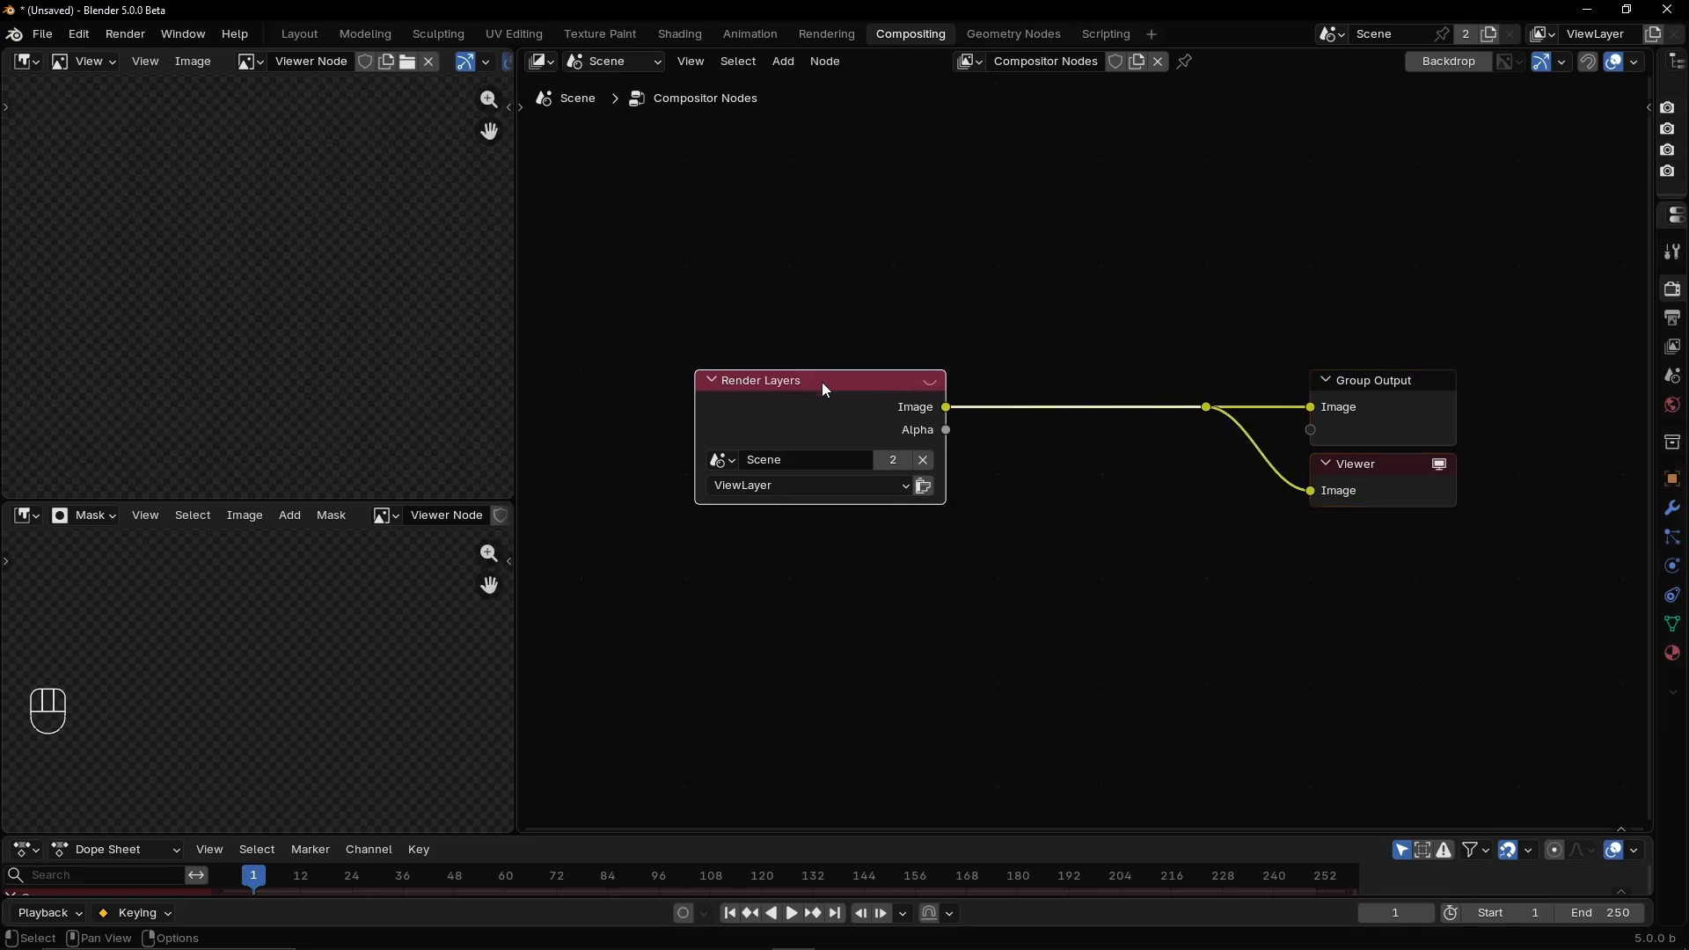
Delete the Render Layers node from the compositor node tree
key("Delete")
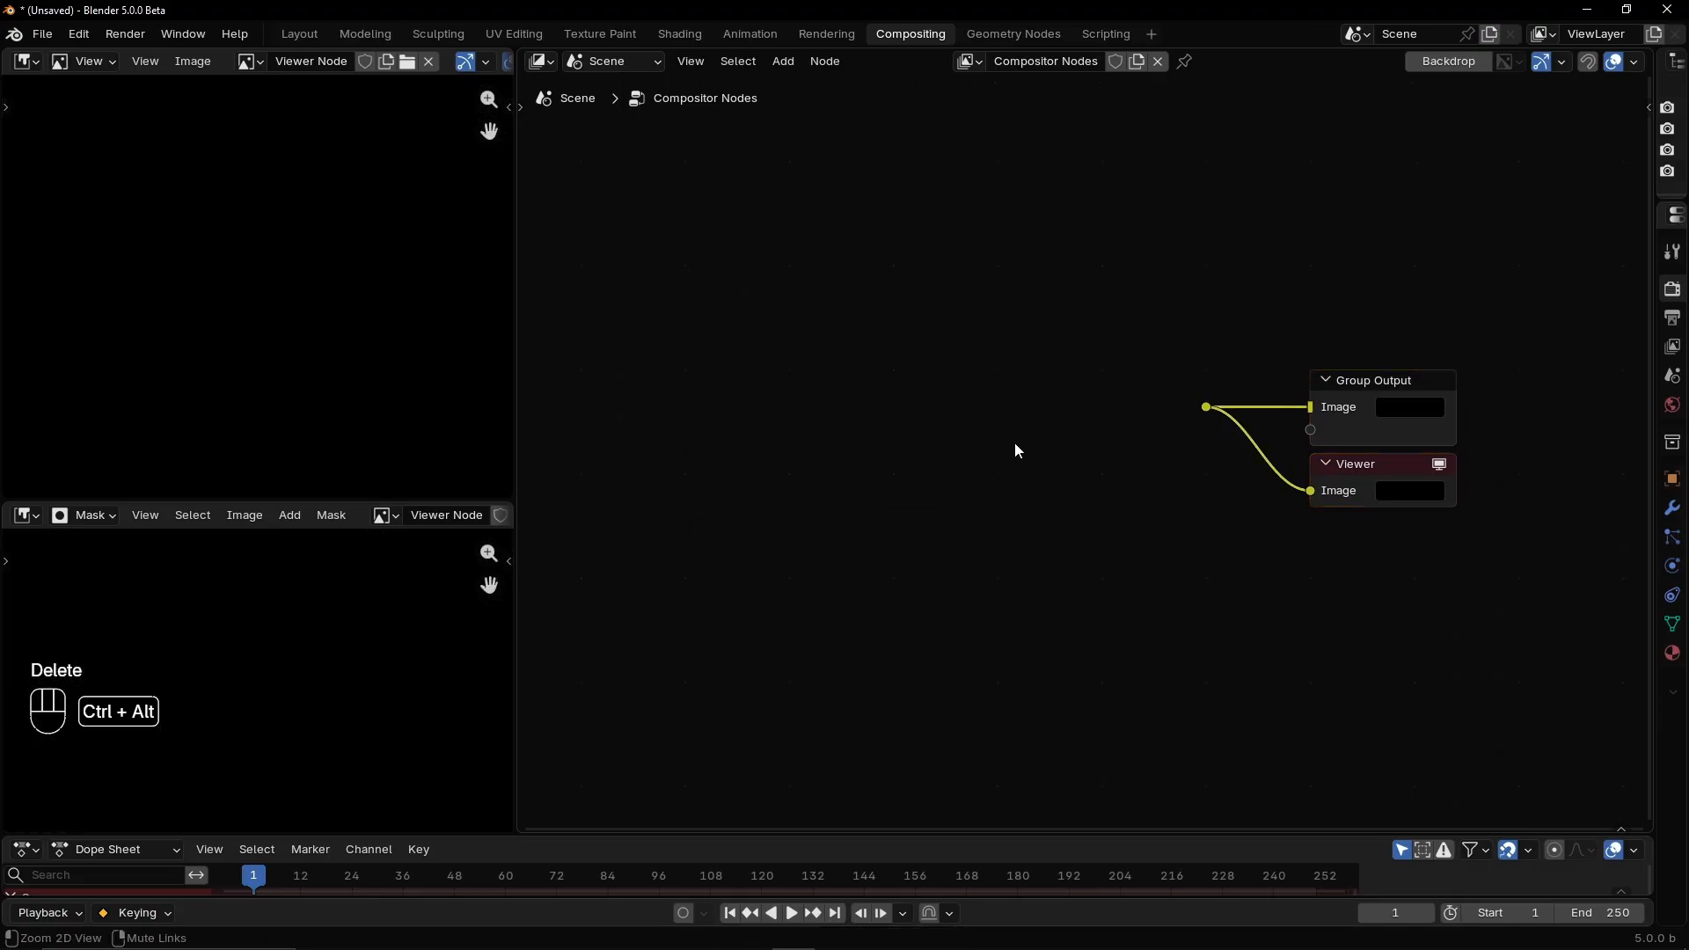
middle_click_drag(1015, 442, 994, 461, "ctrl+alt")
middle_click_drag(994, 461, 1099, 387, "alt+shift")
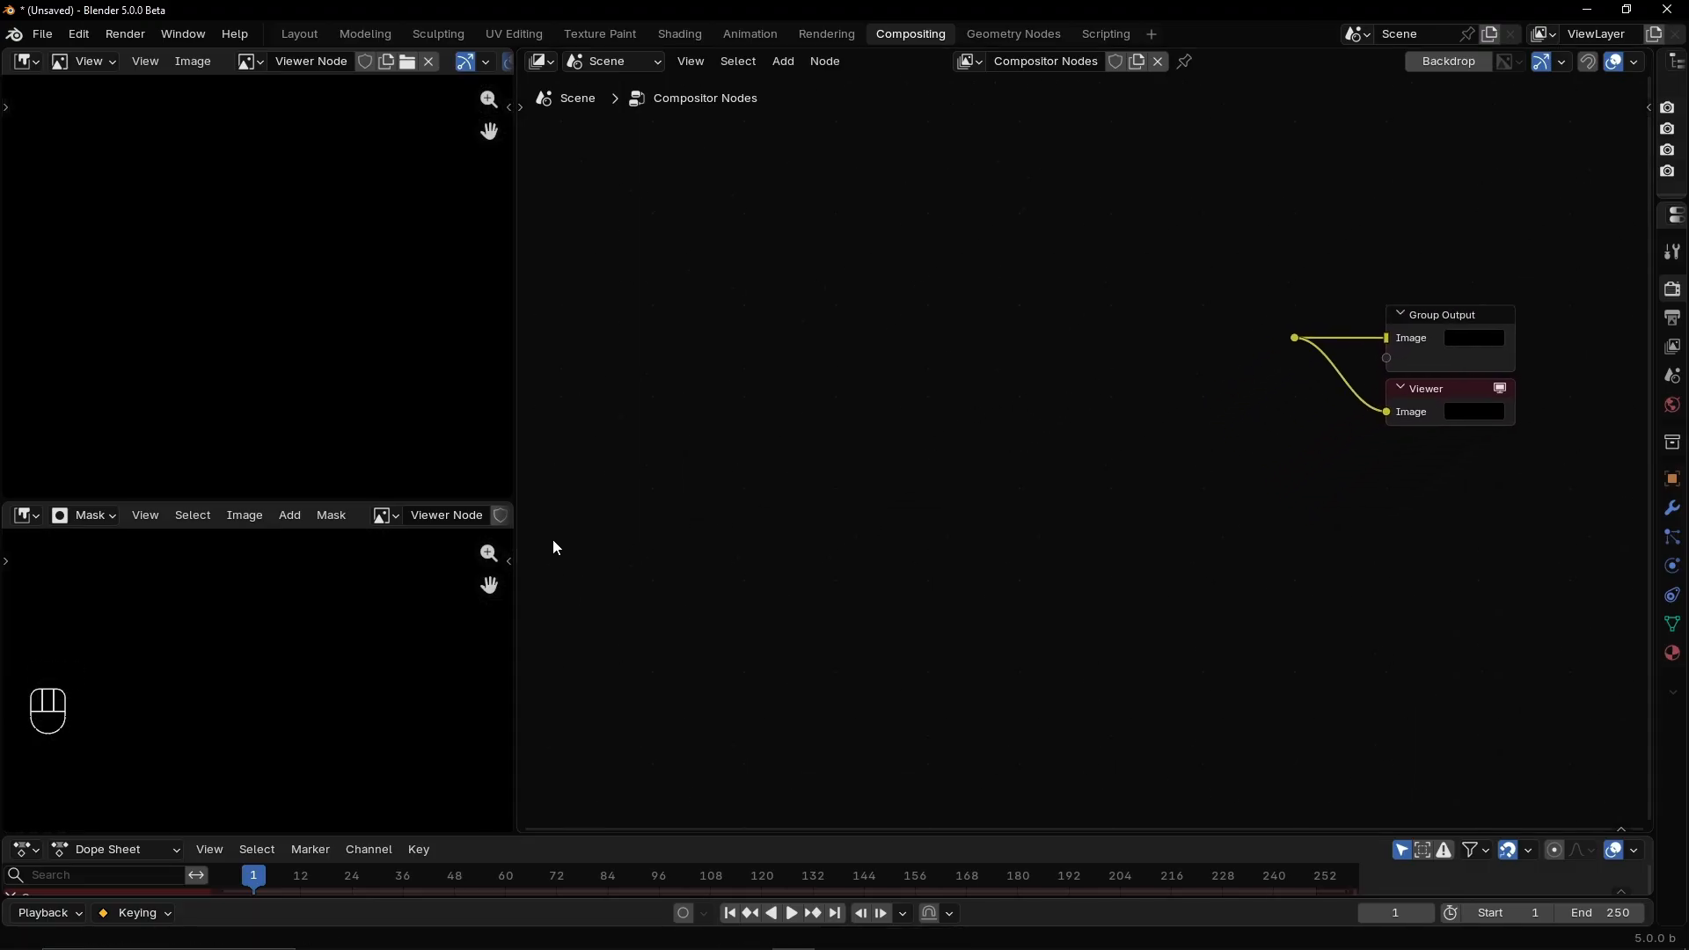
Join the two stacked image editor areas into one tall area
right_click(297, 498)
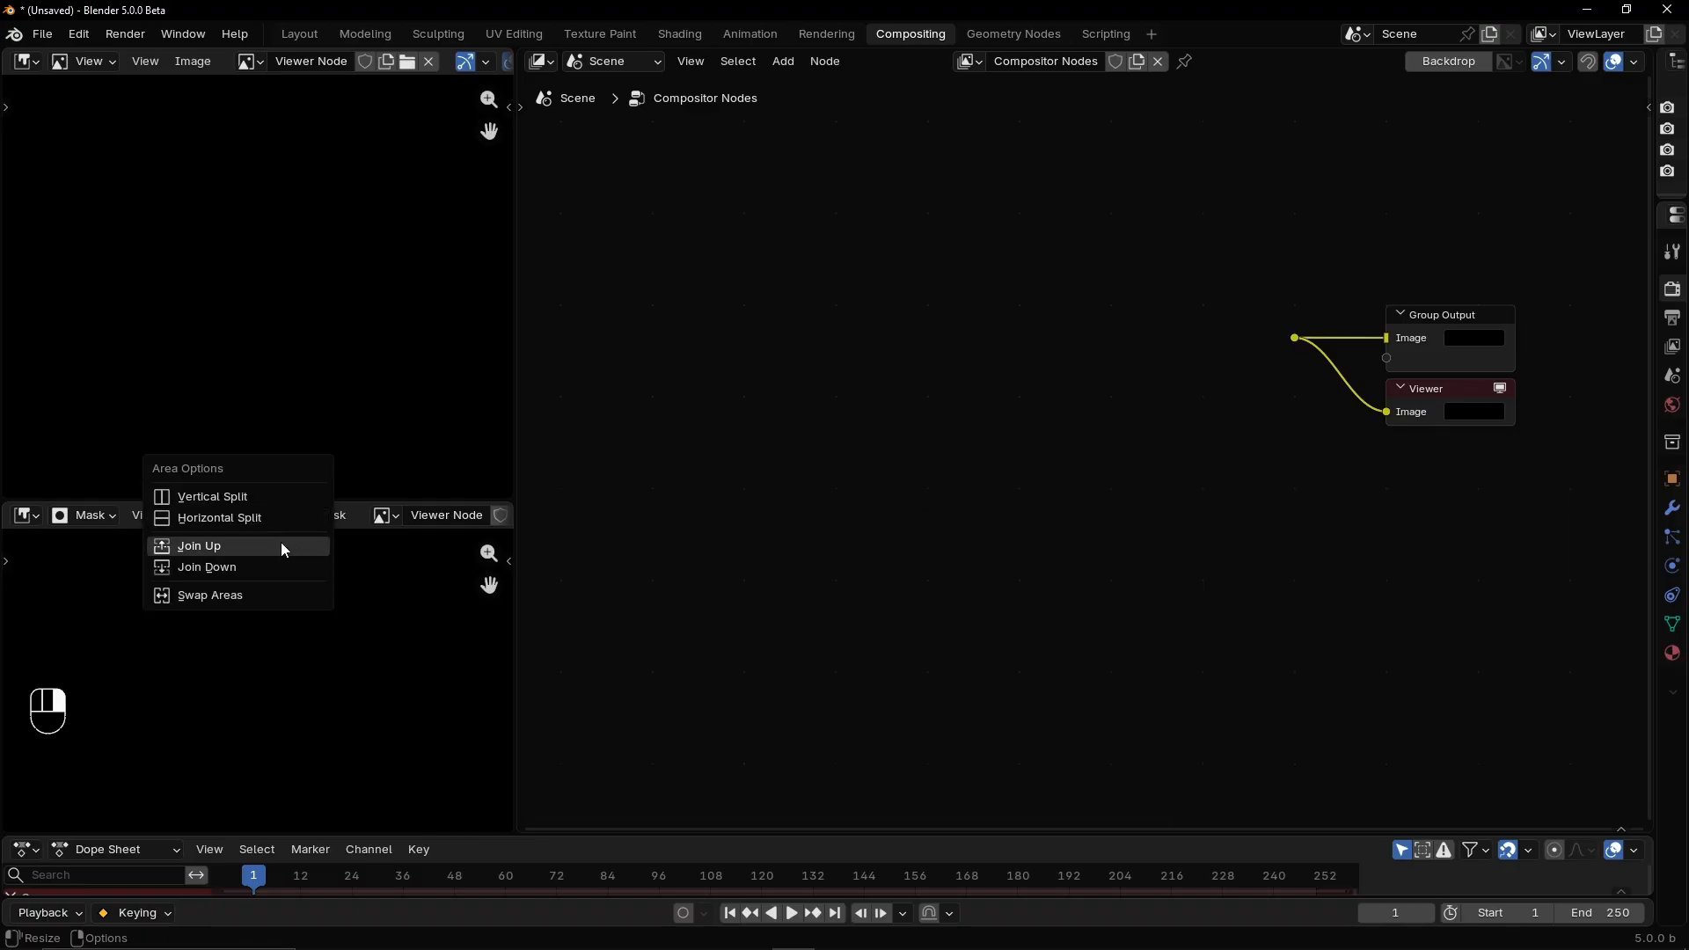
left_click(273, 552)
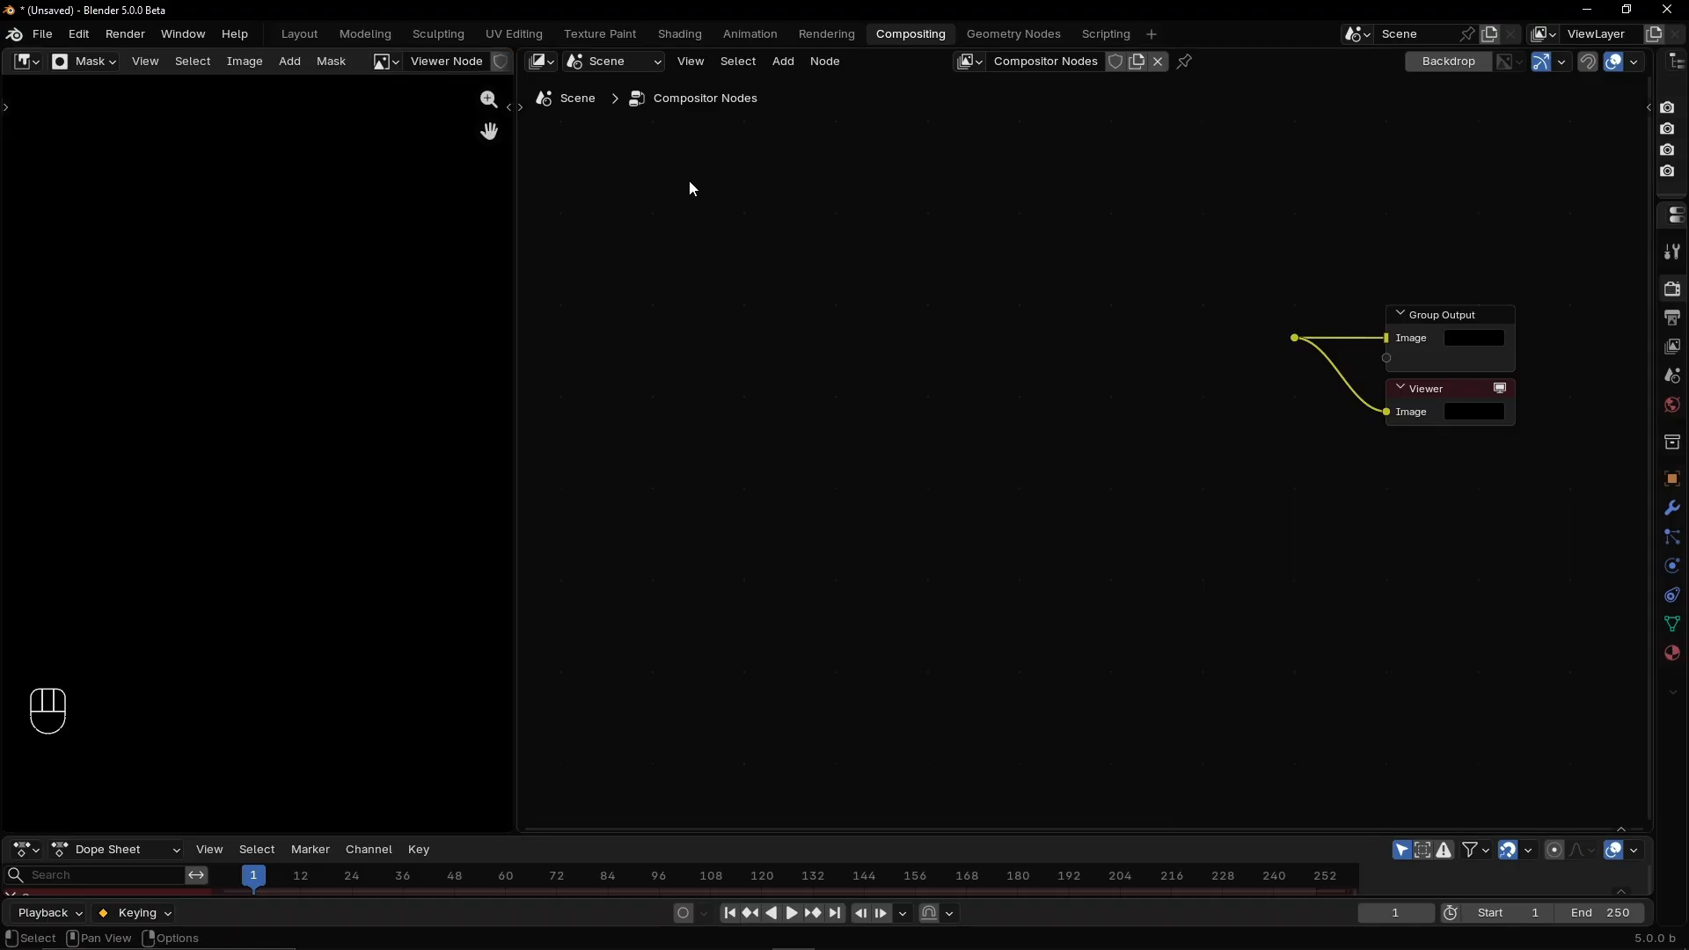
right_click(674, 225)
mouse_move(674, 226)
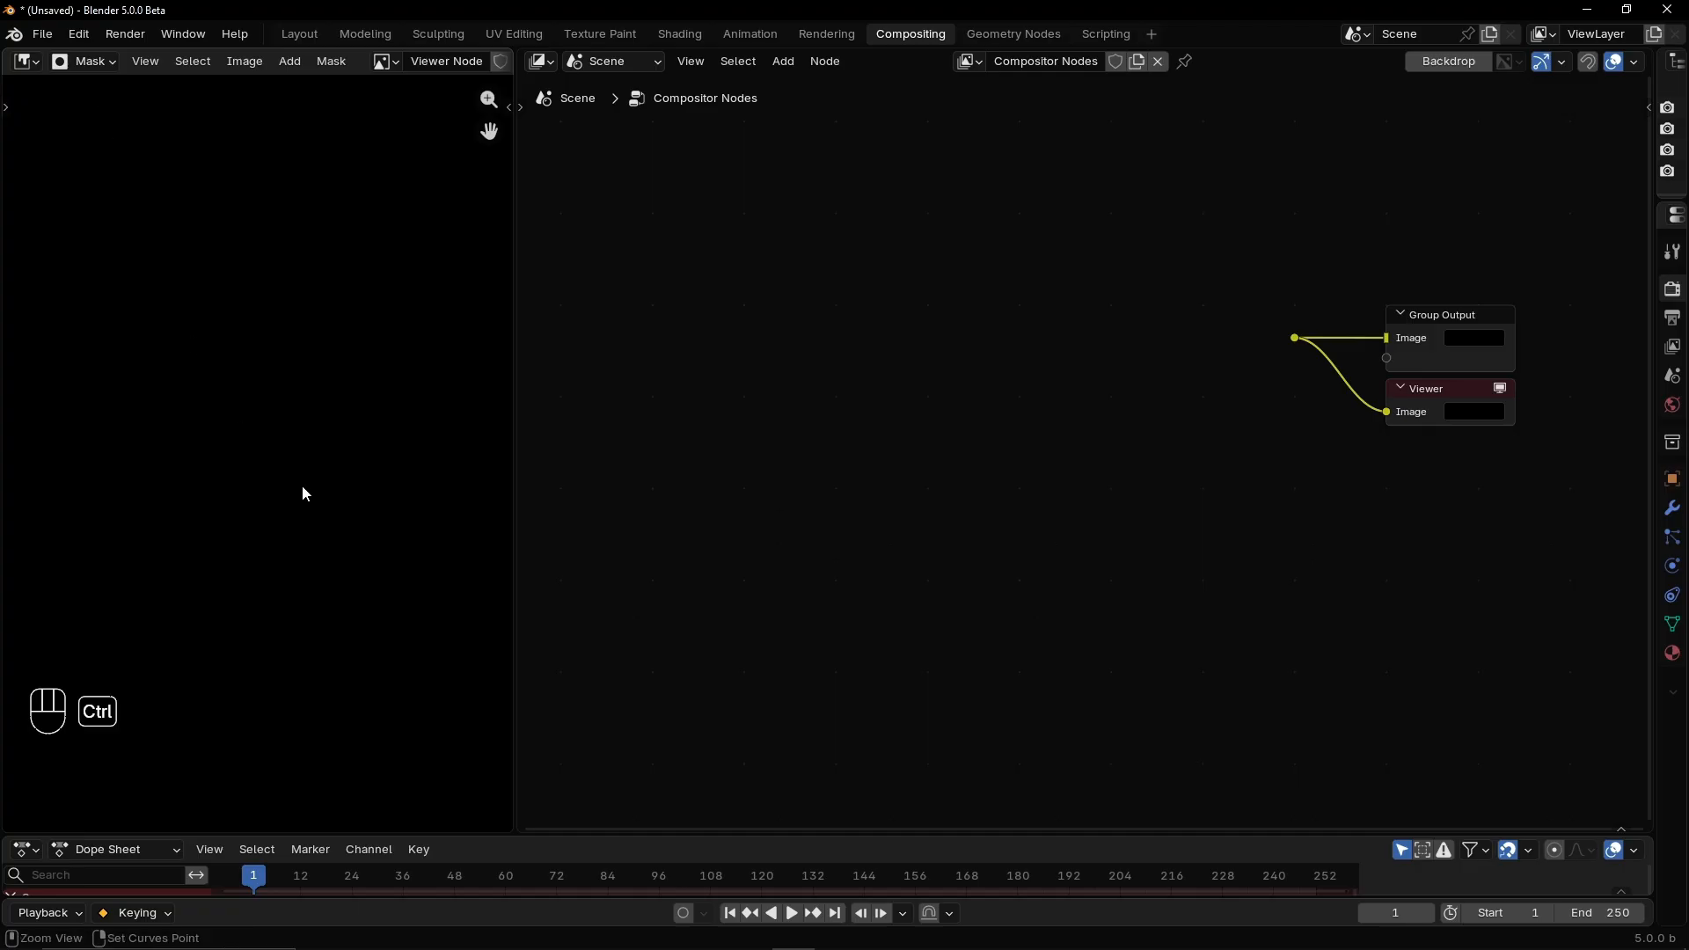
Undo the Render Layers node deletion and set the joined image editor's mode to View
key("ctrl+z")
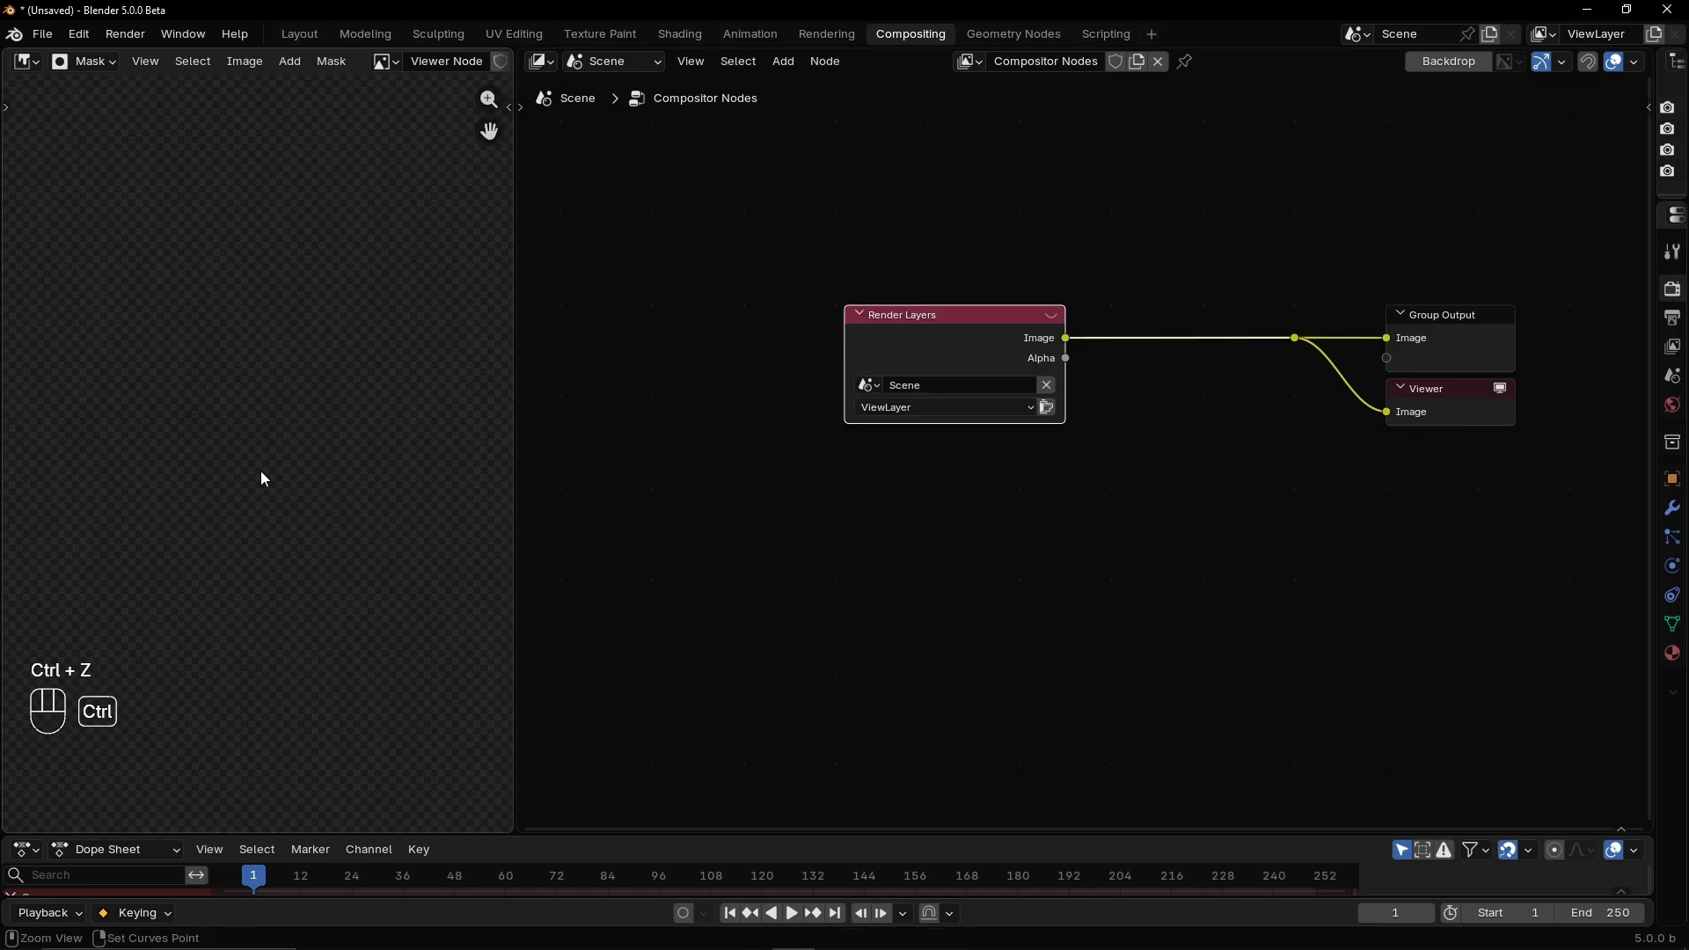
left_click(103, 61)
left_click(101, 113)
Delete the Render Layers node and add the Diya EXR files from the Diya_new folder as an image sequence node
left_click(926, 355)
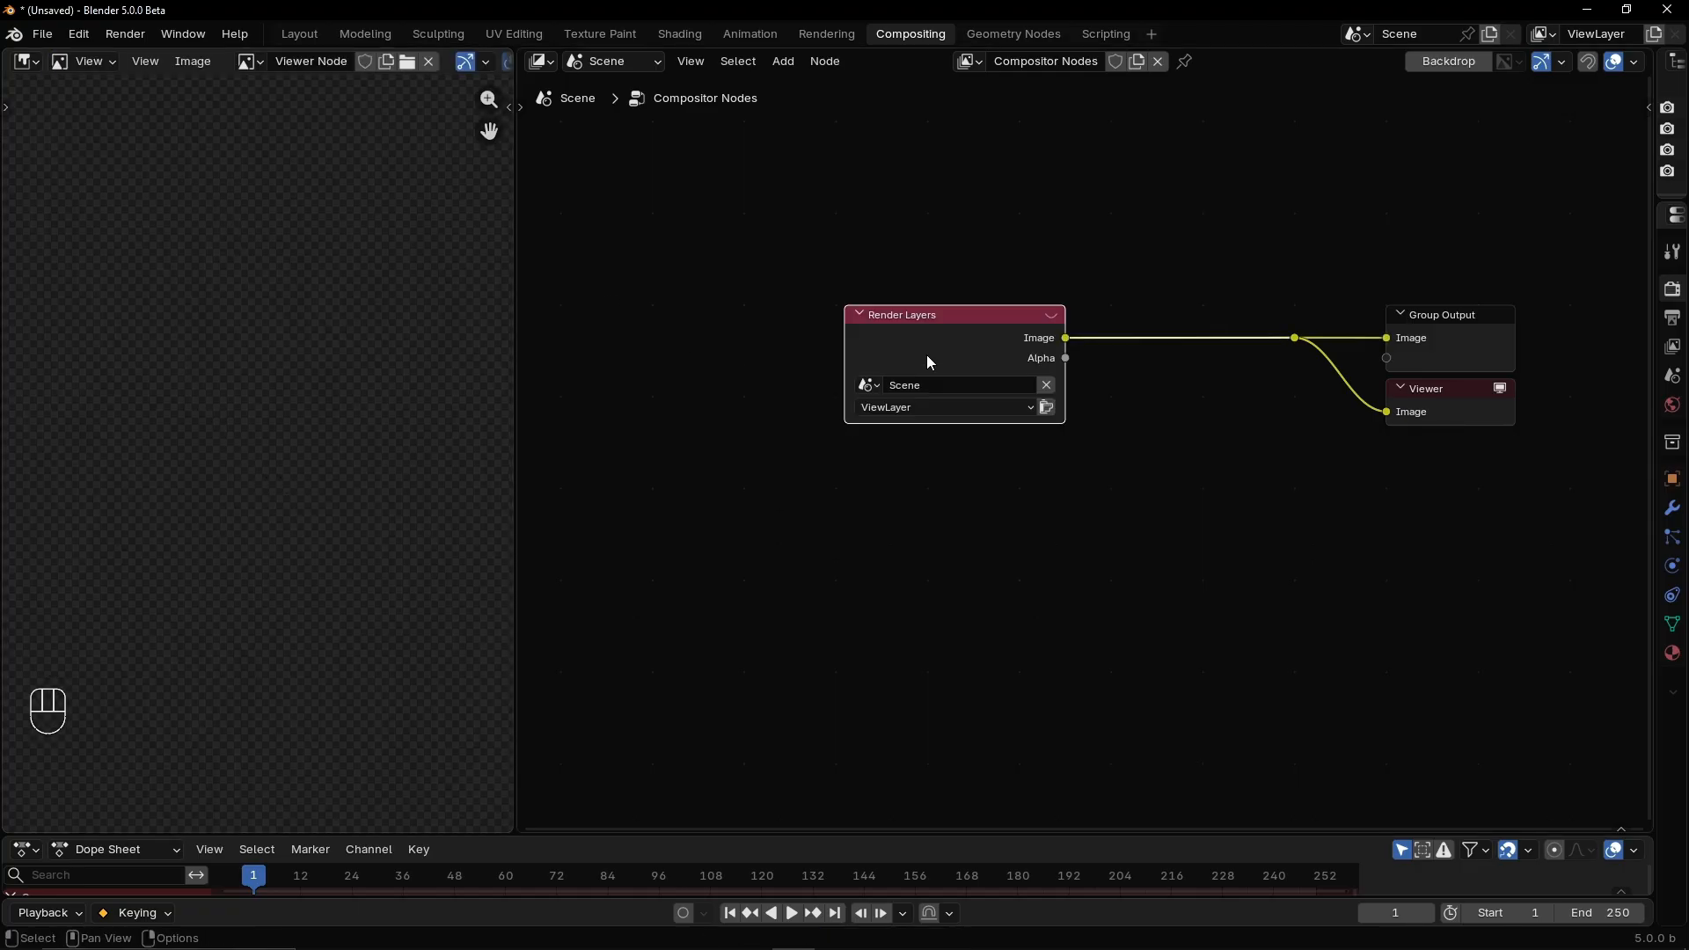
key("Delete")
key("shift+a")
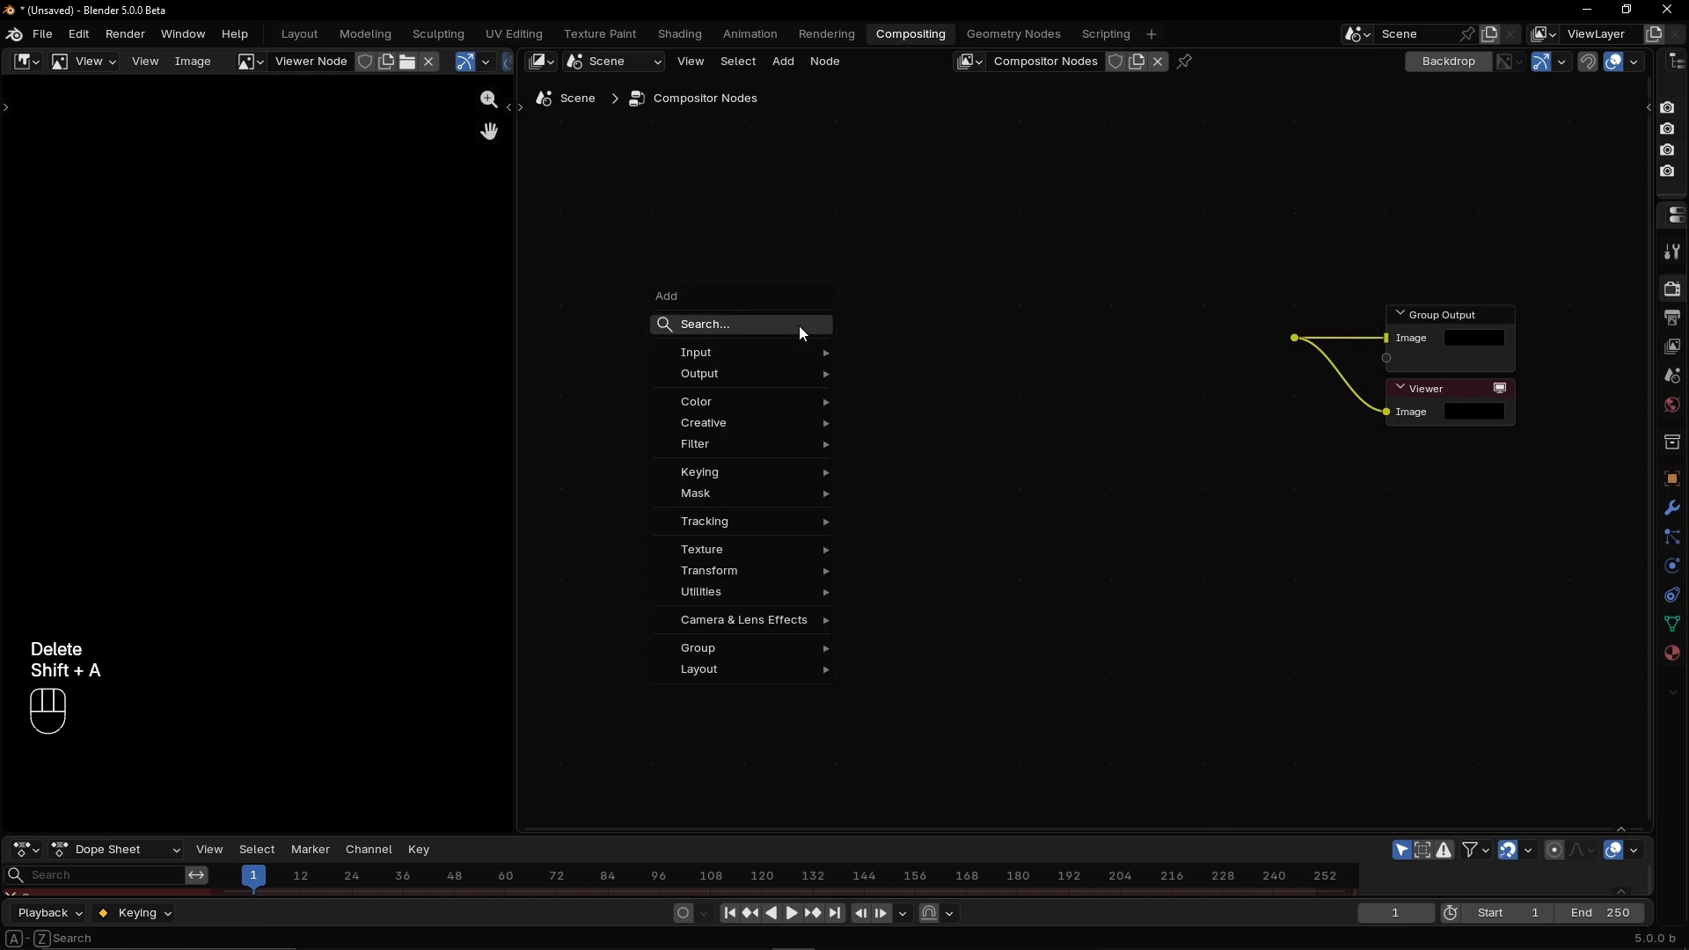
mouse_move(792, 361)
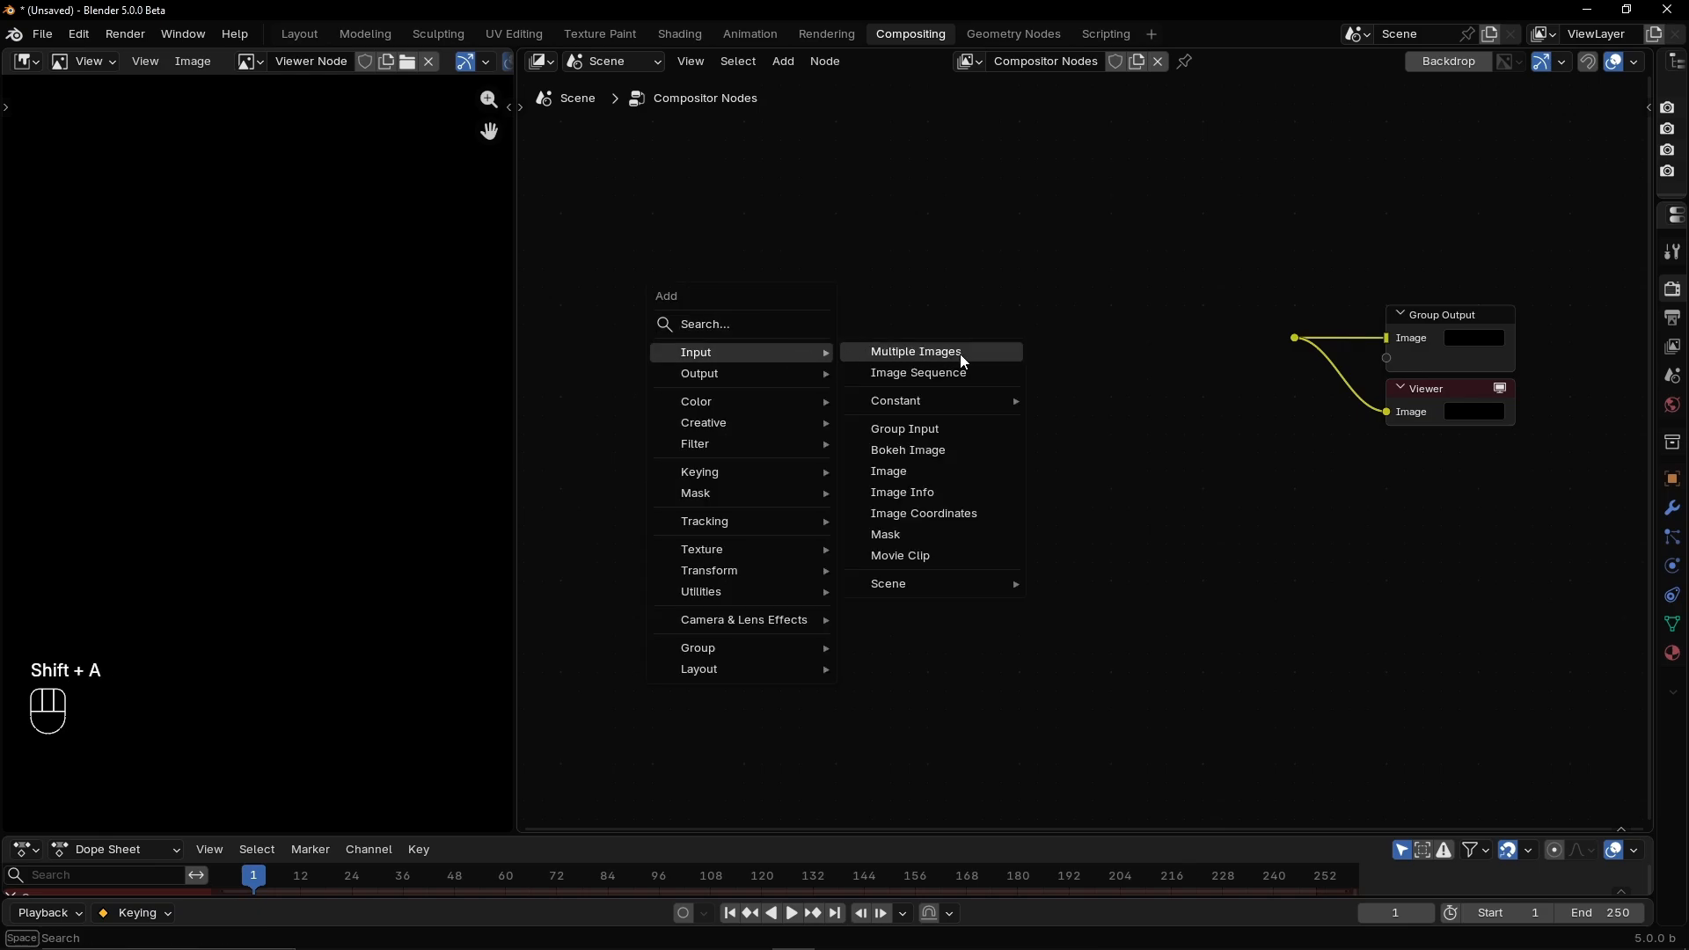
left_click(941, 375)
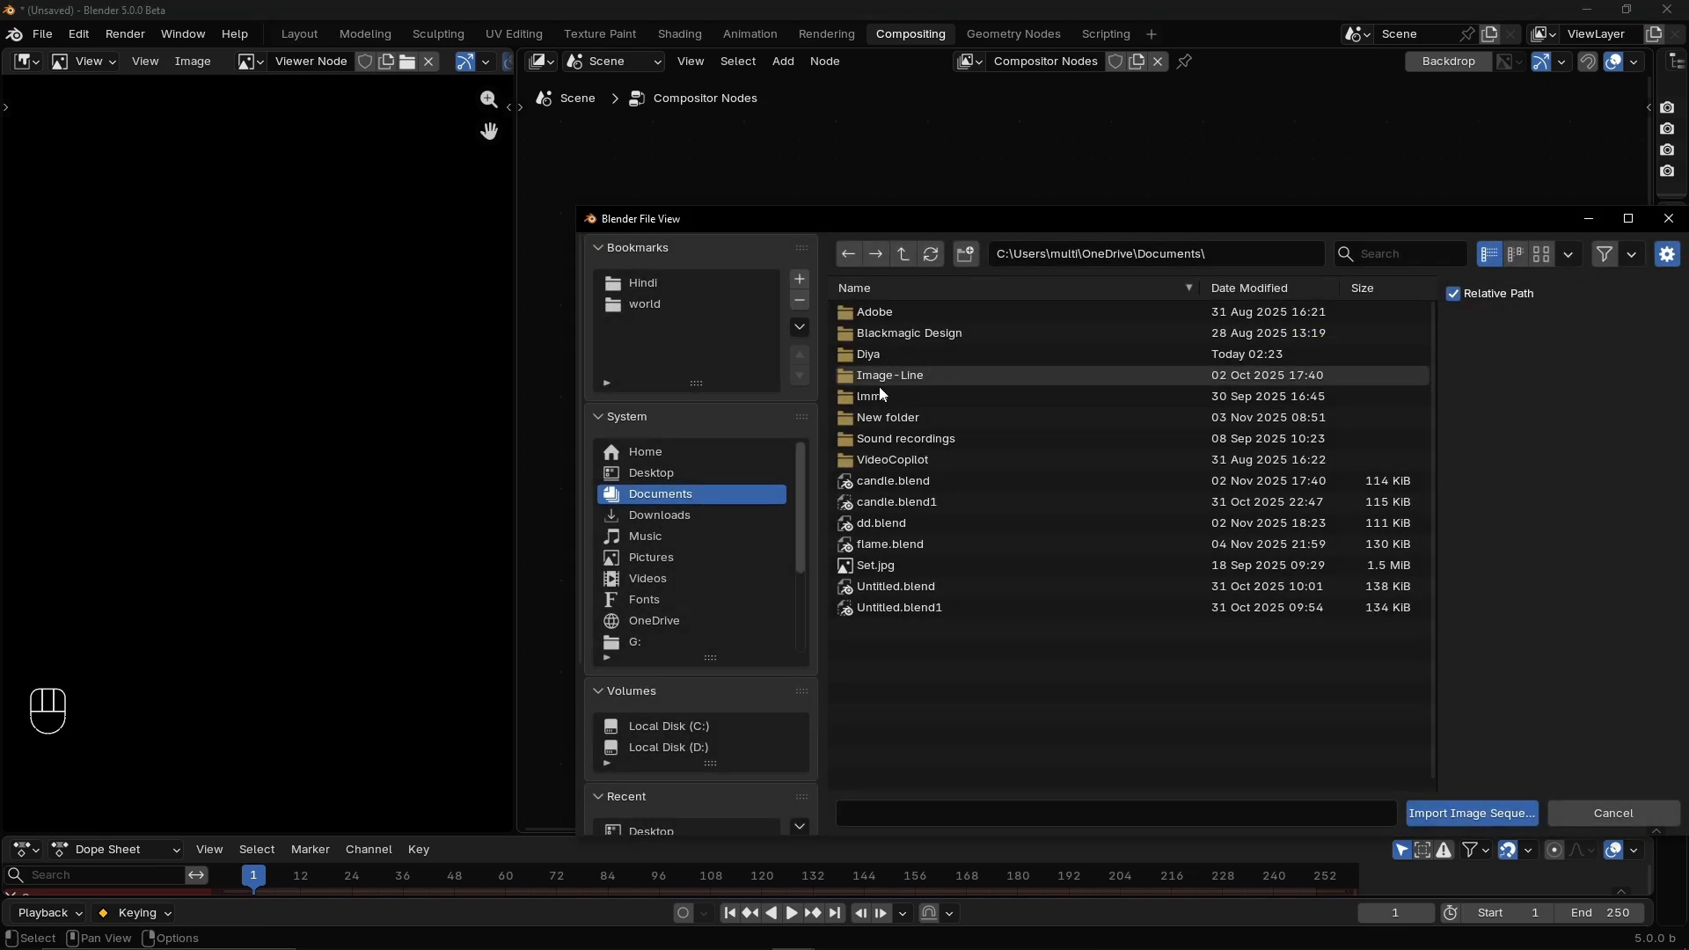
left_click(646, 286)
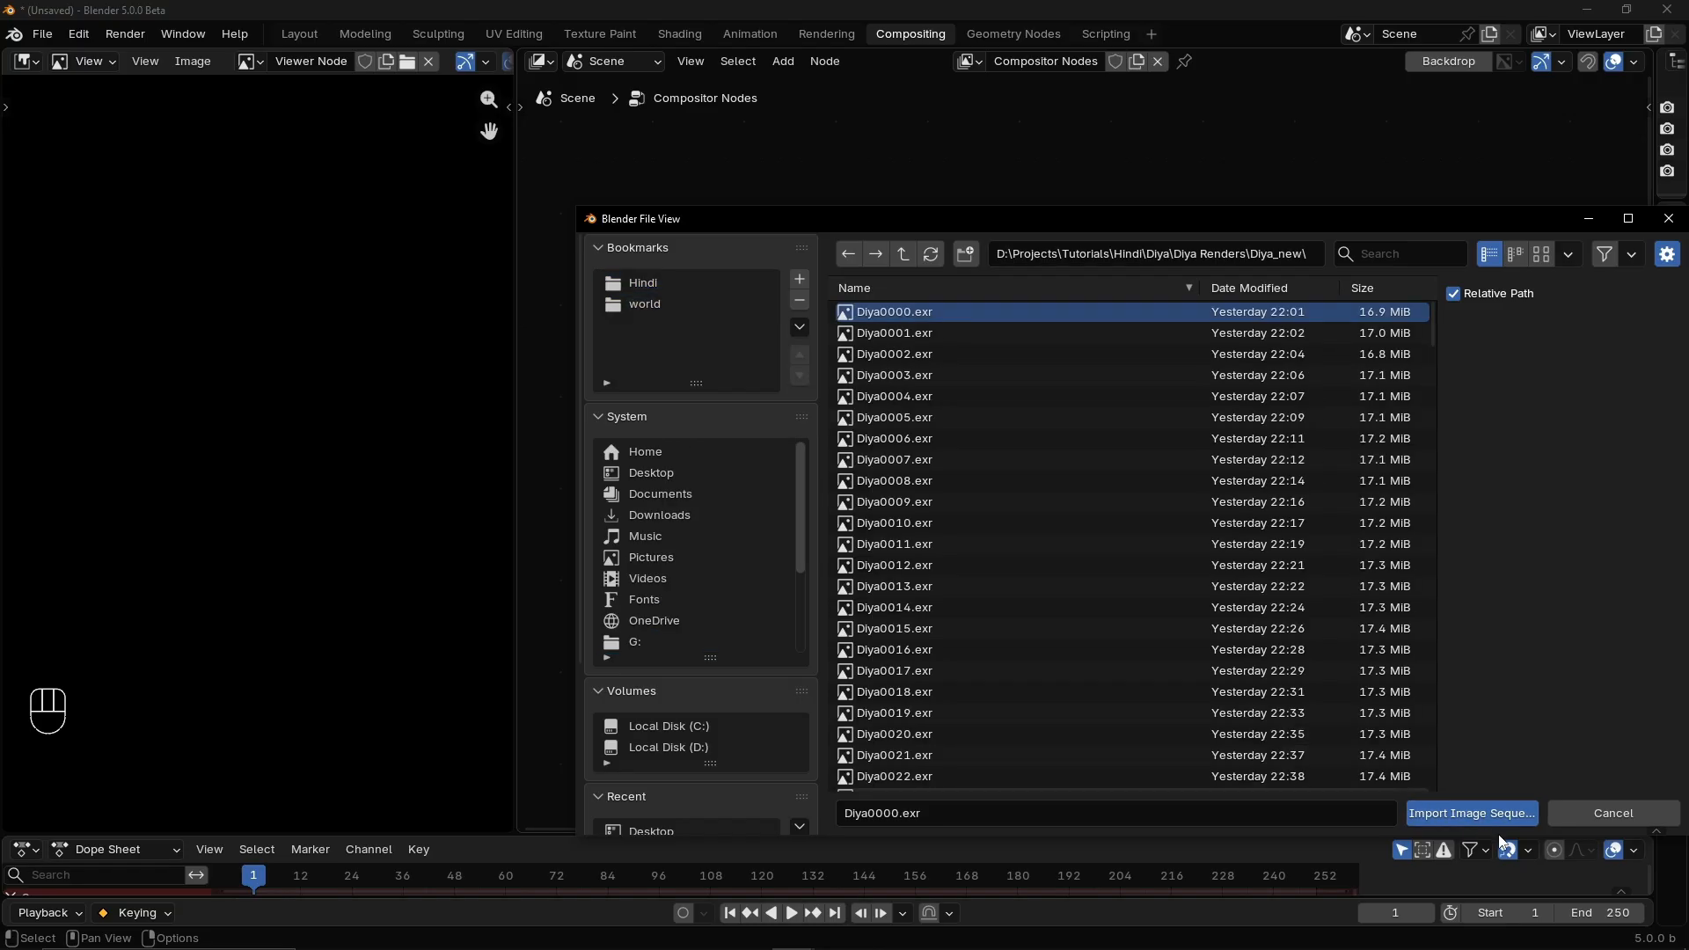
left_click(1498, 818)
left_click(899, 362)
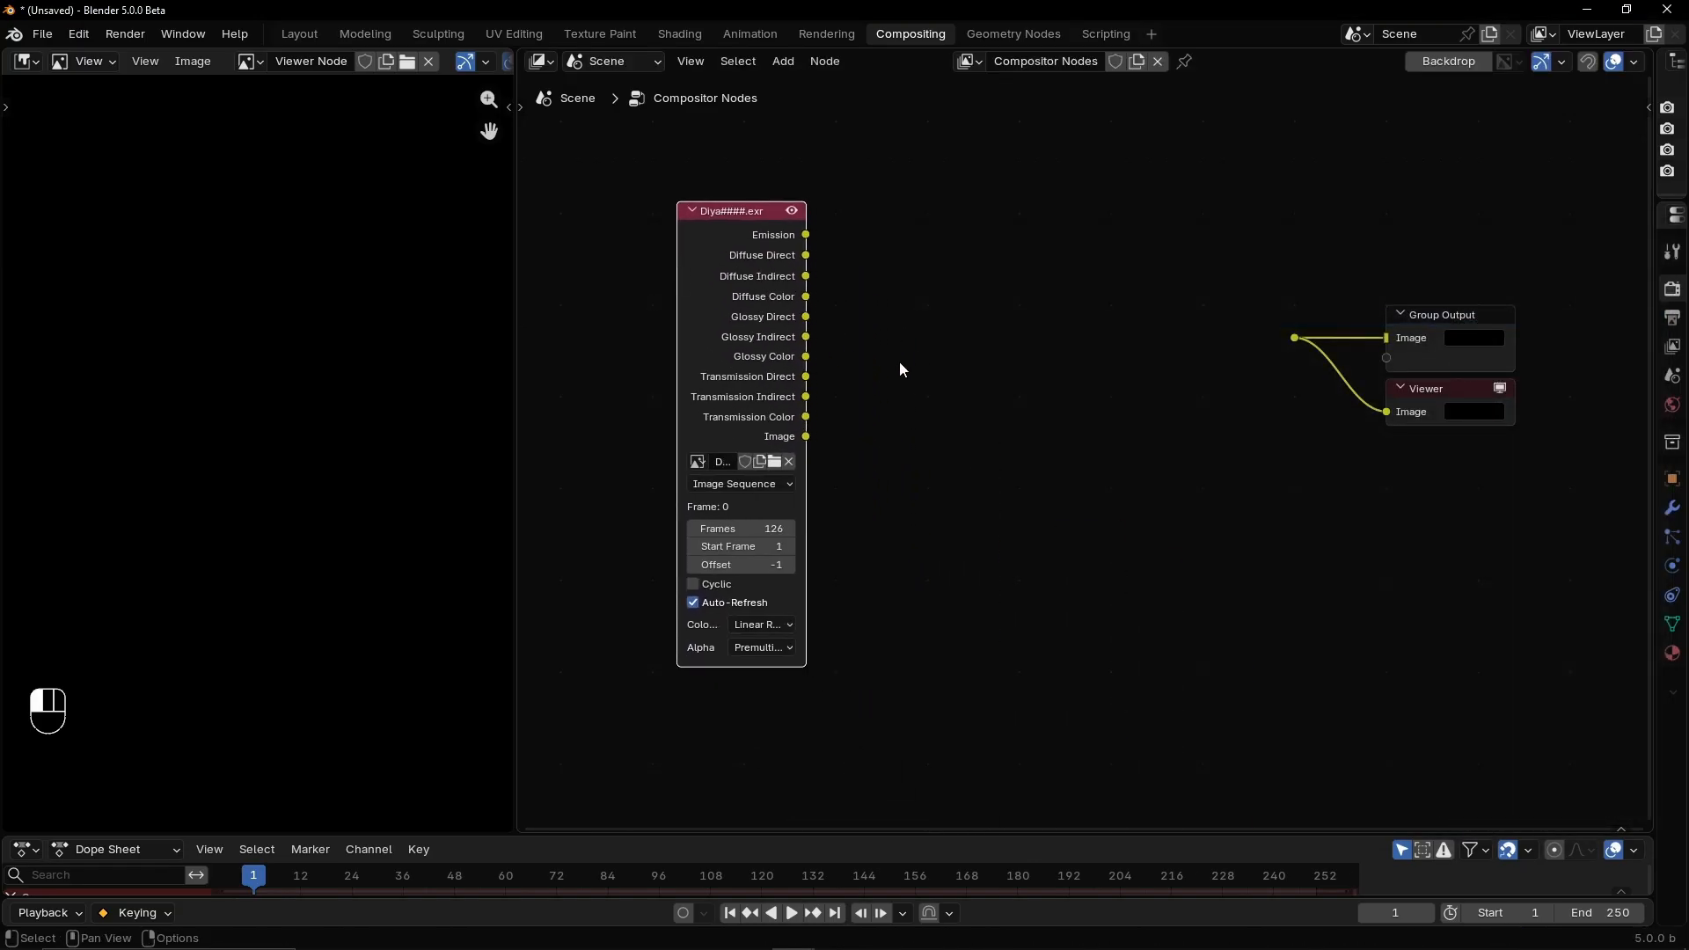
Add Diya_data0000.exr from the Diya_new folder as an image node
key("shift+a")
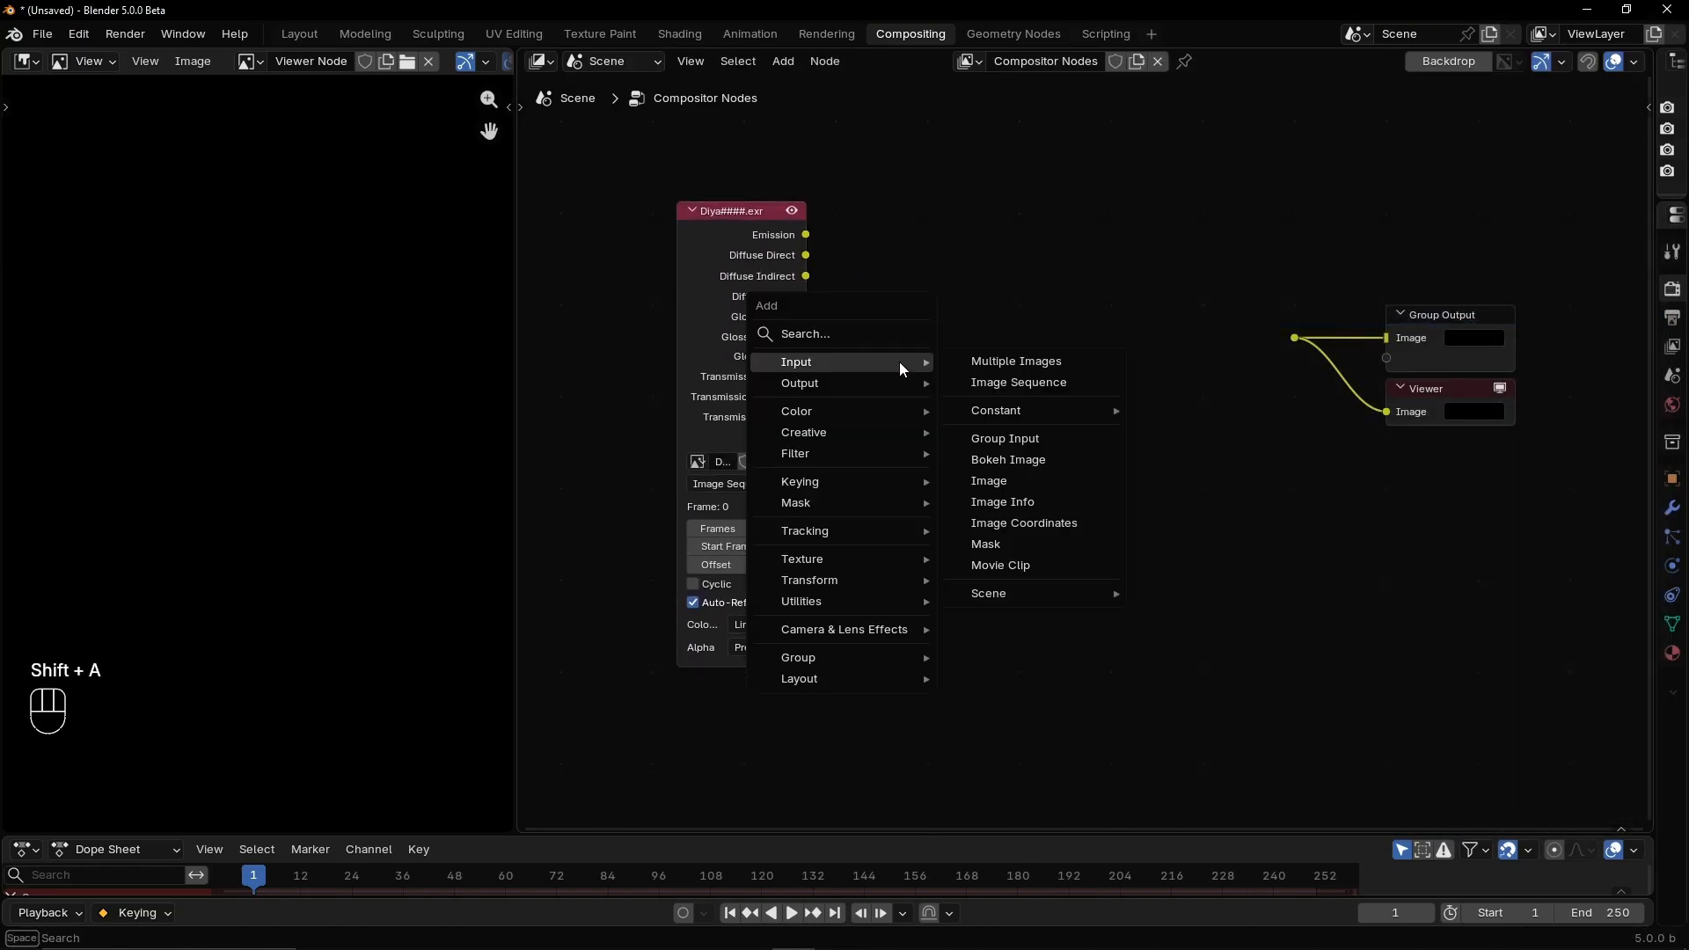
left_click(1025, 367)
left_click(649, 284)
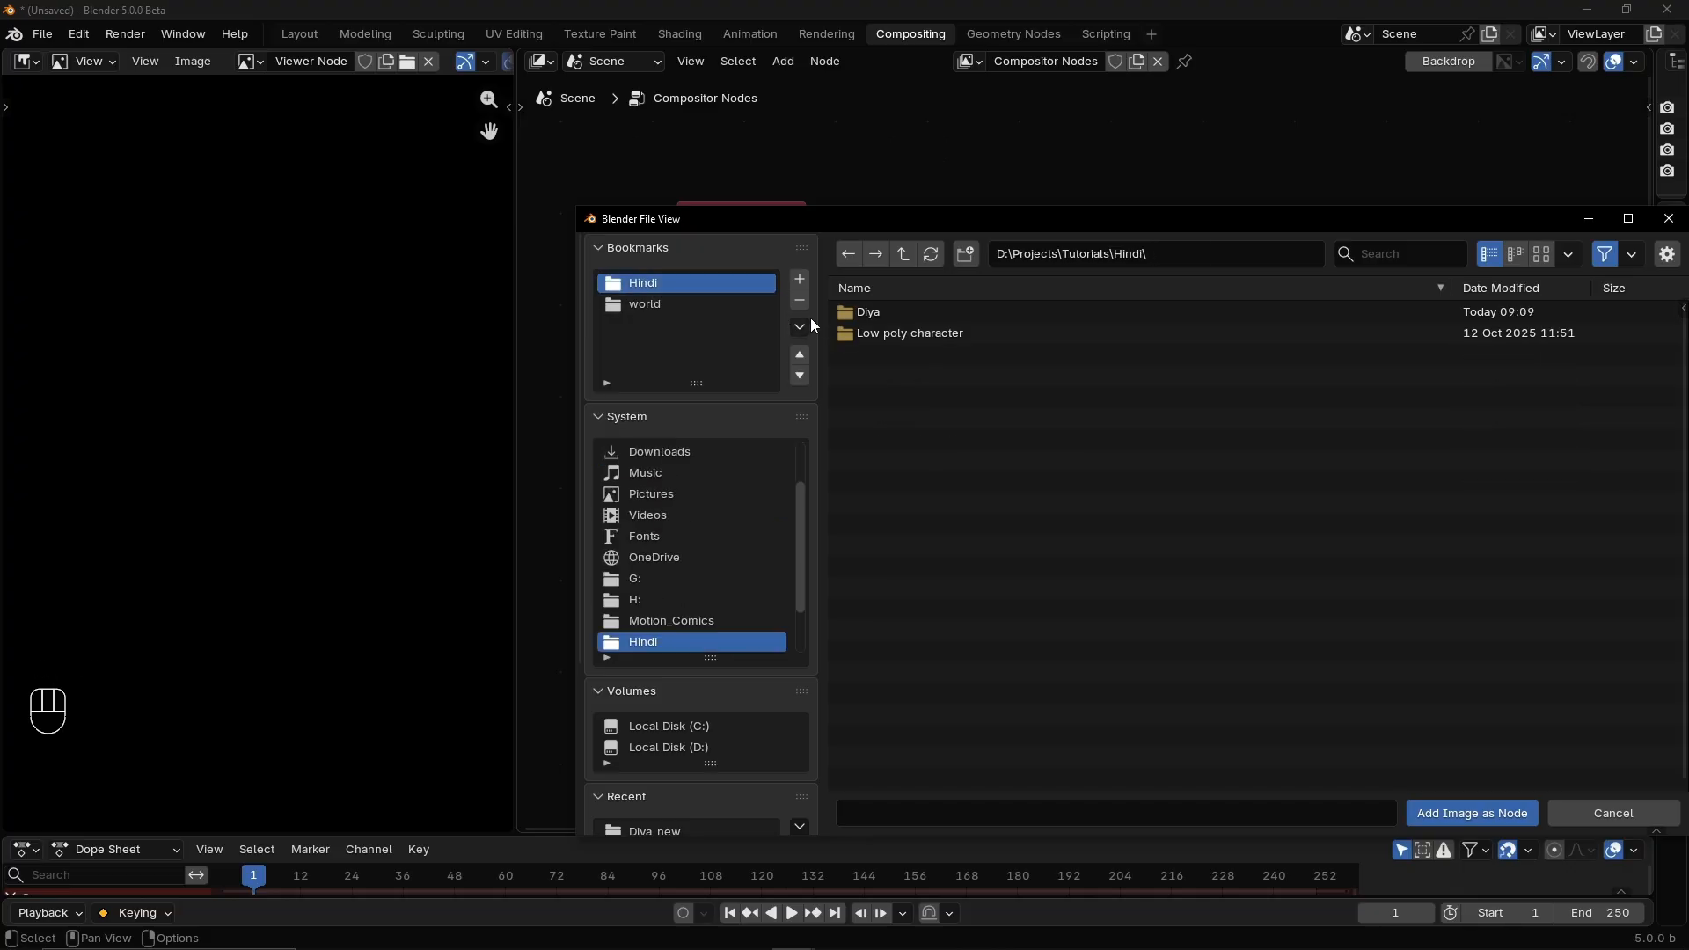
left_click(877, 315)
left_click(880, 314)
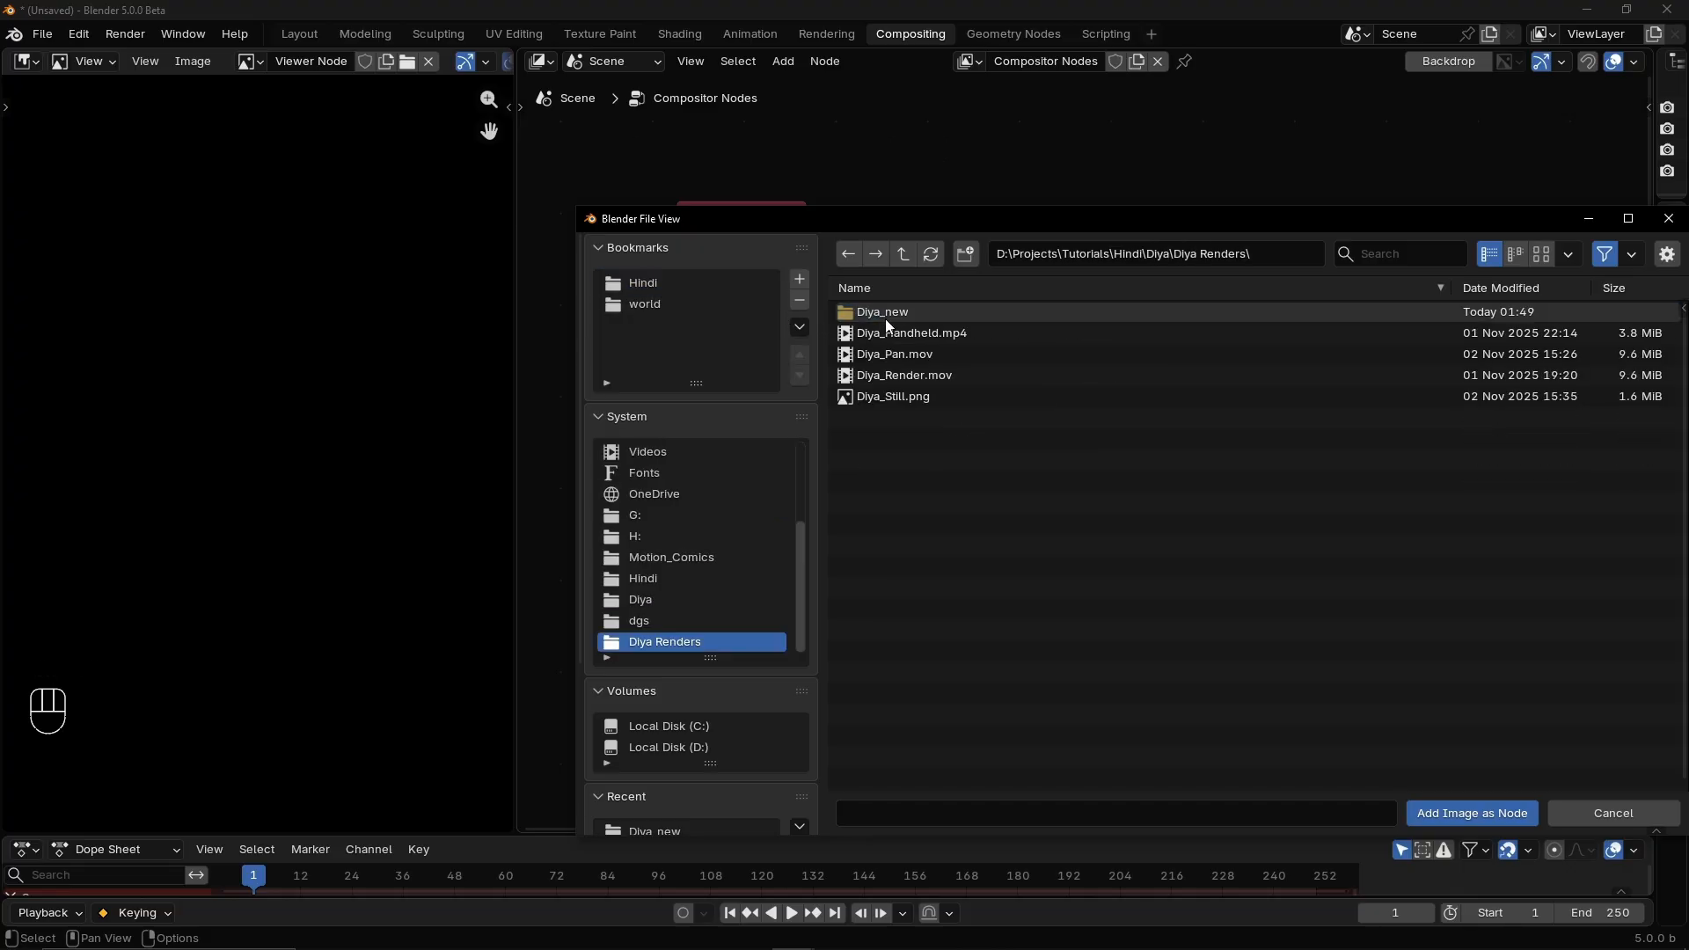
left_click(900, 315)
left_click_drag(1028, 220, 765, 201)
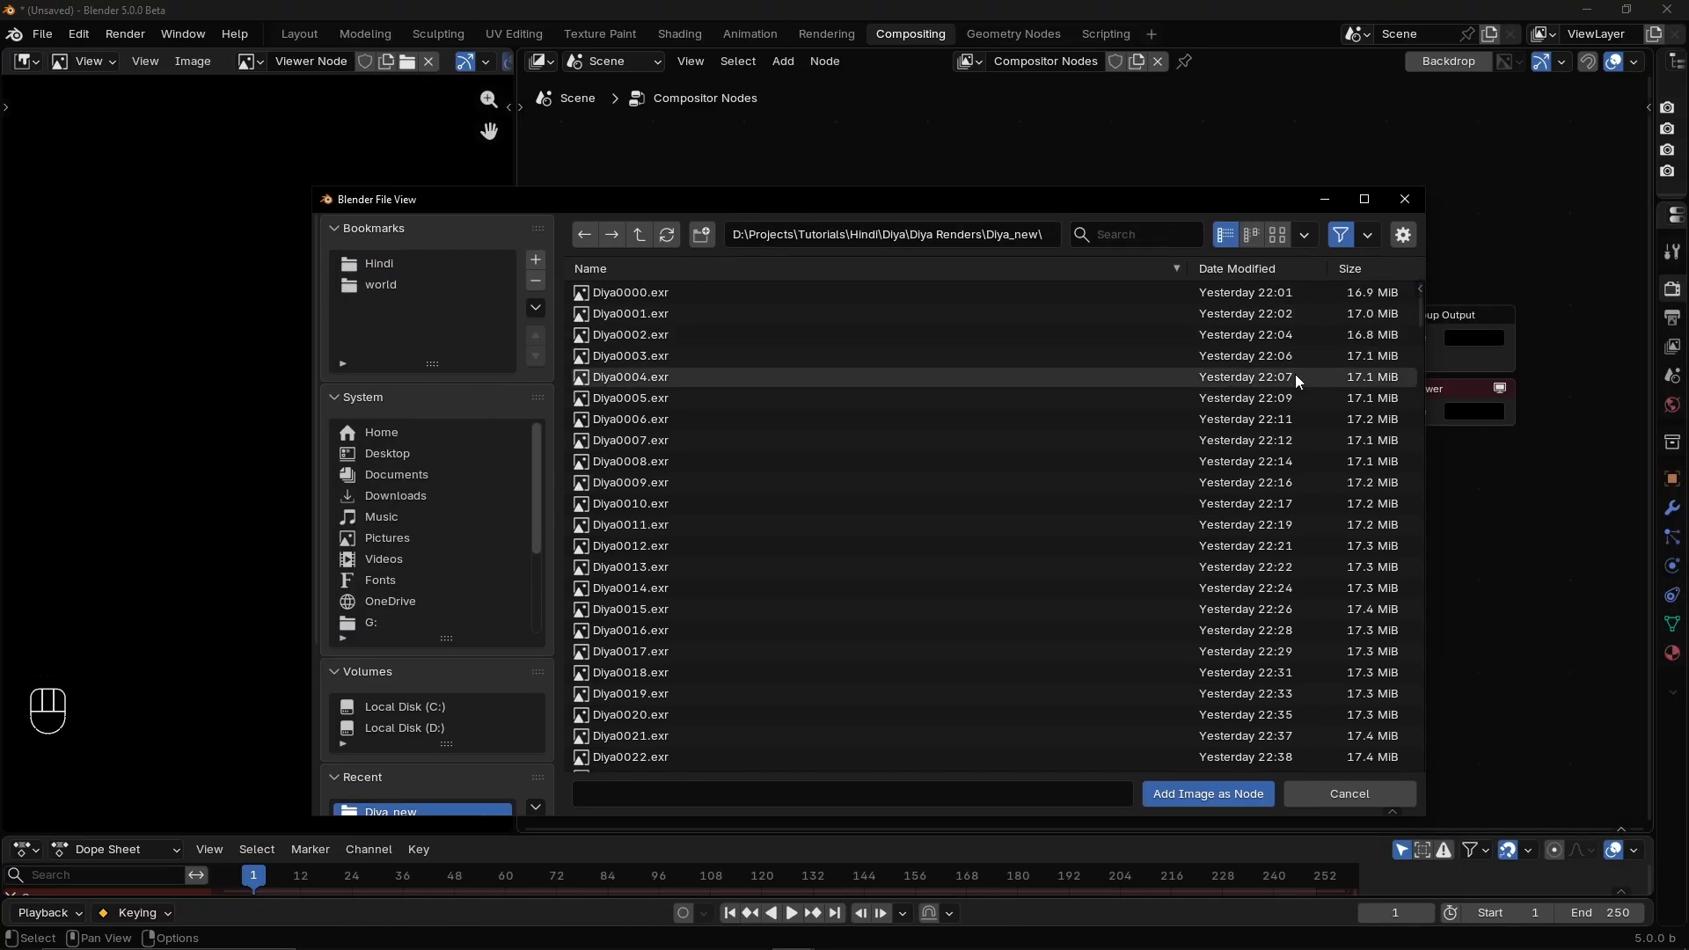
left_click_drag(1422, 308, 1432, 523)
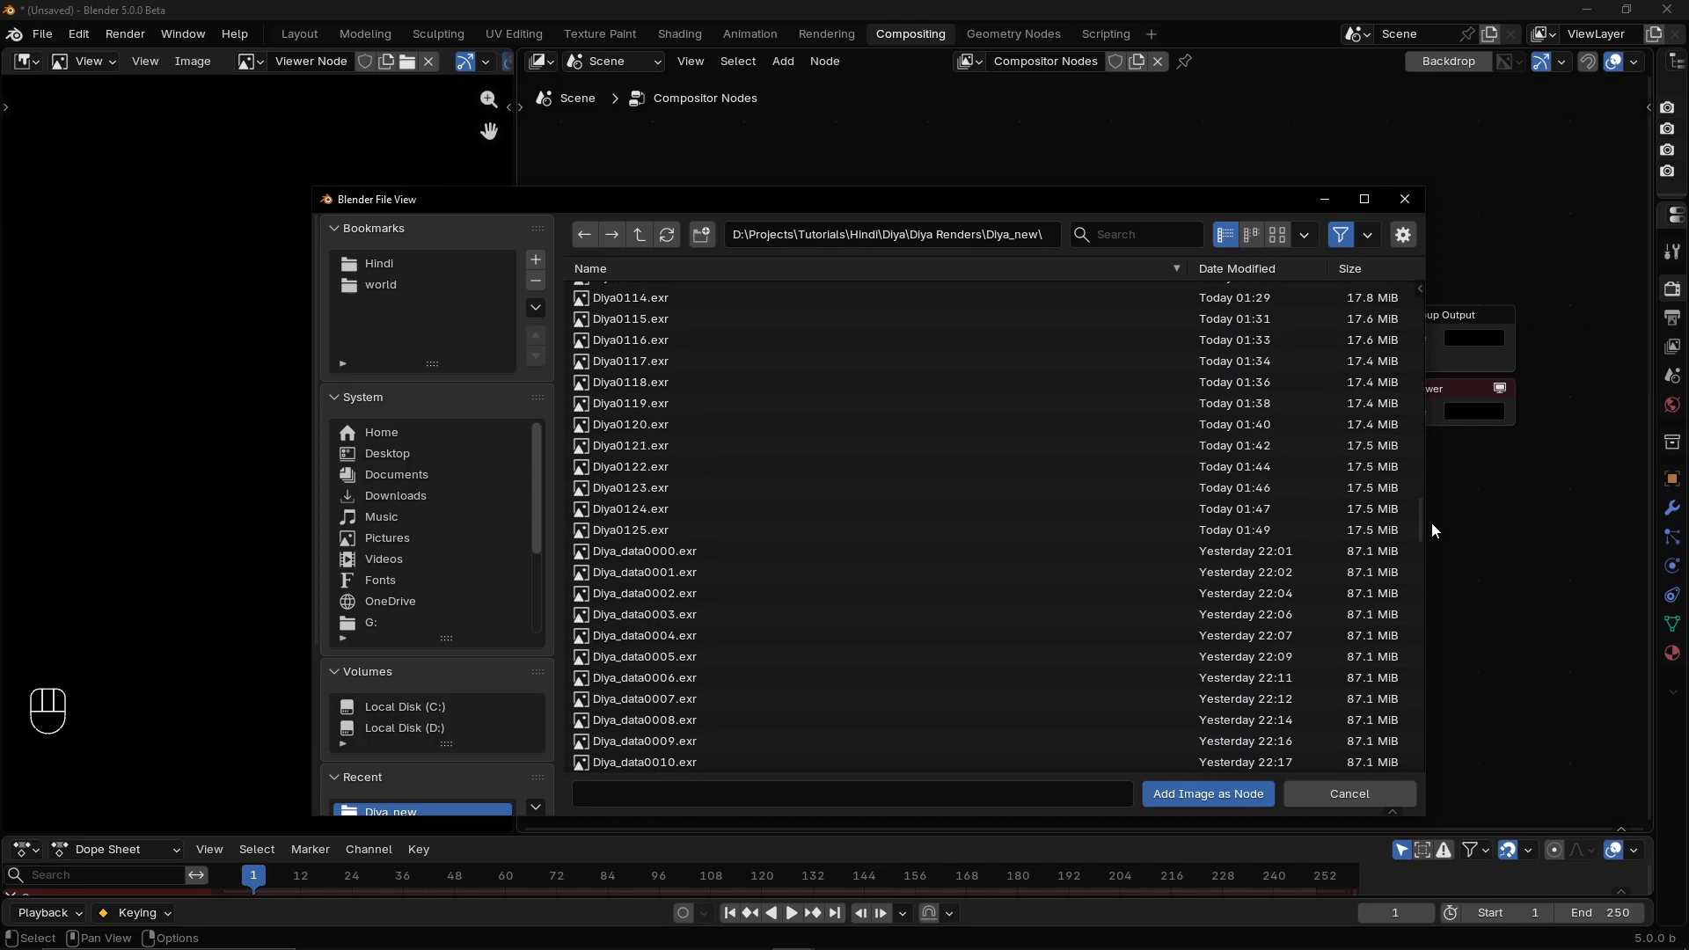
double_click(665, 552)
left_click(1096, 457)
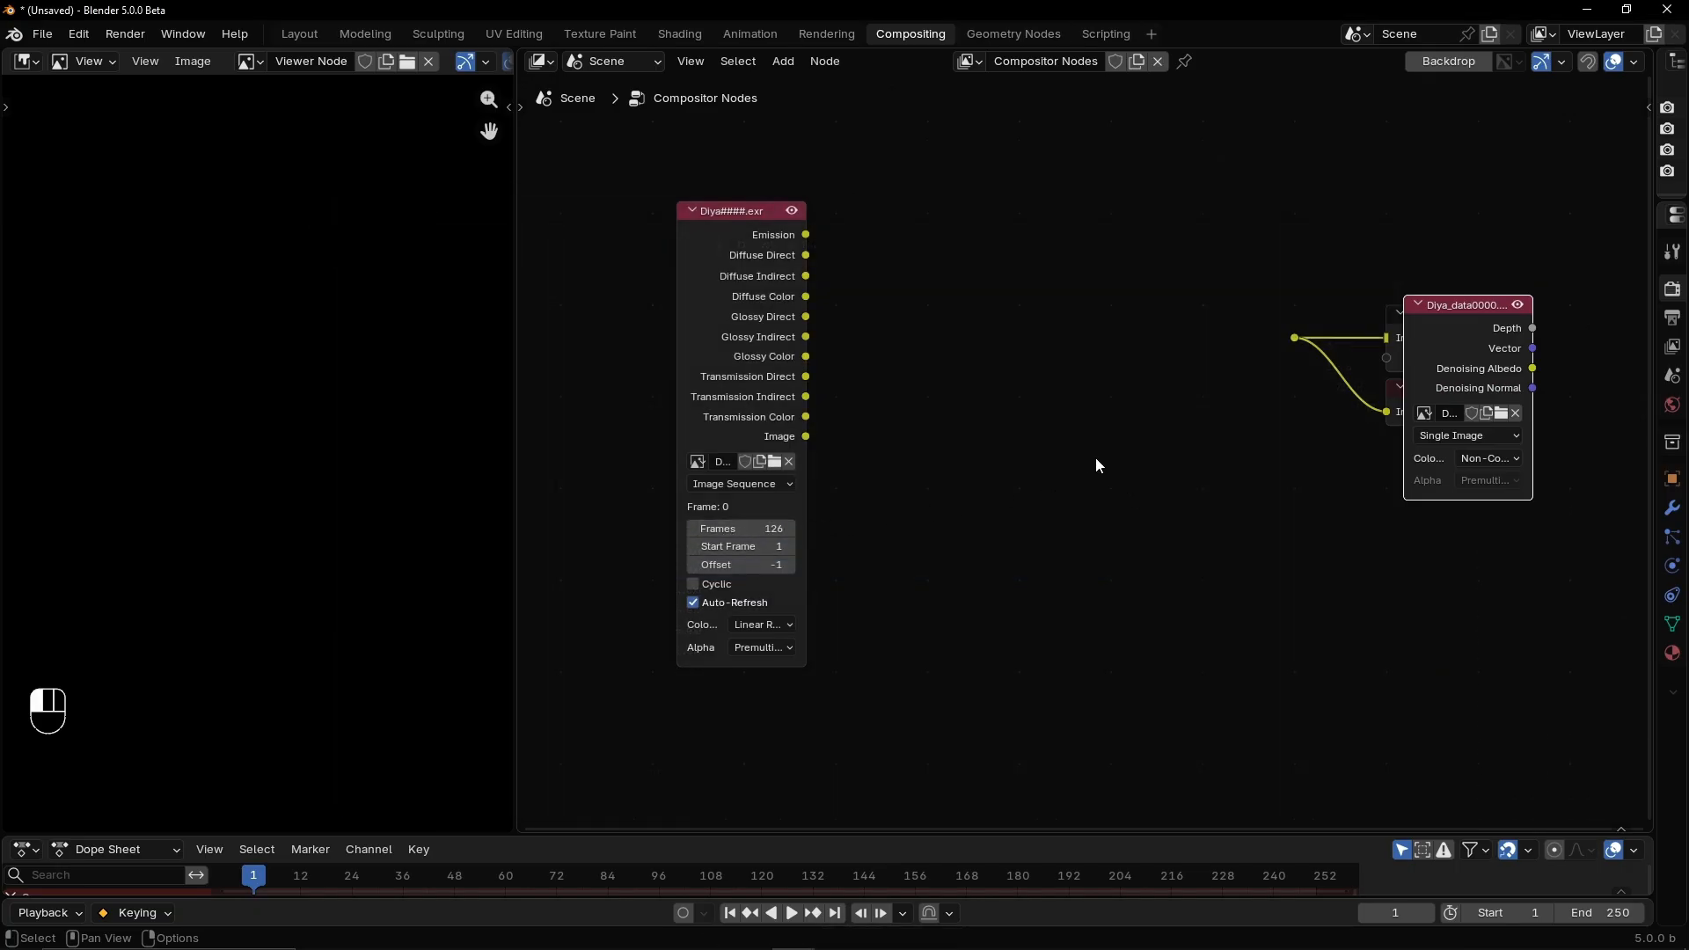
Move the Diya_data0000 node off the output nodes to the lower right of the Diya sequence node
left_click_drag(1468, 310, 948, 498)
mouse_move(982, 421)
middle_mouse_down()
mouse_move(932, 392)
mouse_move(999, 438)
middle_mouse_up()
left_click(1018, 355)
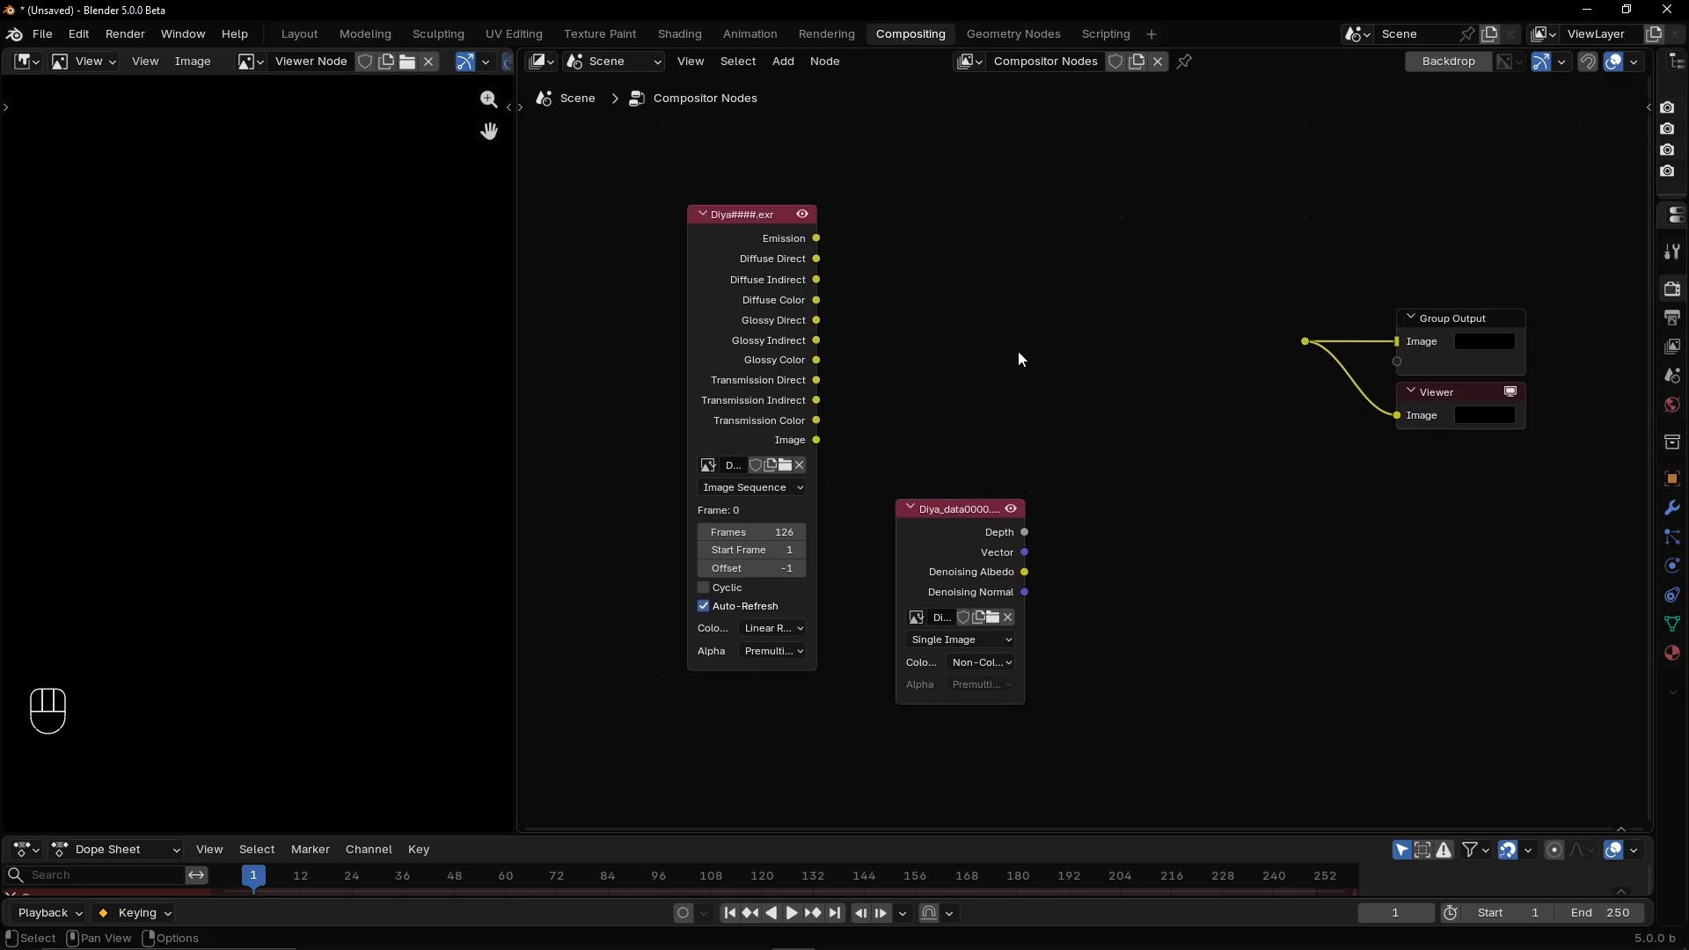
Preview the Diya sequence's Emission pass through the Viewer node and widen the image editor area
left_click(755, 303, "ctrl+shift")
left_click_drag(304, 475, 318, 482, "ctrl+alt")
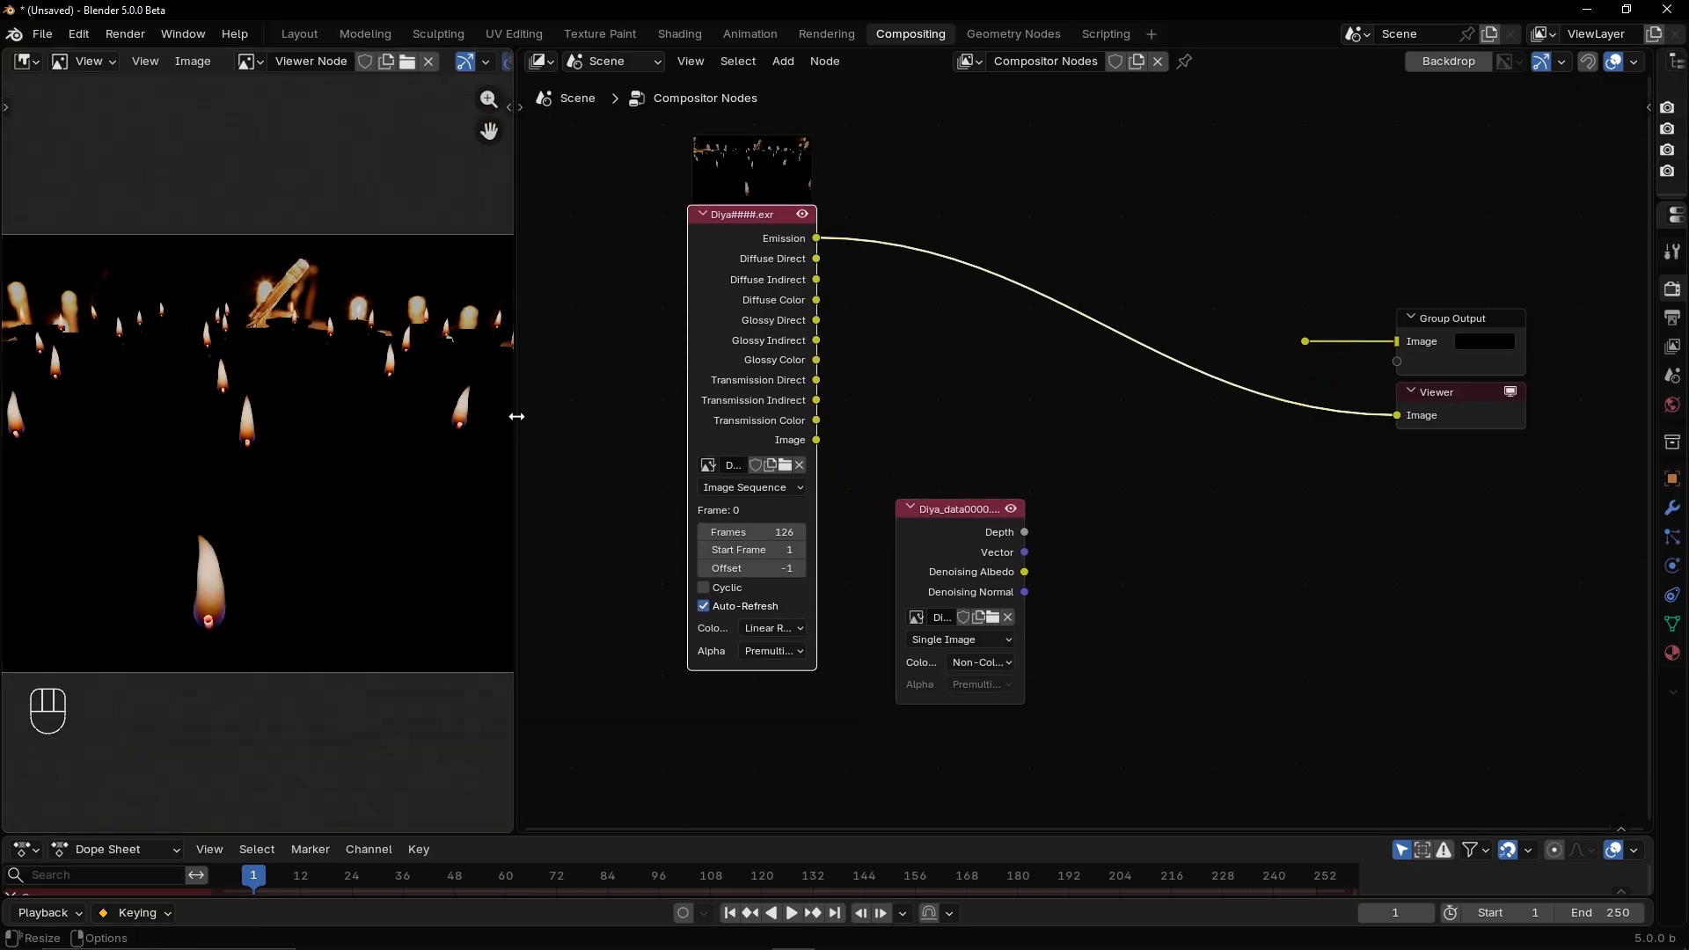
left_click_drag(516, 419, 493, 538)
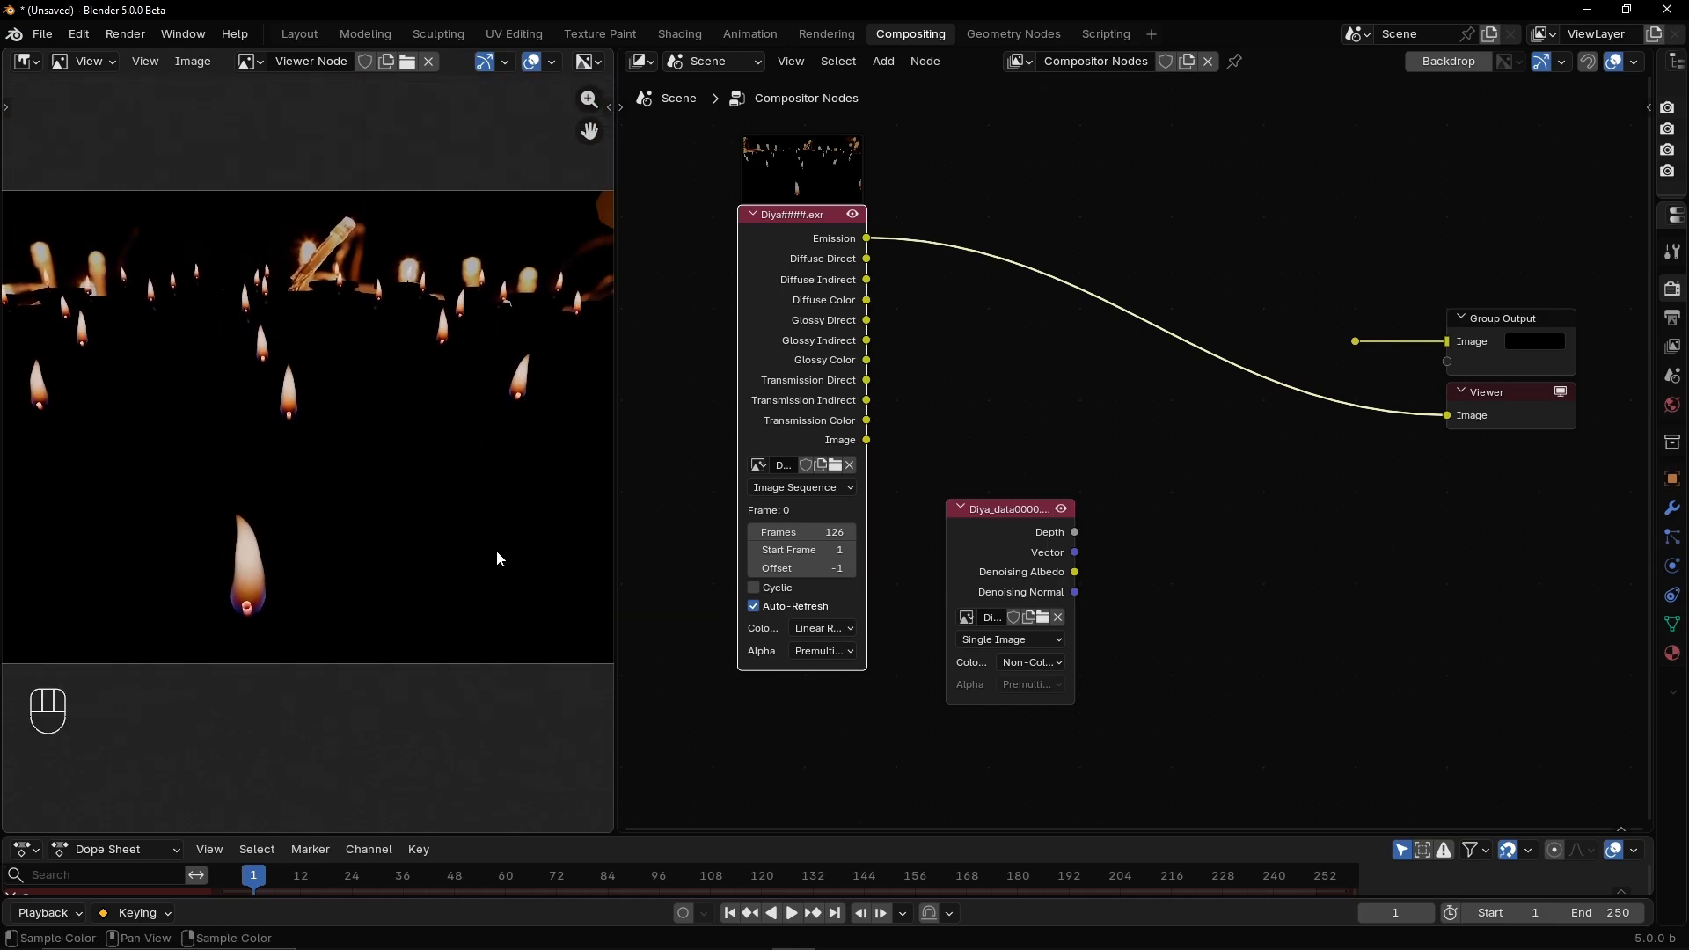
Enlarge the Properties editor and set the color management view transform to Standard
left_click_drag(1658, 469, 1162, 333)
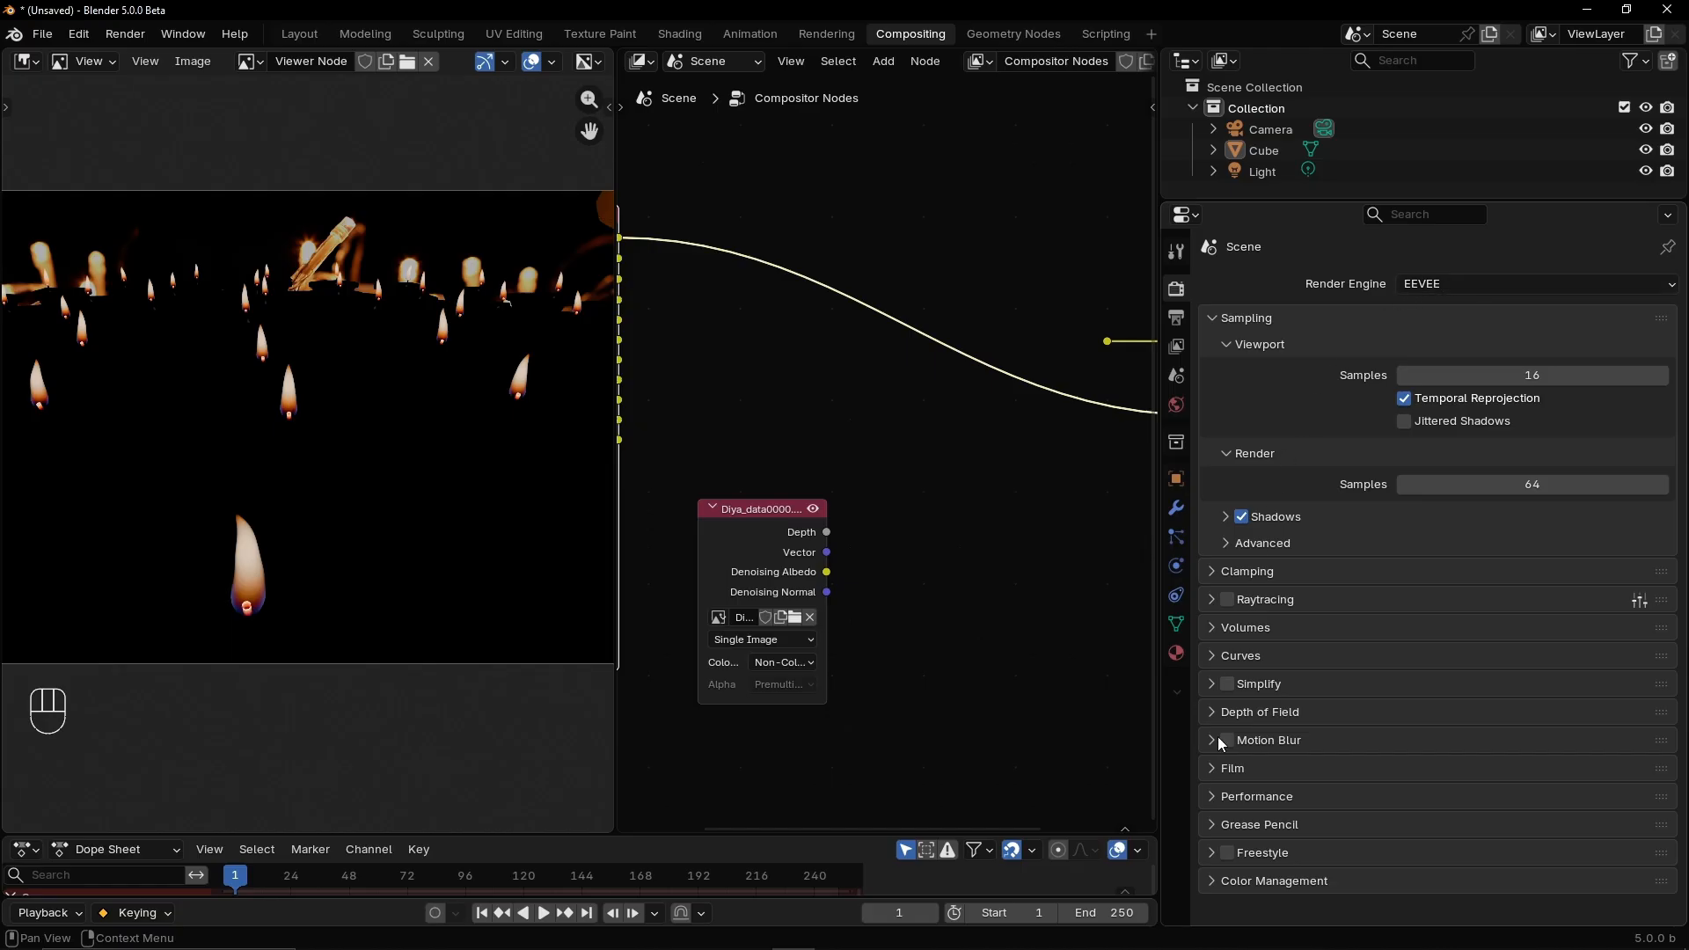
left_click(1235, 883)
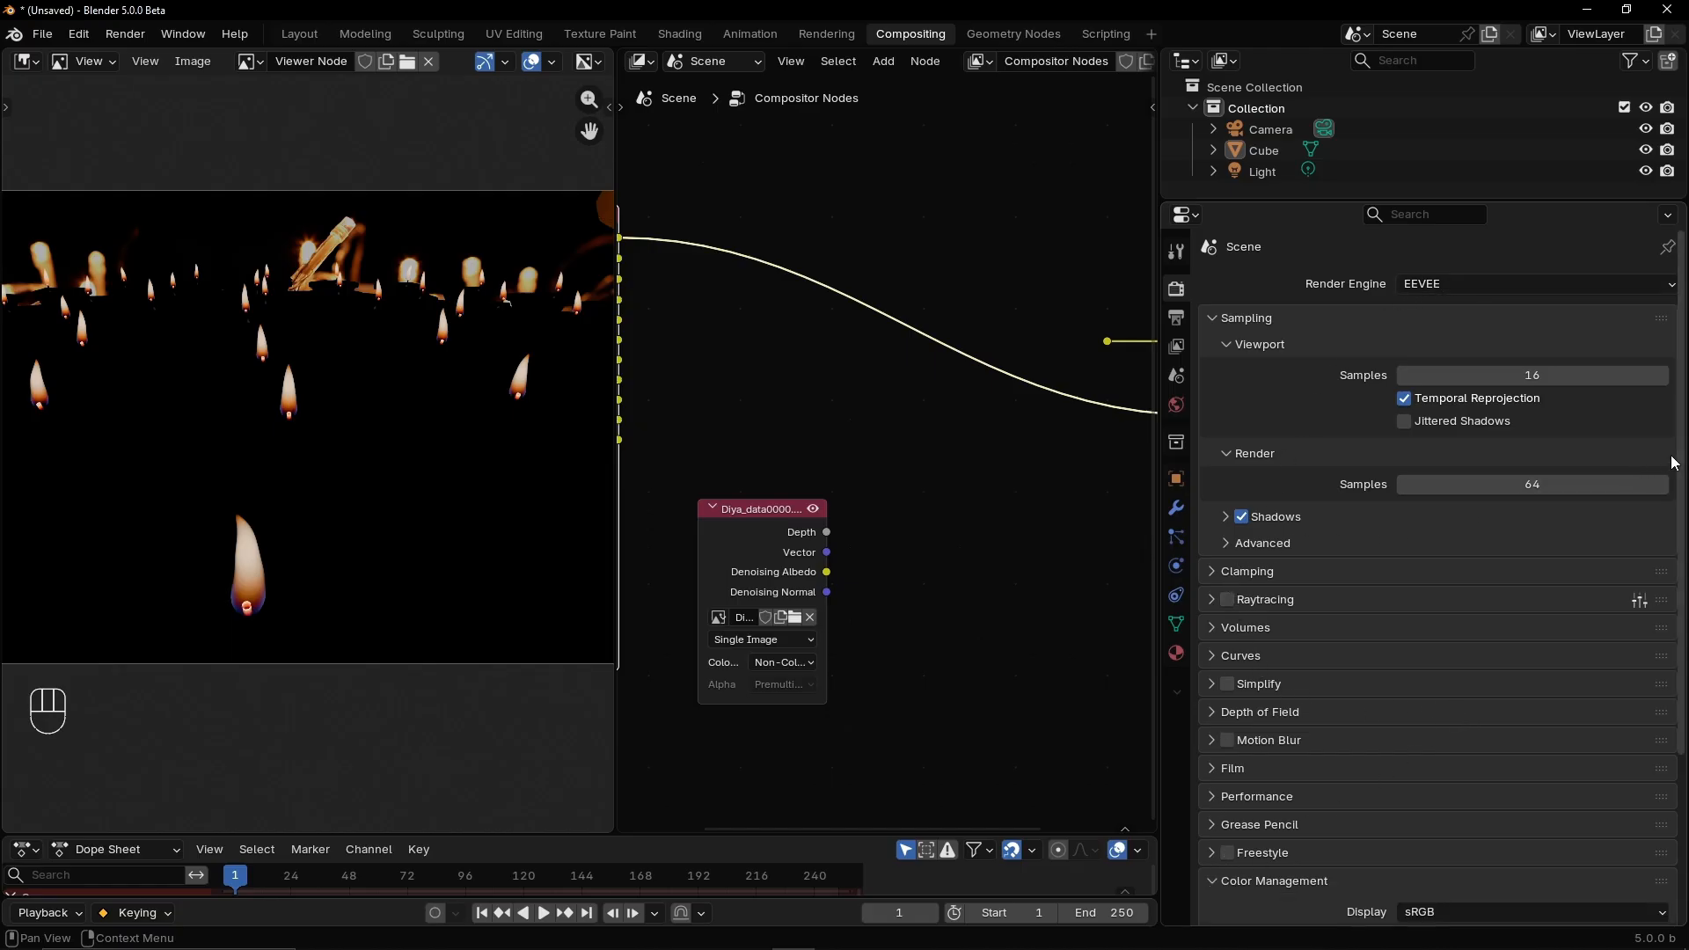
scroll(1276, 732, "down", 5)
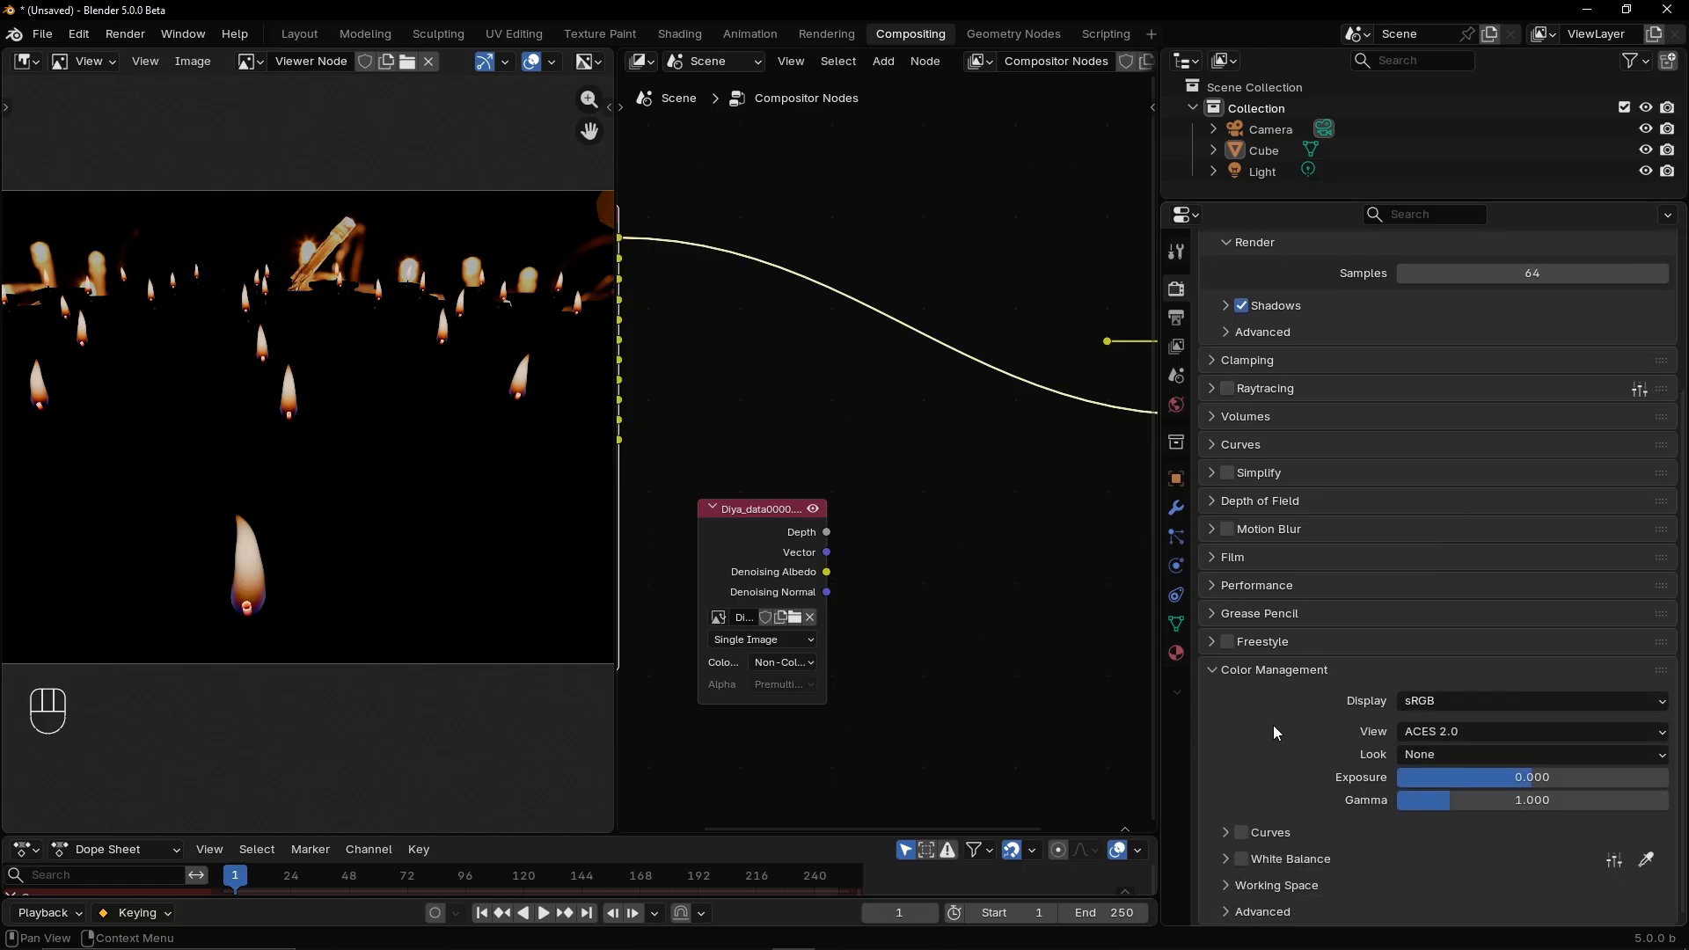
left_click(1443, 732)
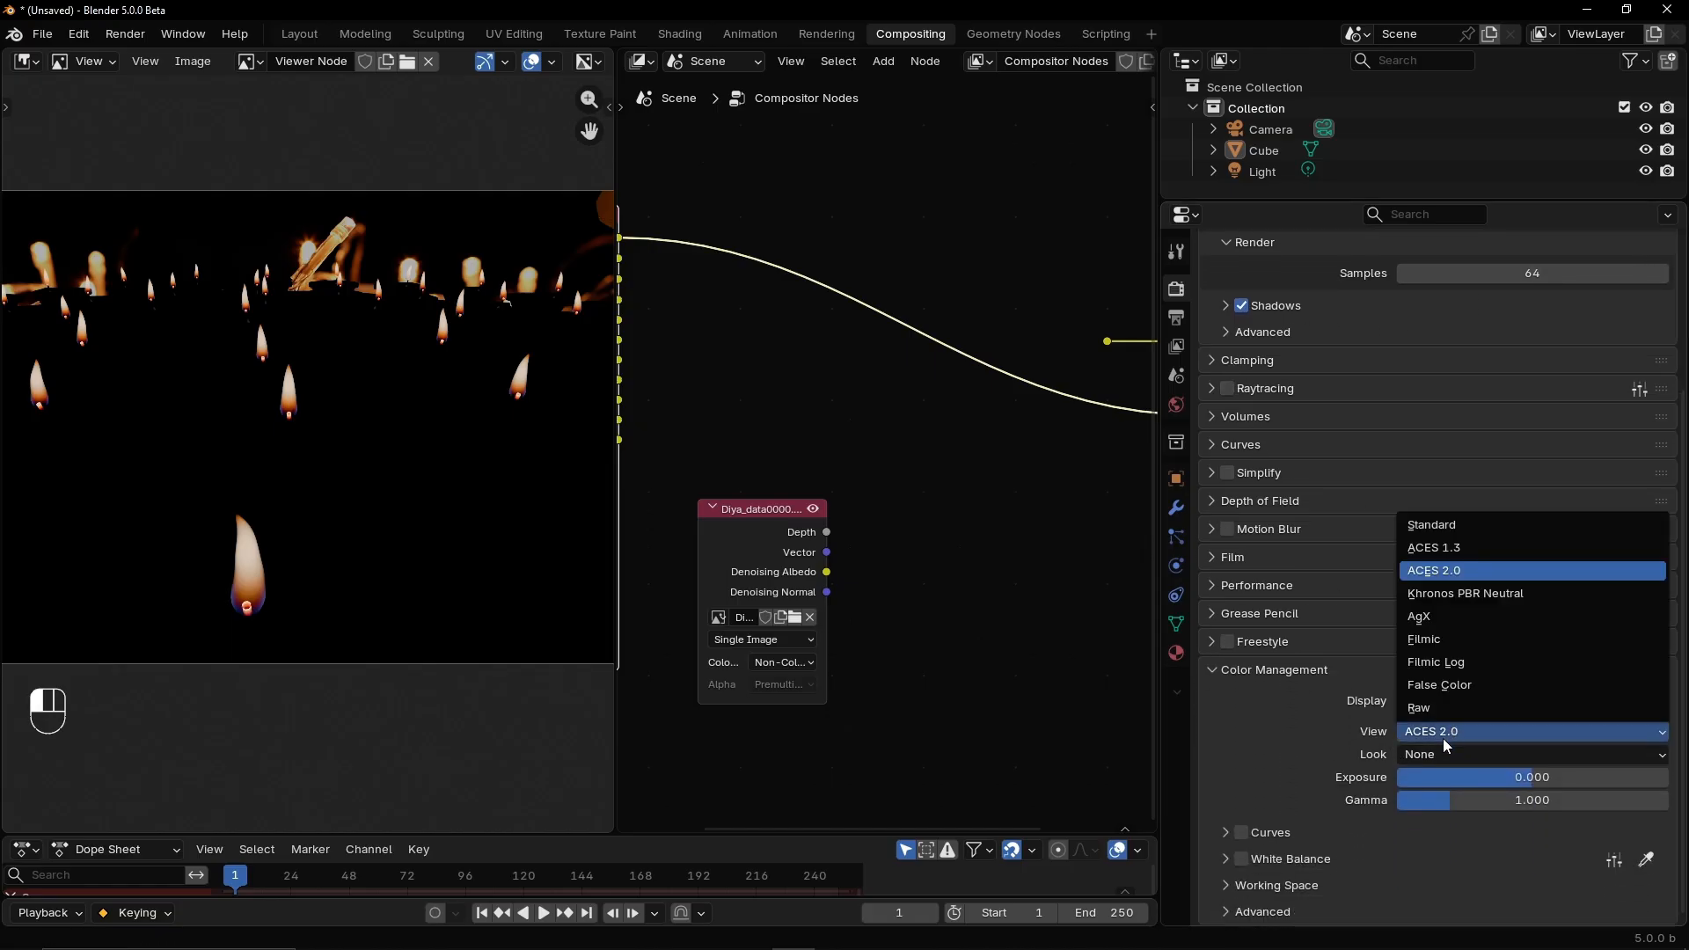
left_click(1469, 526)
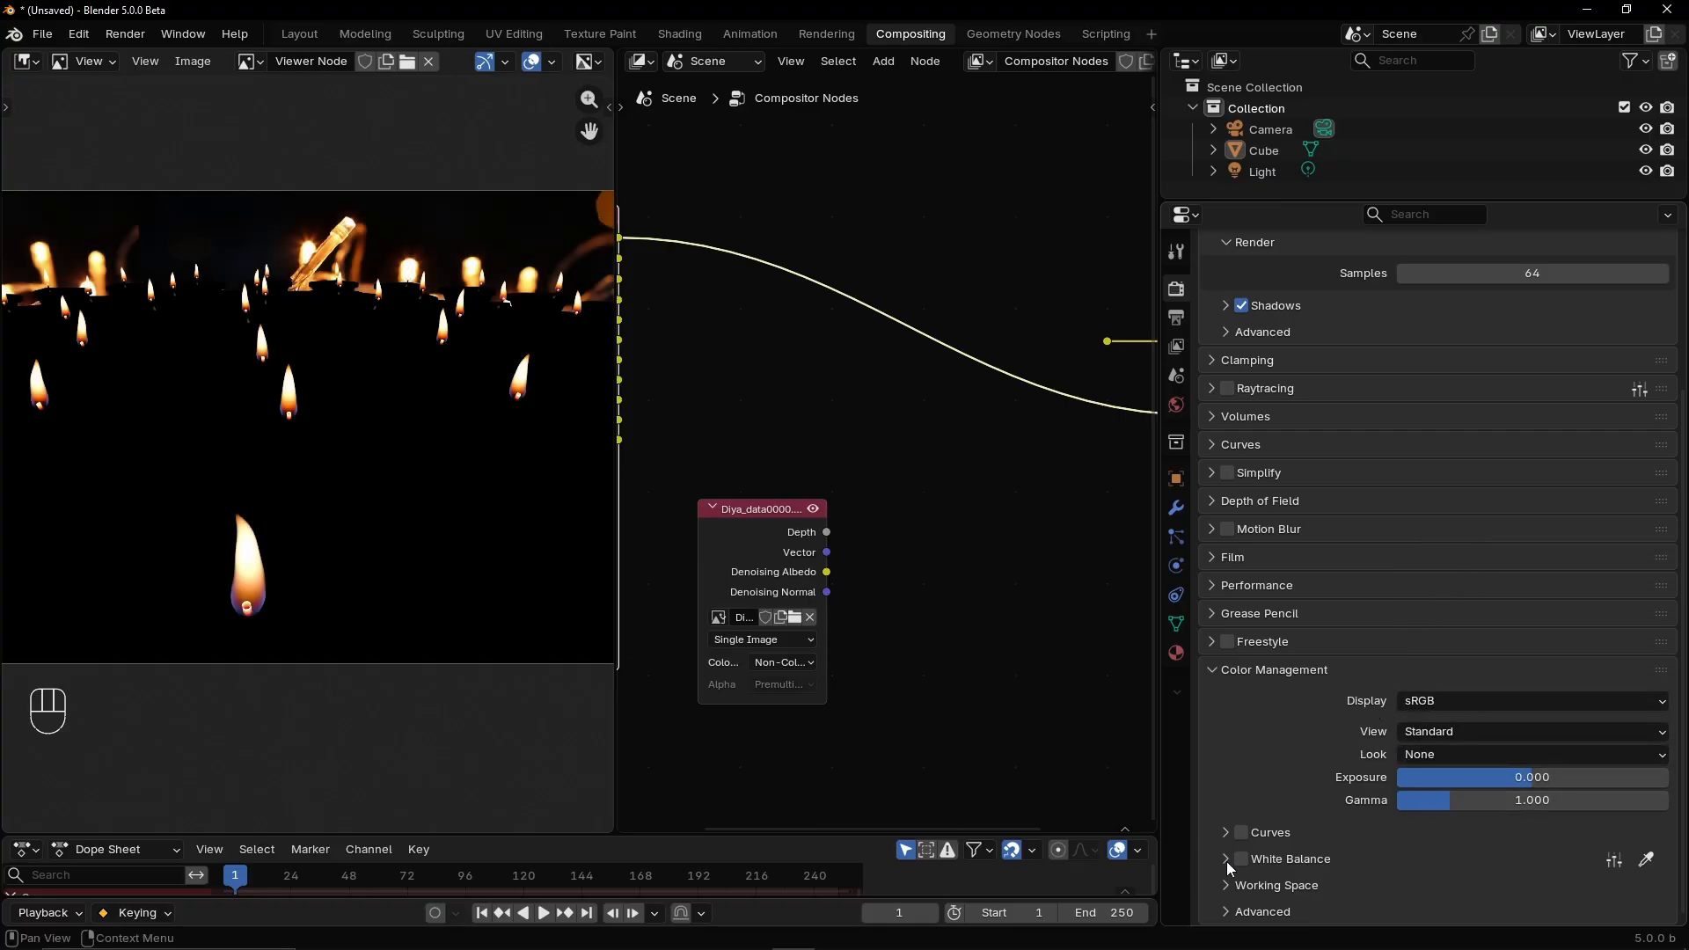
Change the file's working color space to Linear Rec.709 with colors in all data-blocks converted, then shrink the Properties editor again
left_click(1228, 886)
scroll(1684, 675, "down", 2)
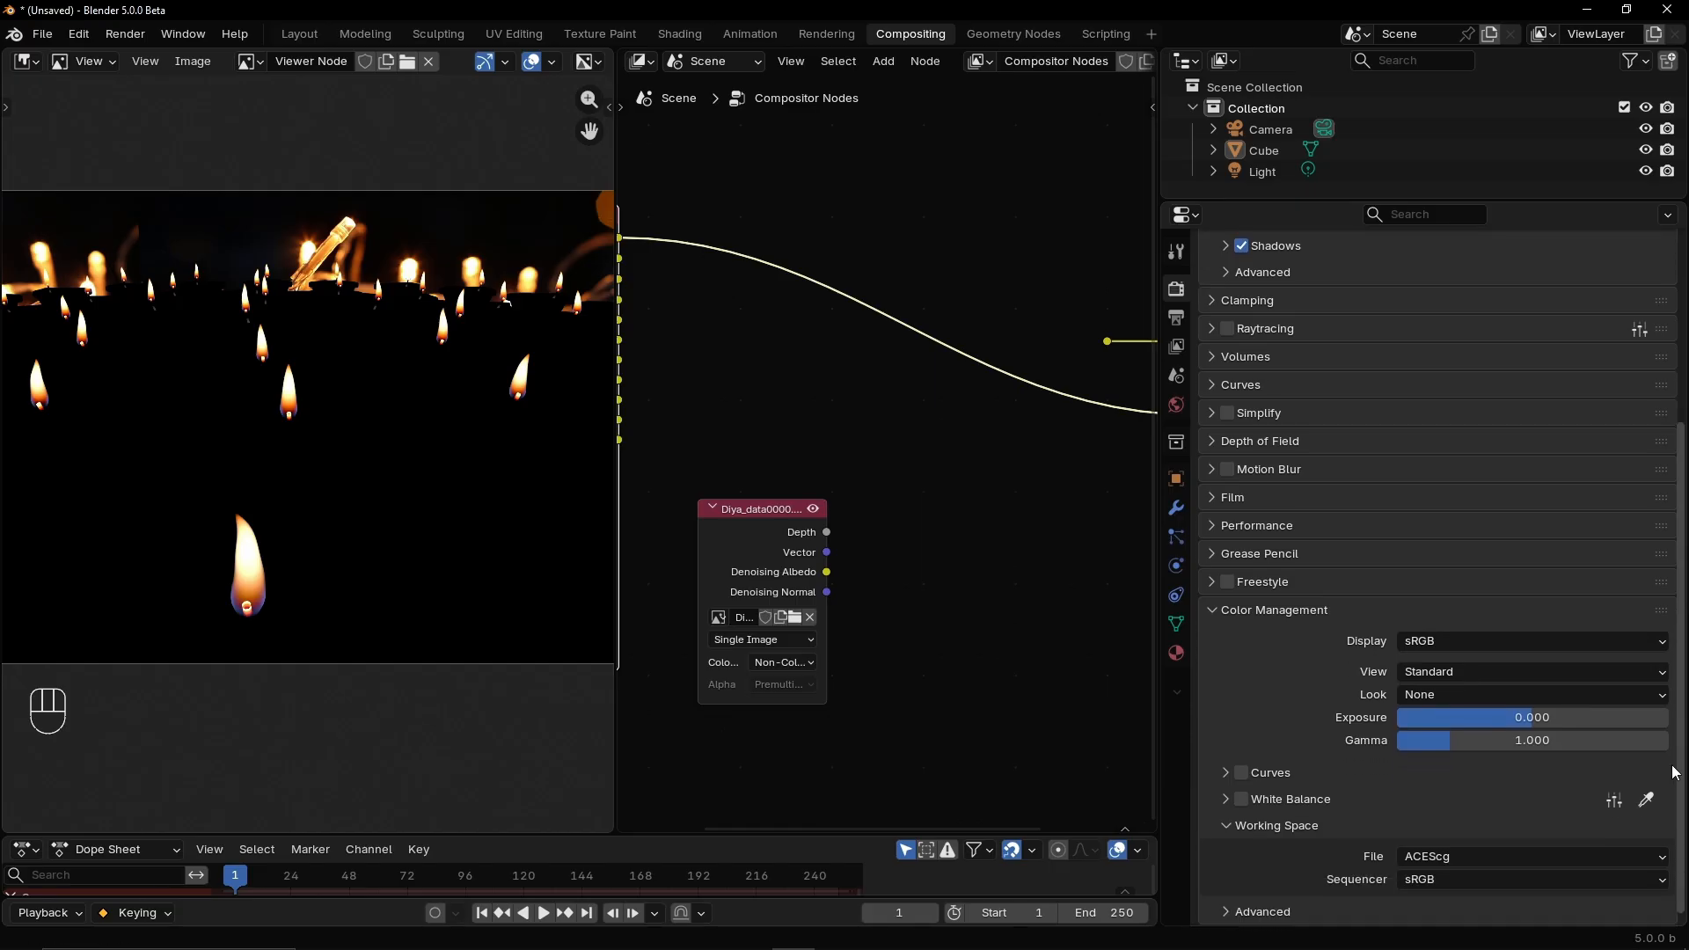
left_click(1468, 857)
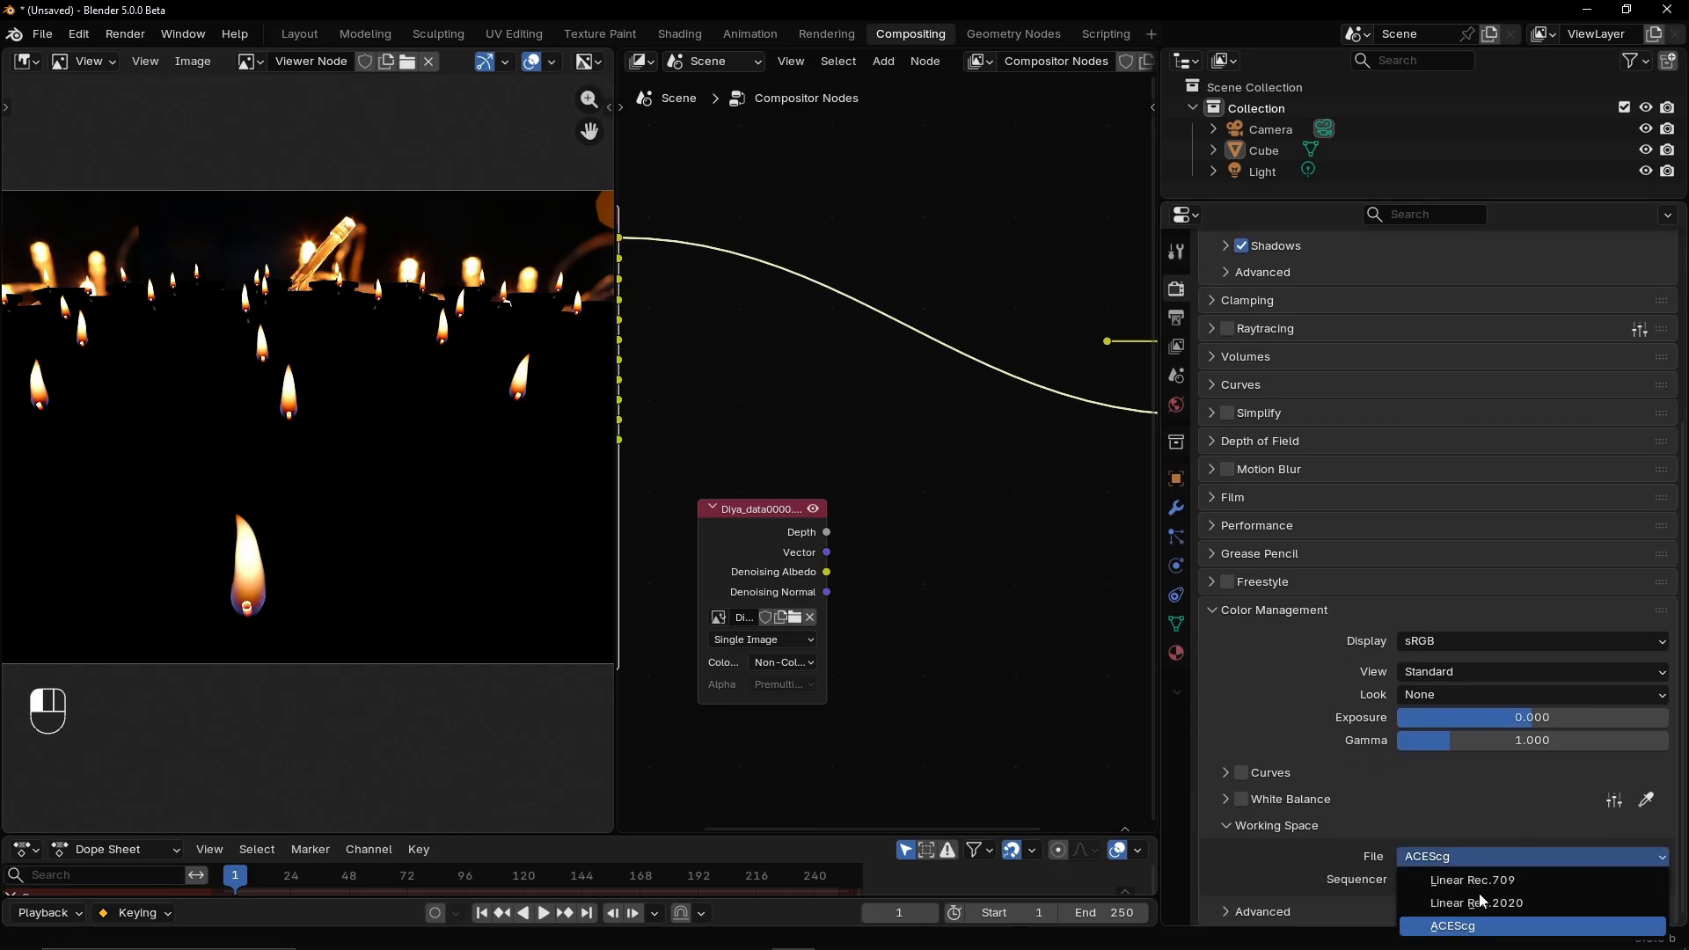
left_click(1539, 879)
left_click(813, 561)
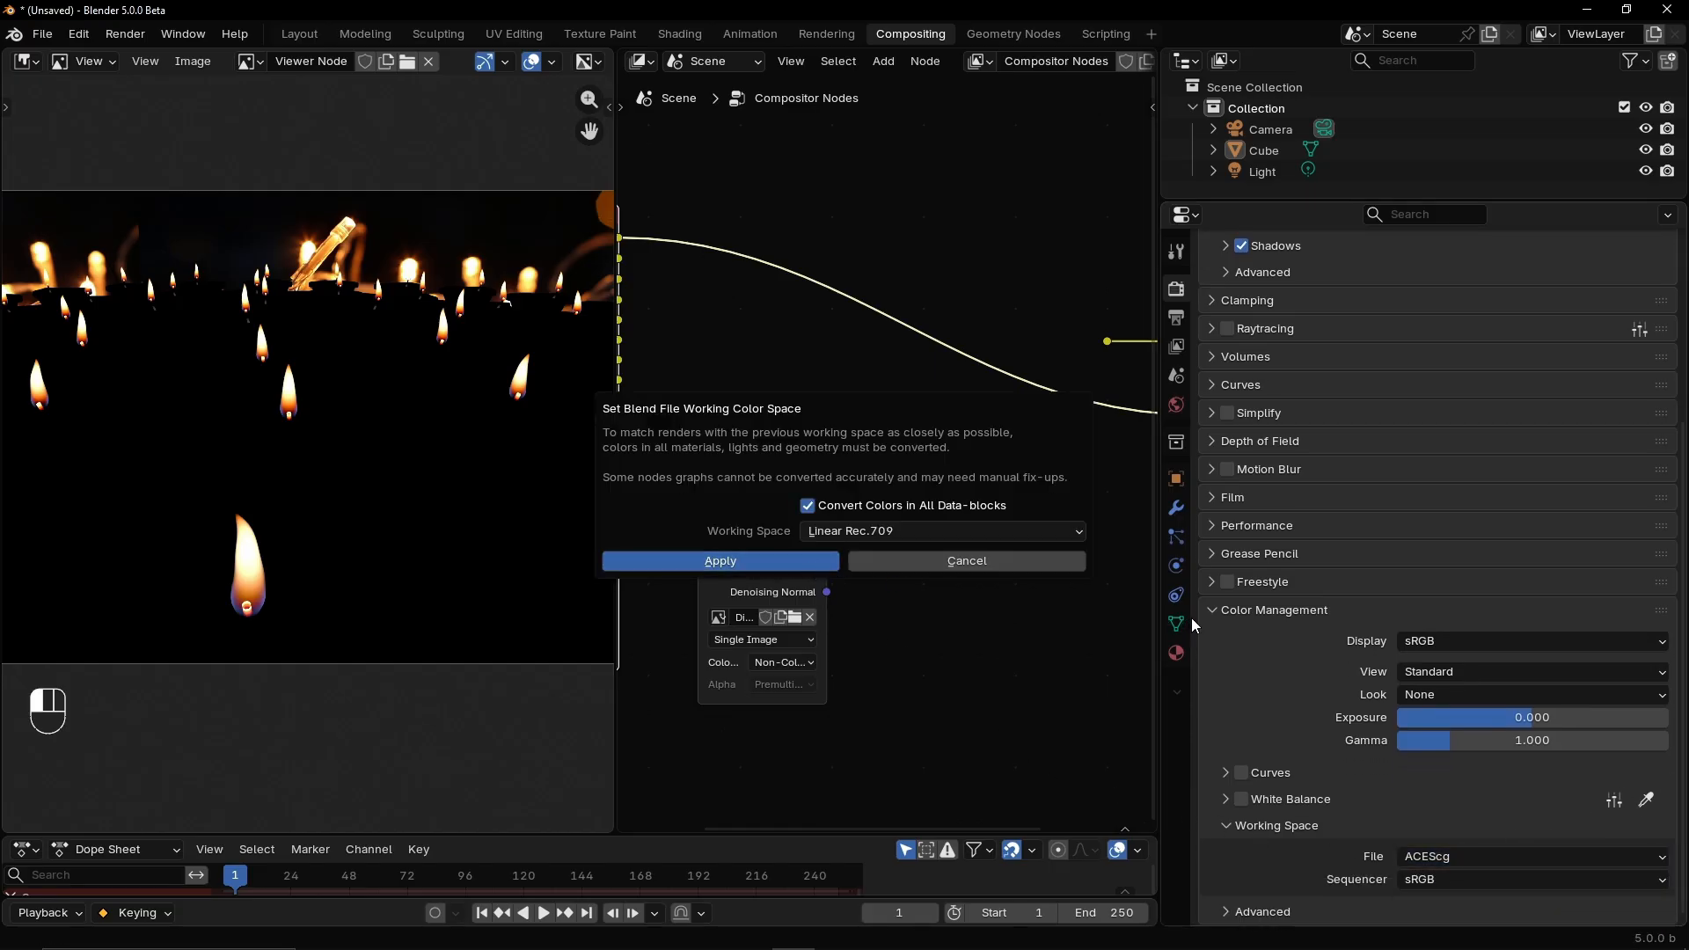
left_click_drag(1160, 653, 1655, 652)
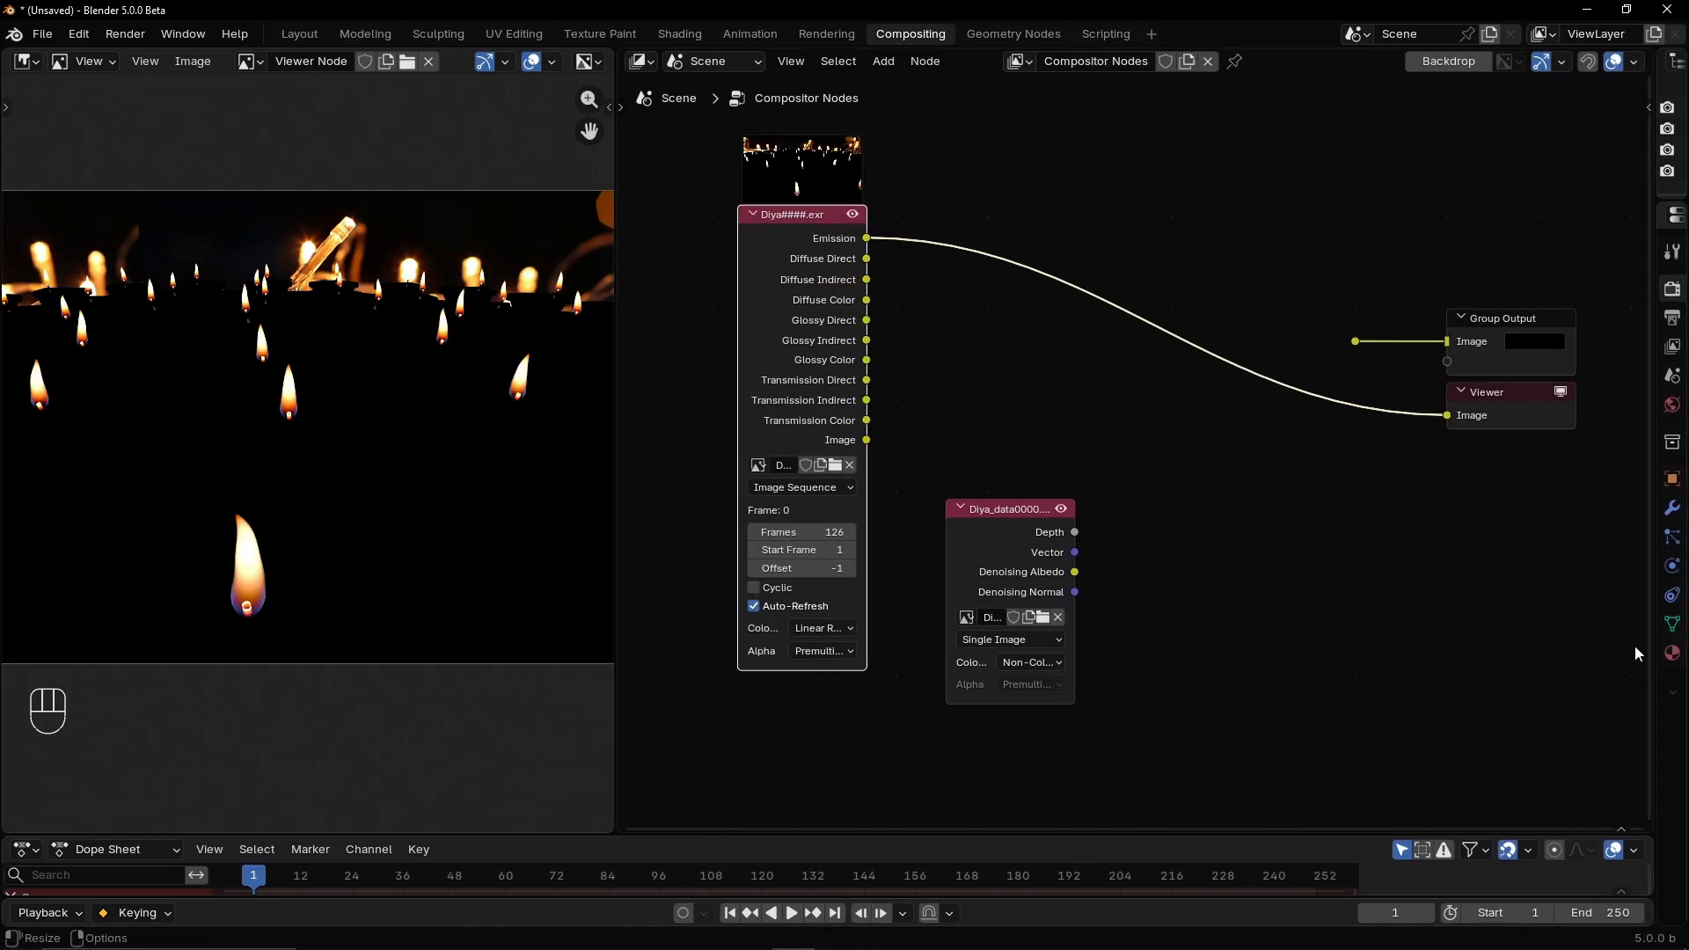
Cycle the Viewer through the Diya sequence's render passes until its Image output is connected
middle_click_drag(999, 392, 1063, 389)
left_click(862, 250, "ctrl+shift")
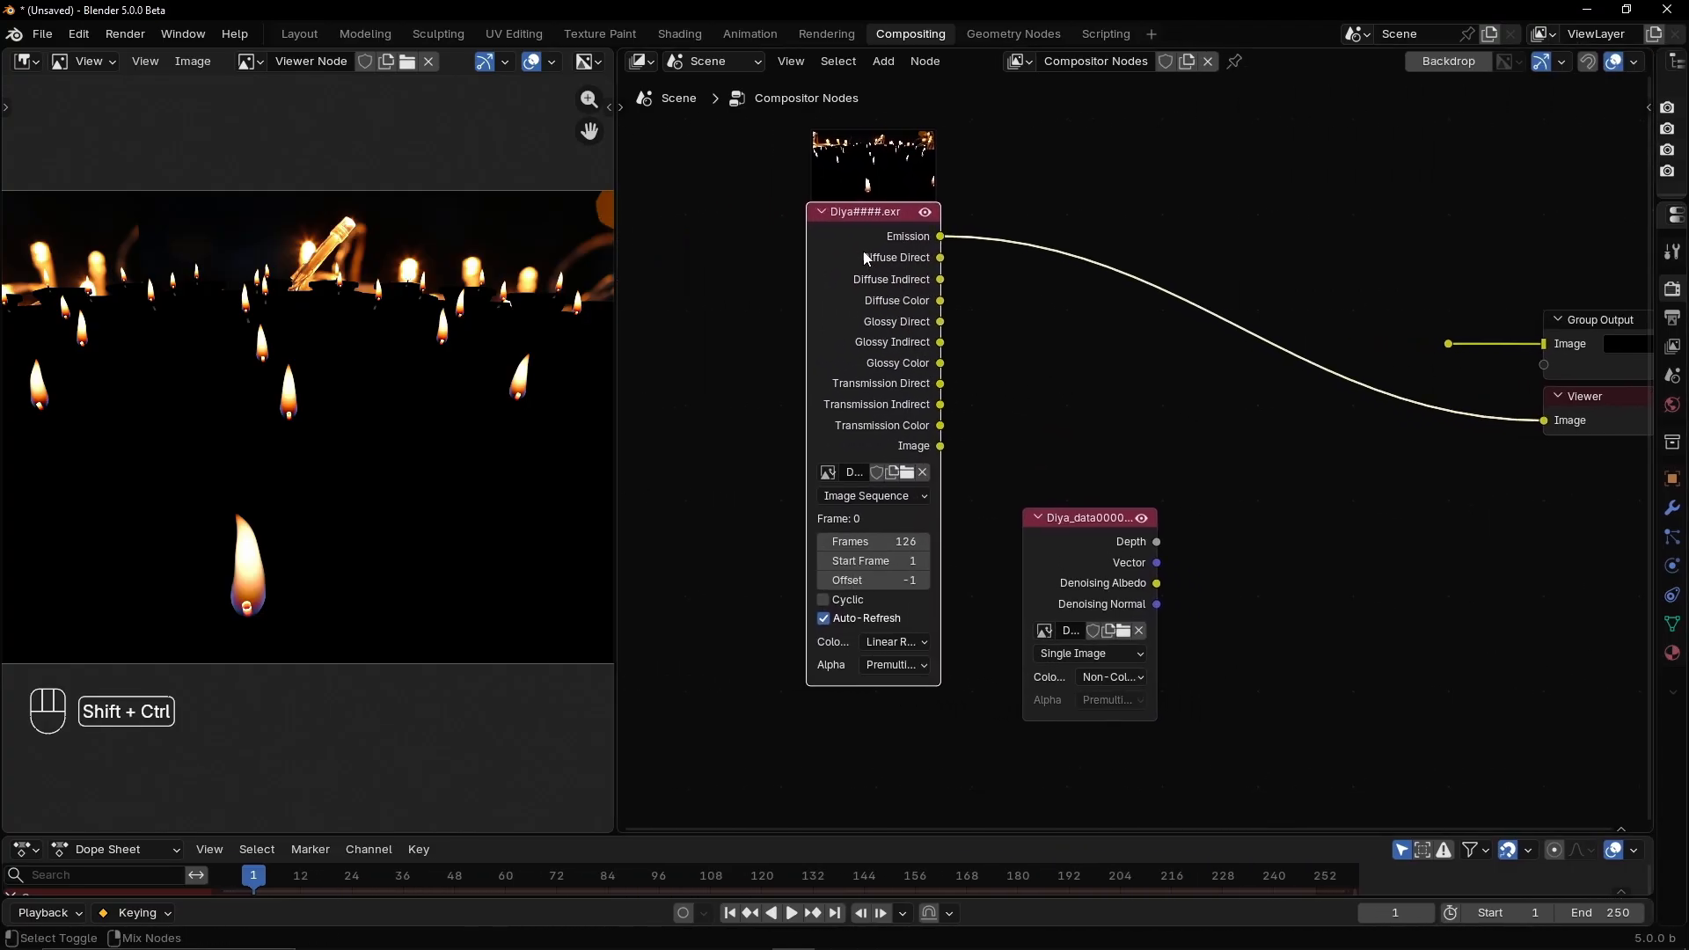
left_click(865, 271, "ctrl+shift")
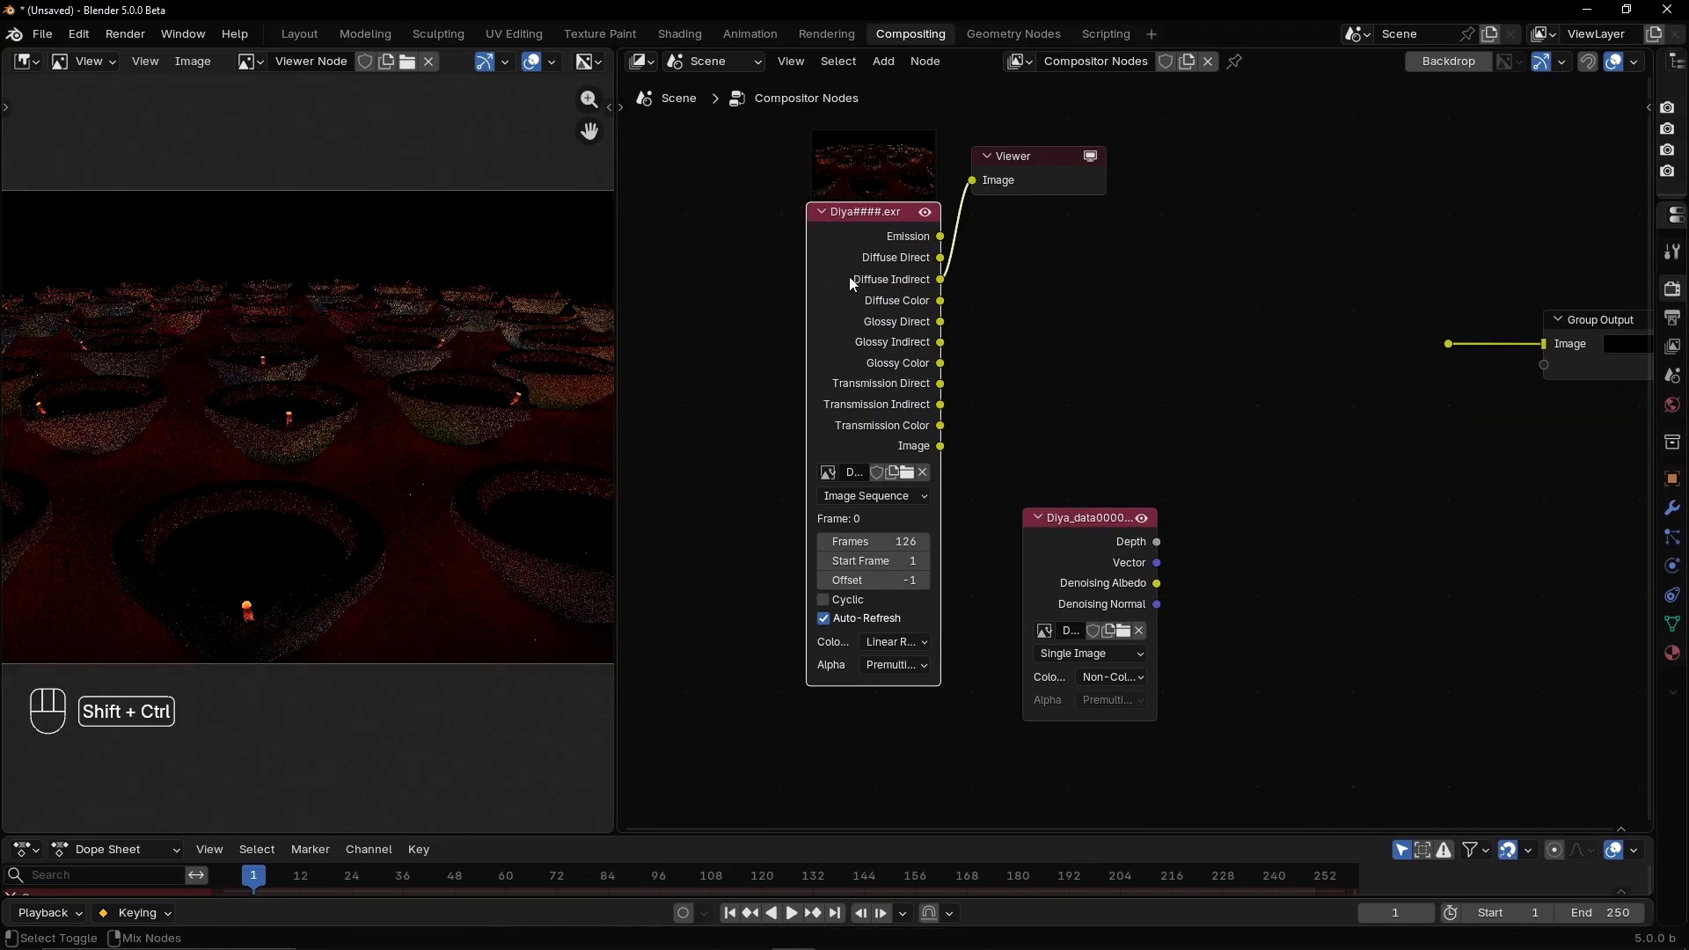
left_click(855, 279, "ctrl+shift")
left_click(857, 283, "ctrl+shift")
left_click(859, 286, "ctrl+shift")
left_click(859, 290, "ctrl+shift")
left_click(859, 294, "ctrl+shift")
left_click(859, 301, "ctrl+shift")
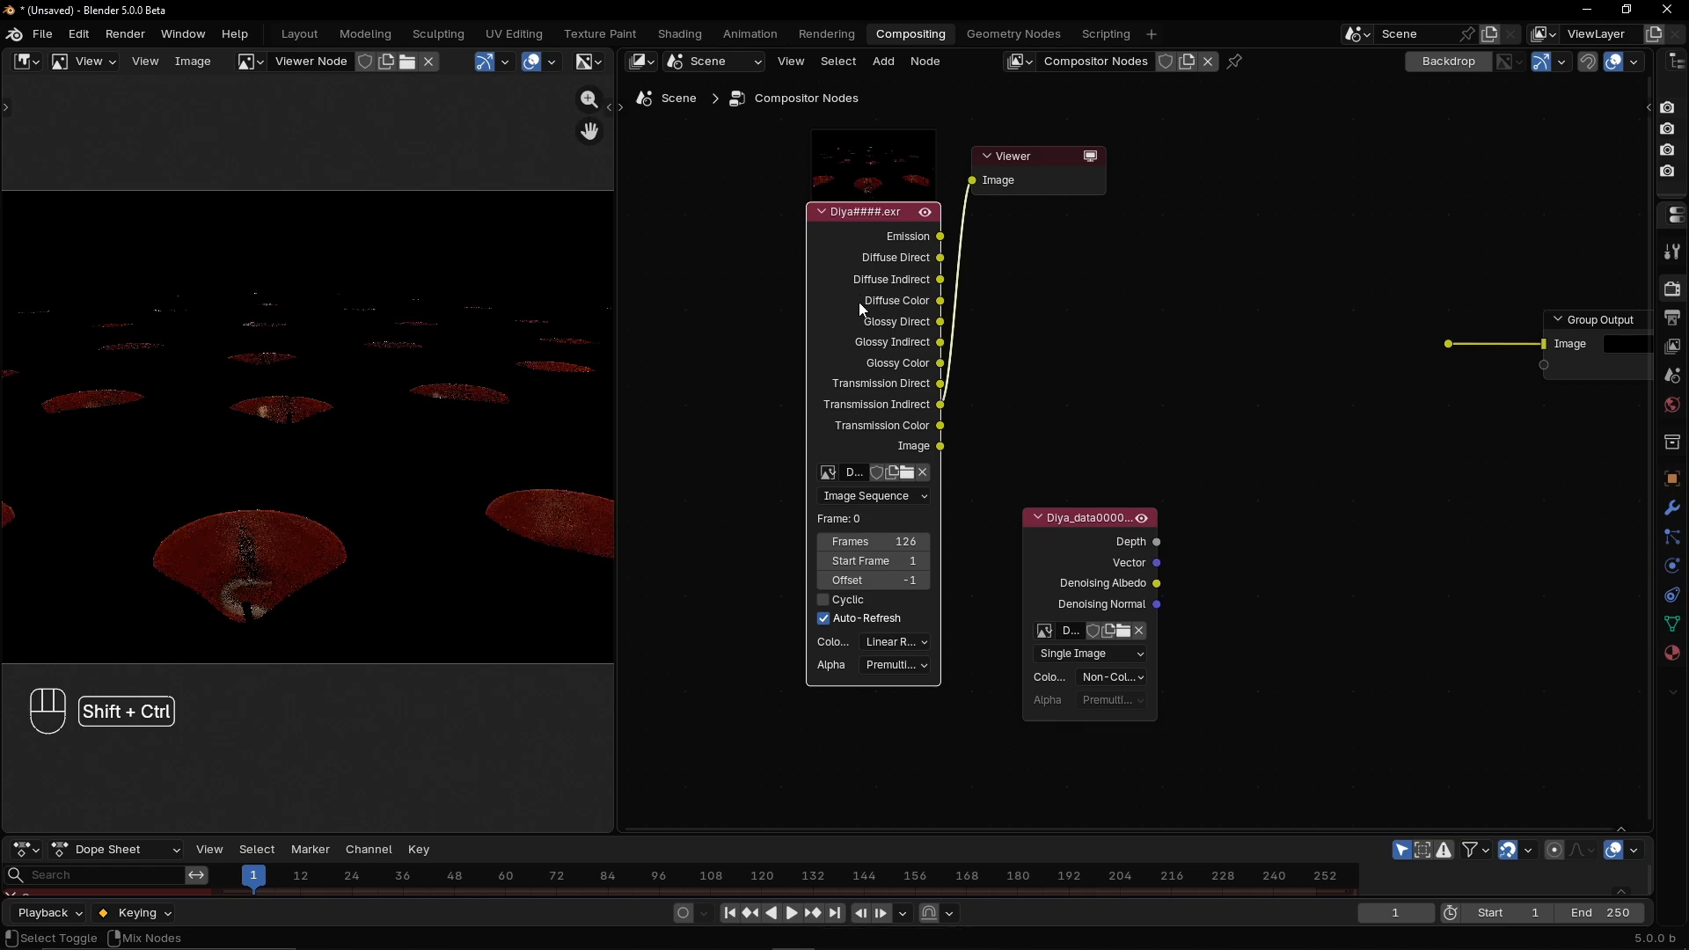
left_click(858, 306, "ctrl+shift")
left_click(857, 309, "ctrl+shift")
Move the Viewer node well to the right of the Diya sequence node to leave room between them
left_click_drag(1053, 176, 1273, 285)
mouse_move(869, 297)
middle_mouse_down("ctrl+alt")
mouse_move(893, 276)
mouse_move(881, 298)
middle_mouse_up("ctrl+alt")
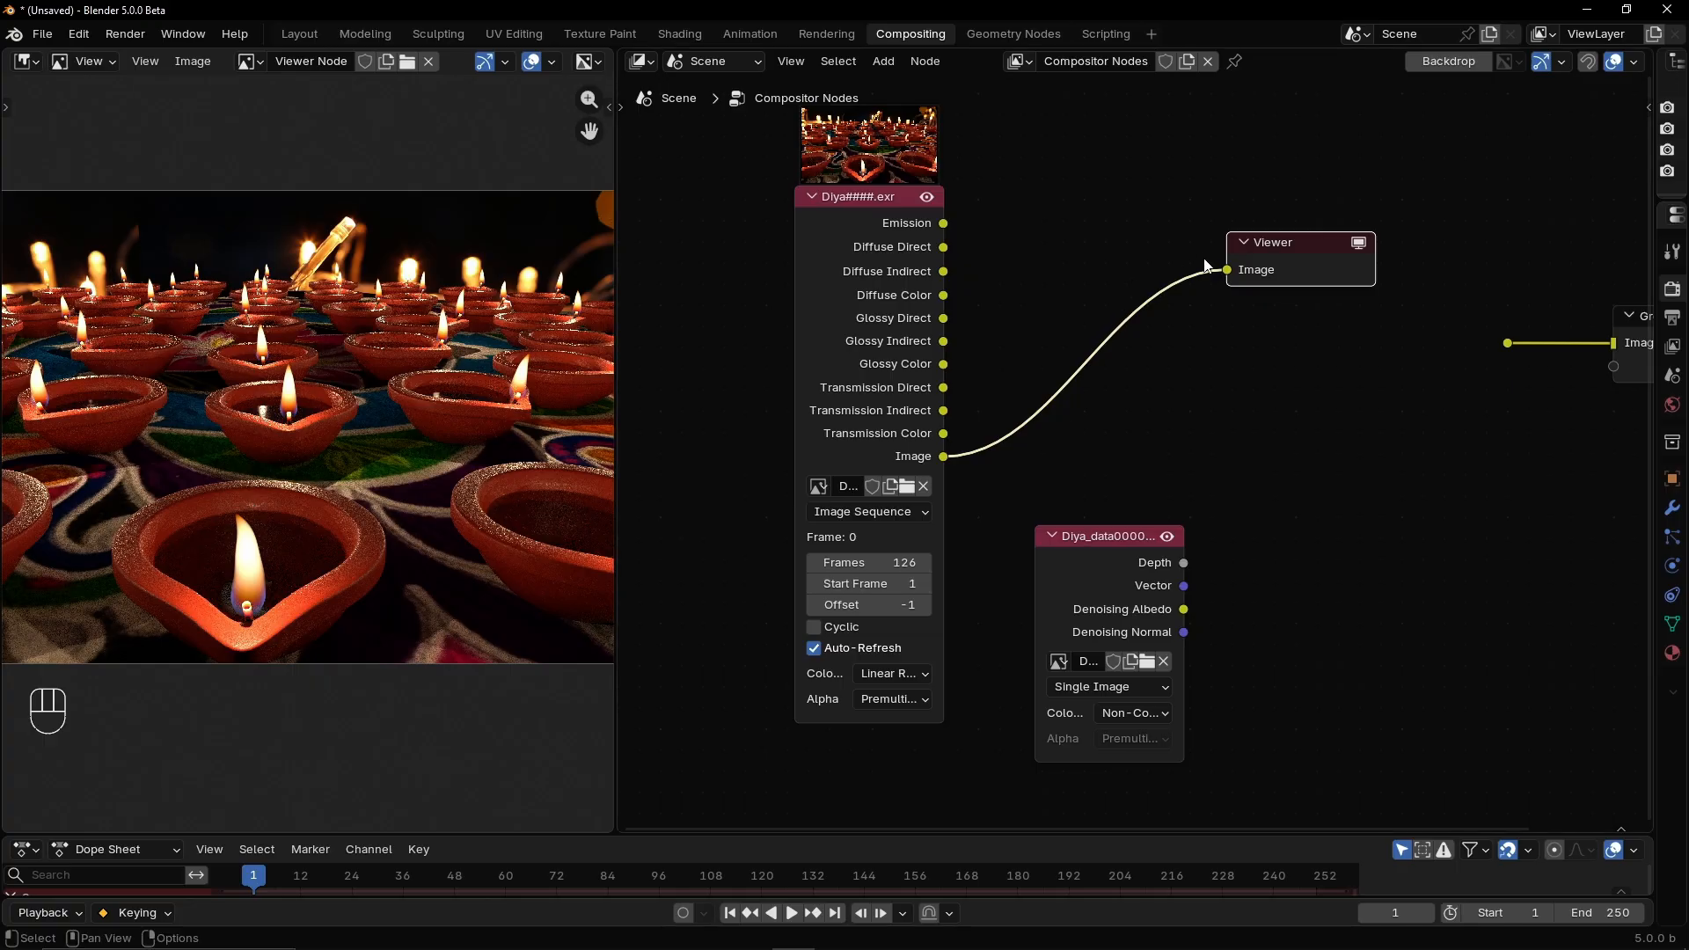
left_click_drag(1300, 244, 1412, 239)
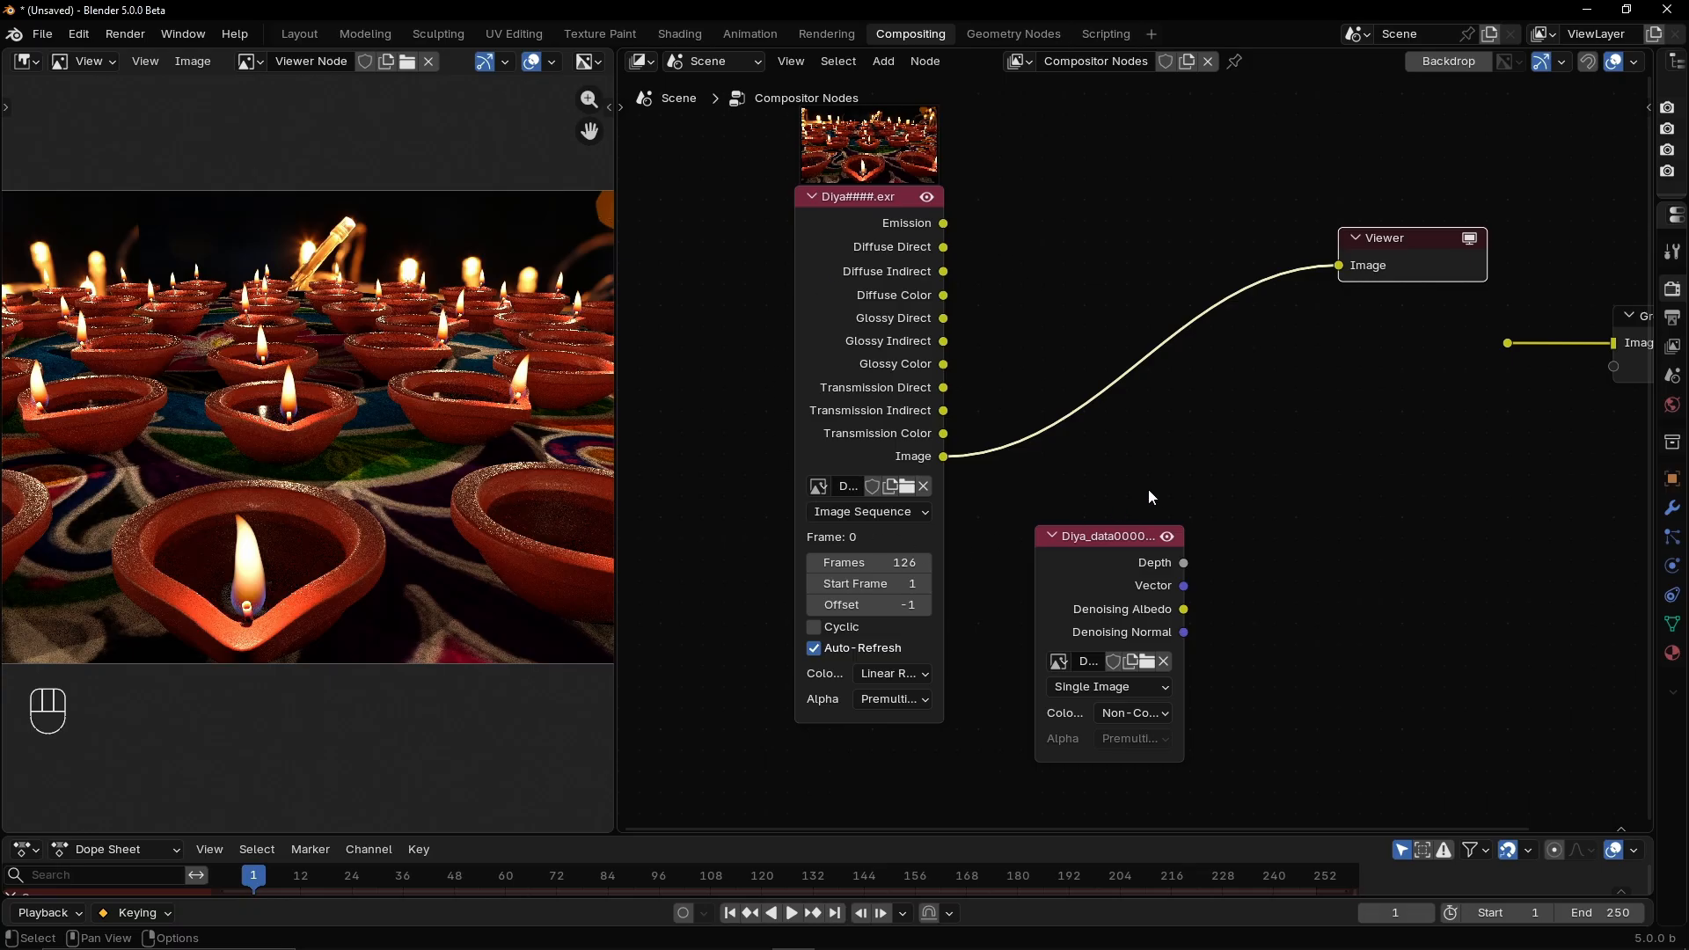
Preview the Diya_data node's Depth, Vector, Denoising Albedo and Denoising Normal passes in the Viewer
left_click_drag(1099, 558, 1061, 517)
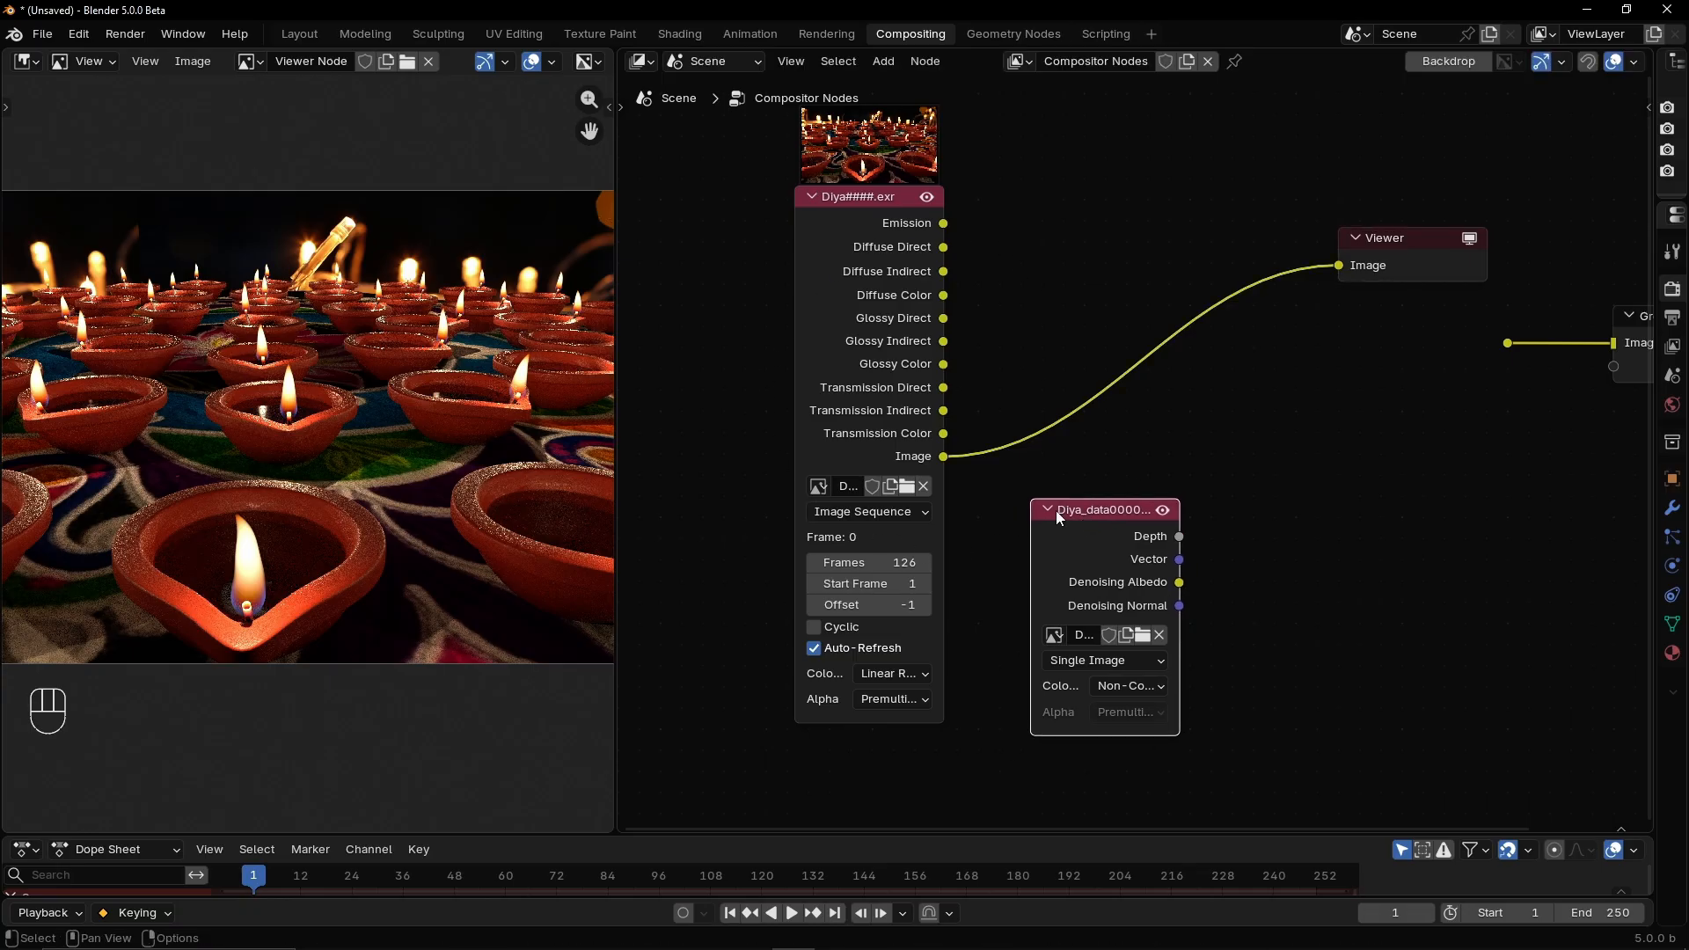
left_click(1074, 556, "ctrl+shift")
left_click(1126, 574, "ctrl+shift")
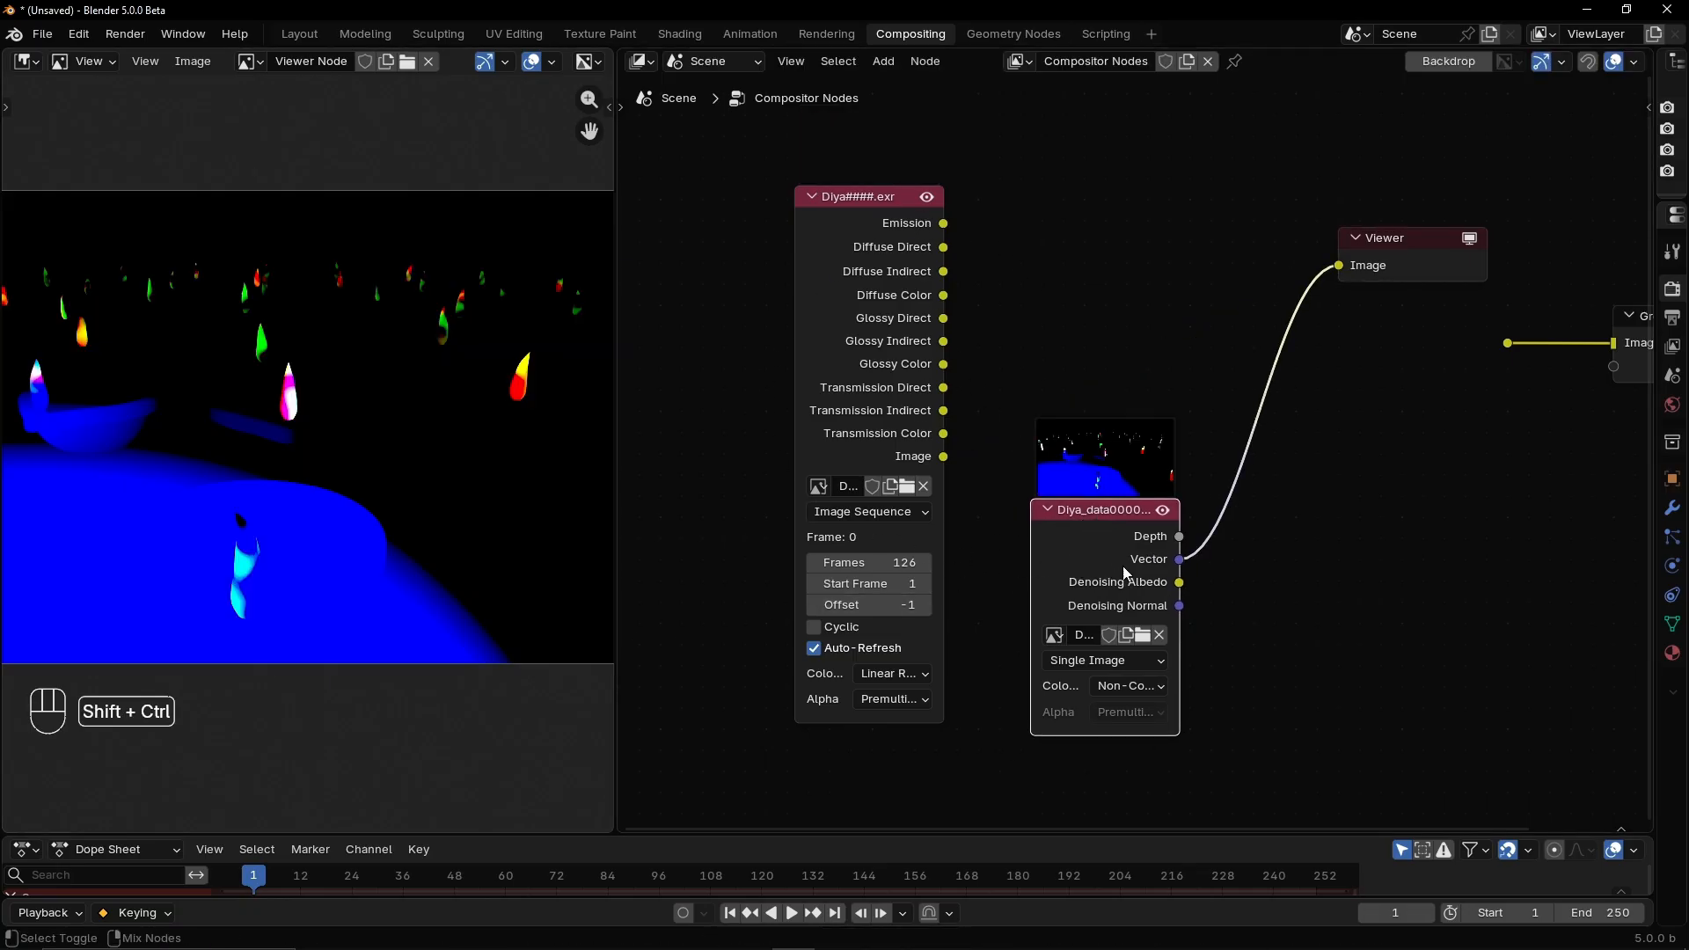
left_click(1074, 558, "ctrl+shift")
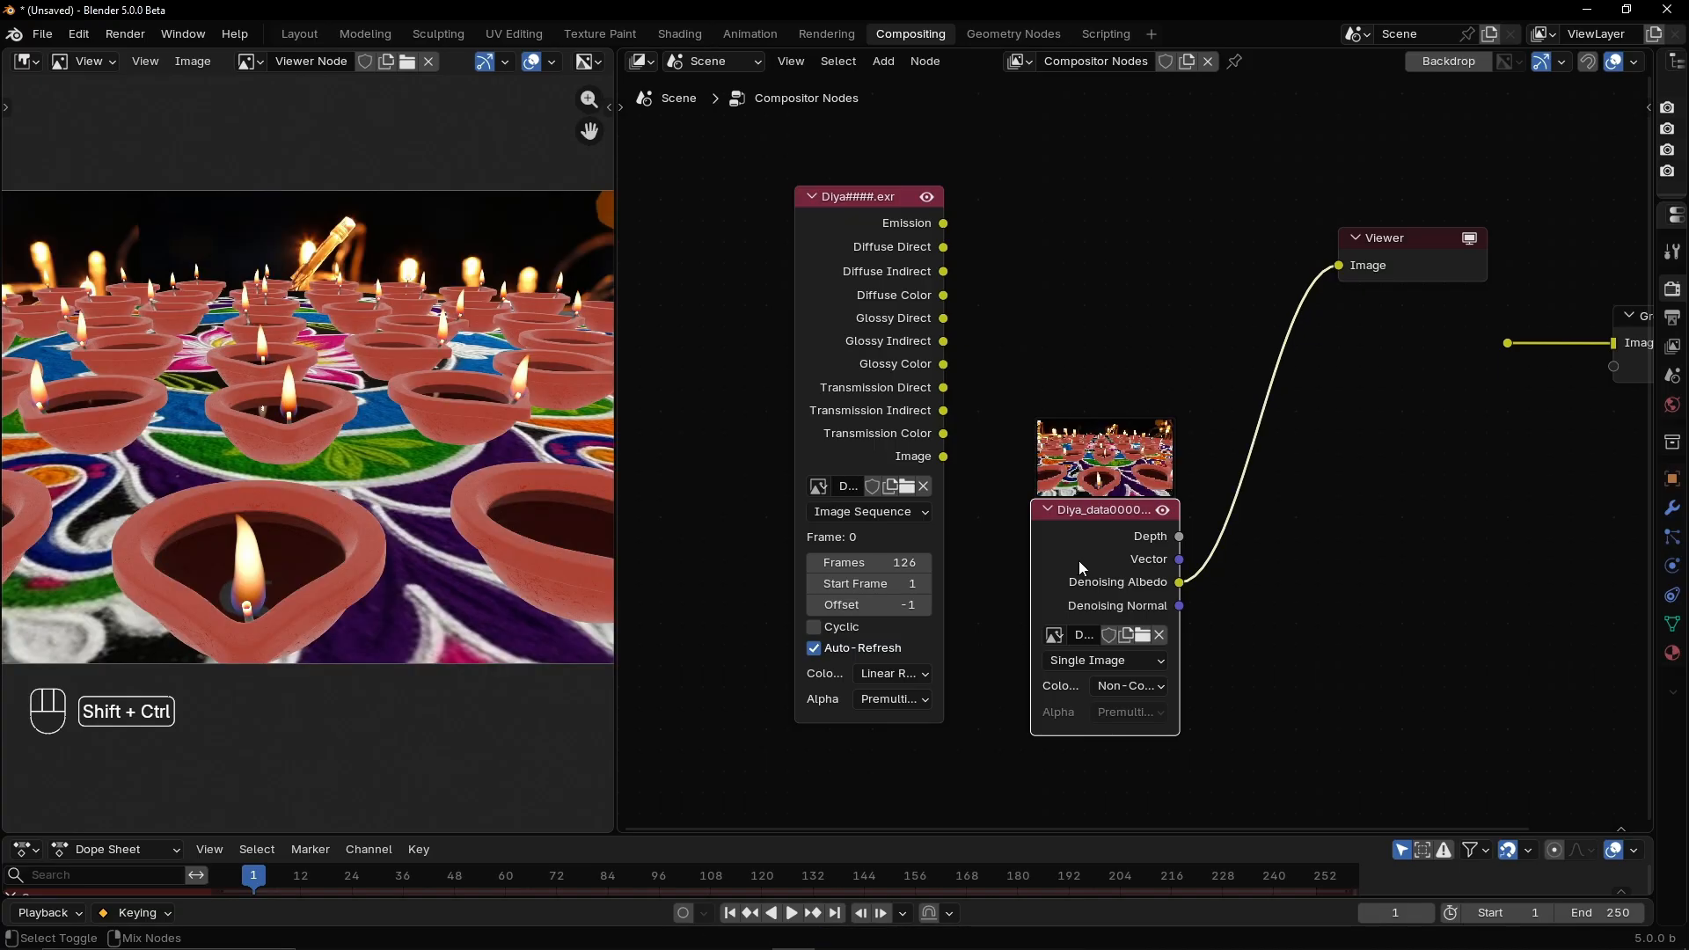
left_click(1079, 562, "ctrl+shift")
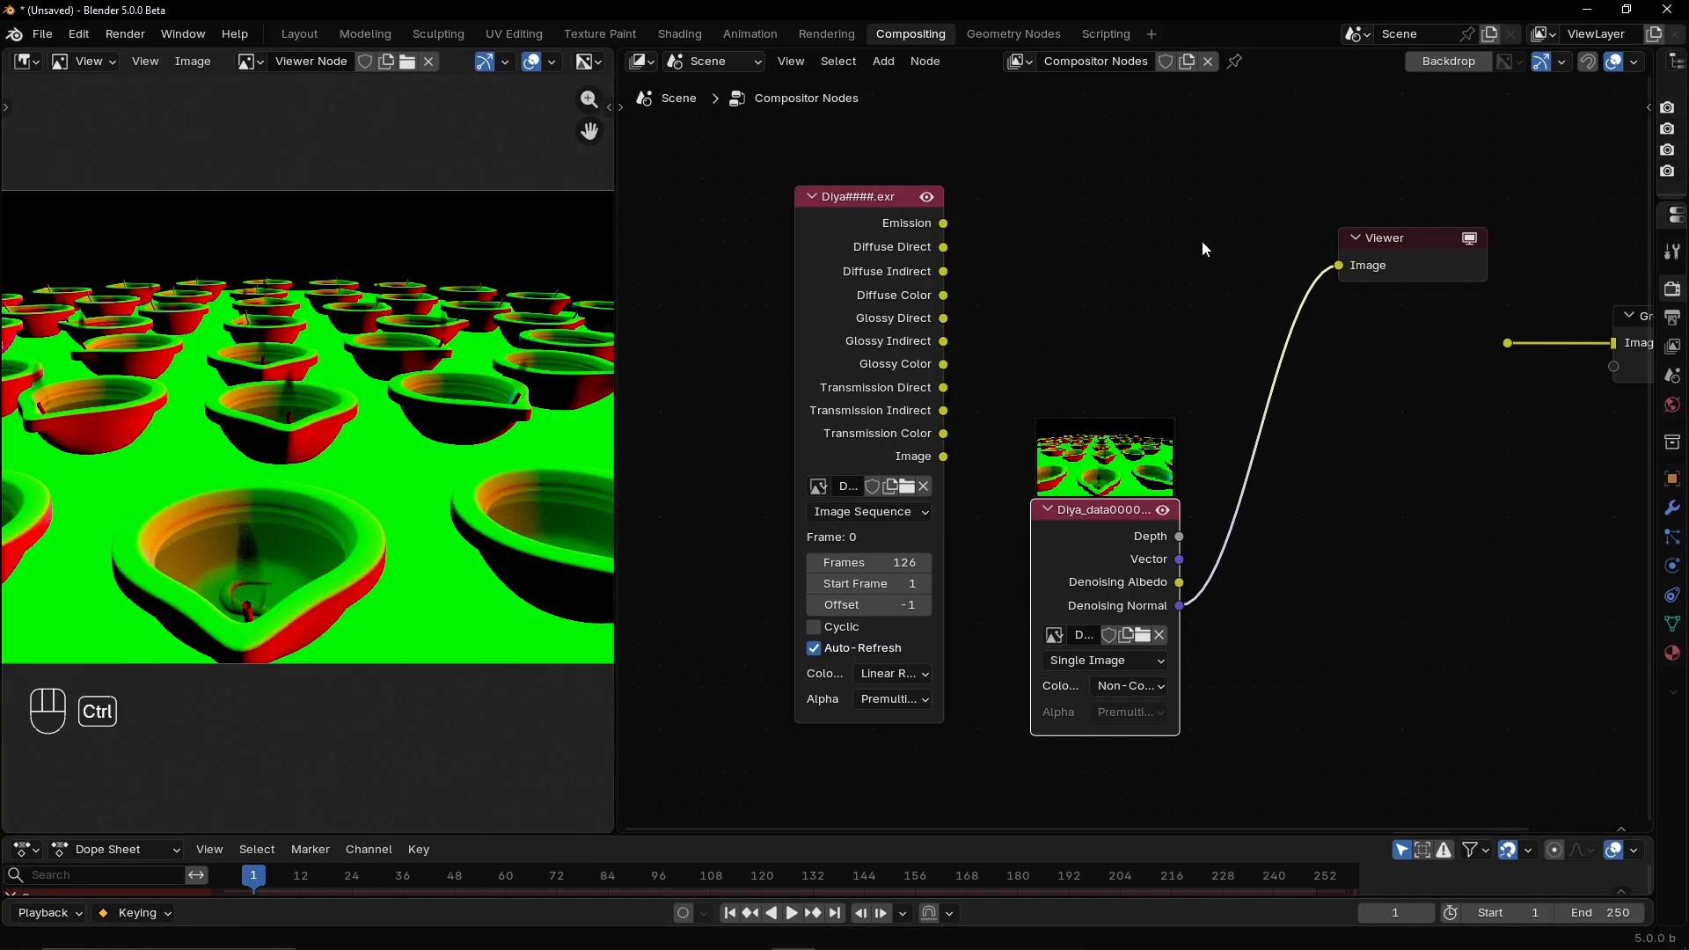
Reconnect the Viewer to the Diya sequence's Image output, placing the data node lower and the Viewer farther right
right_click_drag(1223, 331, 1311, 402, "ctrl")
left_click_drag(1104, 526, 1060, 589)
left_click_drag(1102, 419, 1087, 384, "ctrl+alt")
left_click_drag(1087, 384, 1047, 417, "alt+shift")
left_click_drag(892, 495, 1516, 222)
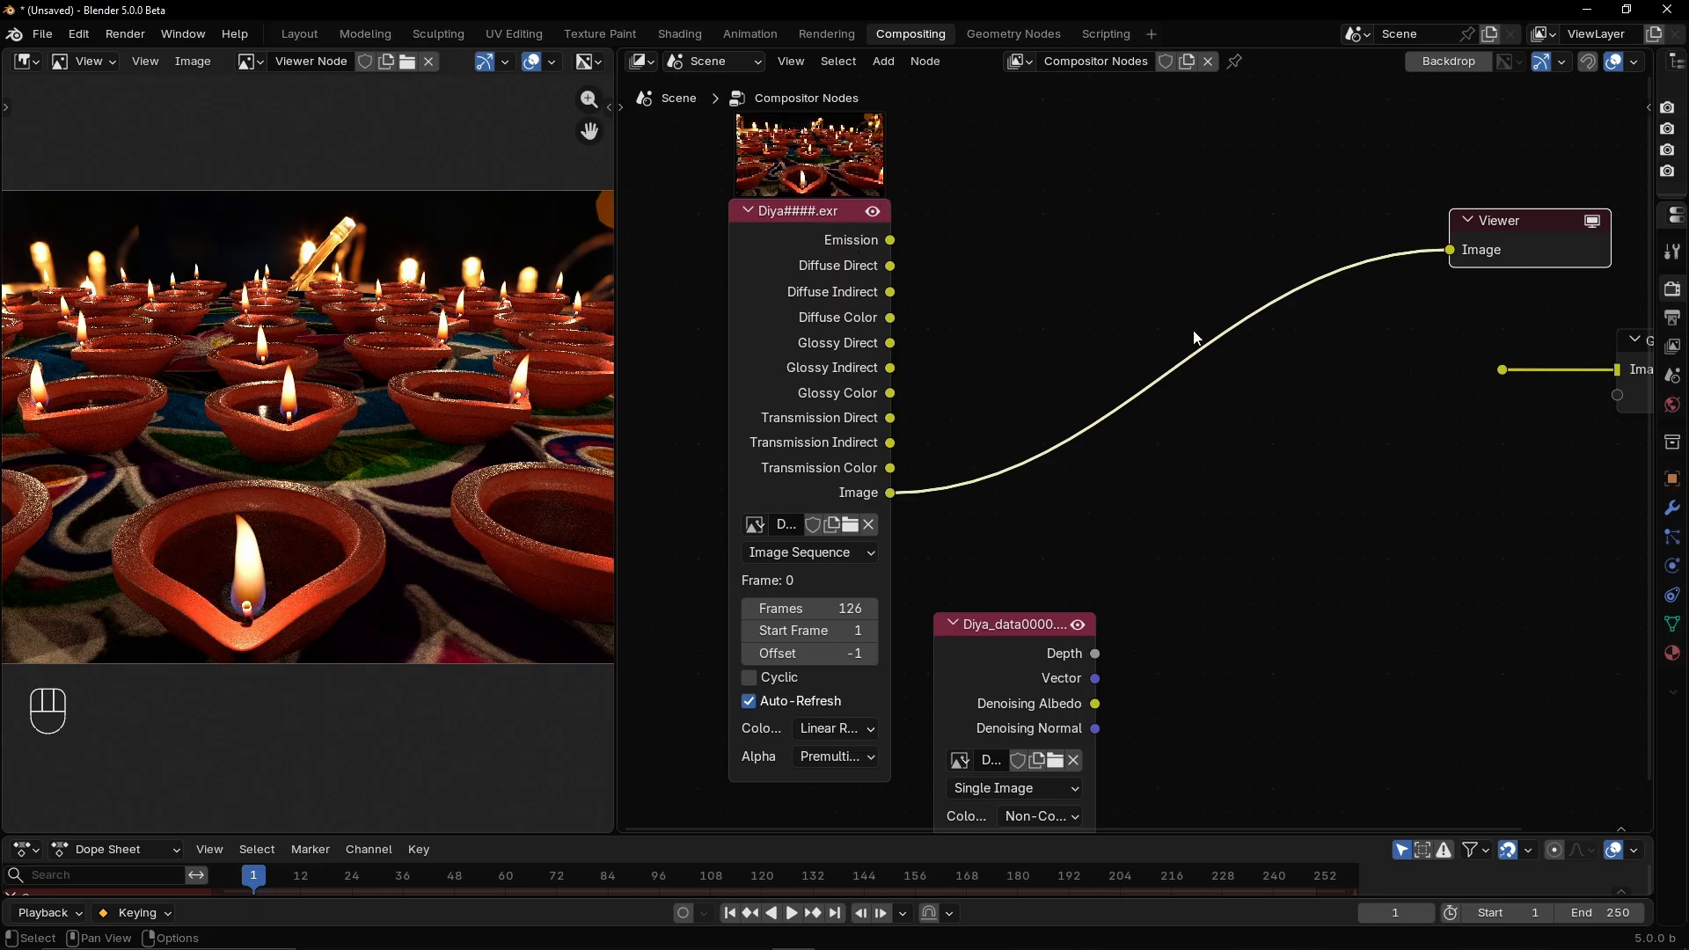
Cut the link into the Viewer and narrow the image preview area to give the node editor more room
right_click_drag(1194, 336, 1259, 351, "ctrl")
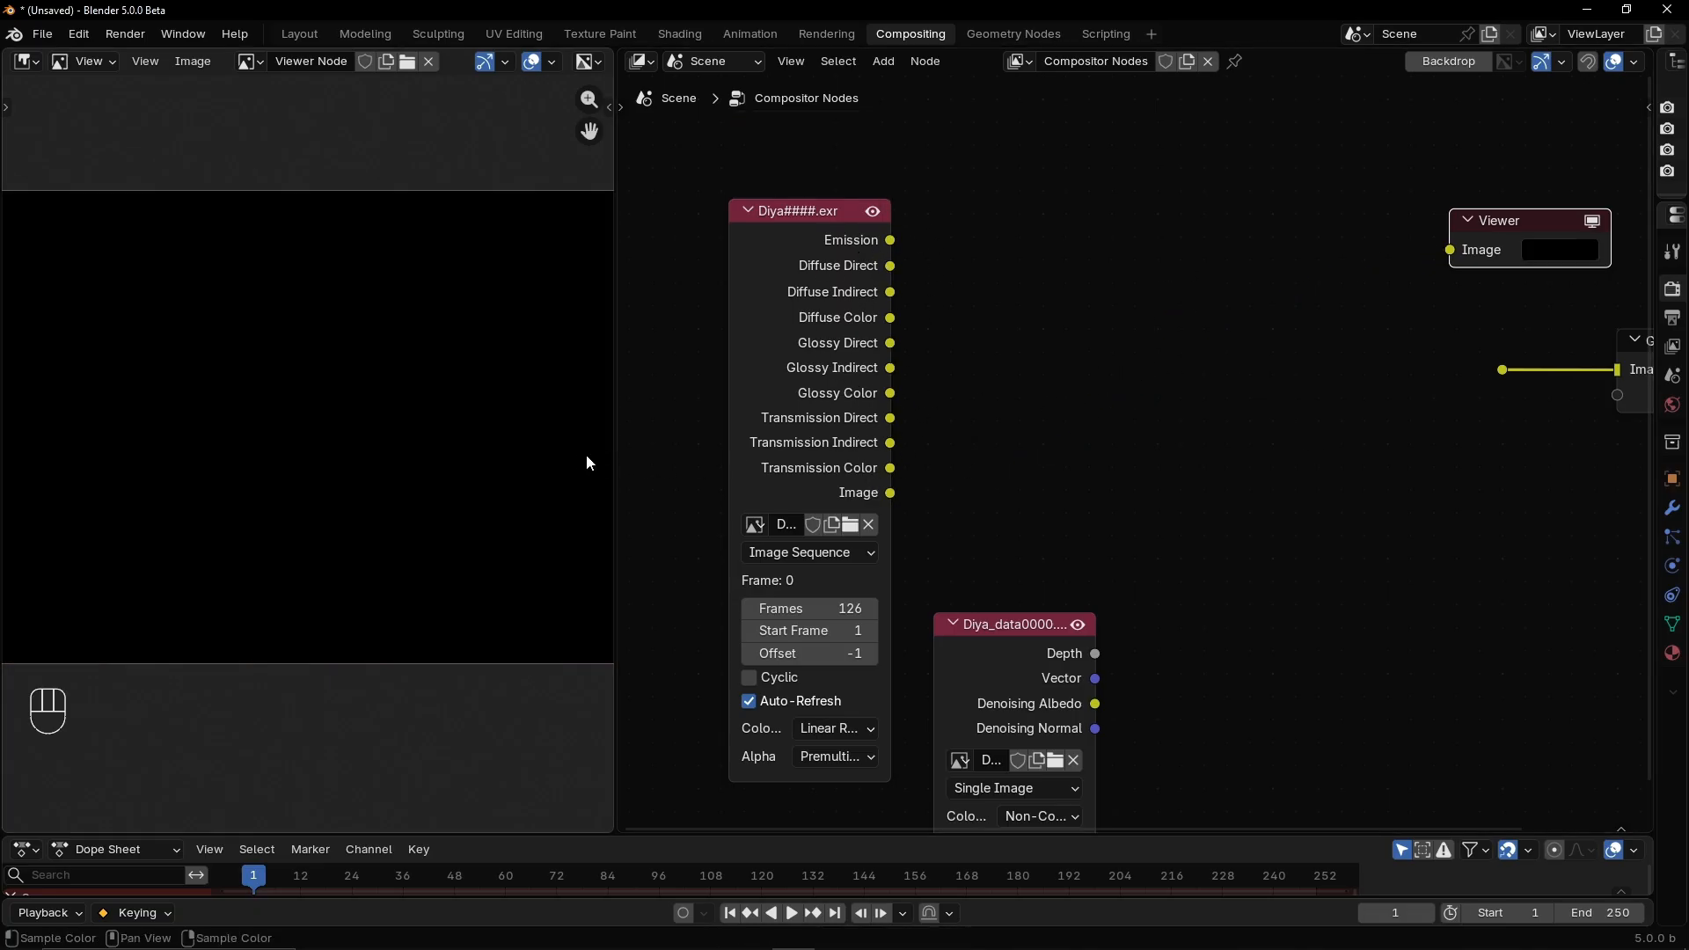
left_click_drag(614, 460, 510, 440)
middle_click_drag(414, 430, 502, 426, "ctrl")
middle_click_drag(1012, 396, 1125, 342, "ctrl")
middle_click_drag(1014, 376, 984, 393, "shift")
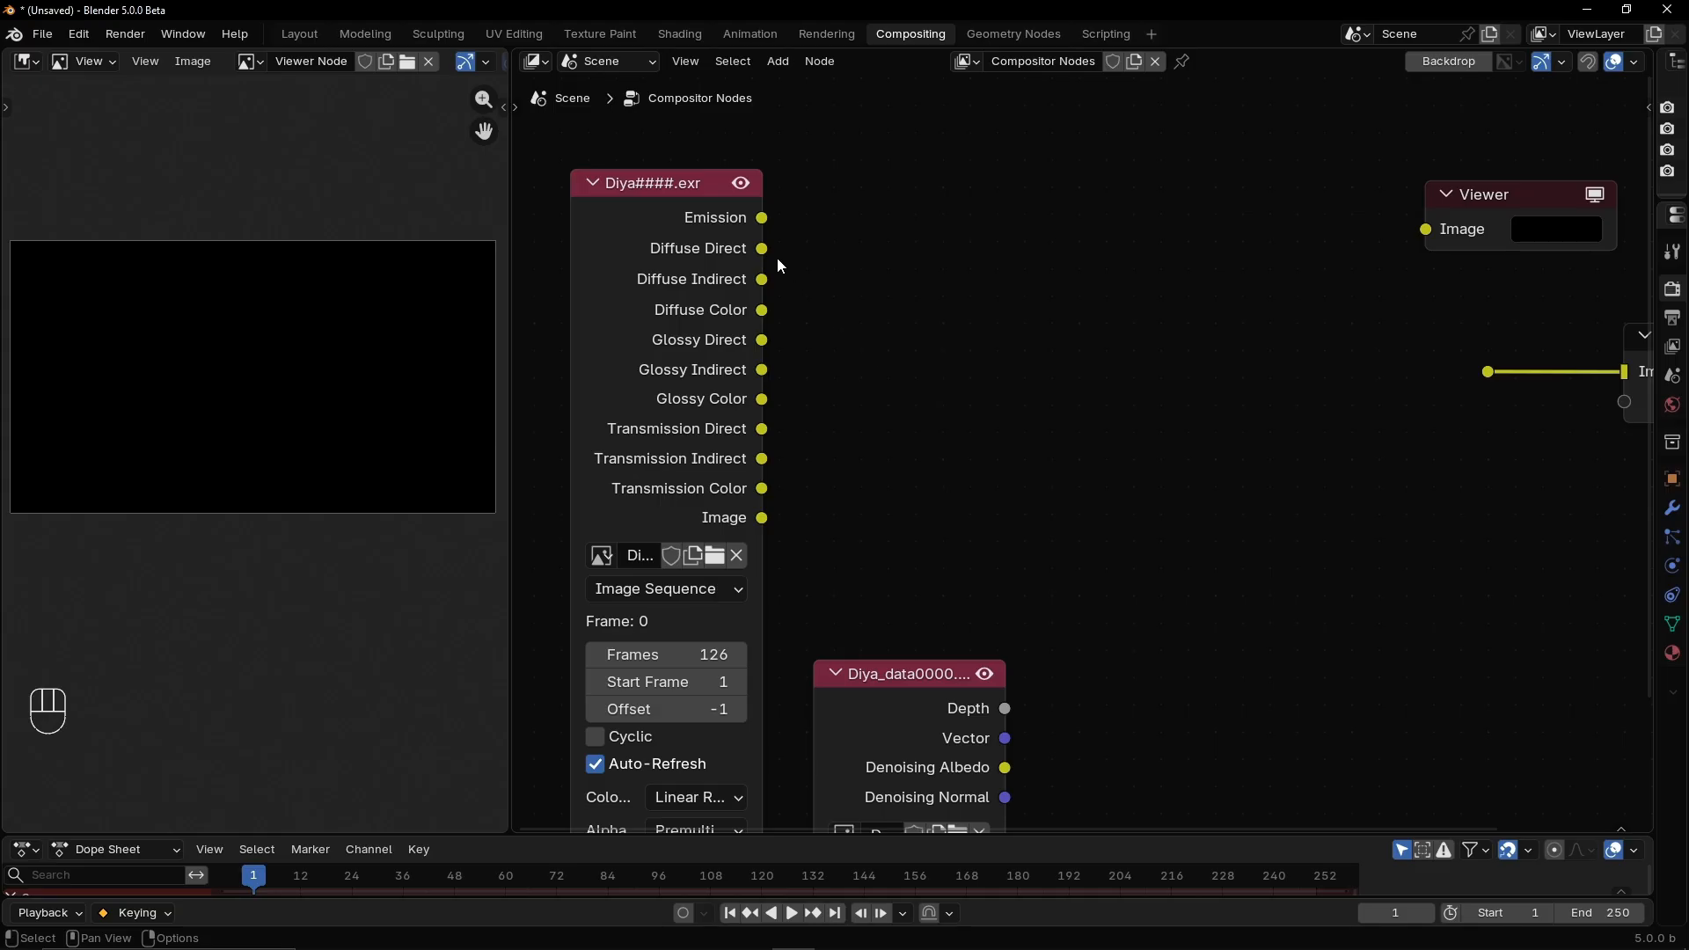
Add a color Mix node from the Diffuse Direct output, set its blending mode to Add and place it beside the sequence node
left_click_drag(772, 256, 914, 317)
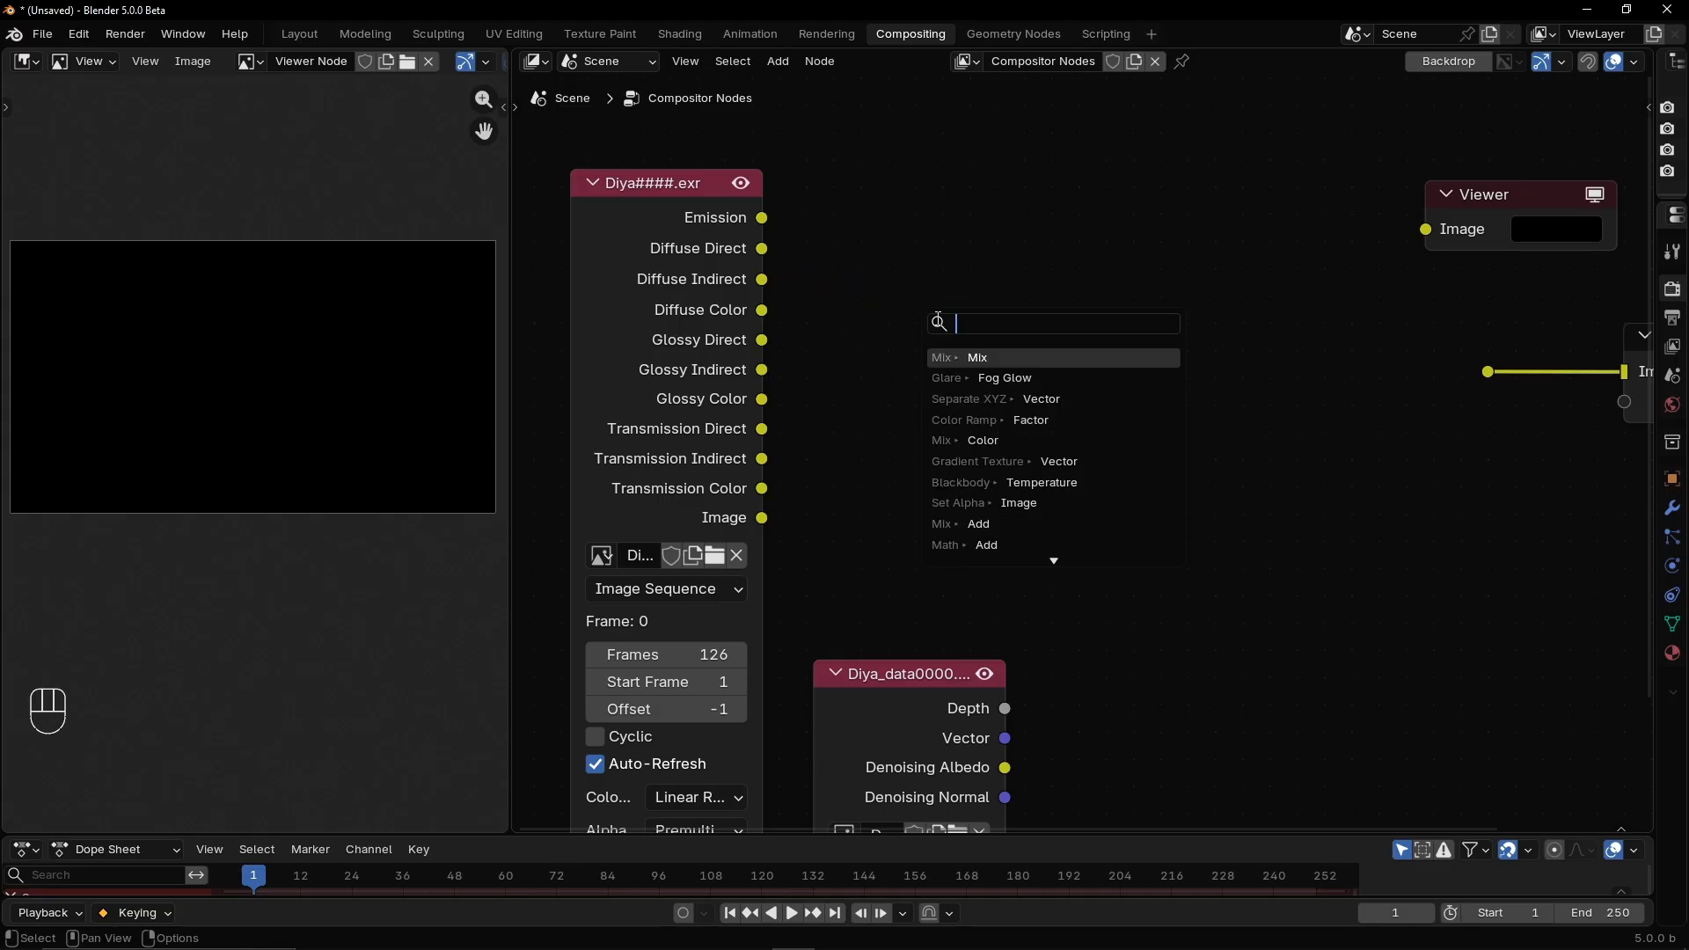
left_click(1000, 357)
left_click(1012, 343)
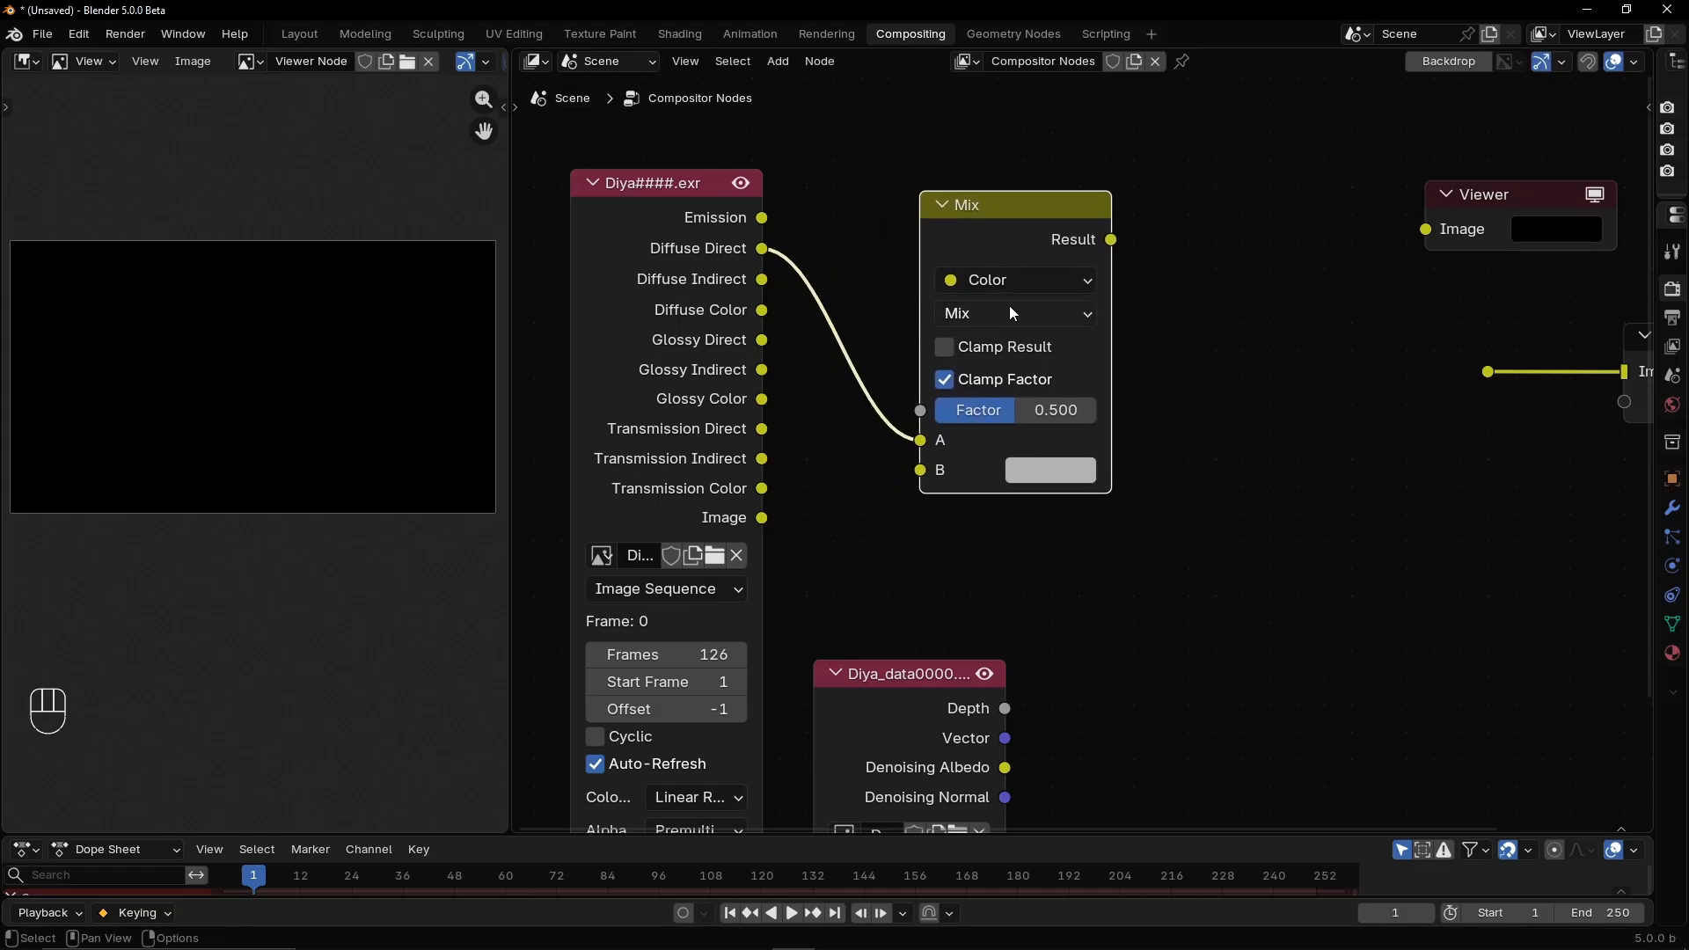
left_click(1015, 315)
left_click(958, 315)
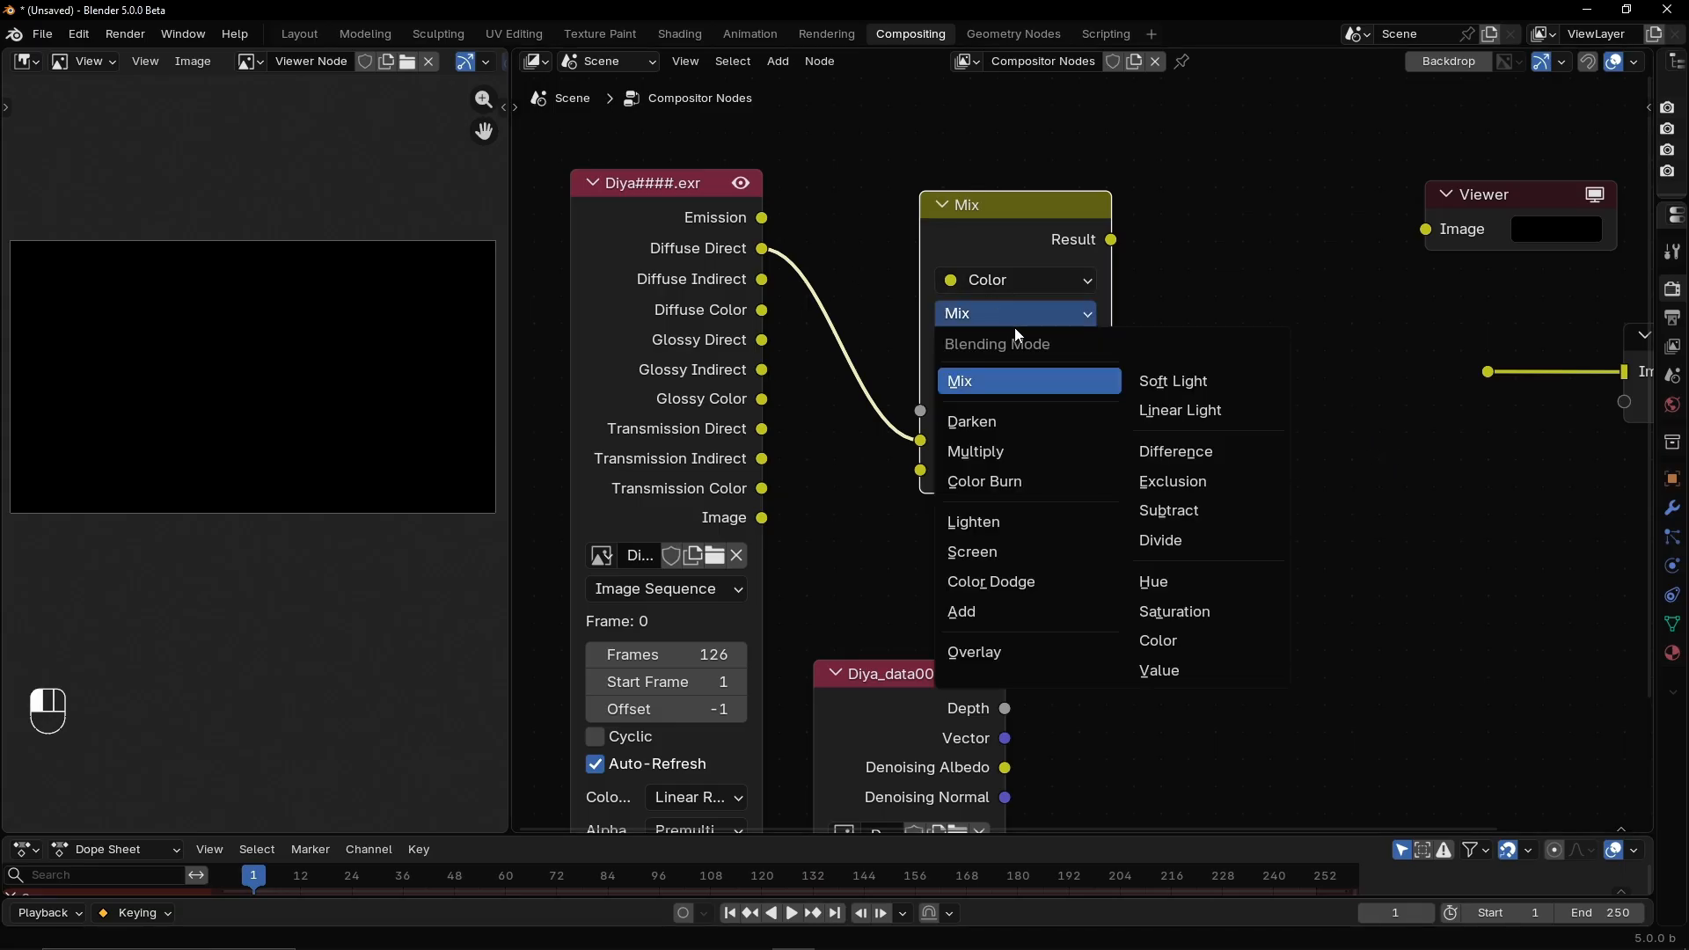
left_click(972, 613)
left_click_drag(1022, 201, 1046, 182)
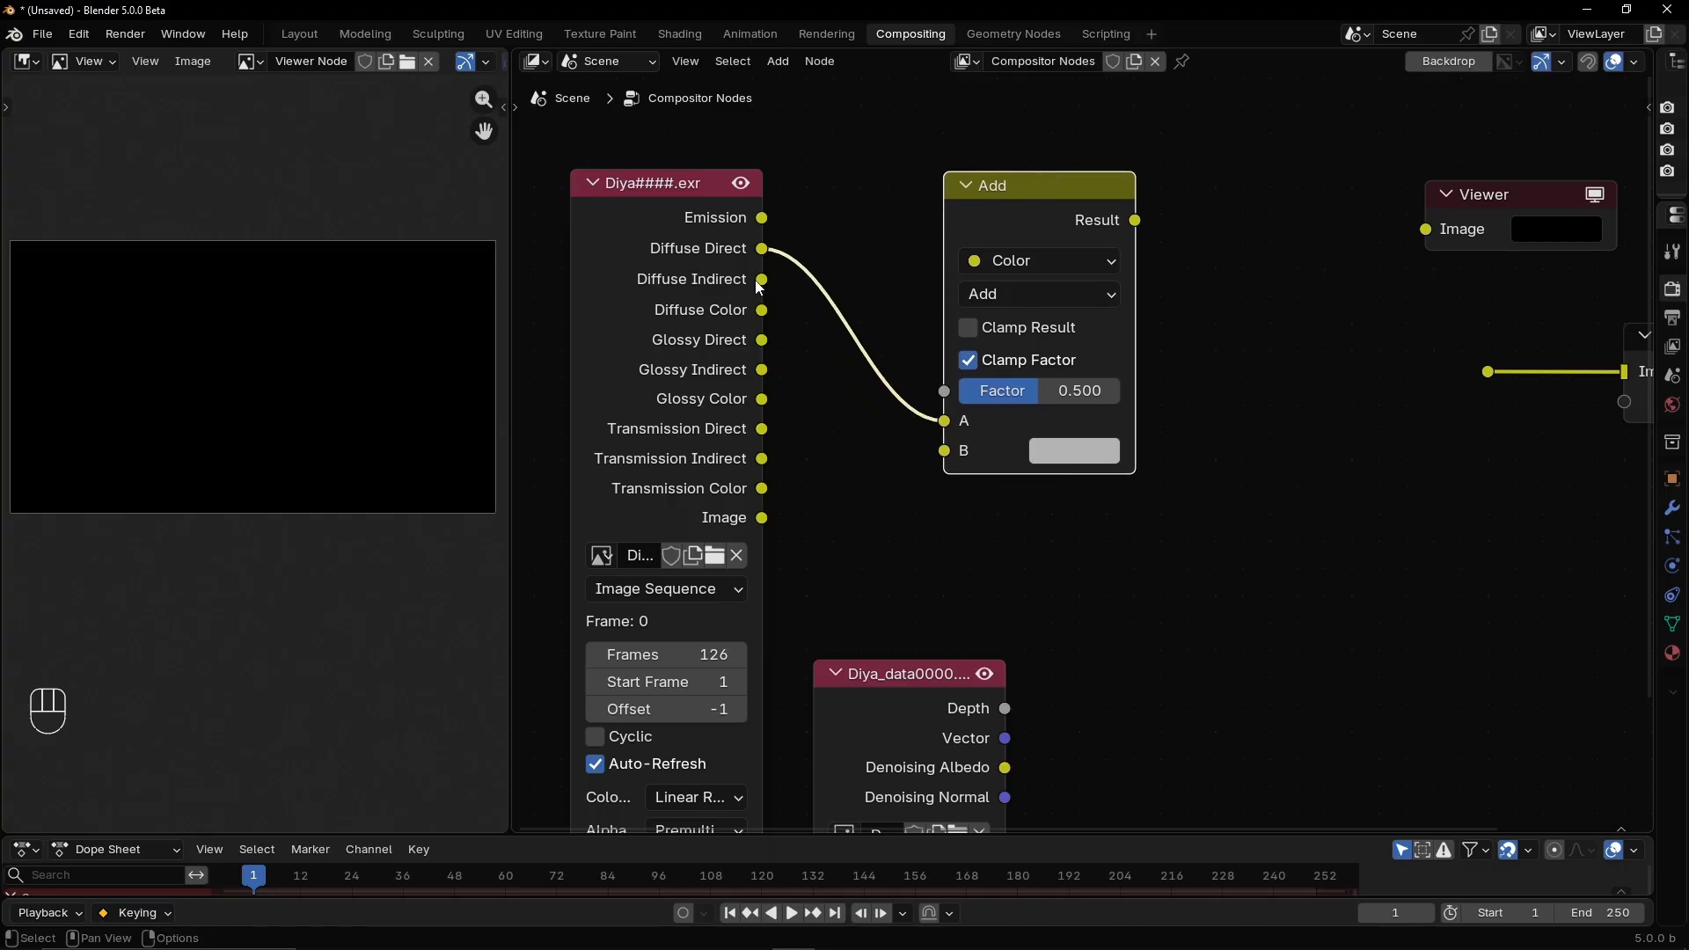
Connect Diffuse Indirect to the Add node's B input, then preview the diffuse passes and the Add result in the Viewer
left_click_drag(771, 284, 944, 451)
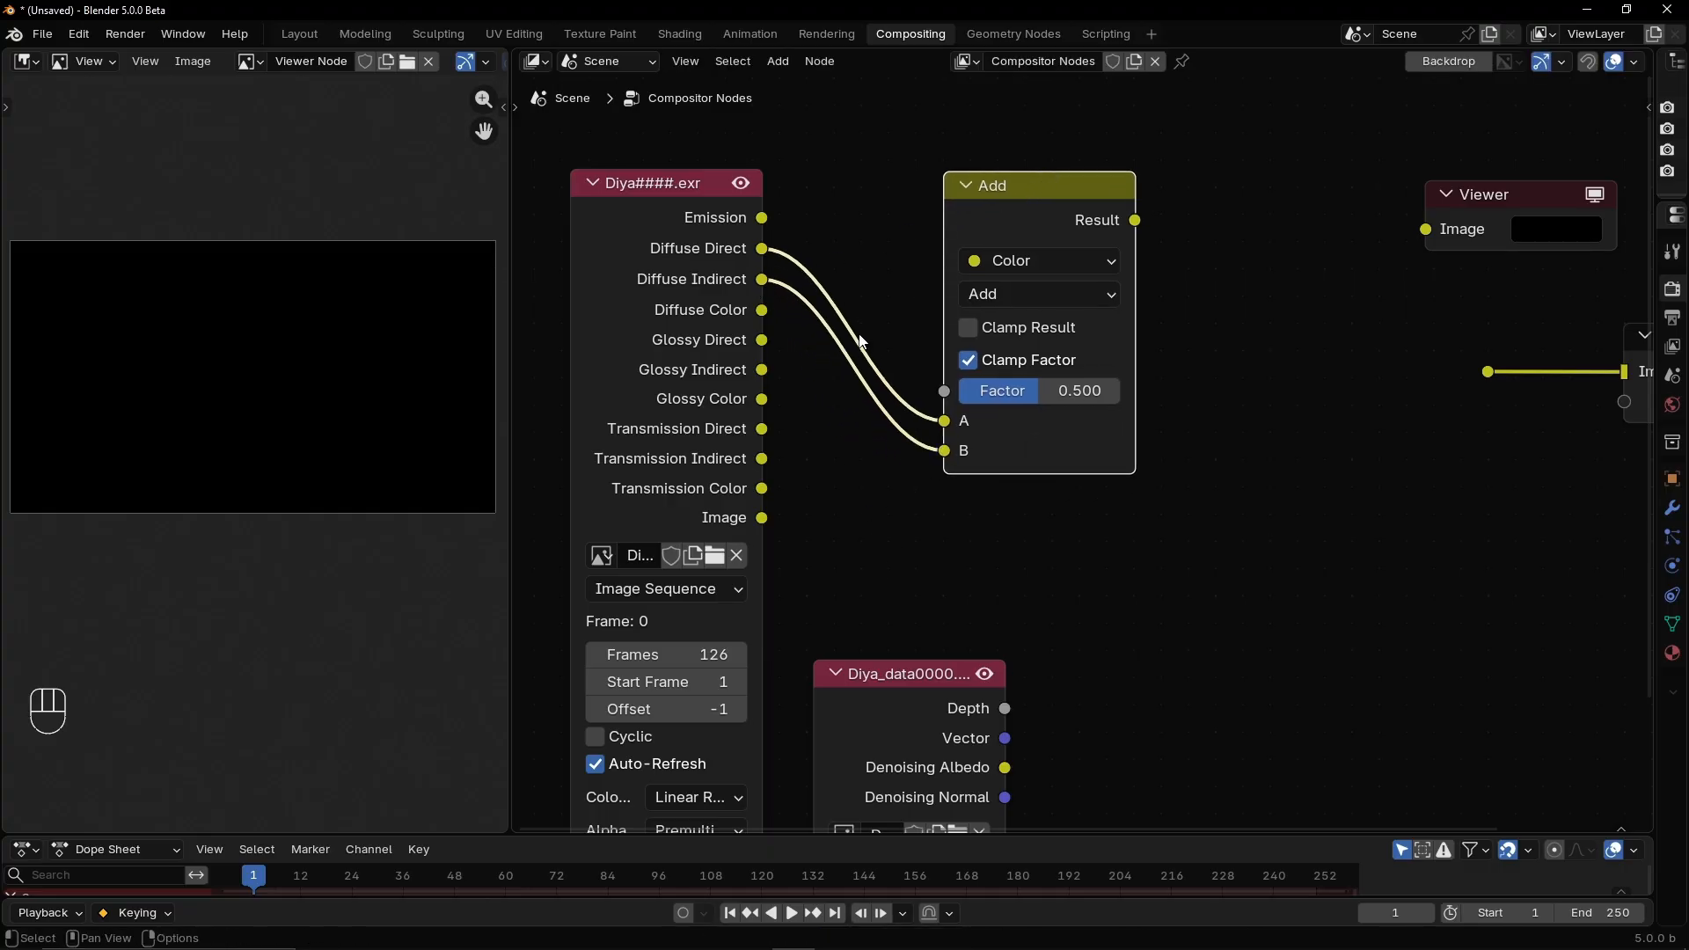
left_click(682, 220, "ctrl+shift")
left_click(672, 224, "ctrl+shift")
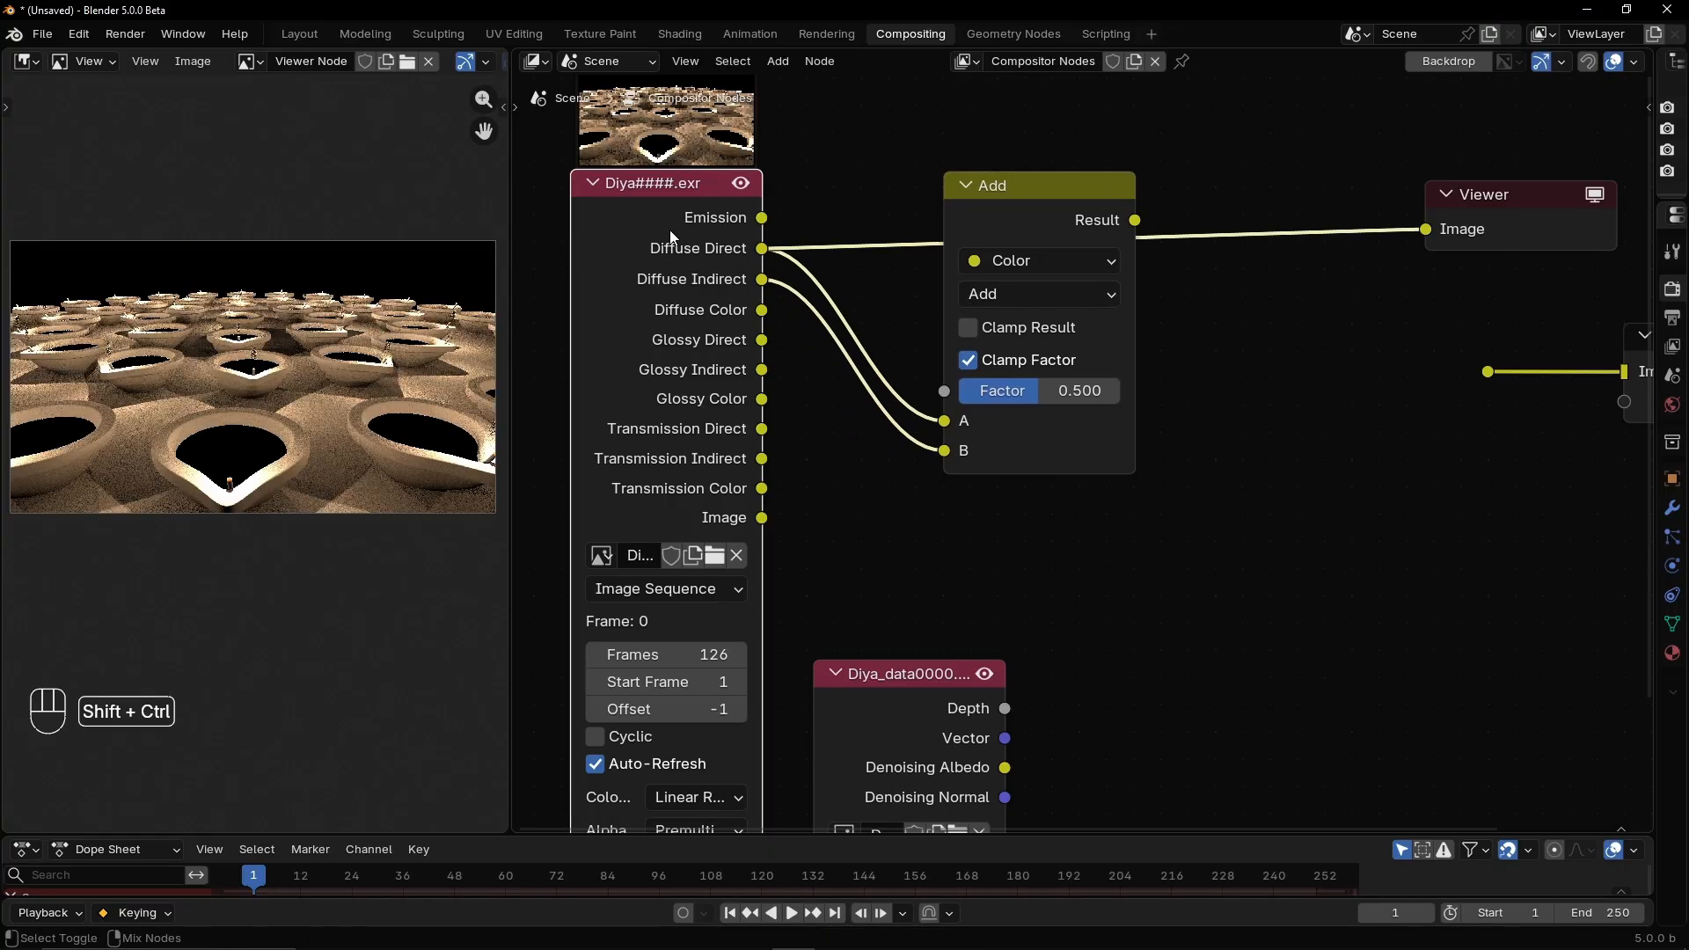
left_click(637, 278, "ctrl+shift")
left_click(985, 235, "ctrl+shift")
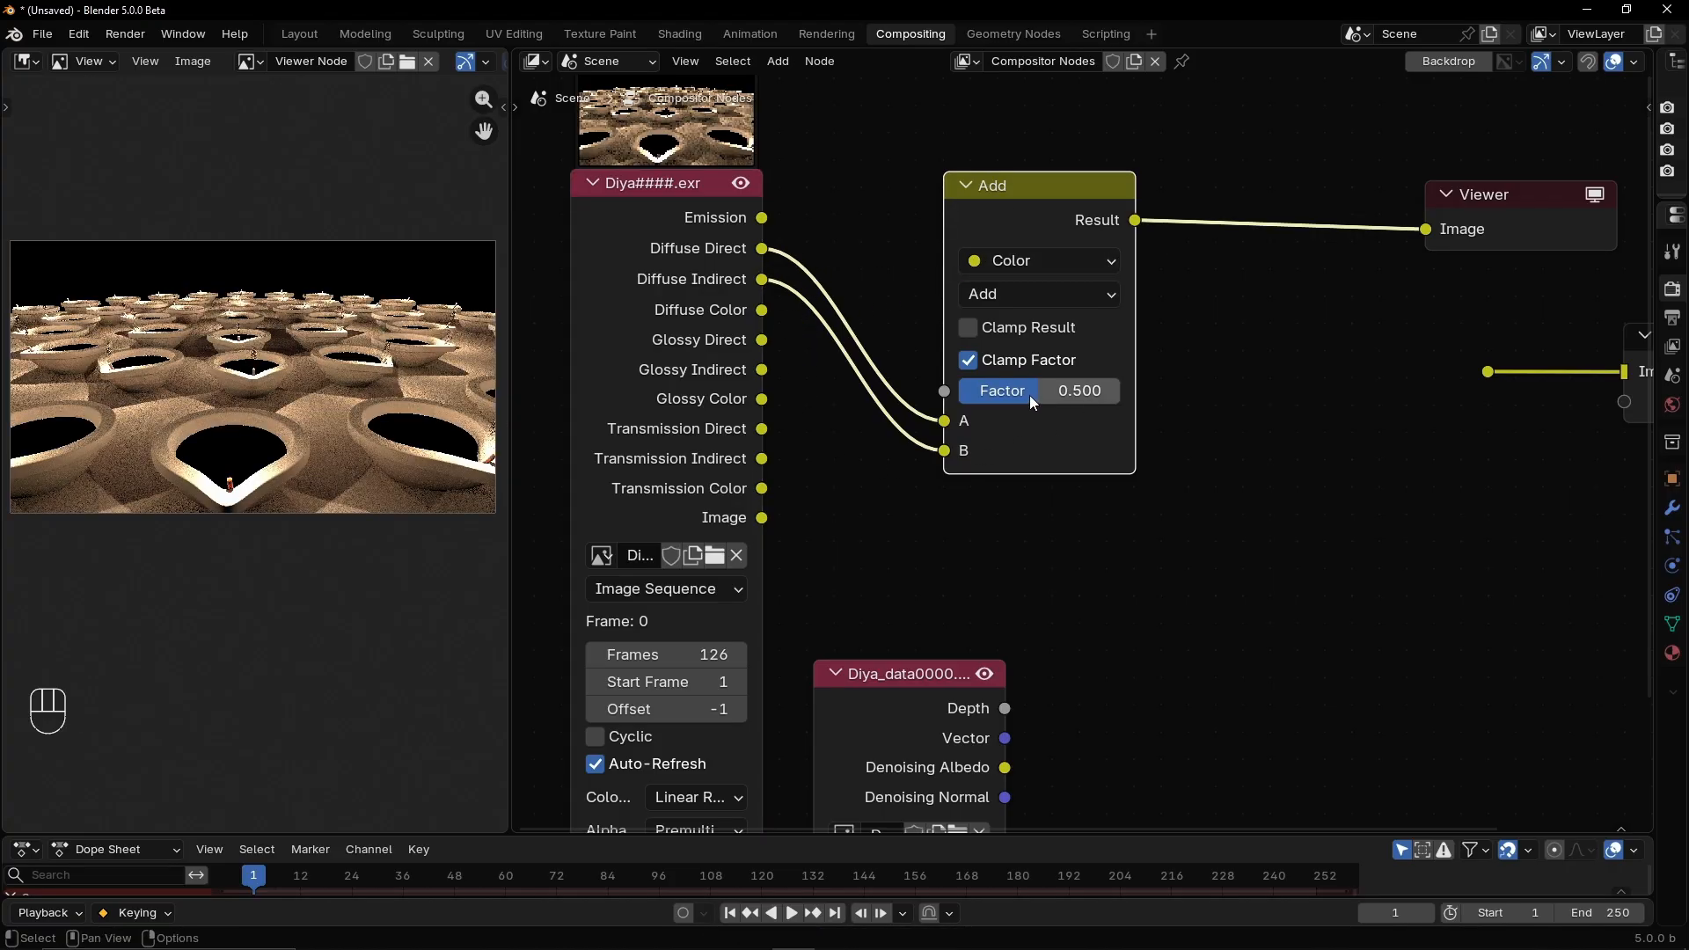
Set the Add node's factor to 1.000, then collapse the node close to the diffuse outputs
left_click_drag(1031, 398, 1193, 432)
left_click(1071, 567)
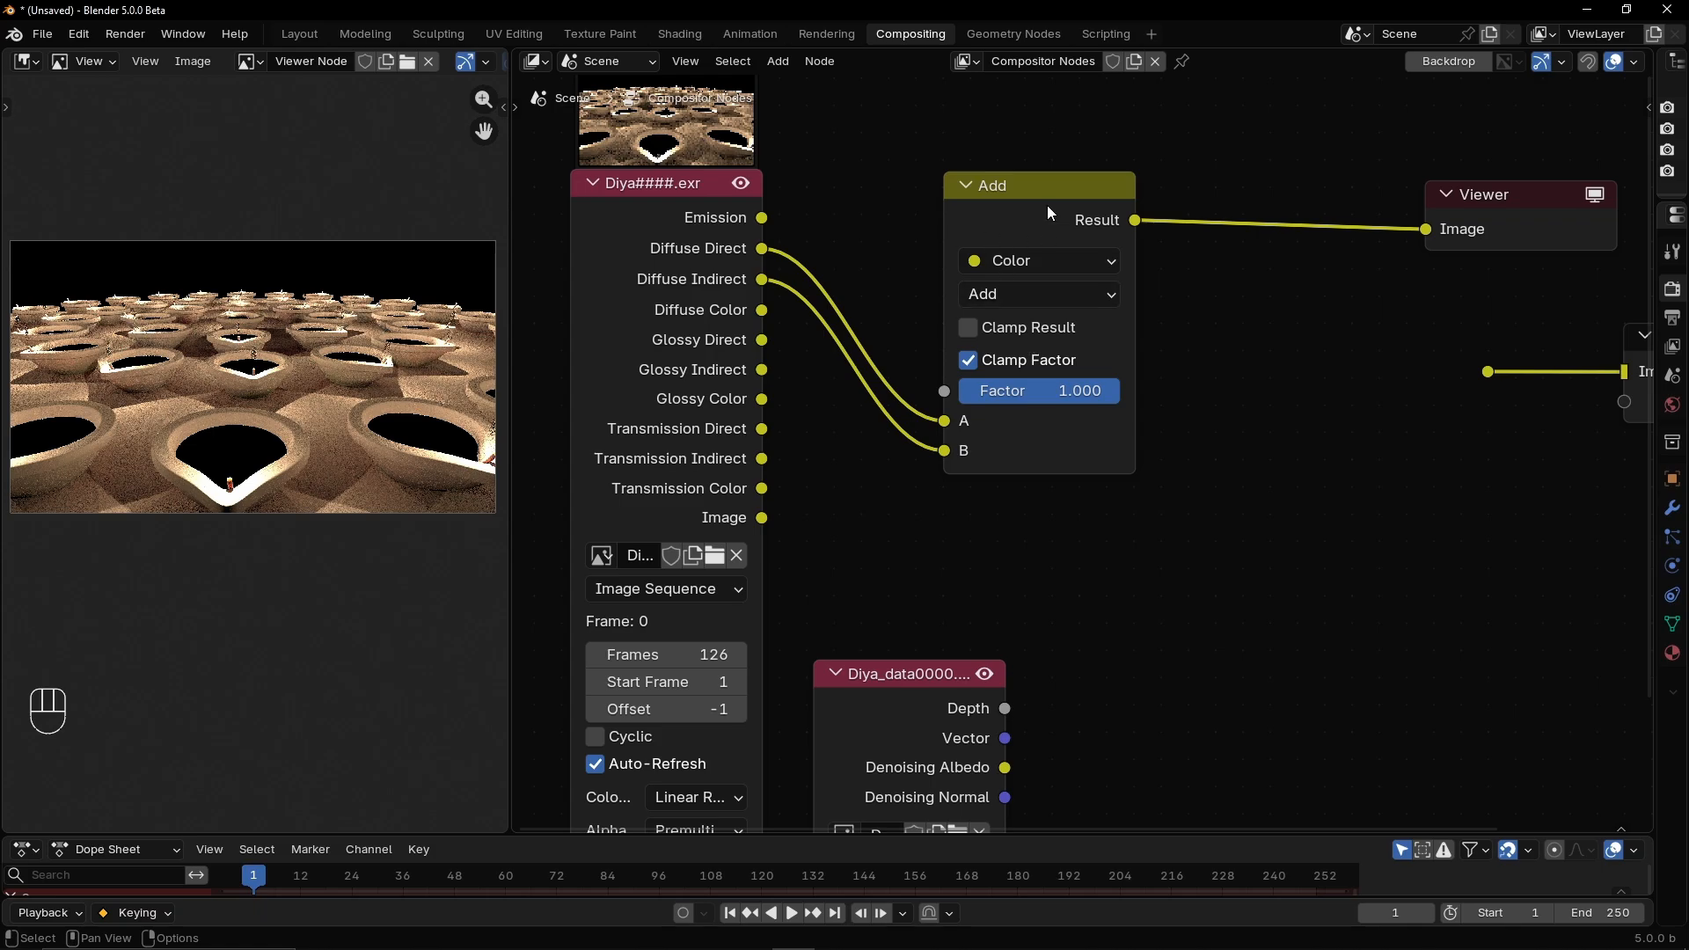
left_click_drag(1050, 211, 1019, 190)
left_click_drag(1018, 186, 991, 253)
key("h")
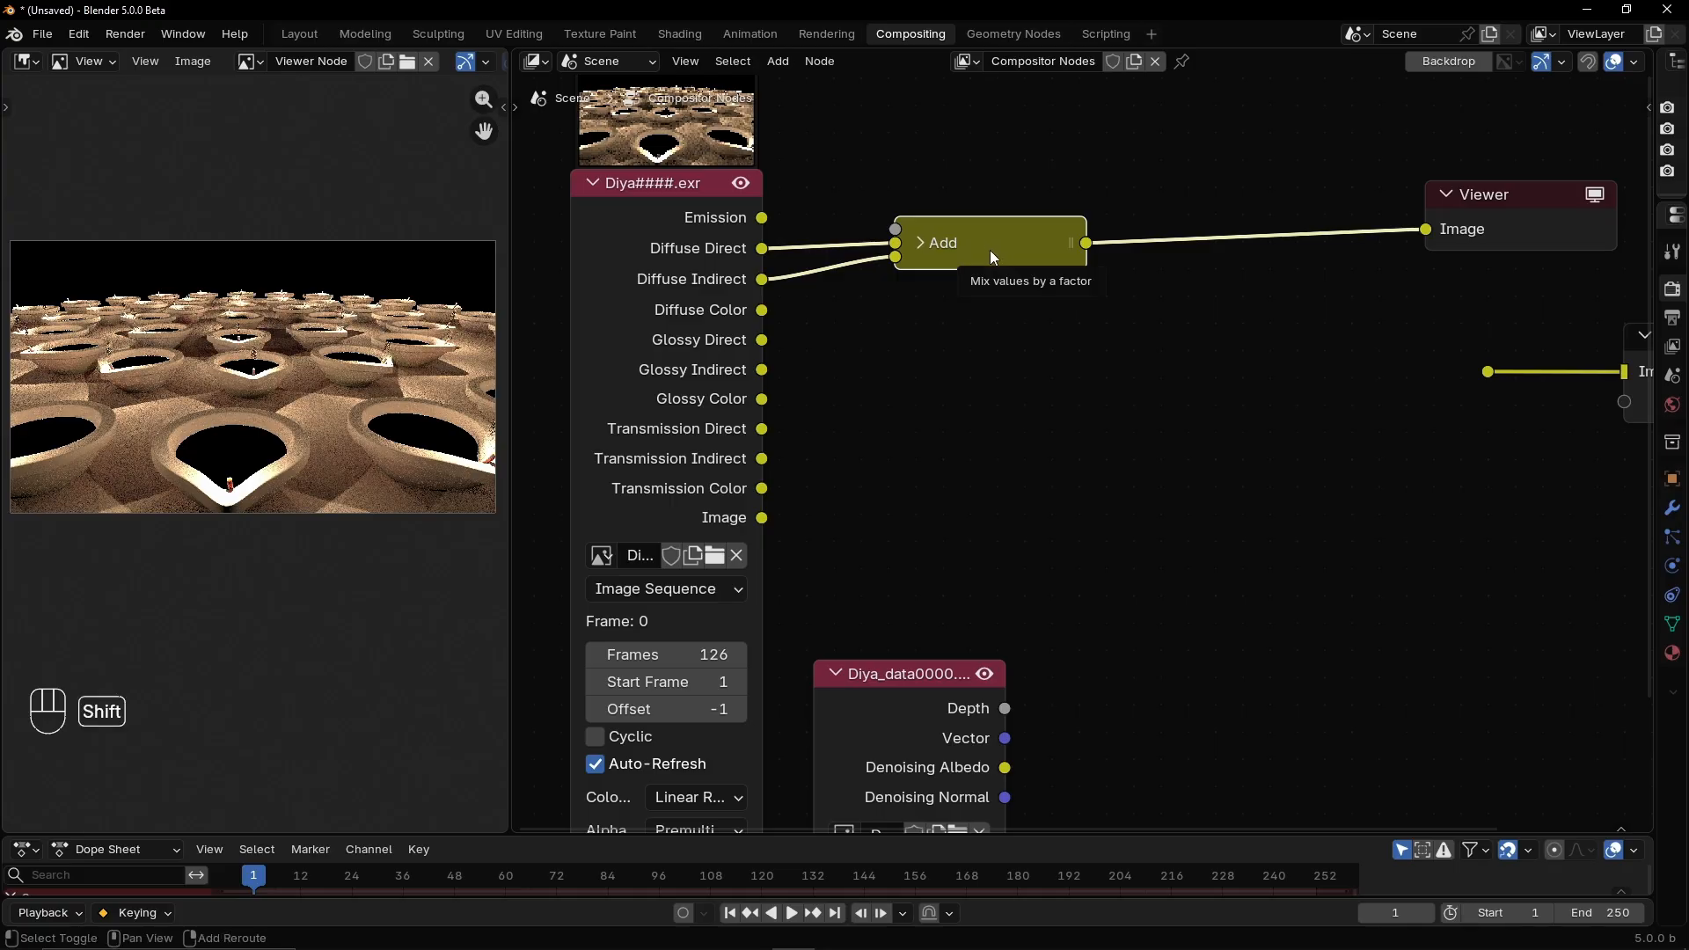
Duplicate the Add node, narrow the original, and connect the original's result to input A of the expanded copy
key("shift+d")
left_click(1106, 331)
left_click_drag(1085, 325, 1176, 310)
left_click_drag(1070, 247, 1000, 249)
left_click(1118, 305)
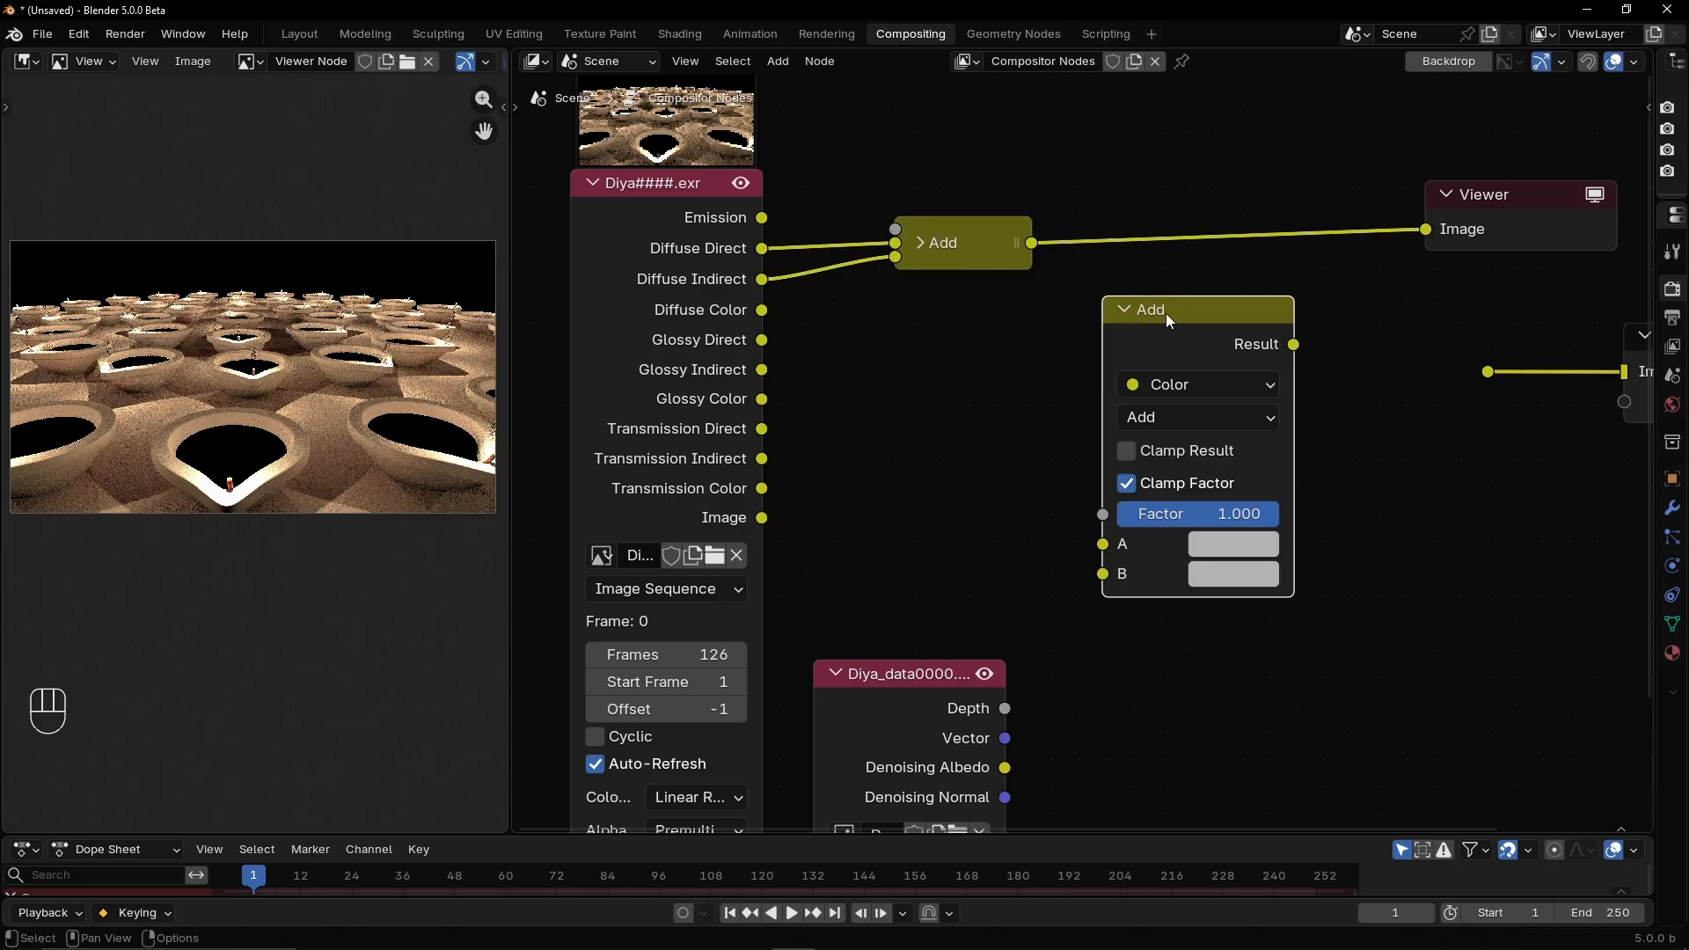
left_click_drag(1169, 321, 1167, 287)
left_click_drag(1031, 243, 1107, 500)
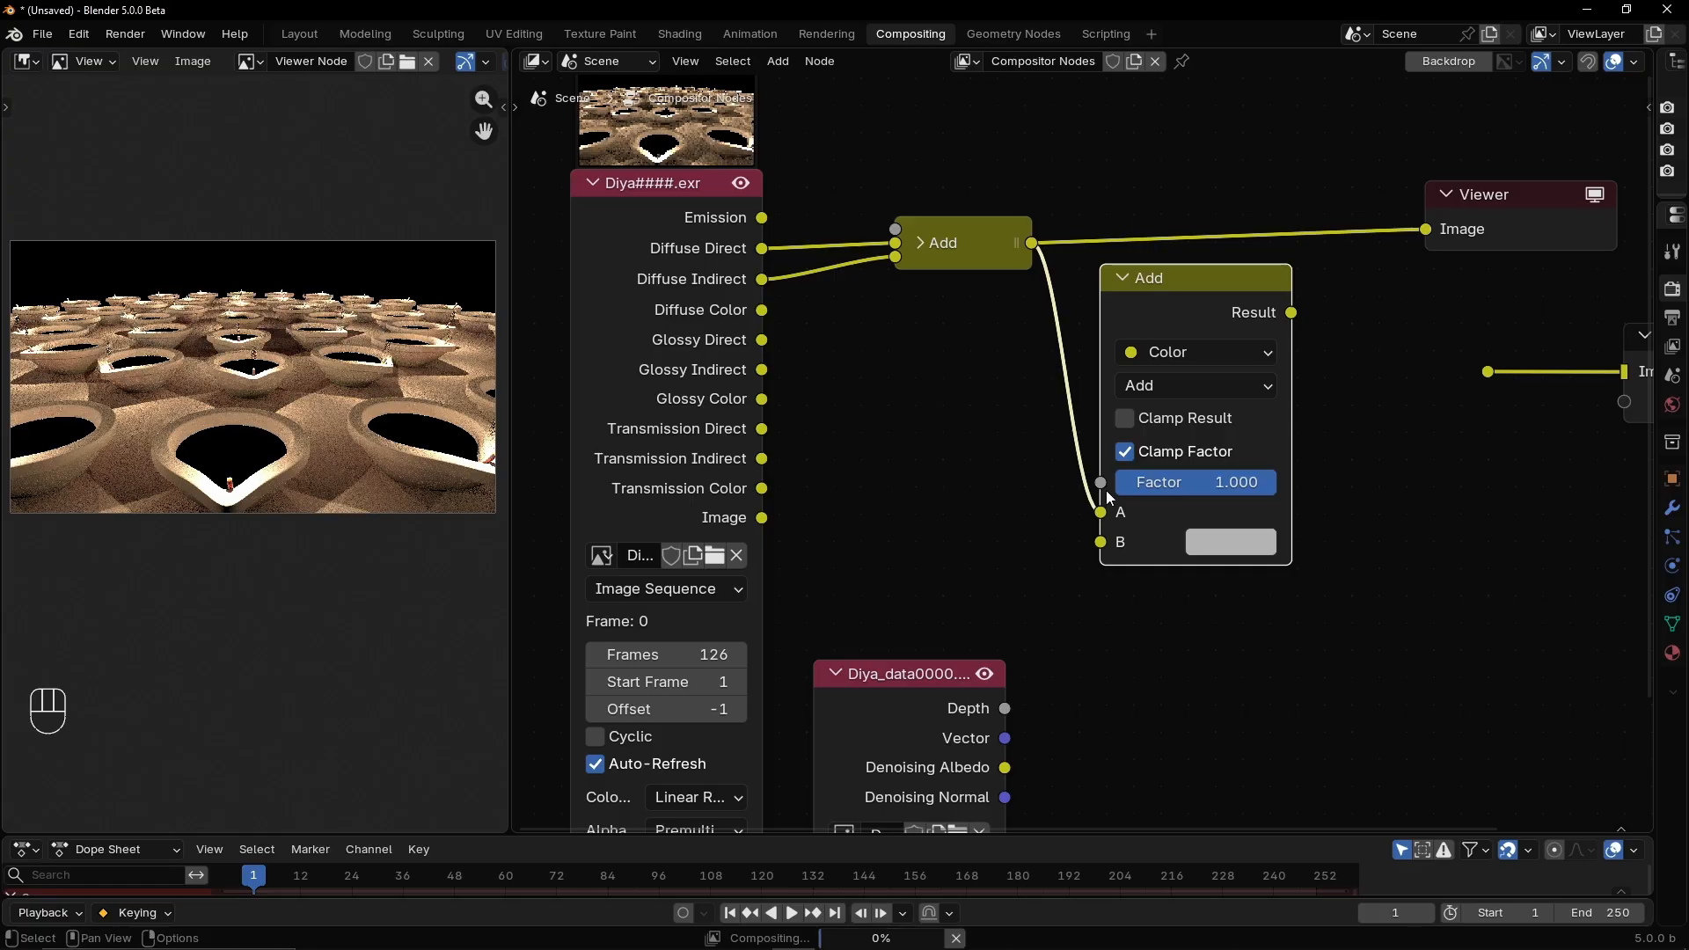
left_click_drag(1167, 285, 1197, 282)
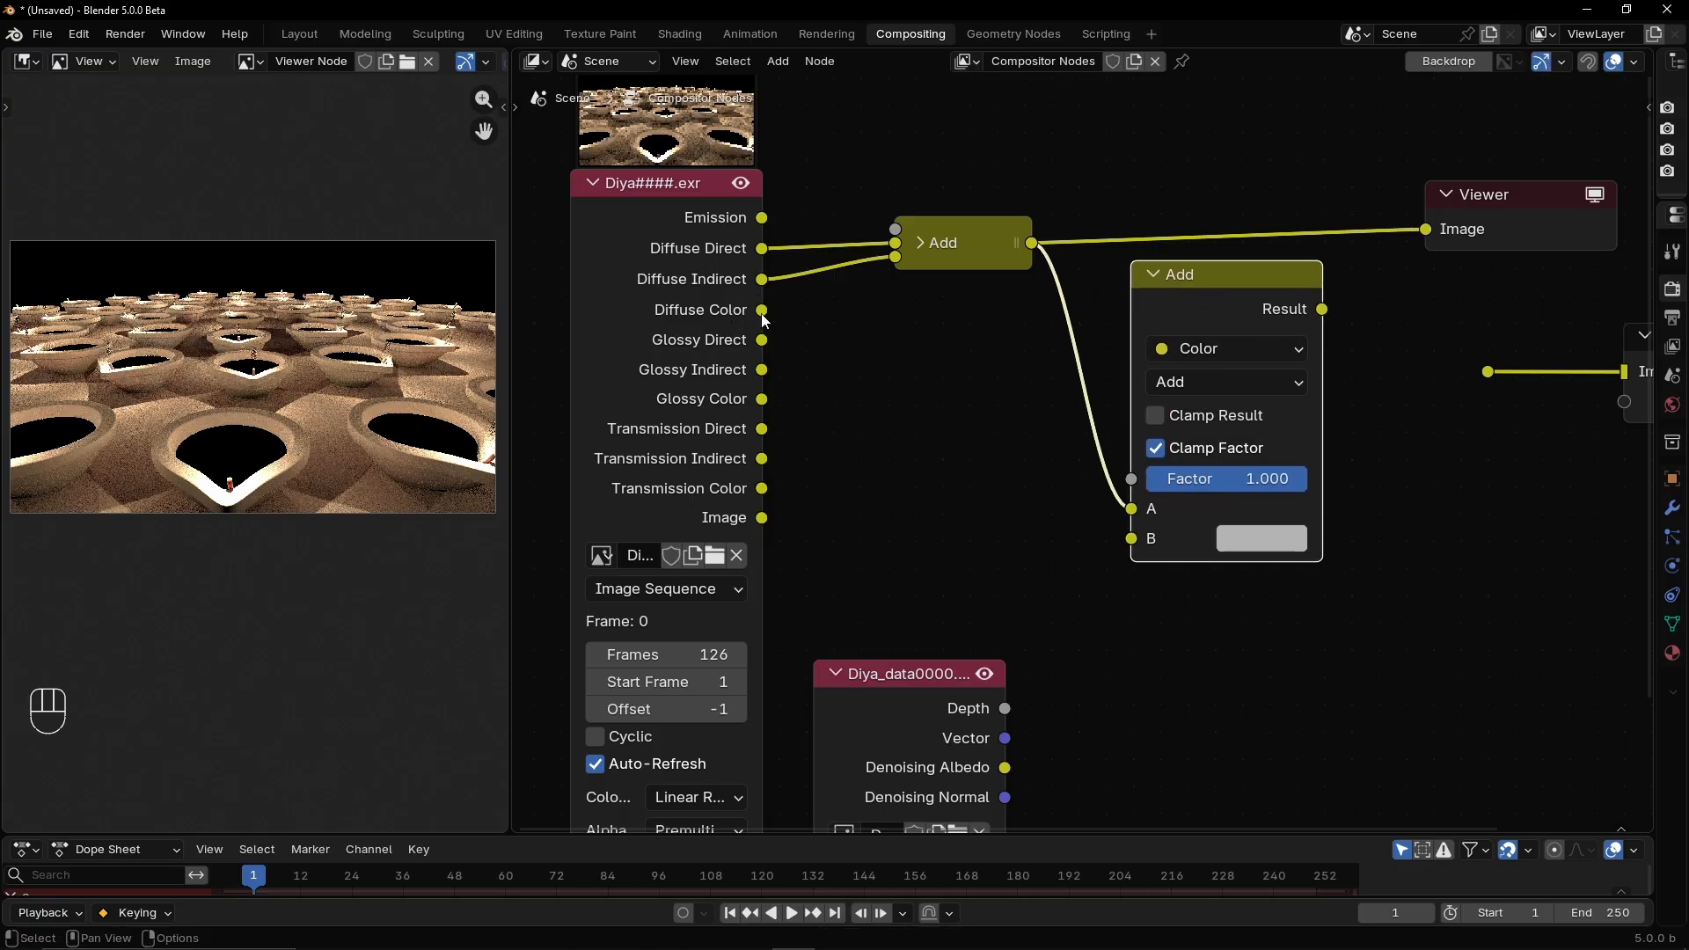
Connect Diffuse Color to the duplicated node's B input and change its blending mode to Multiply
left_click_drag(764, 311, 1133, 538)
left_click(1213, 382)
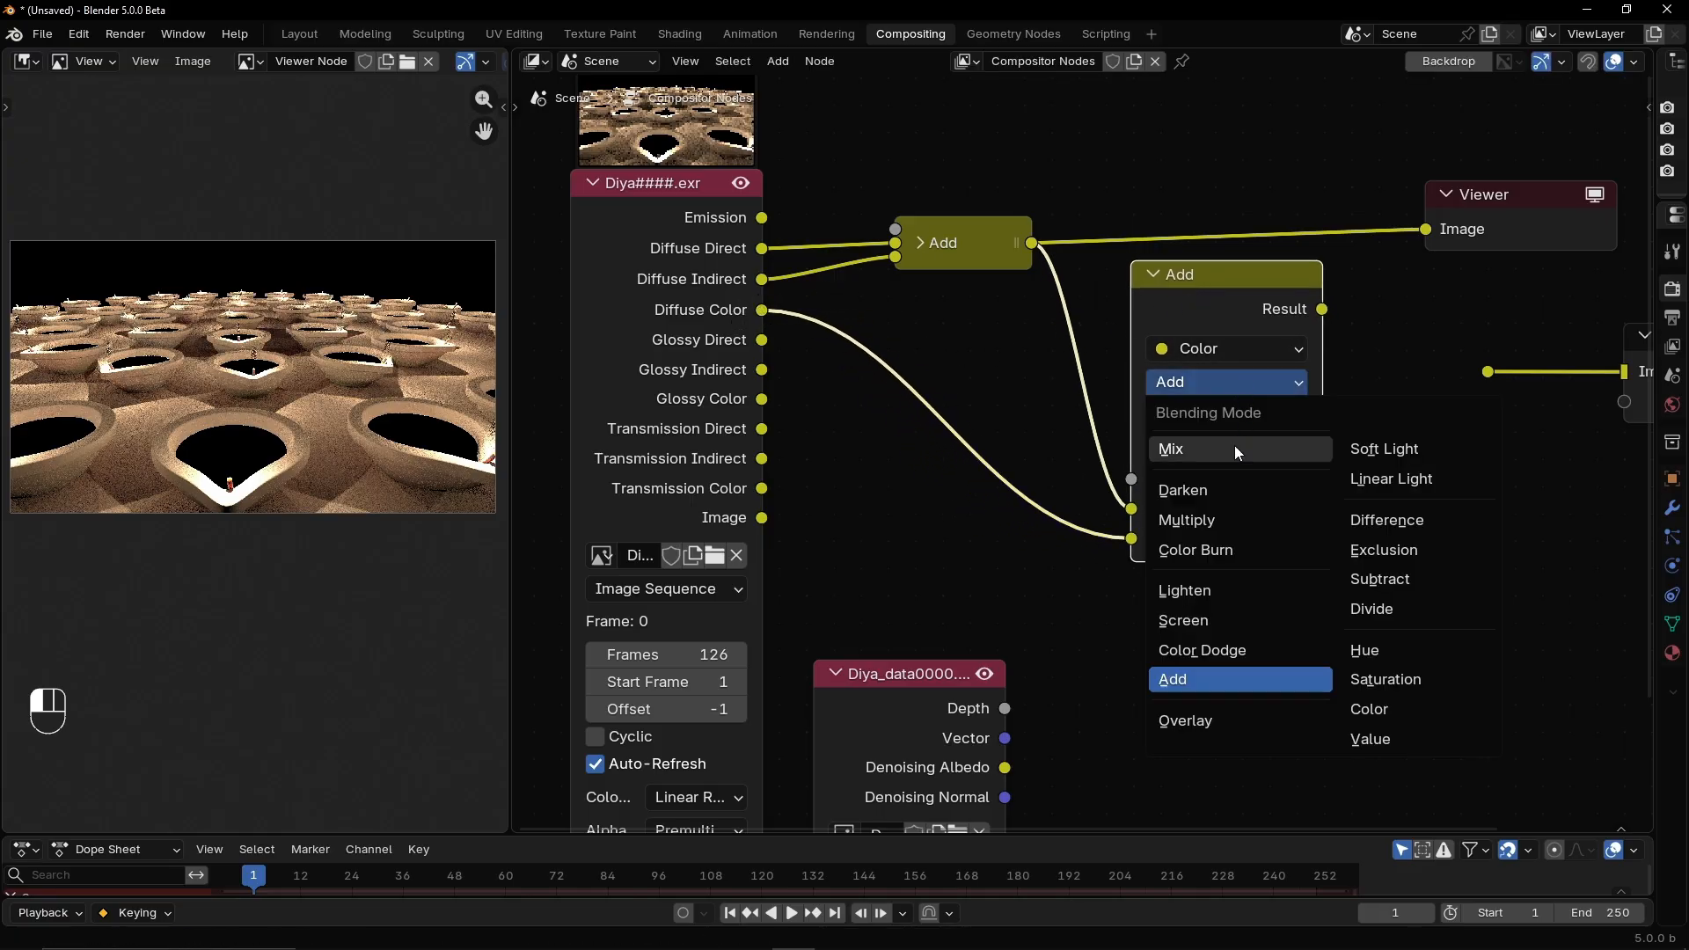
left_click(1227, 519)
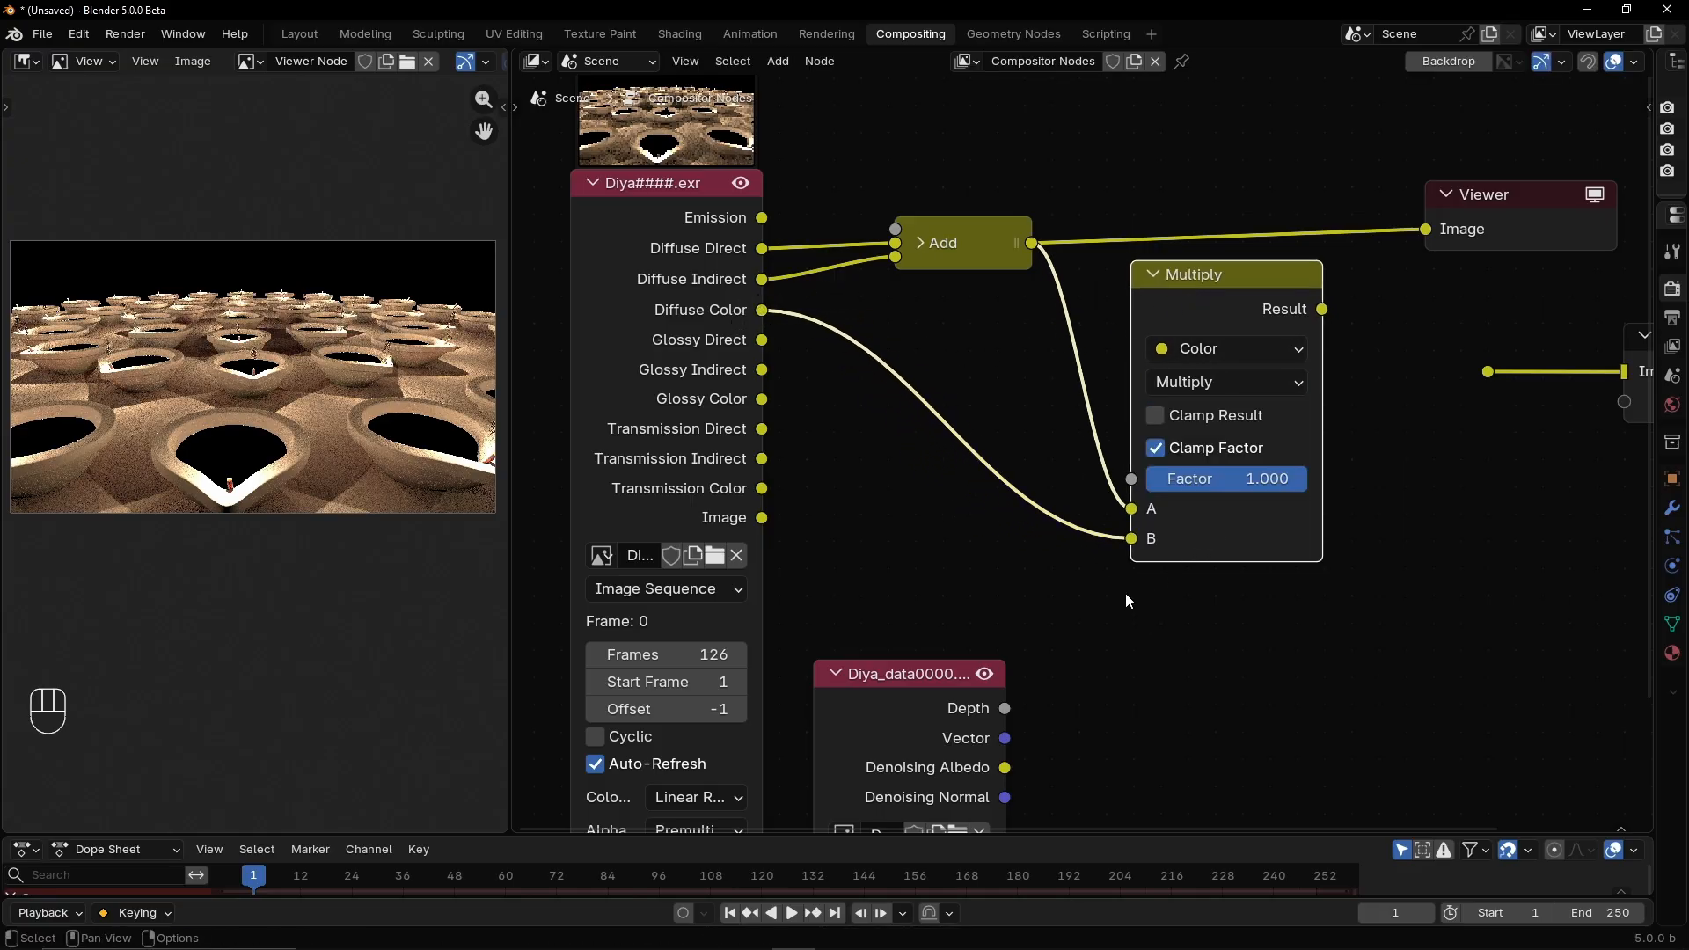
Collapse the Multiply node and place it just below and to the right of the Add node
left_click(1153, 276)
left_click_drag(1152, 280, 1153, 313)
key("h")
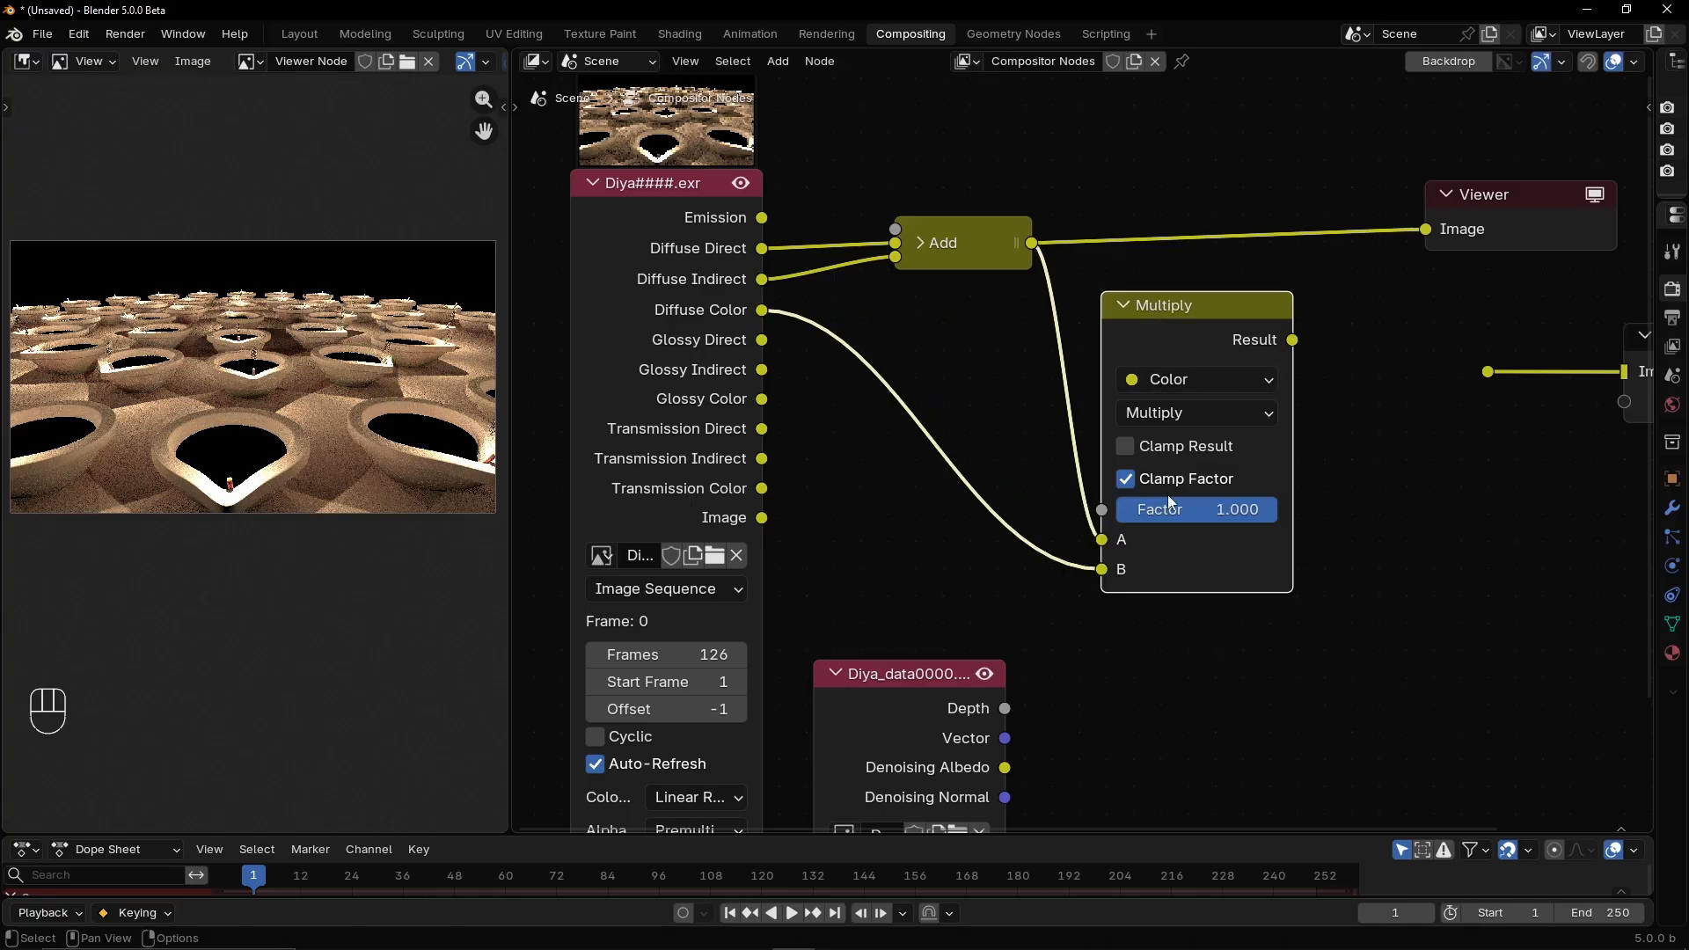
key("h")
key("h")
left_click(1125, 304)
left_click_drag(1127, 301, 1092, 296)
Compare the diffuse Add and Multiply results in the Viewer, ending on the Multiply node
left_click(1180, 302, "ctrl+shift")
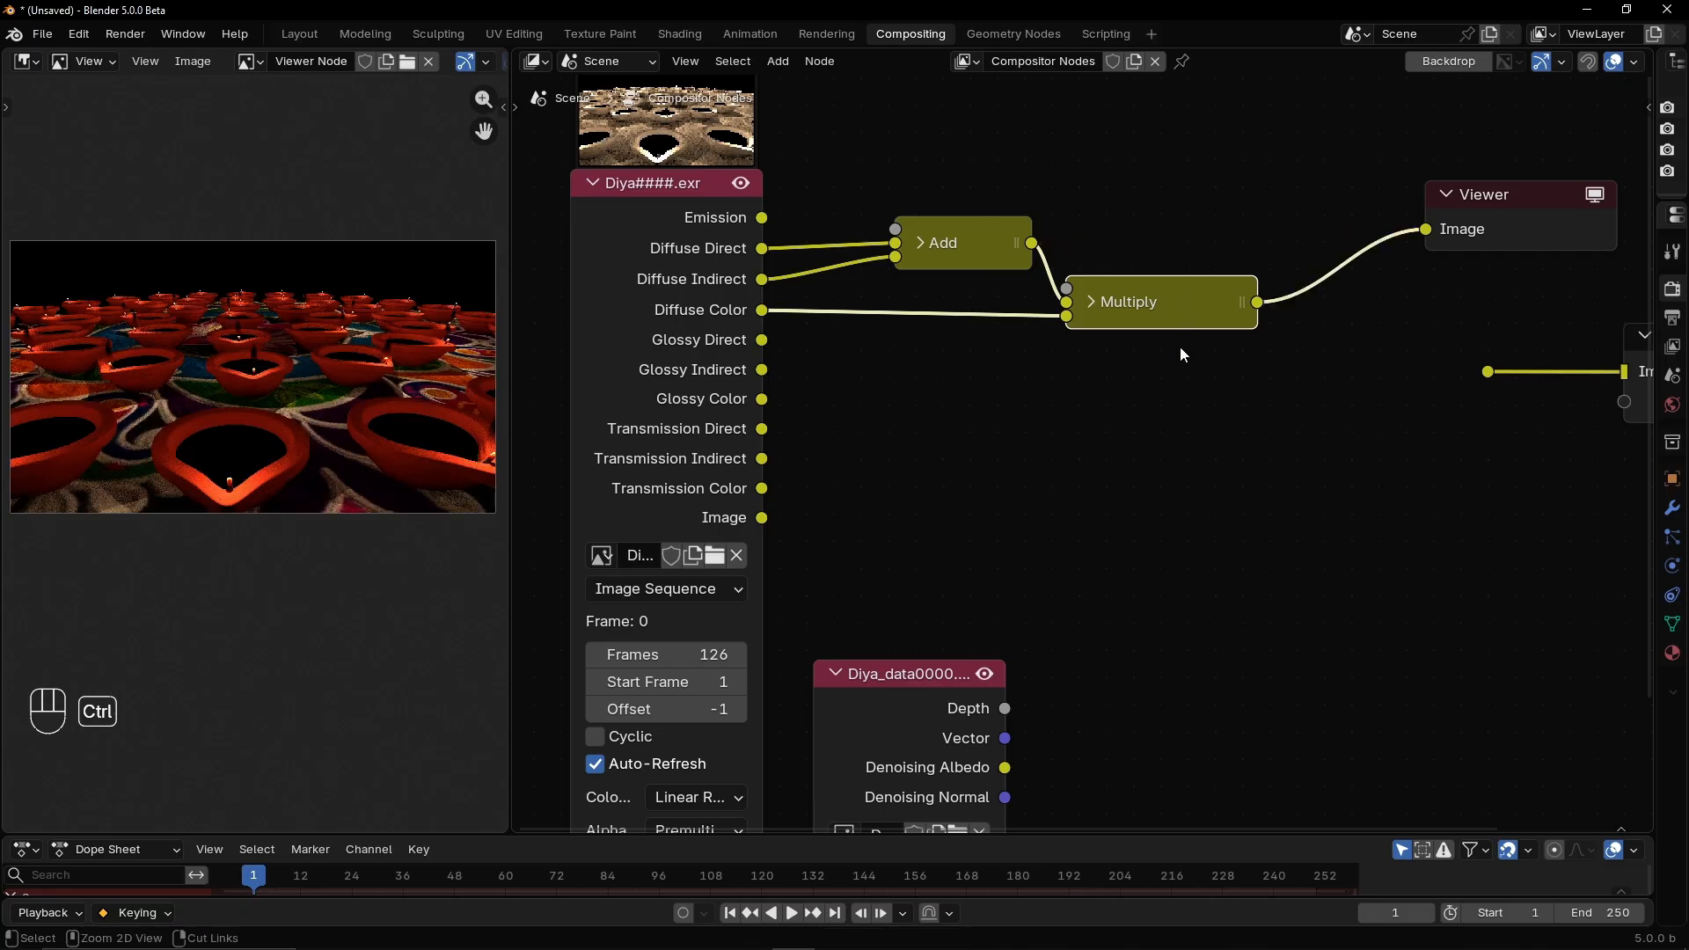
left_click(996, 246, "ctrl+shift")
left_click(1143, 304, "ctrl+shift")
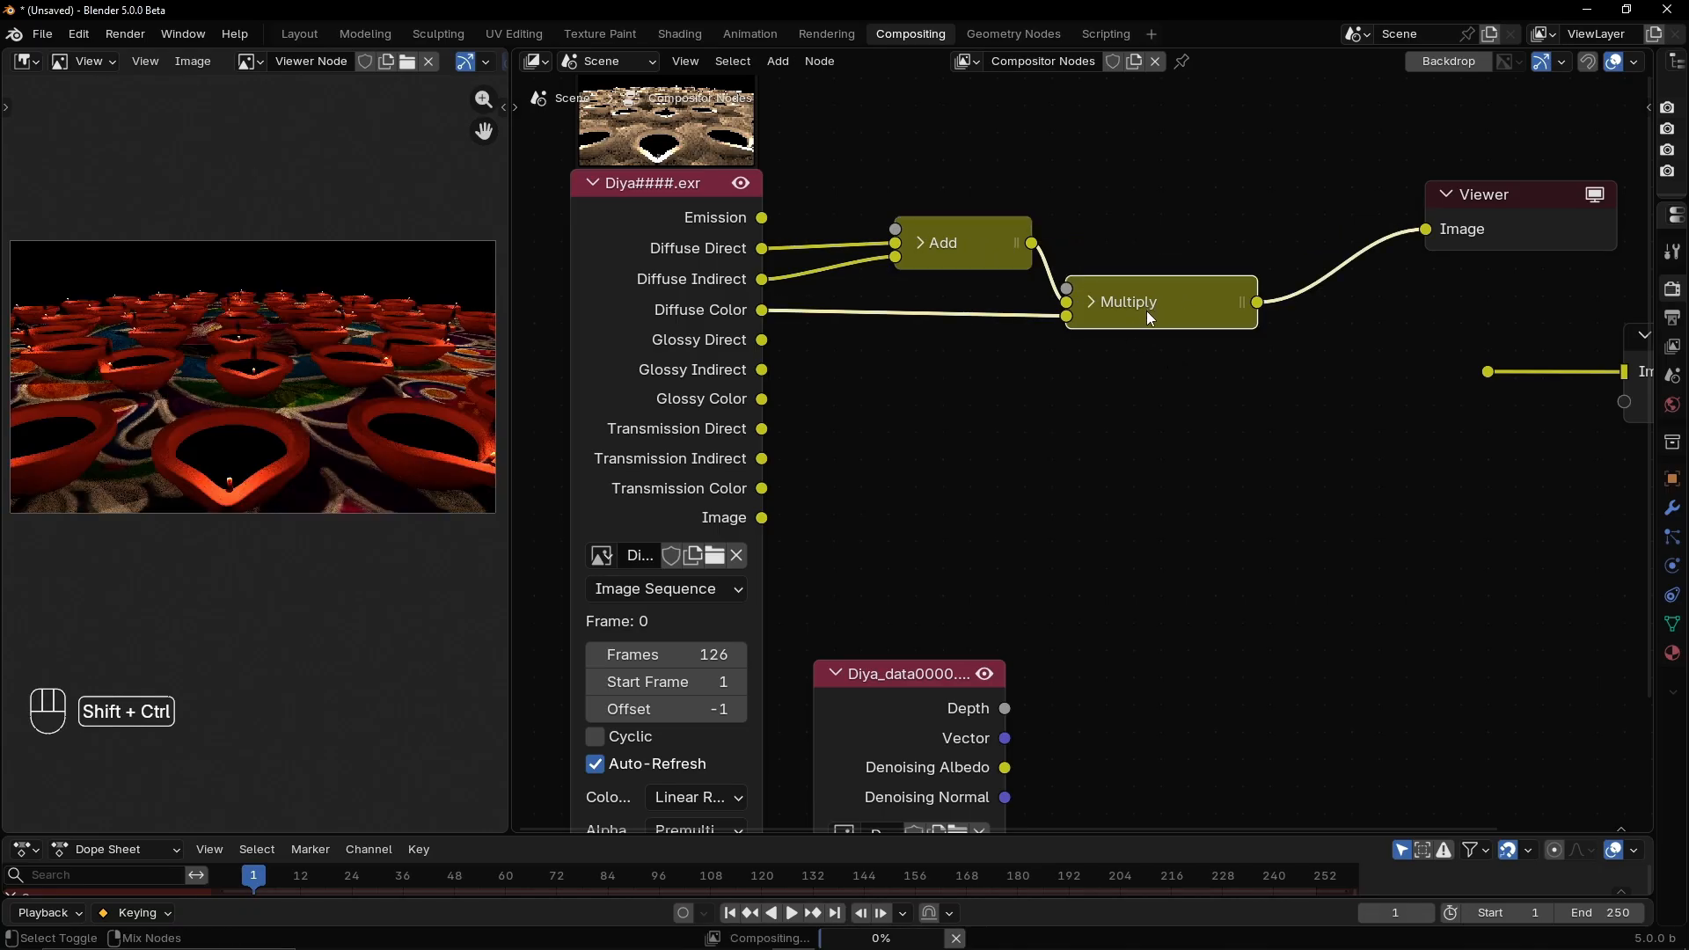
left_click_drag(1170, 303, 1177, 299)
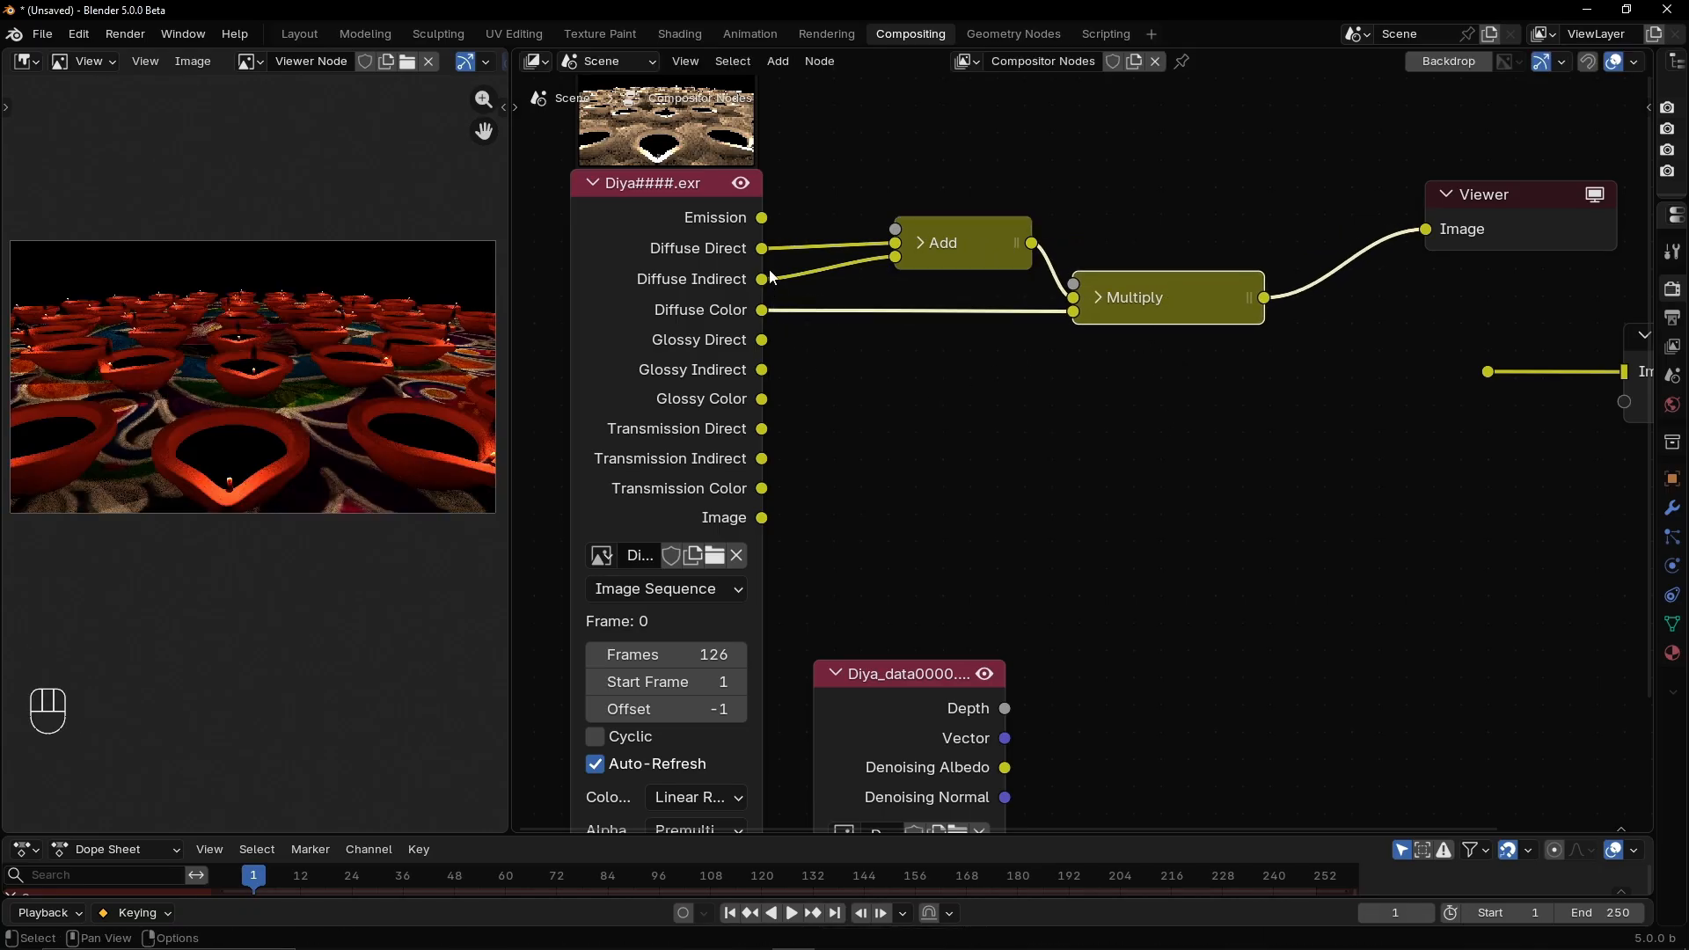
Duplicate the Add and Multiply pair, wire in Glossy Direct, Glossy Indirect and Glossy Color, and preview the result in the Viewer
left_click_drag(904, 201, 1210, 382)
key("shift+d")
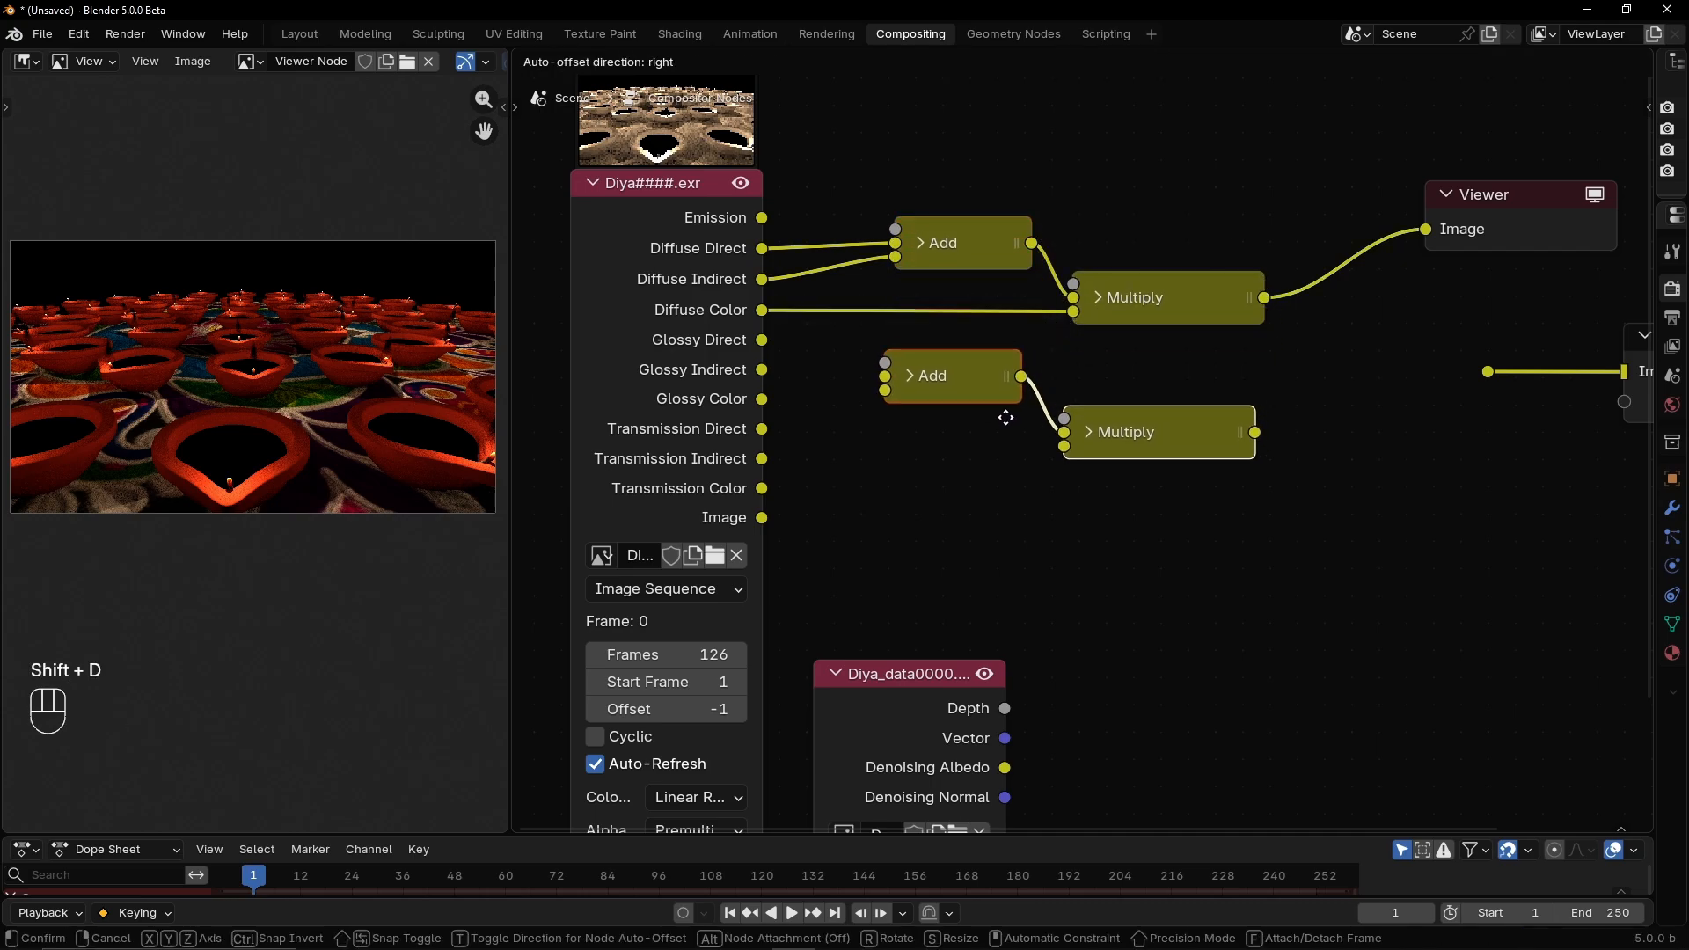
left_click(992, 403)
left_click_drag(764, 341, 896, 371)
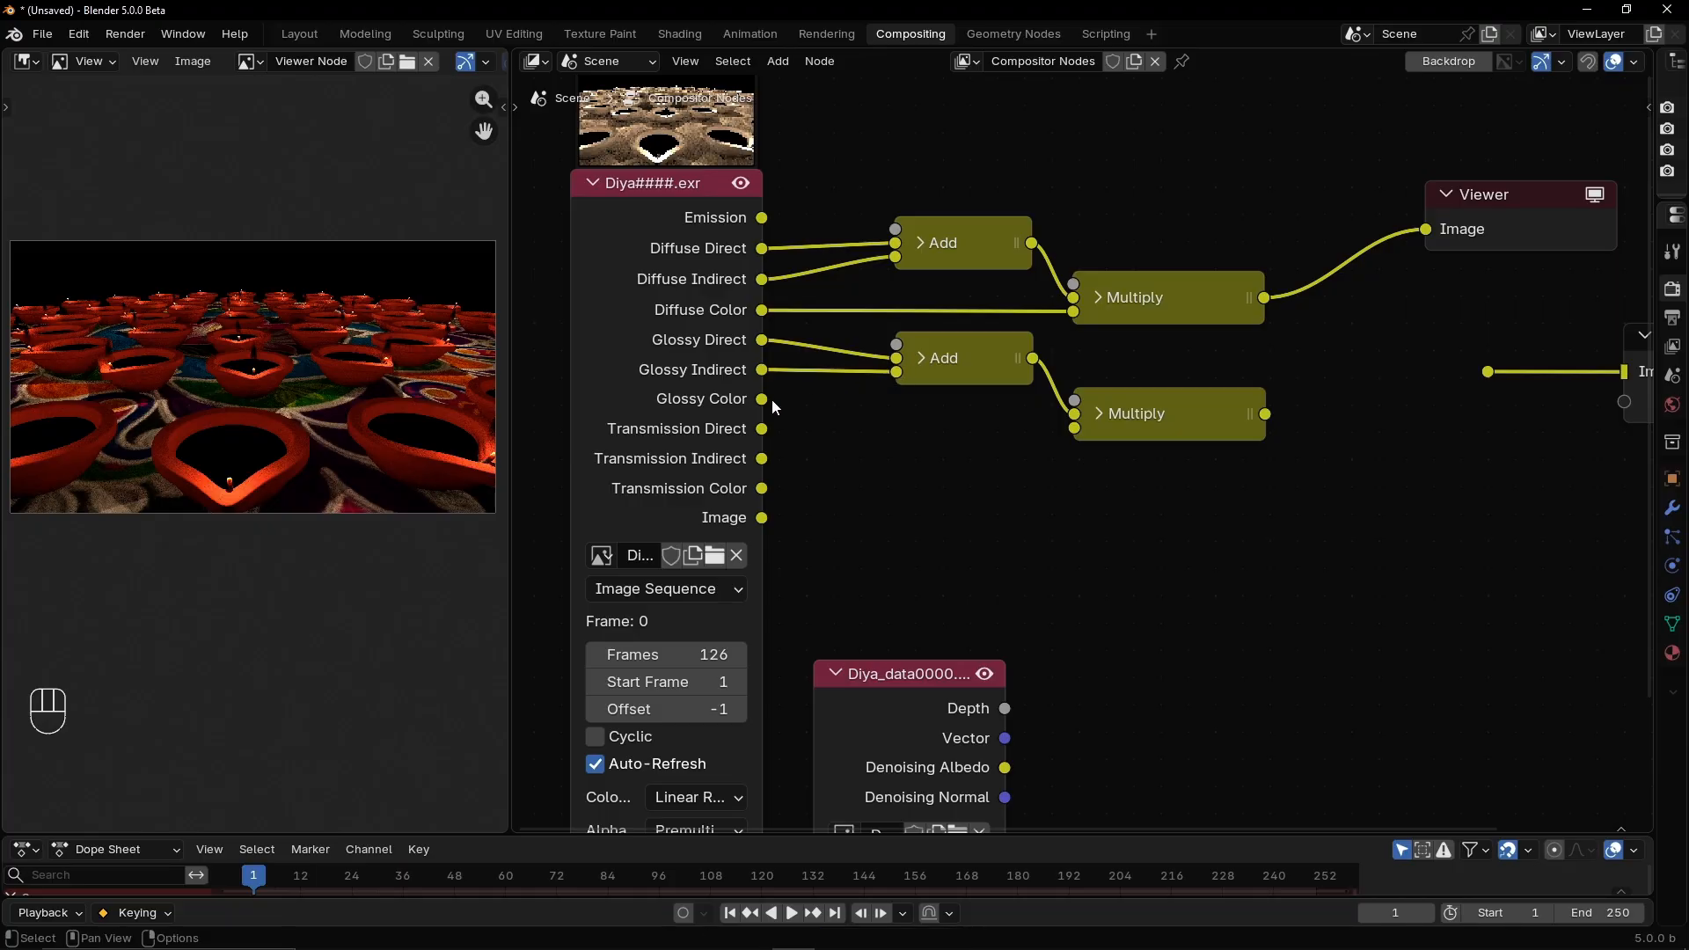
left_click_drag(763, 399, 1074, 429)
left_click(1187, 415, "ctrl+shift")
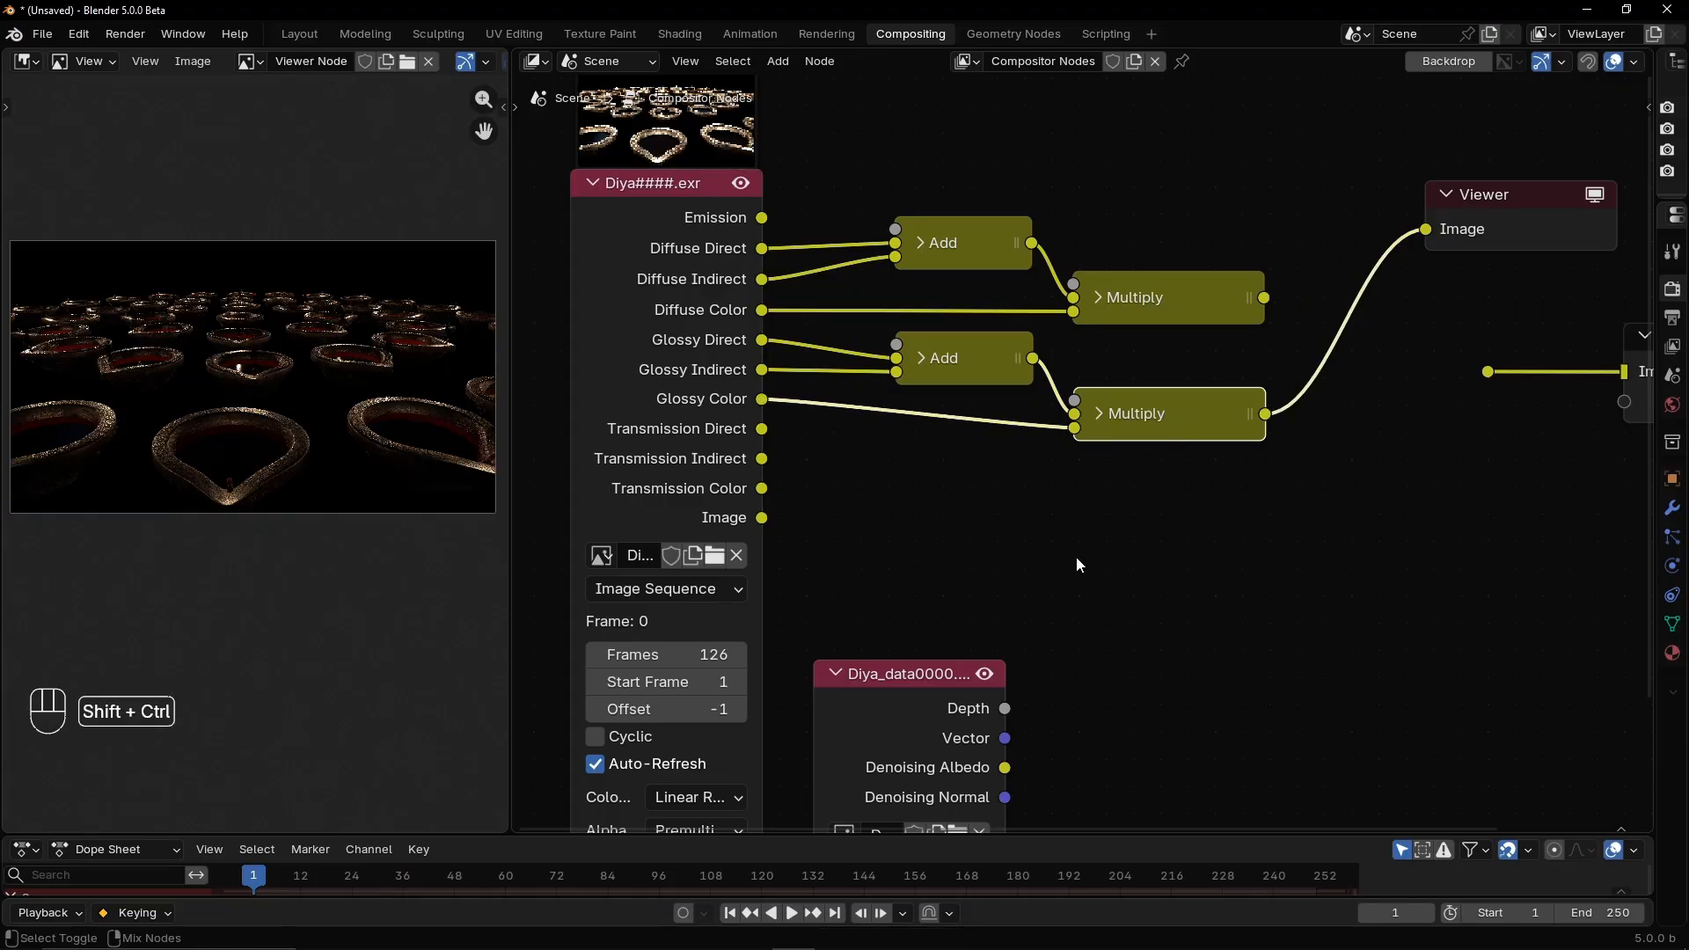
Duplicate the glossy Add and Multiply pair below and wire in Transmission Direct, Transmission Indirect and Transmission Color
left_click_drag(964, 503, 1140, 366)
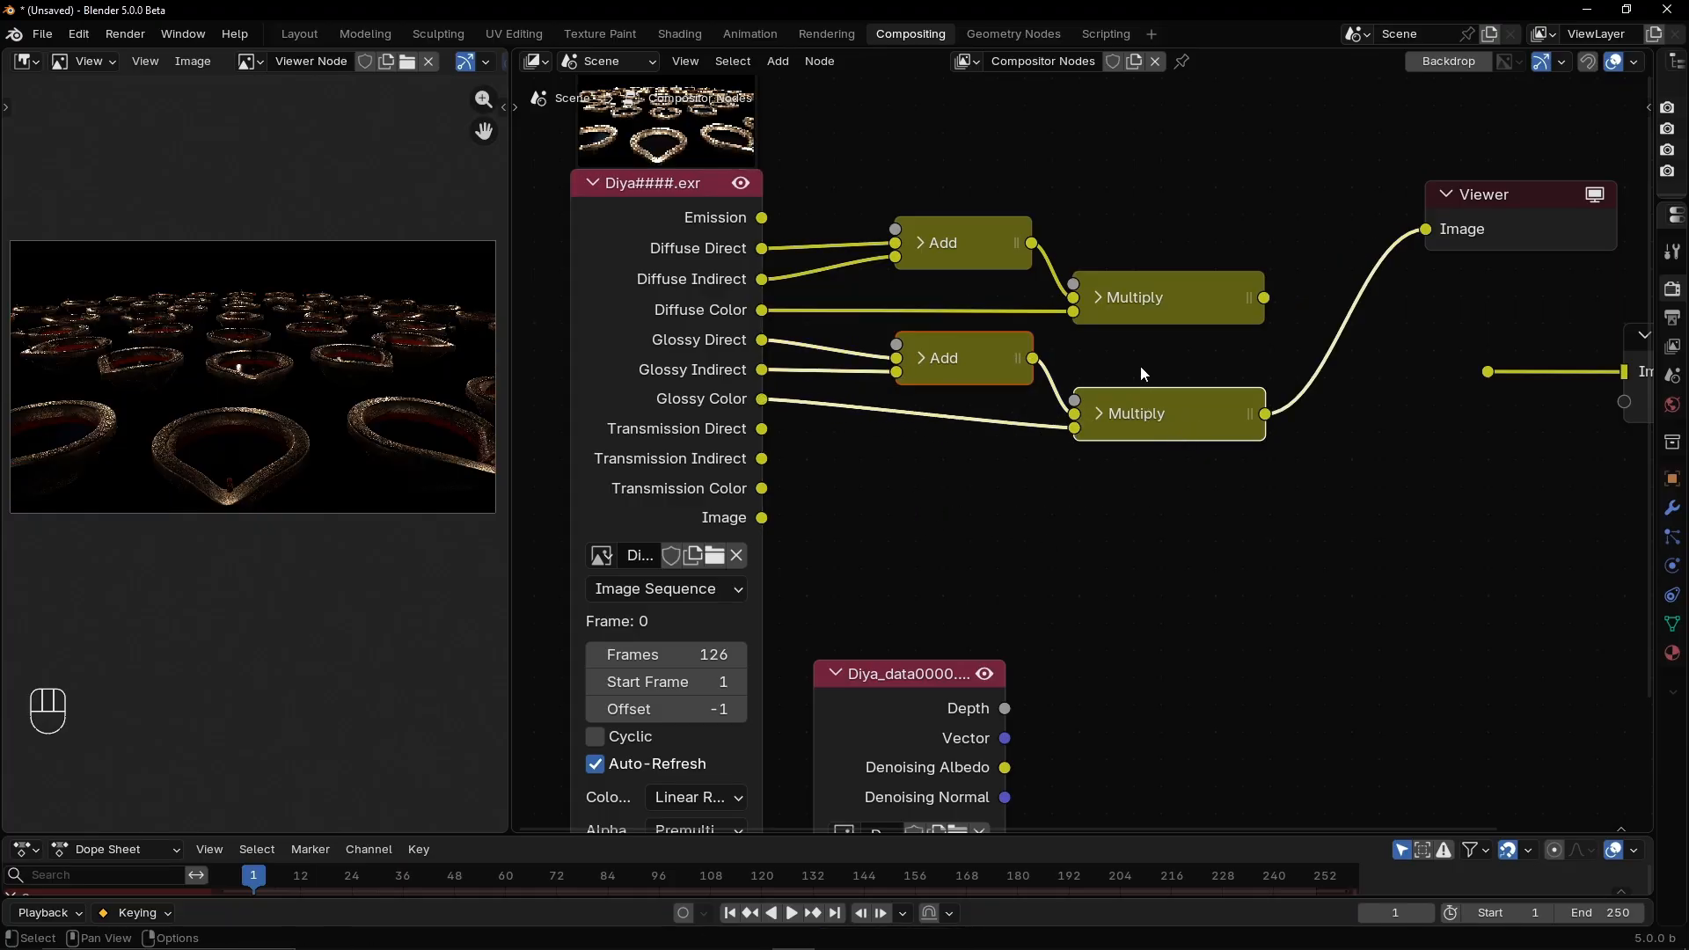
key("shift+d")
left_click(1056, 545)
left_click(784, 424)
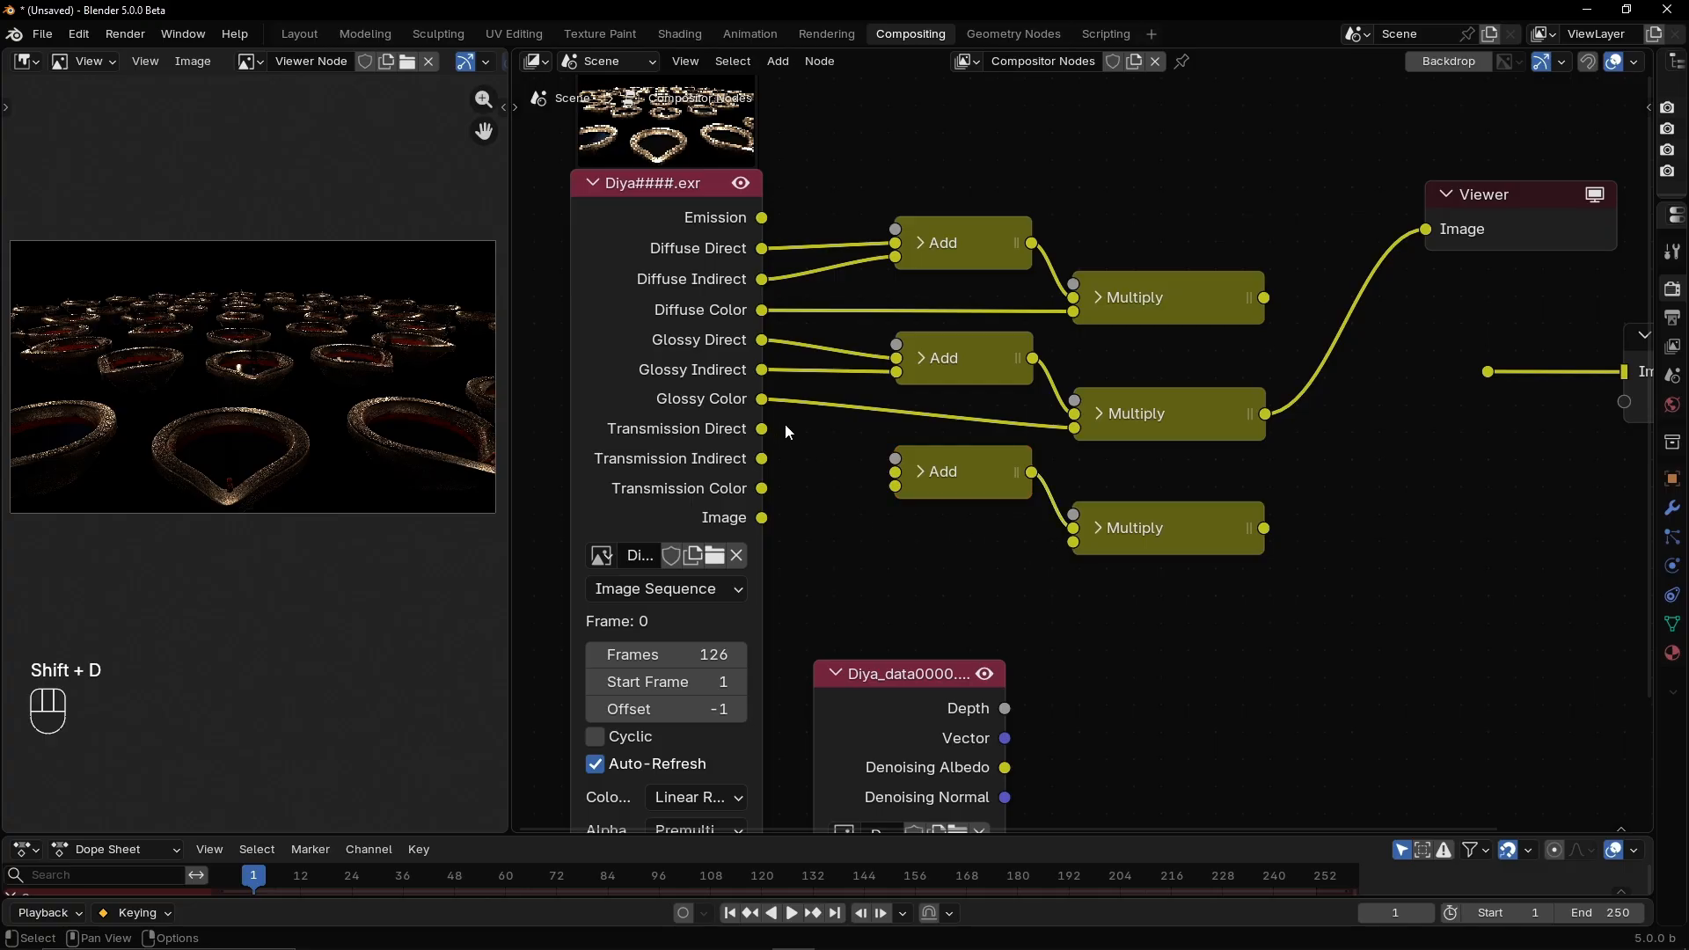
left_click_drag(762, 428, 889, 477)
left_click_drag(764, 459, 896, 489)
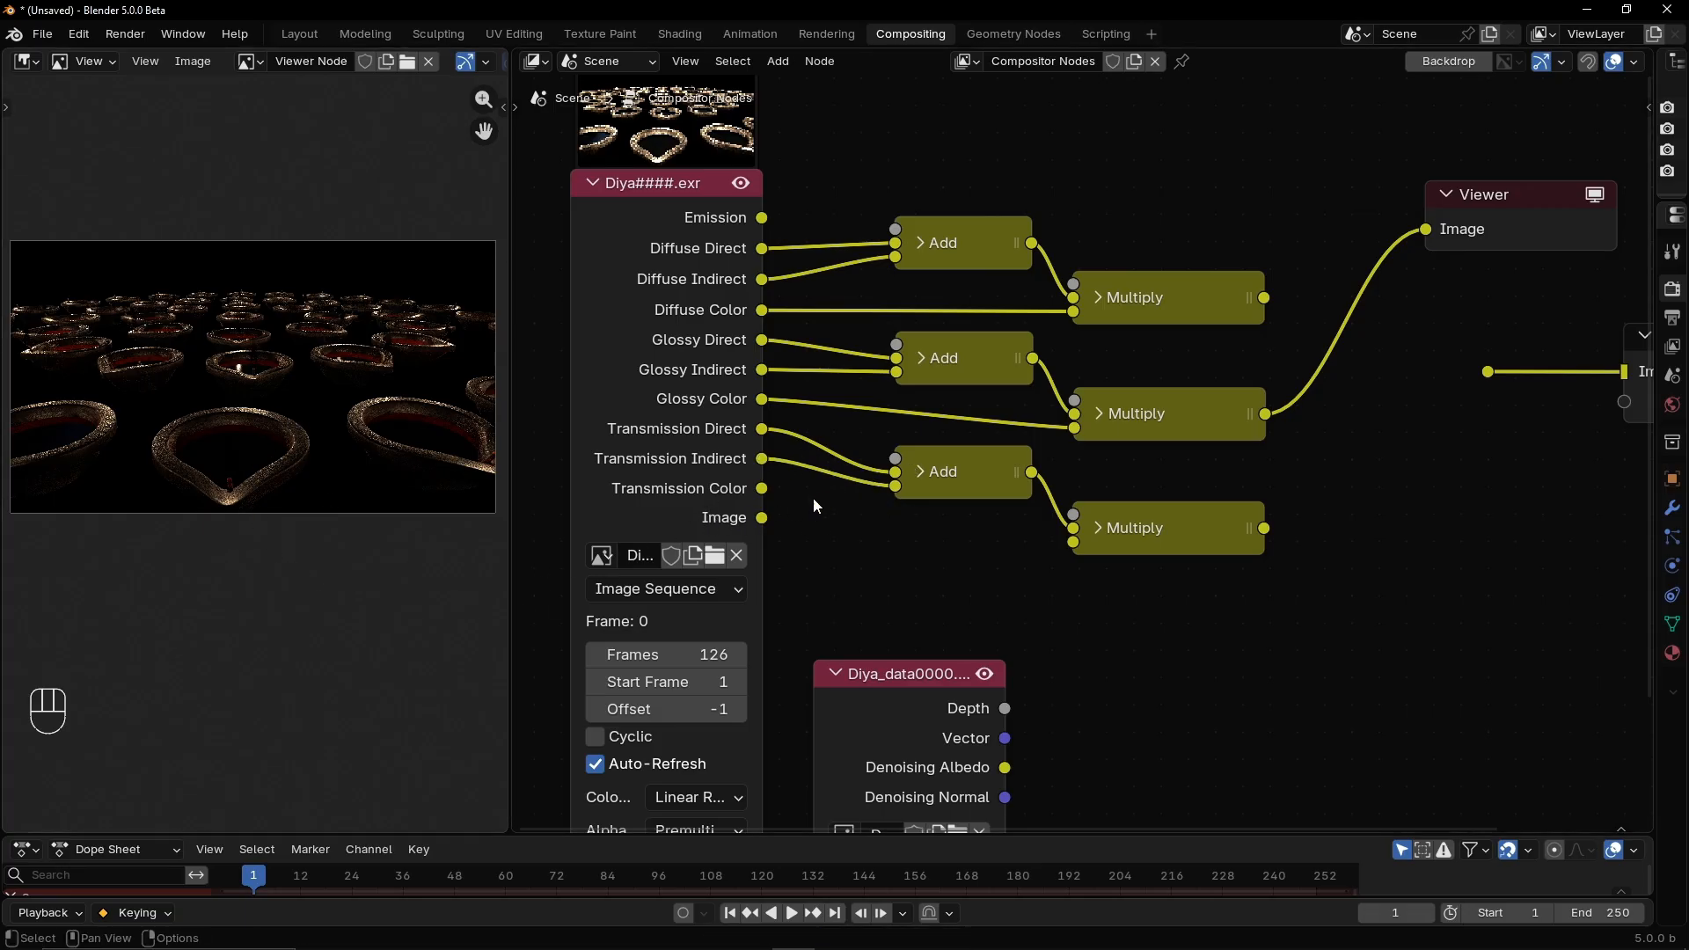
left_click_drag(762, 488, 1074, 542)
Preview the diffuse, glossy and transmission Multiply results in turn in the Viewer
left_click(984, 473)
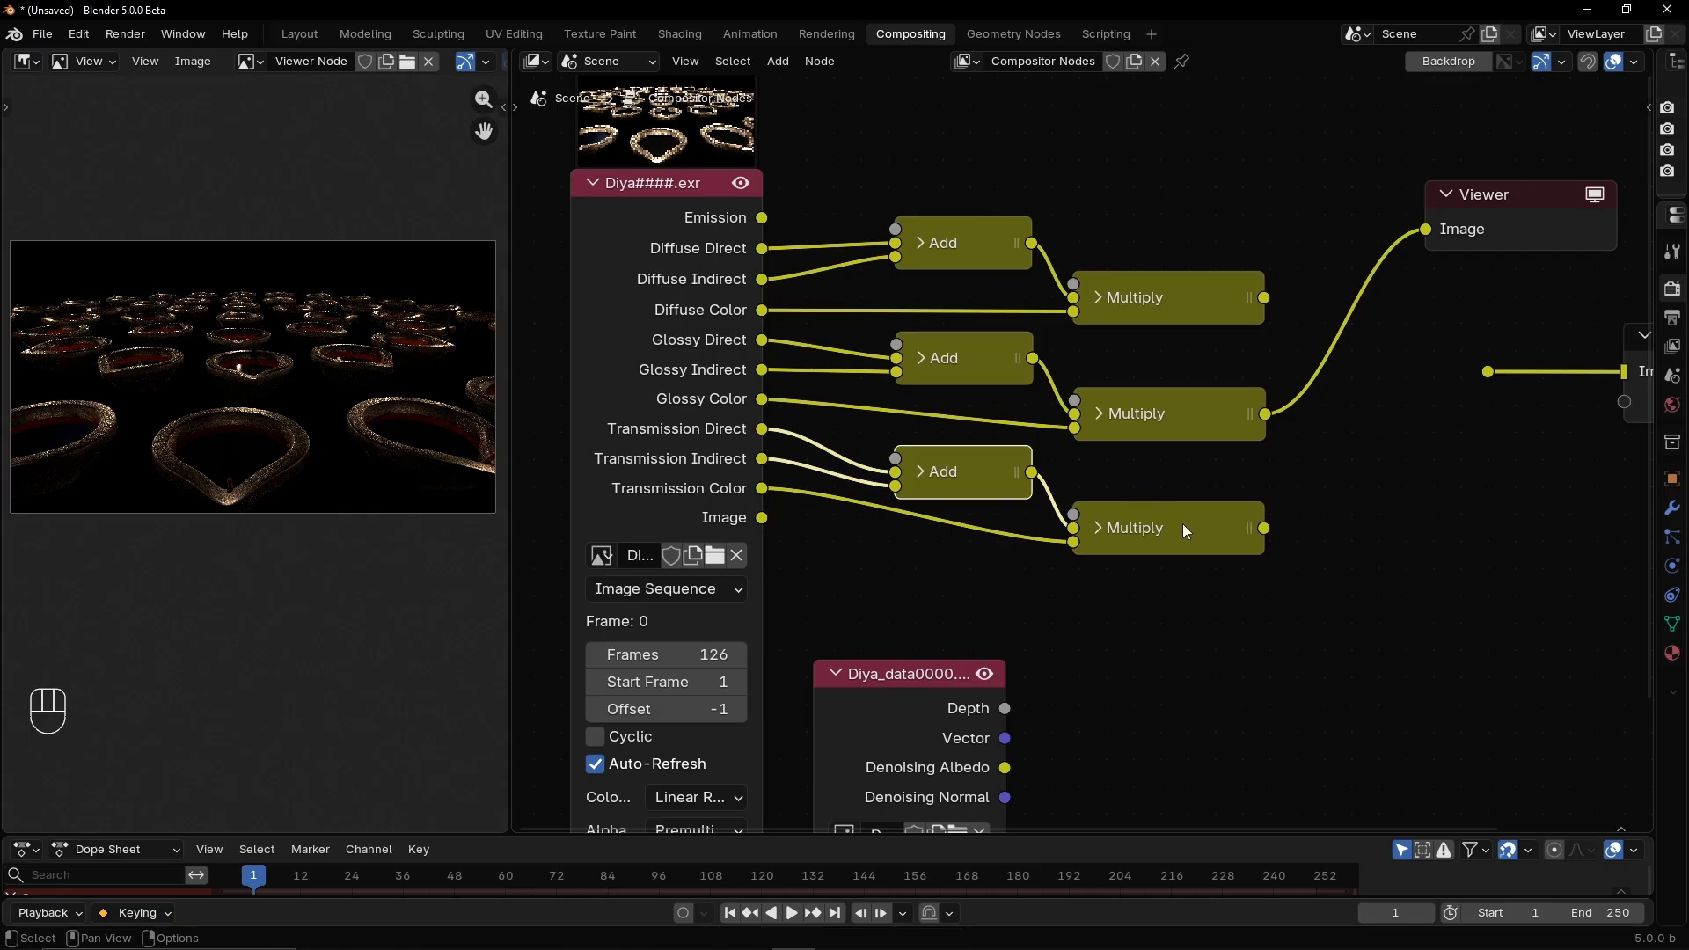
left_click(1215, 317, "ctrl+shift")
left_click(1229, 412, "ctrl+shift")
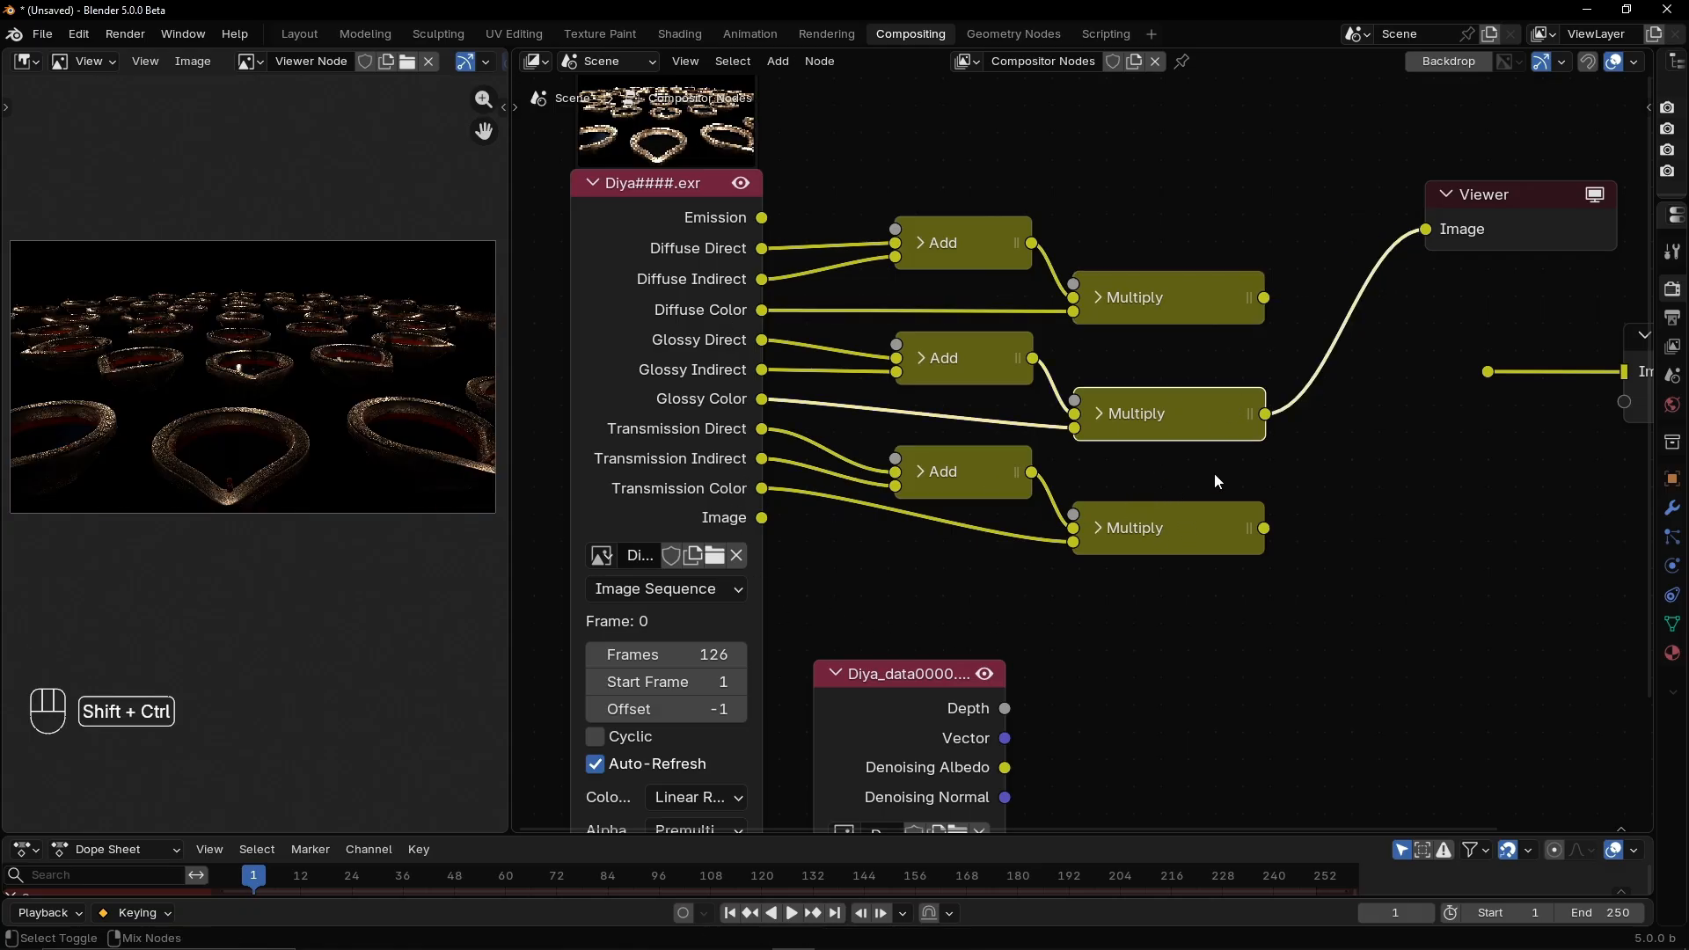
left_click(1209, 531, "ctrl+shift")
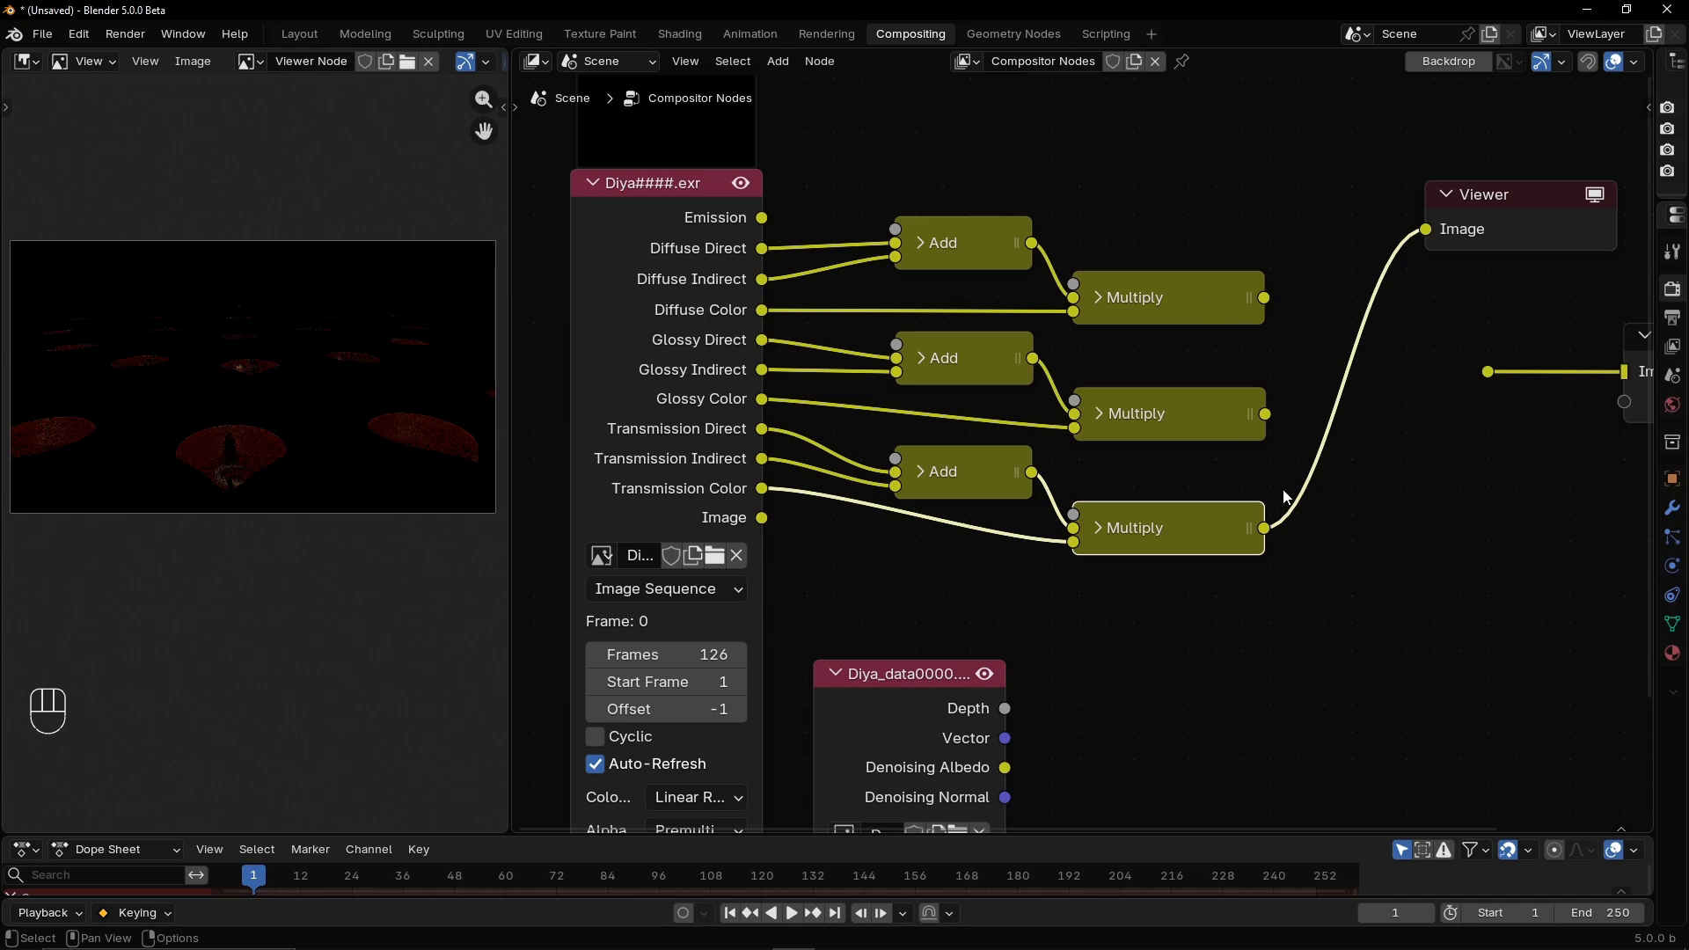
Narrow the diffuse, glossy and transmission Multiply nodes to a similar compact width
scroll(1235, 424, "down", 1)
middle_click_drag(1234, 422, 1061, 408, "shift")
left_click_drag(1064, 295, 1013, 302)
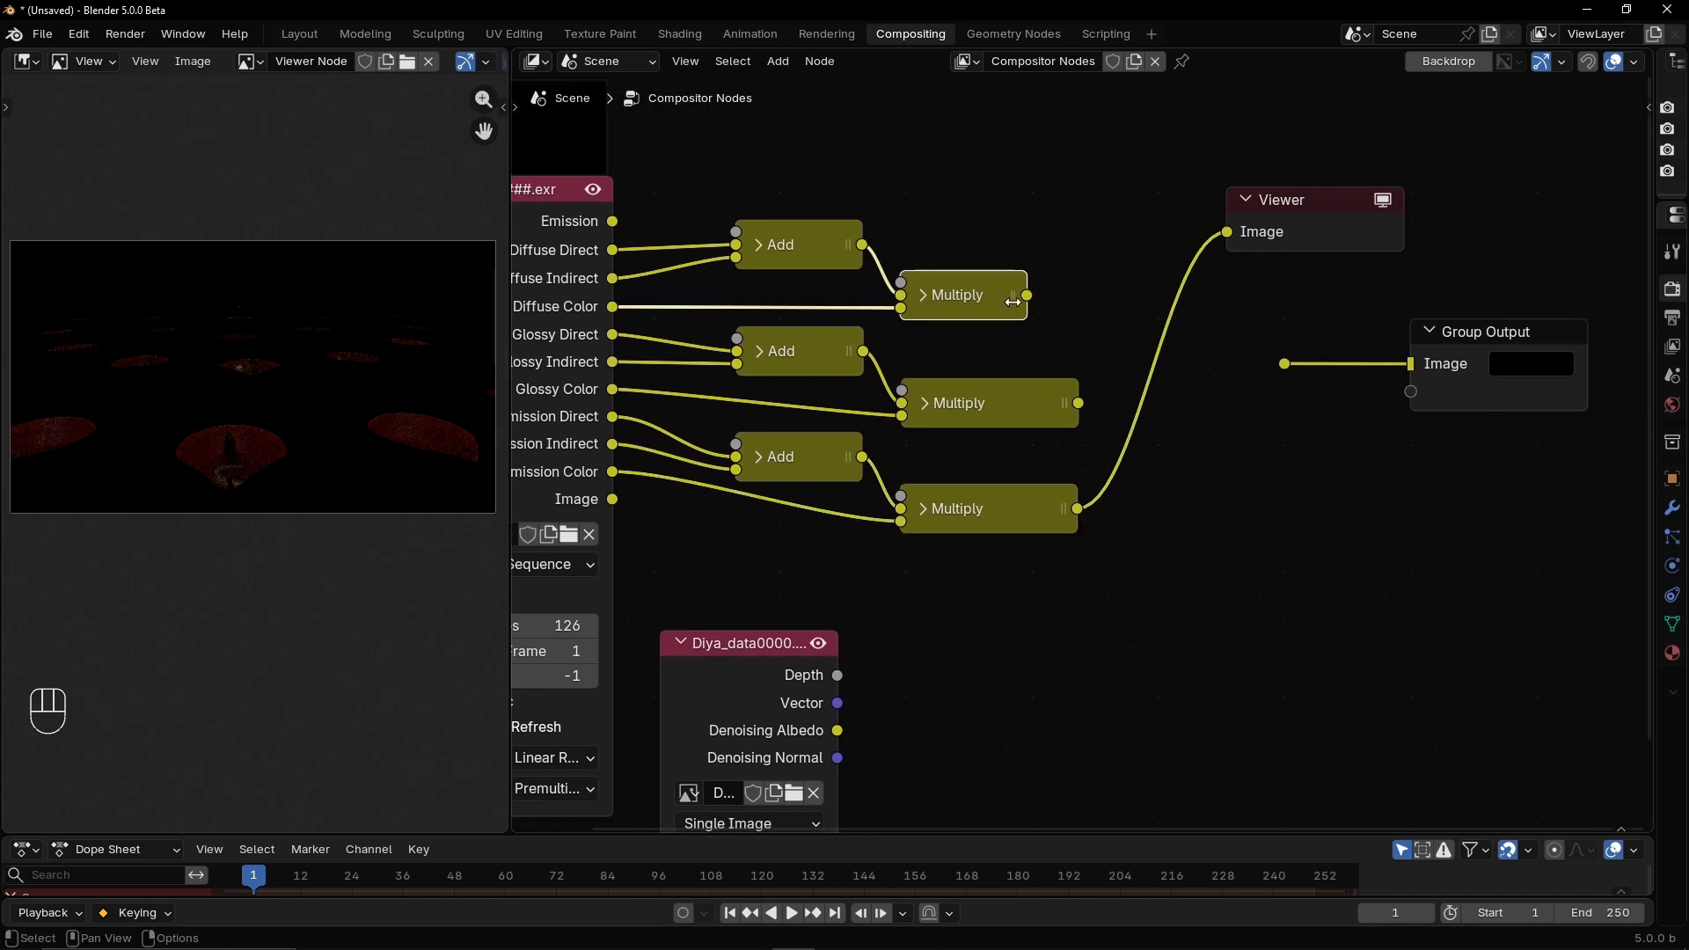
left_click_drag(1063, 402, 1013, 402)
left_click_drag(1062, 508, 1021, 506)
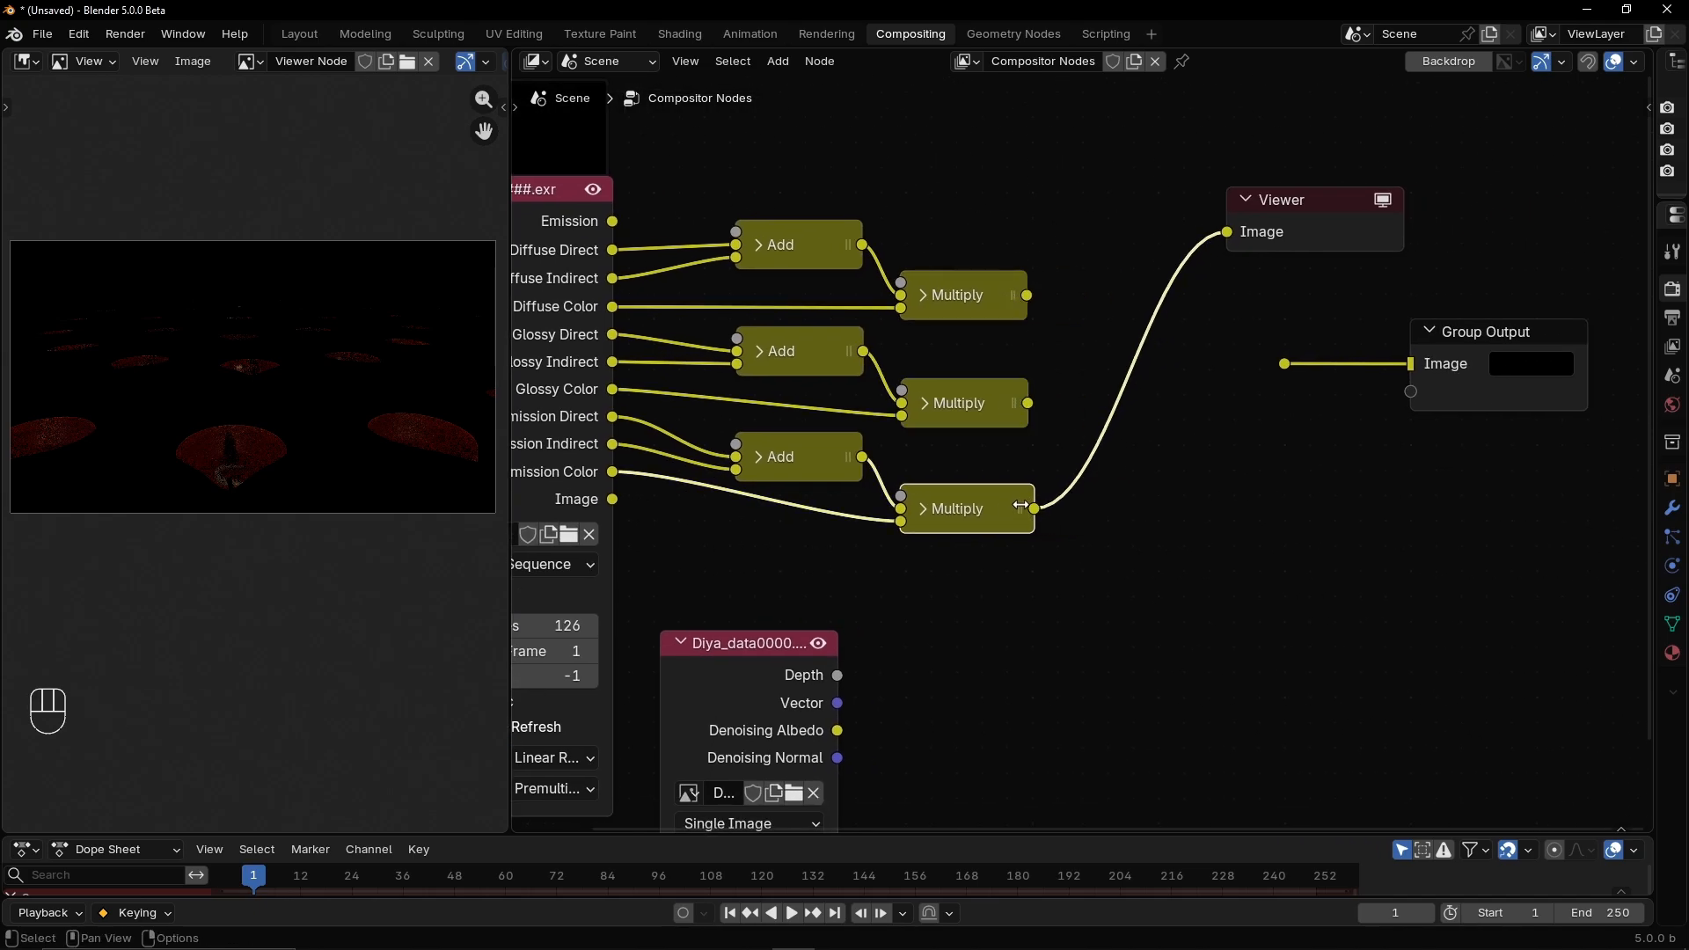
Duplicate an Add node, wire in the diffuse and glossy Multiply results, and place it just after those two nodes
left_click(816, 252)
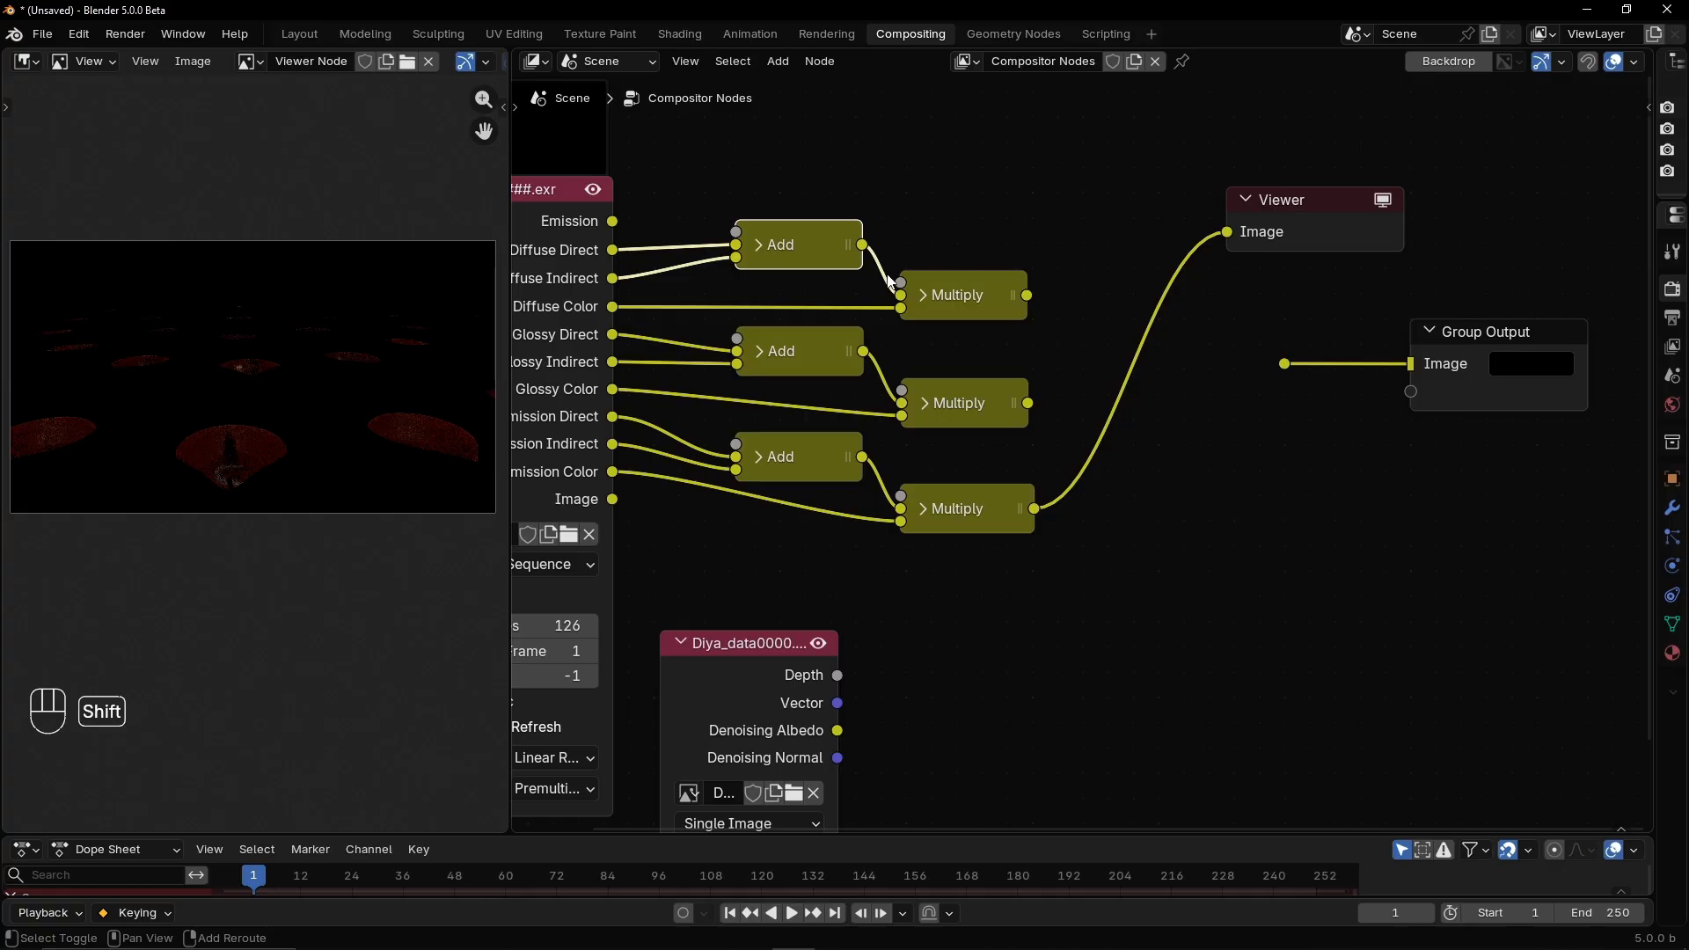
key("shift+d")
left_click(1202, 424)
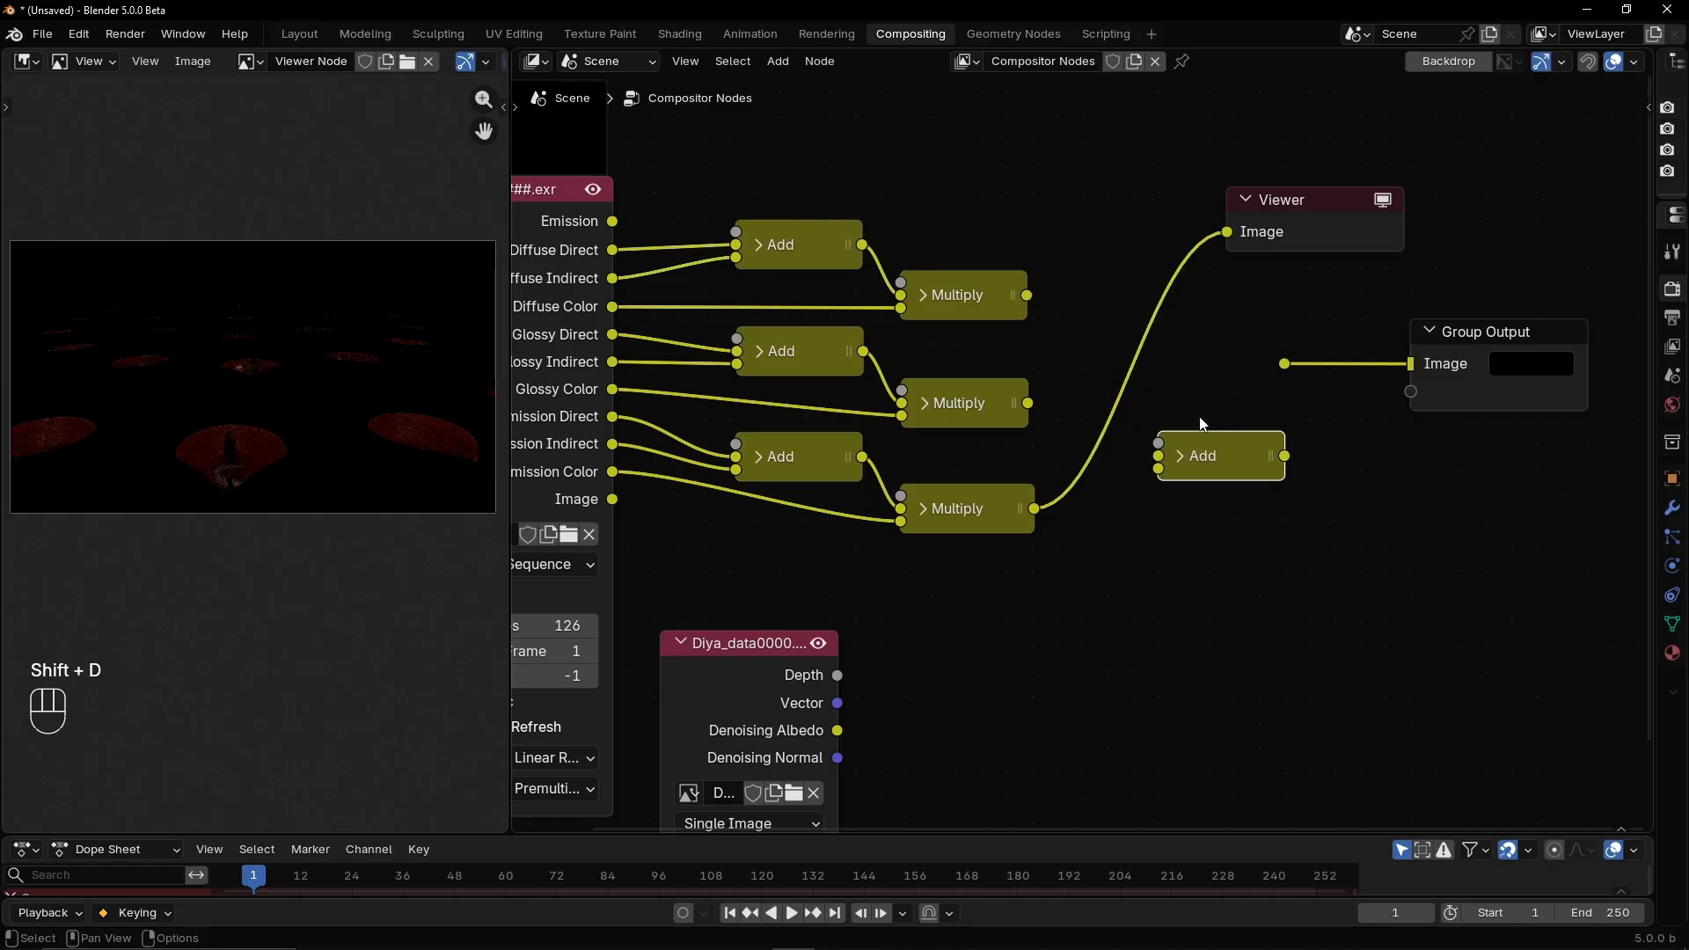
left_click_drag(1026, 295, 1158, 456)
left_click_drag(1027, 403, 1158, 472)
left_click_drag(1179, 462, 1098, 357)
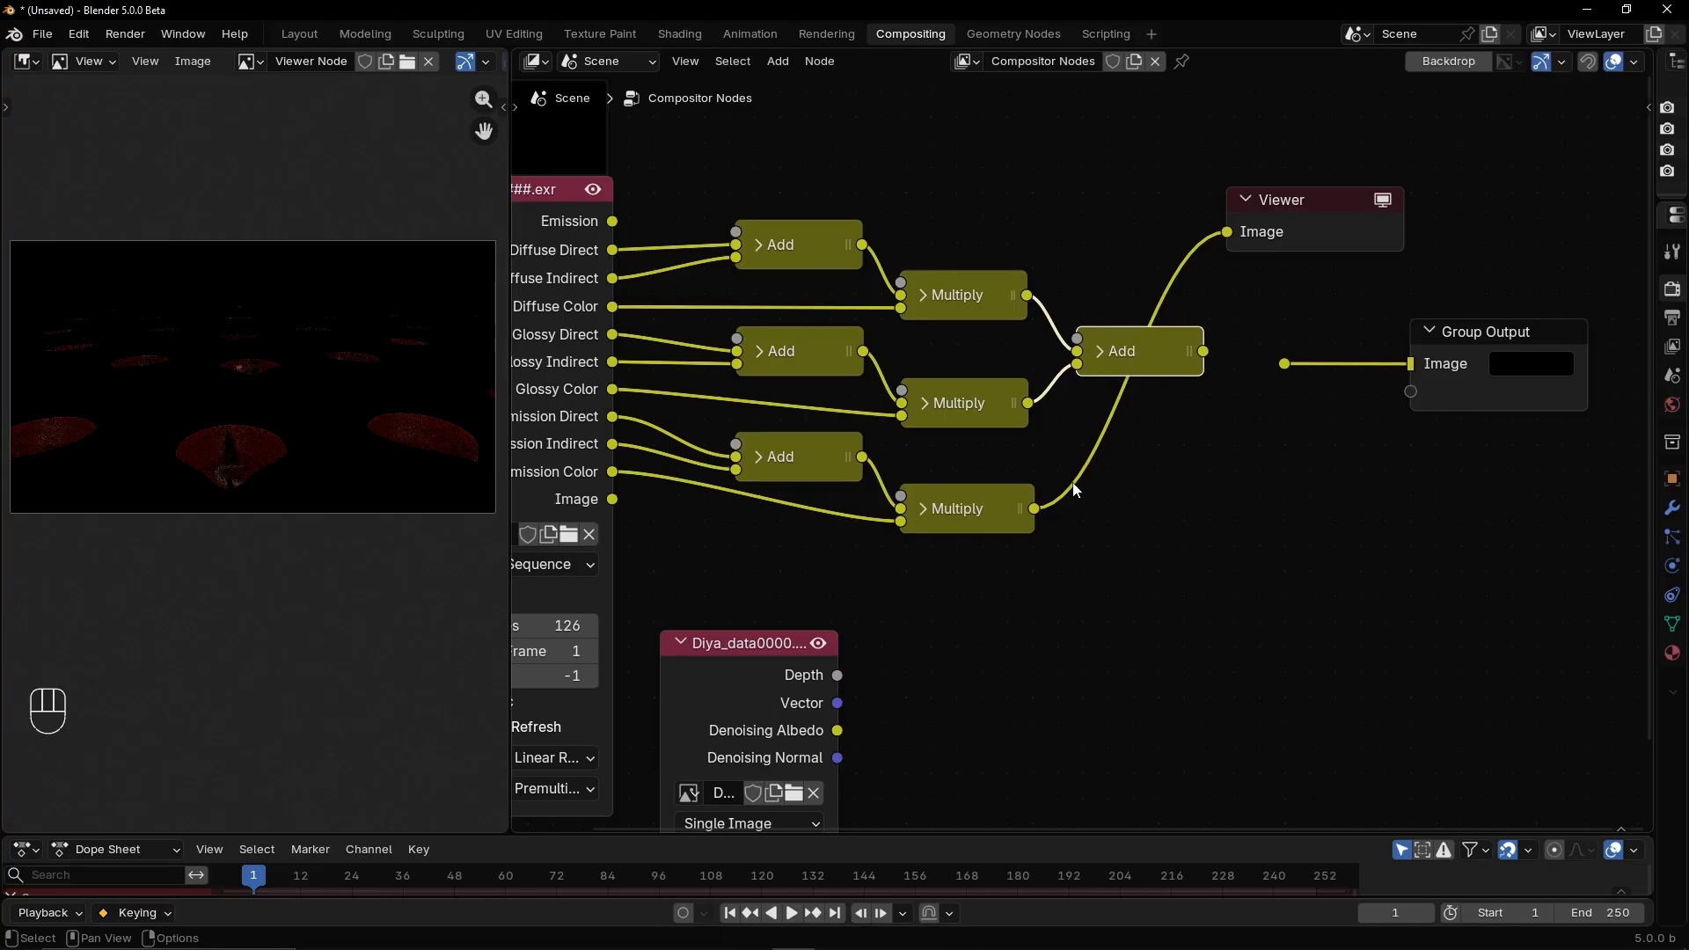
Duplicate the new Add node, feed it the diffuse-glossy sum and the transmission Multiply result, and preview both sums in the Viewer
key("shift+d")
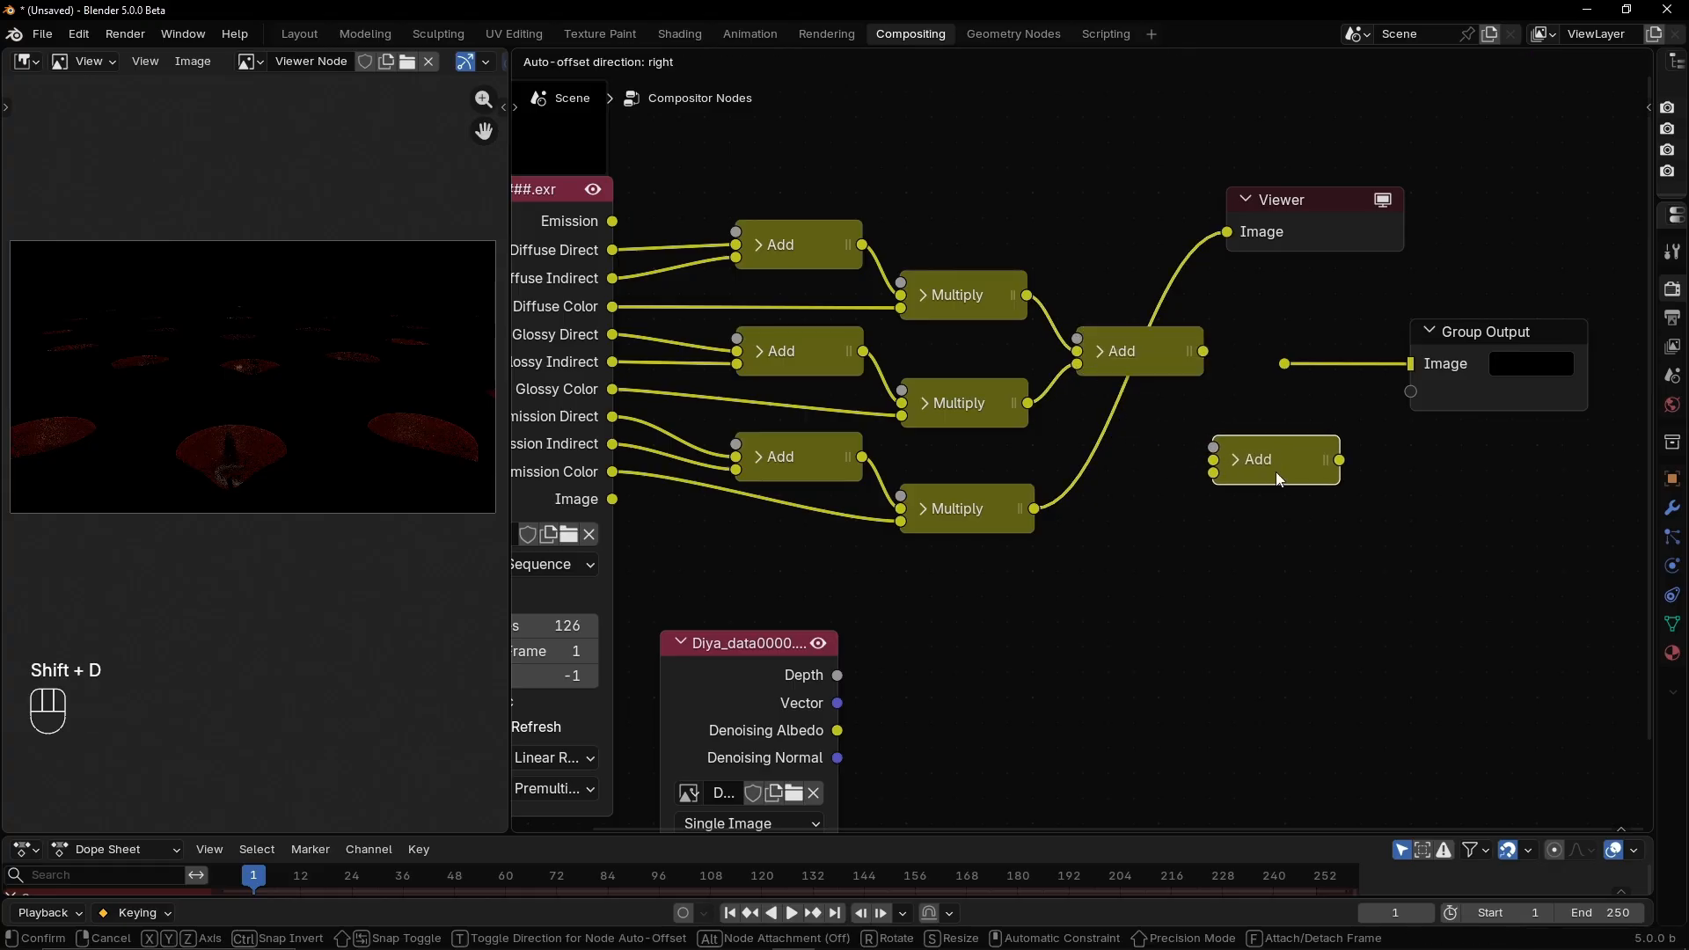
left_click(1276, 471)
left_click_drag(1204, 352, 1207, 459)
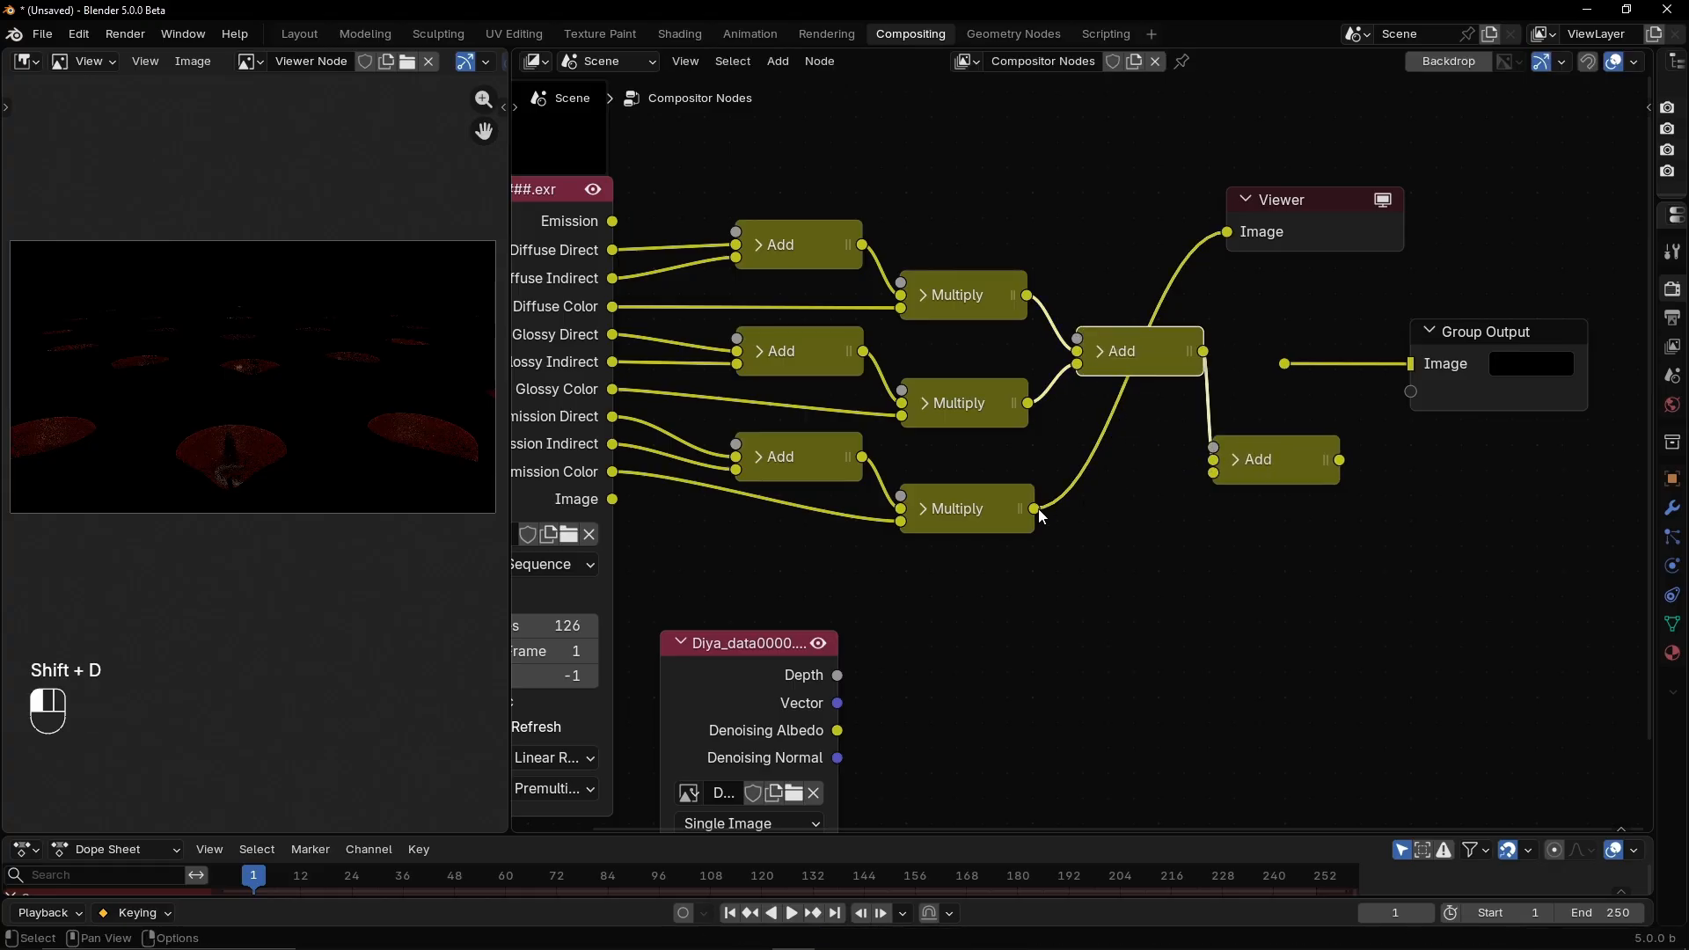
left_click_drag(1035, 509, 1317, 456)
left_click(1236, 459)
left_click(1313, 442)
left_click(1192, 371, "ctrl+shift")
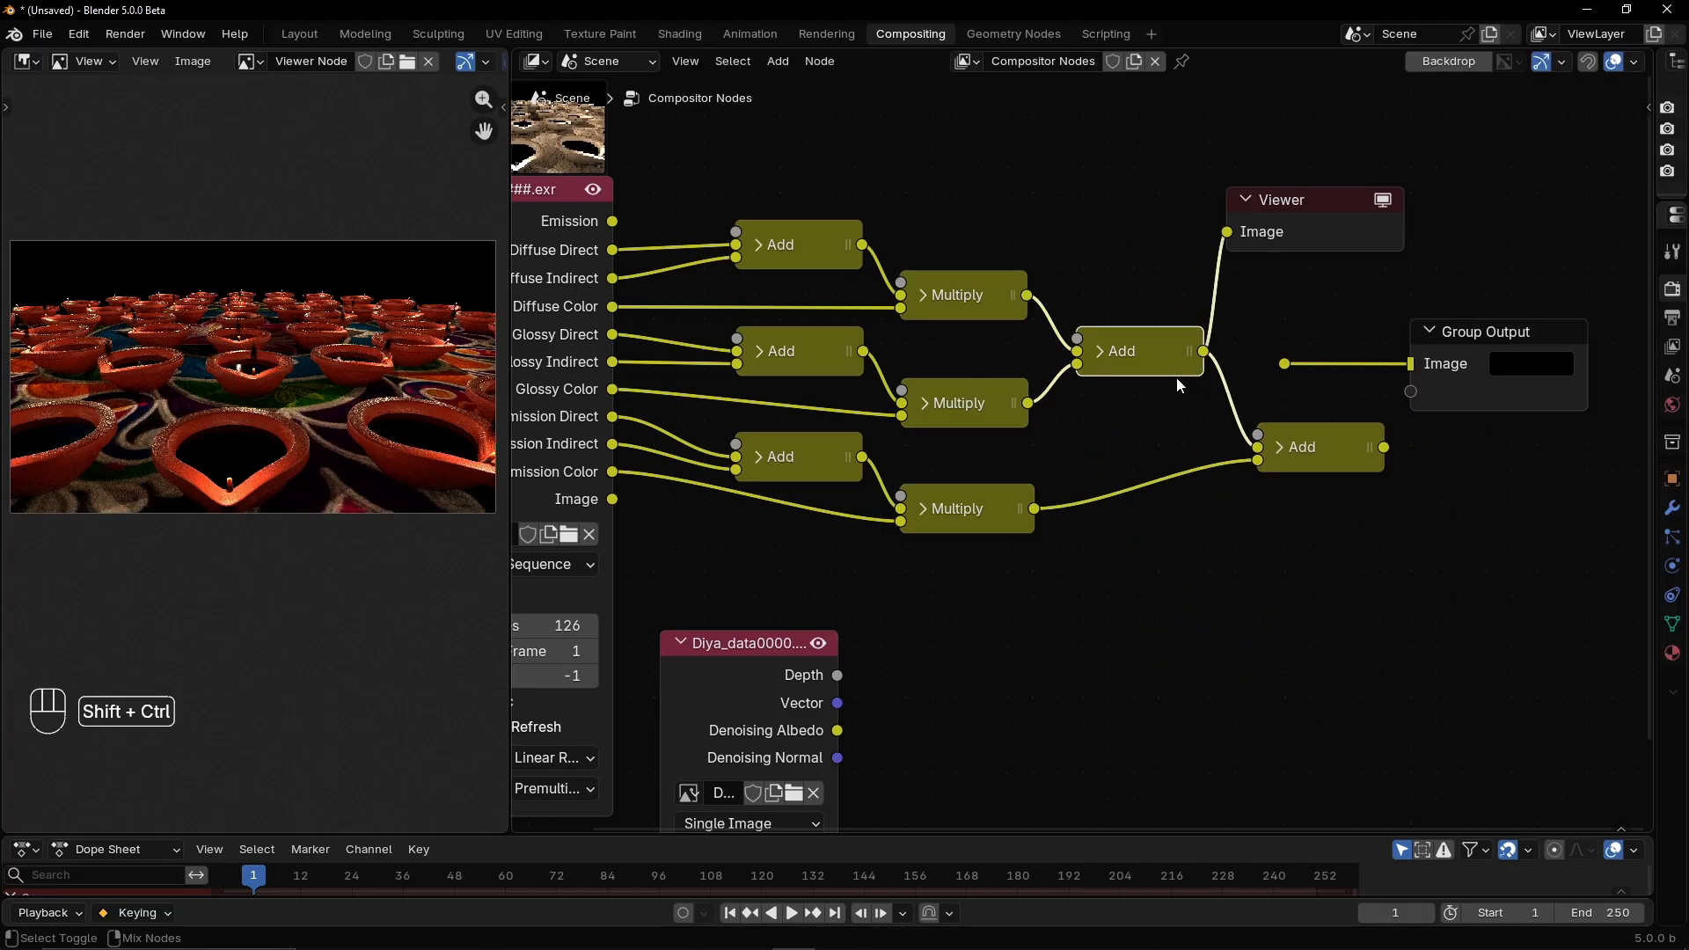
left_click(1317, 447, "ctrl+shift")
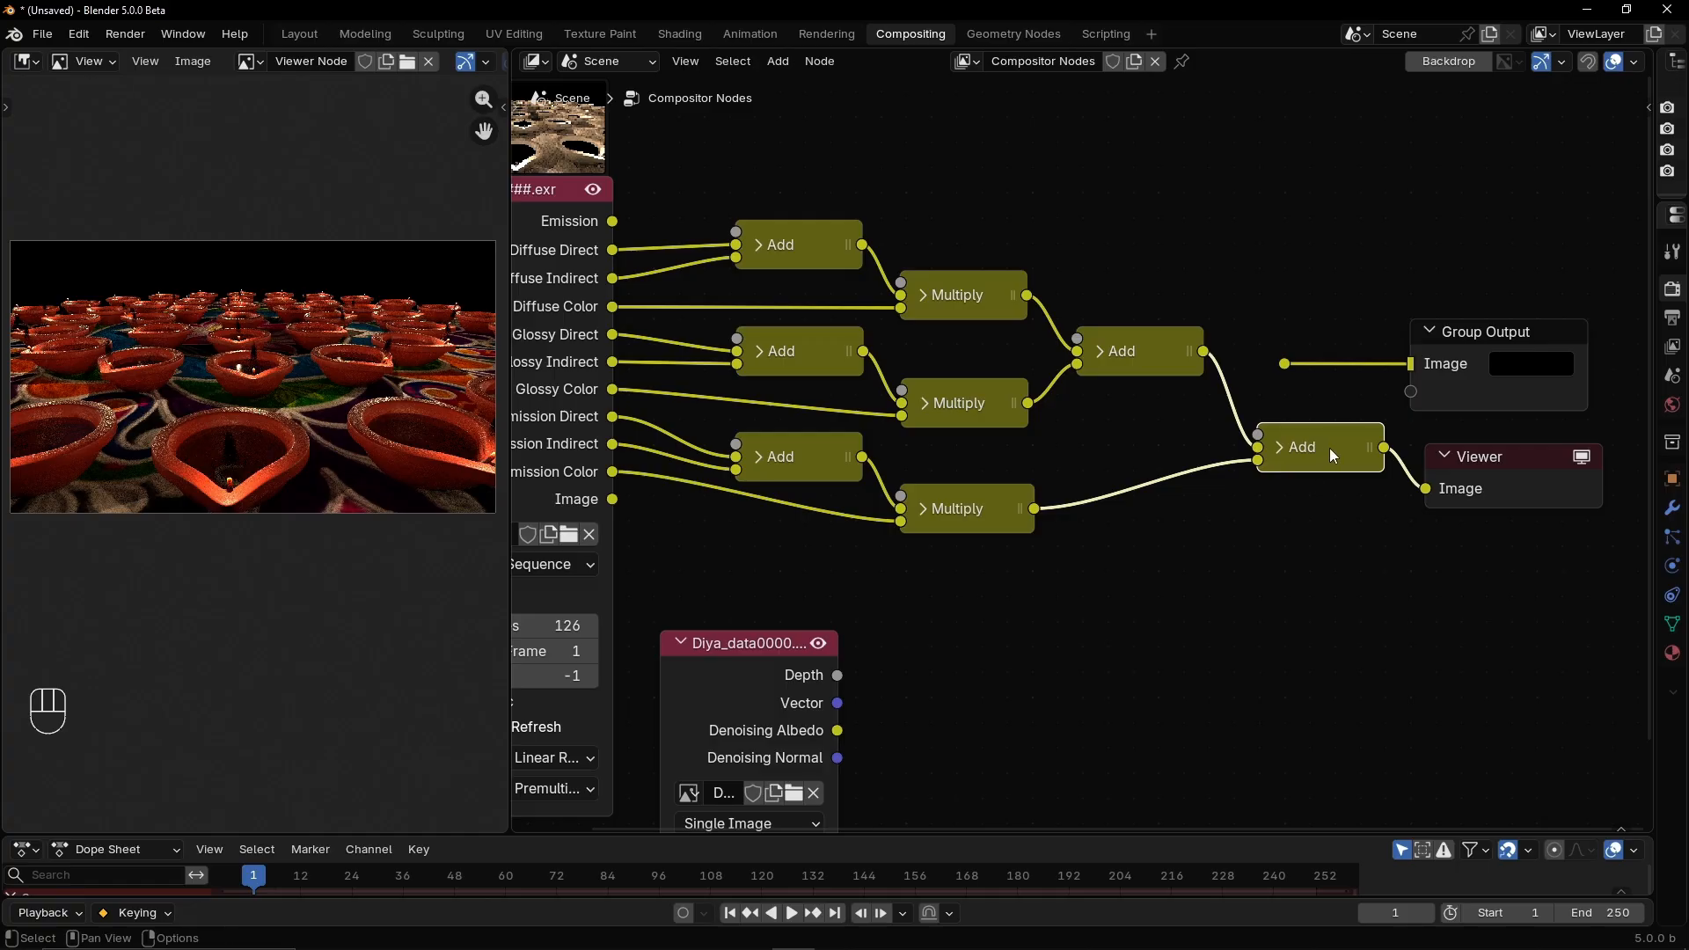
Delete the Group Output node with its dangling link and move the Viewer node farther from the last Add node
left_click_drag(1267, 517, 1108, 494, "ctrl+alt")
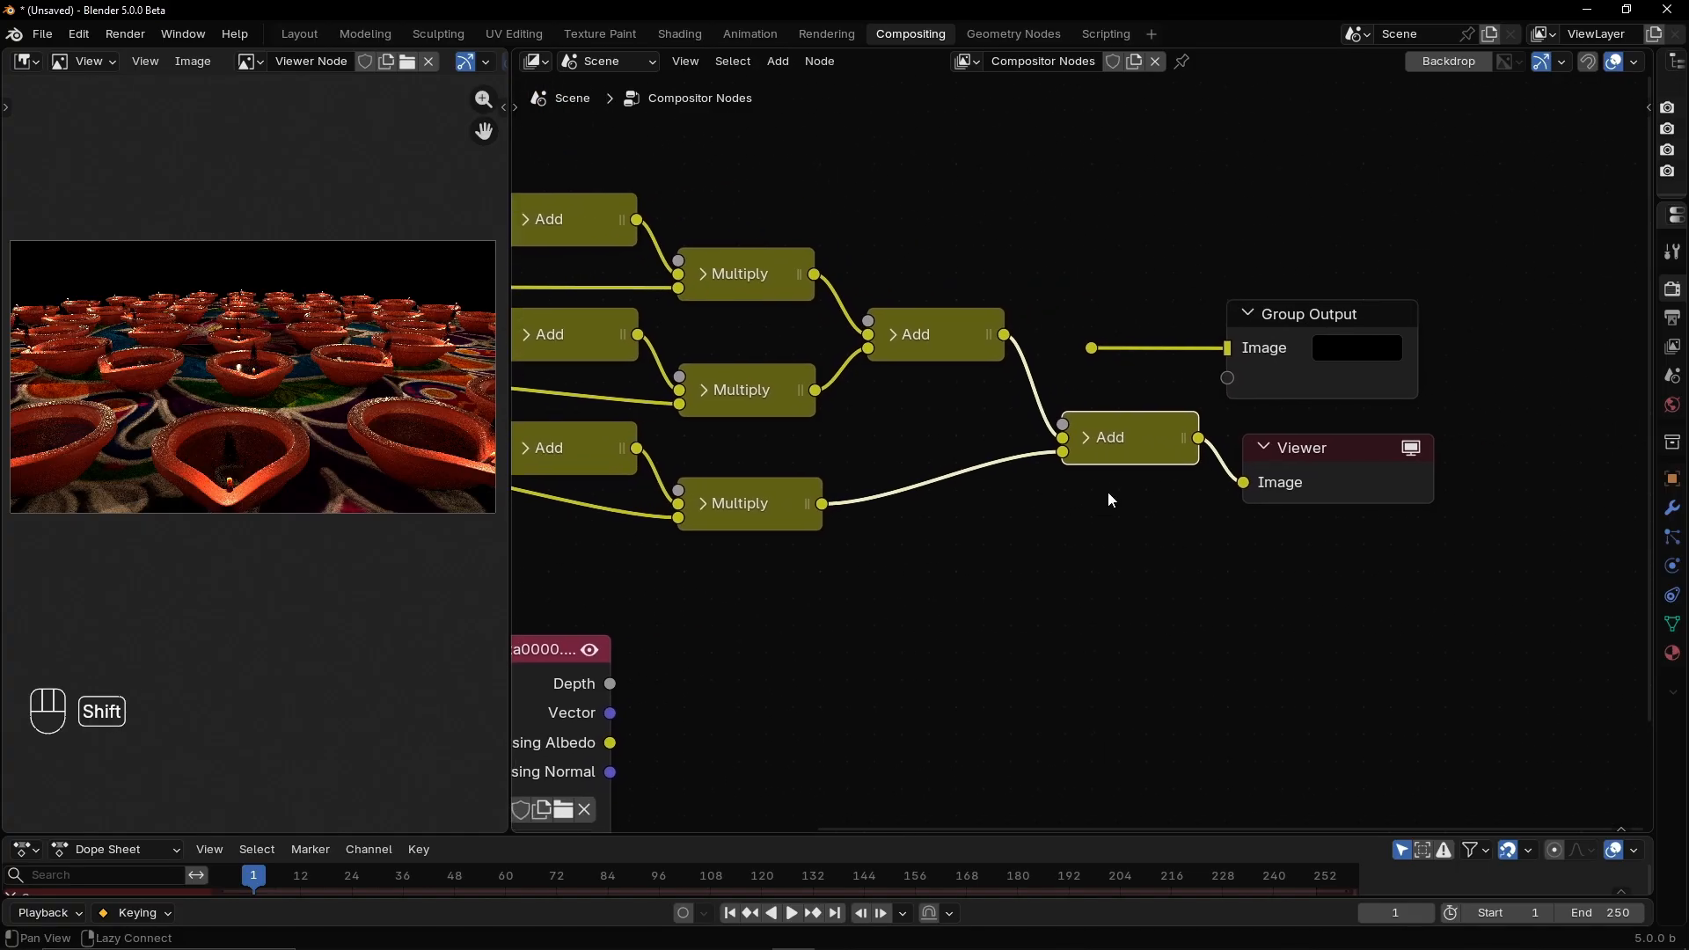
mouse_move(1250, 267)
left_mouse_down()
mouse_move(1381, 424)
mouse_move(1332, 262)
left_mouse_up()
mouse_move(1089, 291)
left_mouse_down()
mouse_move(1353, 373)
mouse_move(1297, 388)
left_mouse_up()
key("x")
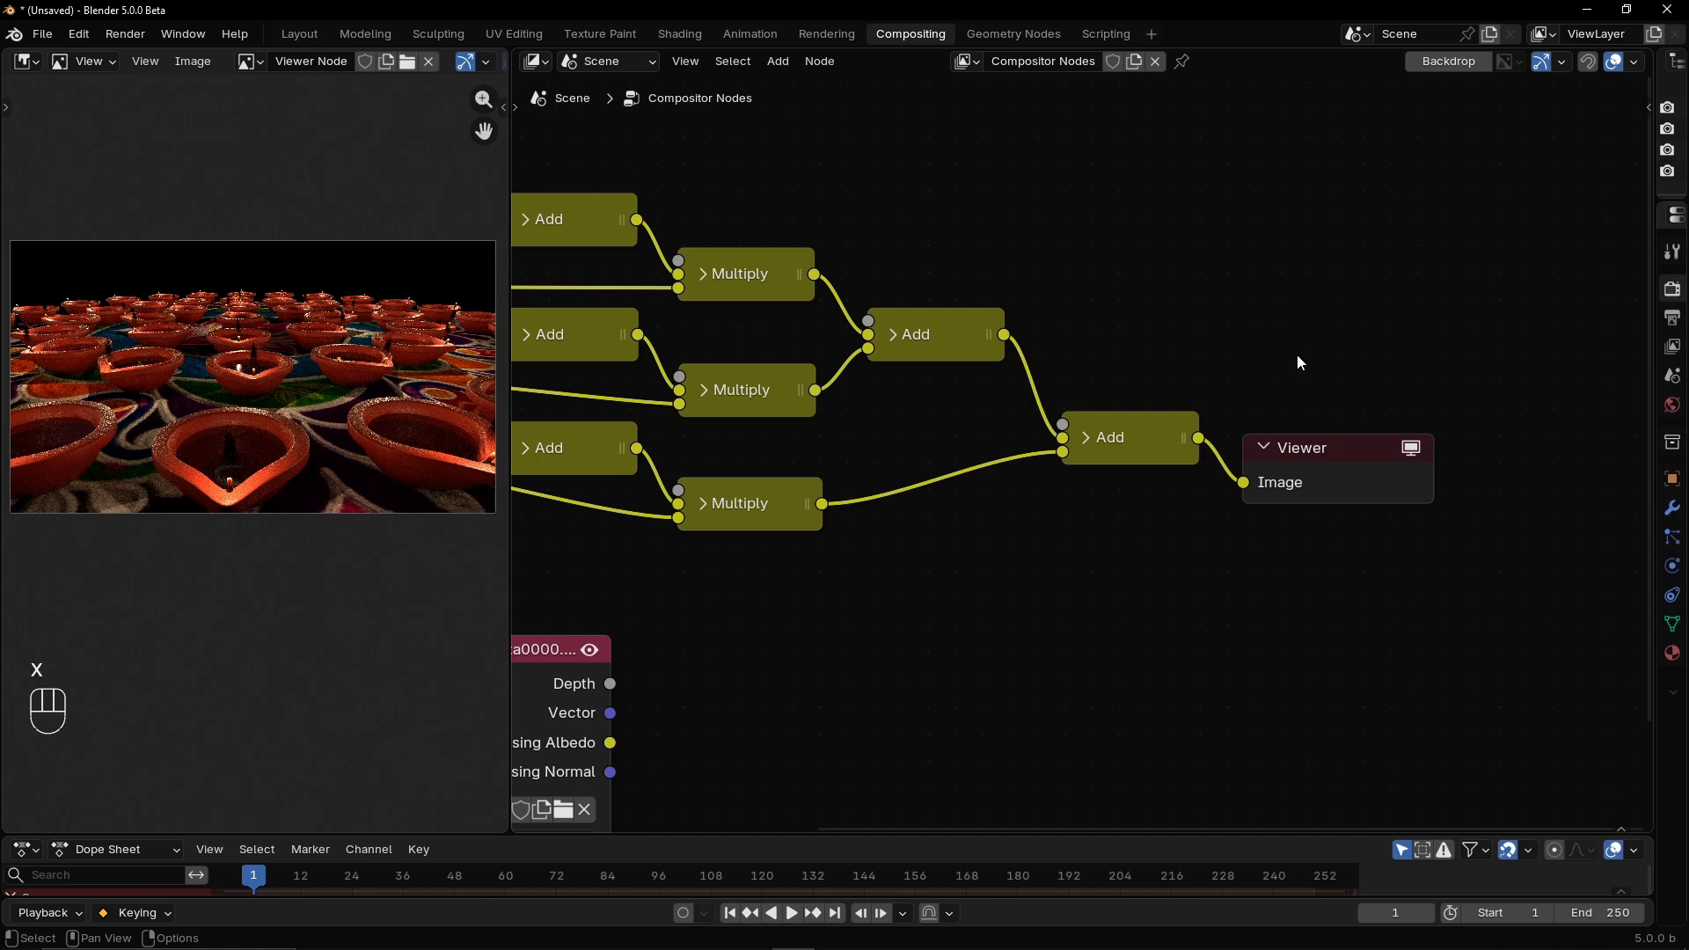
left_click_drag(1297, 483, 1386, 455)
Preview the Emission pass in the Viewer and move the Viewer node above the node chain
left_click_drag(1200, 486, 1253, 464, "ctrl+alt")
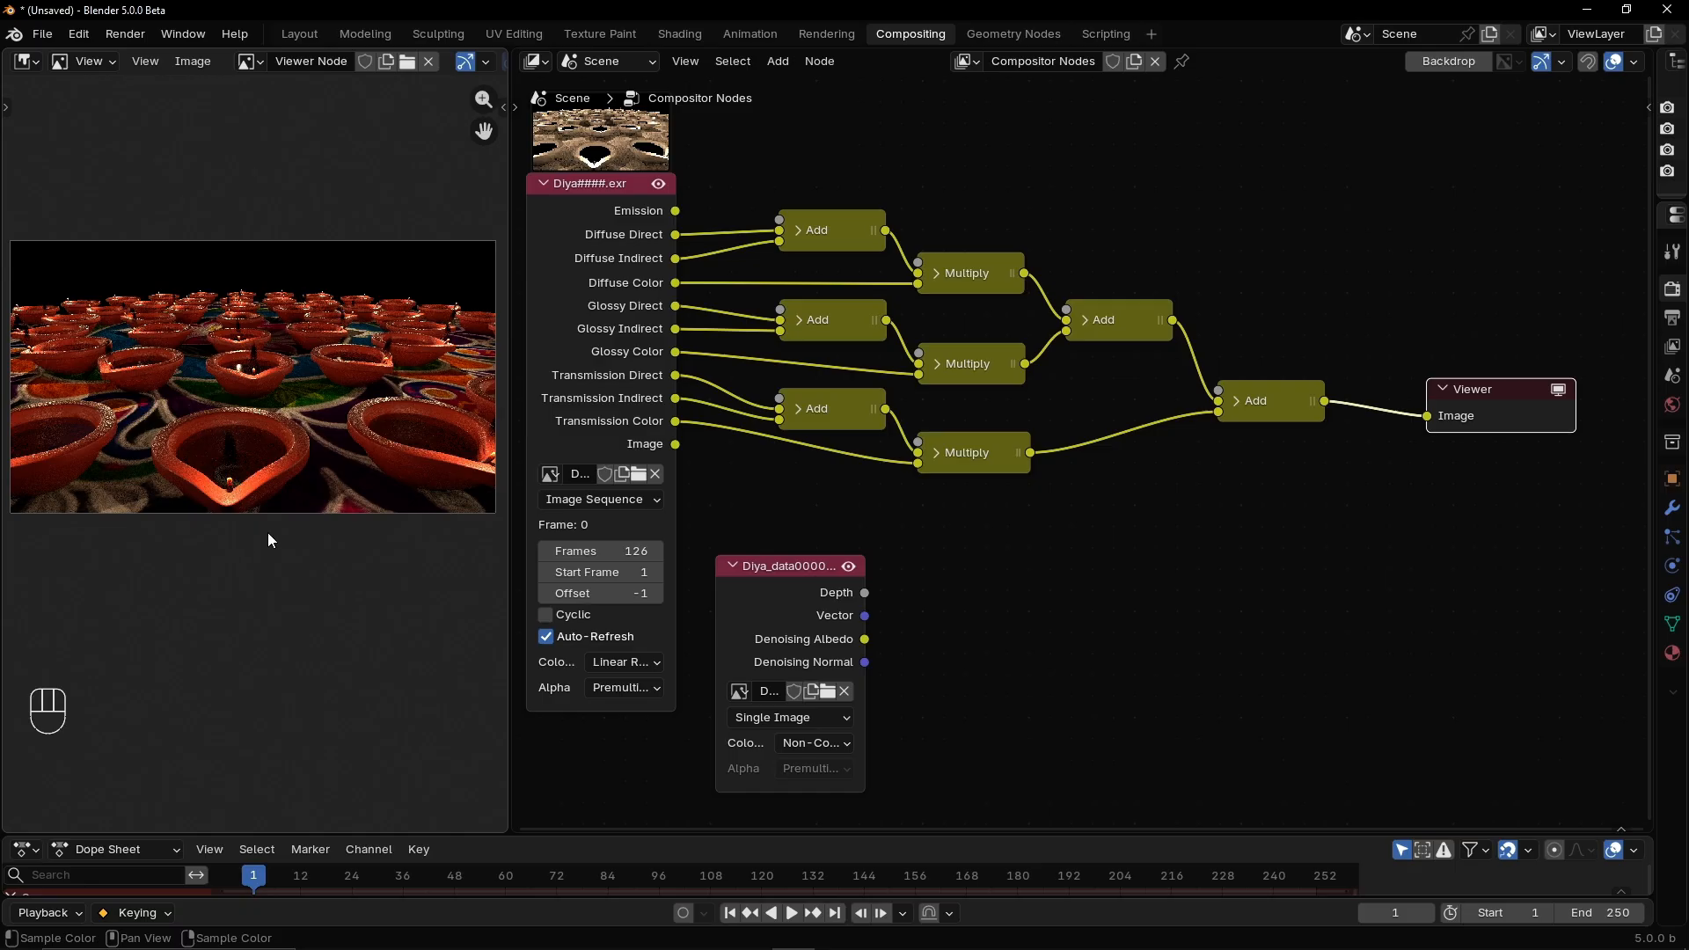
left_click(627, 266, "ctrl+shift")
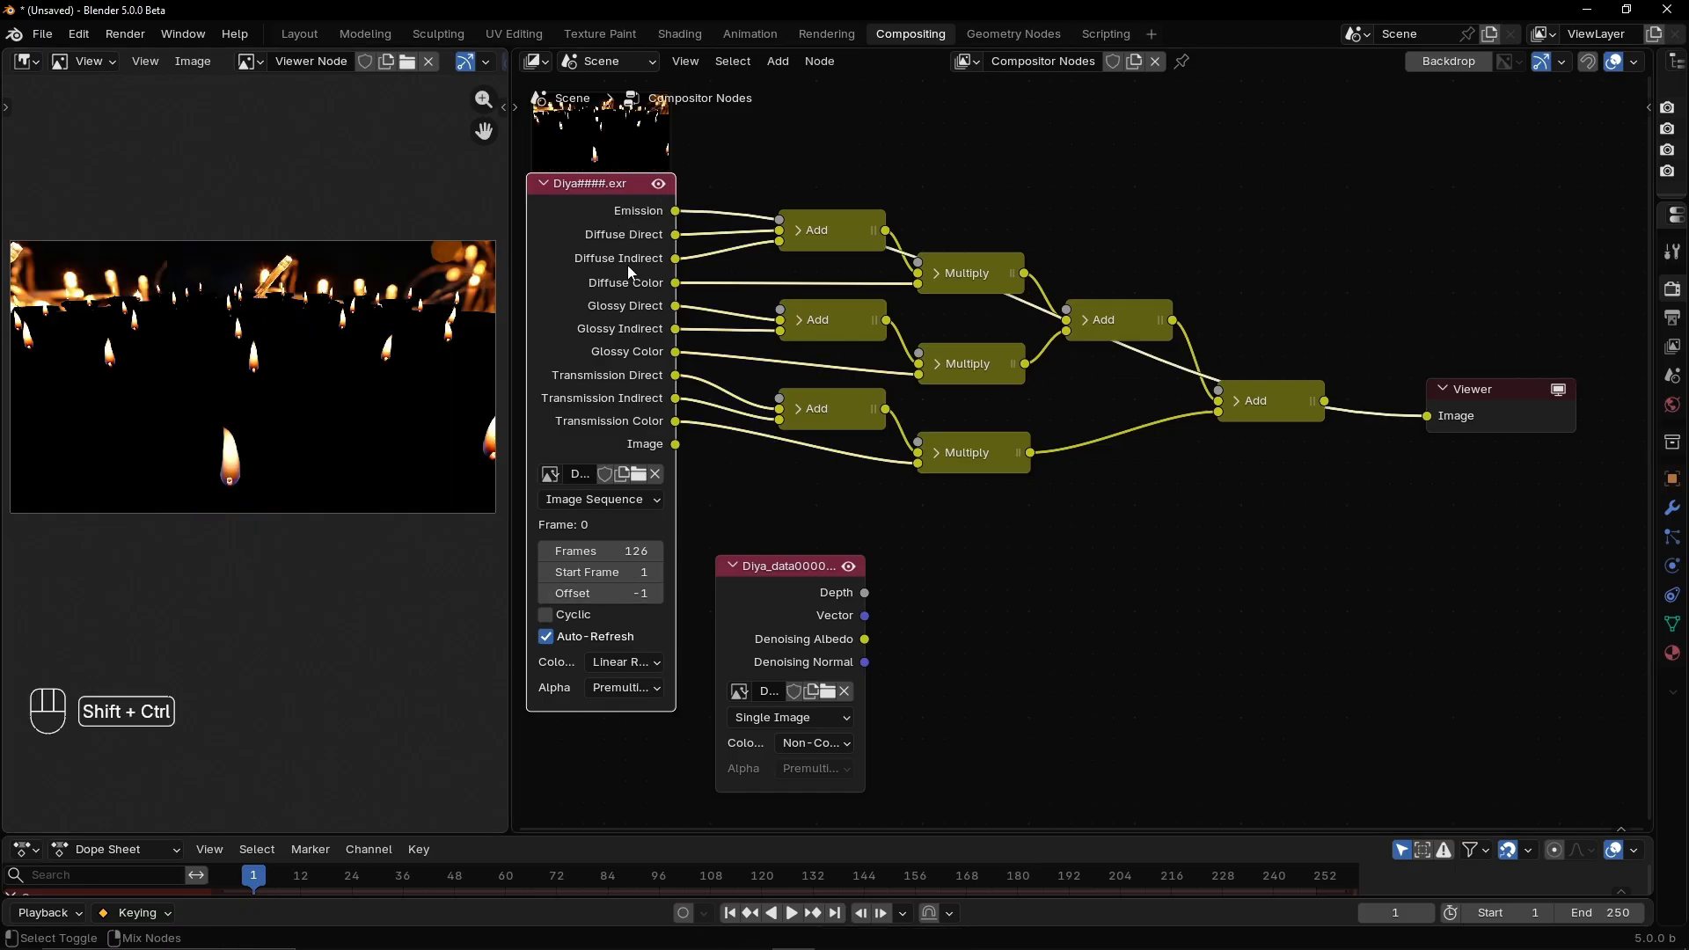
left_click_drag(1471, 420, 1433, 192)
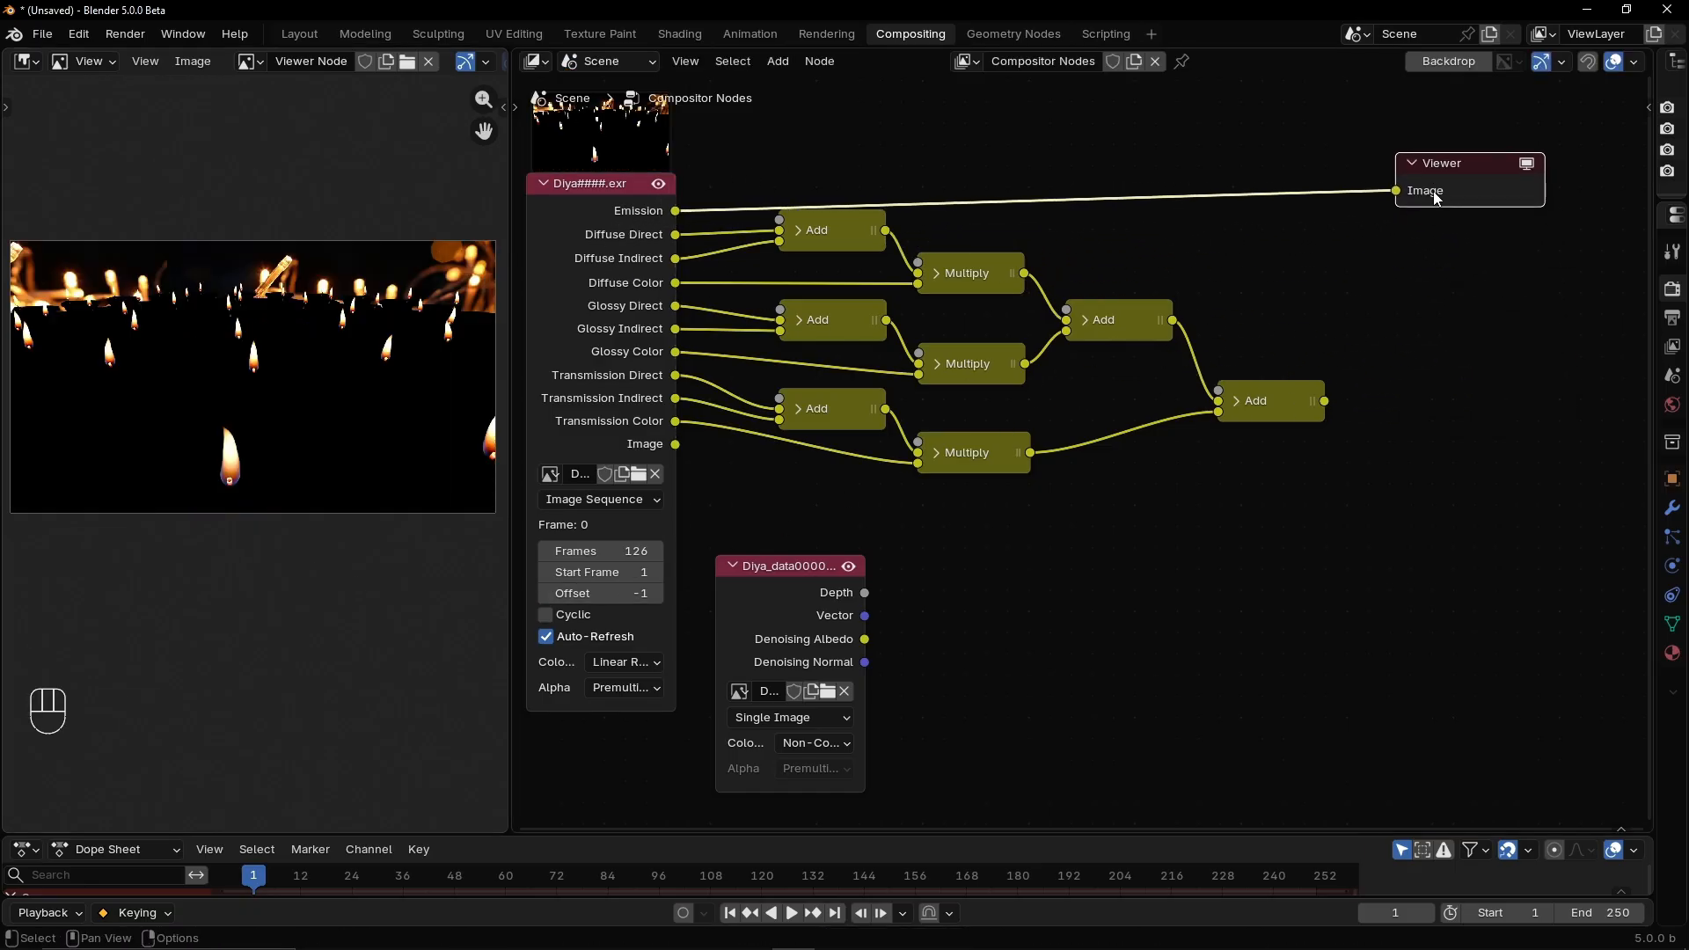
Duplicate the final Add node, combine Emission with the summed passes in it, and preview the result in the Viewer
left_click(1259, 409)
key("shift+d")
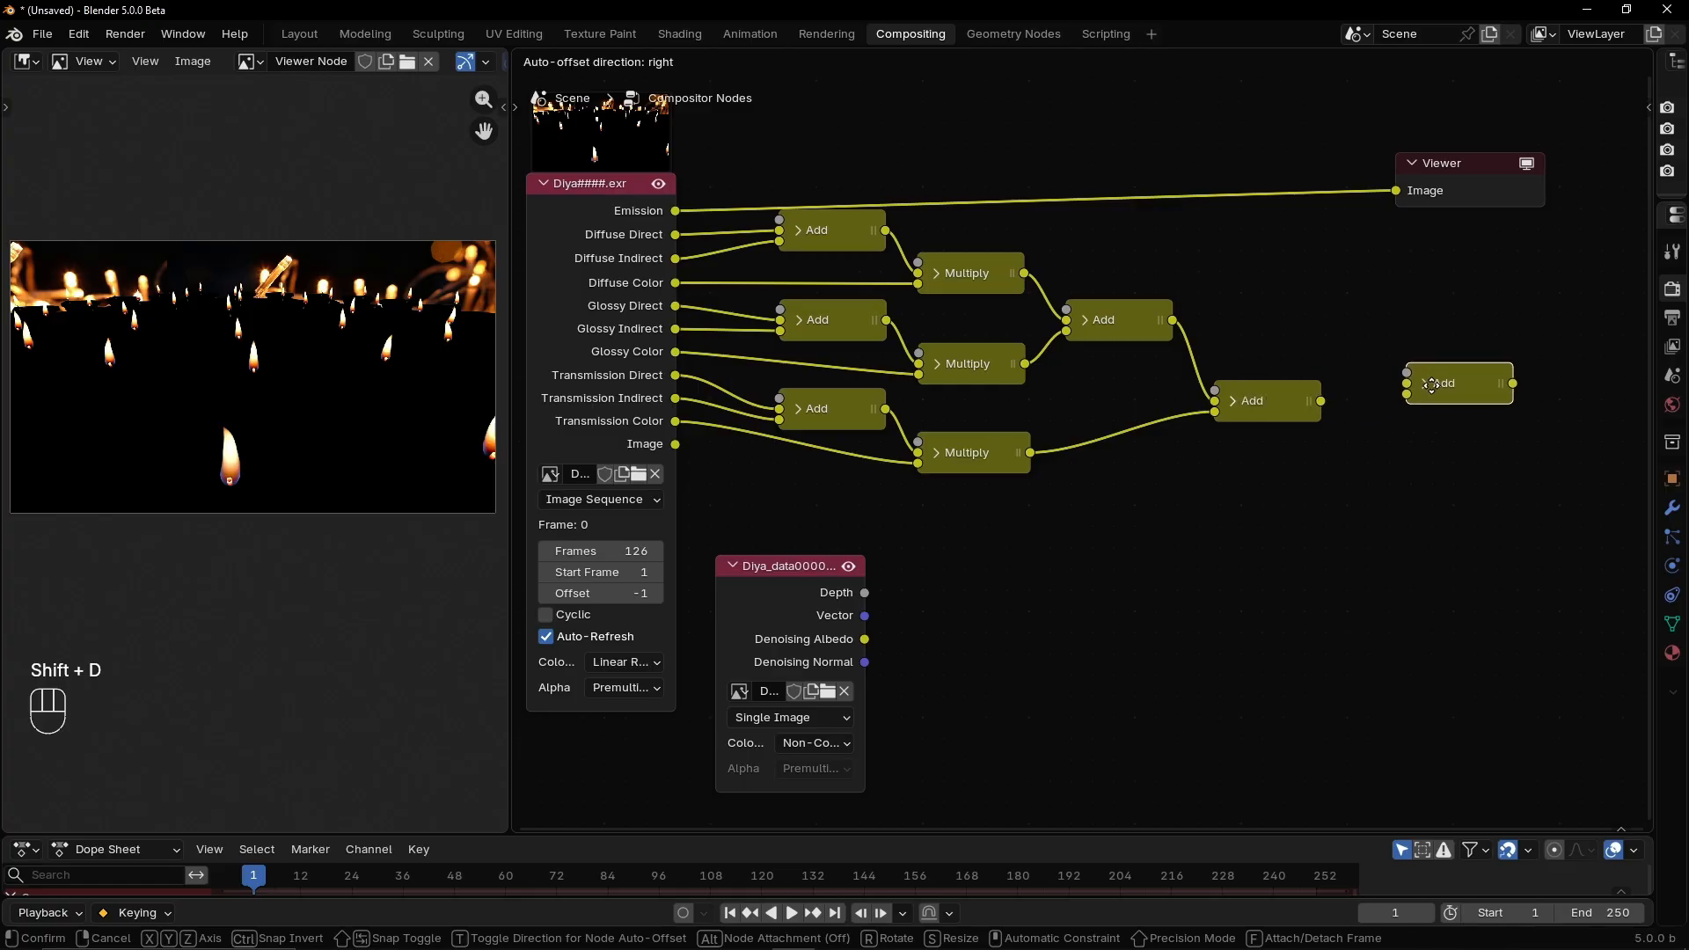
left_click(1464, 381)
left_click_drag(676, 211, 1409, 396)
left_click(1454, 385, "ctrl+shift")
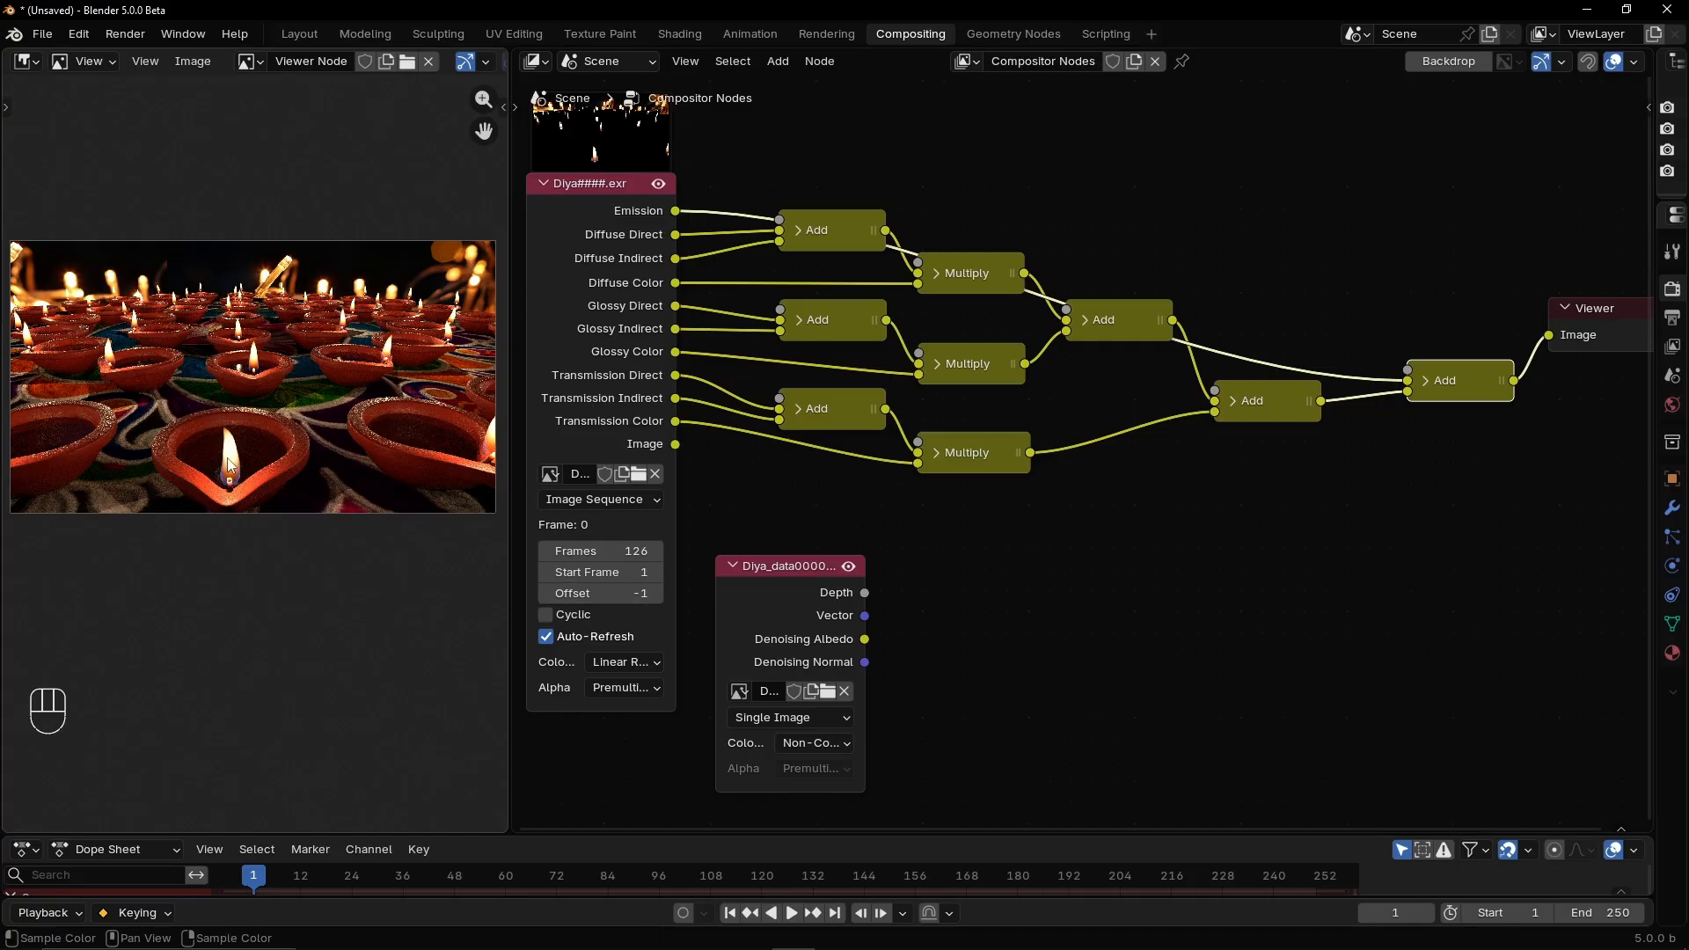
left_click_drag(1453, 383, 1411, 341)
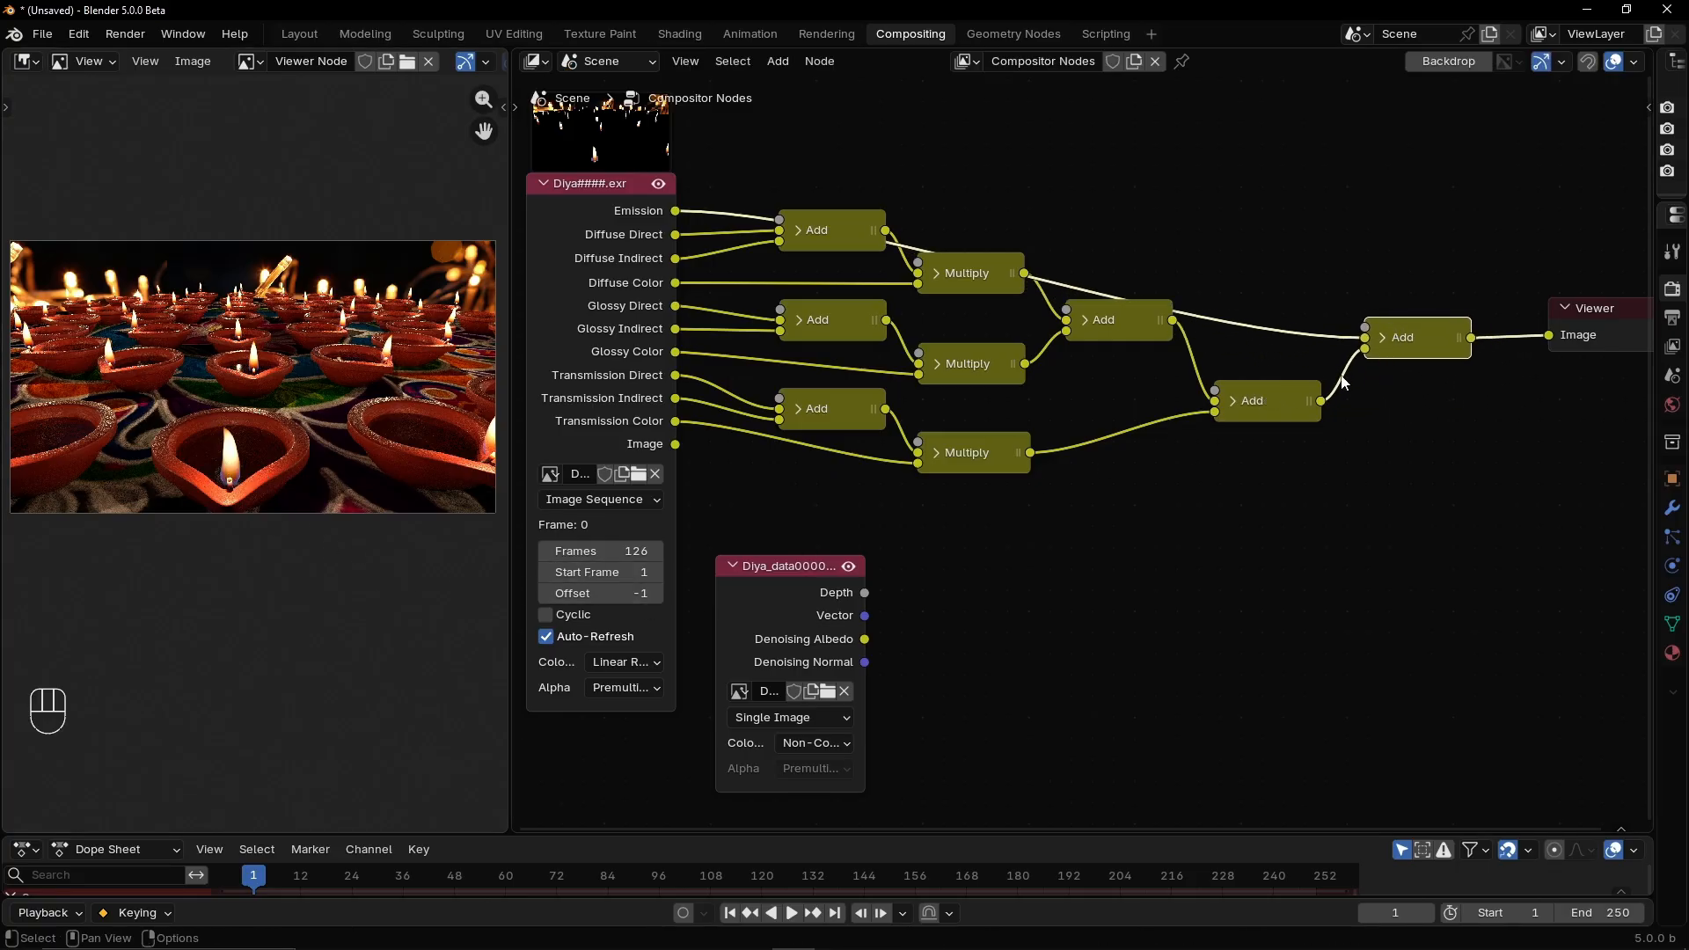
Compare the original Image pass with the rebuilt Add result in the Viewer, ending on the Add result
left_click_drag(1585, 335, 1514, 580)
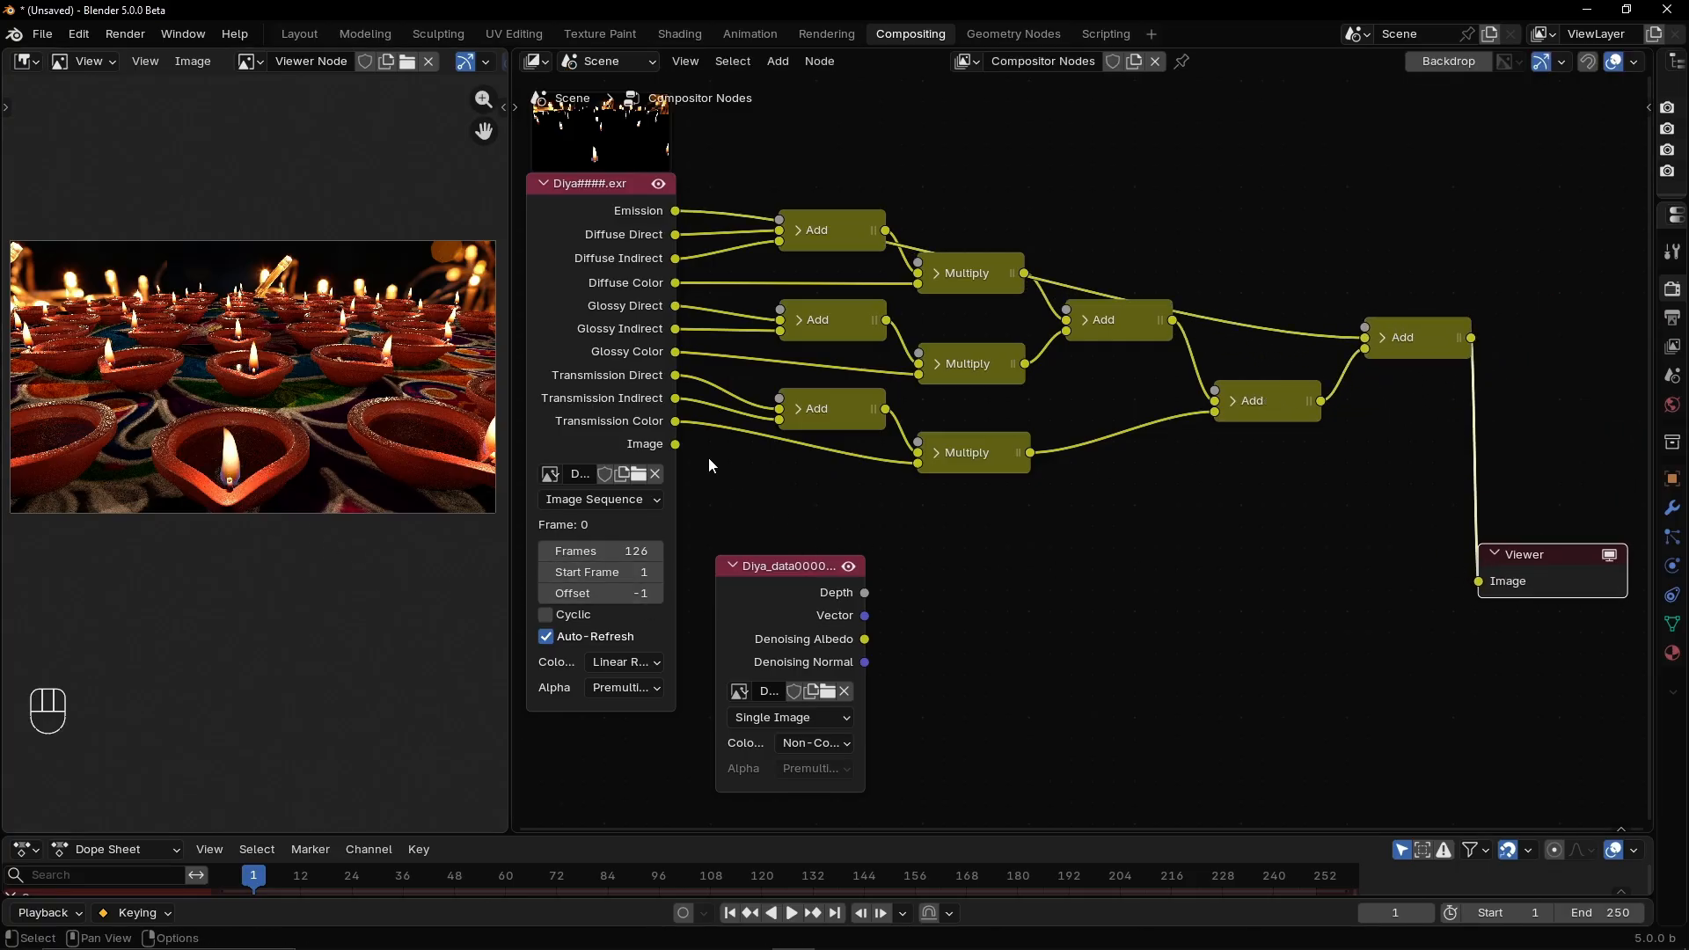
left_click_drag(675, 445, 1478, 582)
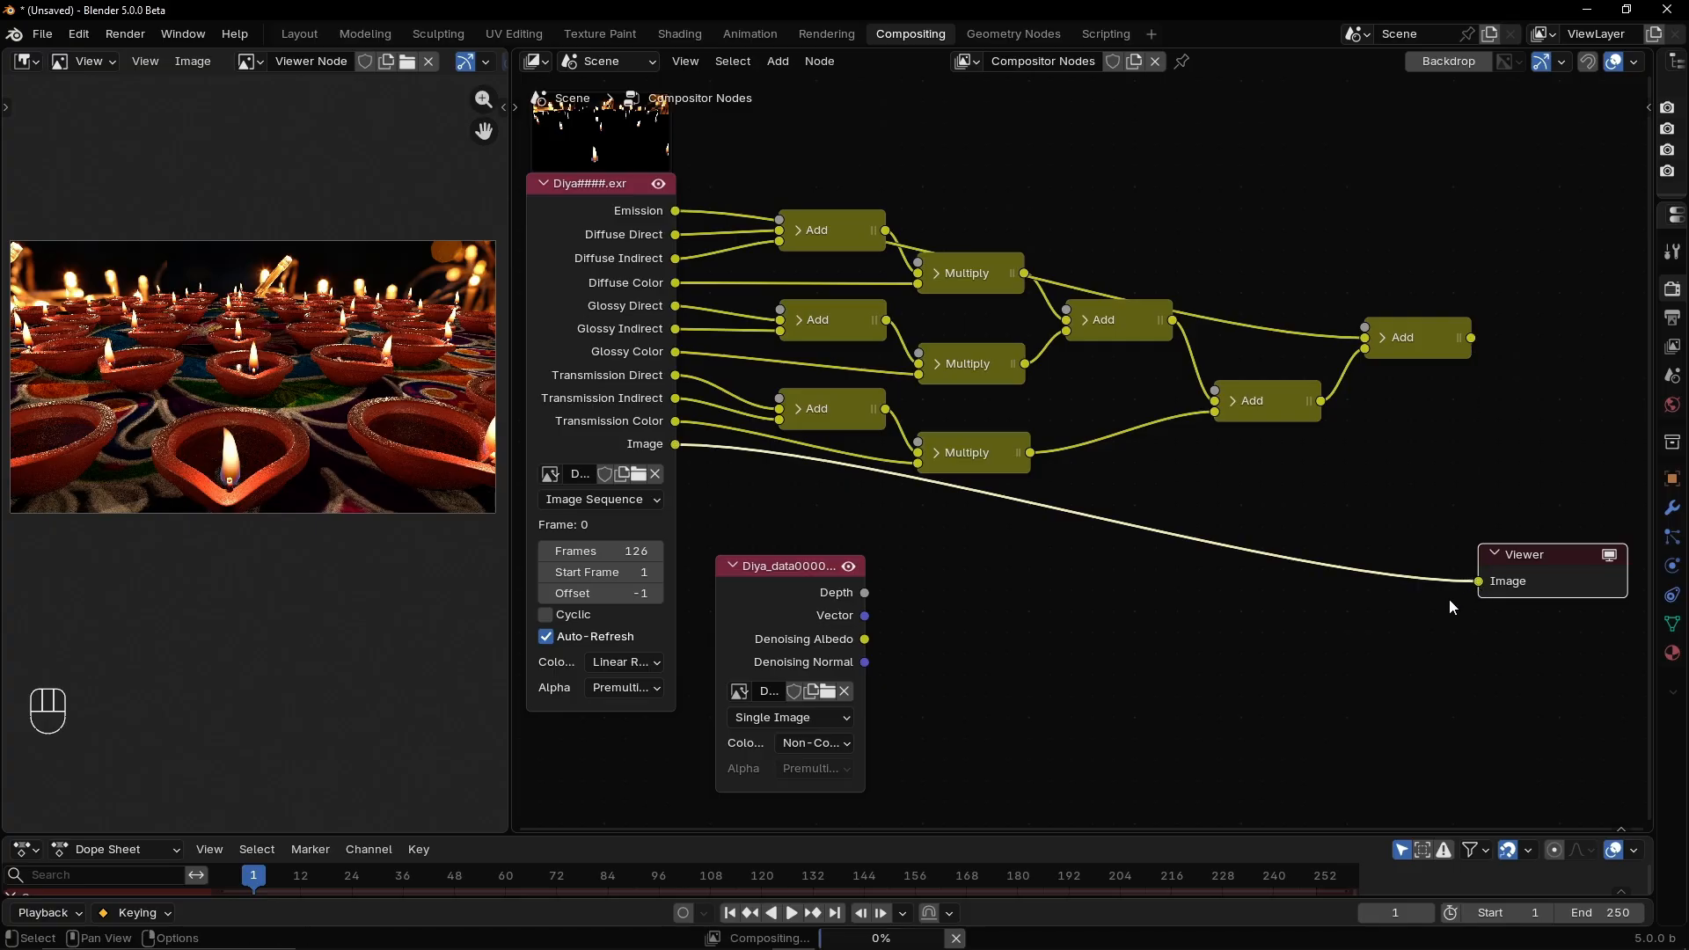
left_click_drag(1472, 339, 1605, 324)
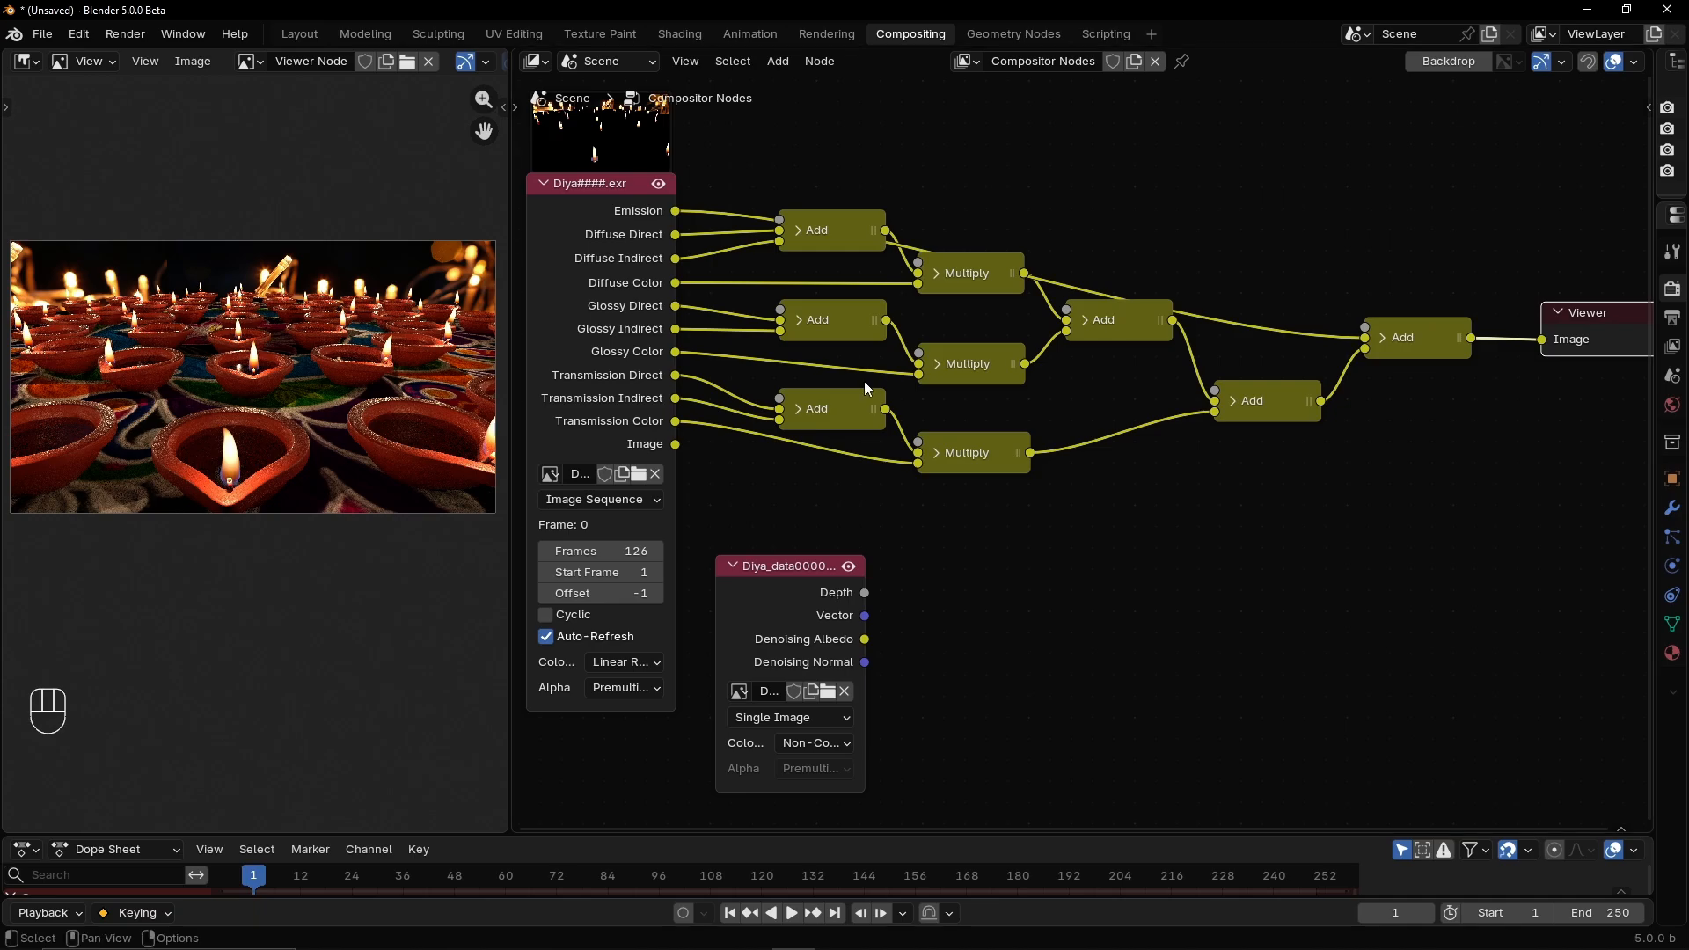
Move the Diya####.exr node away from the Add and Multiply nodes to make room after its outputs
middle_click_drag(412, 486, 365, 316, "ctrl+alt")
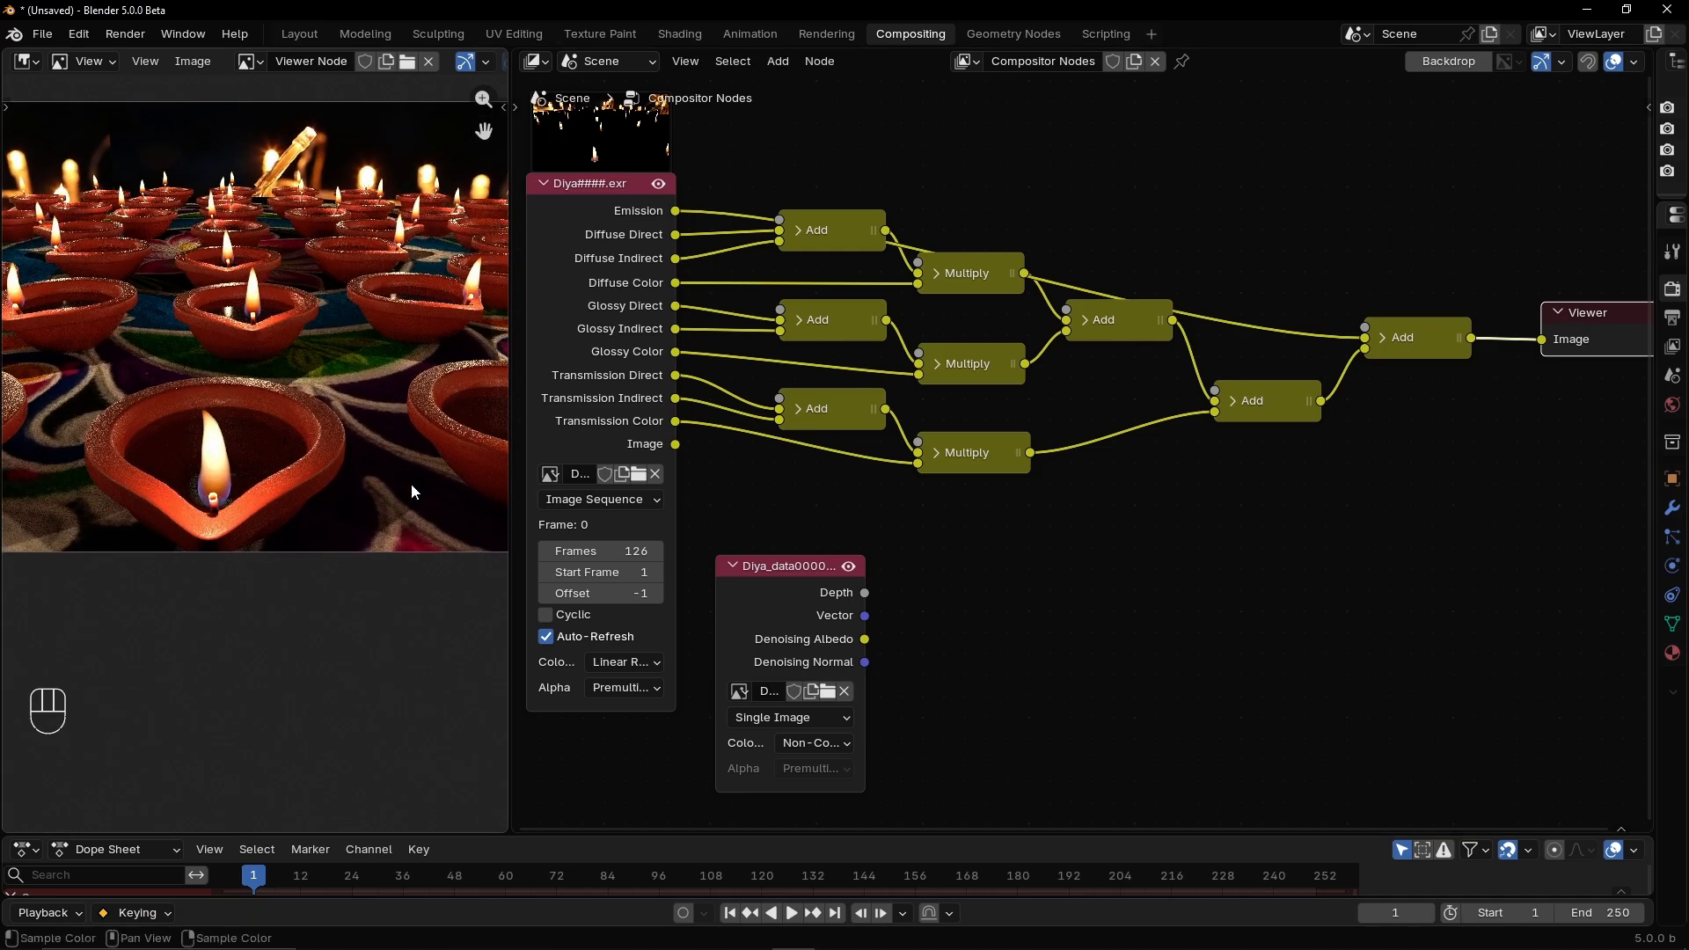
middle_click_drag(849, 475, 831, 339, "ctrl+alt")
middle_click_drag(765, 393, 1178, 484, "alt+shift")
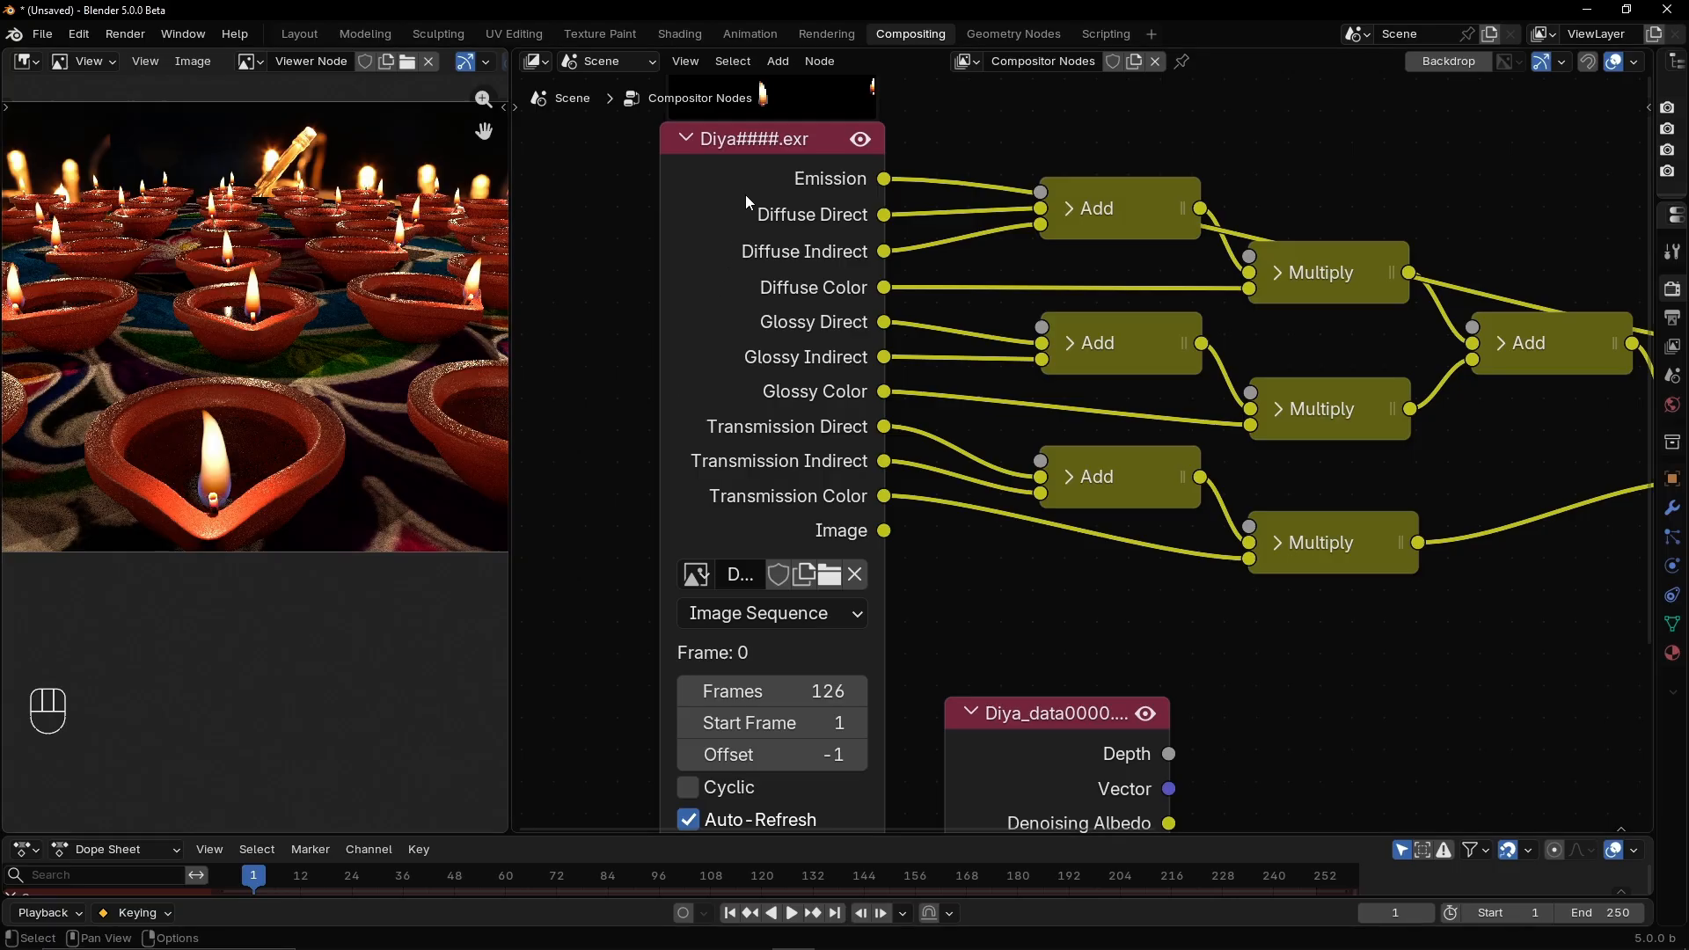
left_click_drag(763, 217, 669, 238)
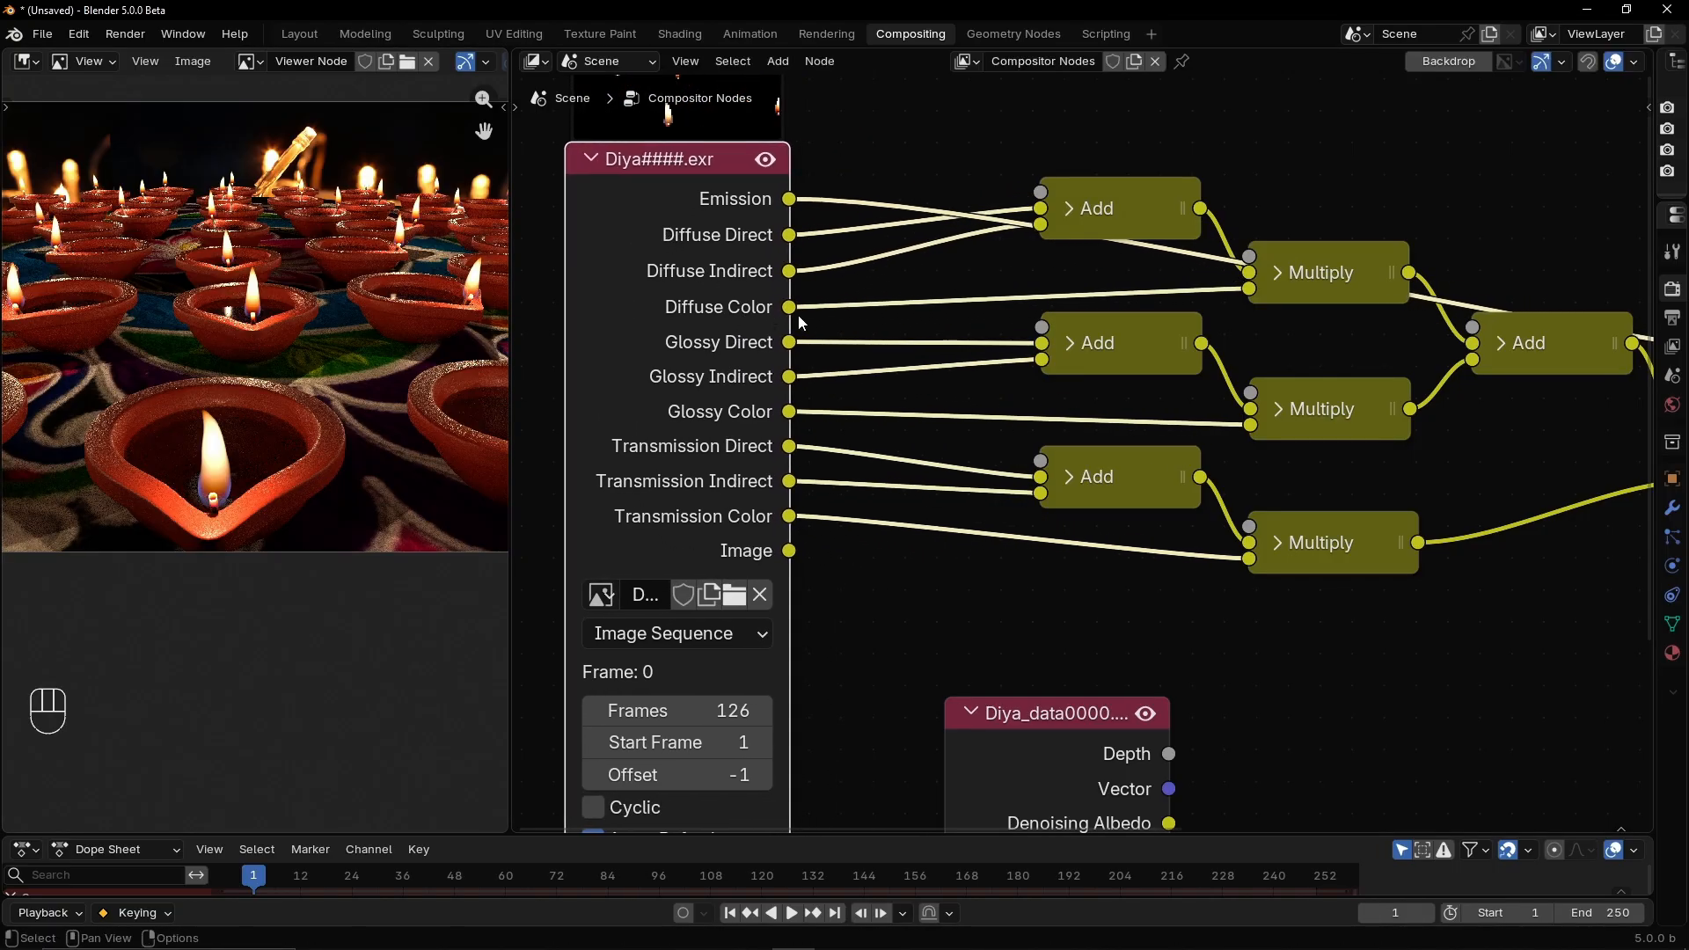
Insert a Hue/Saturation/Value node on the link between Diffuse Color and the diffuse Multiply node
key("shift+a")
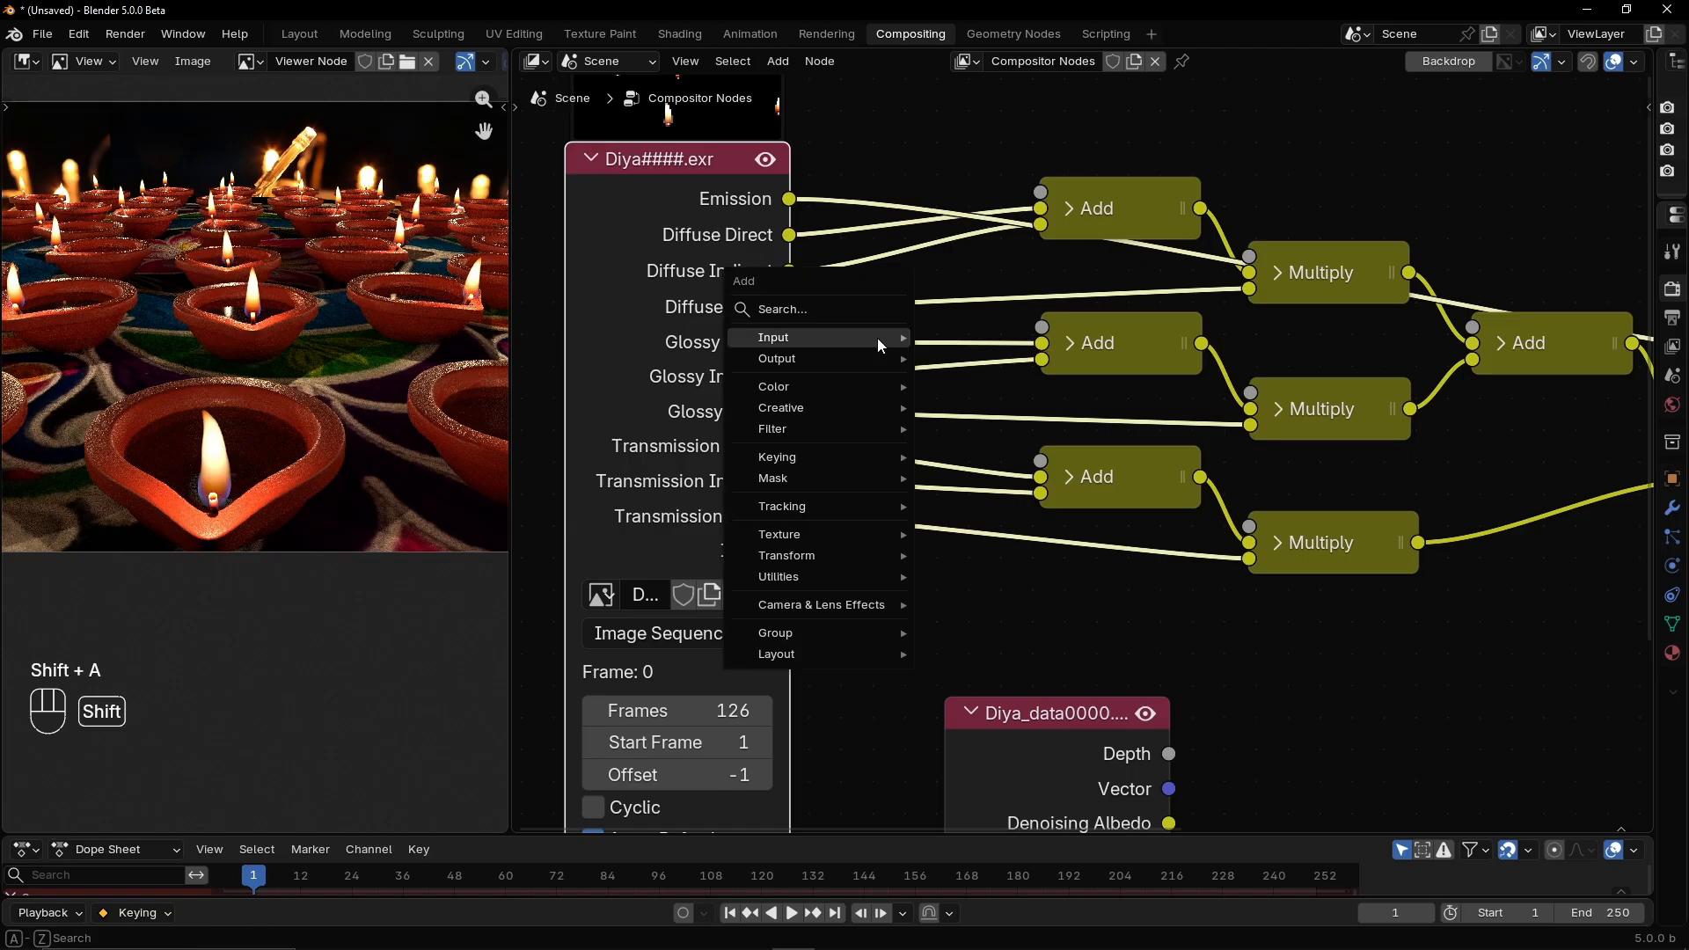
left_click(852, 312)
type("hu")
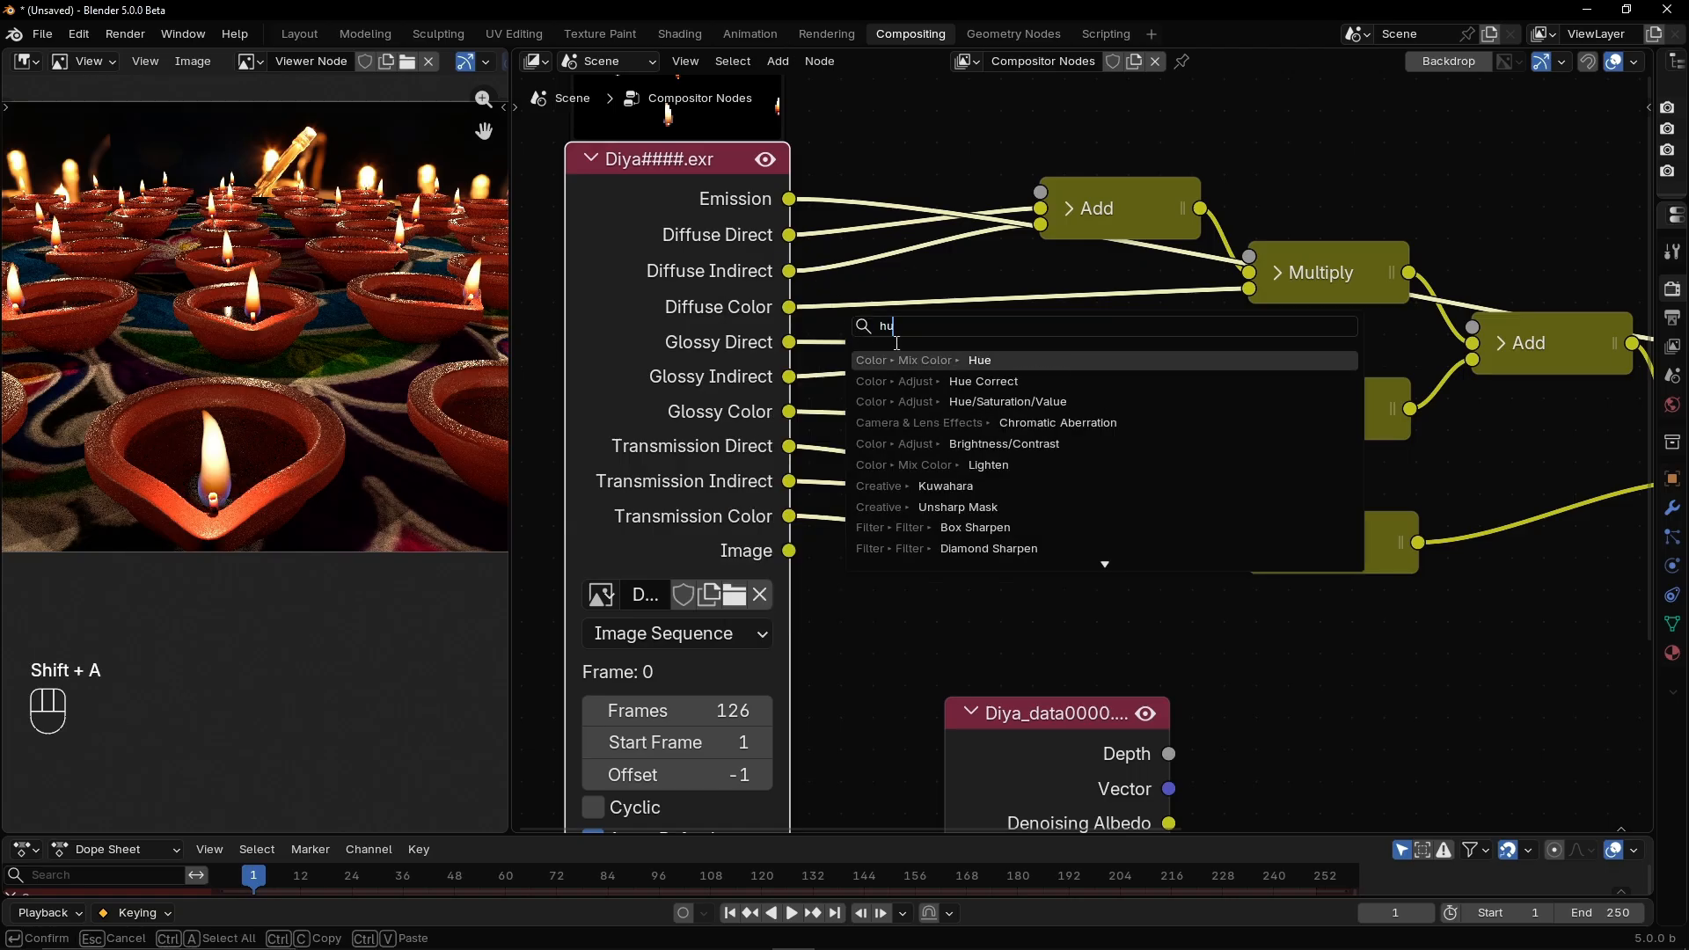
left_click(1018, 402)
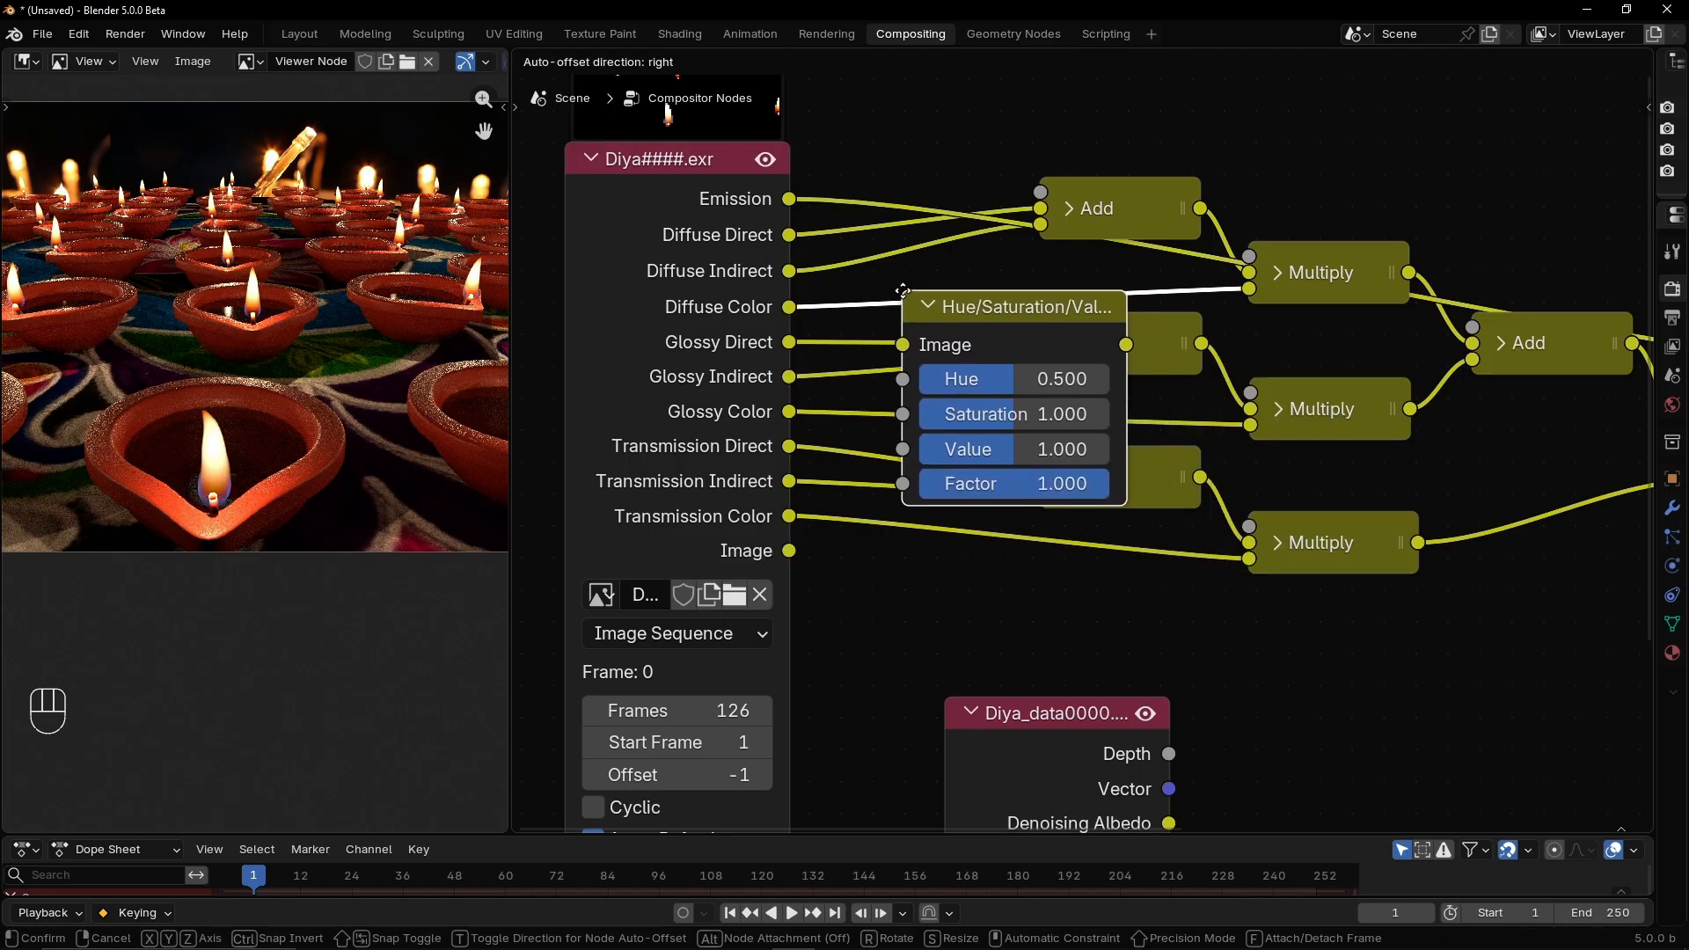
left_click(895, 264)
Set the Hue/Saturation/Value node's hue to 0.528 and saturation to 1.070, and collapse the node
left_click(988, 357)
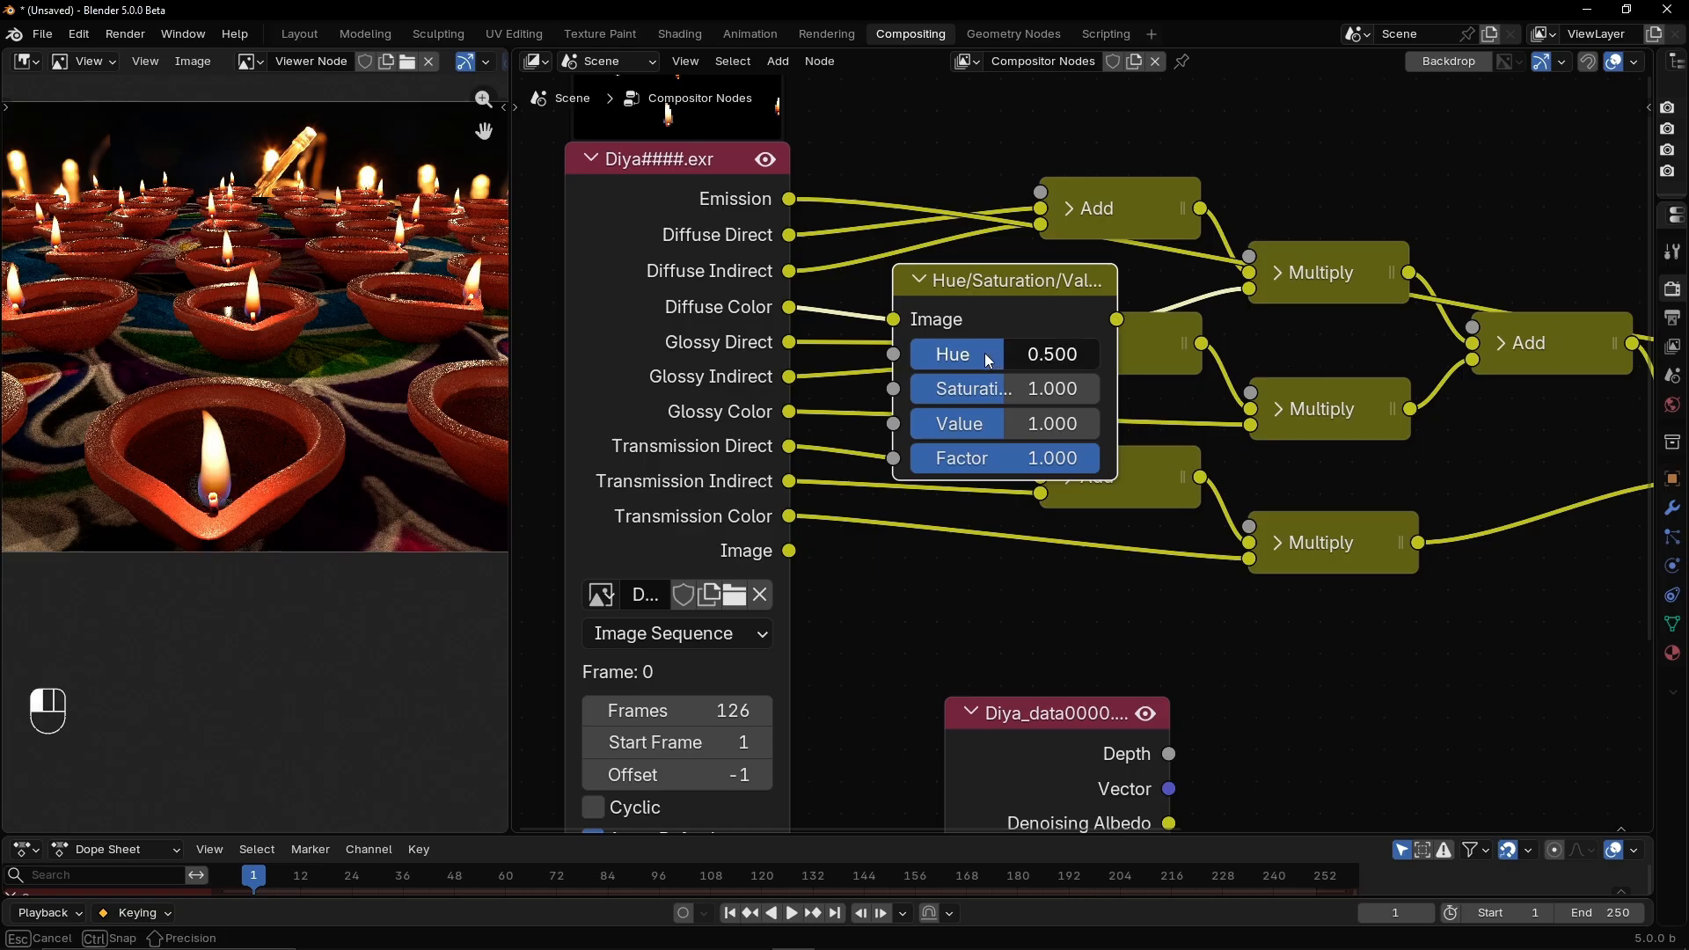
mouse_move(986, 355)
left_mouse_down()
mouse_move(962, 355)
mouse_move(1005, 354)
mouse_move(984, 352)
left_mouse_up()
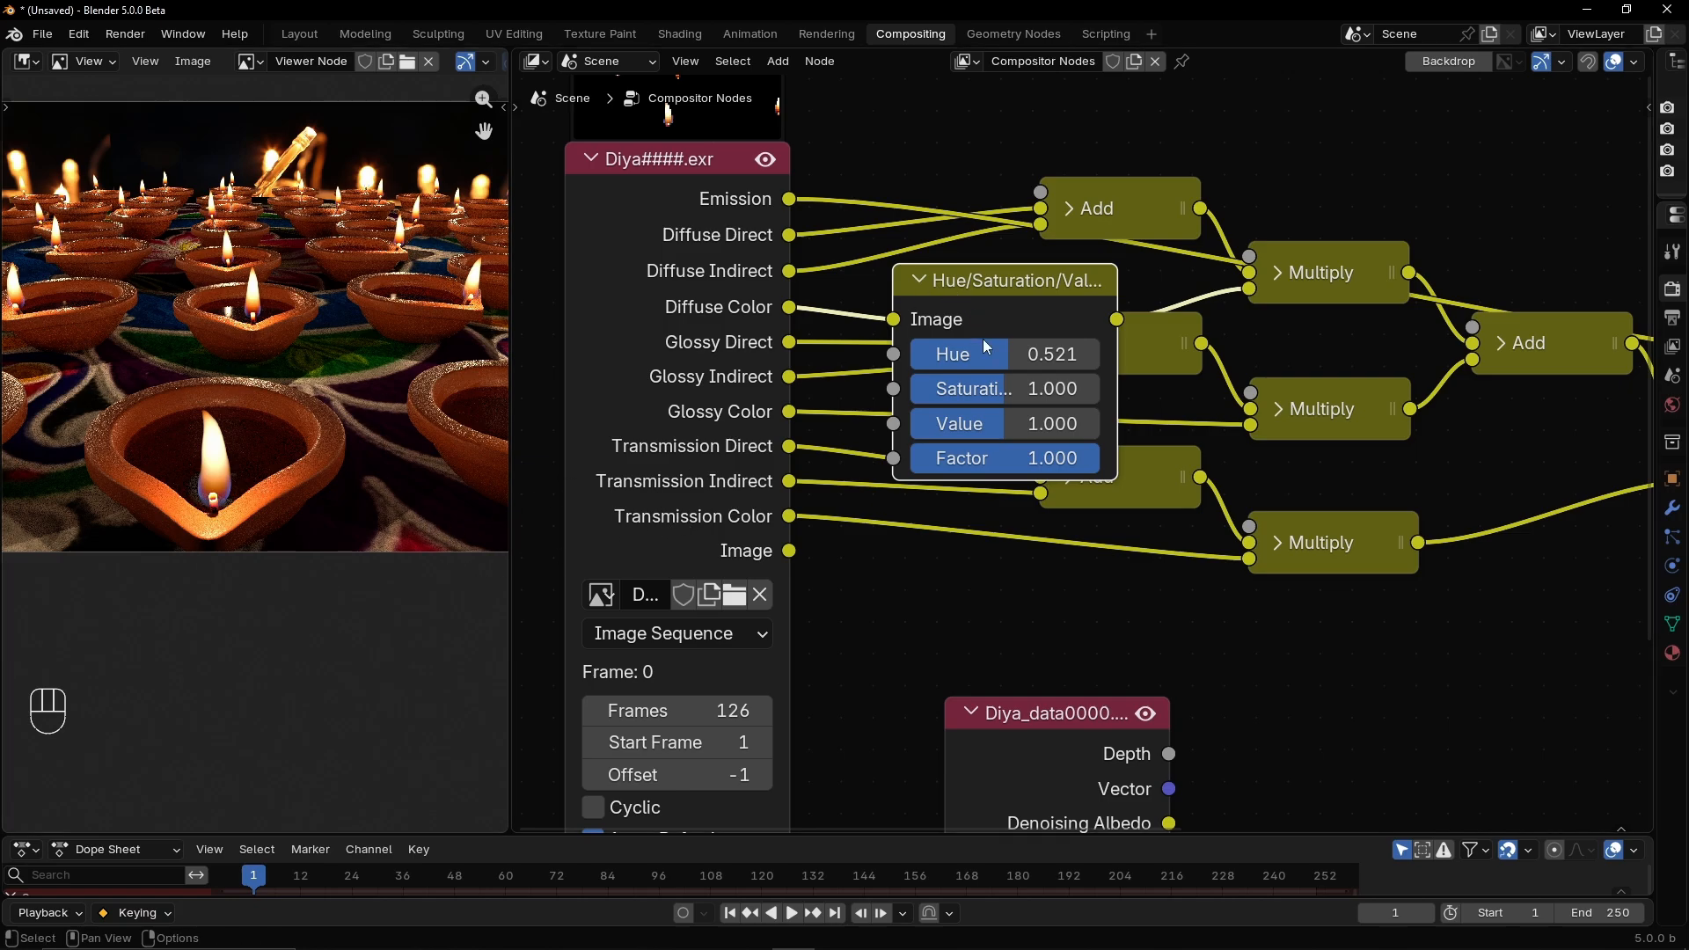
left_click_drag(992, 355, 987, 414)
mouse_move(983, 298)
left_mouse_down()
mouse_move(983, 355)
mouse_move(999, 316)
left_mouse_up()
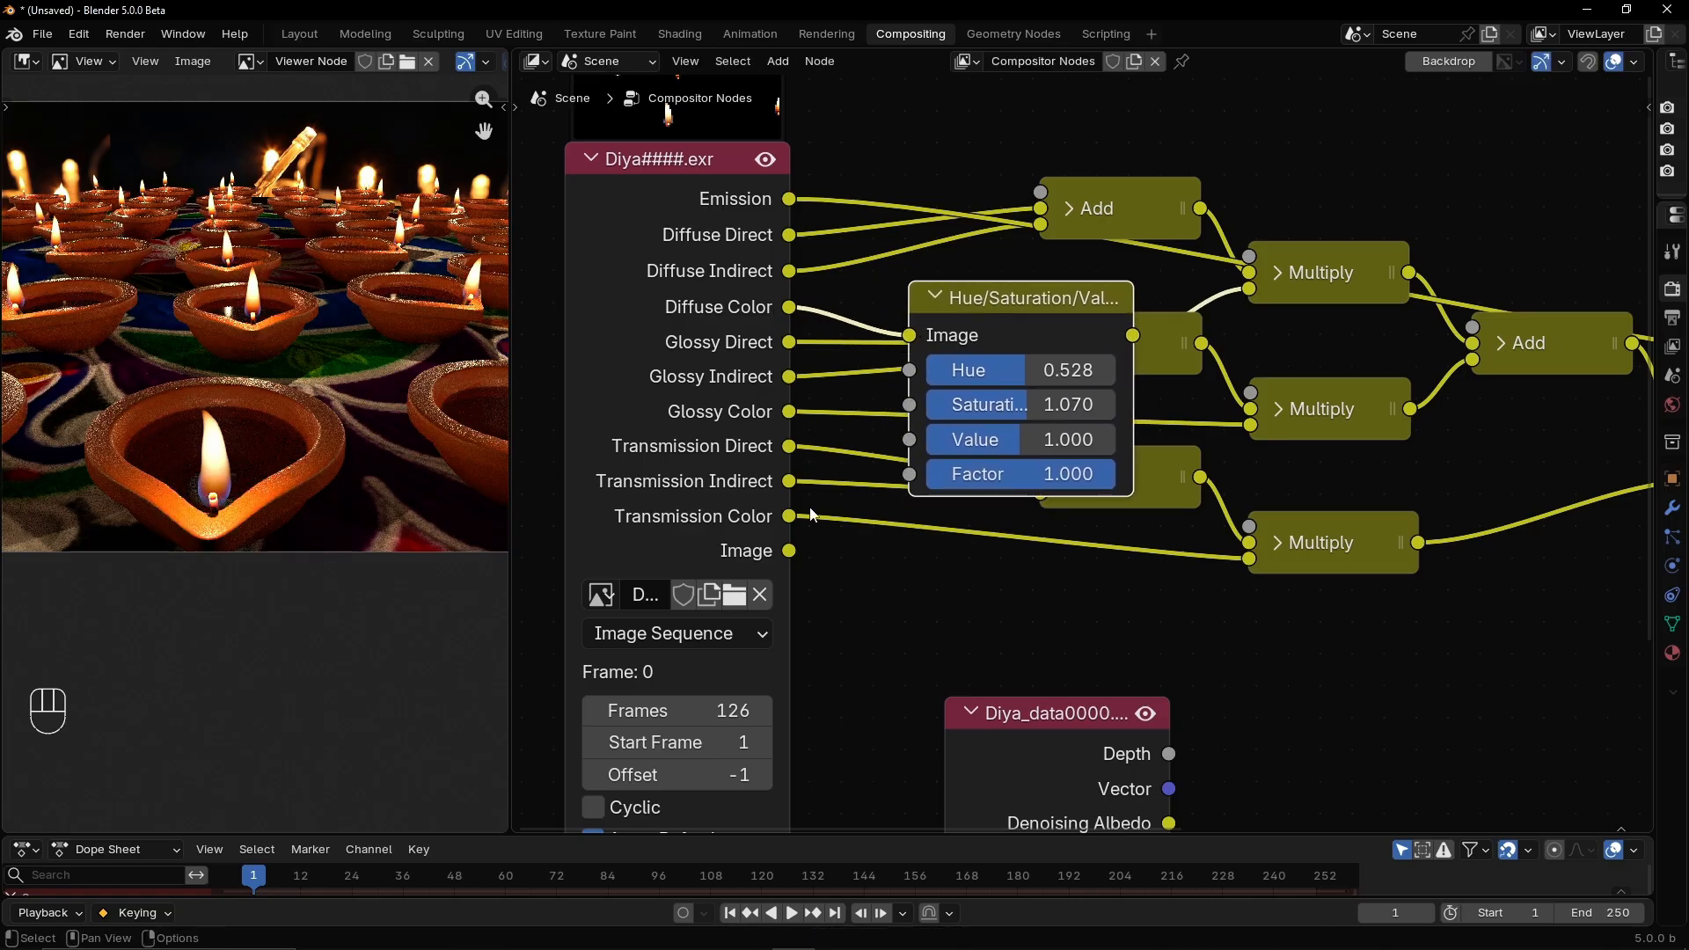
left_click(936, 299)
mouse_move(1003, 299)
left_mouse_down()
mouse_move(983, 315)
mouse_move(991, 339)
mouse_move(1007, 320)
left_mouse_up()
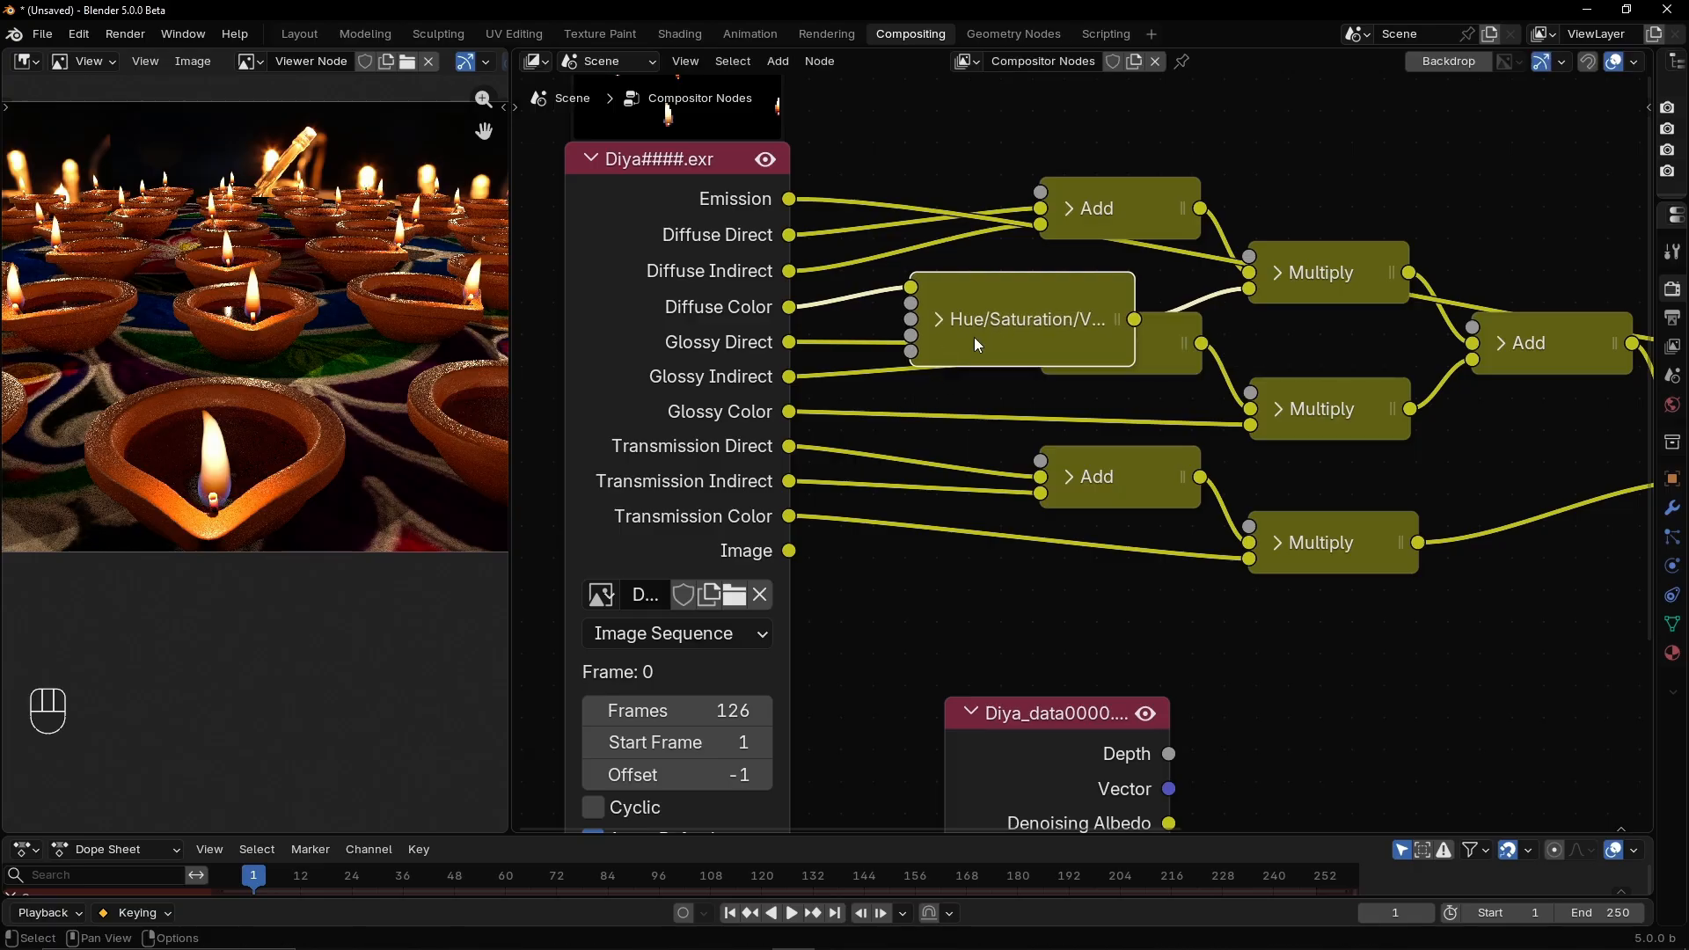
Undo a plain deletion of the Hue/Saturation/Value node and dissolve it so Diffuse Color reconnects to the Multiply node
key("x")
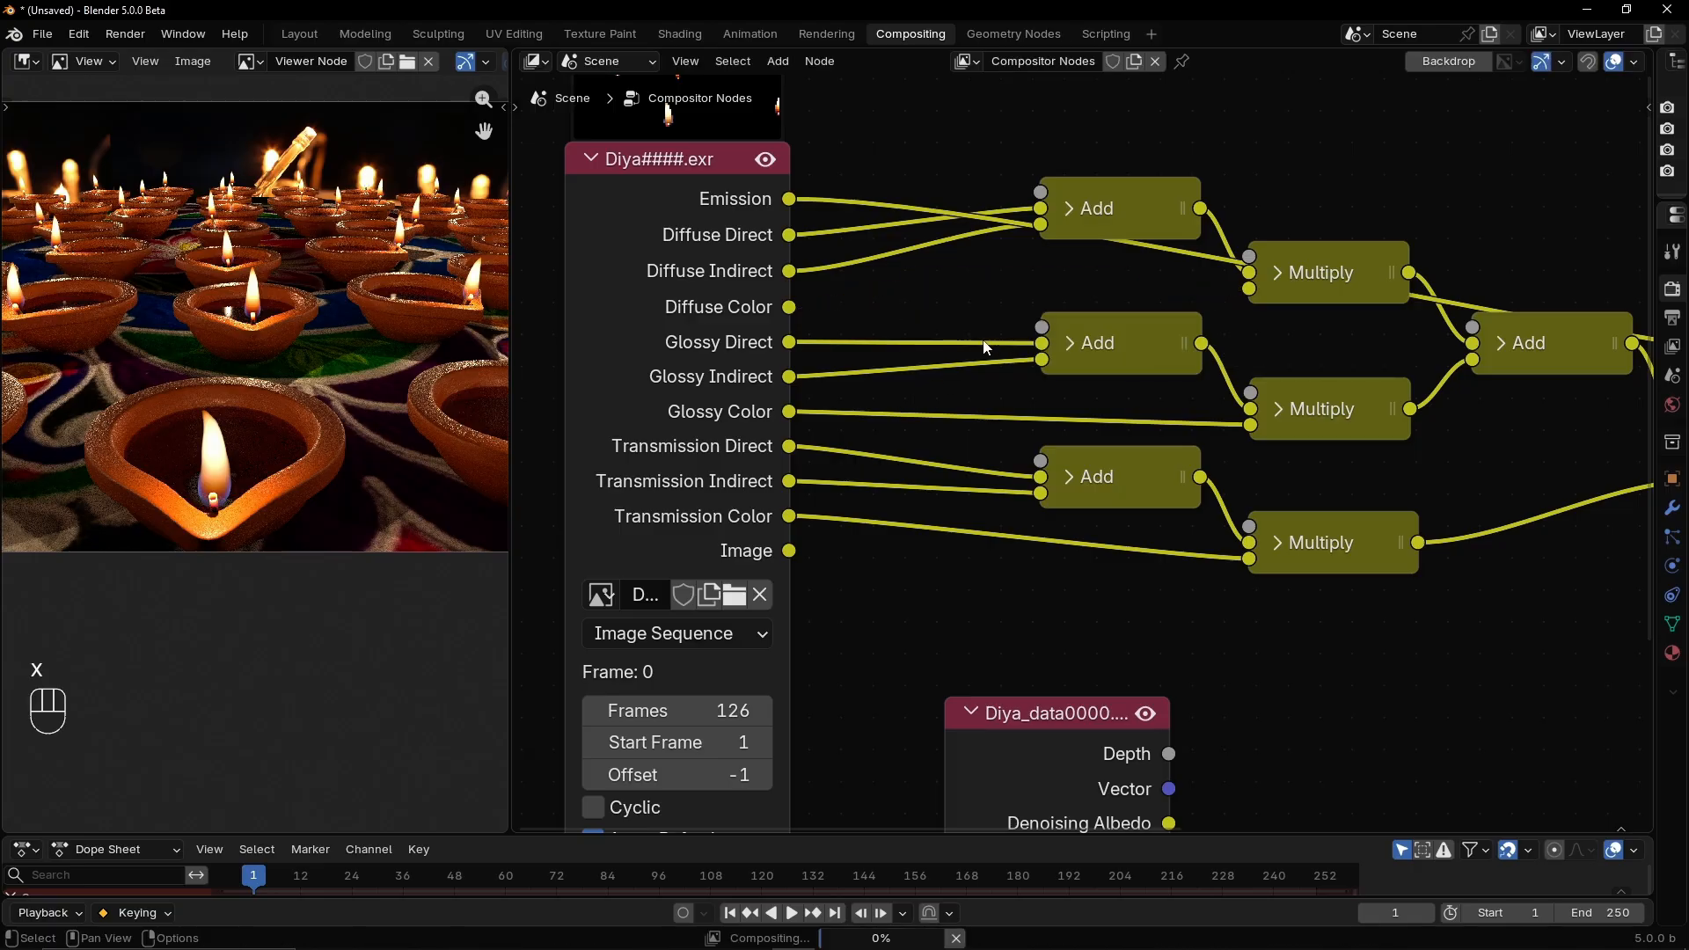
key("ctrl+z")
left_click_drag(1015, 334, 983, 333)
key("ctrl+x")
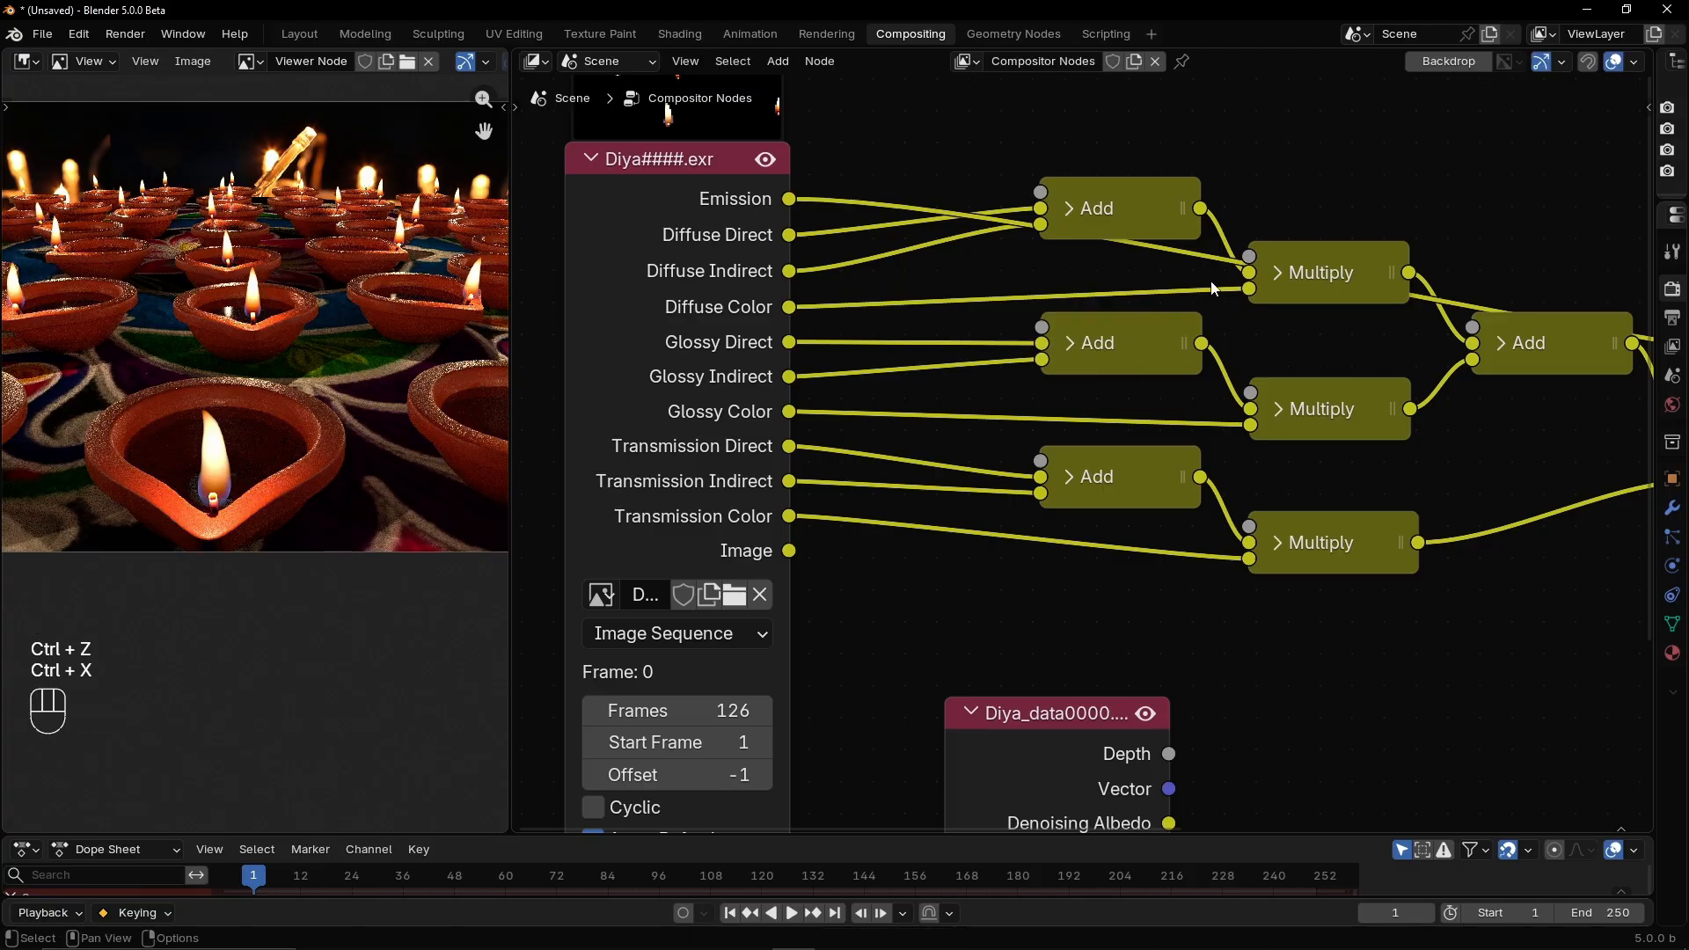
Nudge the diffuse Add node slightly, and combine all the Add and Multiply nodes into one node group
mouse_move(1116, 211)
left_mouse_down()
mouse_move(1021, 186)
mouse_move(1104, 212)
left_mouse_up()
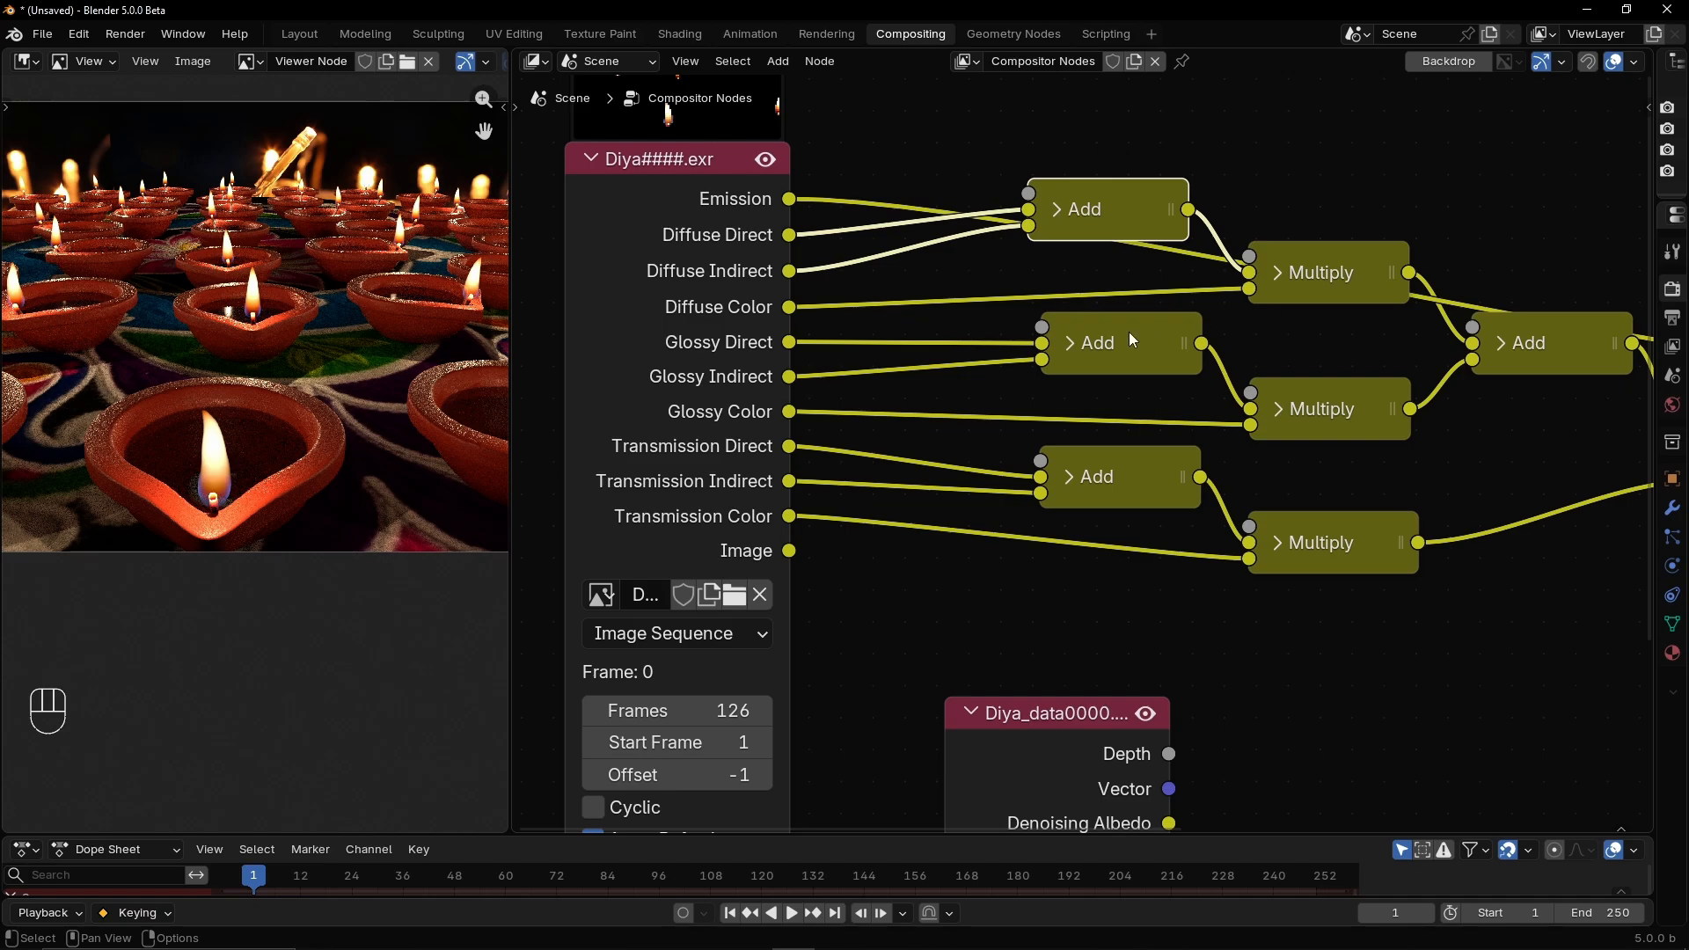
middle_click_drag(1246, 304, 1028, 421, "ctrl+alt")
middle_click_drag(1161, 407, 976, 371, "alt+shift")
left_click_drag(835, 193, 1406, 519)
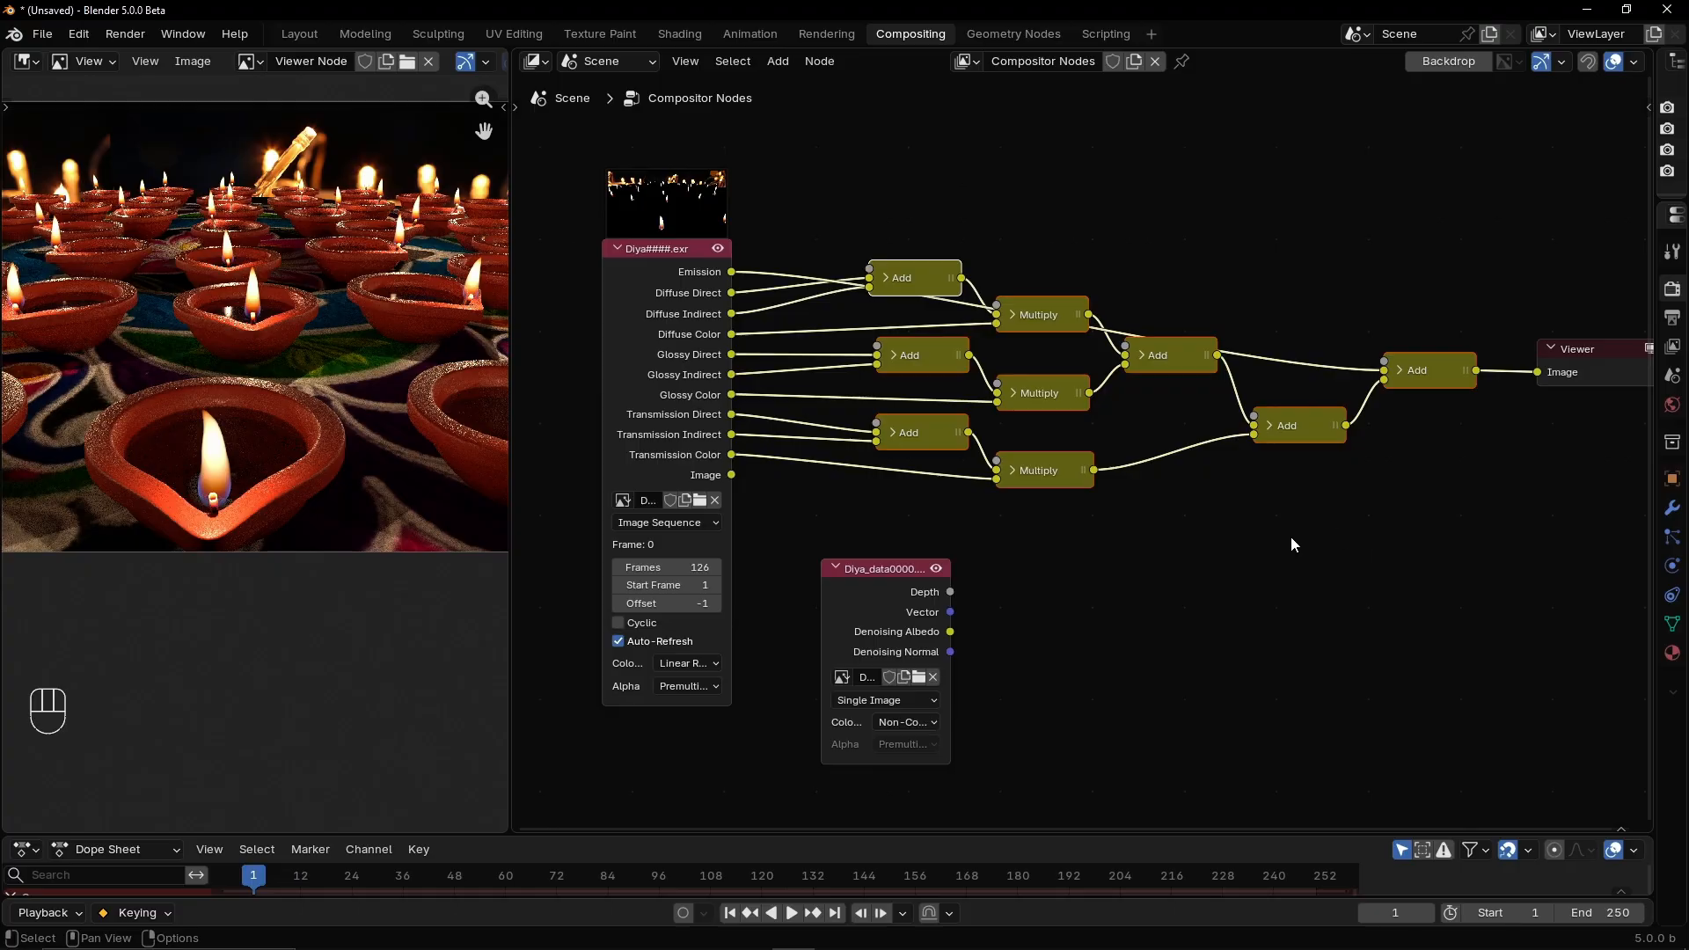
key("ctrl+g")
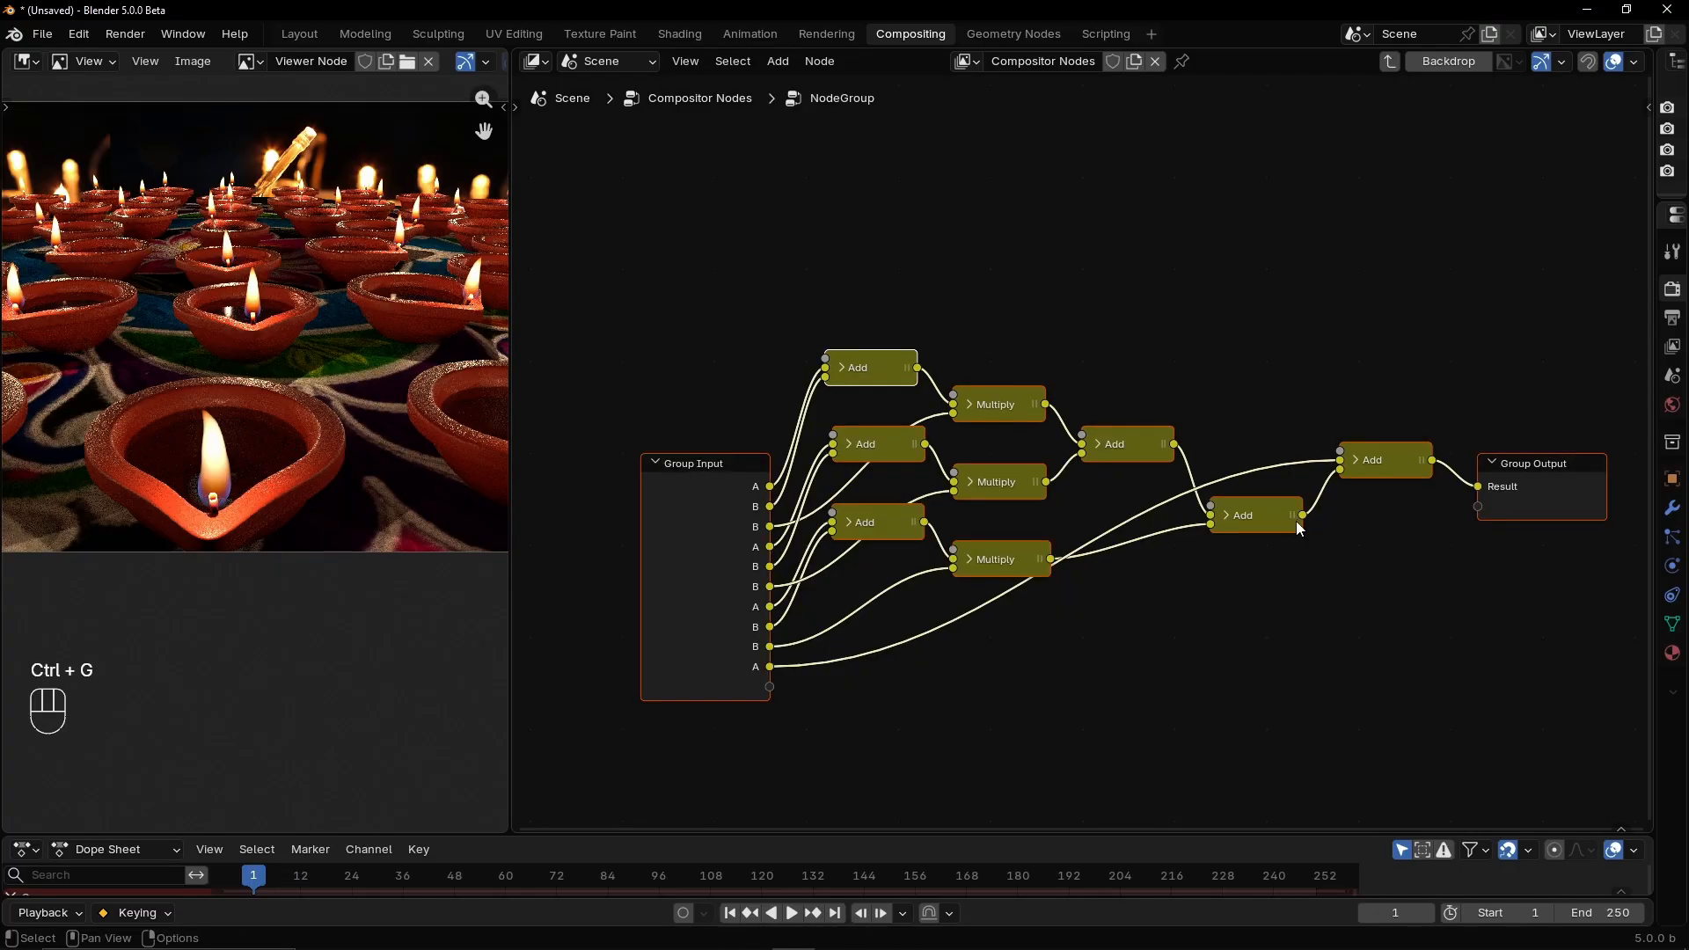
Exit the new node group, move its node closer to the Diya image sequence node, and rename it Multipass composite
key("Tab")
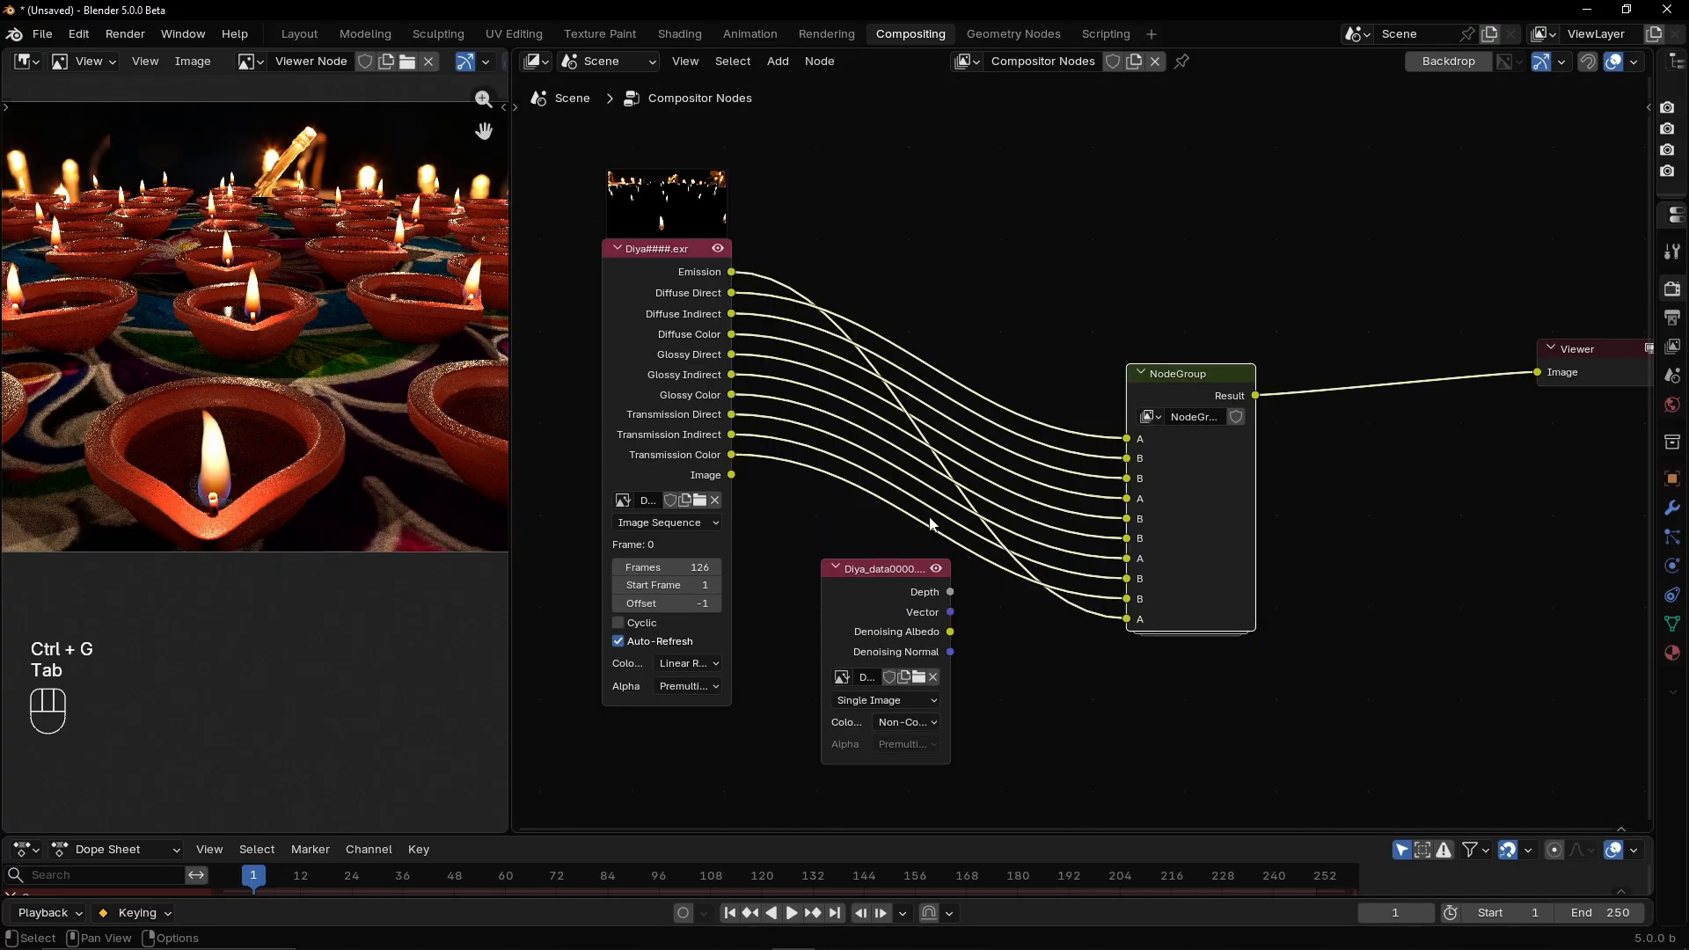
left_click_drag(1182, 378, 897, 265)
left_click(915, 299)
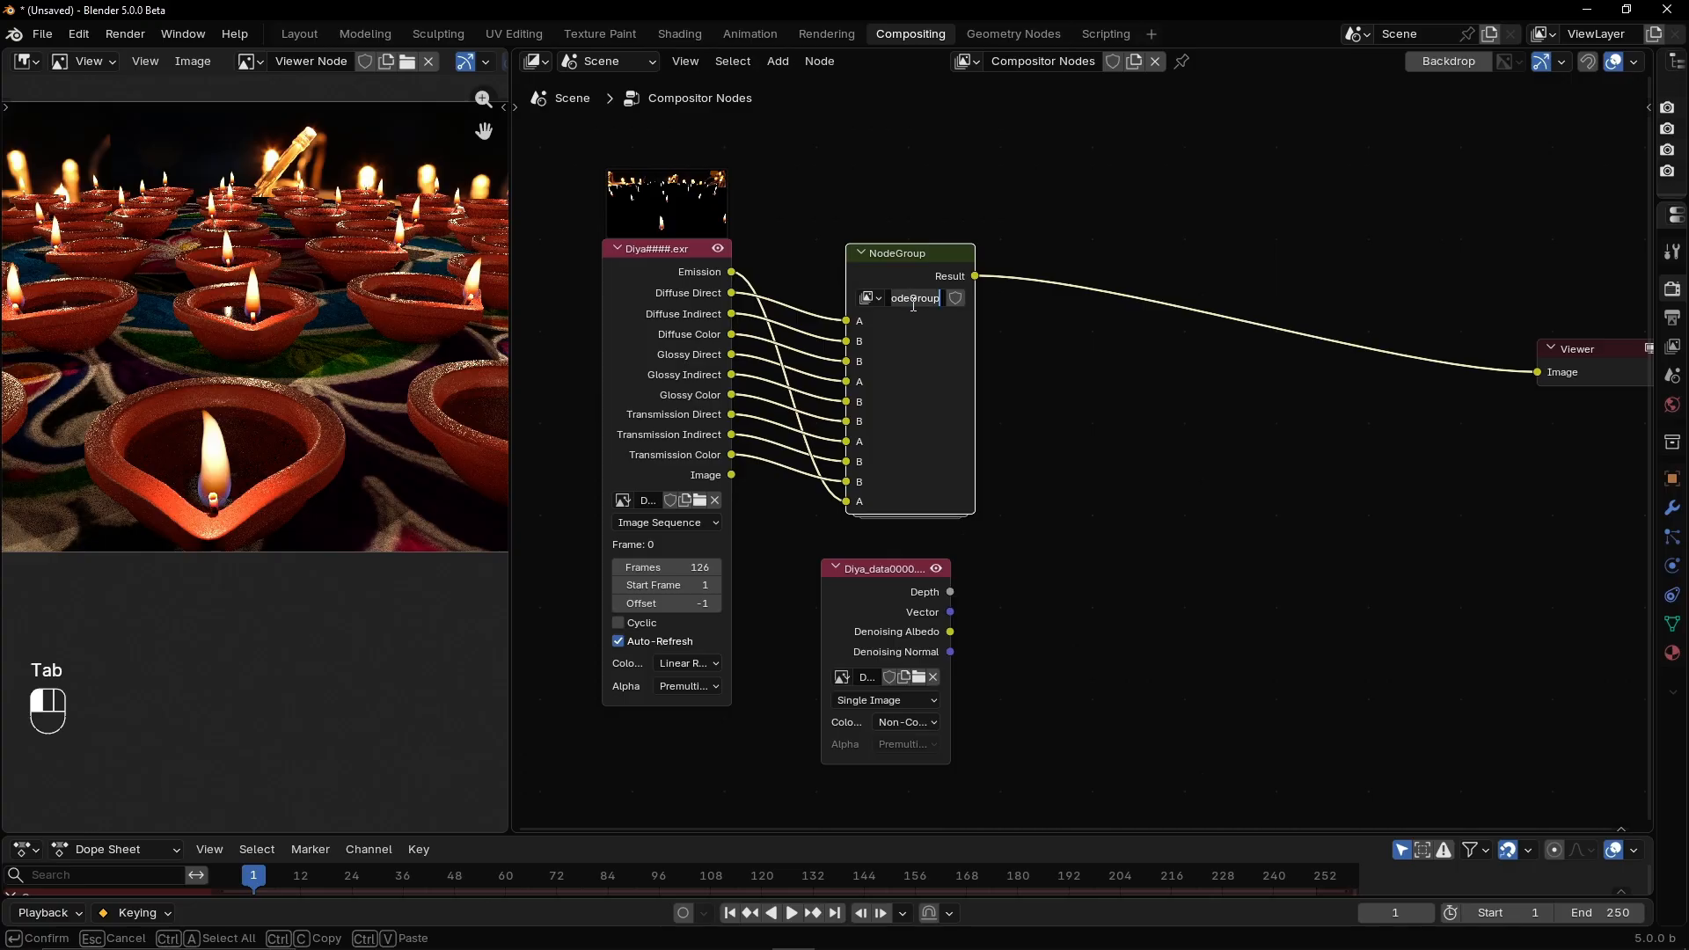
type("Multipass co")
key("Return")
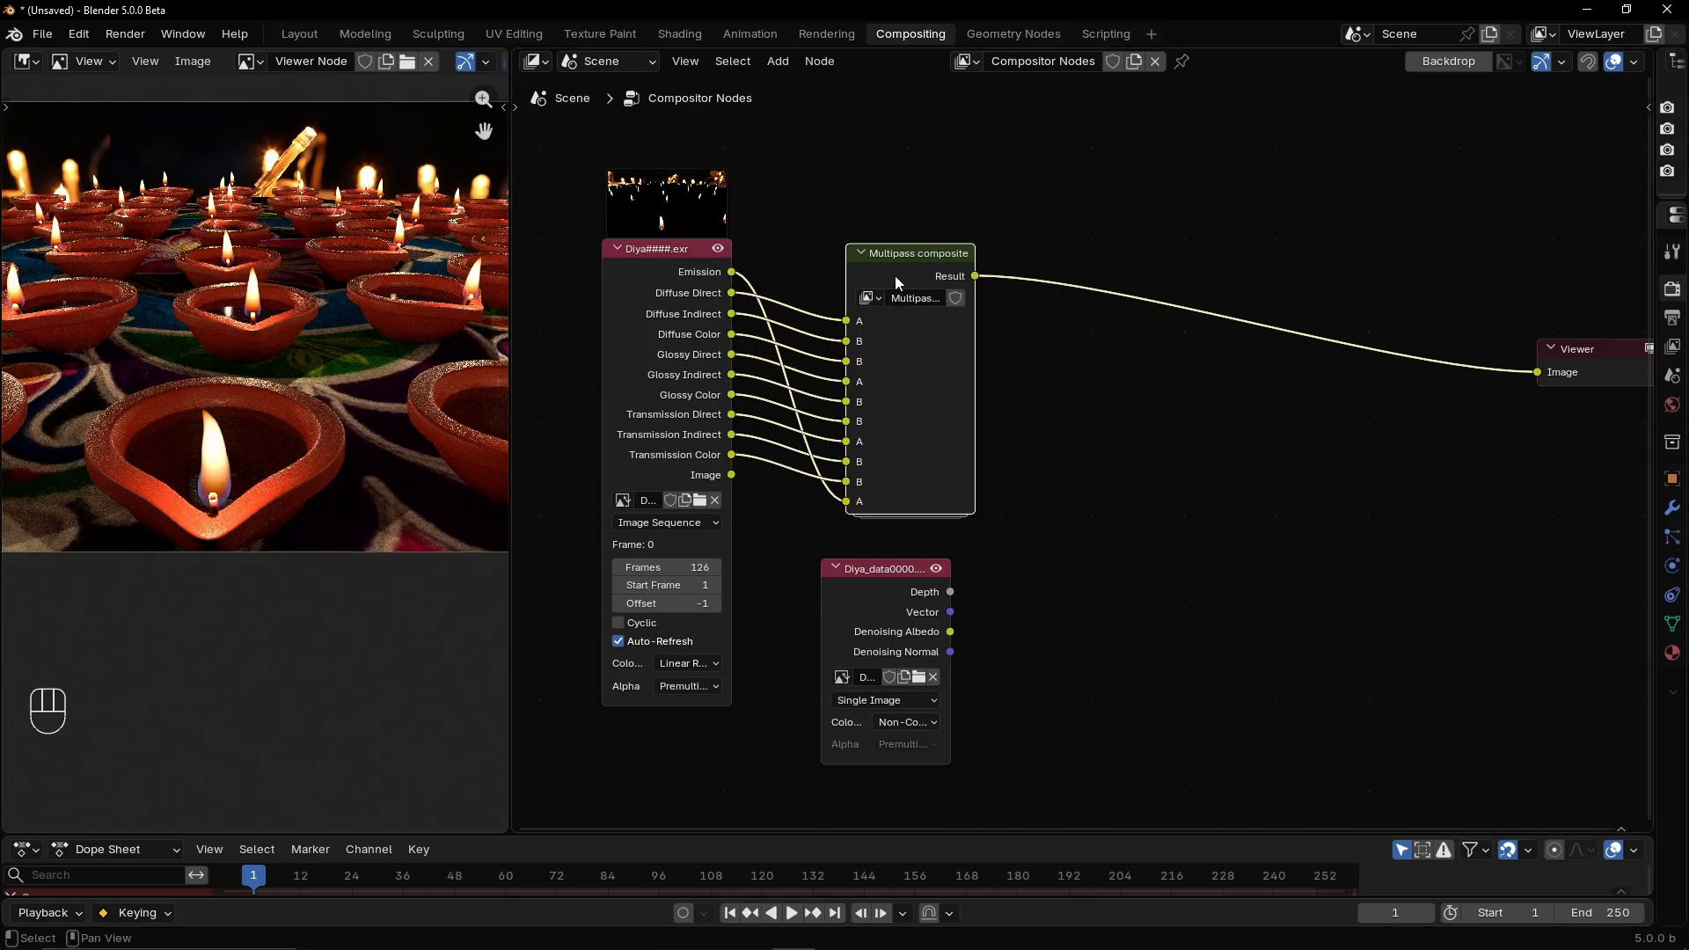
Collapse the Multipass composite node, reposition it beside the Diya sequence node, and move the Diya_data image node out toward the Viewer
key("h")
left_click_drag(931, 231, 860, 364)
left_click_drag(847, 583, 1176, 557)
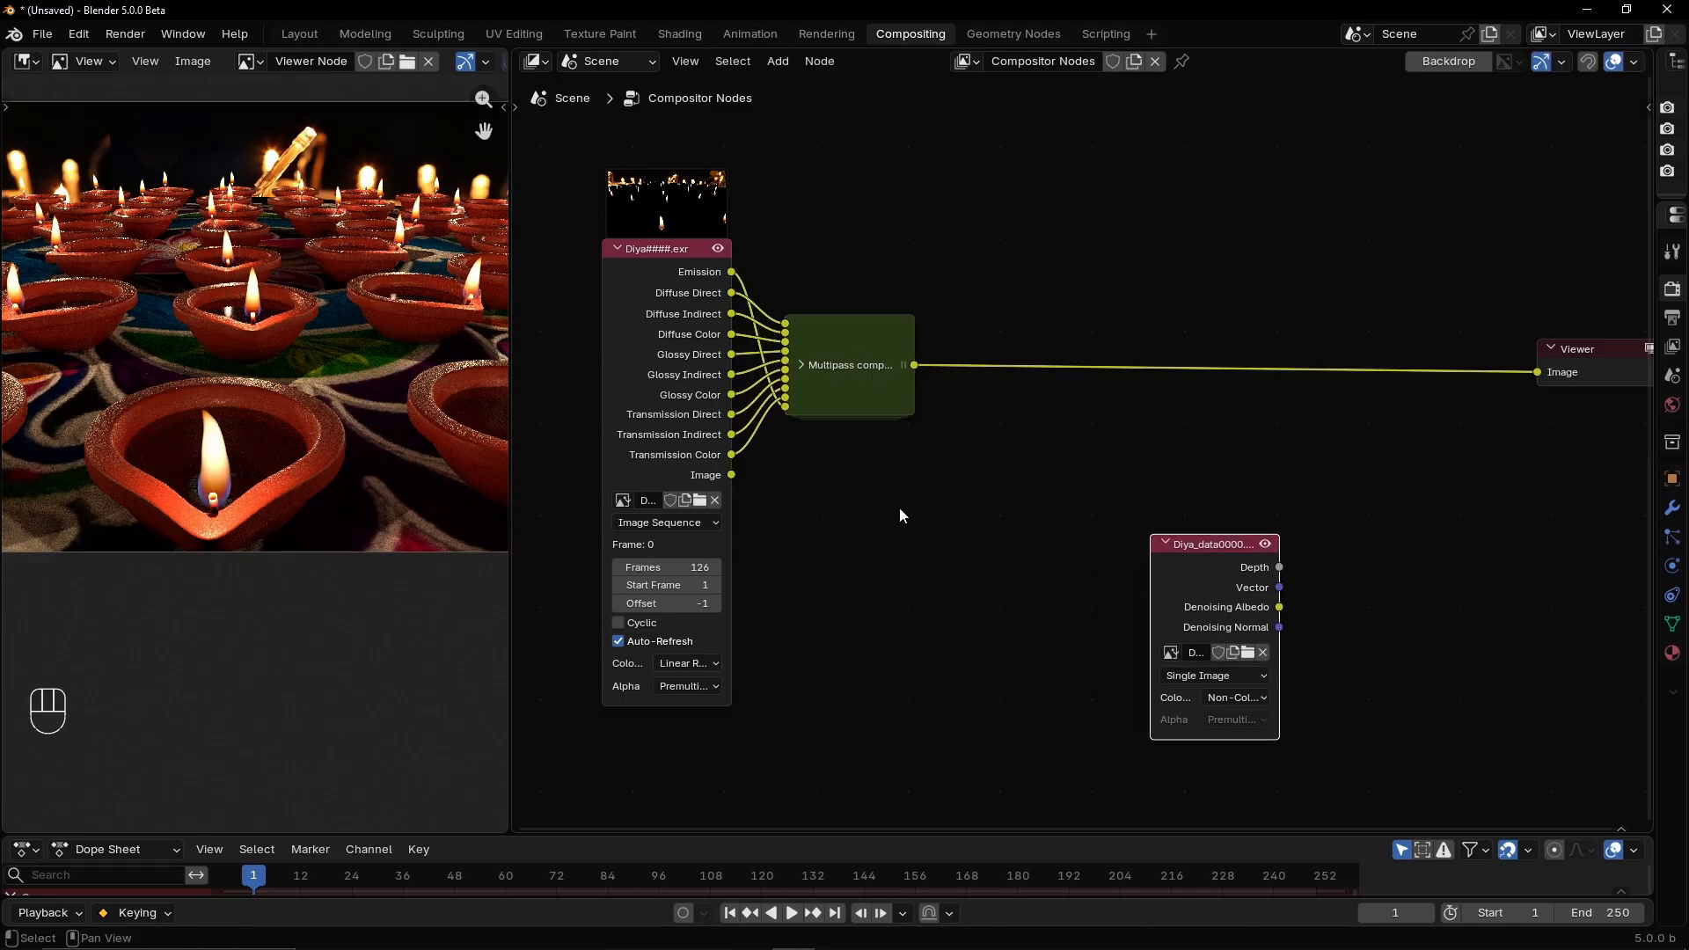
left_click_drag(864, 416, 948, 413)
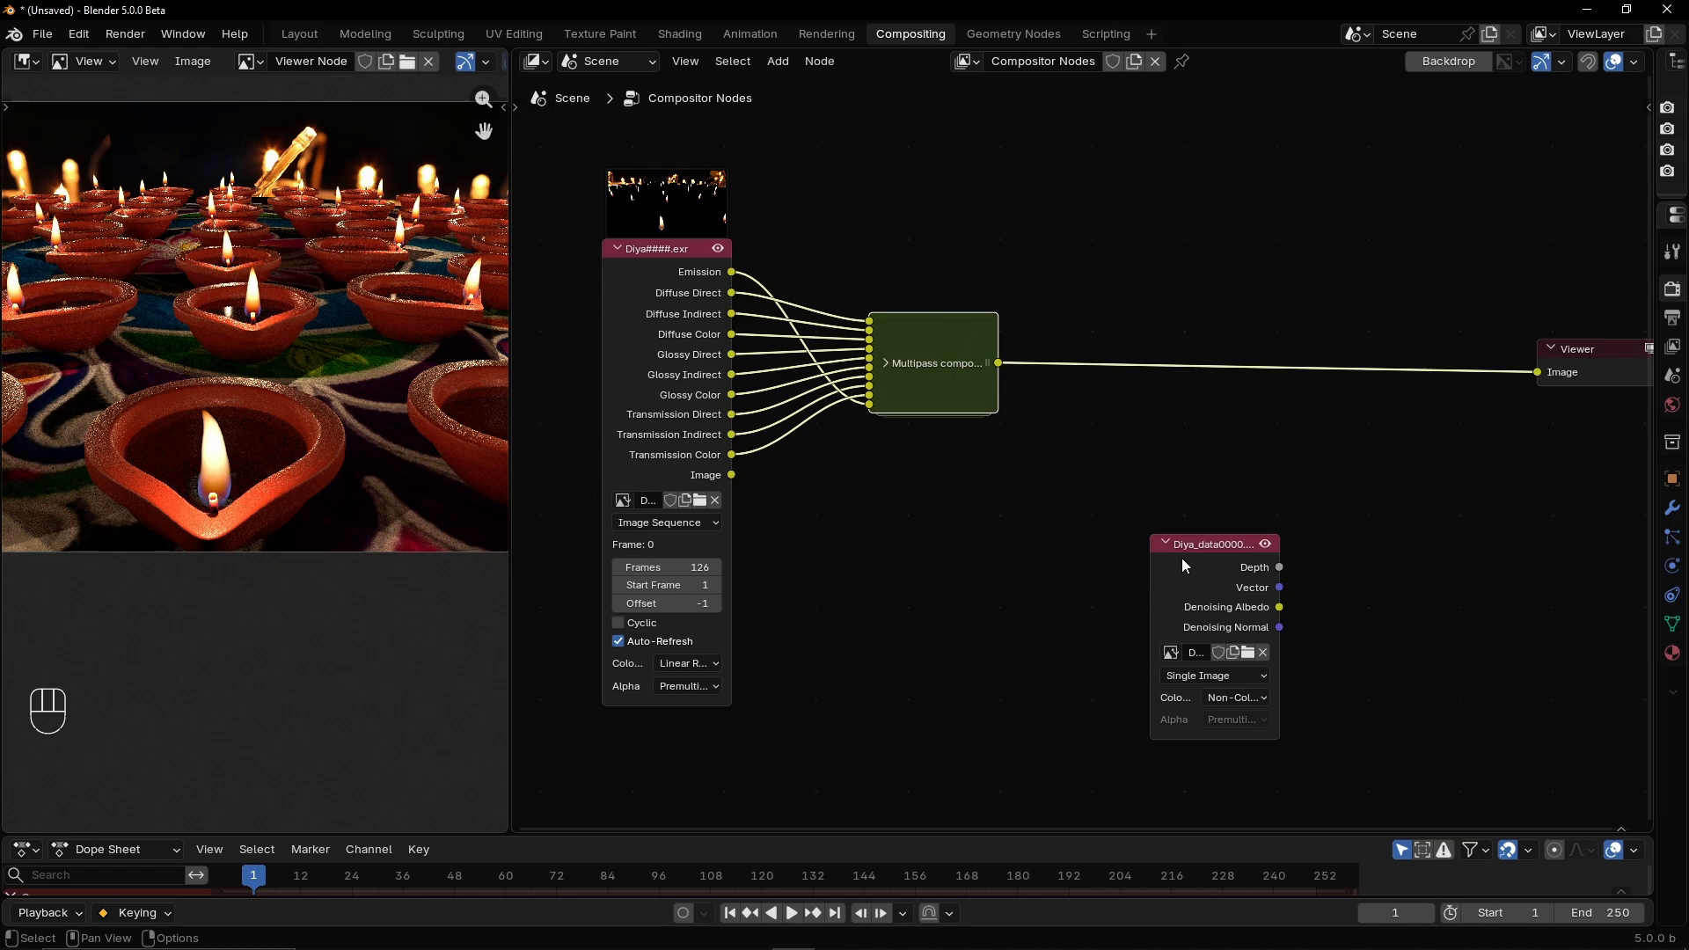
key("shift+a")
type("de")
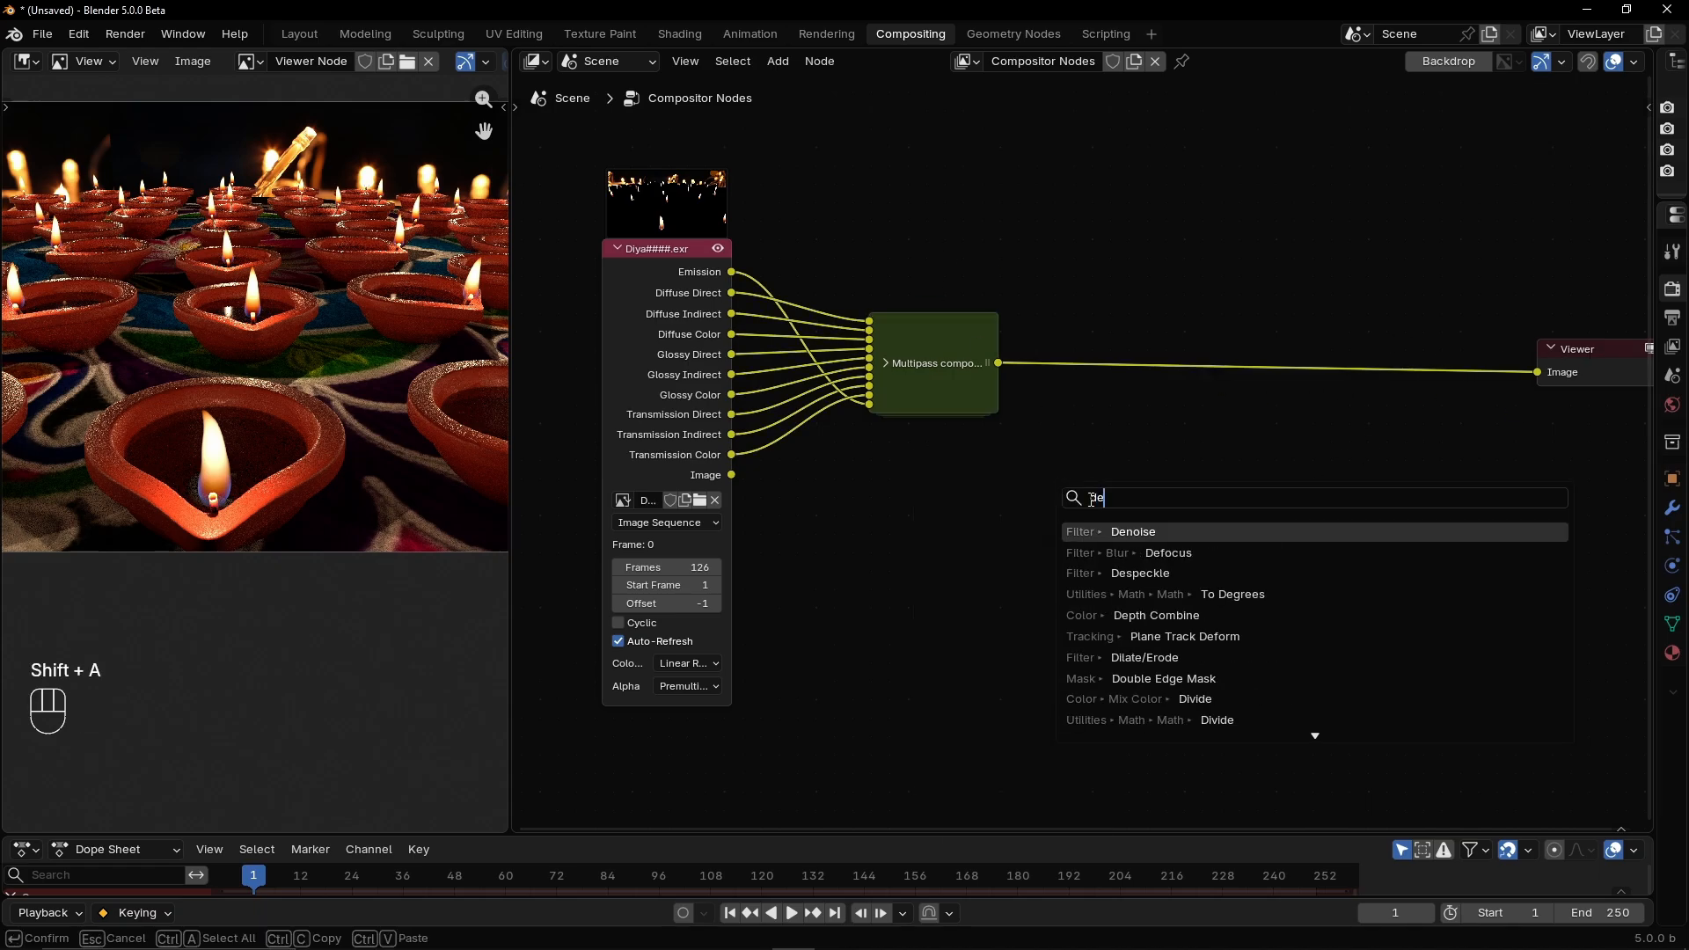
left_click(1160, 531)
left_click(1075, 514)
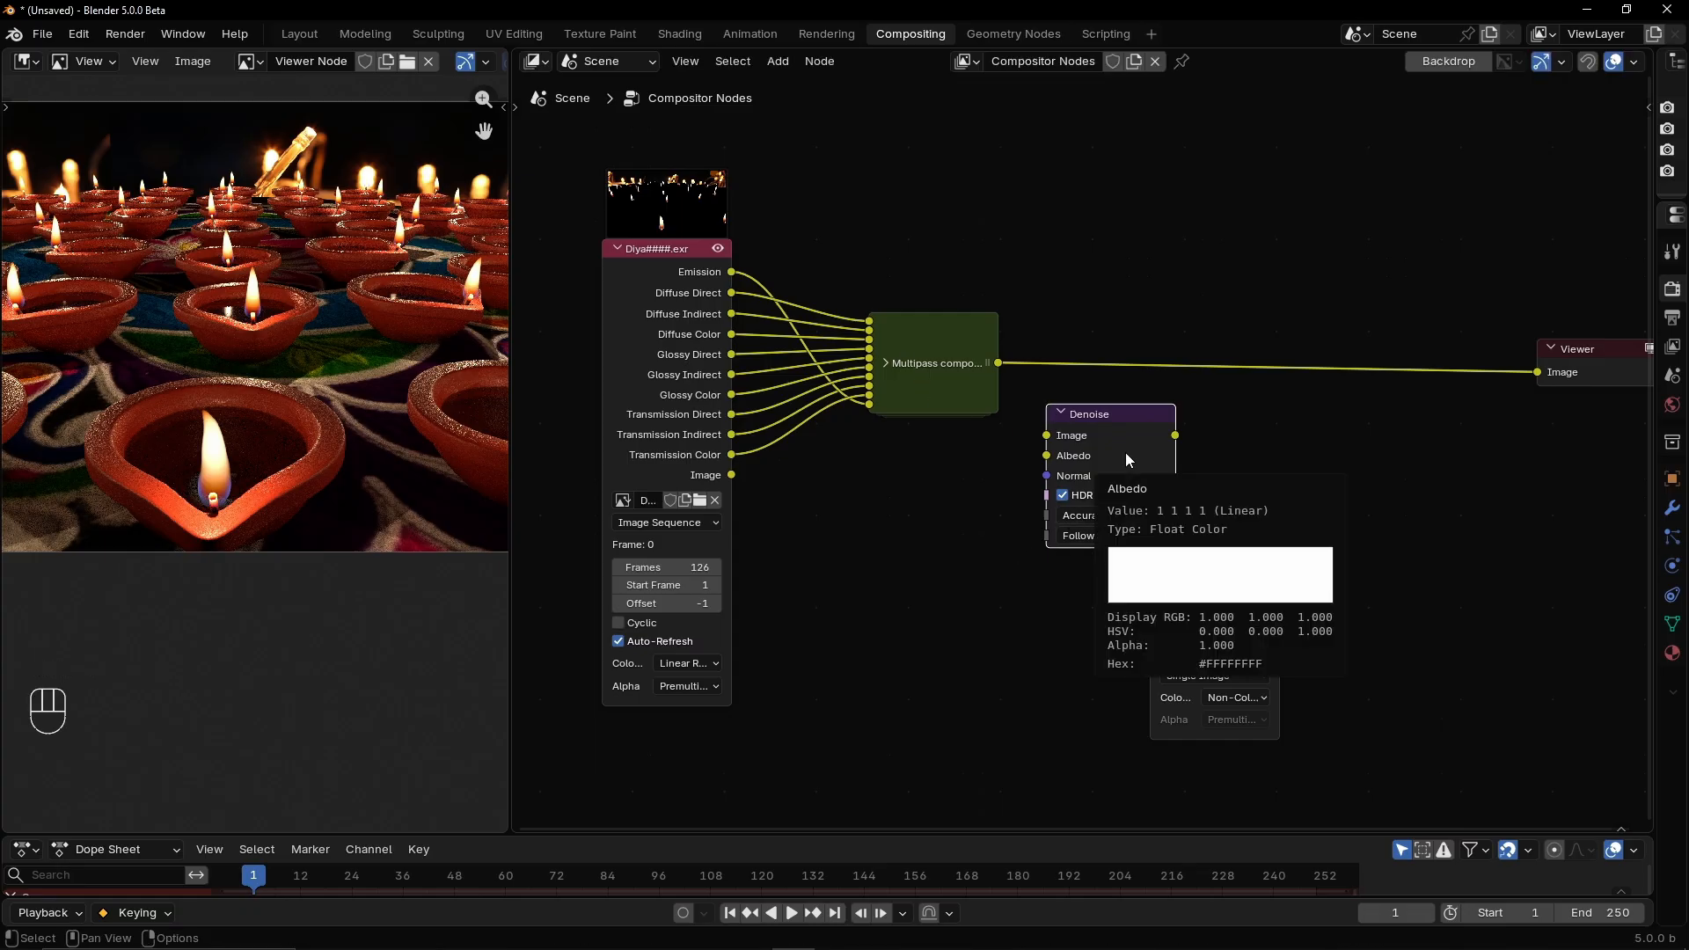
key("Delete")
Nudge the Multipass composite node, open the group for editing, and move its Group Input node farther from the Add nodes
left_click_drag(931, 366, 971, 375)
key("Tab")
scroll(794, 611, "up", 4)
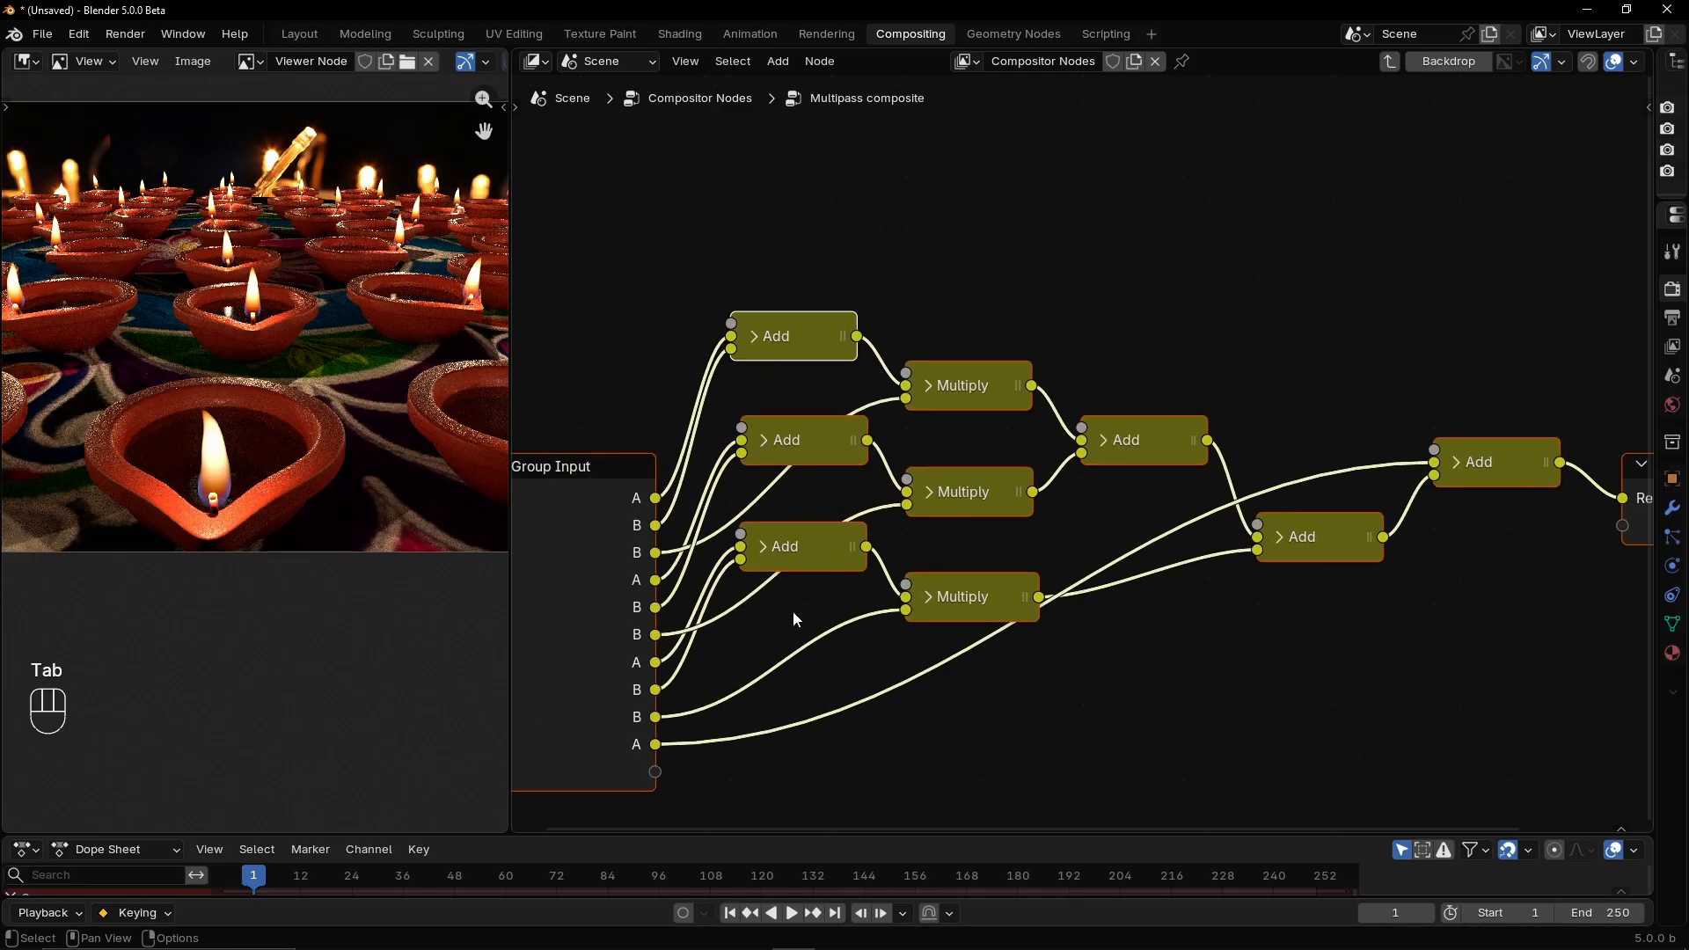
left_click(973, 695)
middle_click_drag(973, 695, 1101, 665)
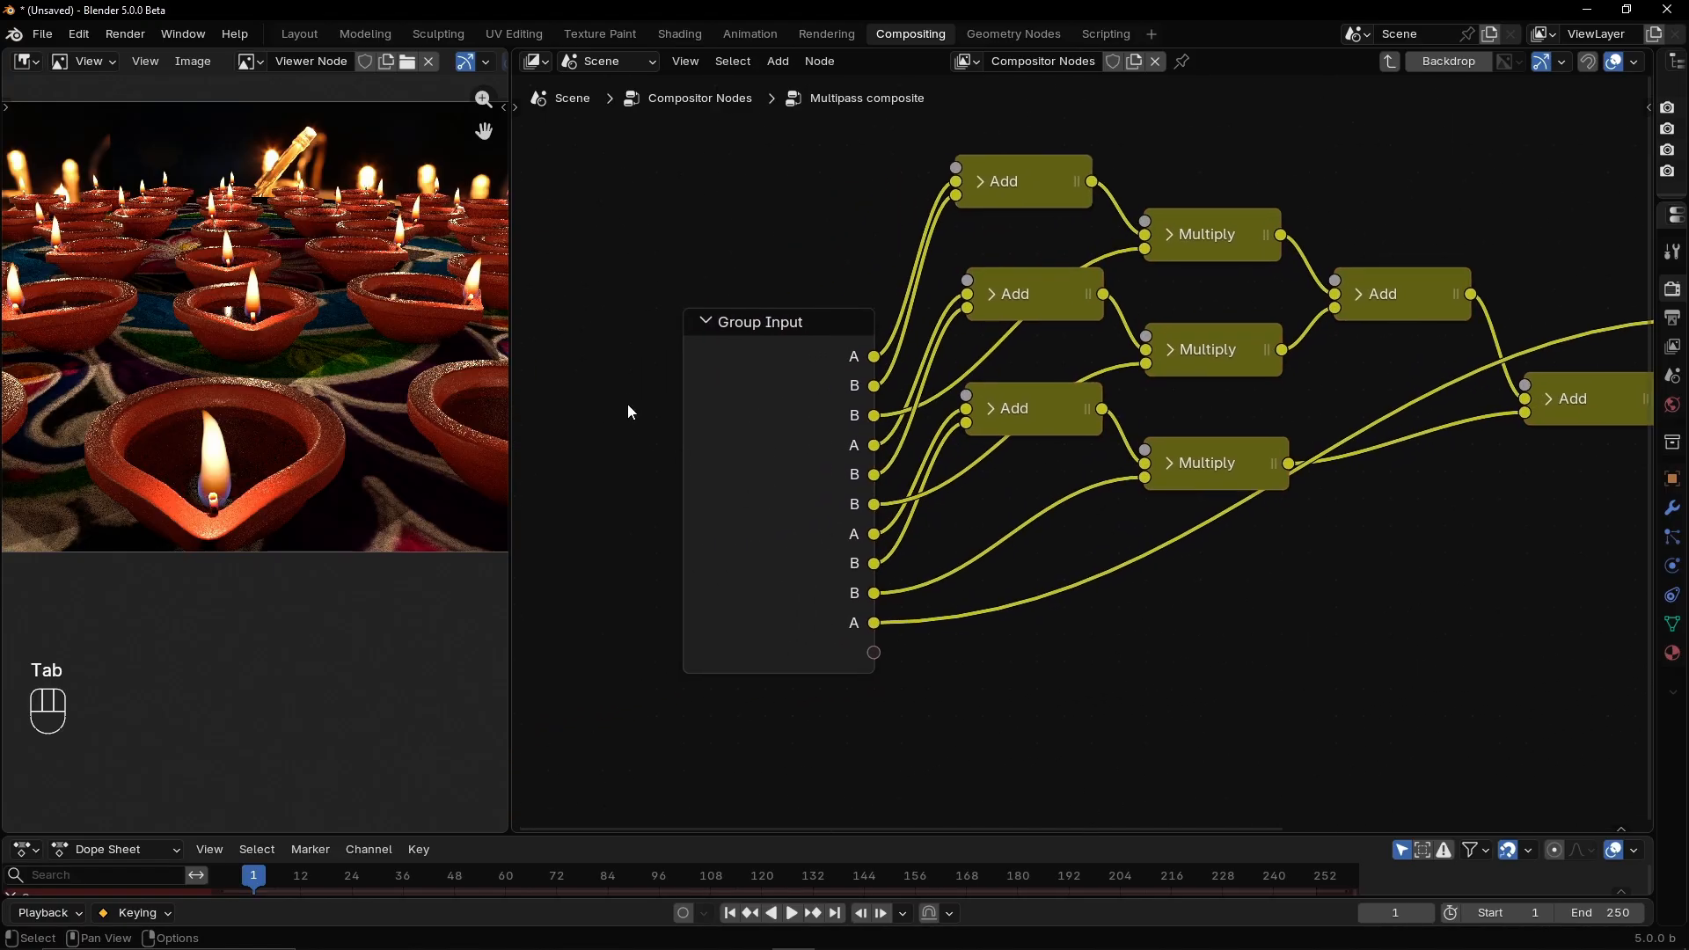
left_click_drag(737, 395, 580, 384)
Preview the Group Input node's outputs one after another in the Viewer to examine noise in each render pass
left_click(623, 319, "ctrl+shift")
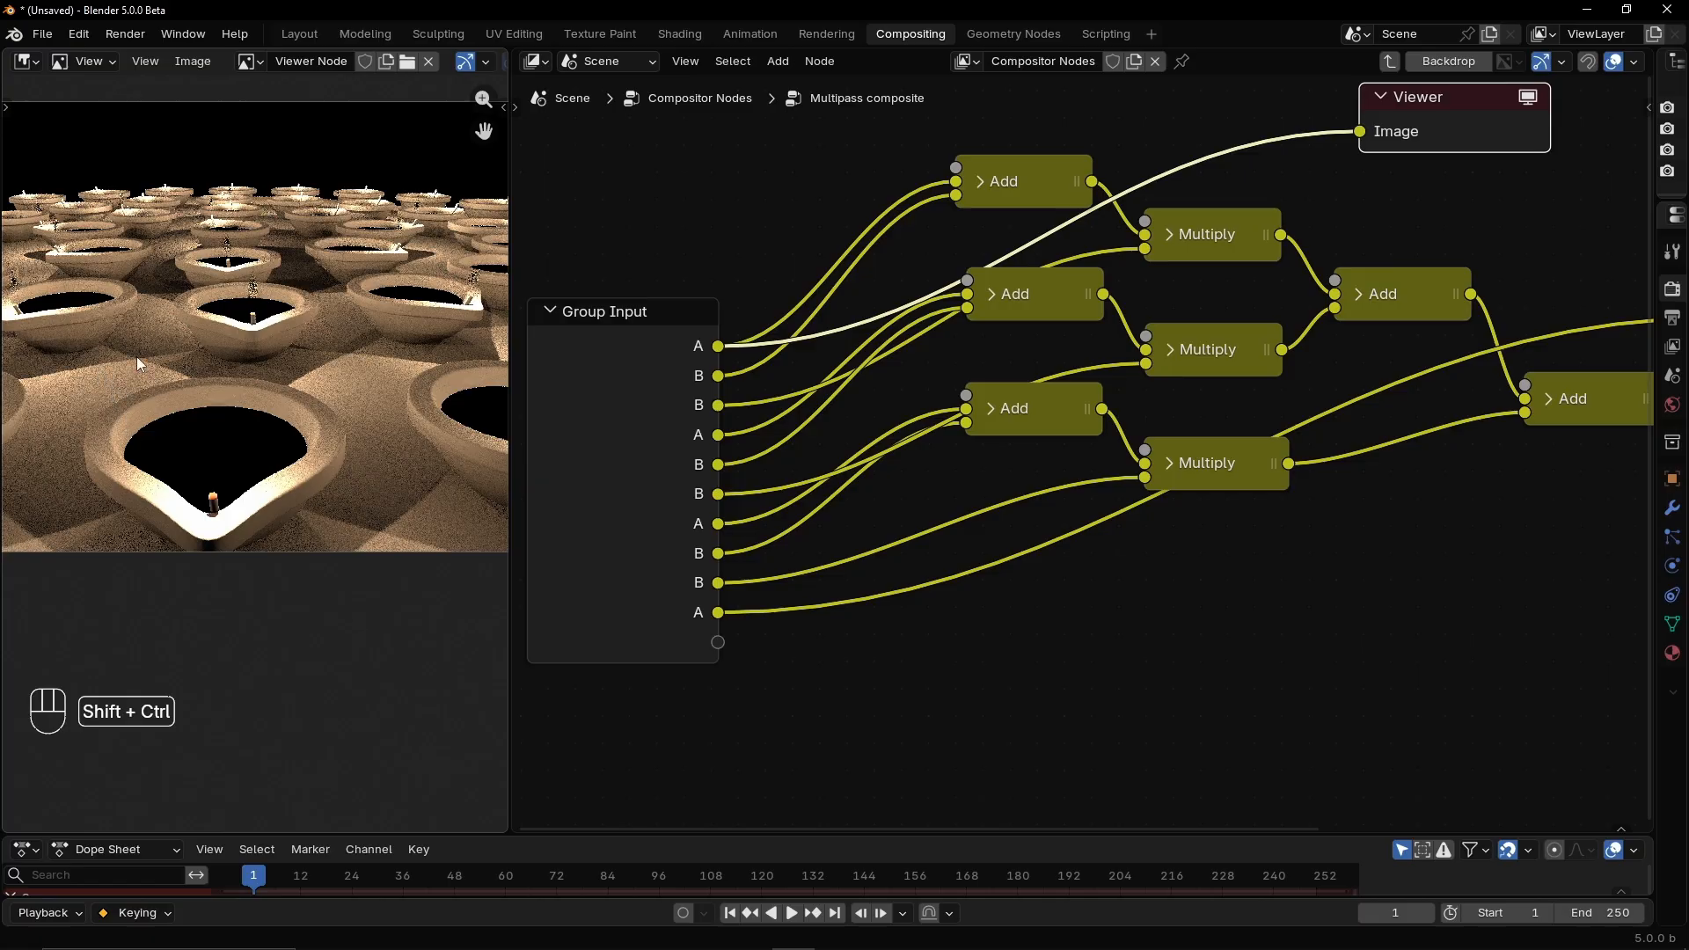
left_click(574, 394, "ctrl+shift")
left_click(573, 394, "ctrl+shift")
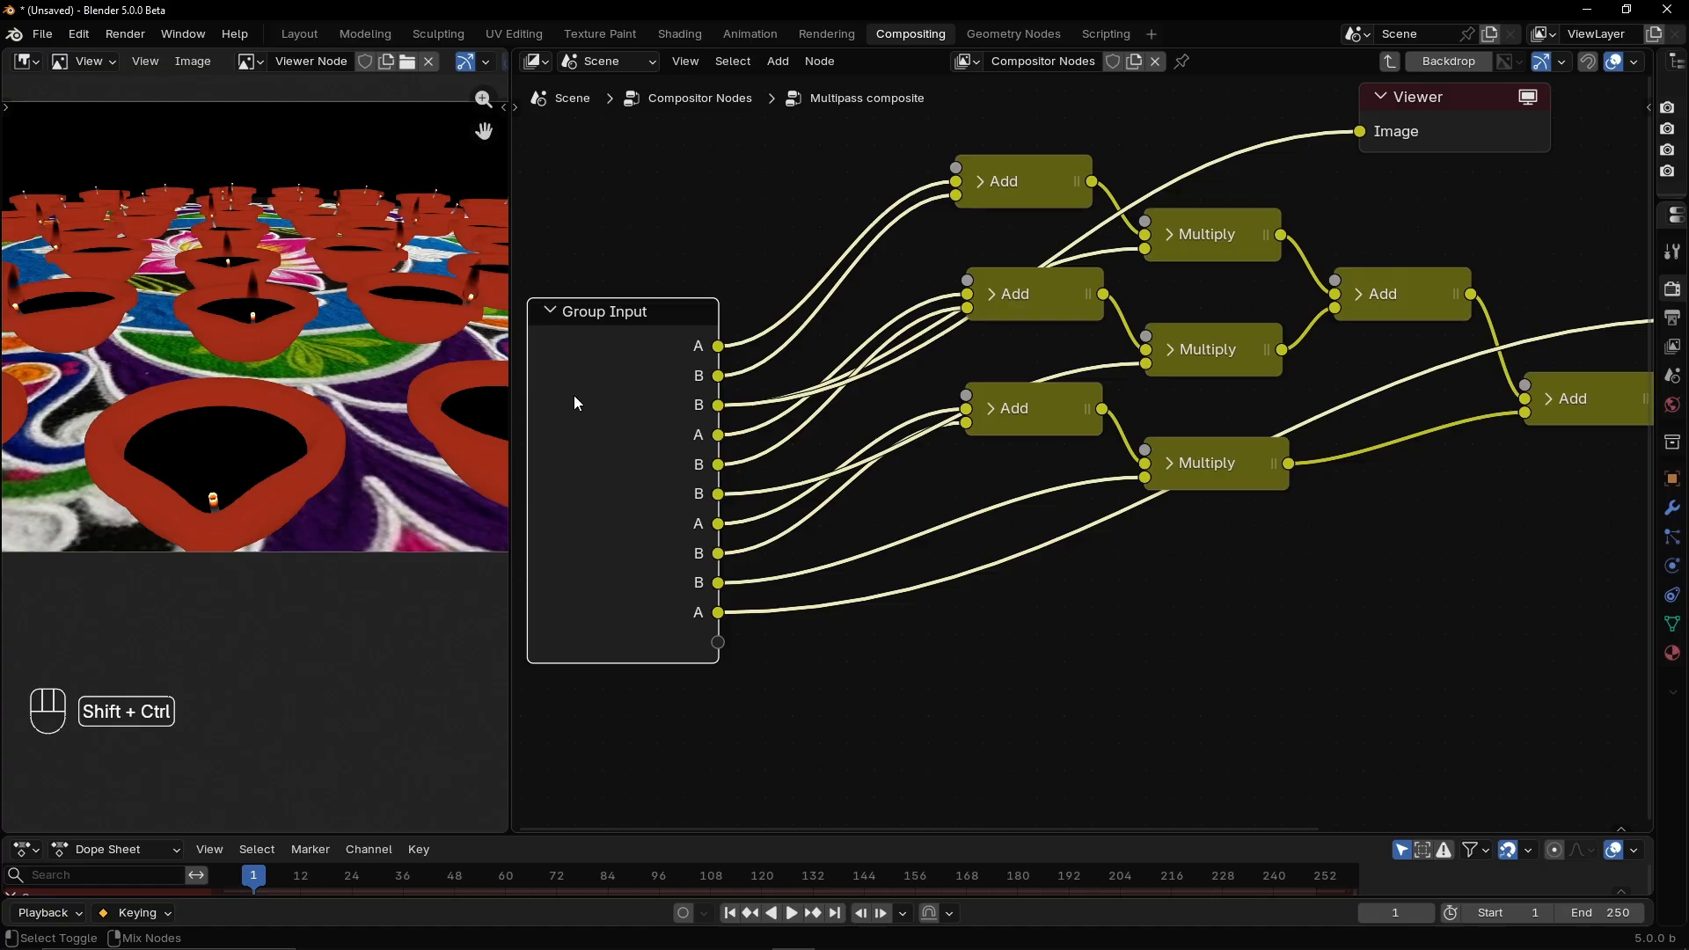
left_click(631, 431, "ctrl+shift")
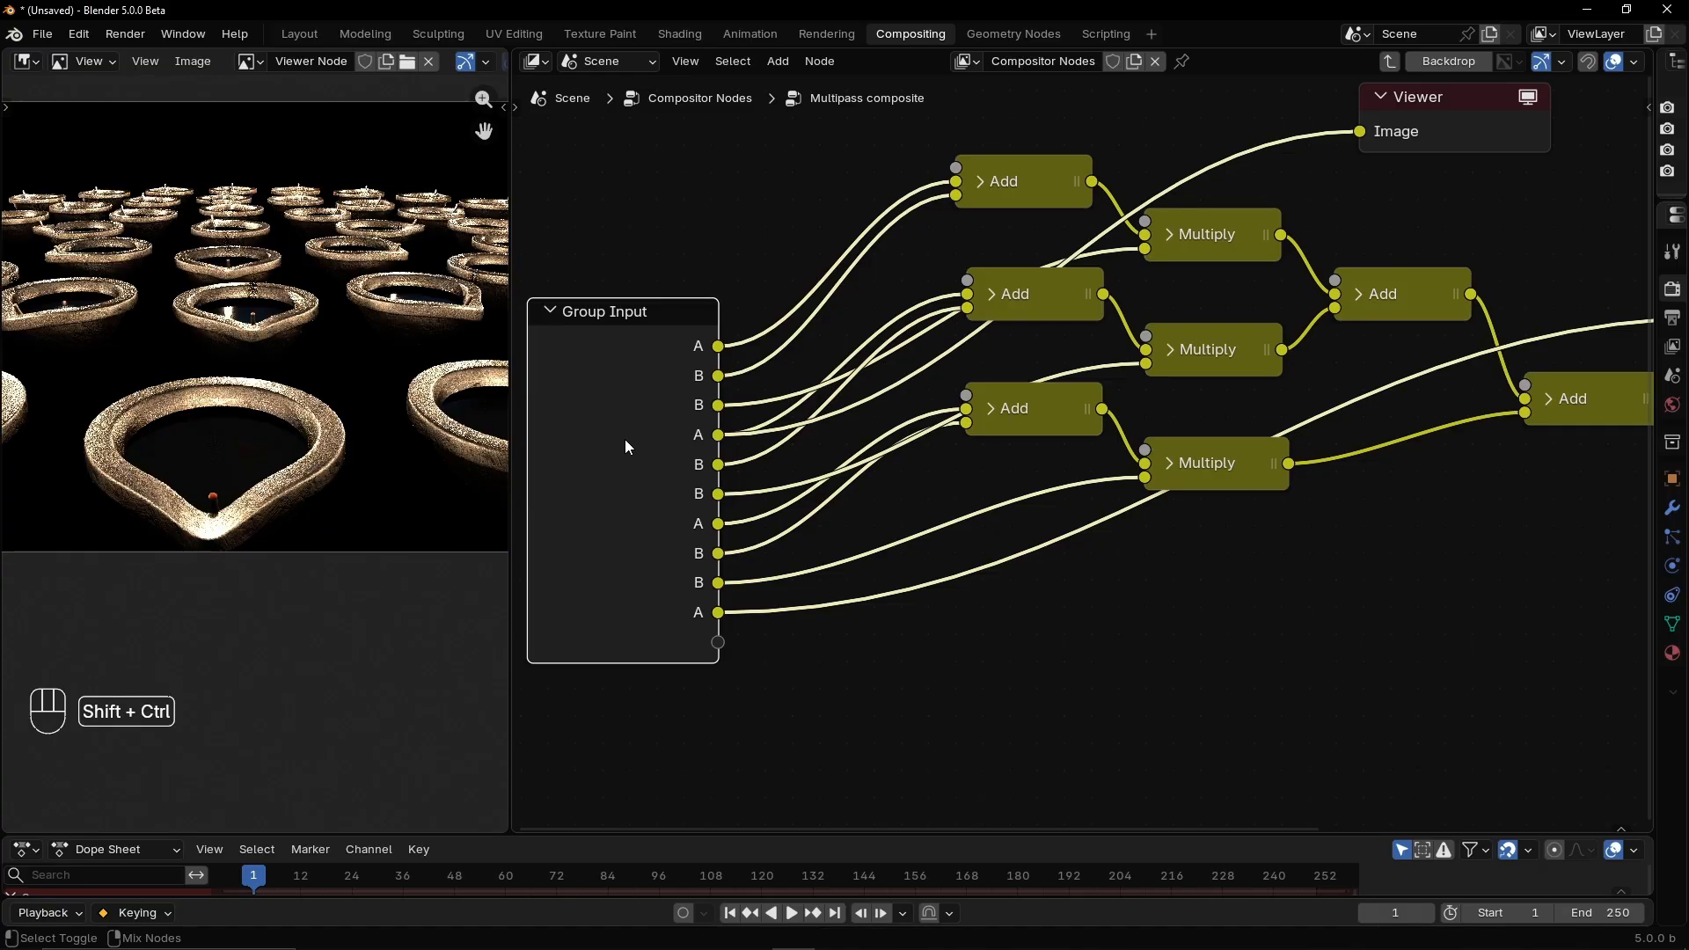
left_click(627, 442, "ctrl+shift")
left_click(626, 439, "ctrl+shift")
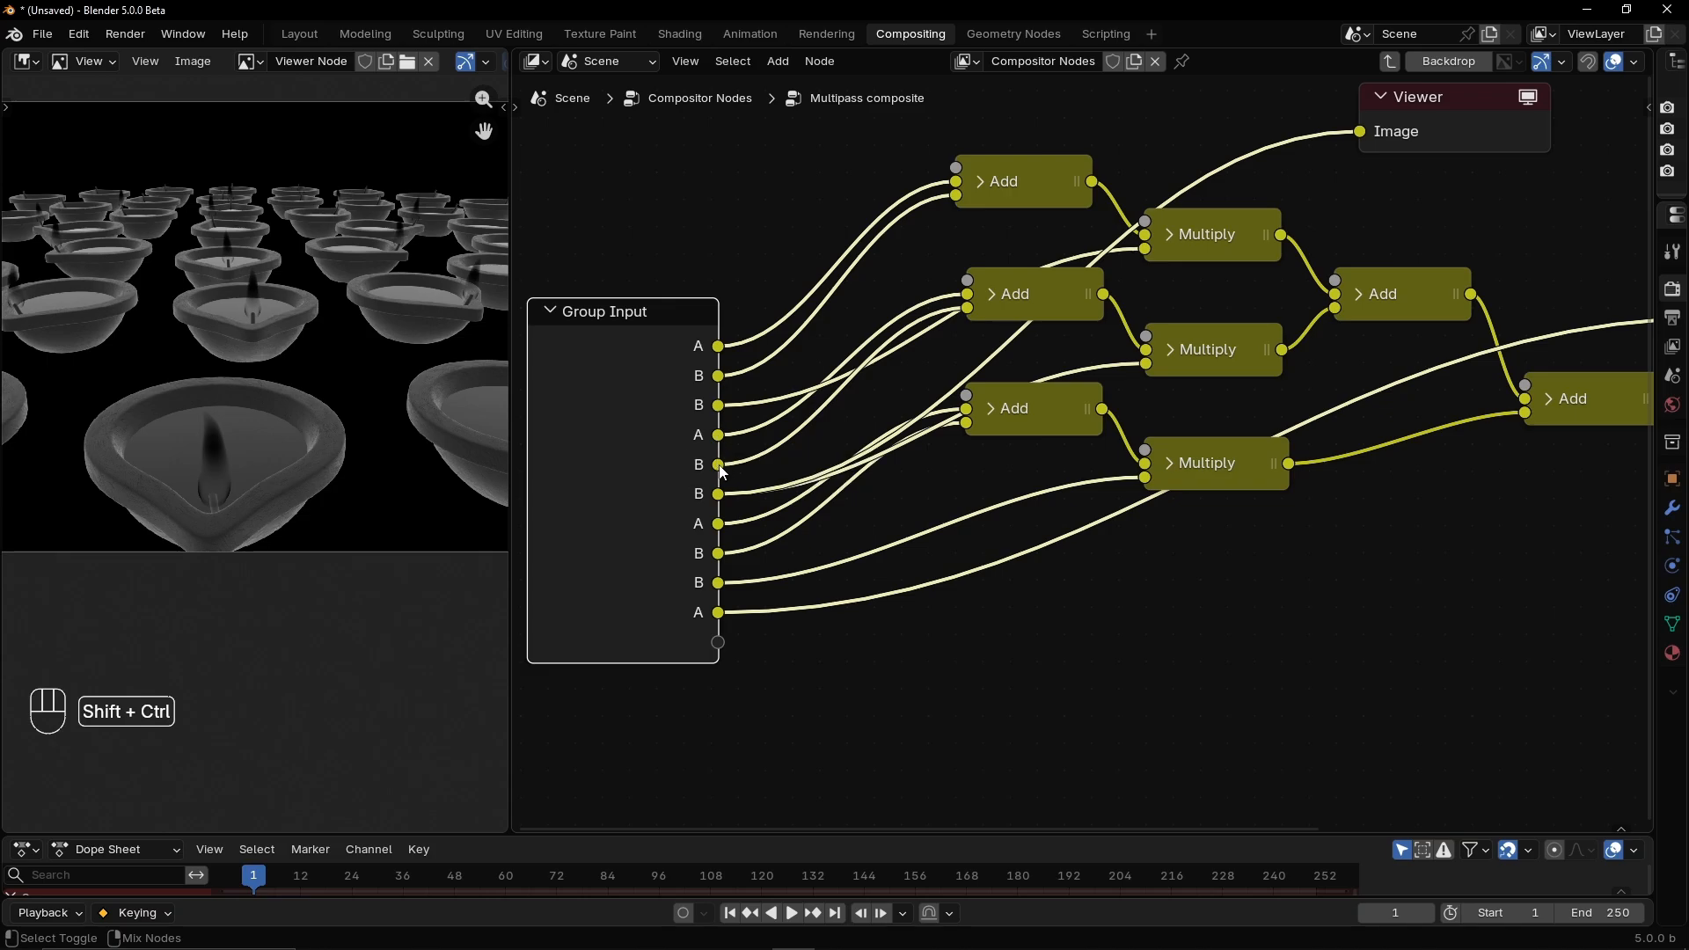
left_click(618, 498, "ctrl+shift")
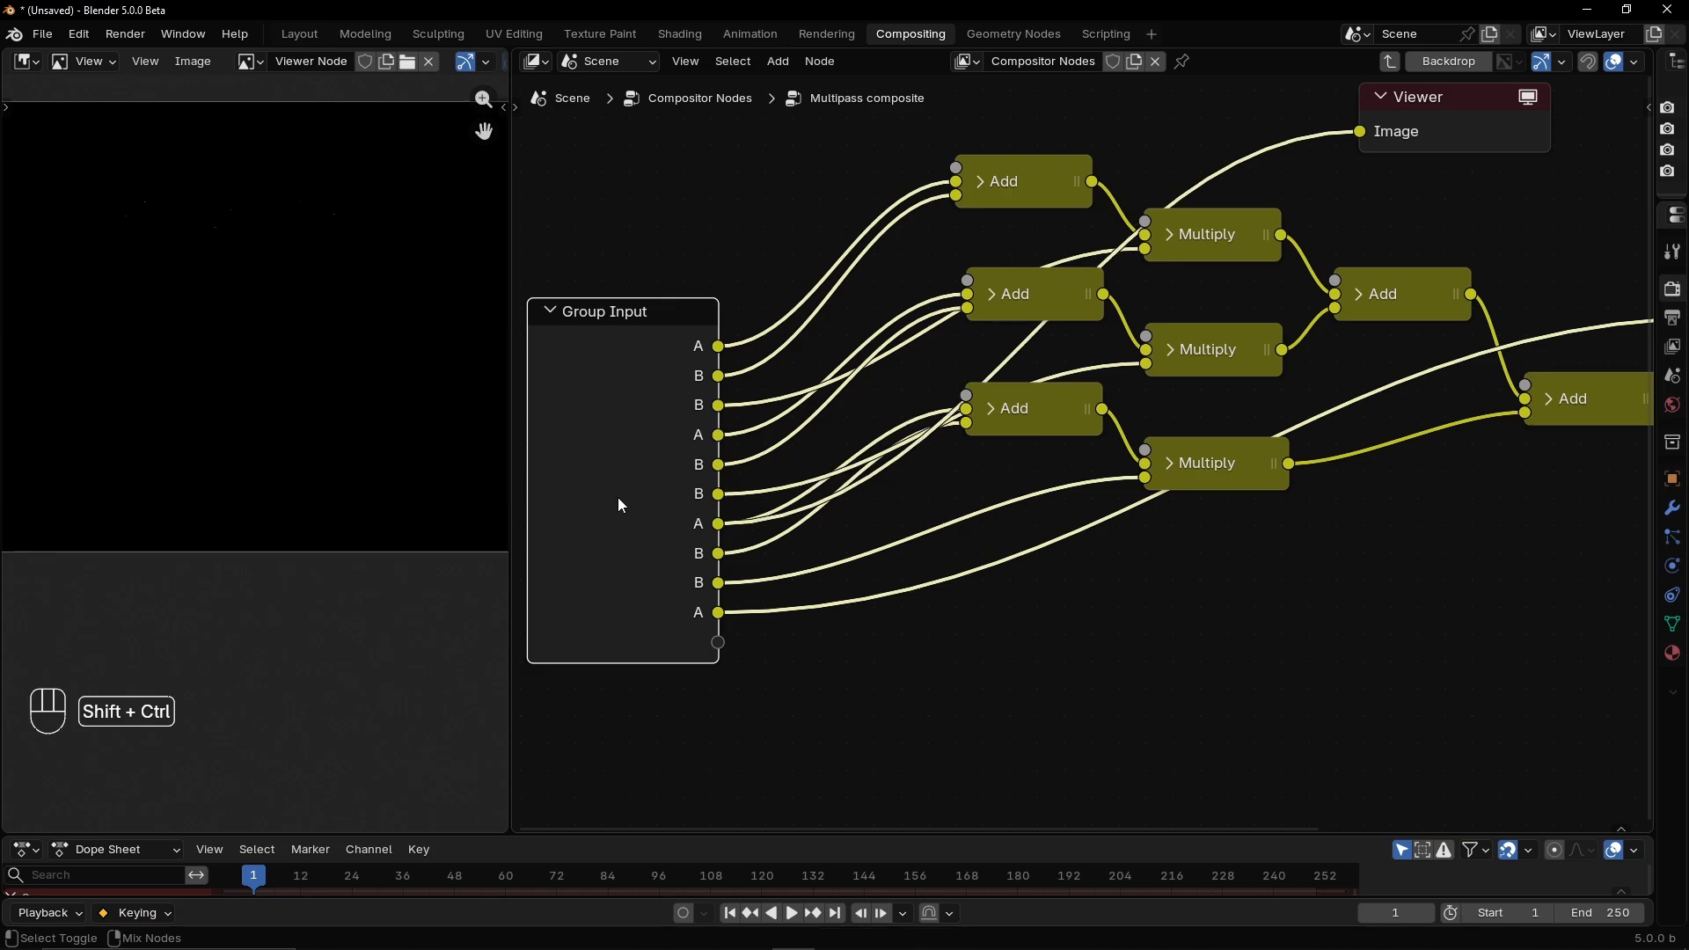
left_click(618, 498, "ctrl+shift")
left_click(617, 498, "ctrl+shift")
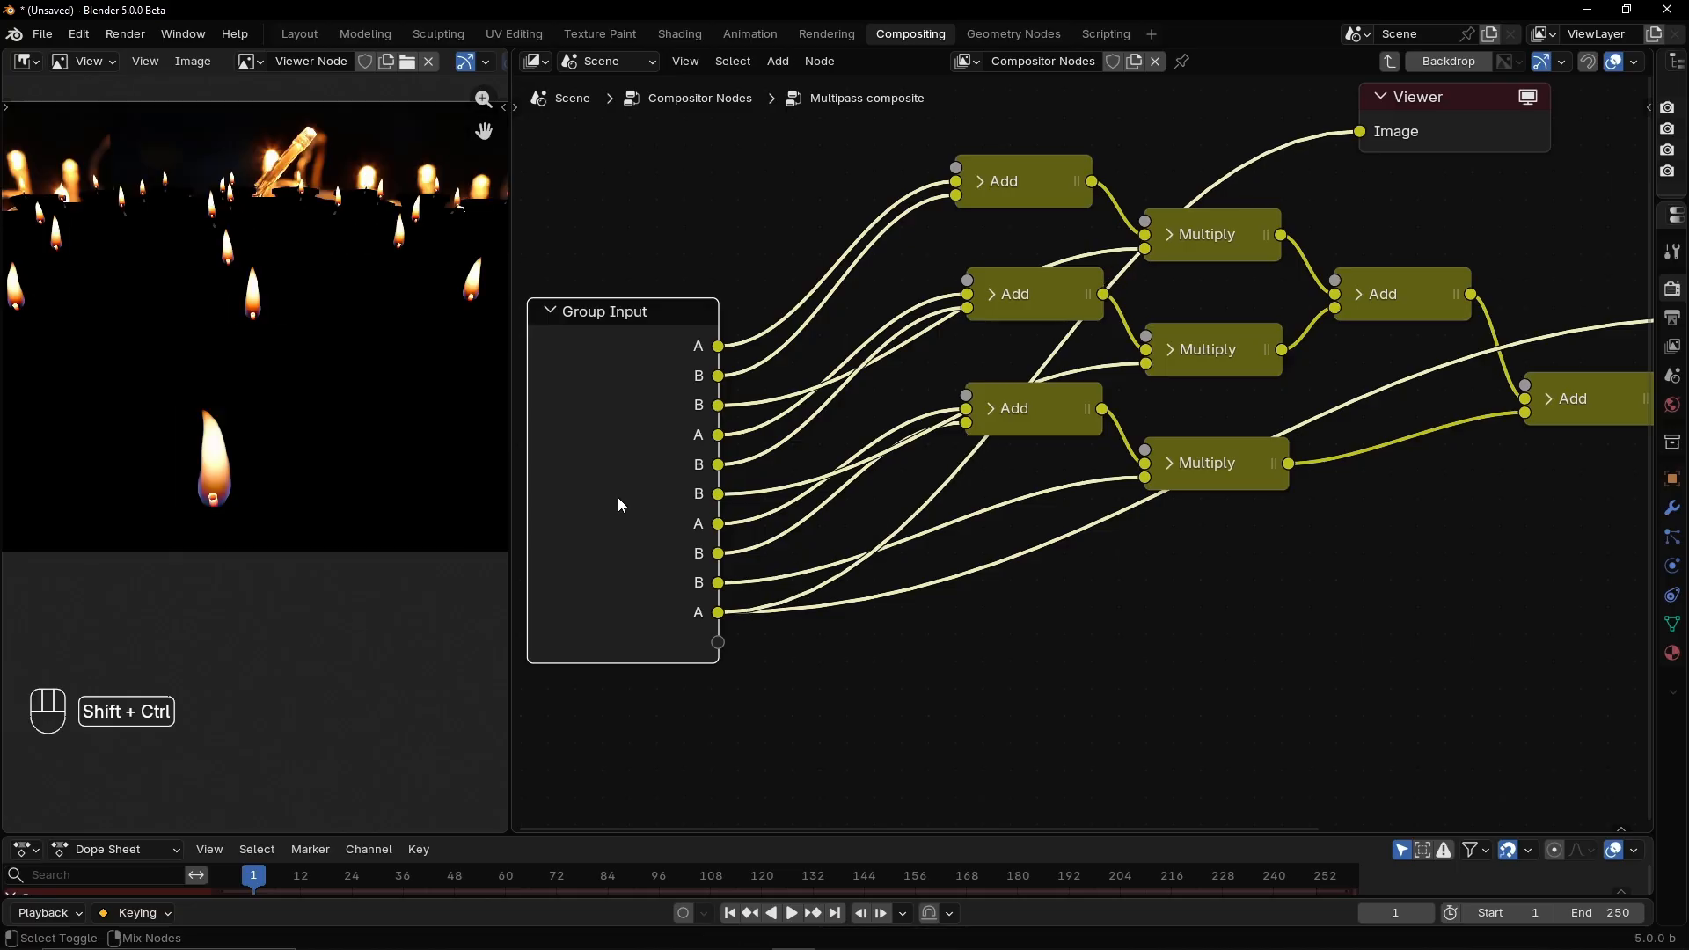
left_click(581, 535, "ctrl+shift")
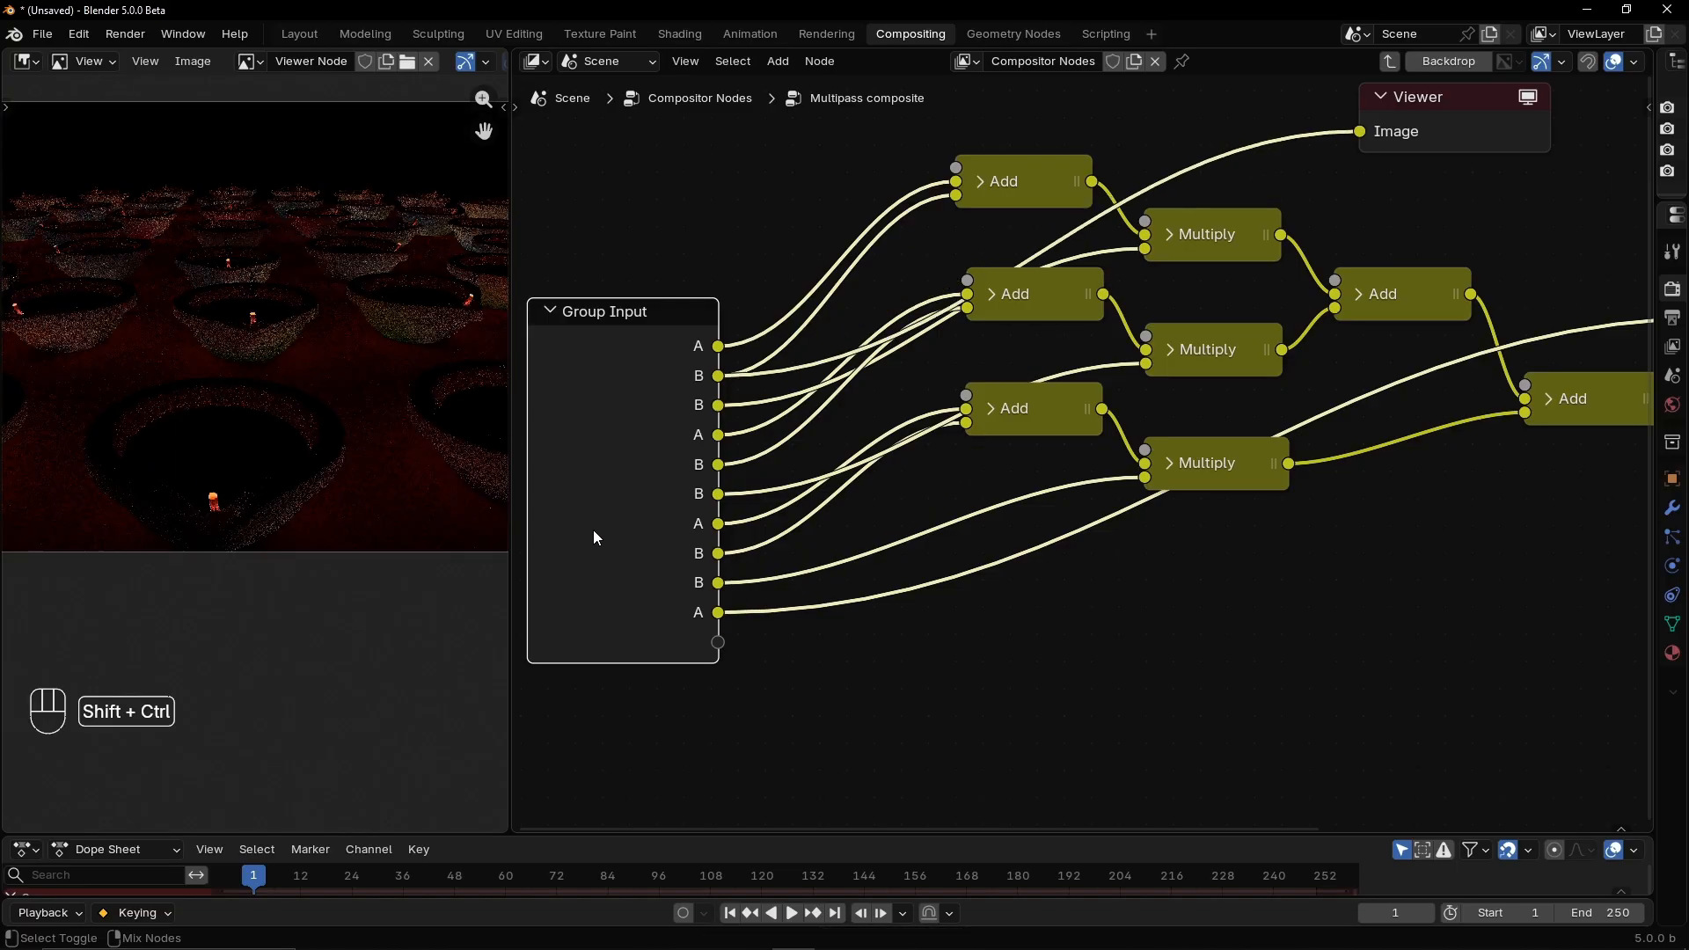
left_click(593, 530, "ctrl+shift")
left_click(593, 530, "ctrl+shift")
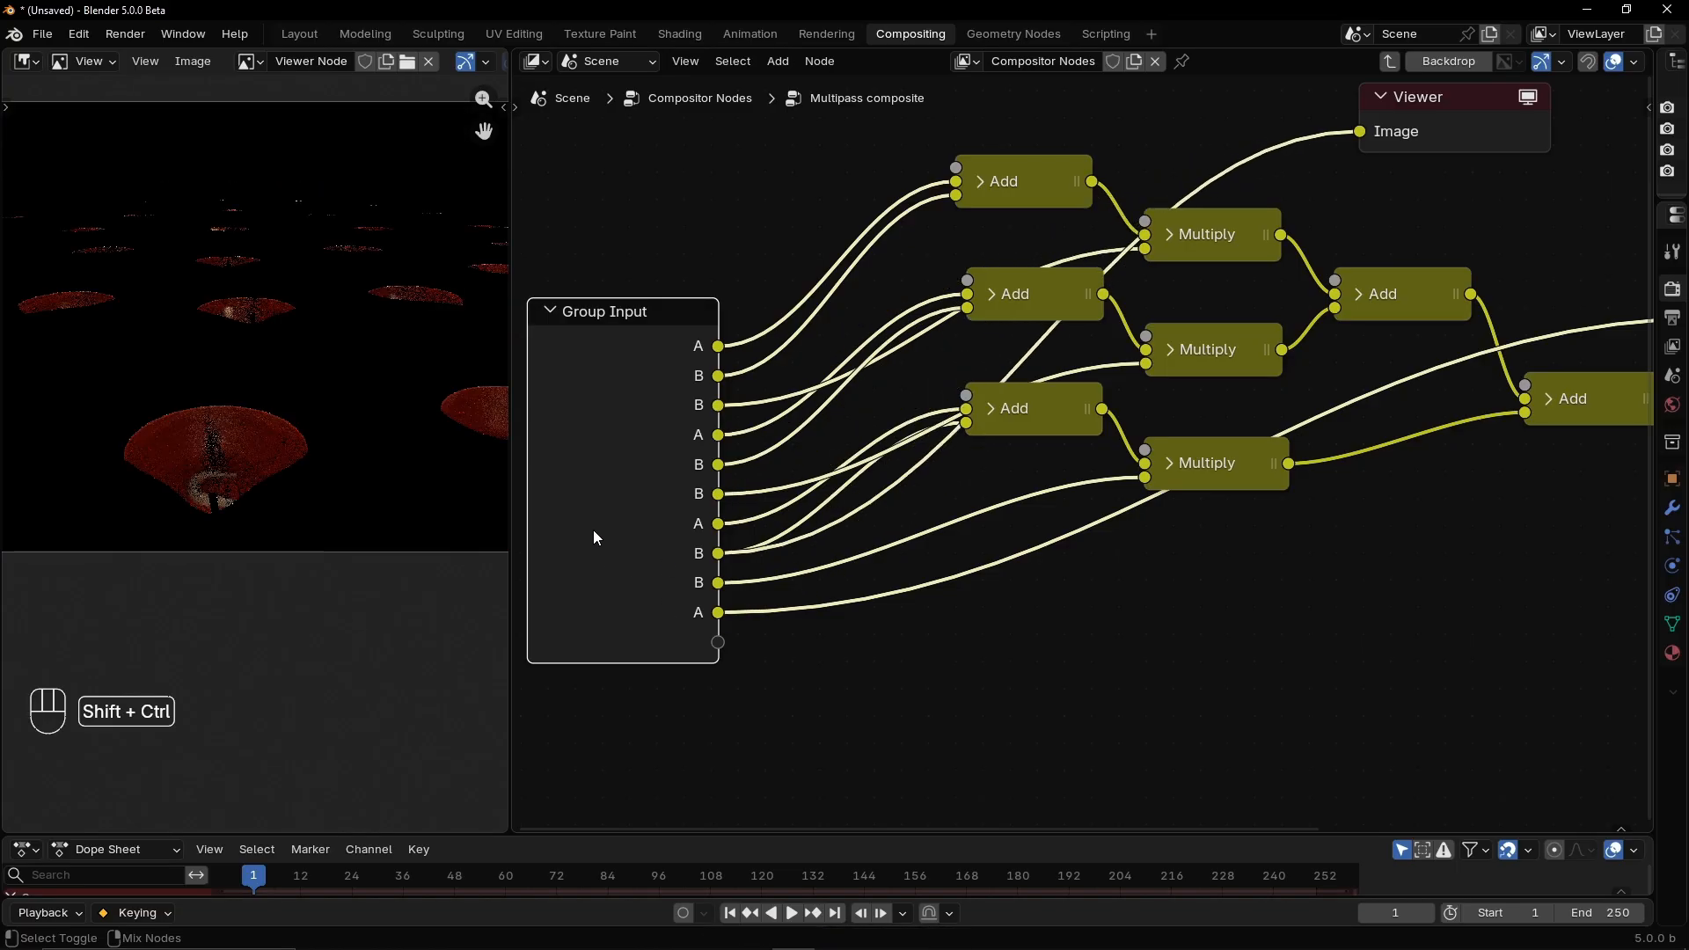
left_click(594, 511, "ctrl+shift")
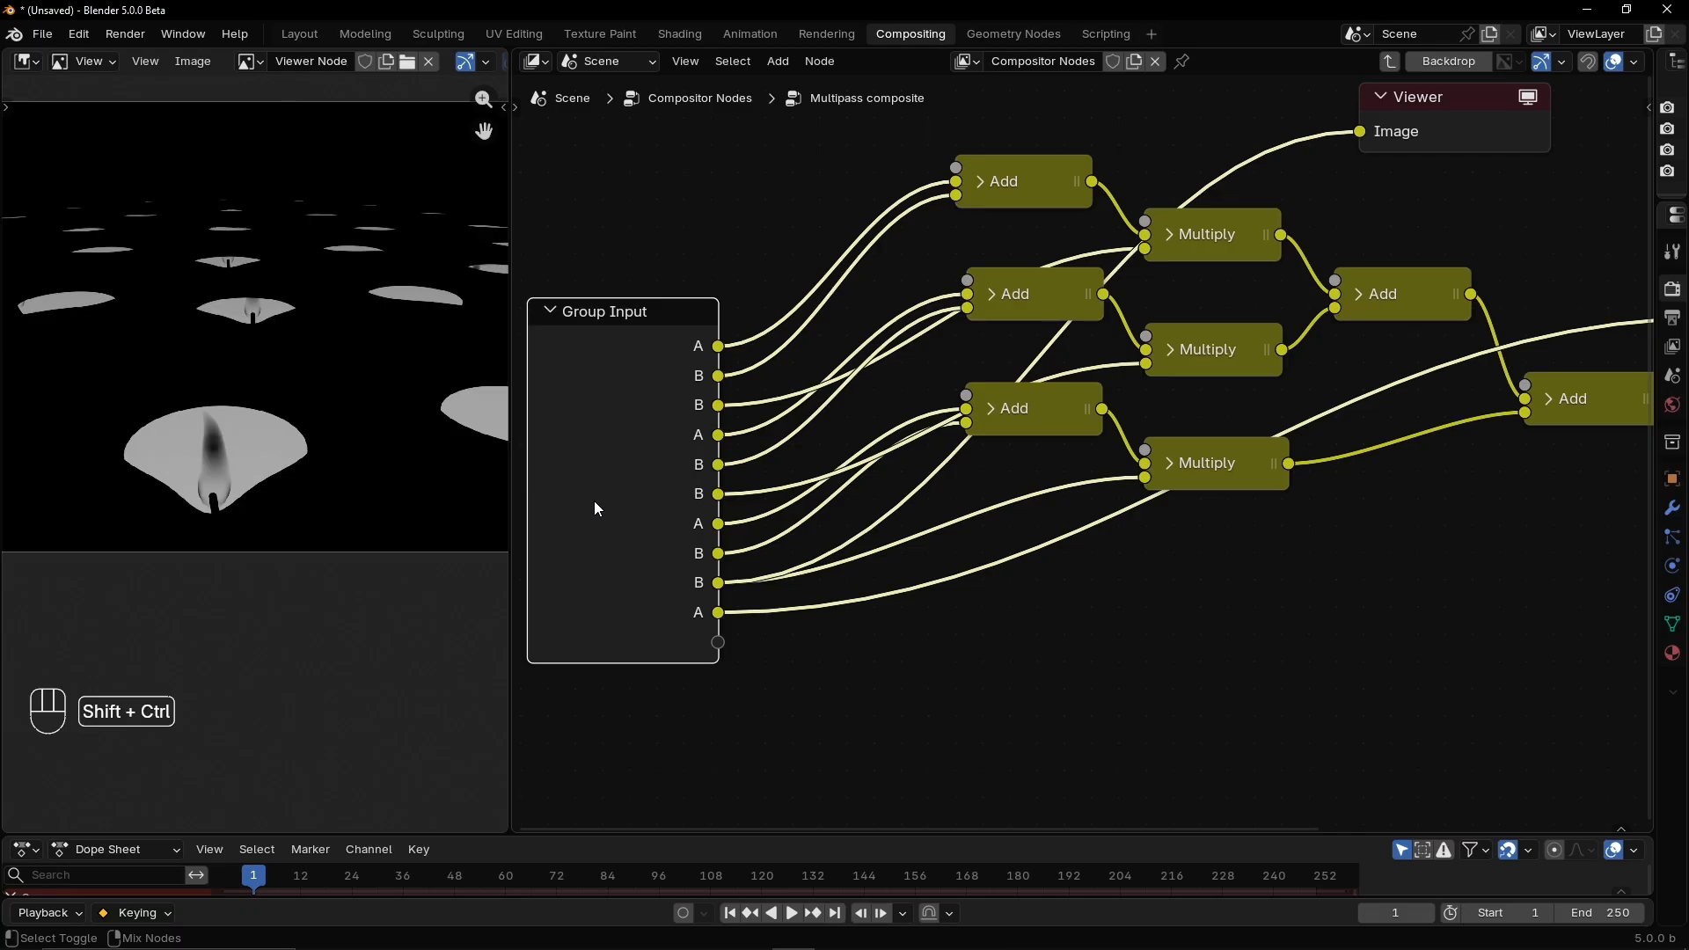
left_click(595, 503, "ctrl+shift")
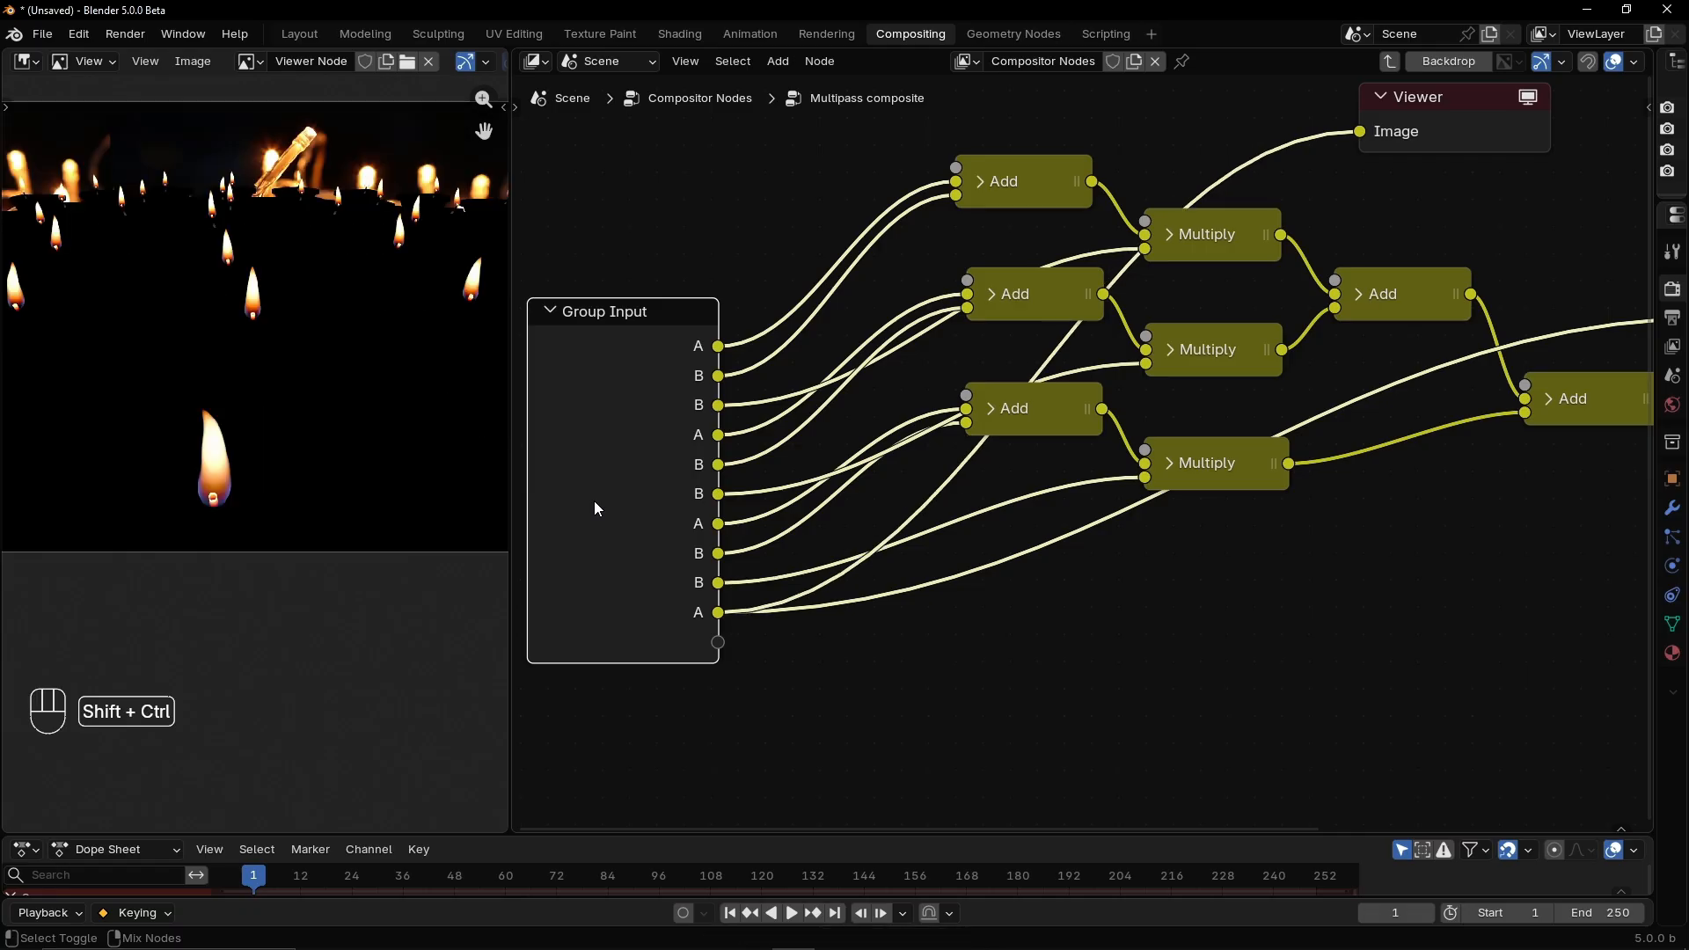
left_click(633, 505, "ctrl+shift")
left_click(633, 505, "ctrl+shift")
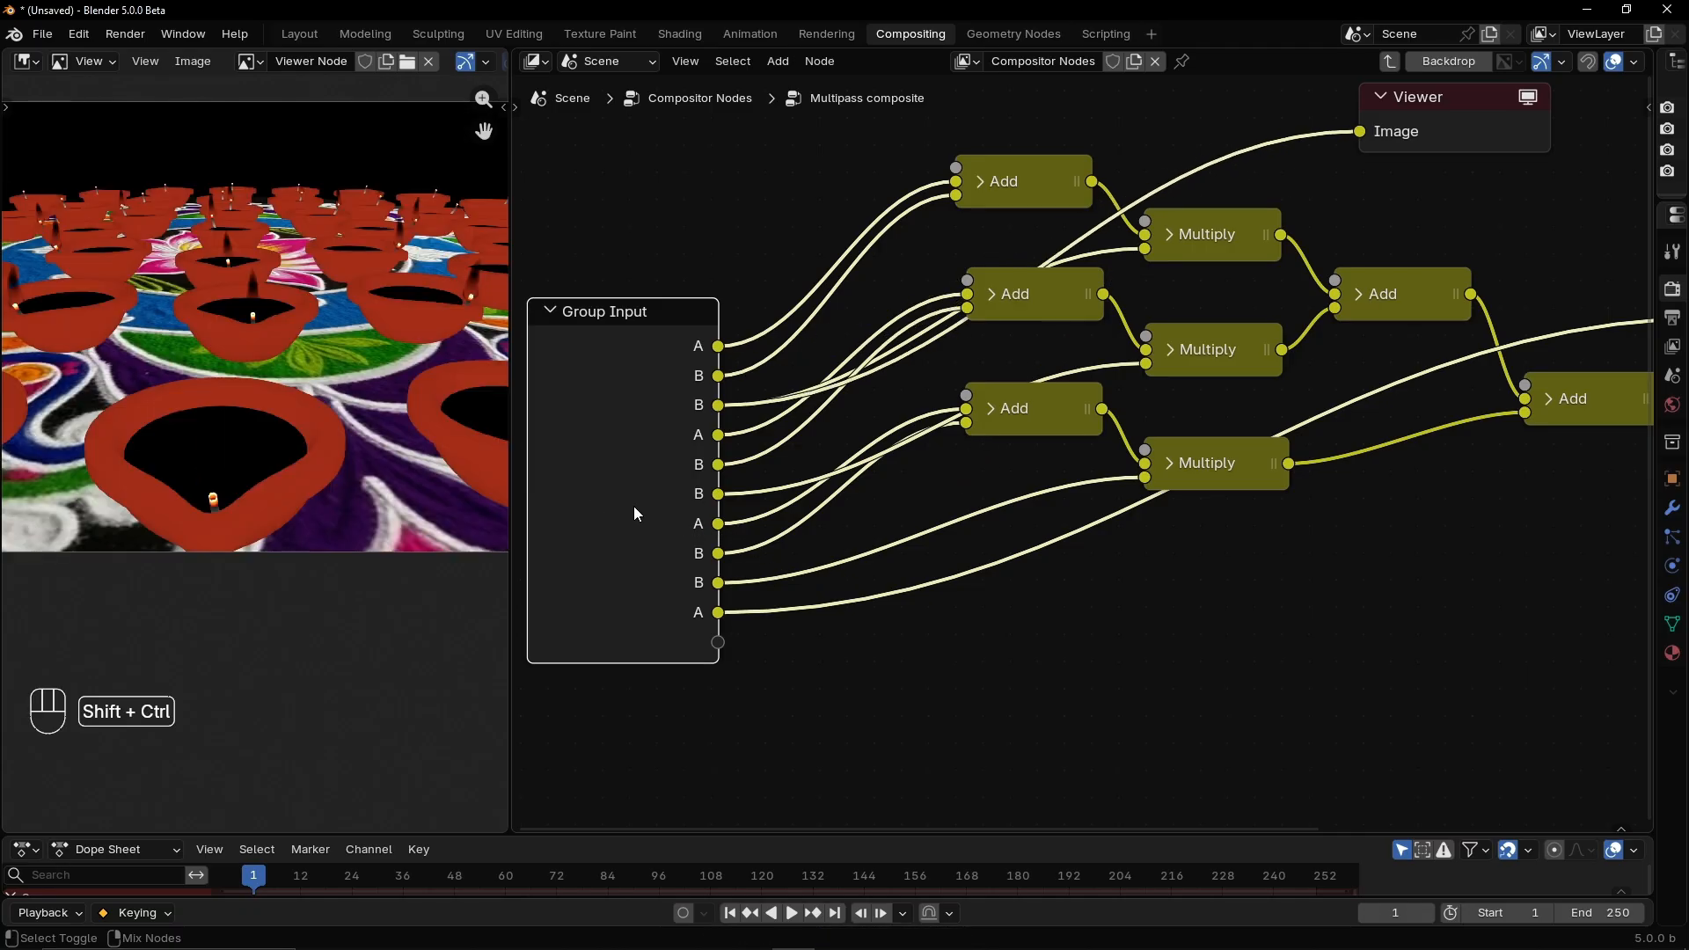
left_click(635, 508, "ctrl+shift")
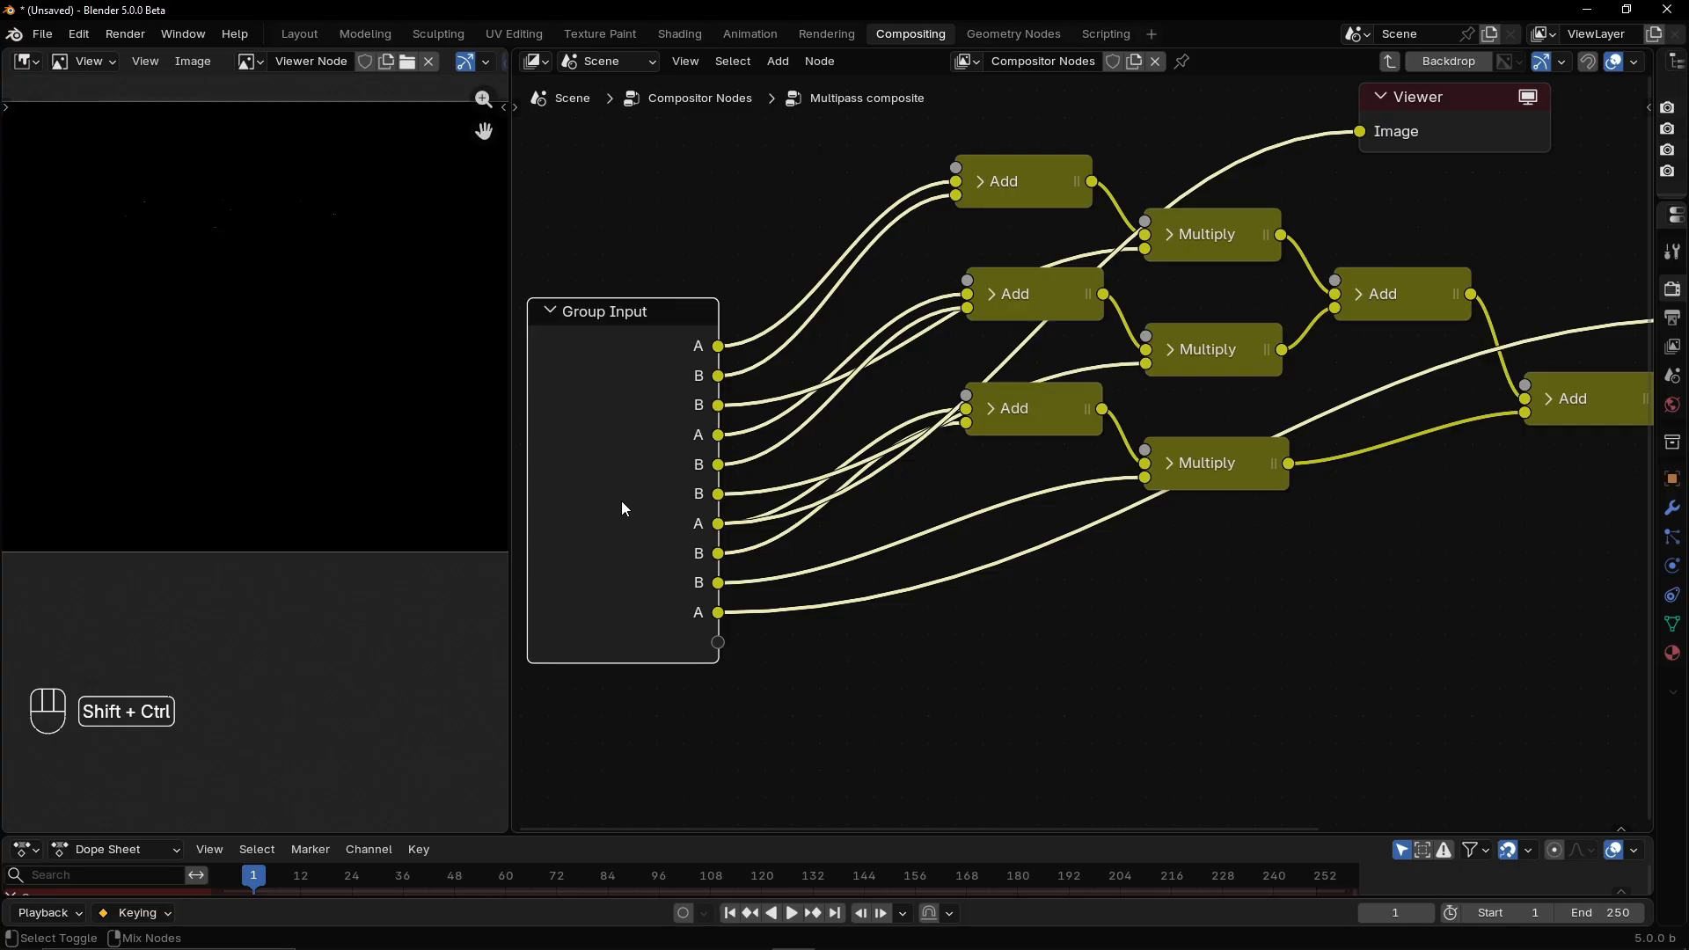
left_click(627, 489, "ctrl+shift")
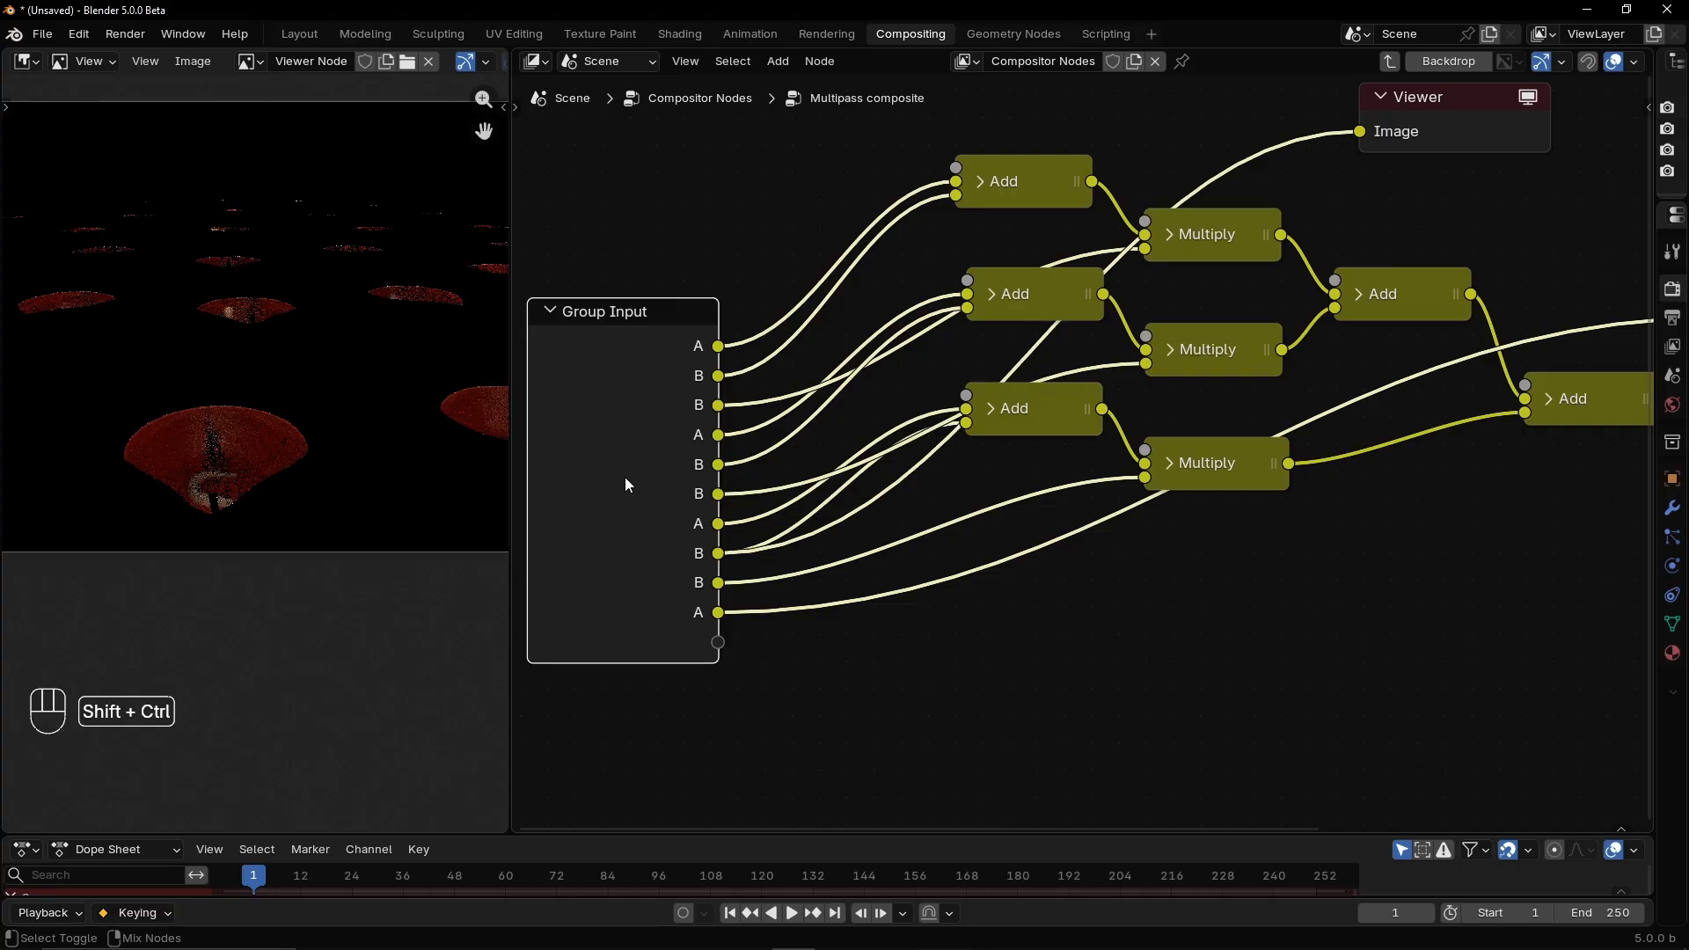
left_click(632, 490, "ctrl+shift")
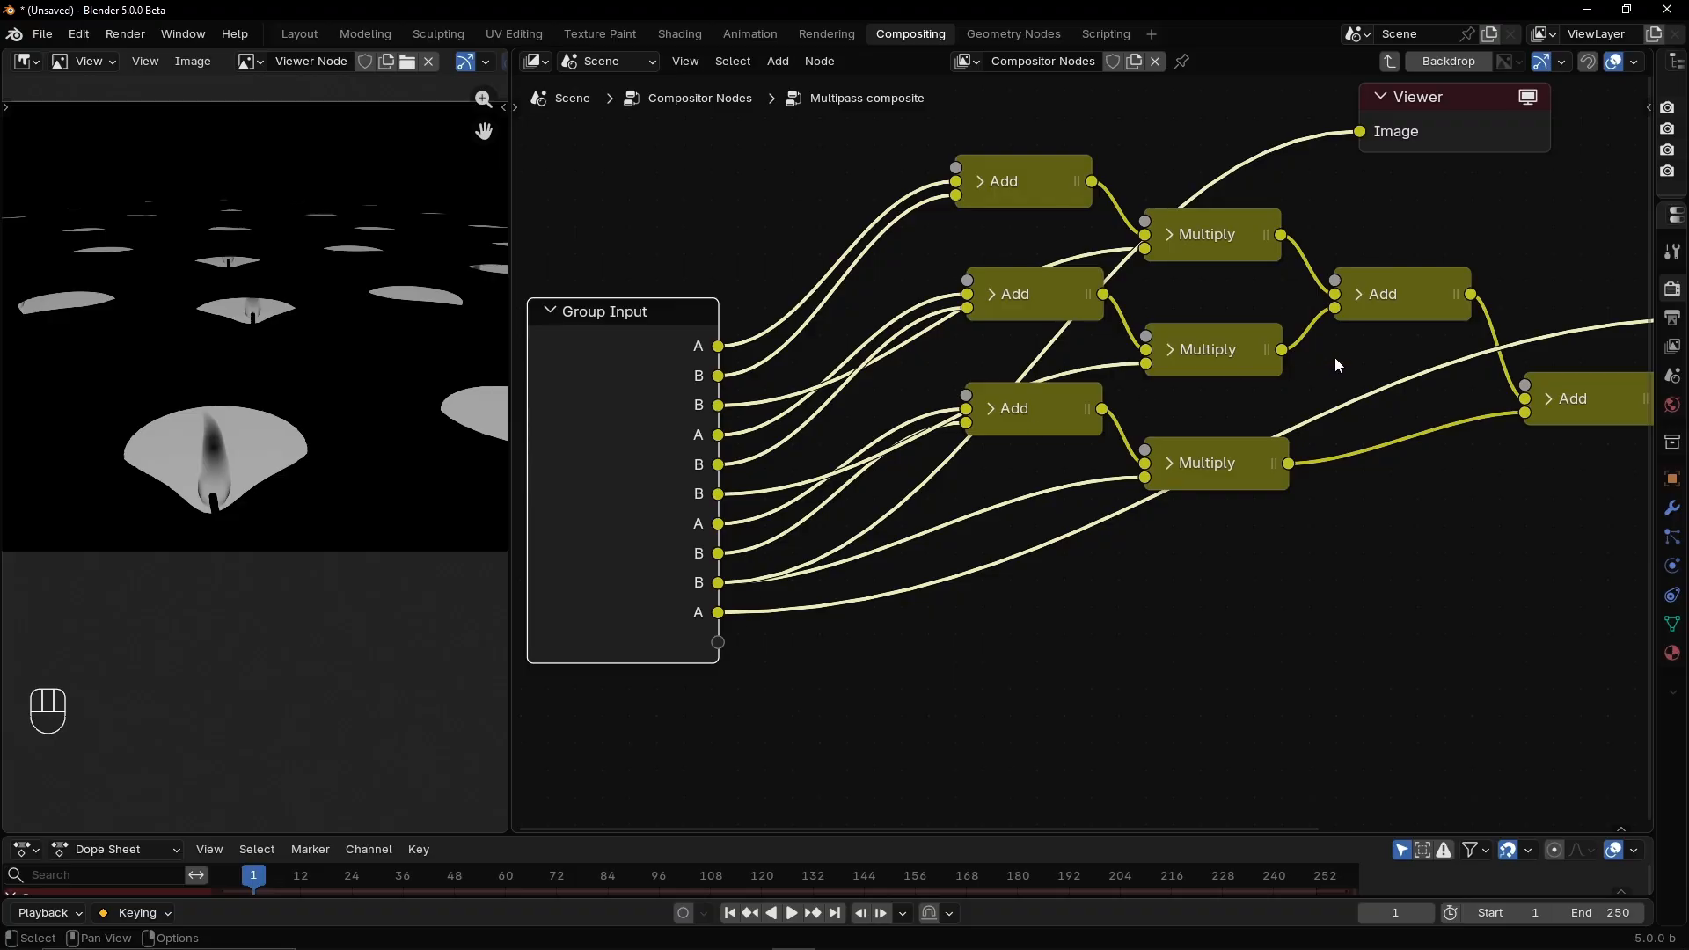
Shift the Group Input node slightly away from the Add nodes and preview its first A output before leaving the group
middle_click_drag(1059, 616, 1399, 560)
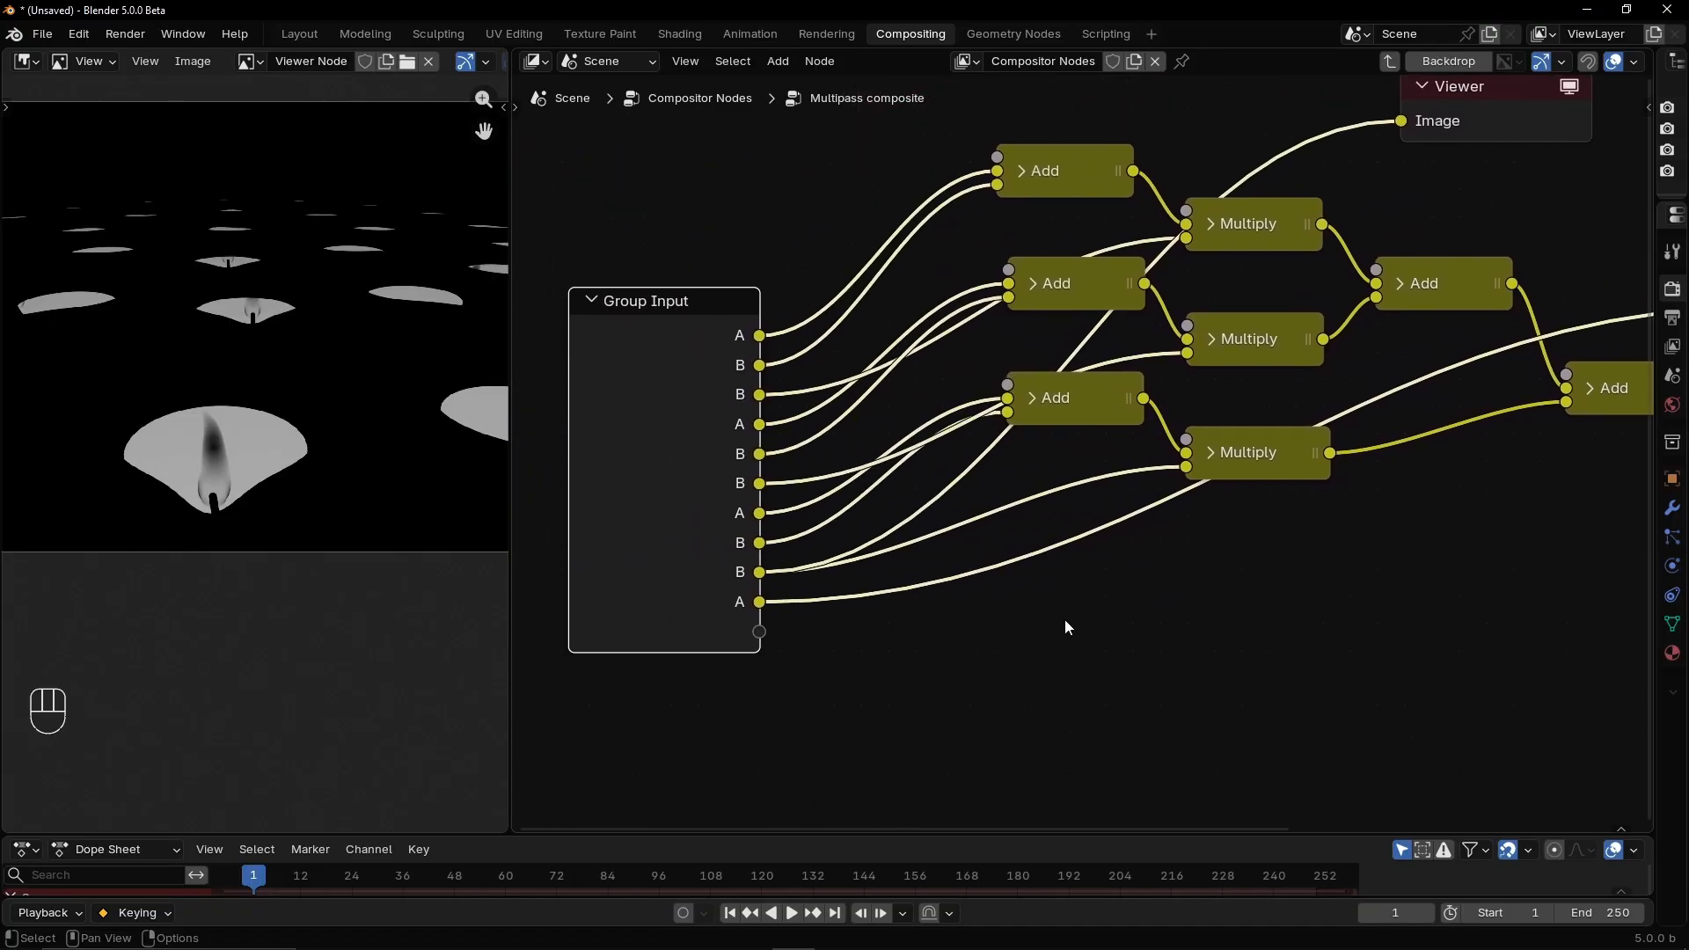
middle_click_drag(1047, 655, 1054, 713)
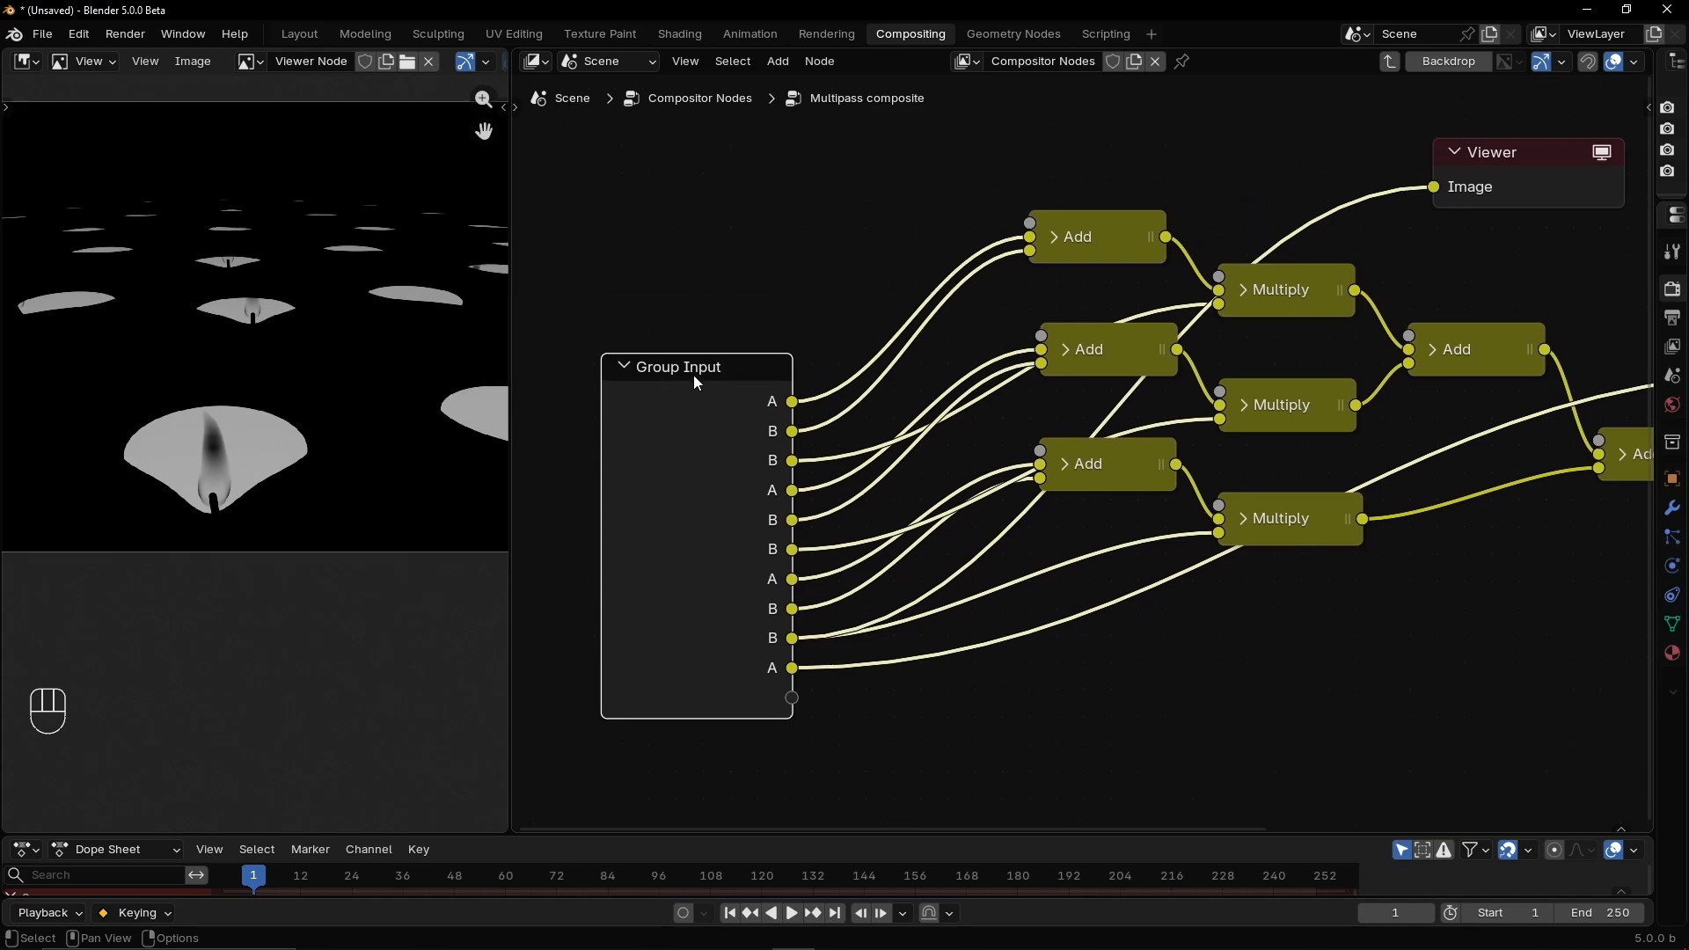
left_click_drag(701, 375, 666, 356)
left_click(674, 355, "ctrl+shift")
left_click(647, 368, "ctrl+shift")
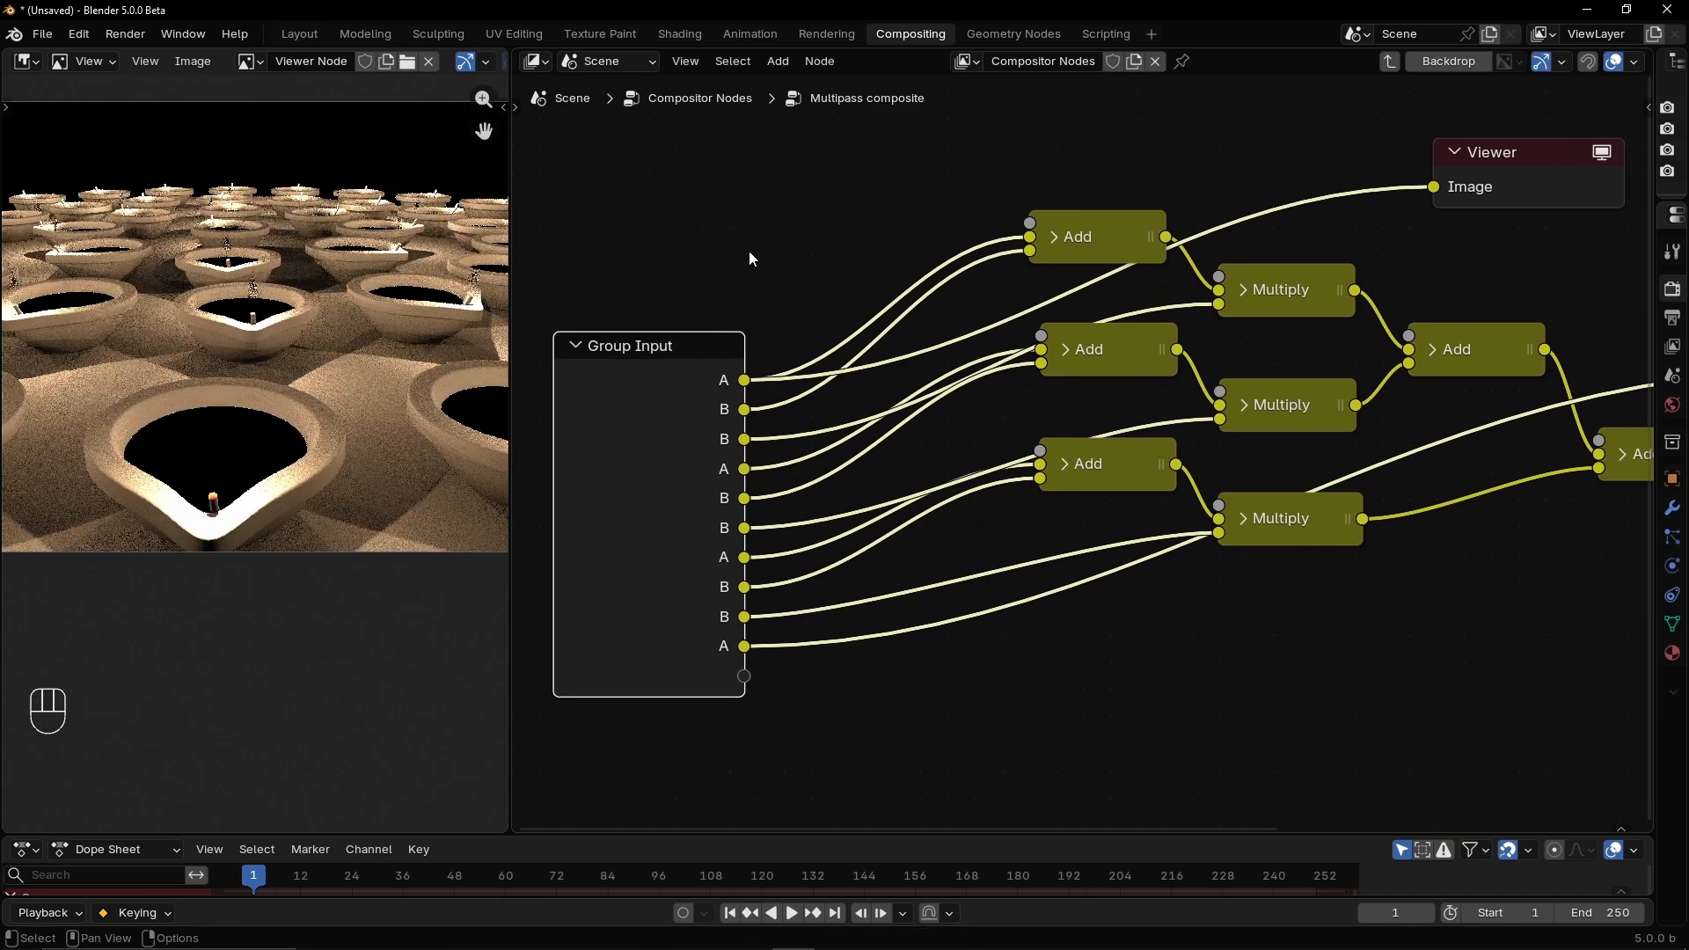
key("shift+a")
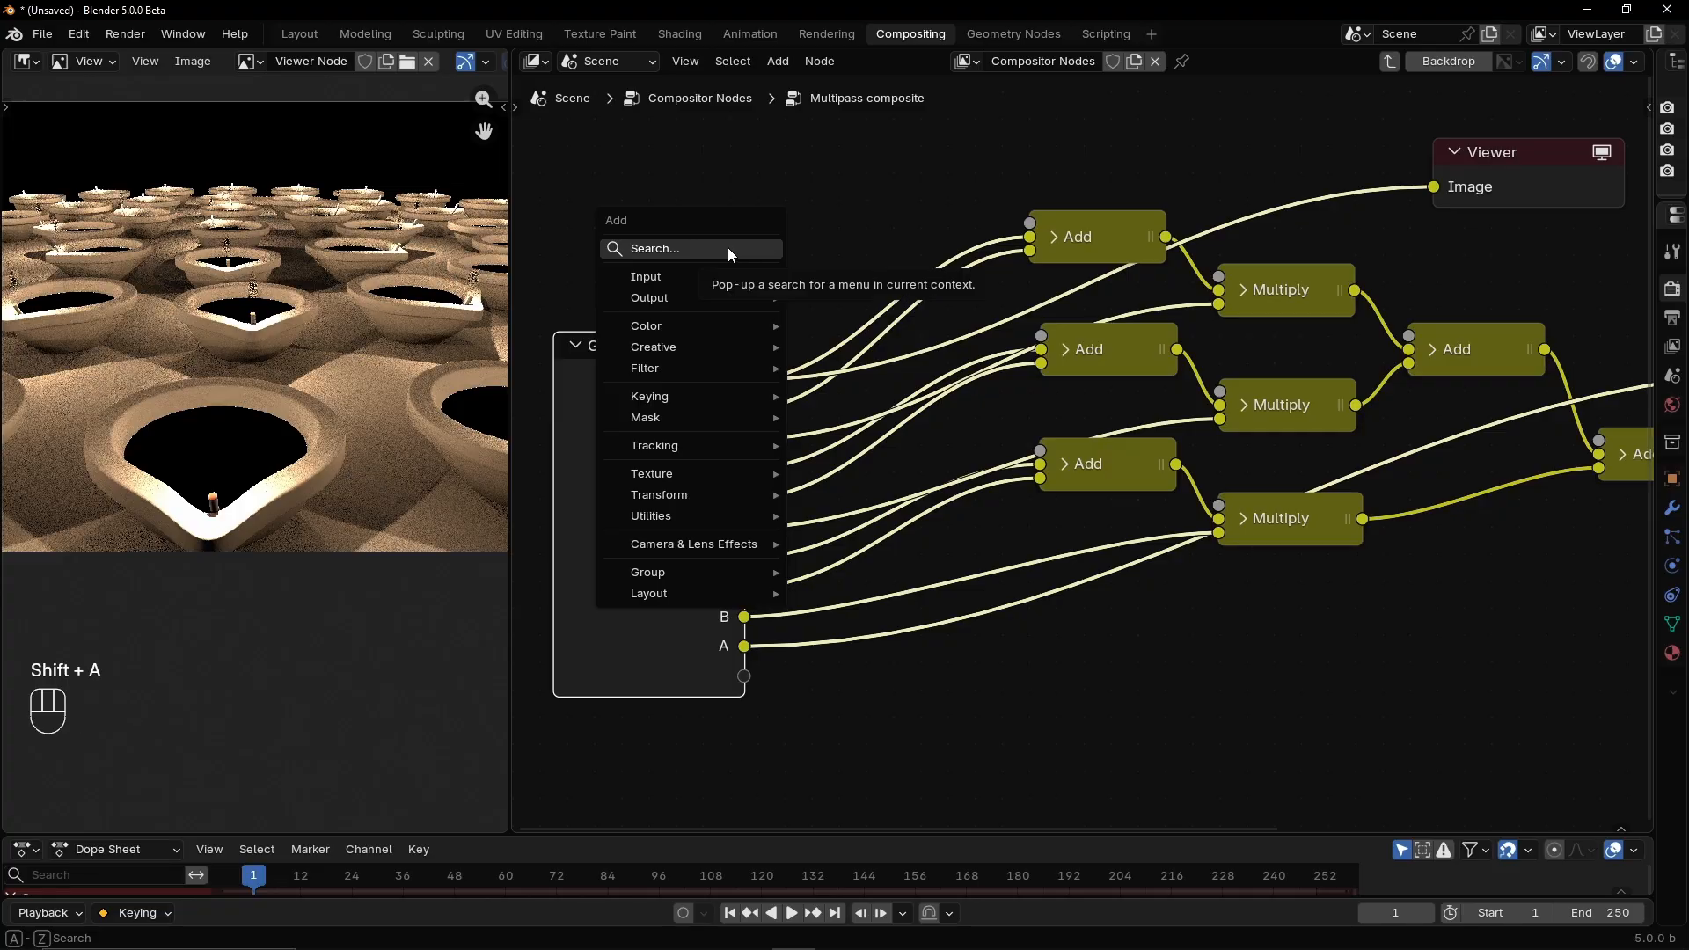
key("Tab")
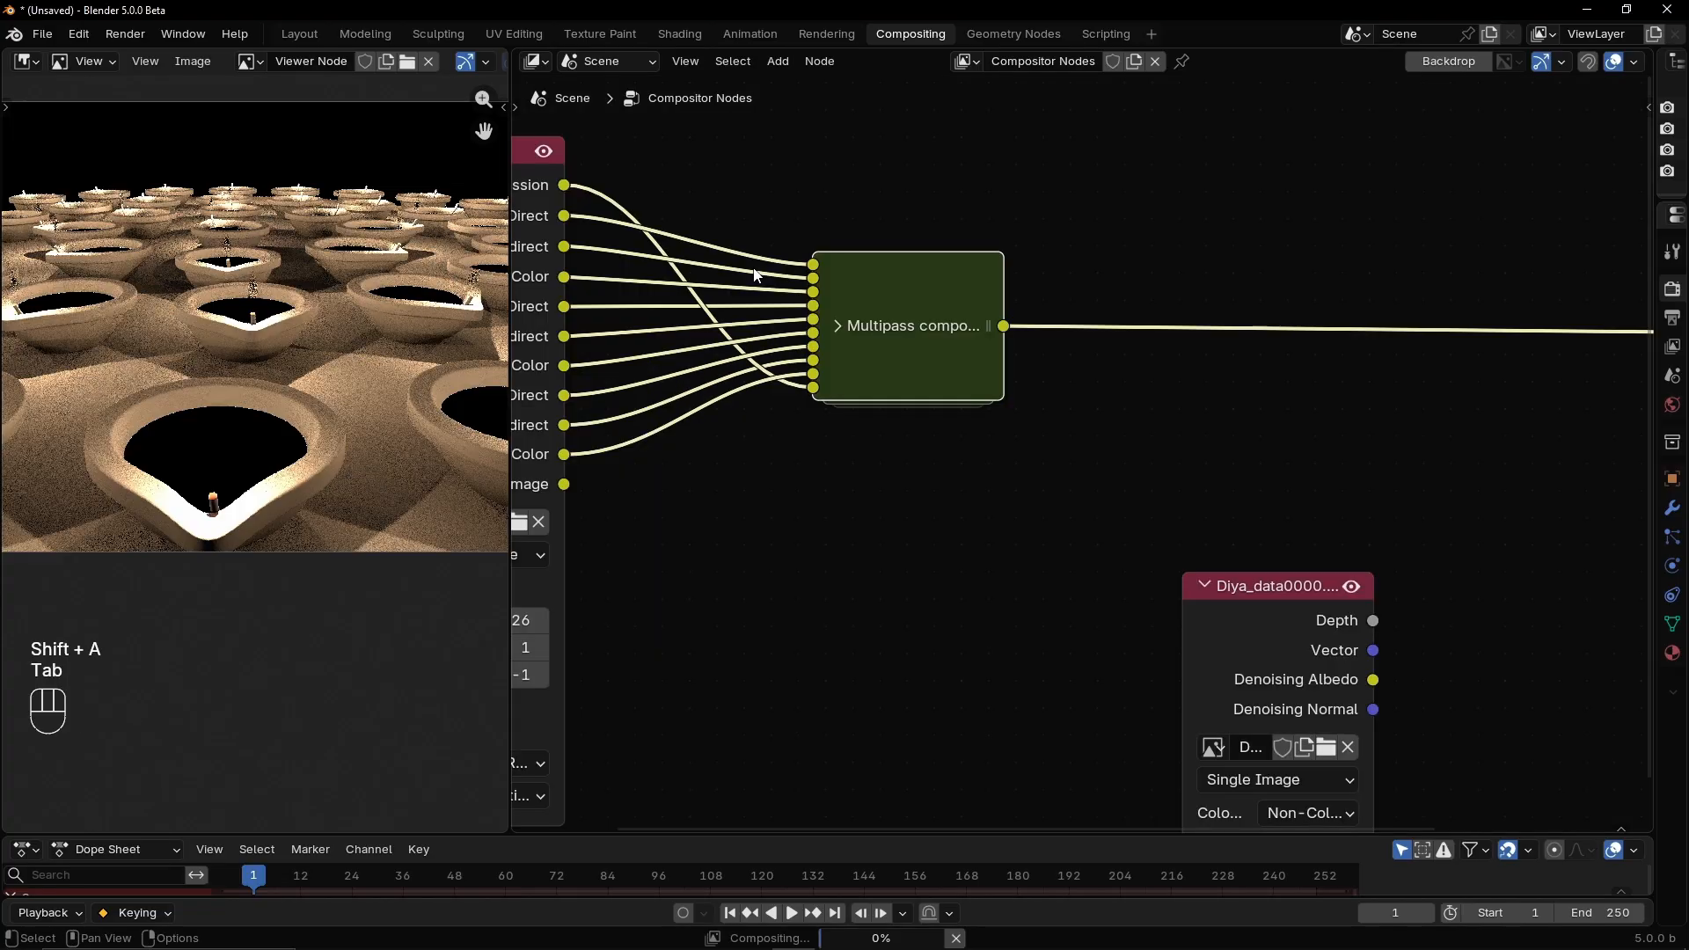
Add a Denoise node below the Multipass composite node and link Diffuse Direct to its Image input
middle_click_drag(762, 463, 950, 479)
left_click(866, 524)
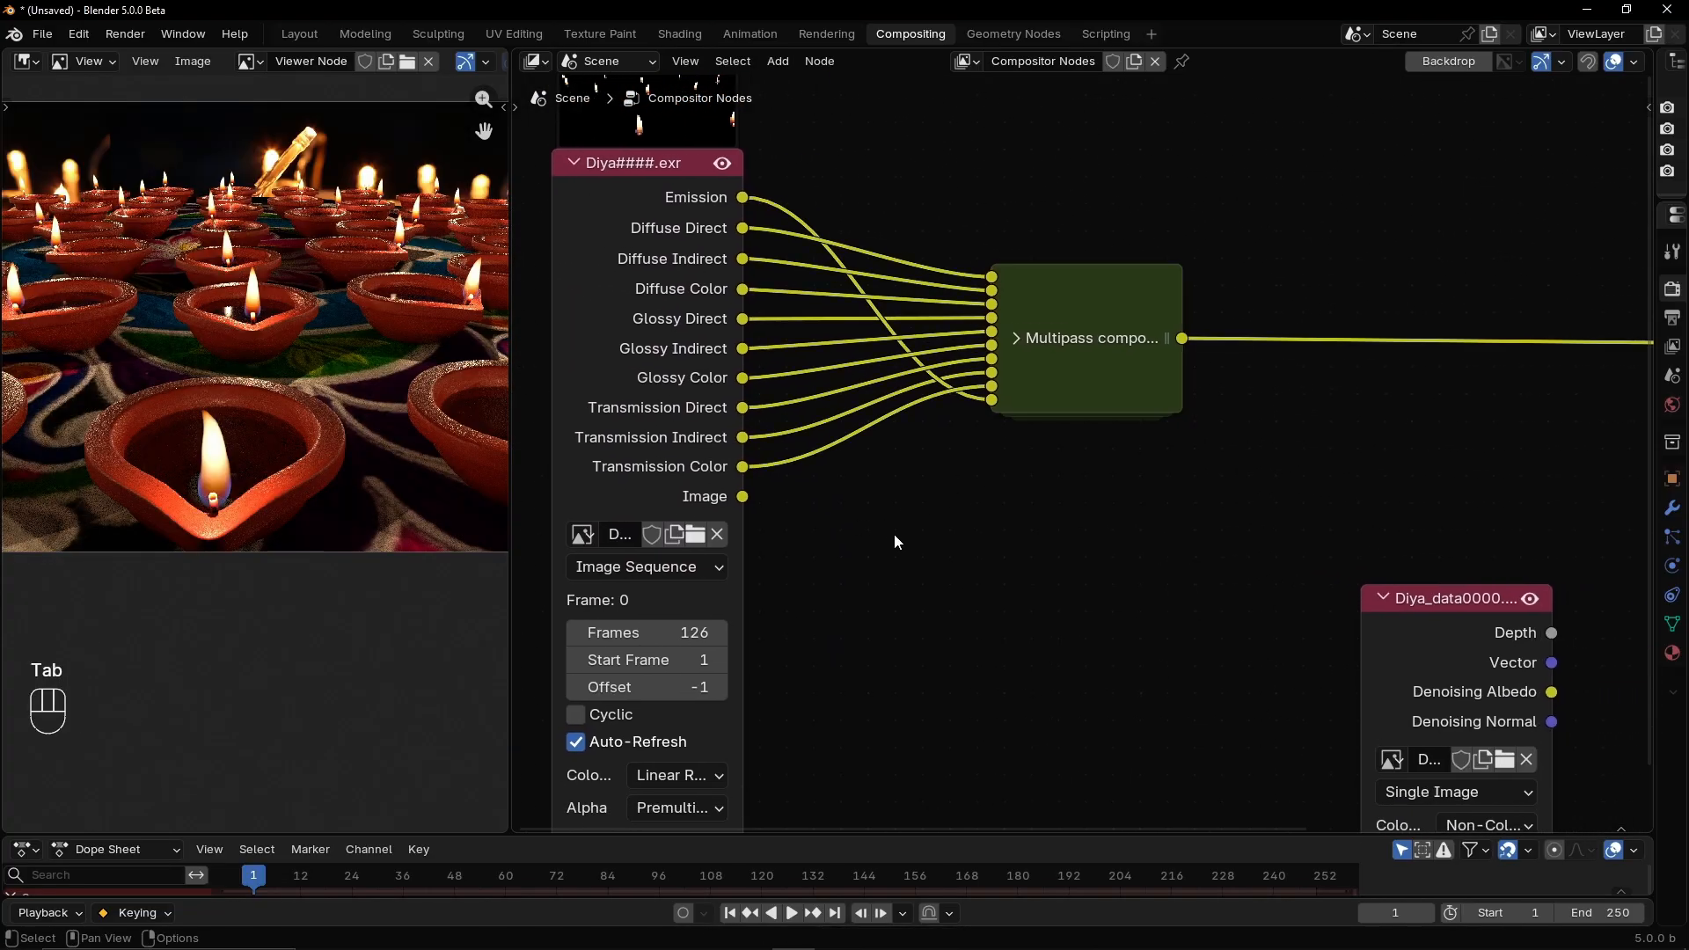
key("shift+a")
left_click(876, 536)
type("d")
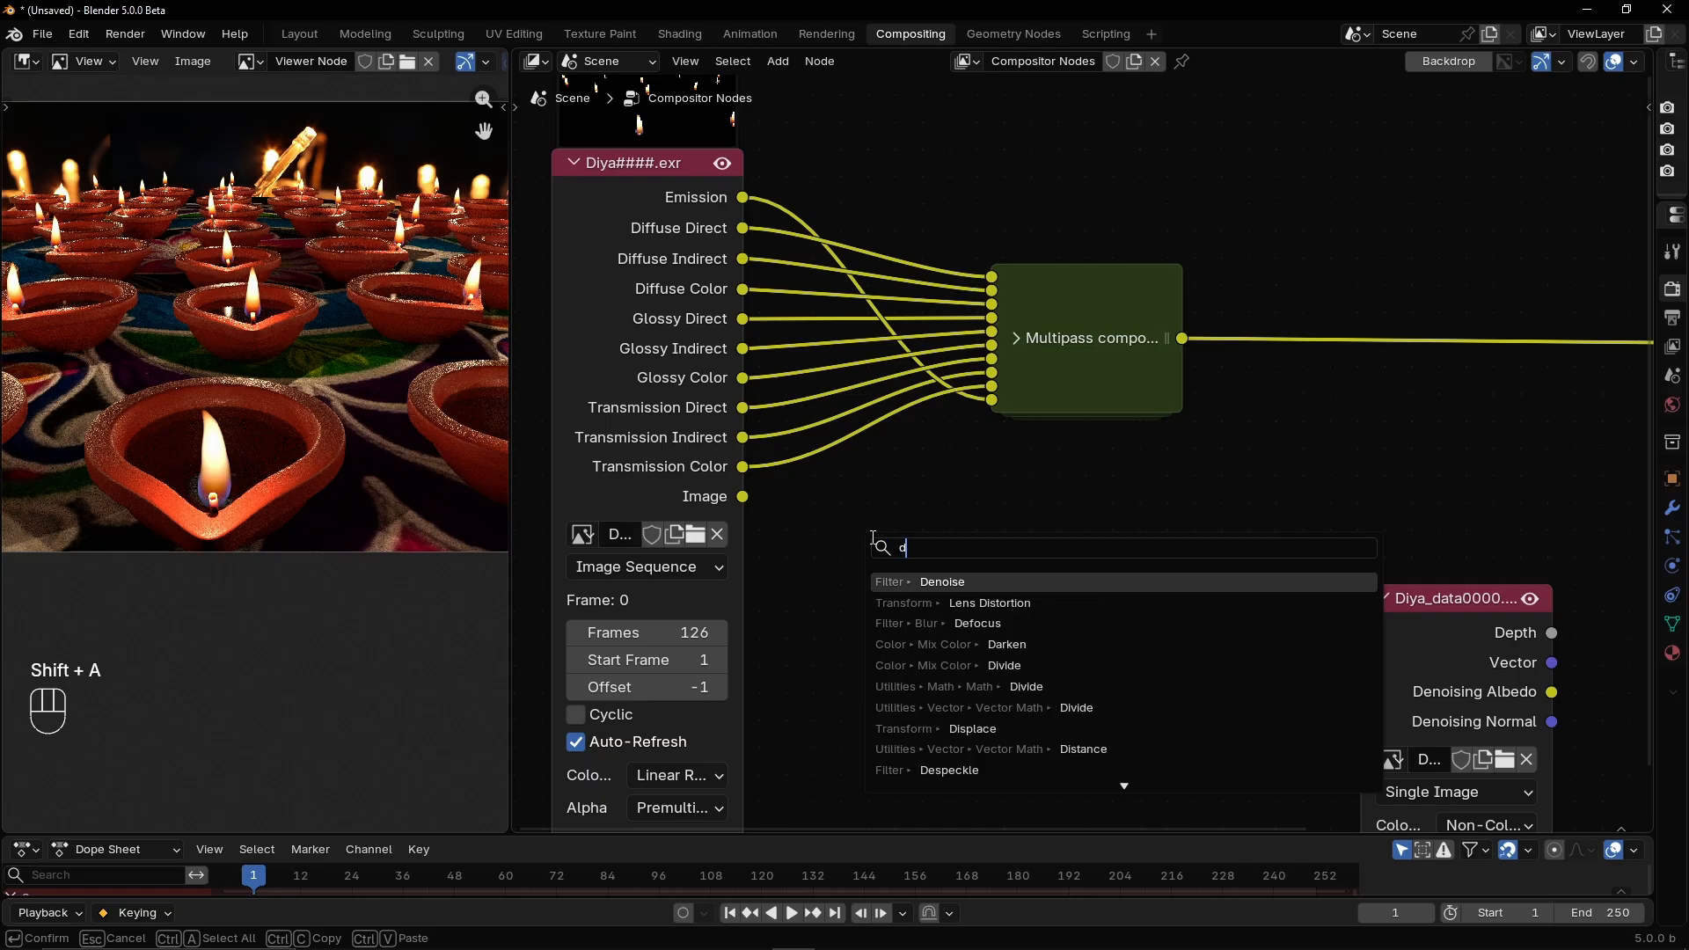
left_click(963, 581)
left_click(954, 570)
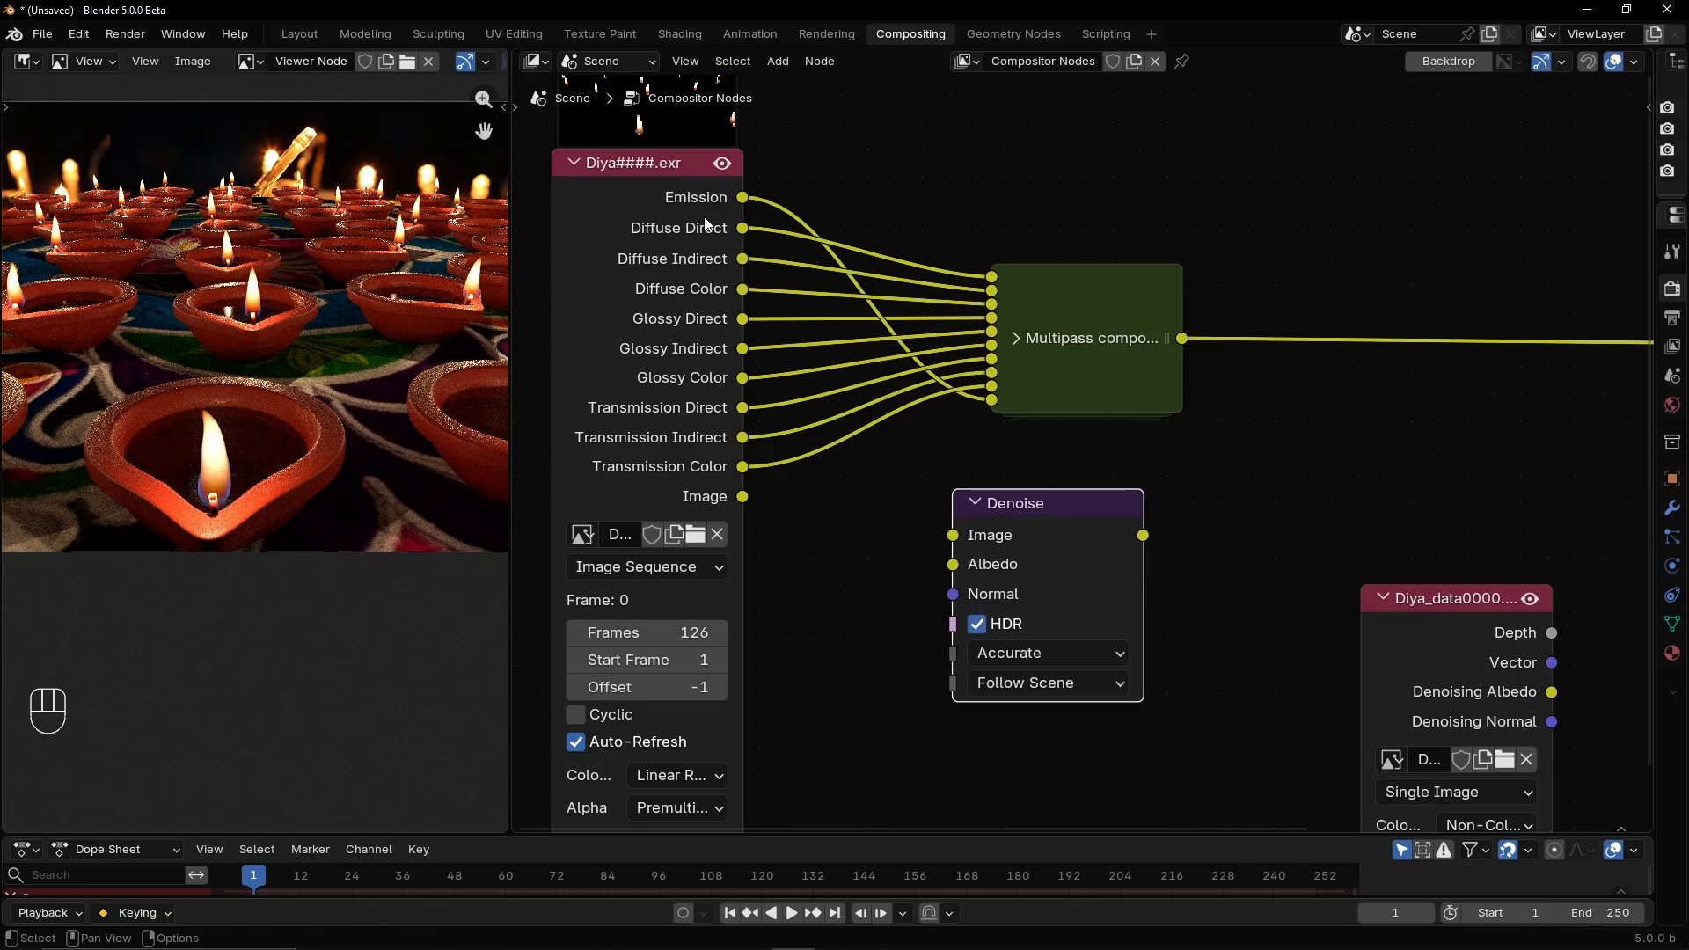
left_click_drag(745, 228, 953, 535)
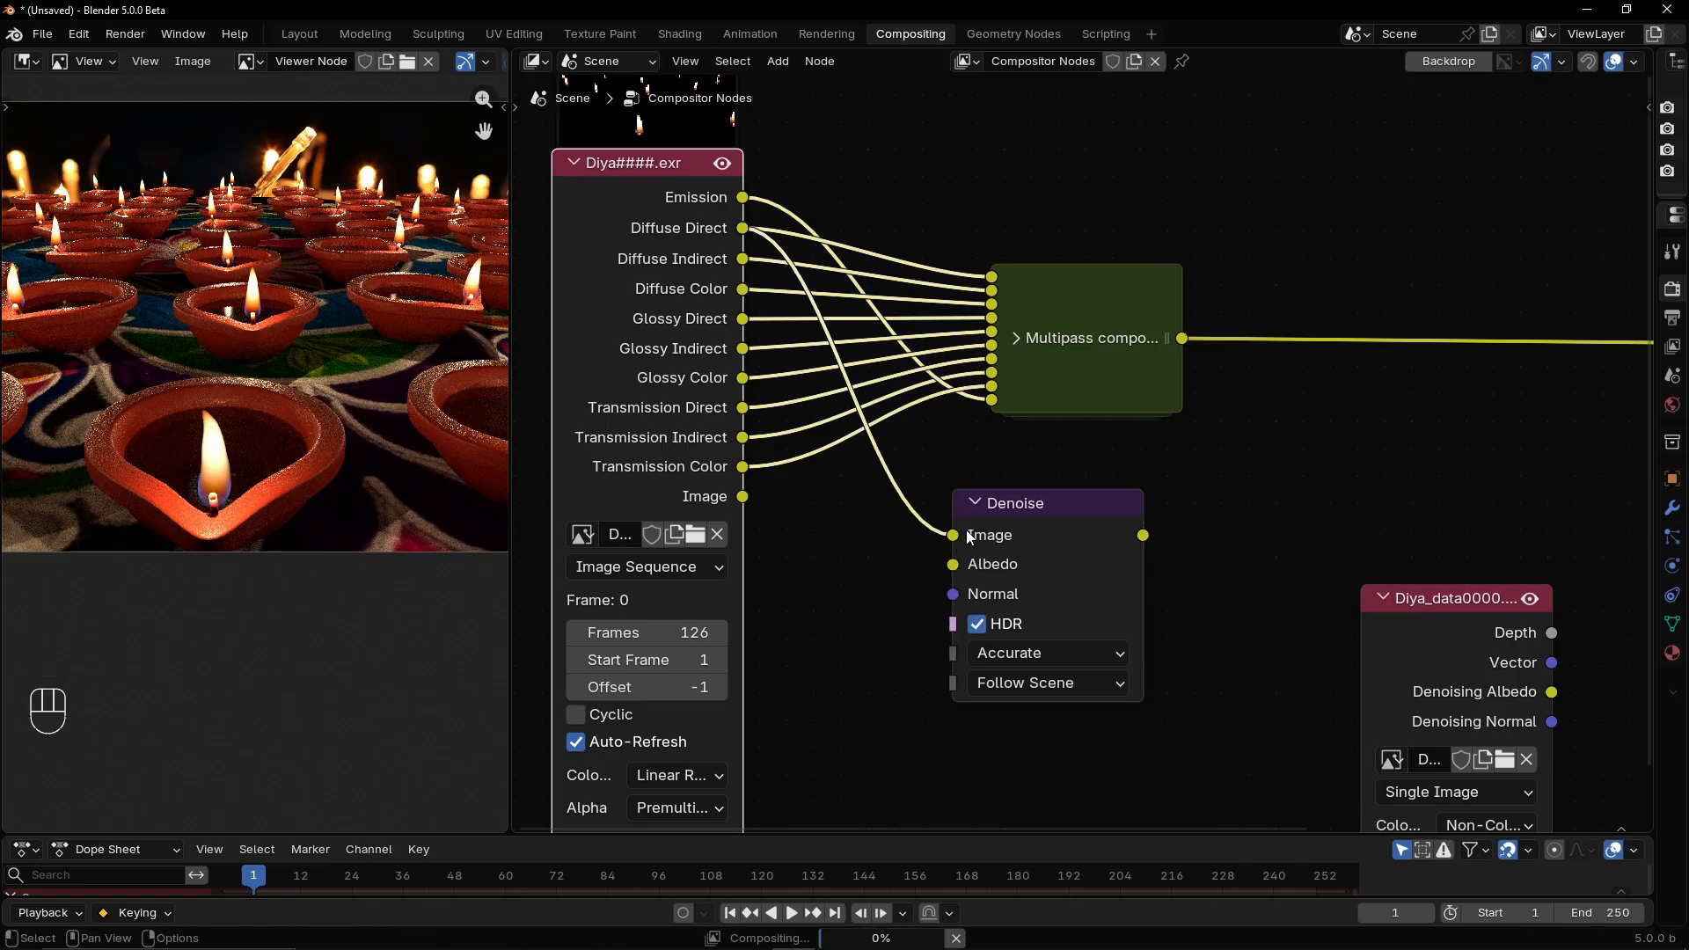
Position the Diya_data image node between the Diya sequence node and the Denoise node, shifting Denoise aside to make room
middle_click_drag(1492, 655, 1487, 500)
left_click_drag(1487, 449, 903, 581)
left_click_drag(1082, 354, 1201, 346)
left_click_drag(891, 576, 876, 469)
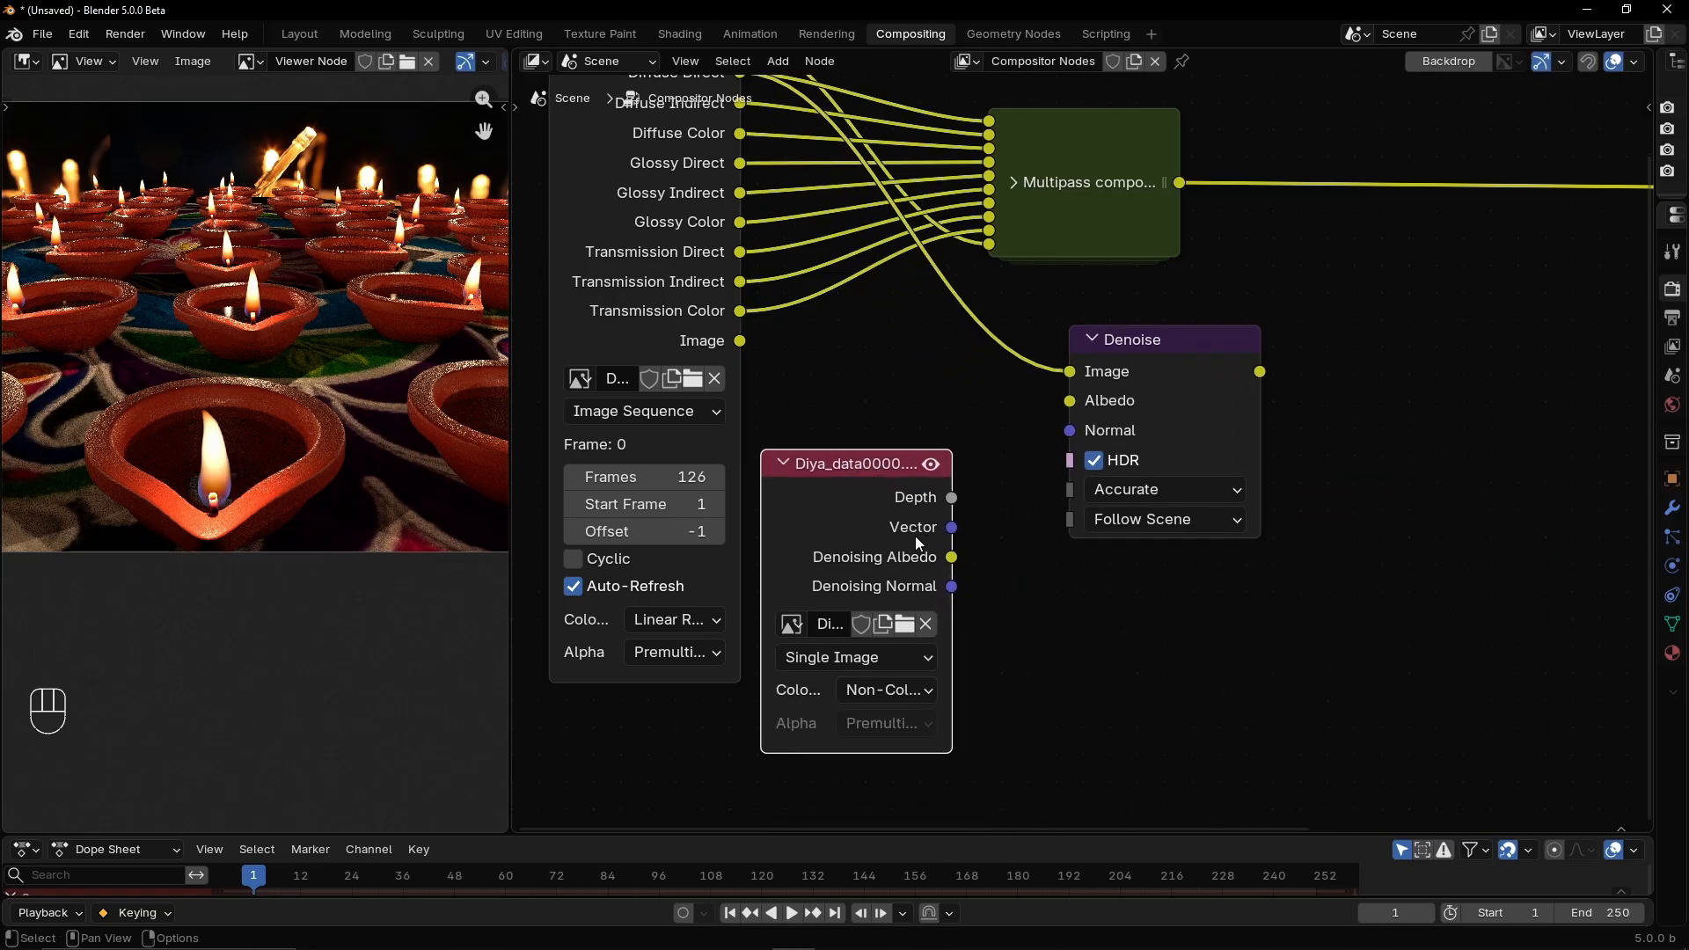
Link Denoising Albedo and Denoising Normal to Denoise's Albedo and Normal inputs, and preview its output through the Viewer placed beside it
left_click_drag(955, 559, 1070, 401)
left_click_drag(953, 587, 1102, 431)
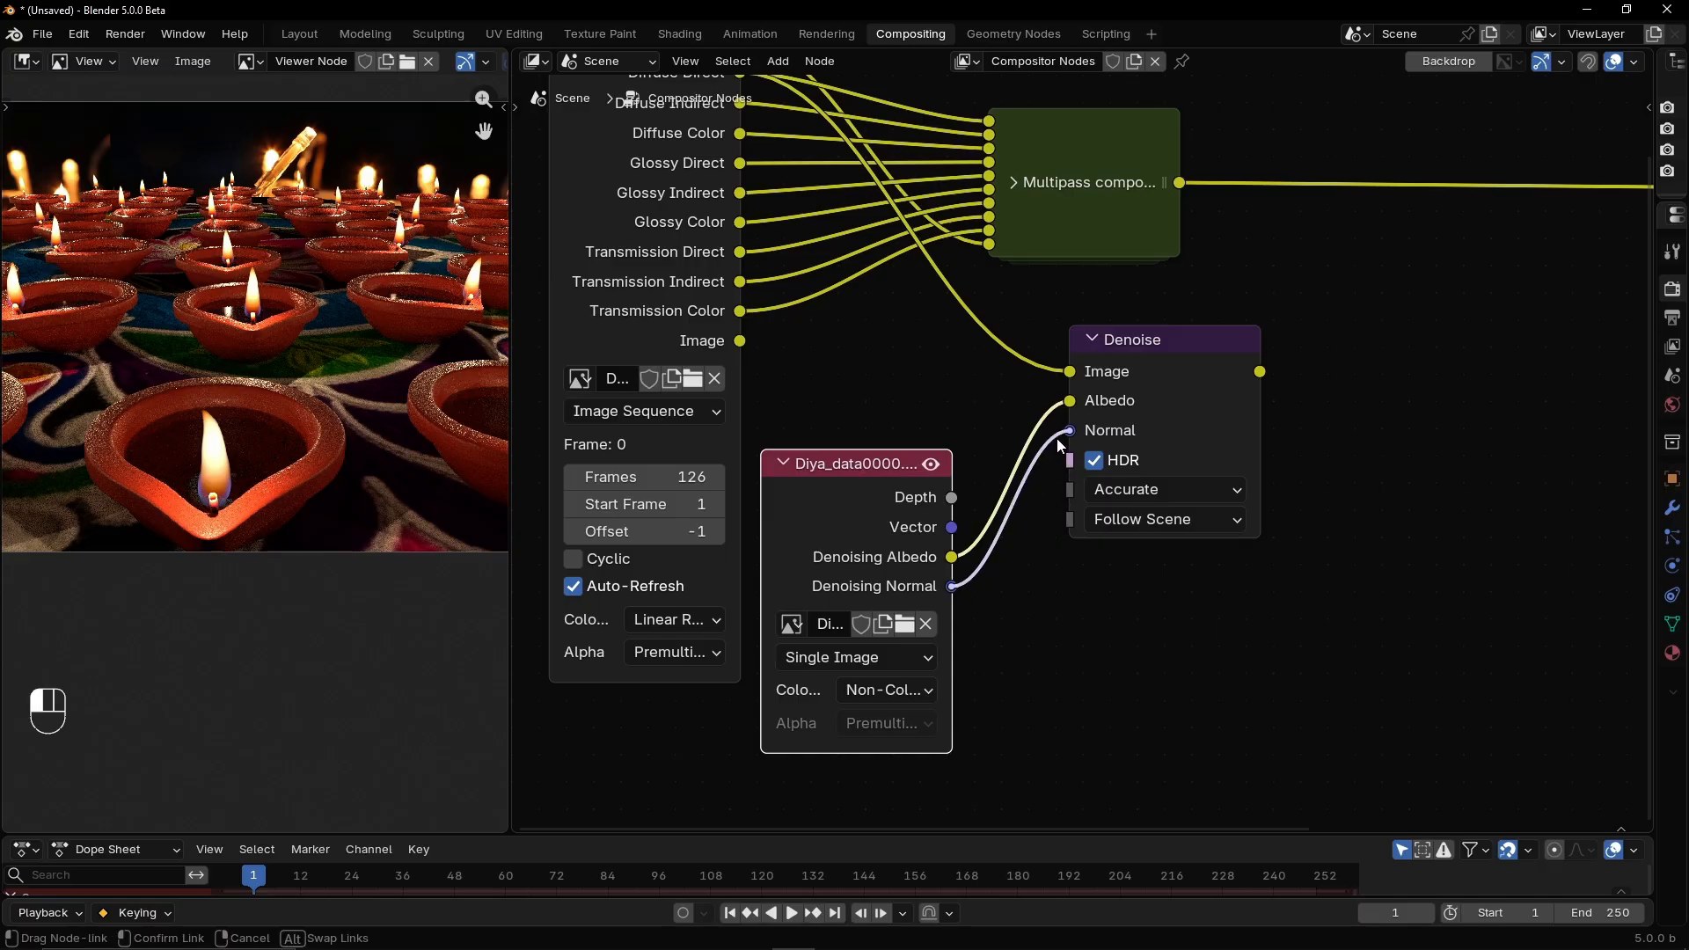
left_click(1166, 374, "ctrl+shift")
left_click_drag(1347, 290, 1424, 359)
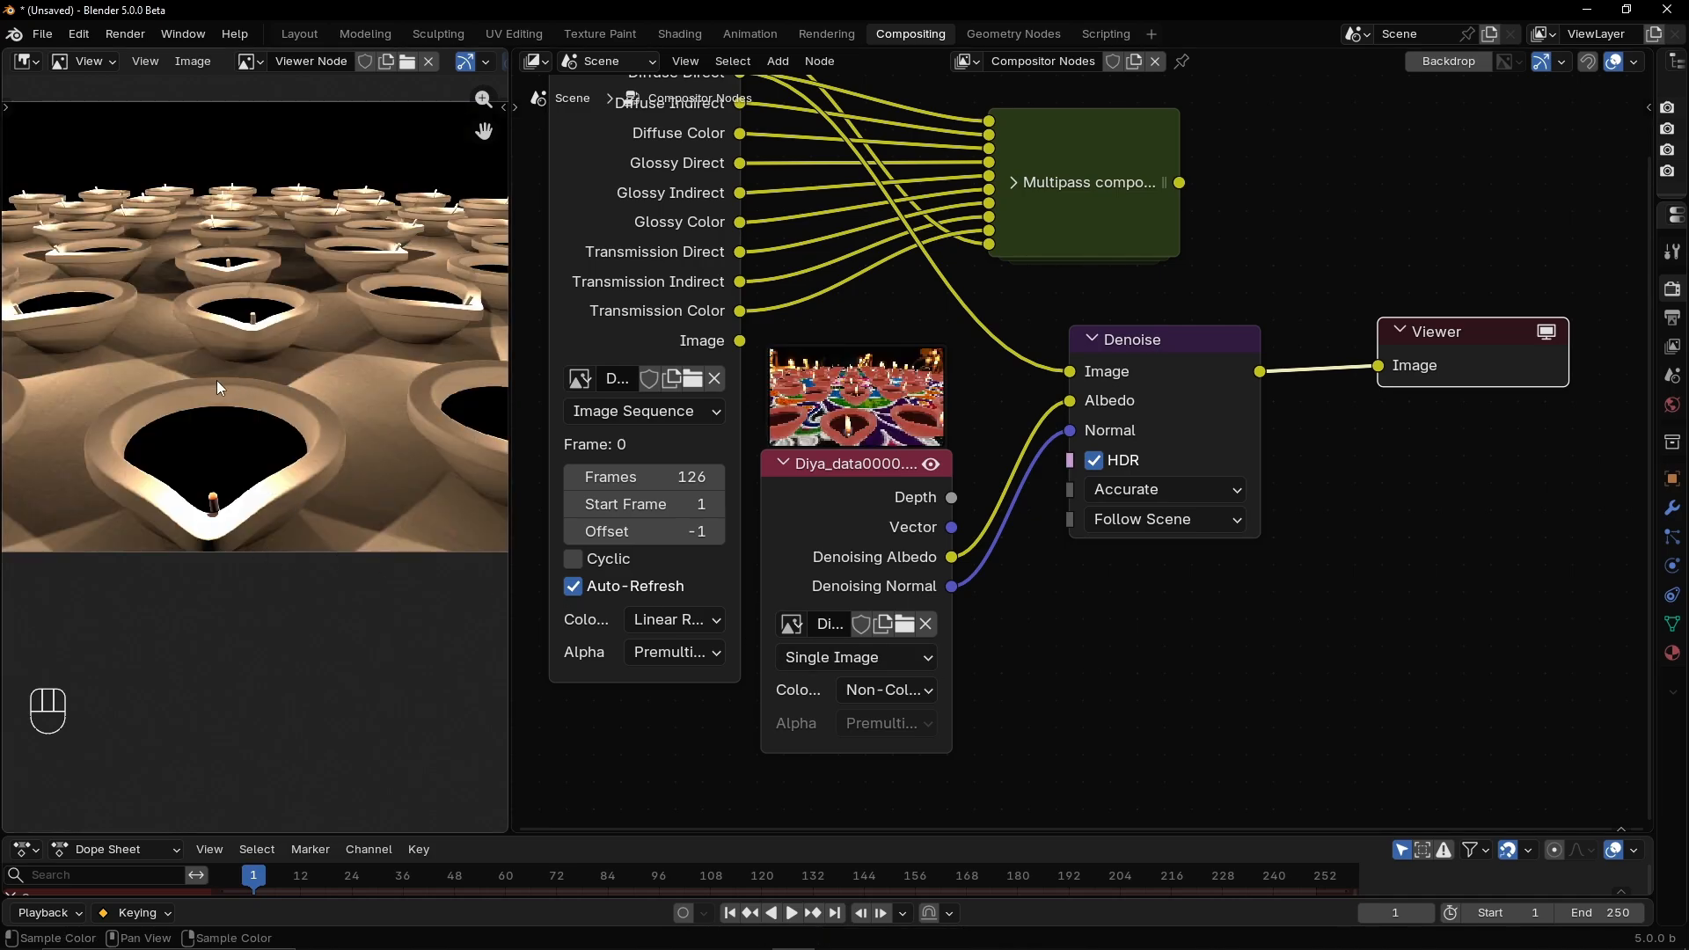
Delete the Denoise node and move the Diya_data image node up into the free space below the Multipass composite node
middle_click_drag(890, 304, 915, 401)
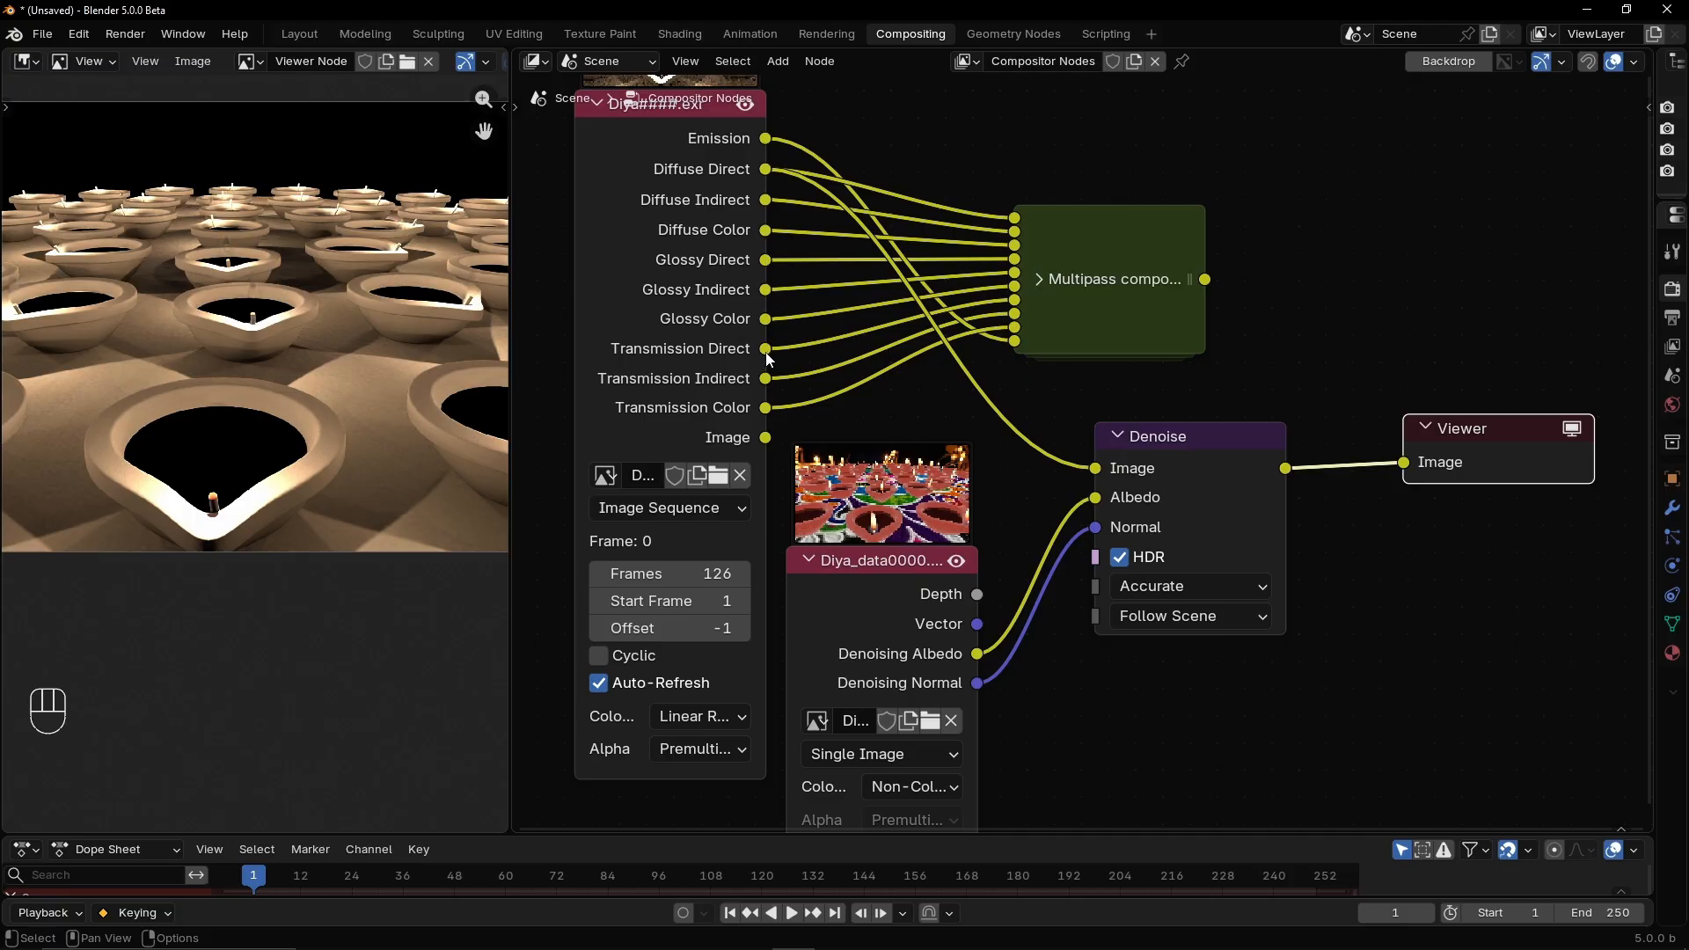
left_click_drag(1189, 451, 1171, 488)
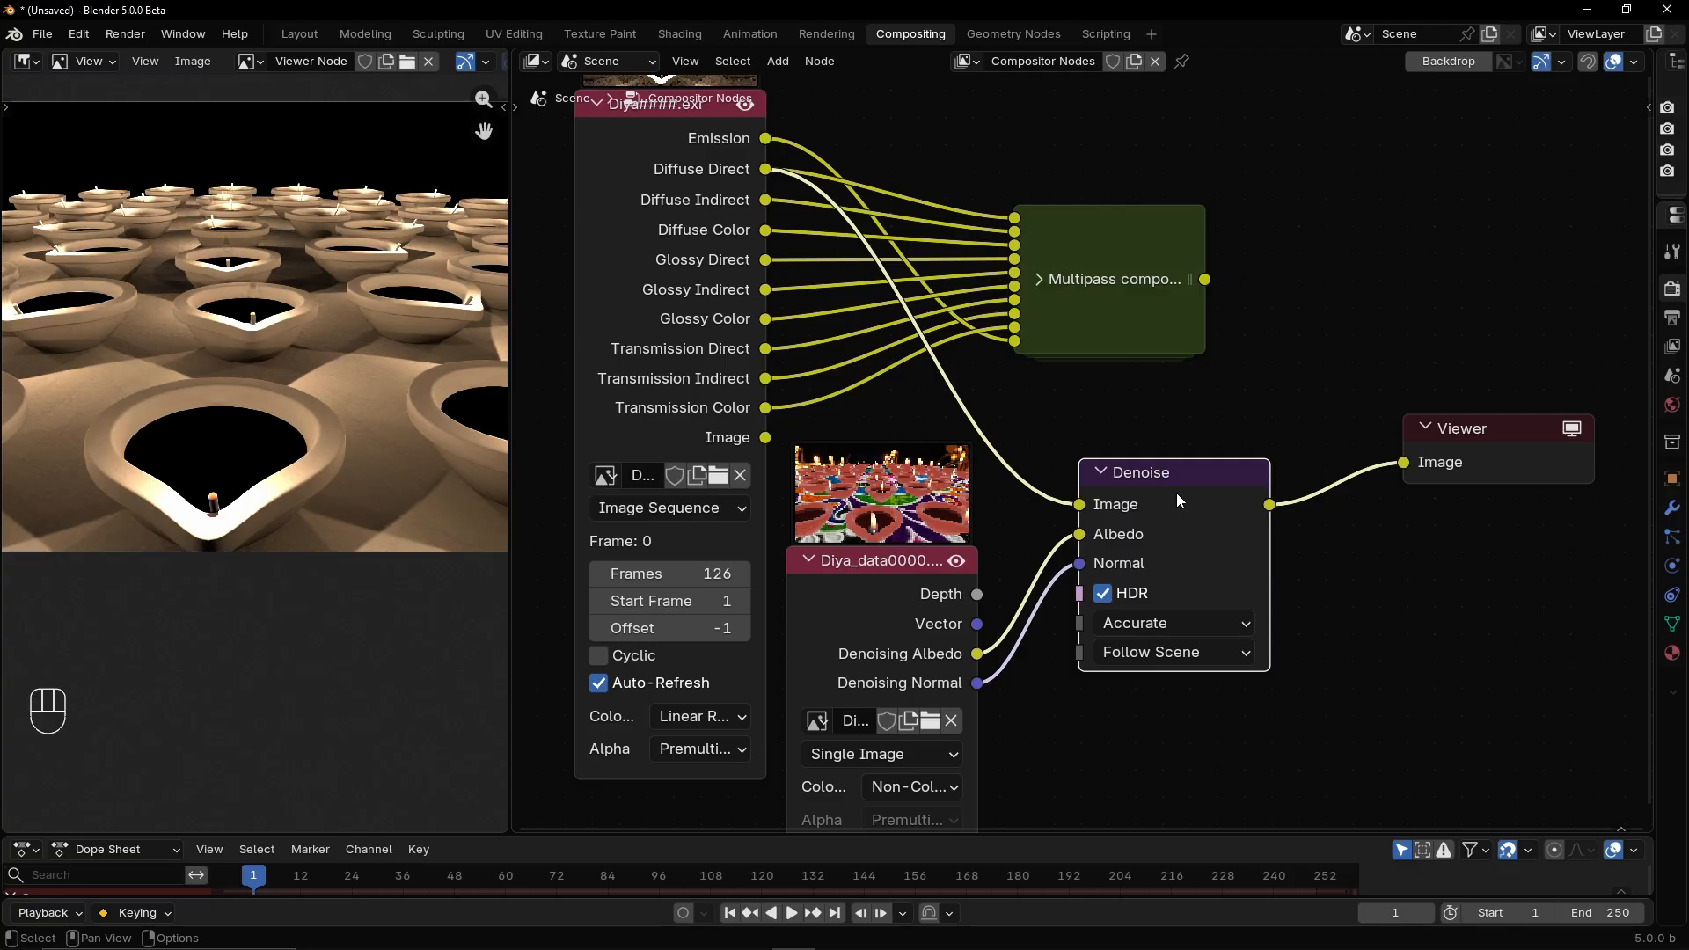
key("Delete")
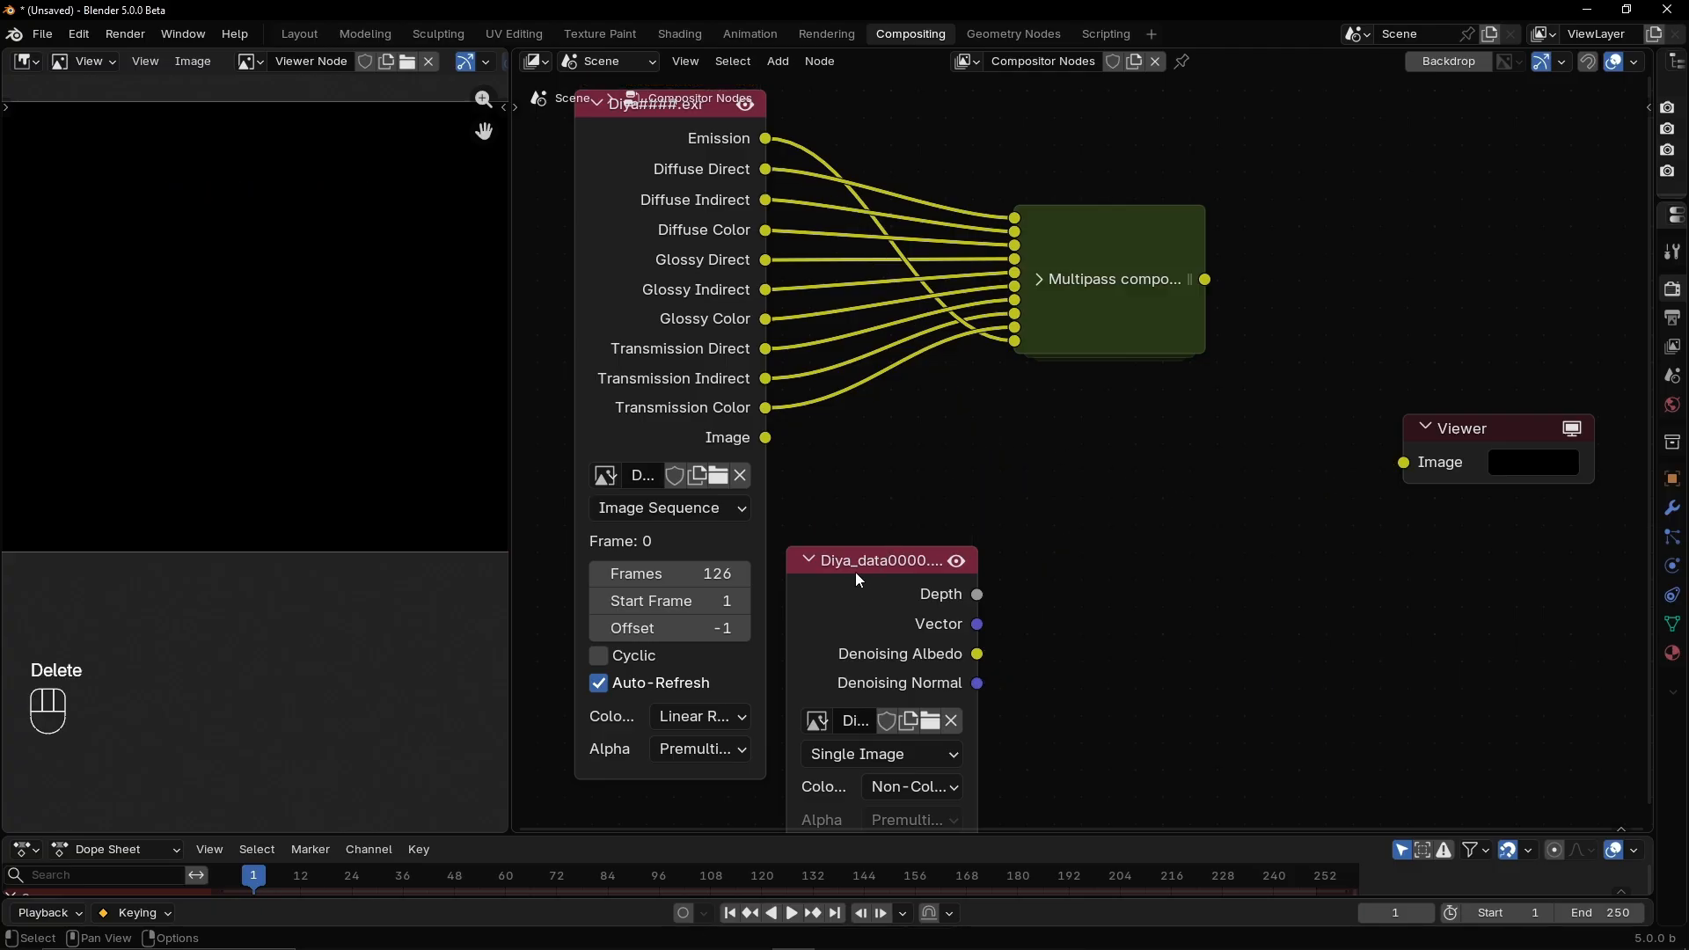
left_click_drag(856, 574, 923, 504)
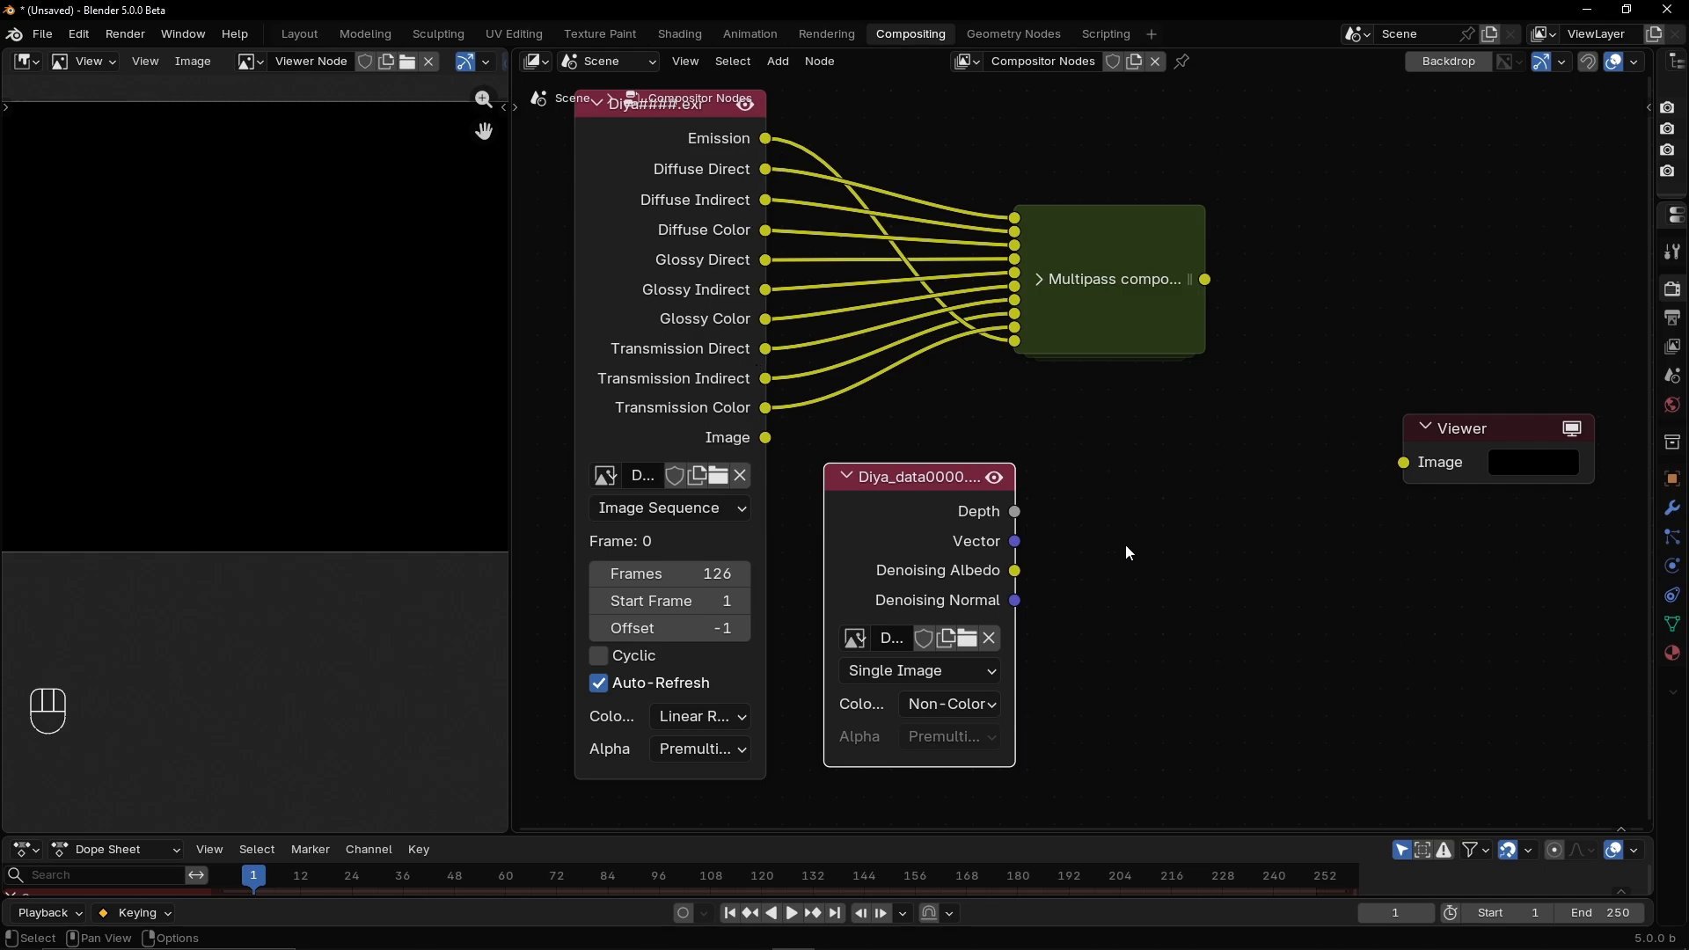
Preview the Multipass composite output and move the Viewer and Diya_data nodes out of the way
middle_click_drag(1167, 510, 1188, 579)
left_click(1158, 289, "ctrl+shift")
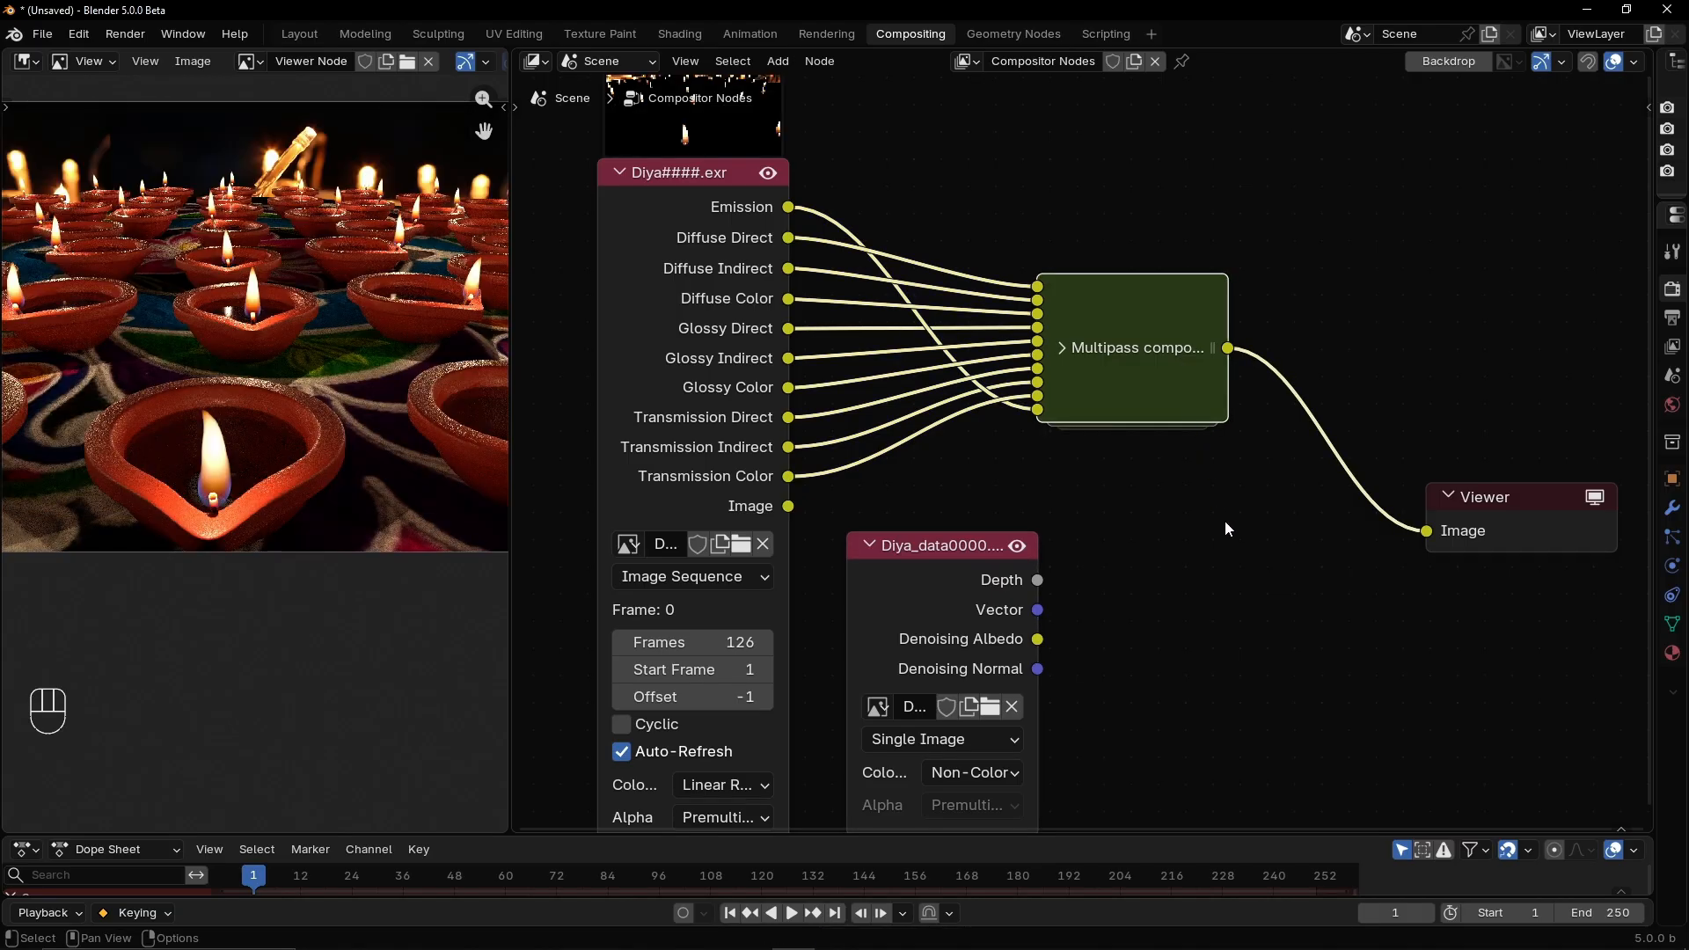
left_click_drag(1504, 508, 1515, 246)
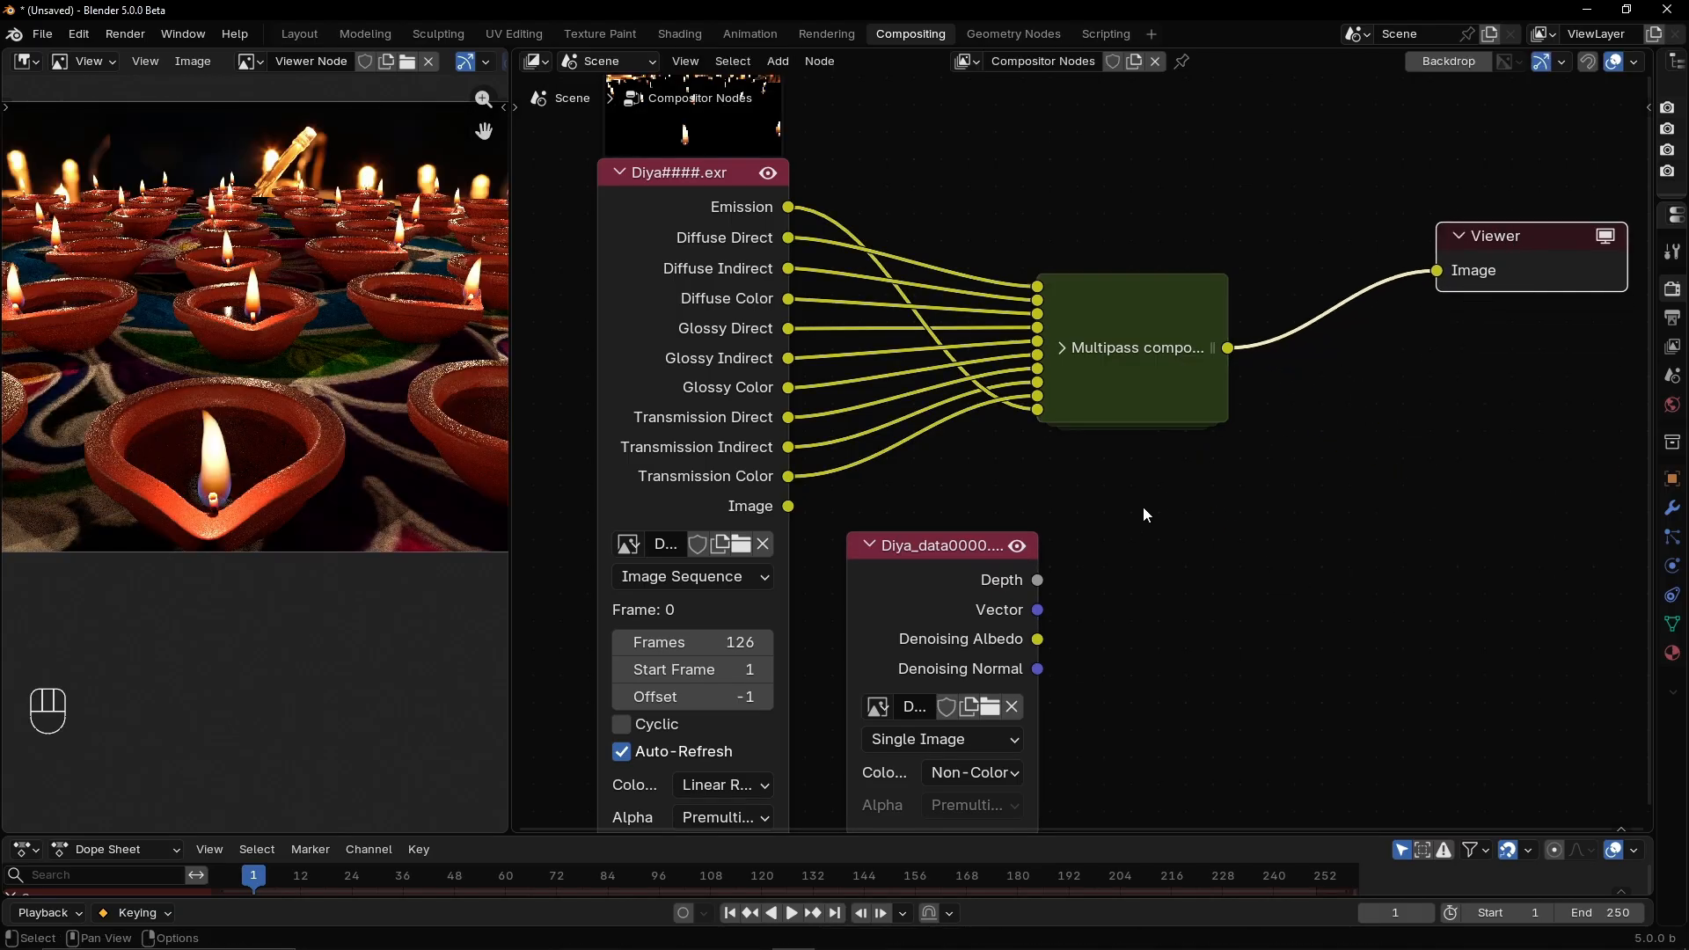
left_click_drag(931, 568, 1408, 637)
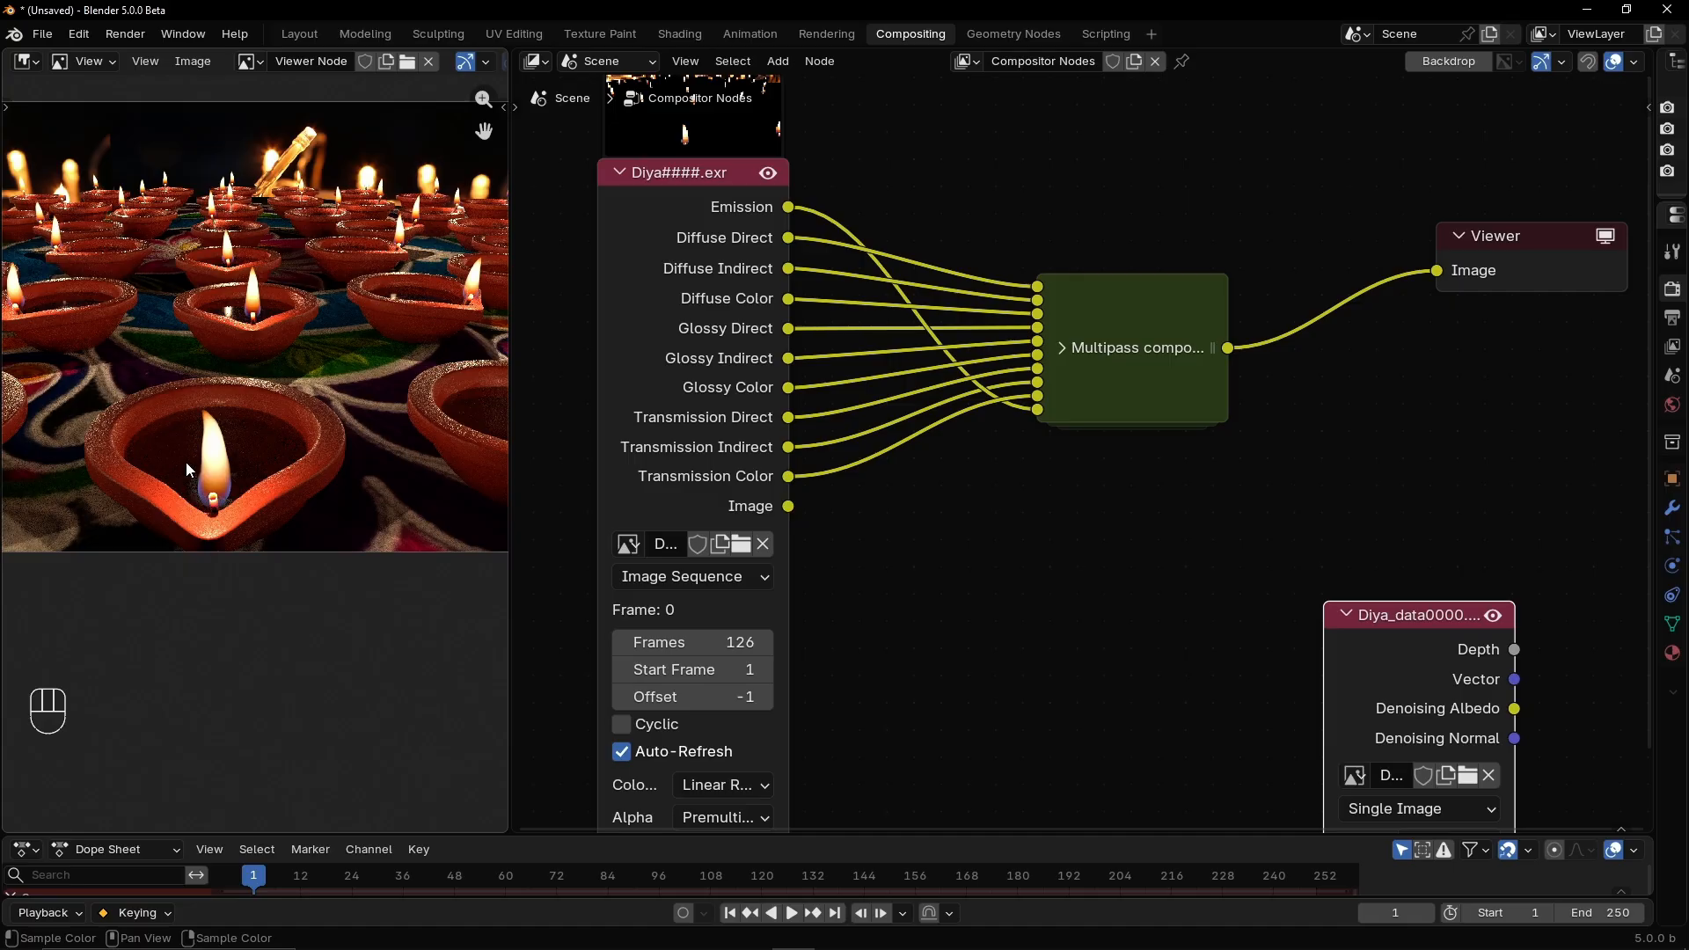
Add an Exposure node and insert it on the Emission link into the Multipass composite node
middle_click_drag(959, 518, 943, 559)
left_click(984, 567)
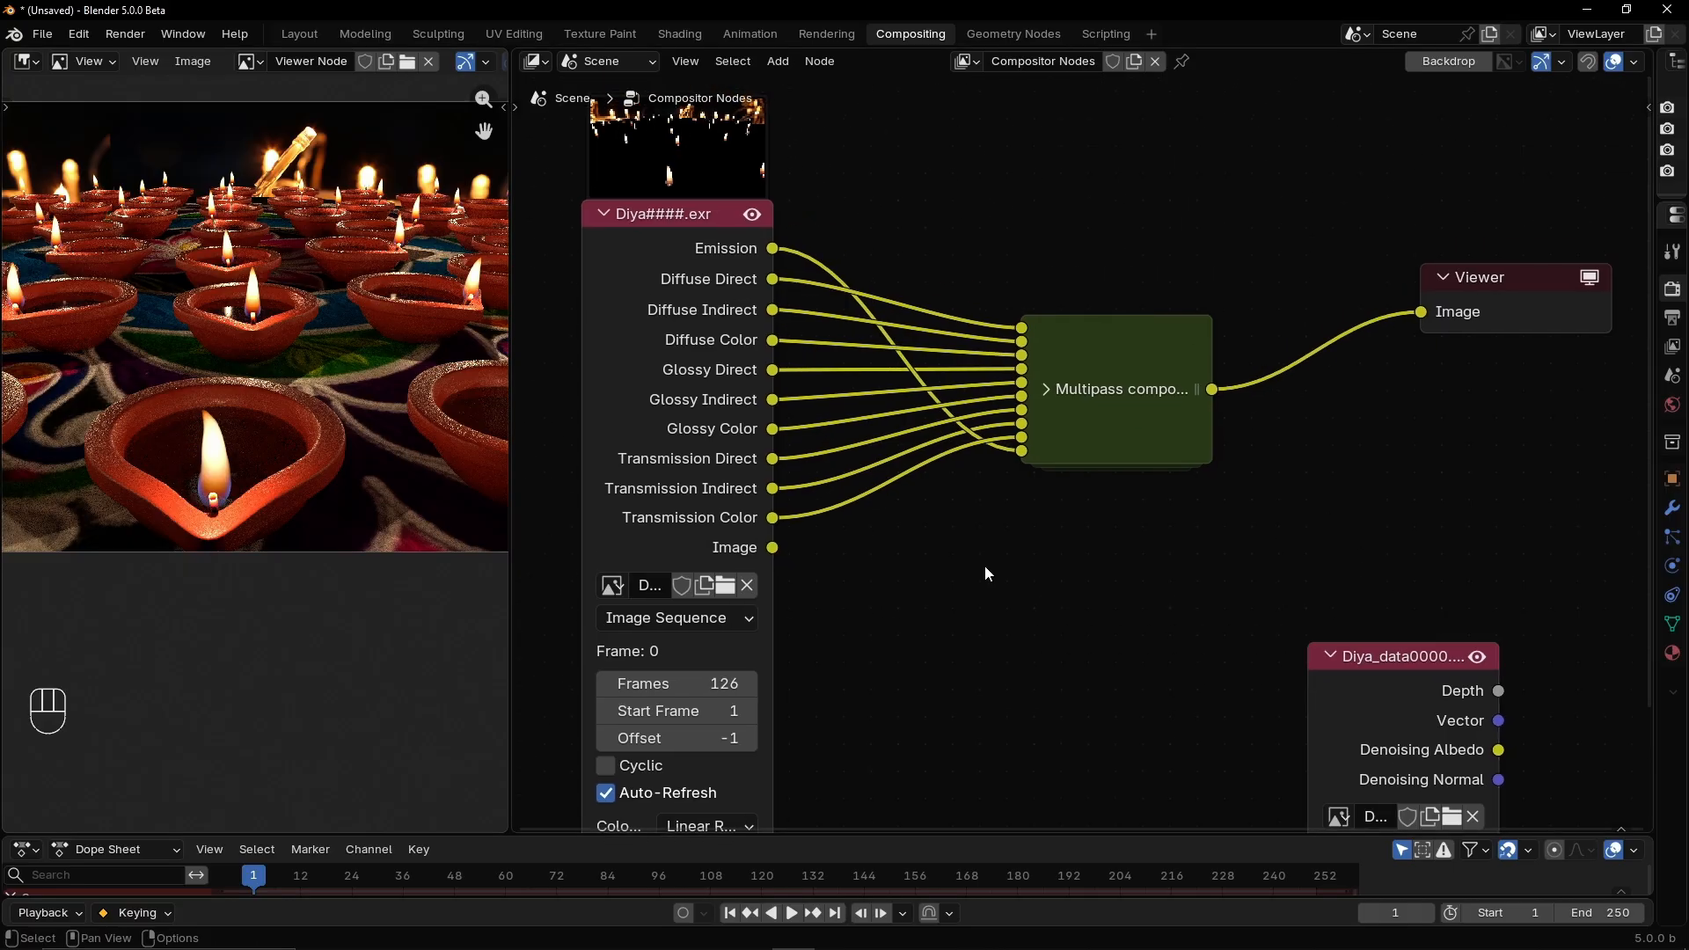
key("shift+a")
type("ex")
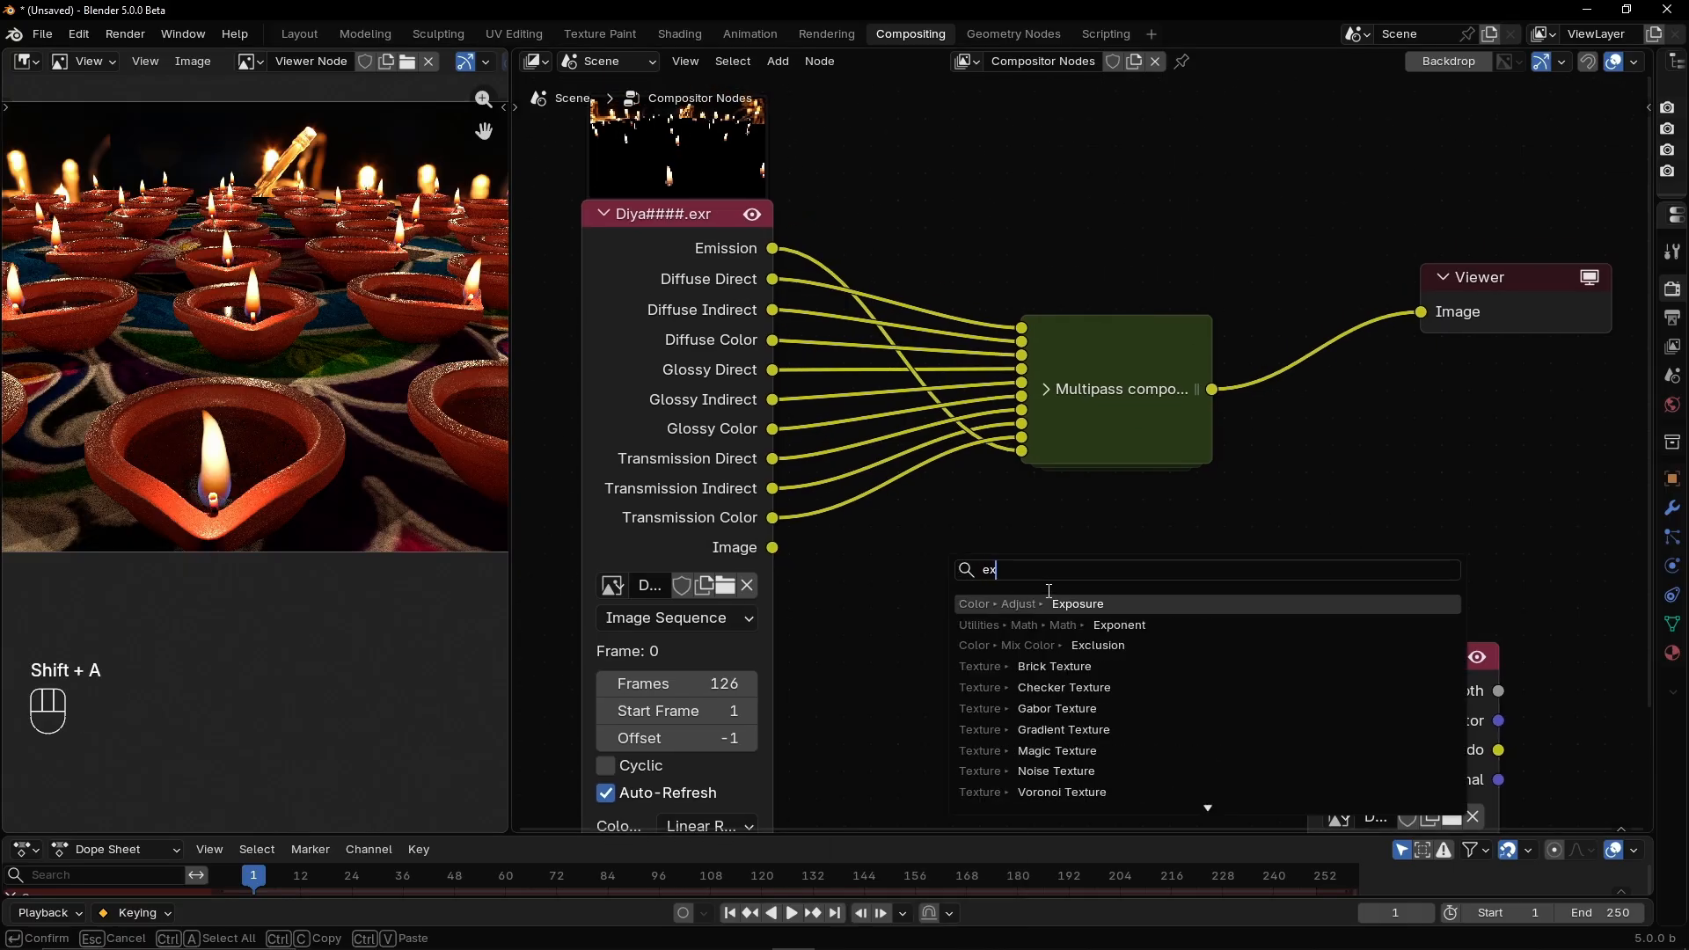
key("Return")
left_click(926, 236)
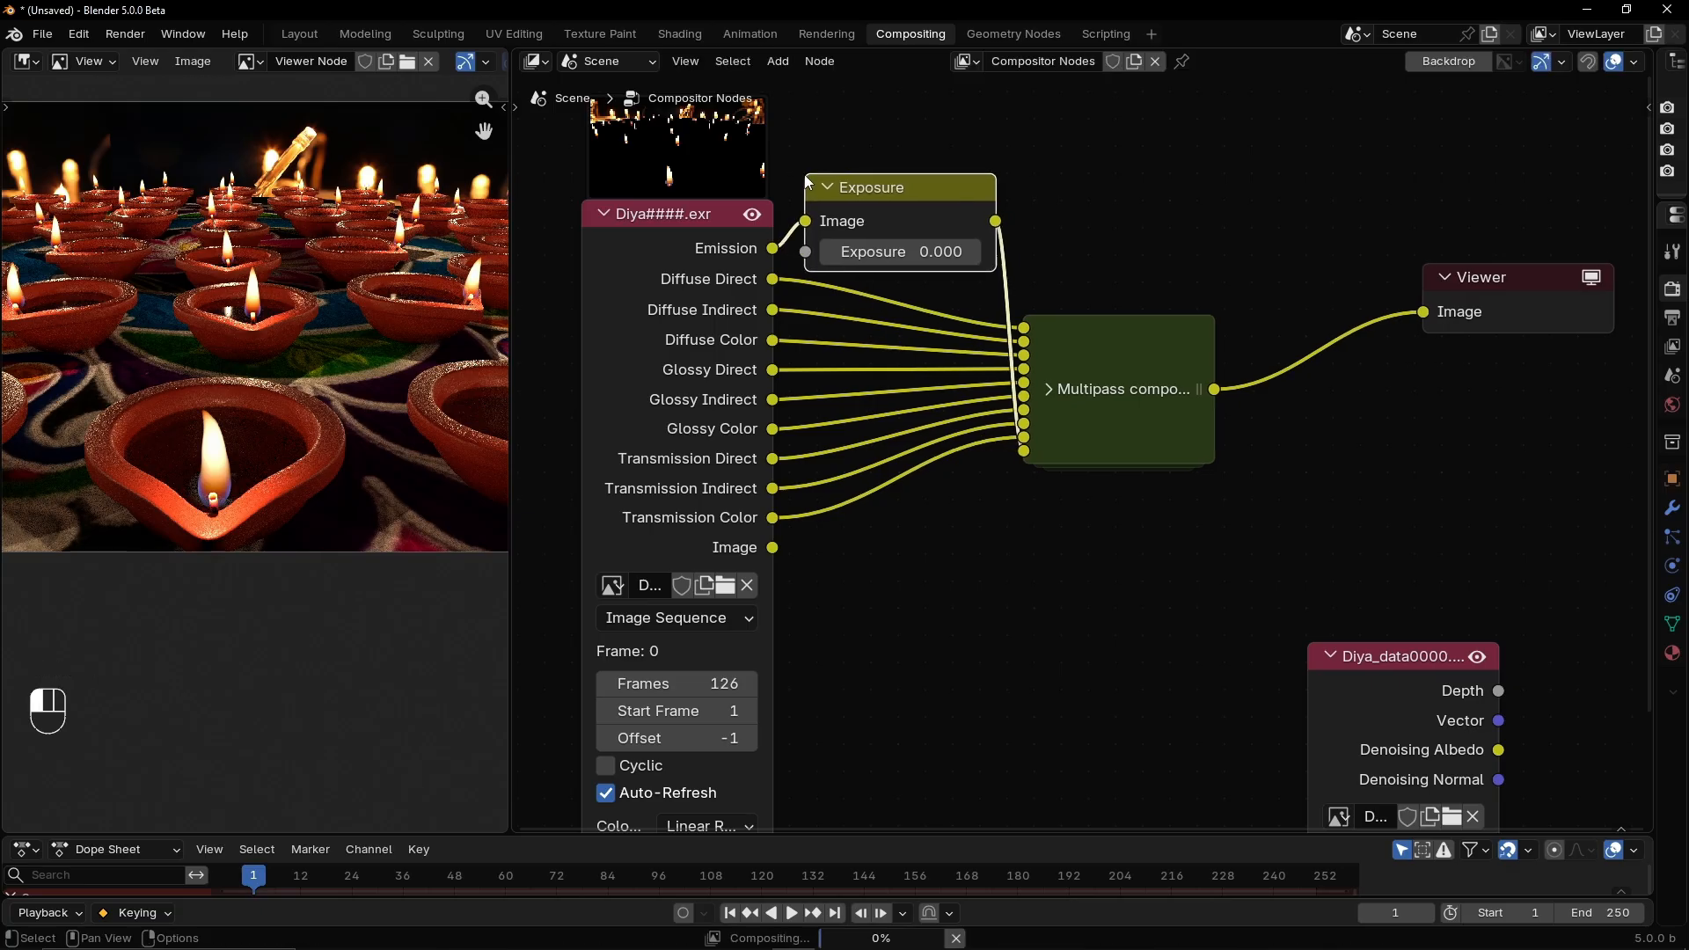
Set the Emission pass's Exposure to 1.3, inspect the flames, and place the collapsed node level with the Emission output
mouse_move(915, 253)
left_mouse_down()
mouse_move(988, 252)
mouse_move(931, 260)
left_mouse_up()
scroll(271, 493, "up", 5)
scroll(345, 402, "down", 6)
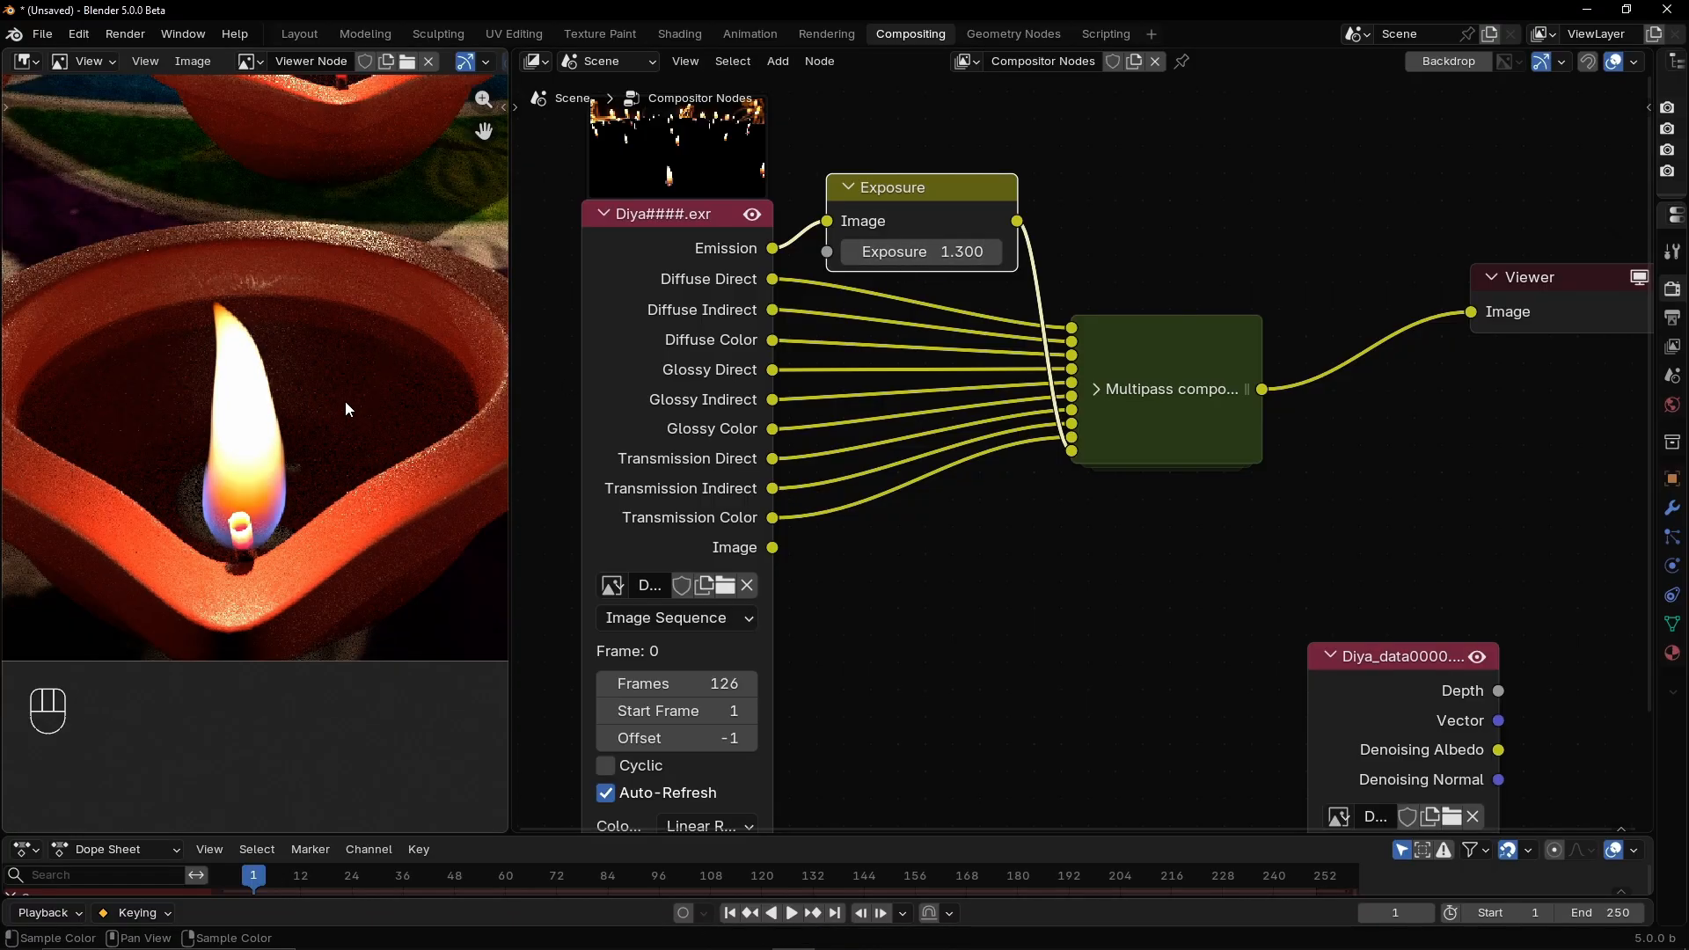
middle_click_drag(345, 437, 334, 399)
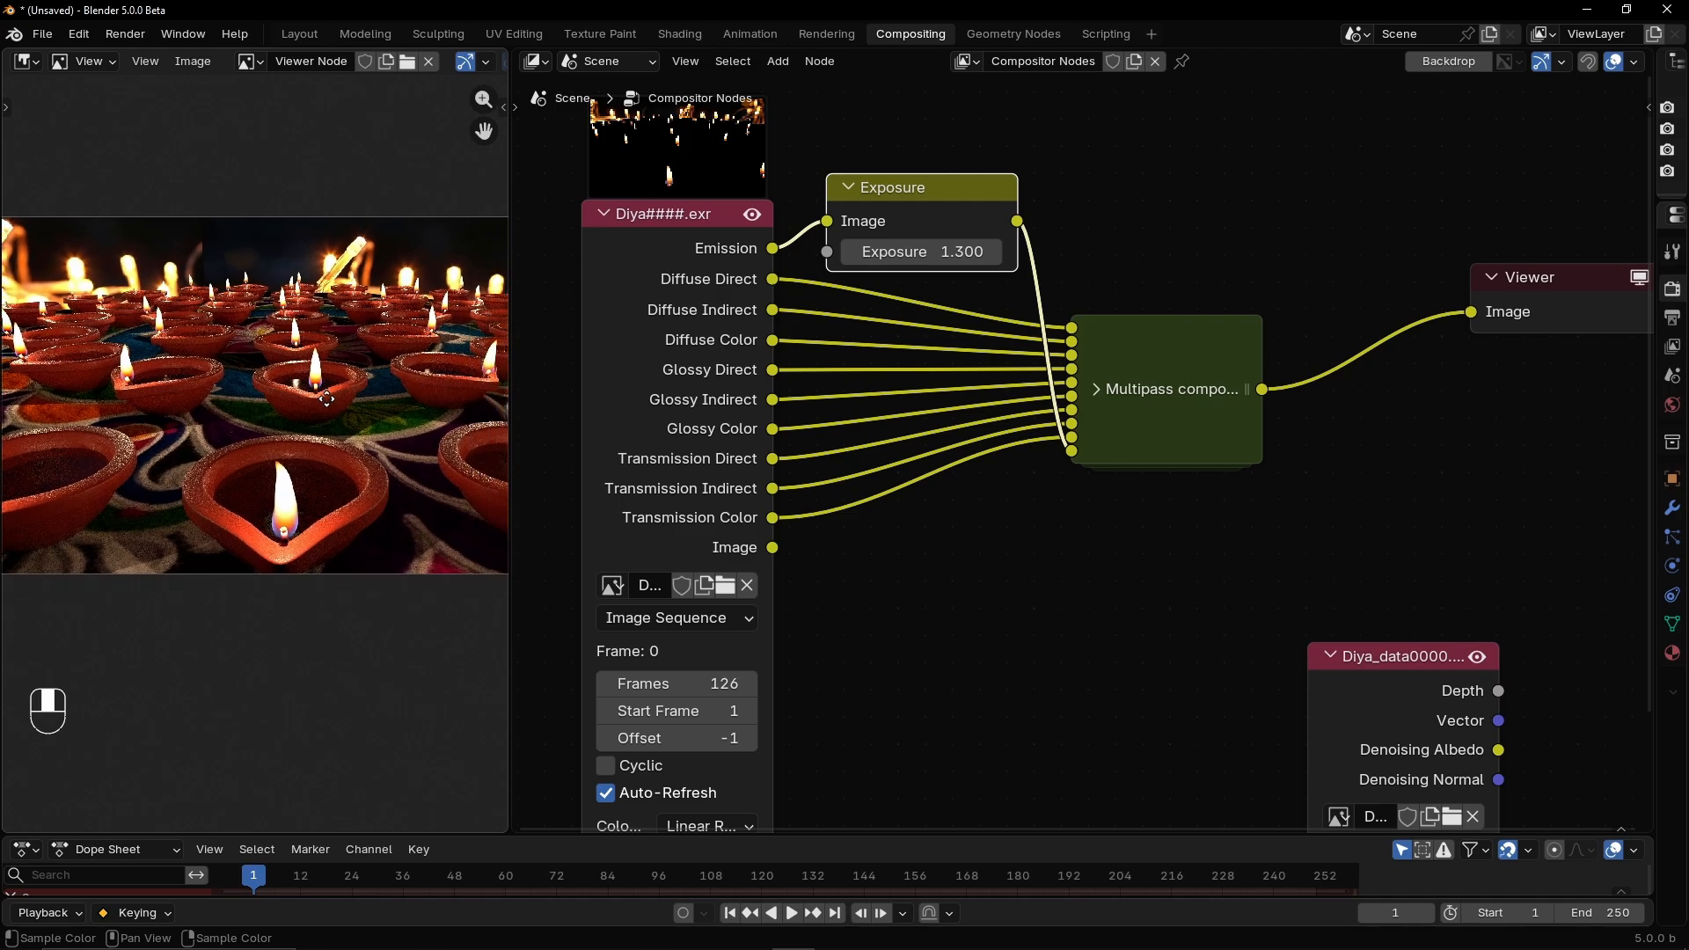
scroll(1078, 442, "down", 1)
left_click(886, 229)
left_click_drag(889, 232, 903, 283)
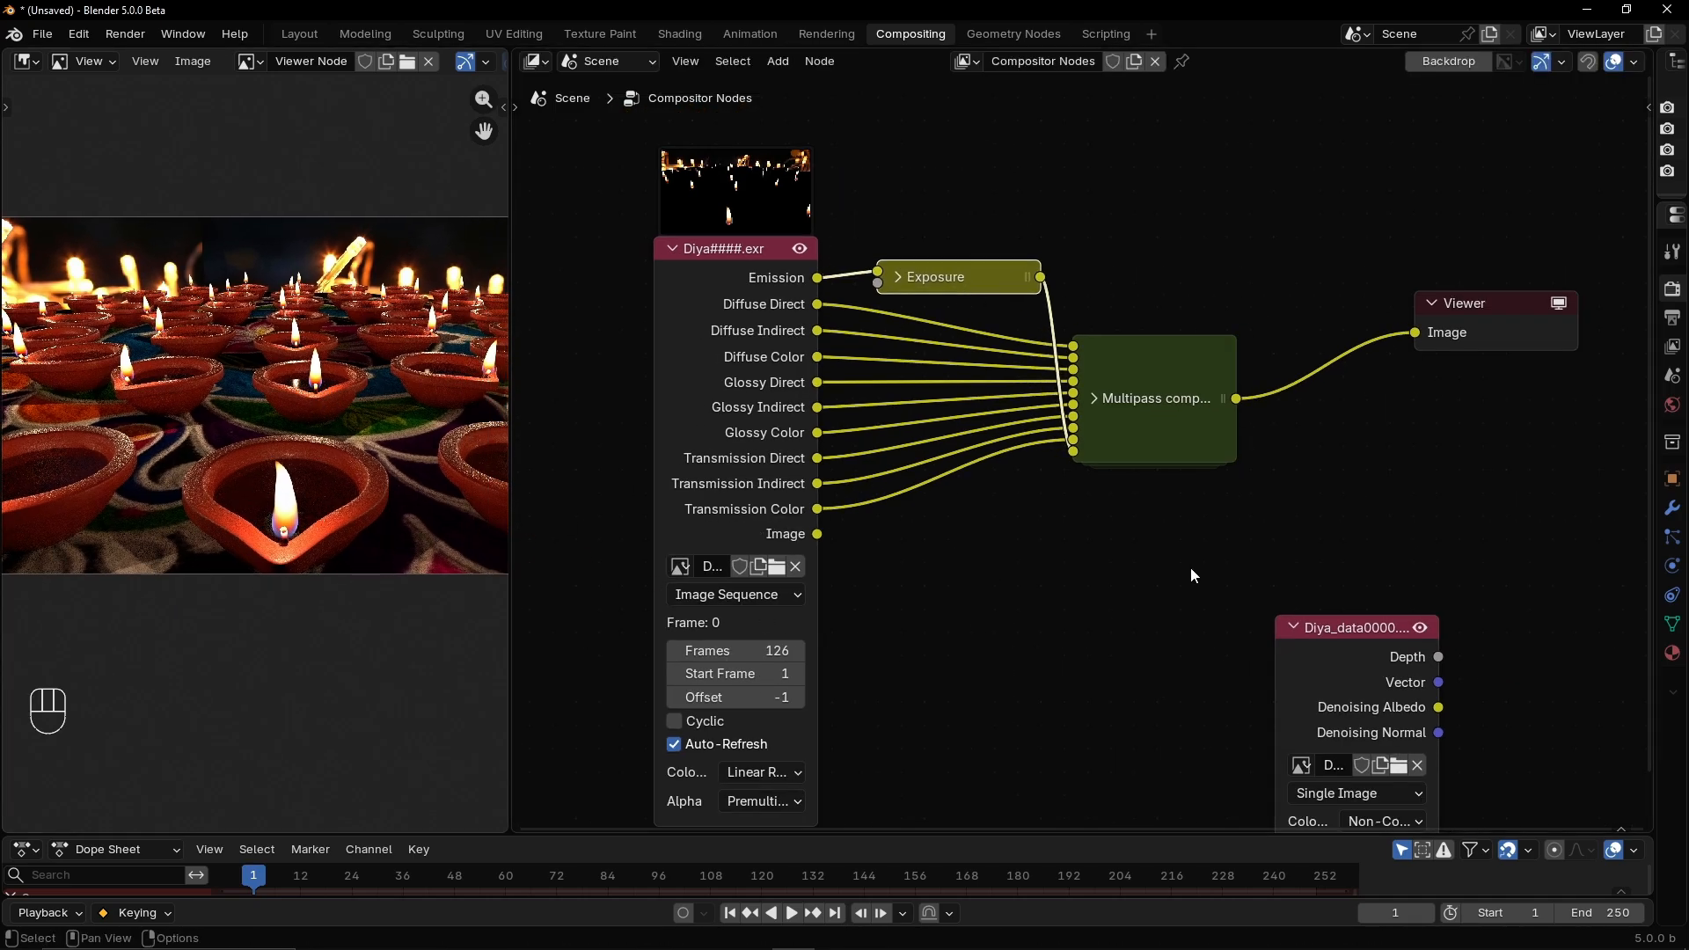
Move the Diya_data node beside the Diya sequence node and shift the Viewer farther away from the Multipass composite node
scroll(1164, 552, "up", 2)
middle_click_drag(1136, 539, 1101, 466)
scroll(1100, 466, "down", 2)
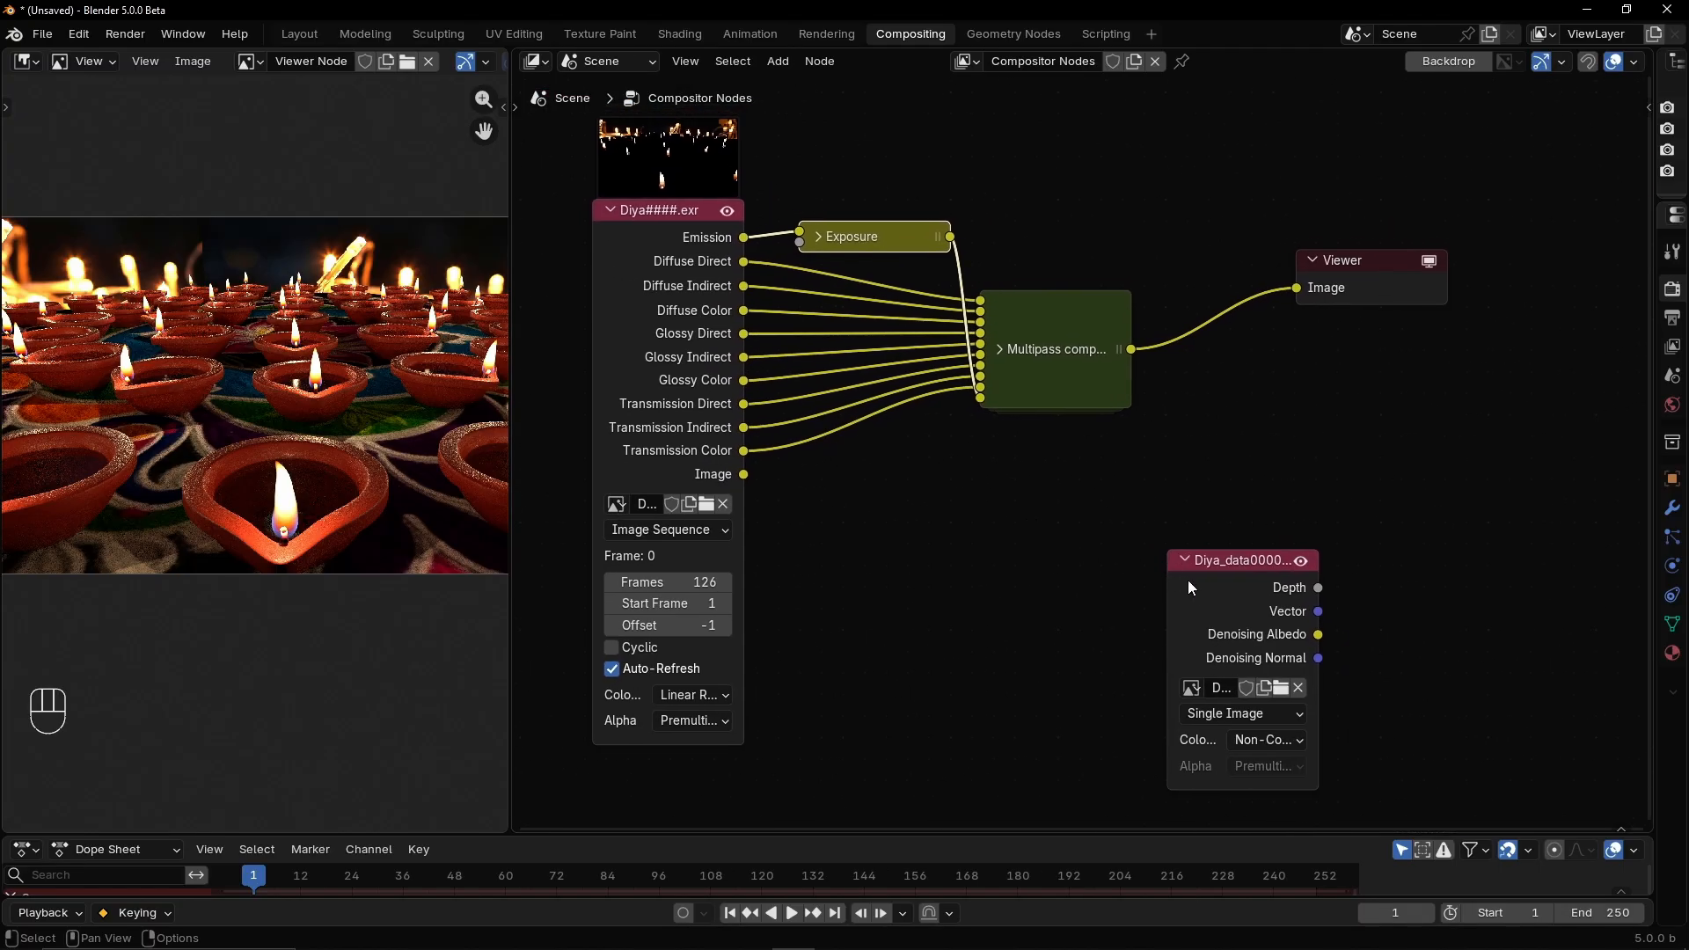
left_click_drag(1187, 588, 907, 588)
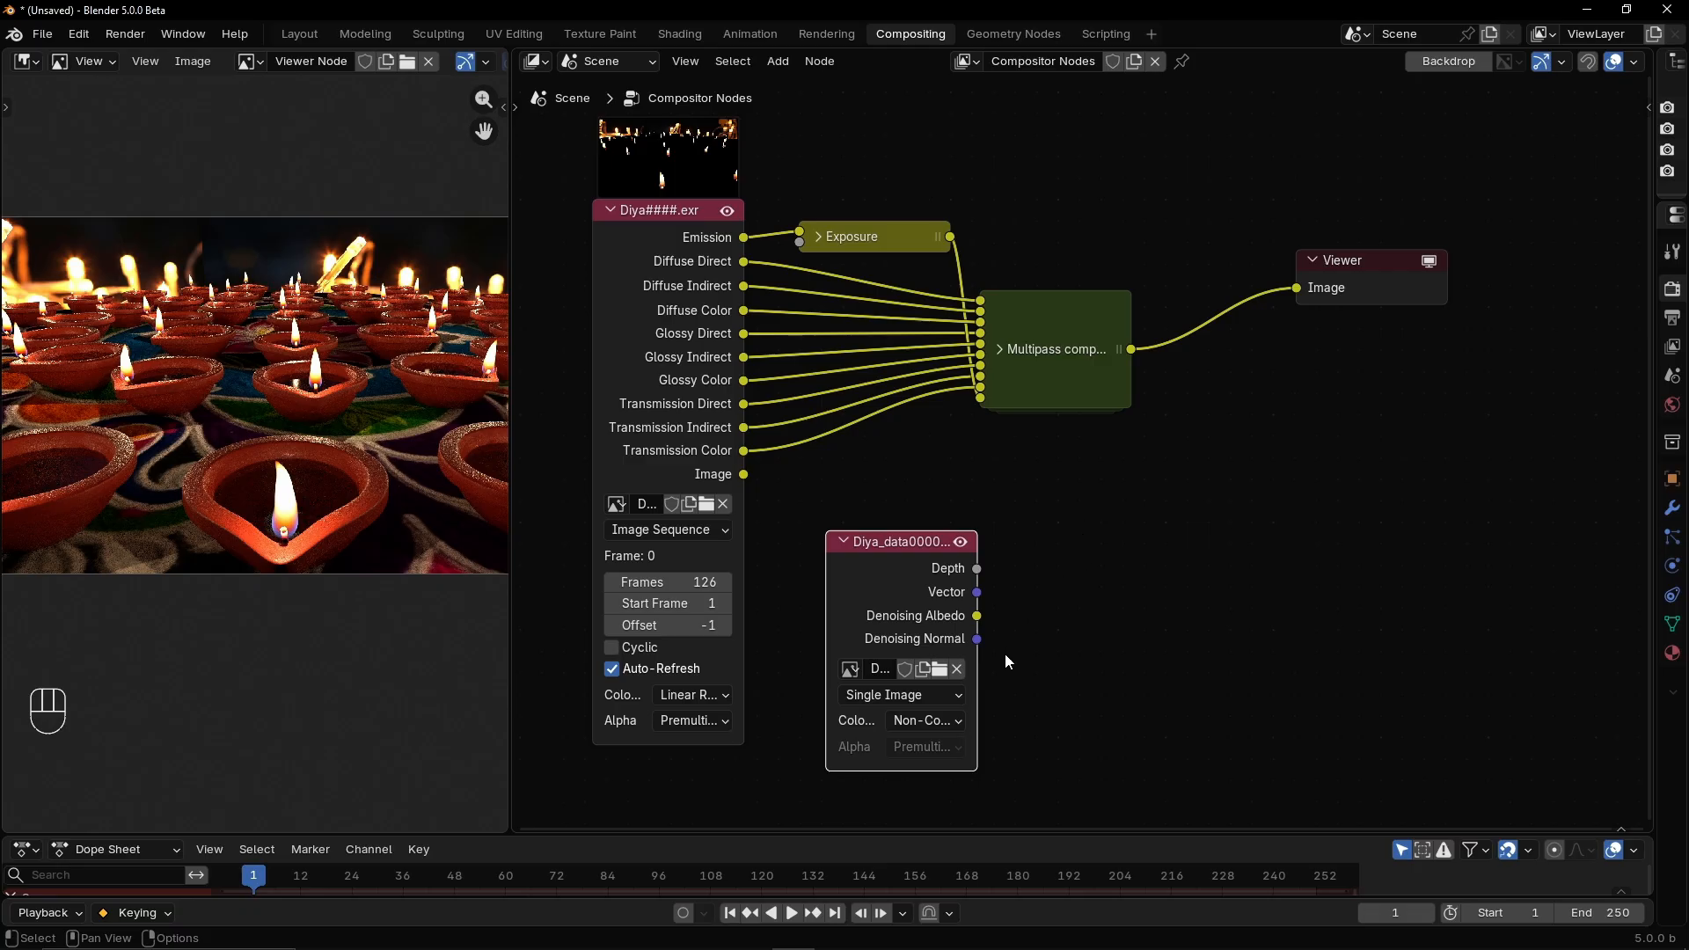
left_click_drag(1401, 314, 1571, 329)
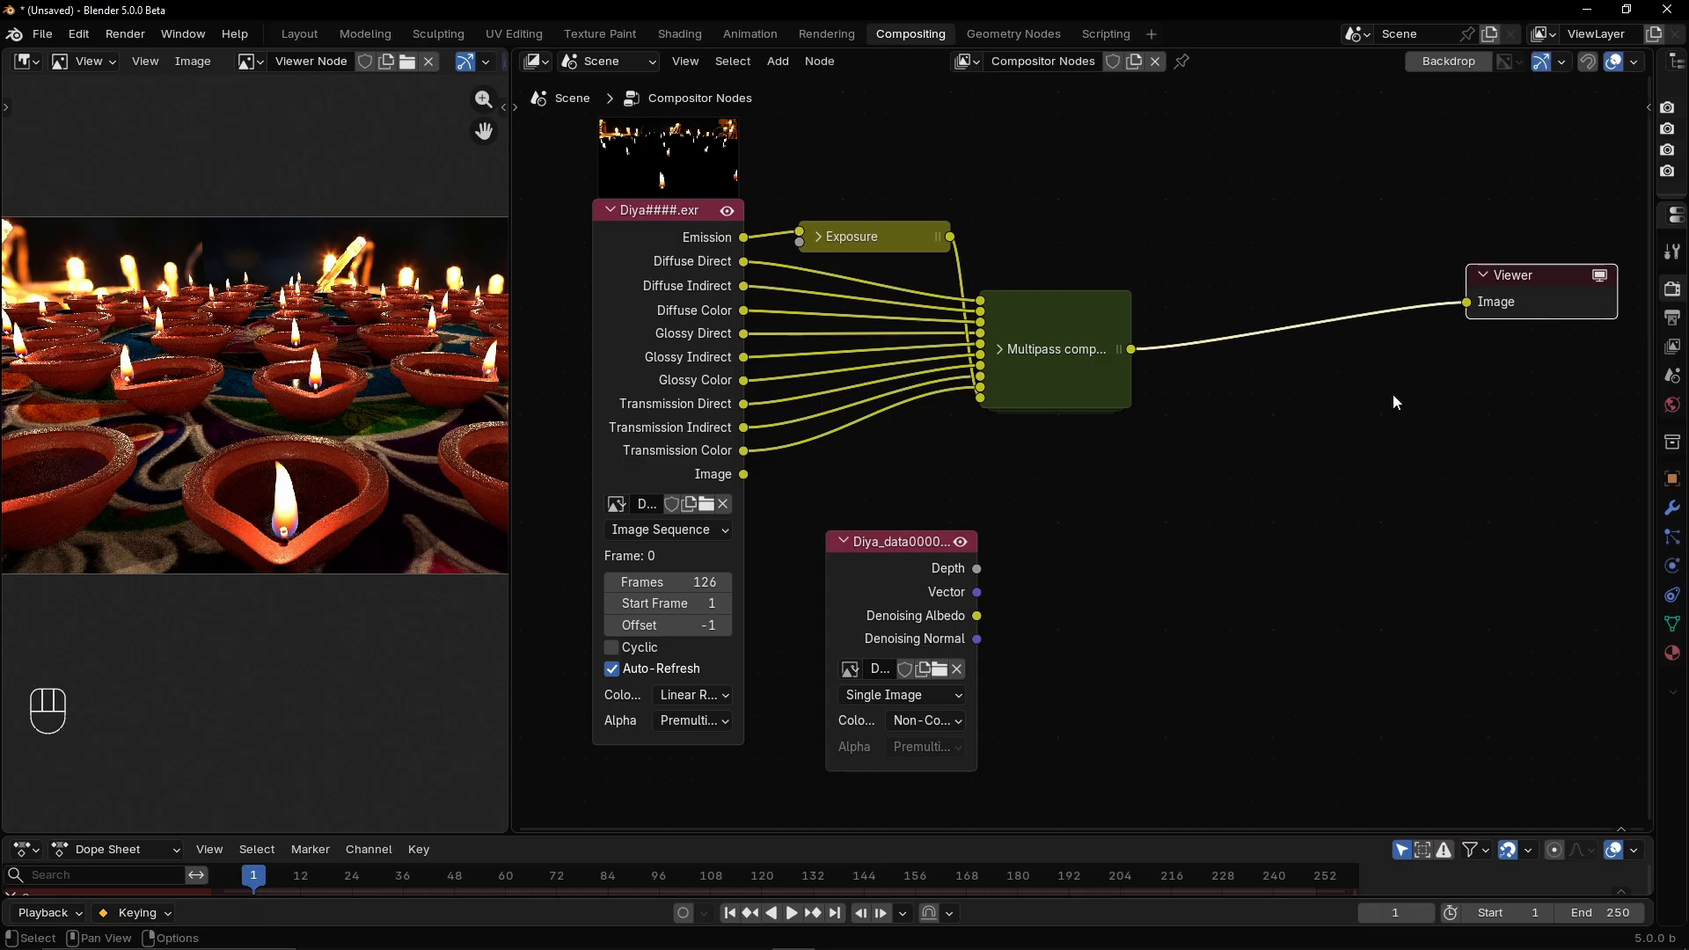
Insert a Defocus node between Multipass composite and the Viewer, and link Diya_data's Depth output to its Z input
key("shift+a")
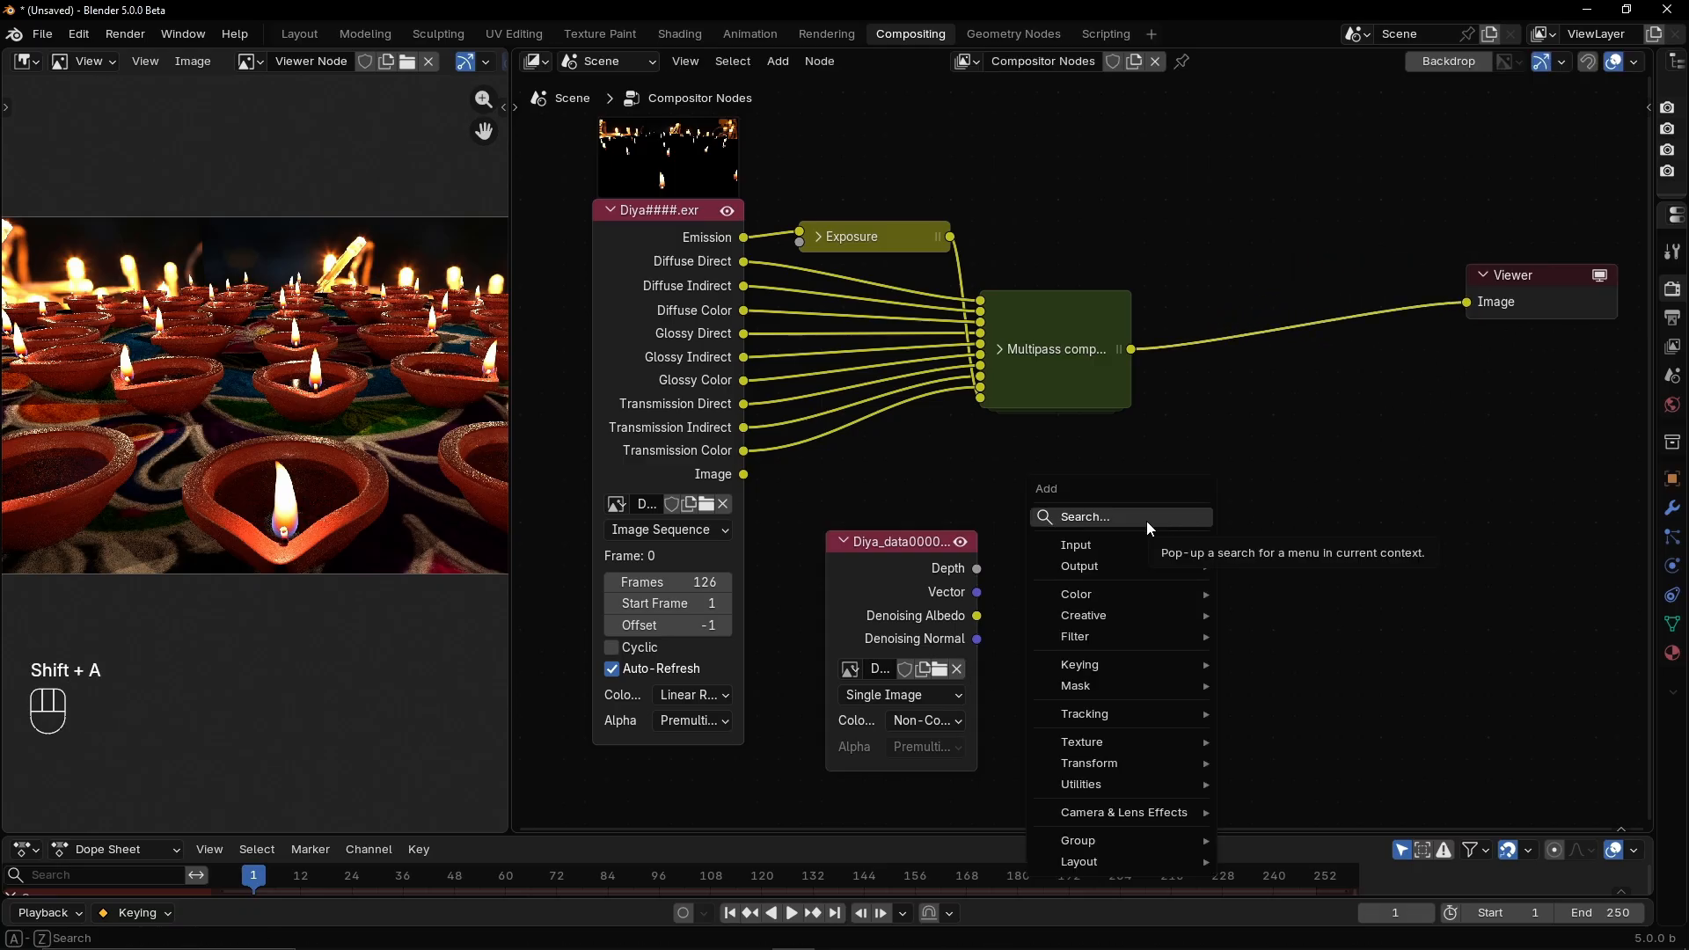
type("de")
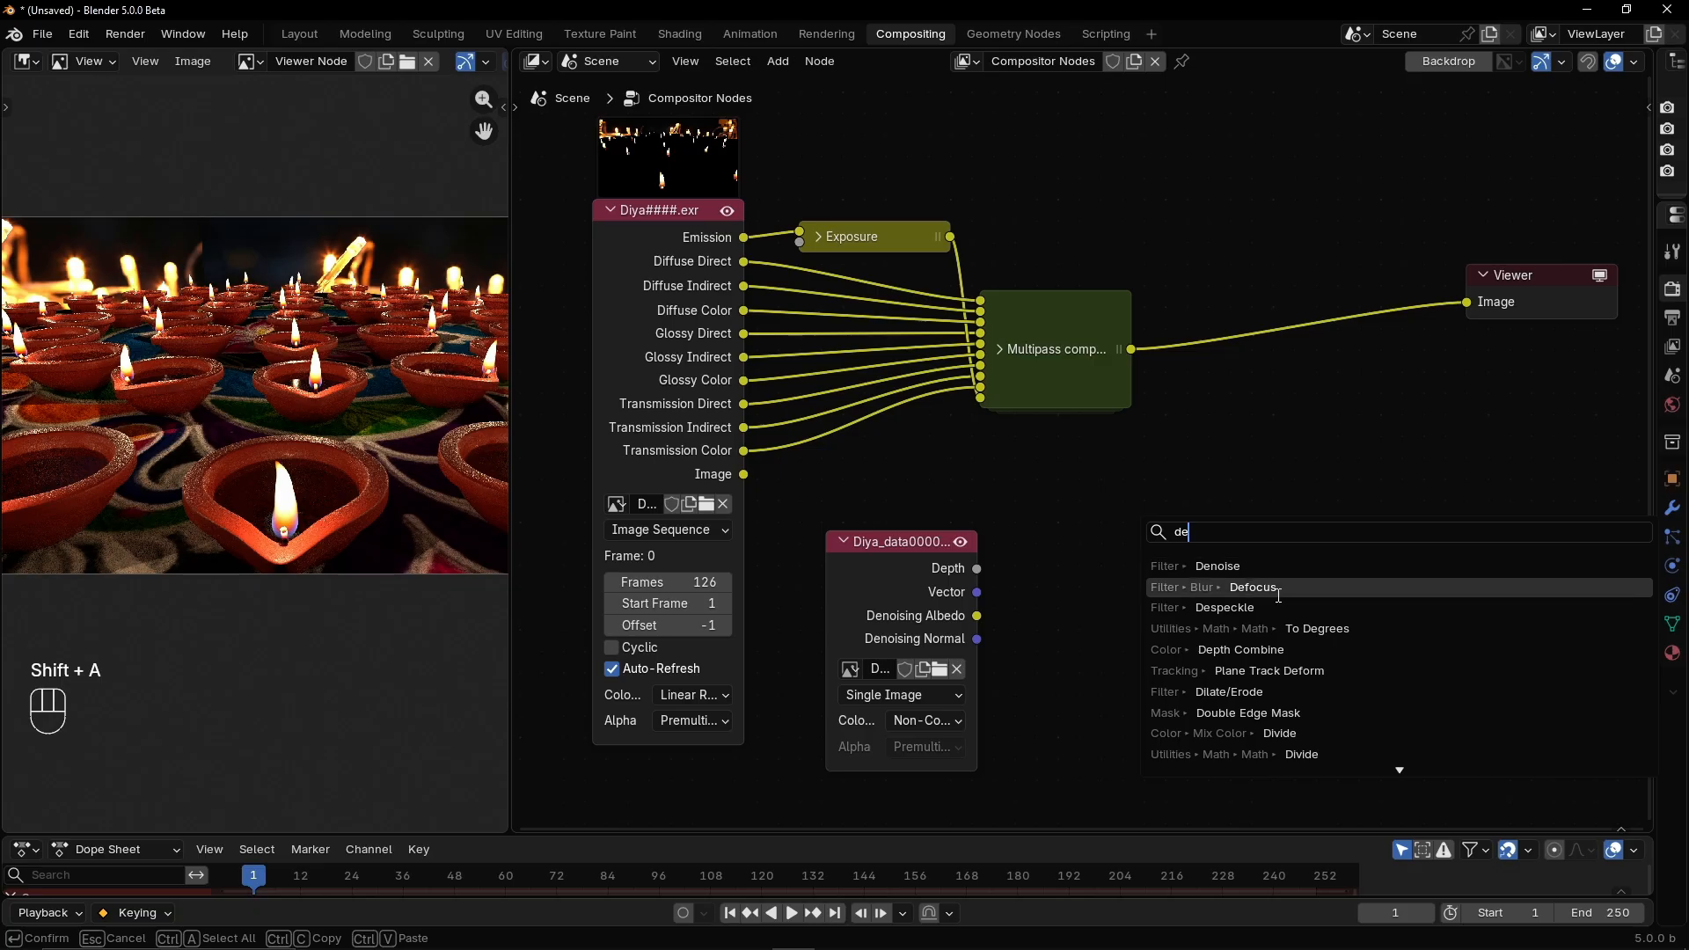
left_click(1265, 587)
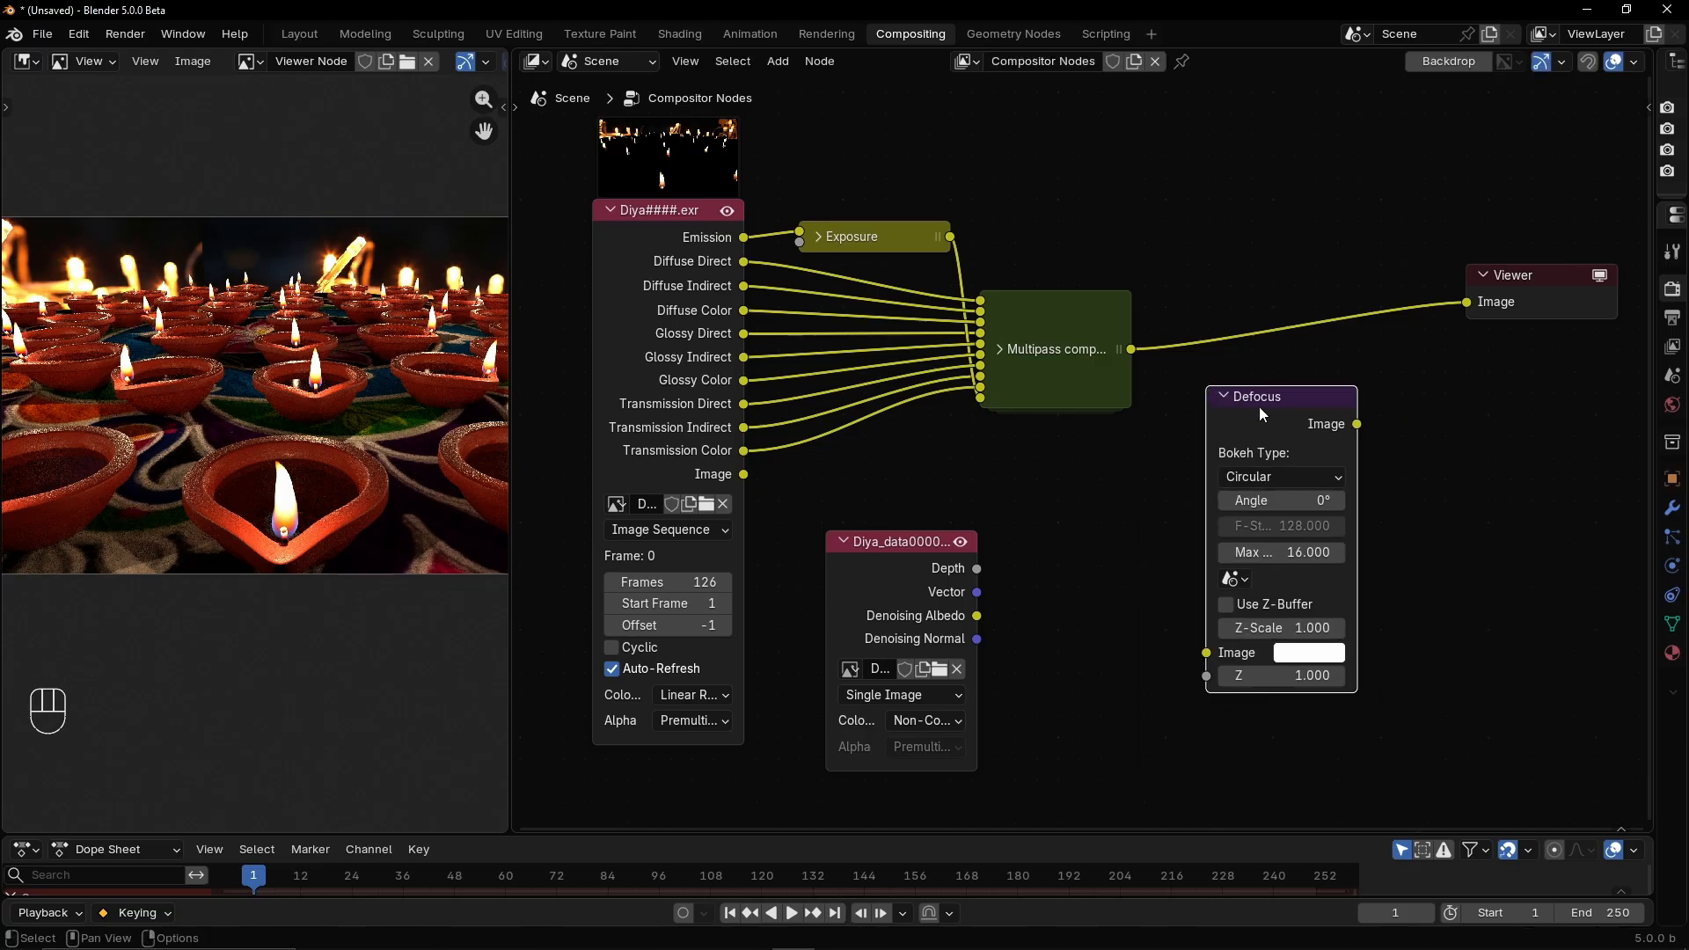
left_click(1249, 319)
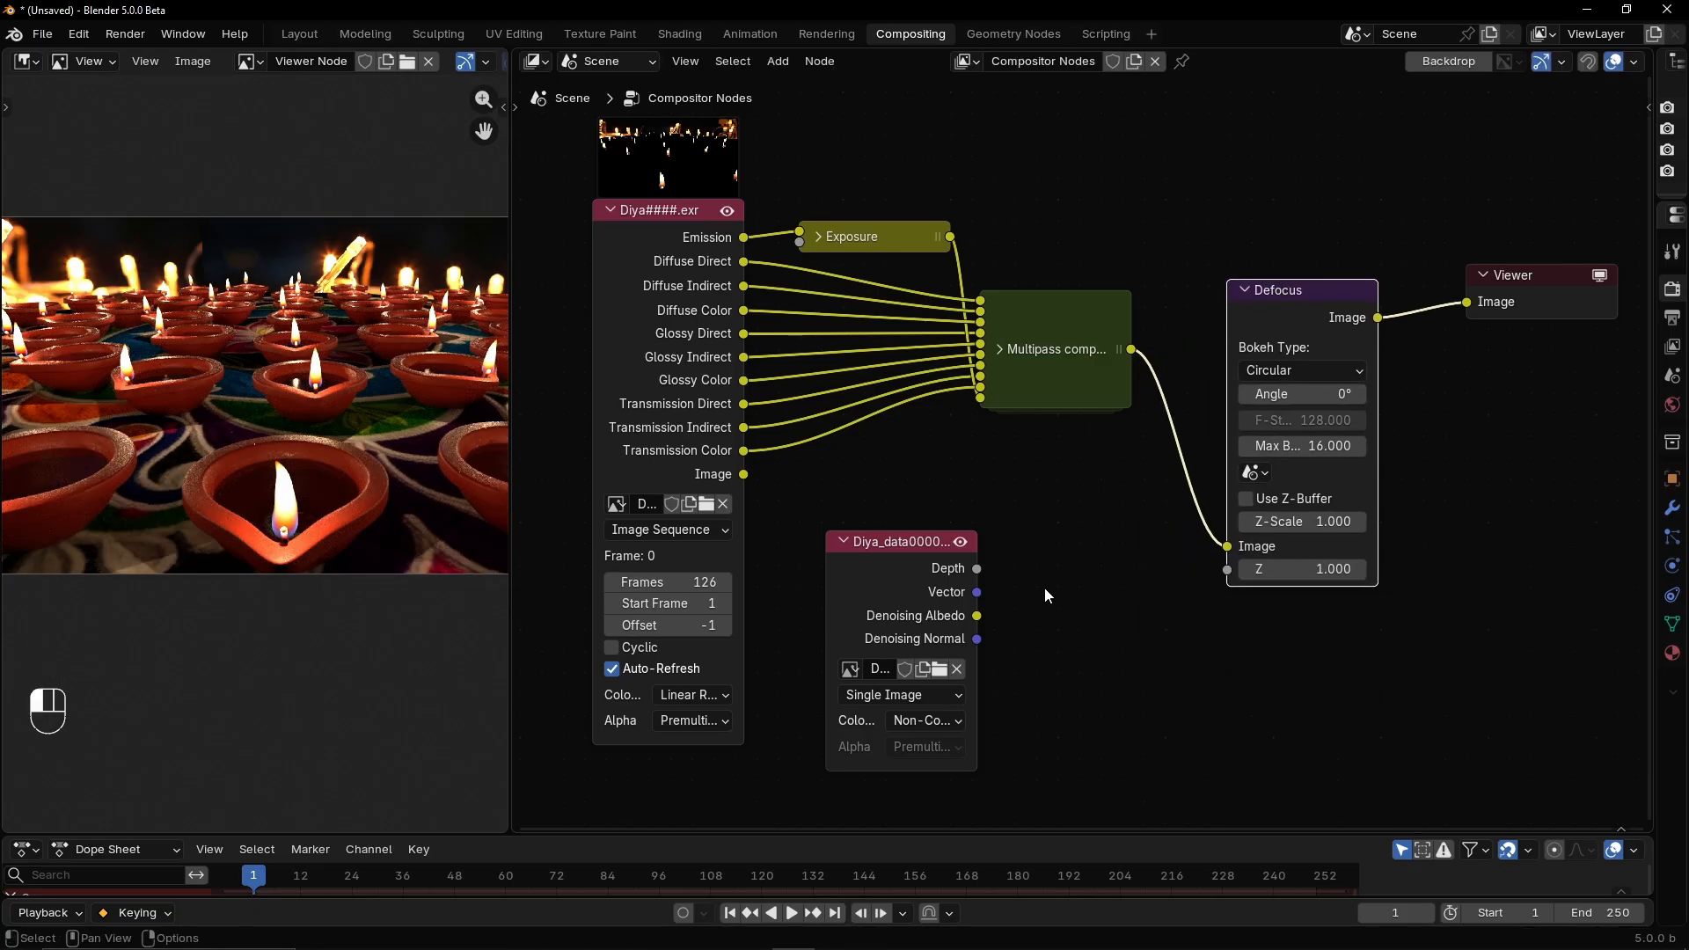
left_click_drag(977, 569, 1244, 570)
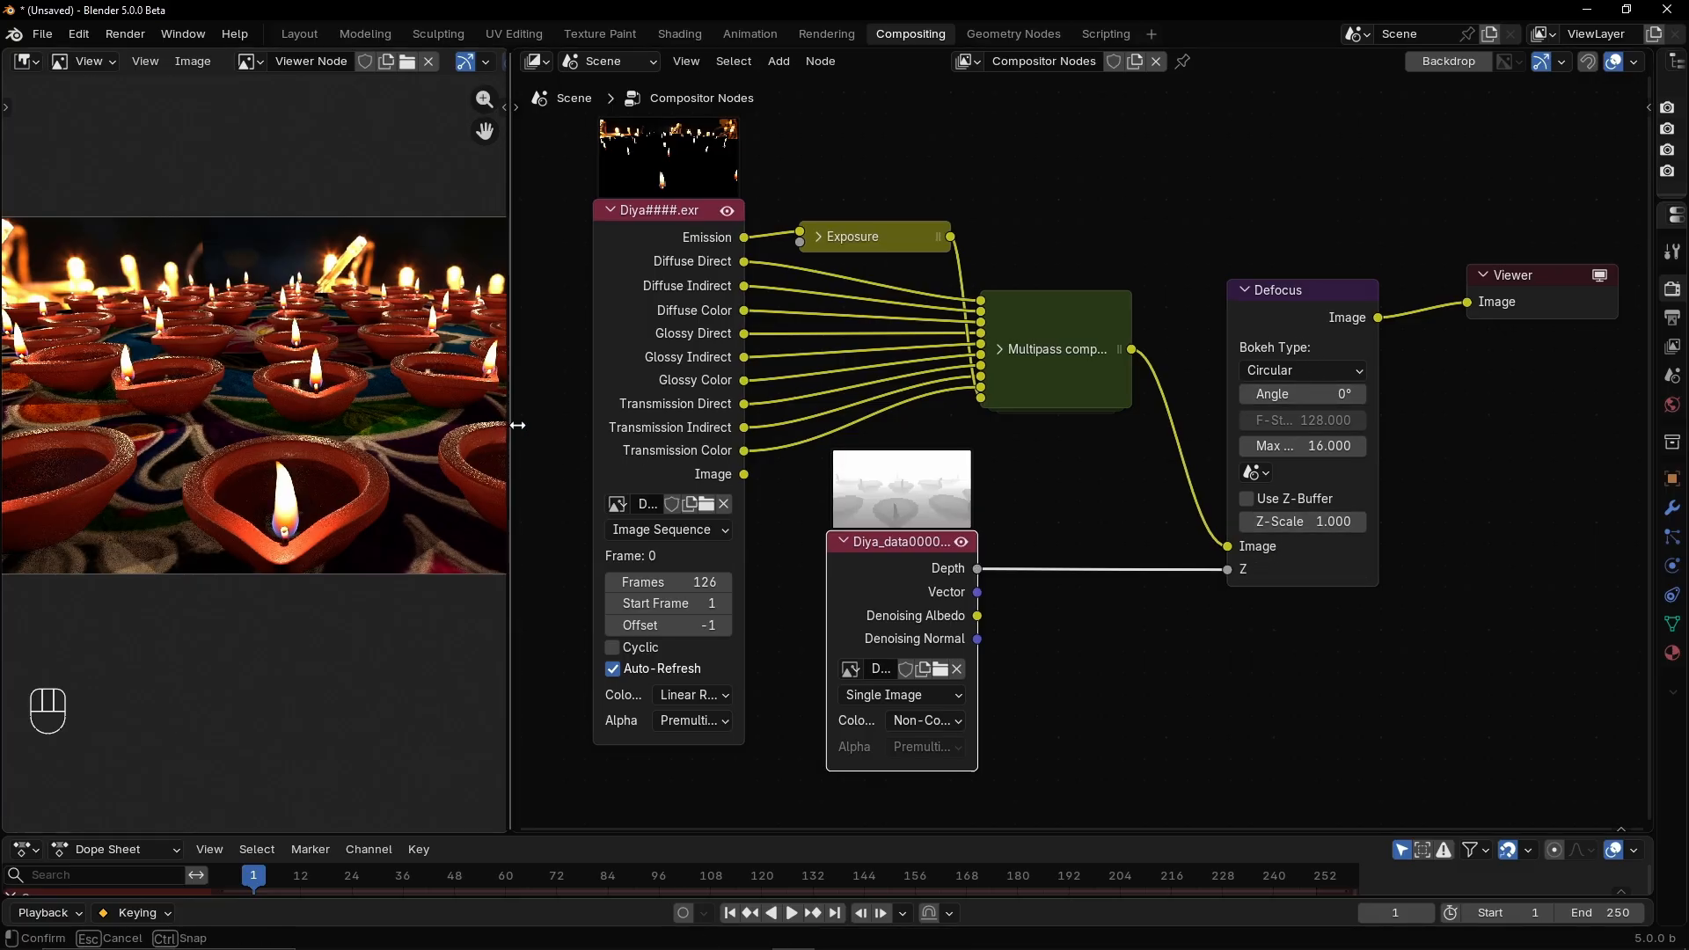
Widen the image preview and compare the render with the Defocus node muted and unmuted
left_click_drag(509, 431, 560, 433)
scroll(330, 450, "up", 3)
scroll(335, 458, "down", 4)
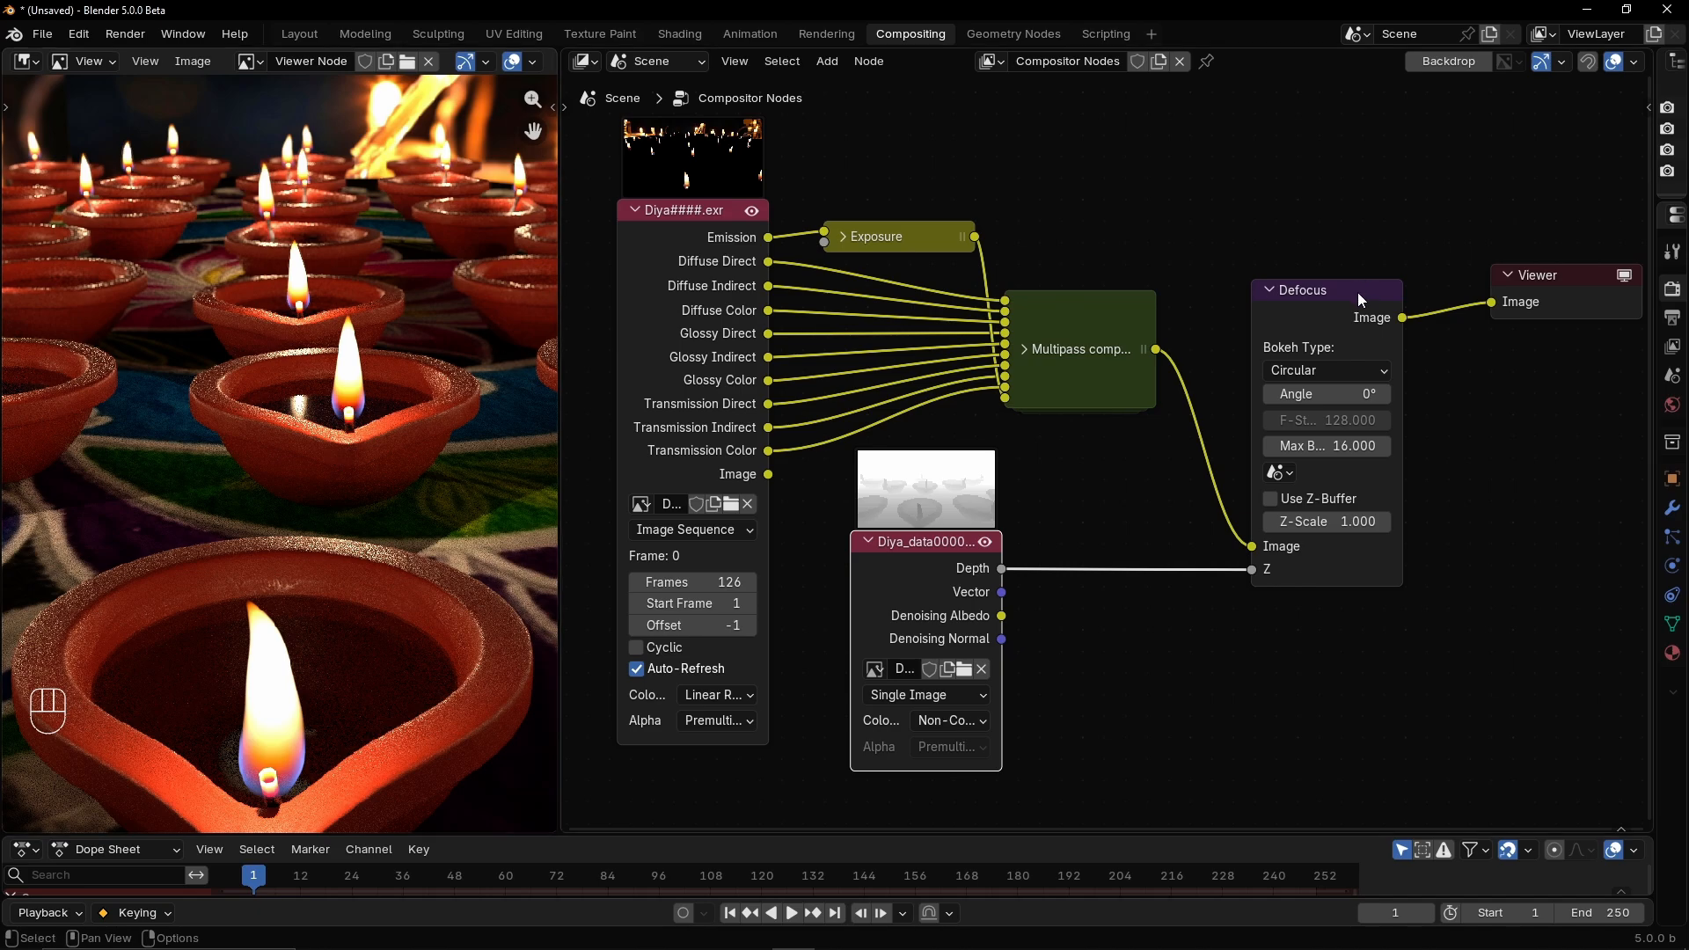
left_click(1327, 292)
key("m")
key("m")
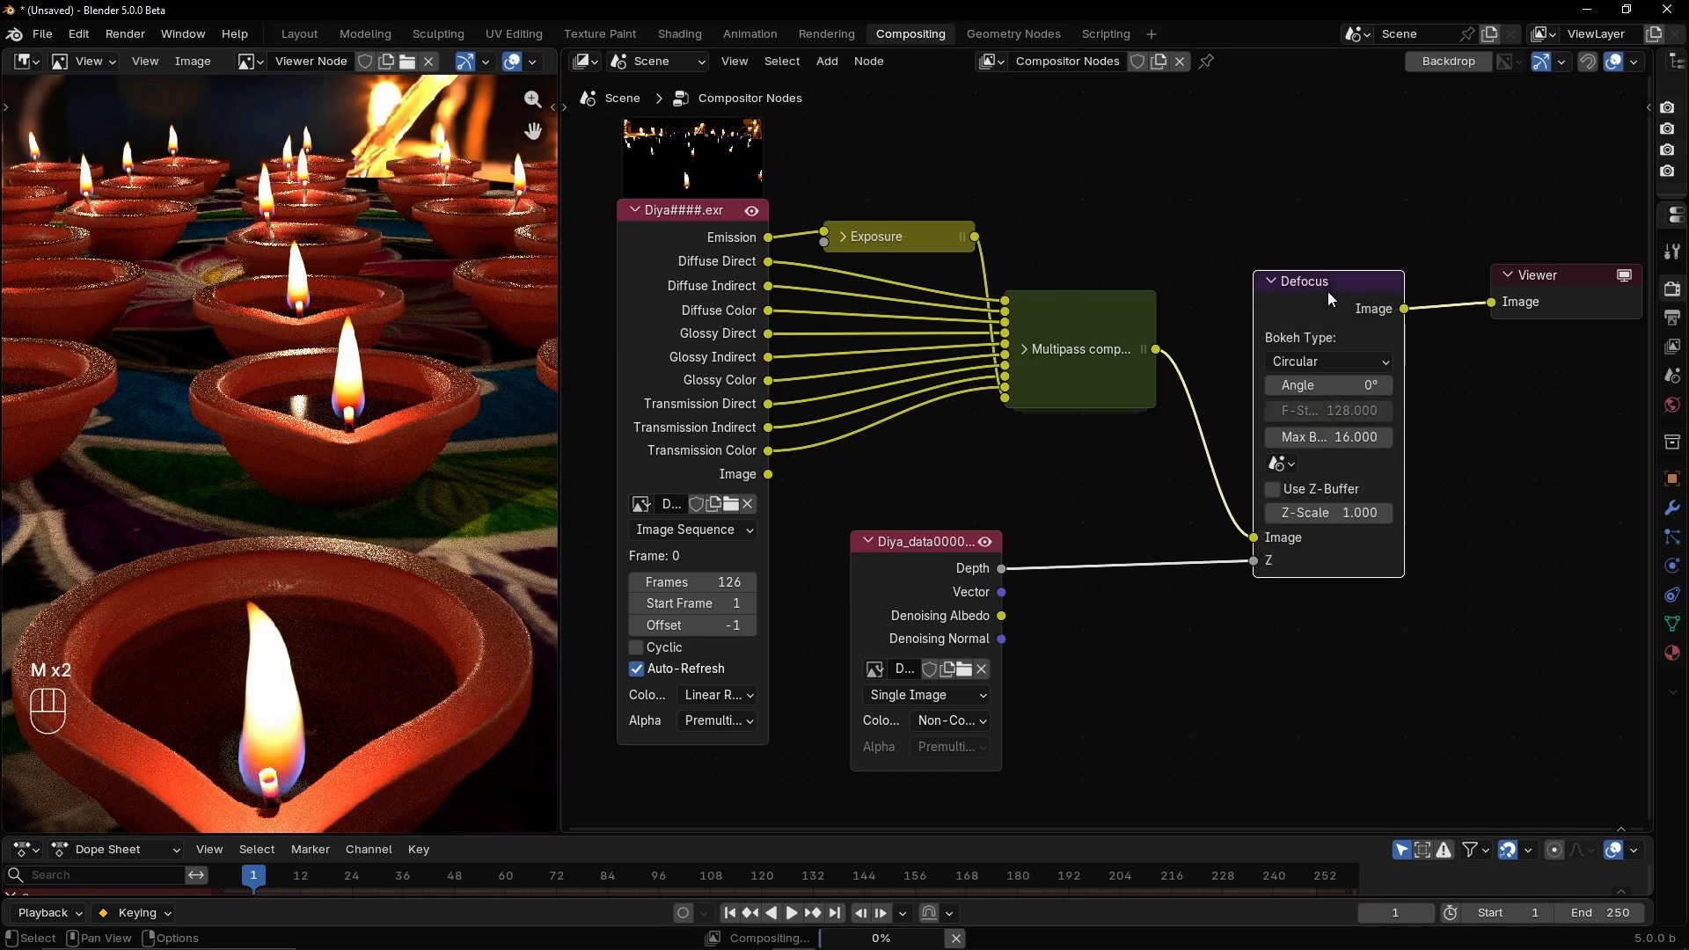
Enable Use Z-Buffer on the Defocus node and set its F-Stop to 2.8
middle_click_drag(1255, 694, 1147, 672)
left_click(1163, 465)
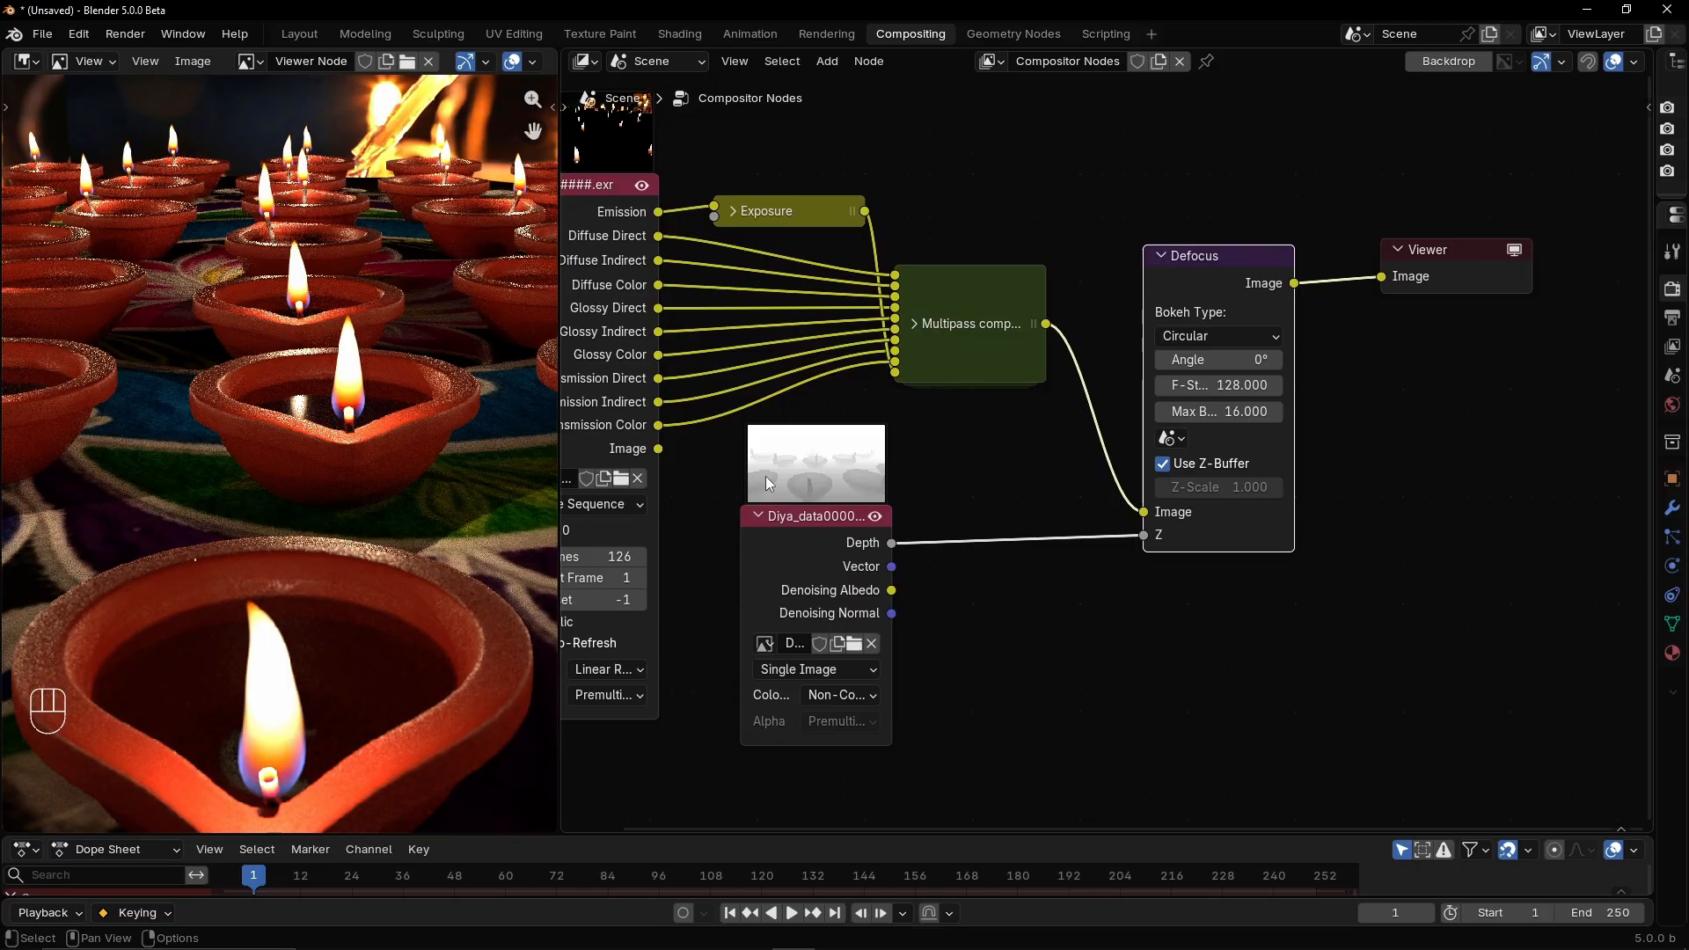
scroll(359, 463, "down", 1)
middle_click_drag(329, 489, 379, 492)
scroll(1280, 398, "up", 1)
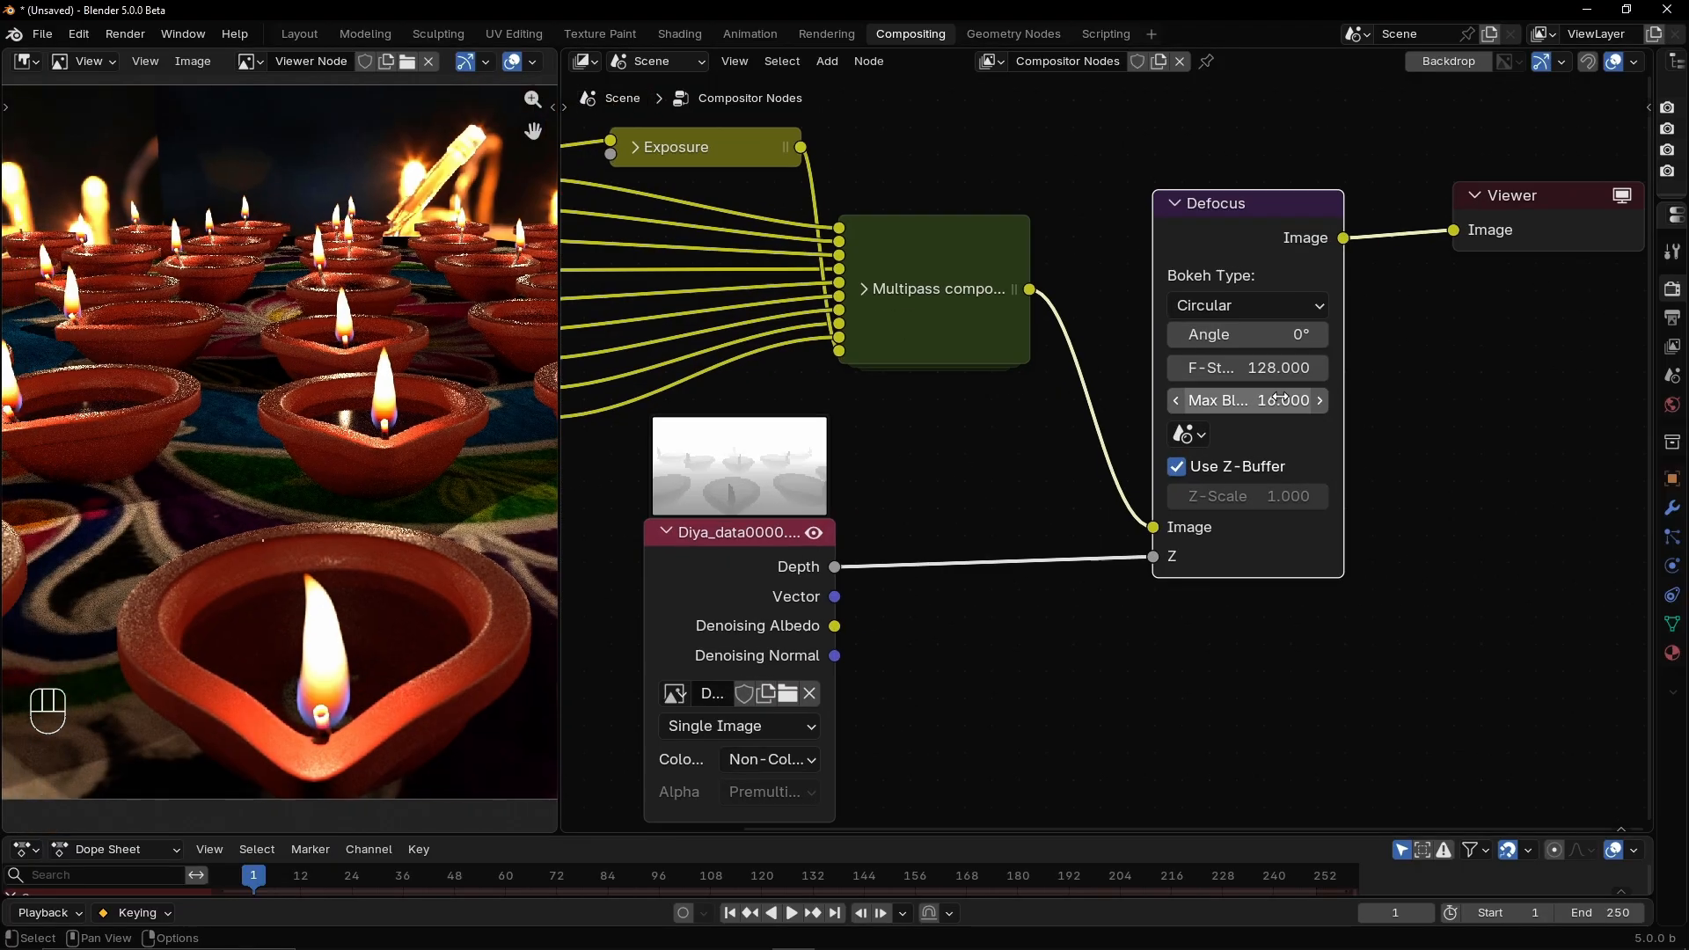
scroll(1280, 398, "up", 1)
double_click(1301, 374)
type("2.8")
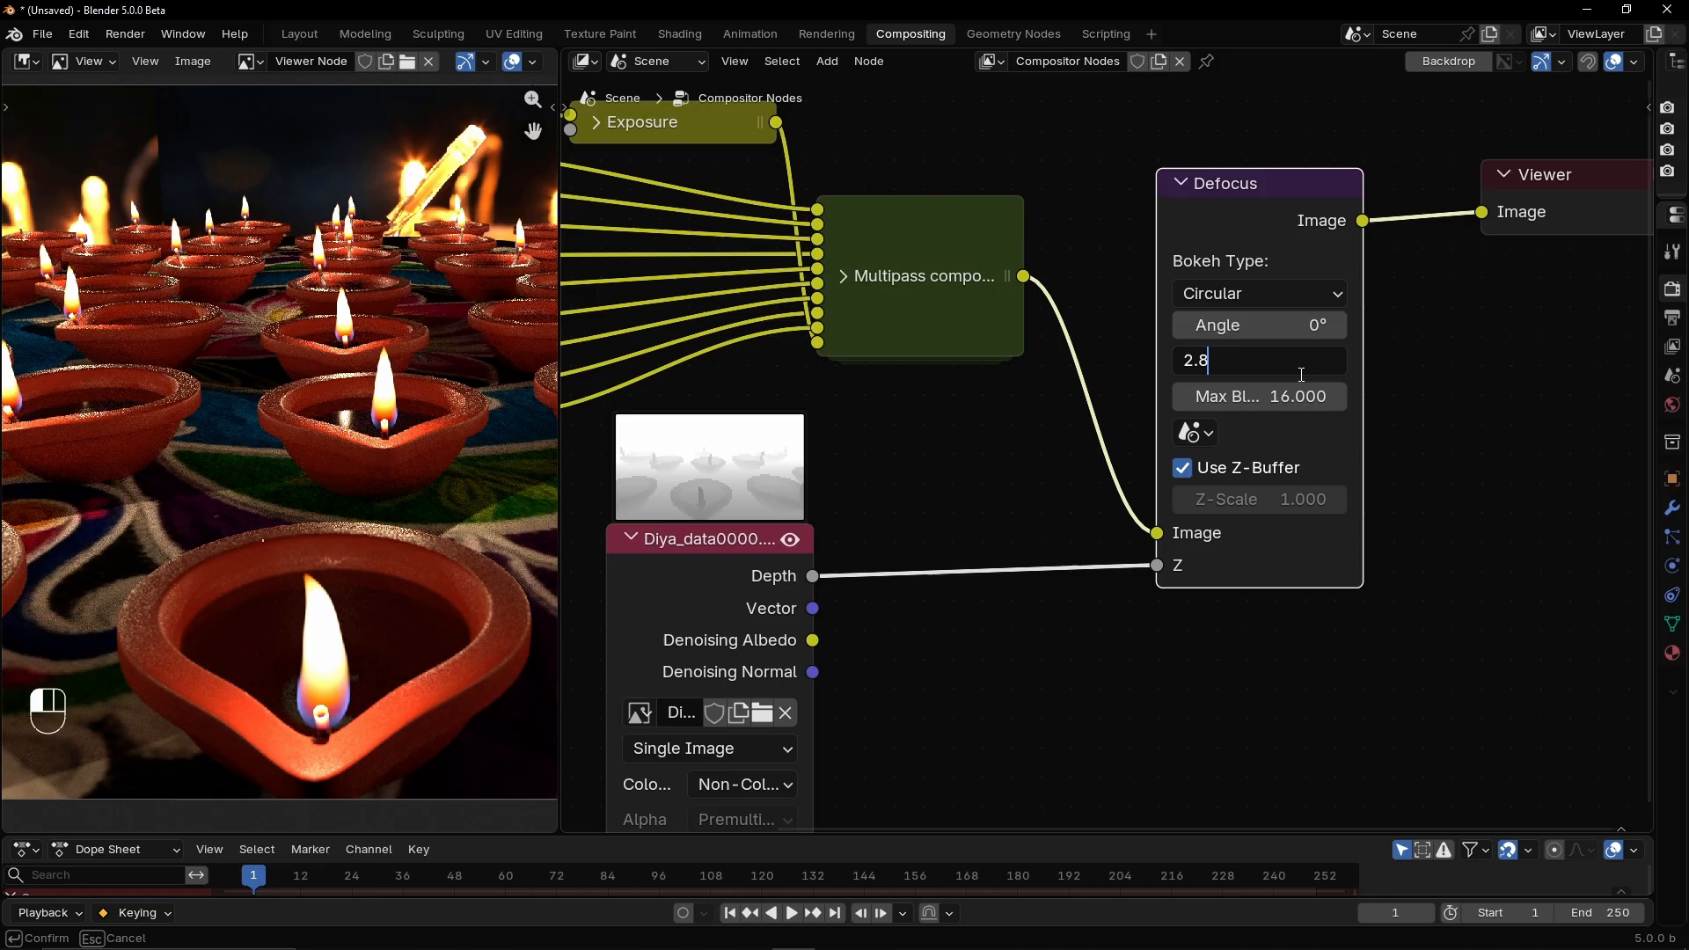
key("Return")
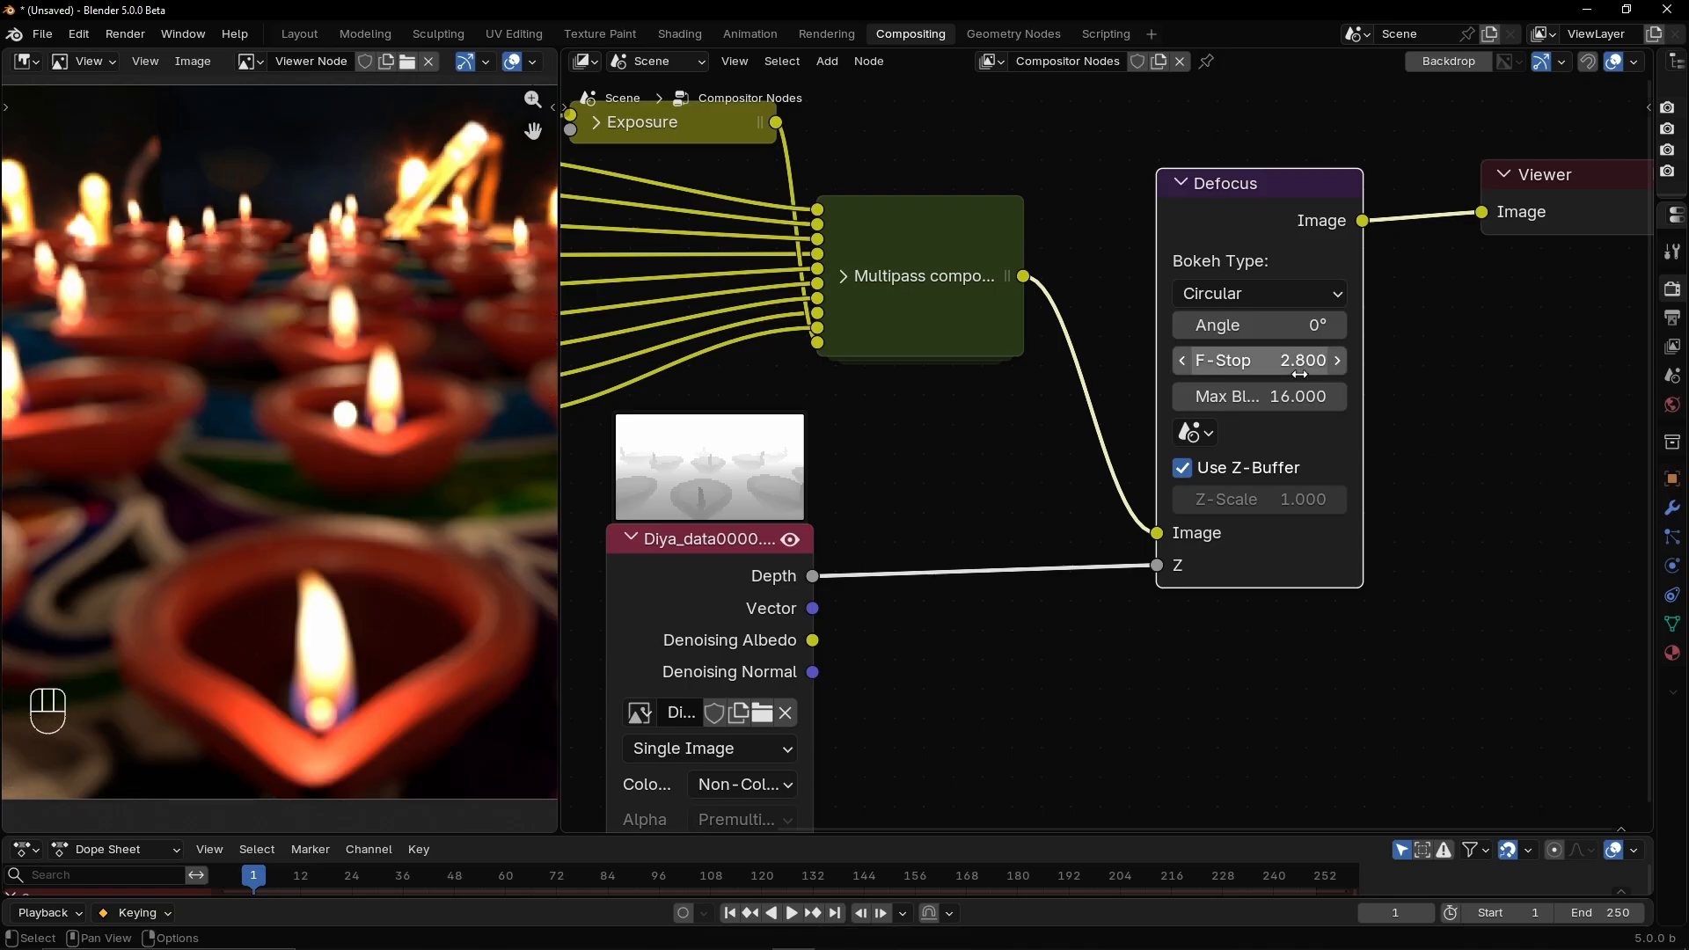
Examine the Depth pass through the Viewer, then return the preview to the Defocus output
scroll(292, 440, "down", 3)
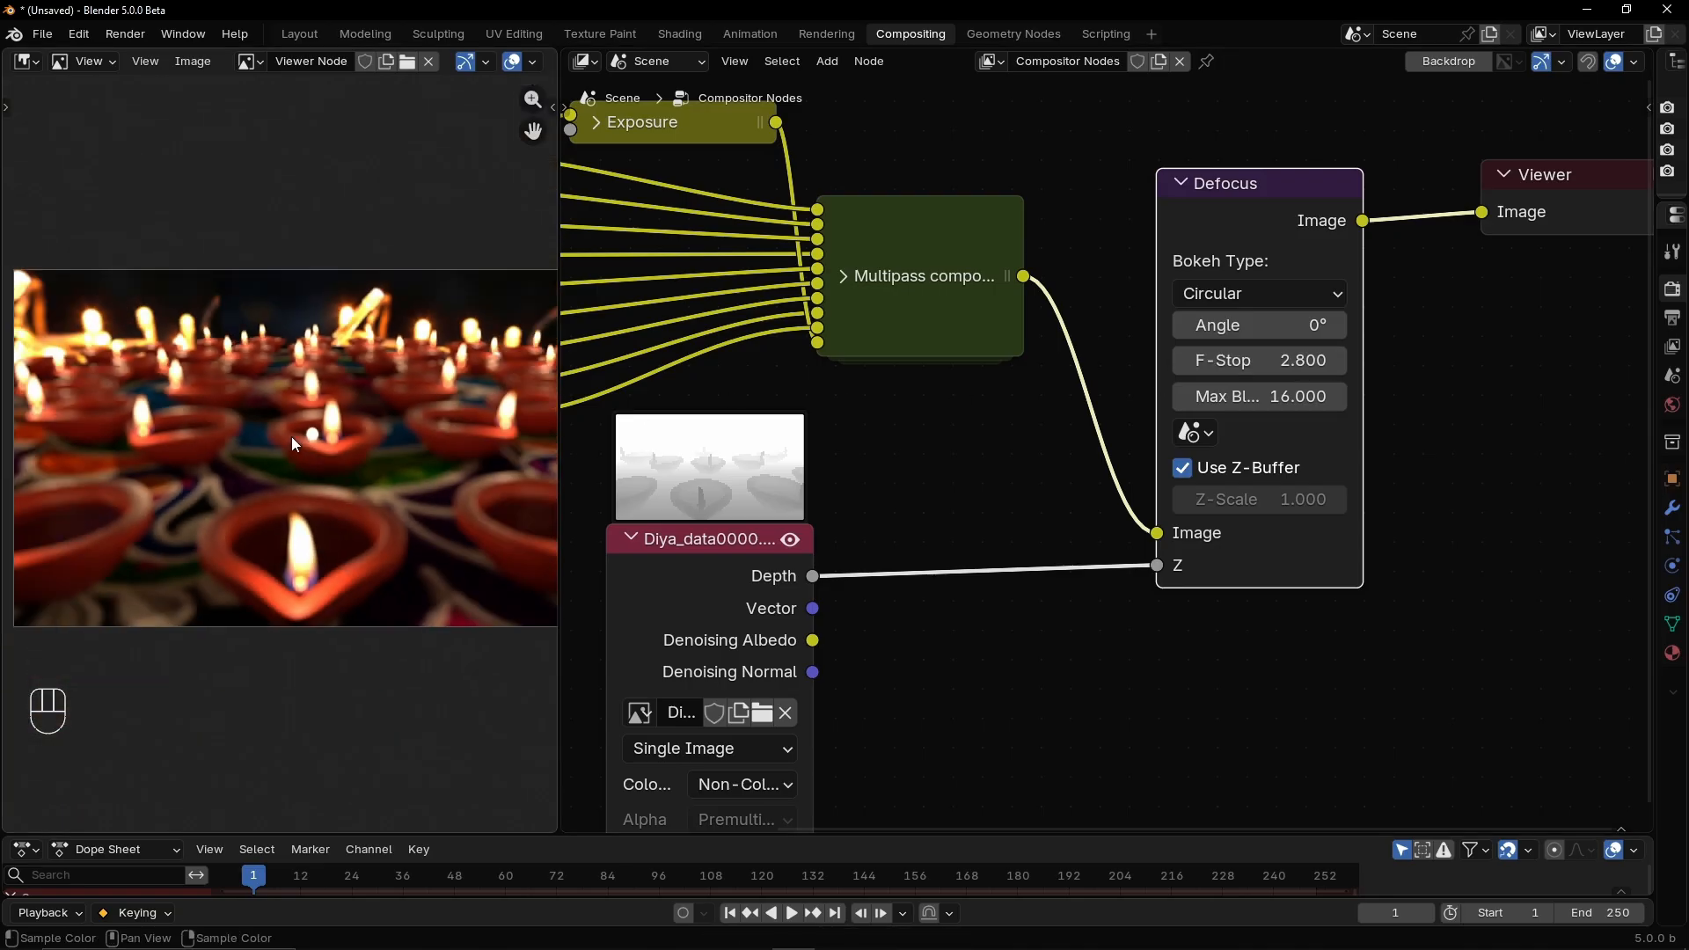
left_click(701, 578, "ctrl+shift")
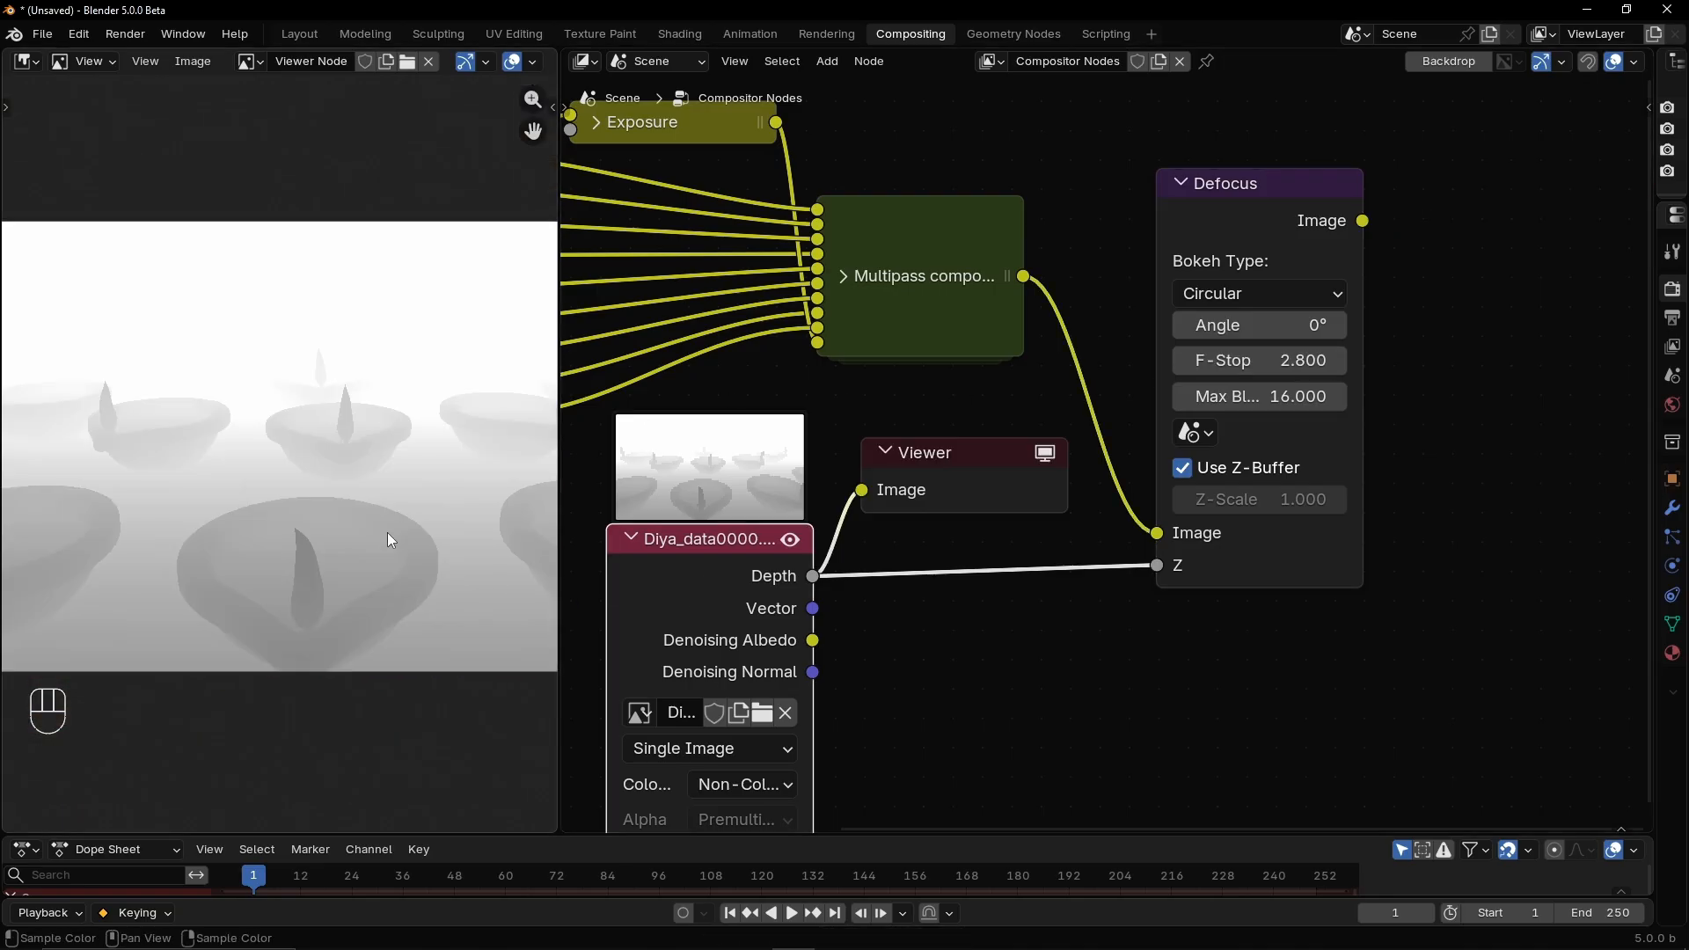
scroll(294, 497, "down", 1)
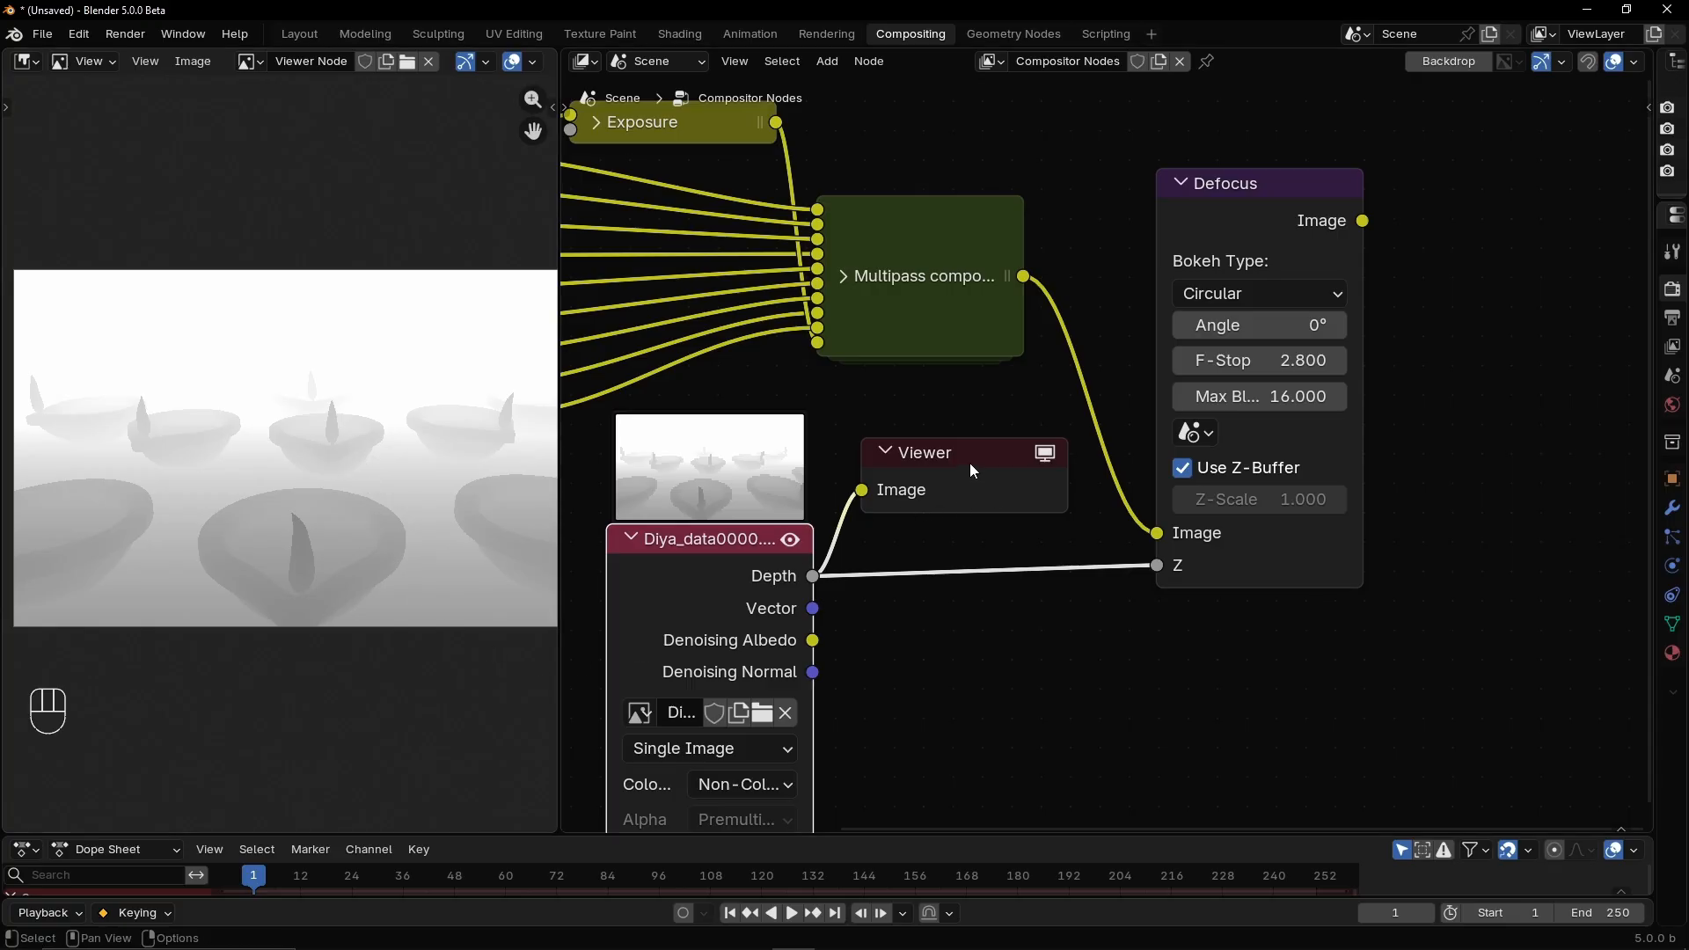
left_click_drag(969, 462, 1293, 728)
left_click(1197, 482, "ctrl+shift")
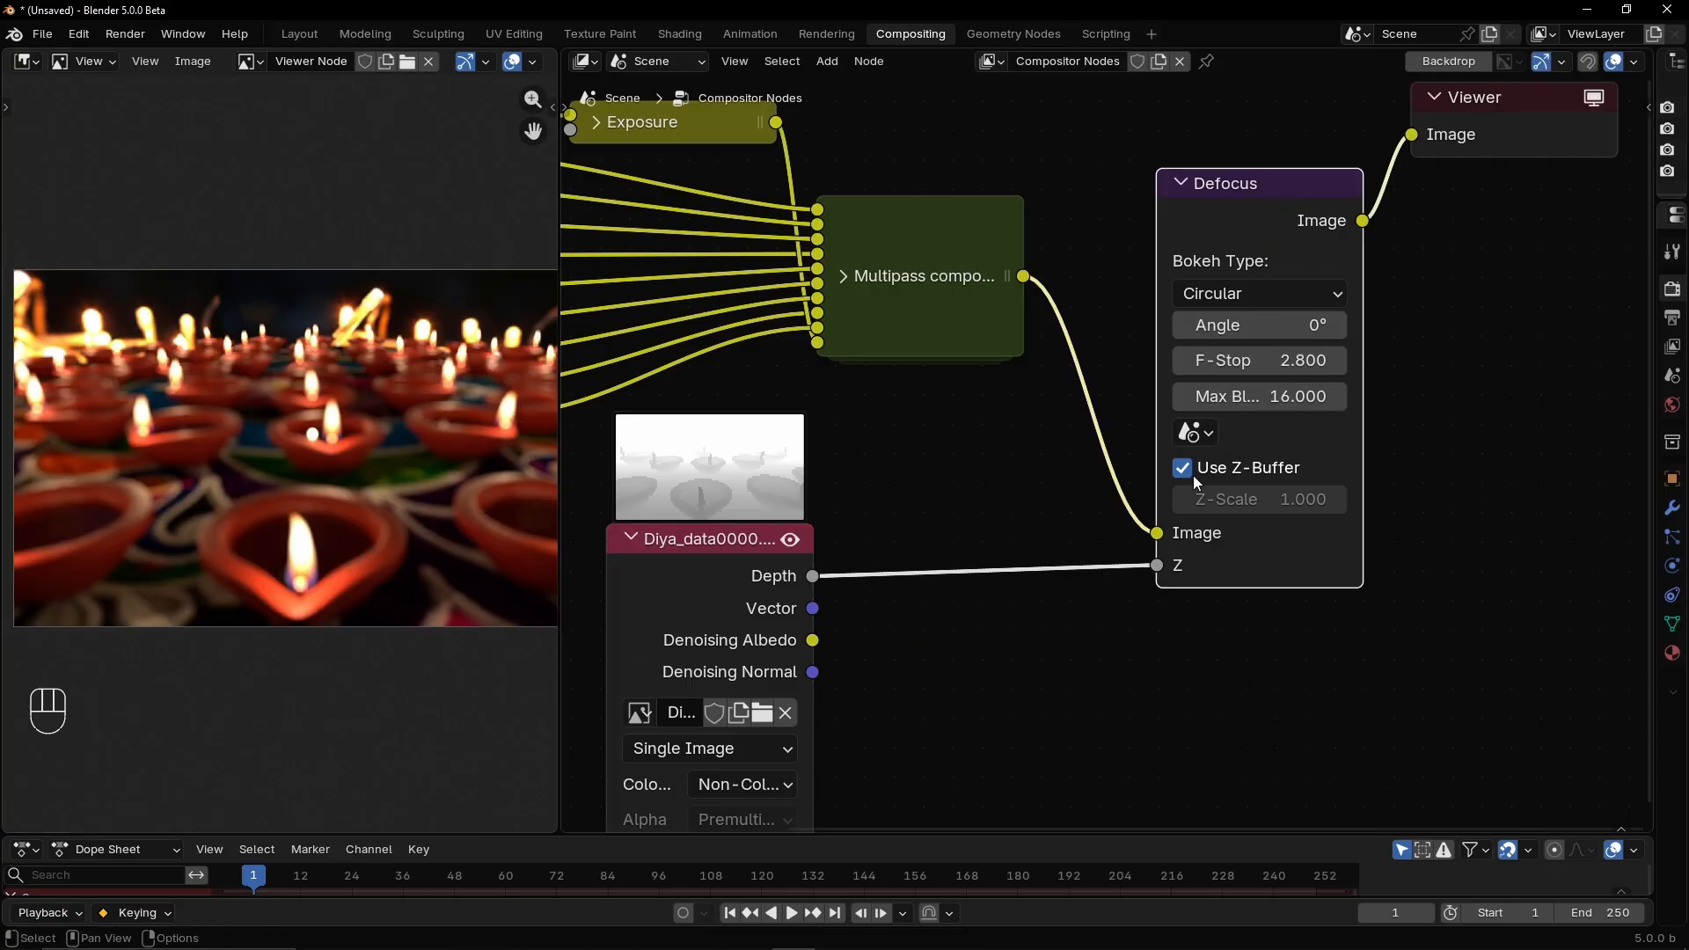
Disable Use Z-Buffer on the Defocus node and set its Z-Scale to 20
left_click(1183, 468)
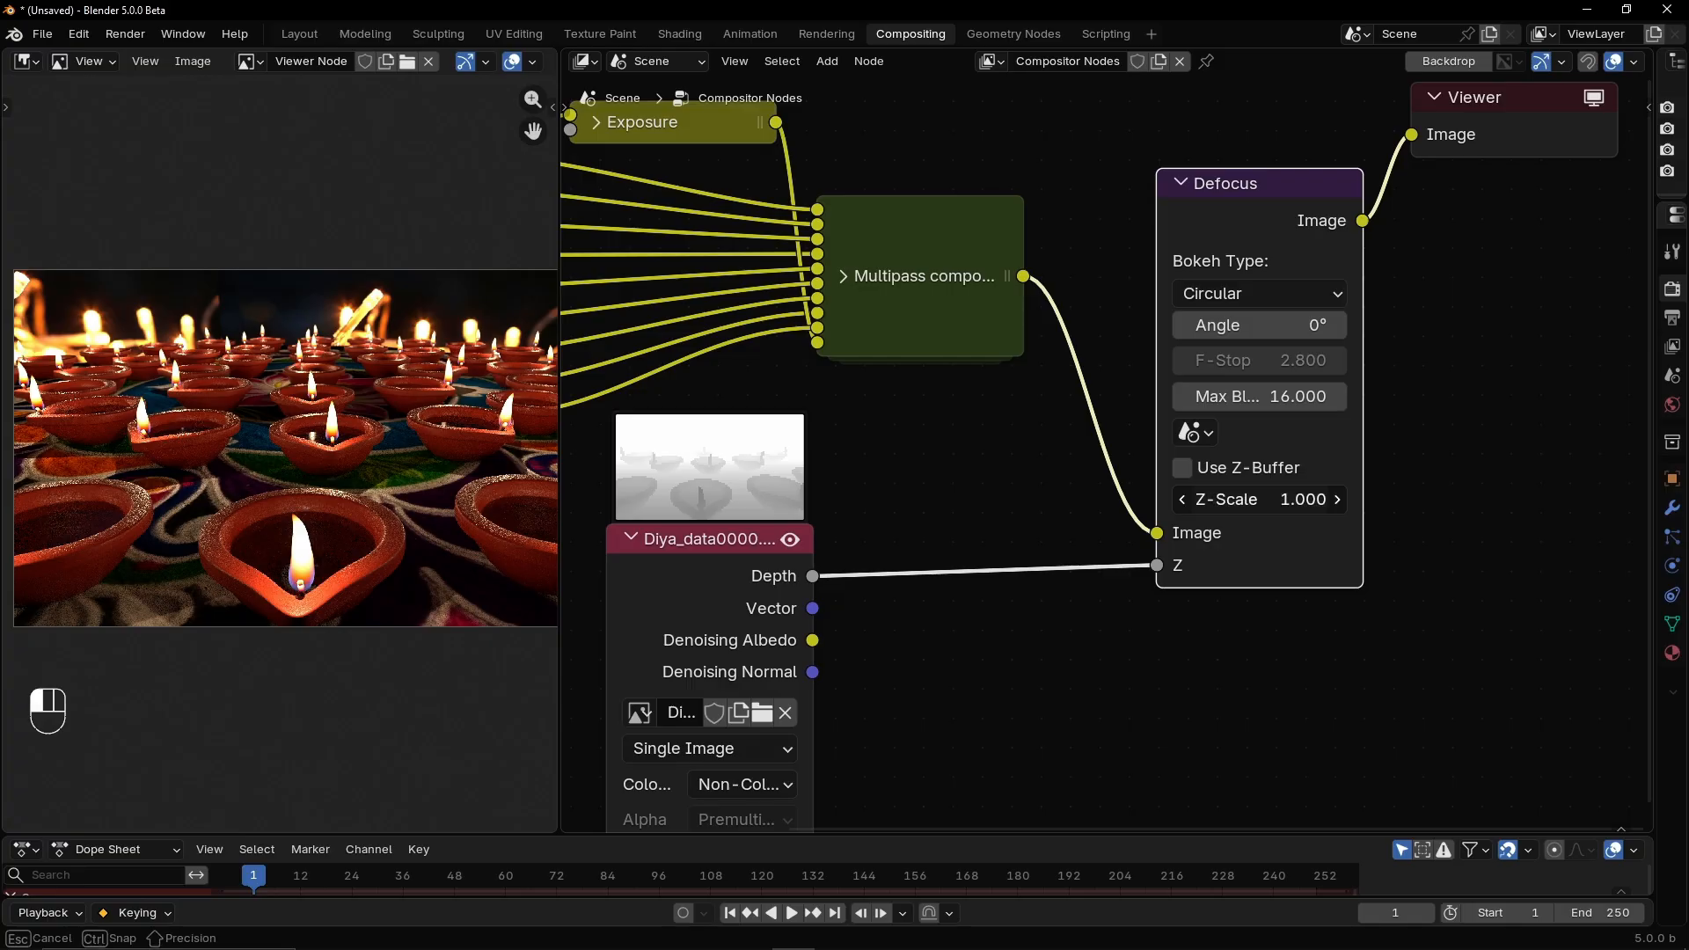
double_click(1267, 499)
type("20")
key("Return")
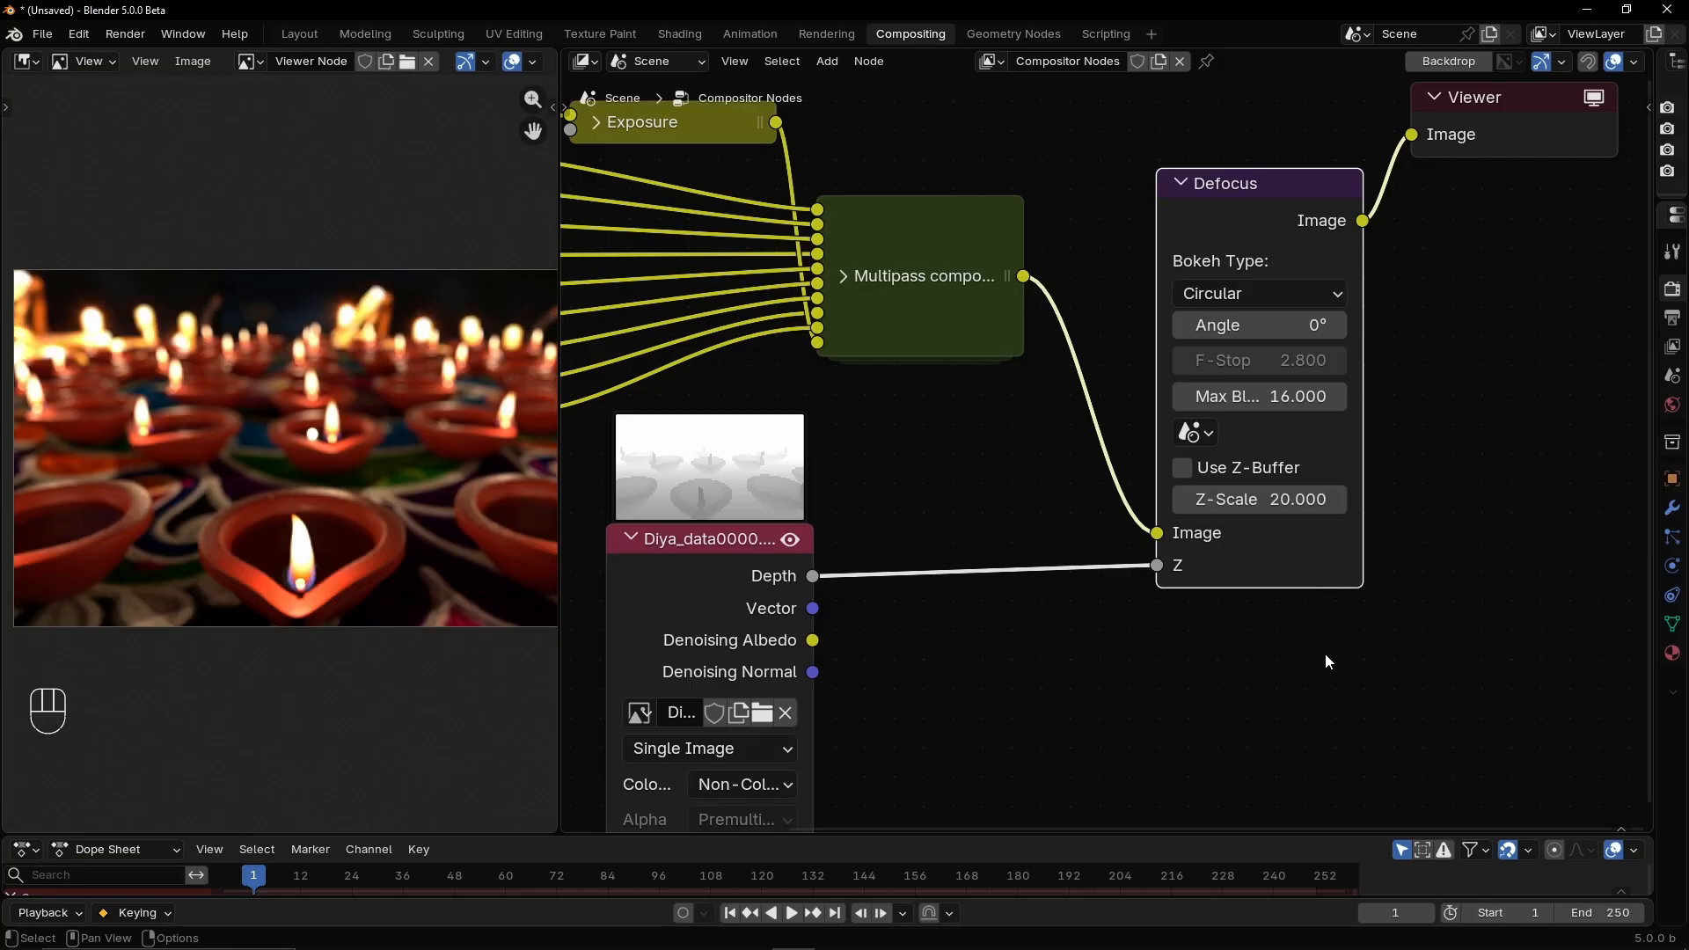
Insert a Color Ramp between the Depth output and the Defocus Z input, and preview the ramp's output in the Viewer
left_click(1221, 652)
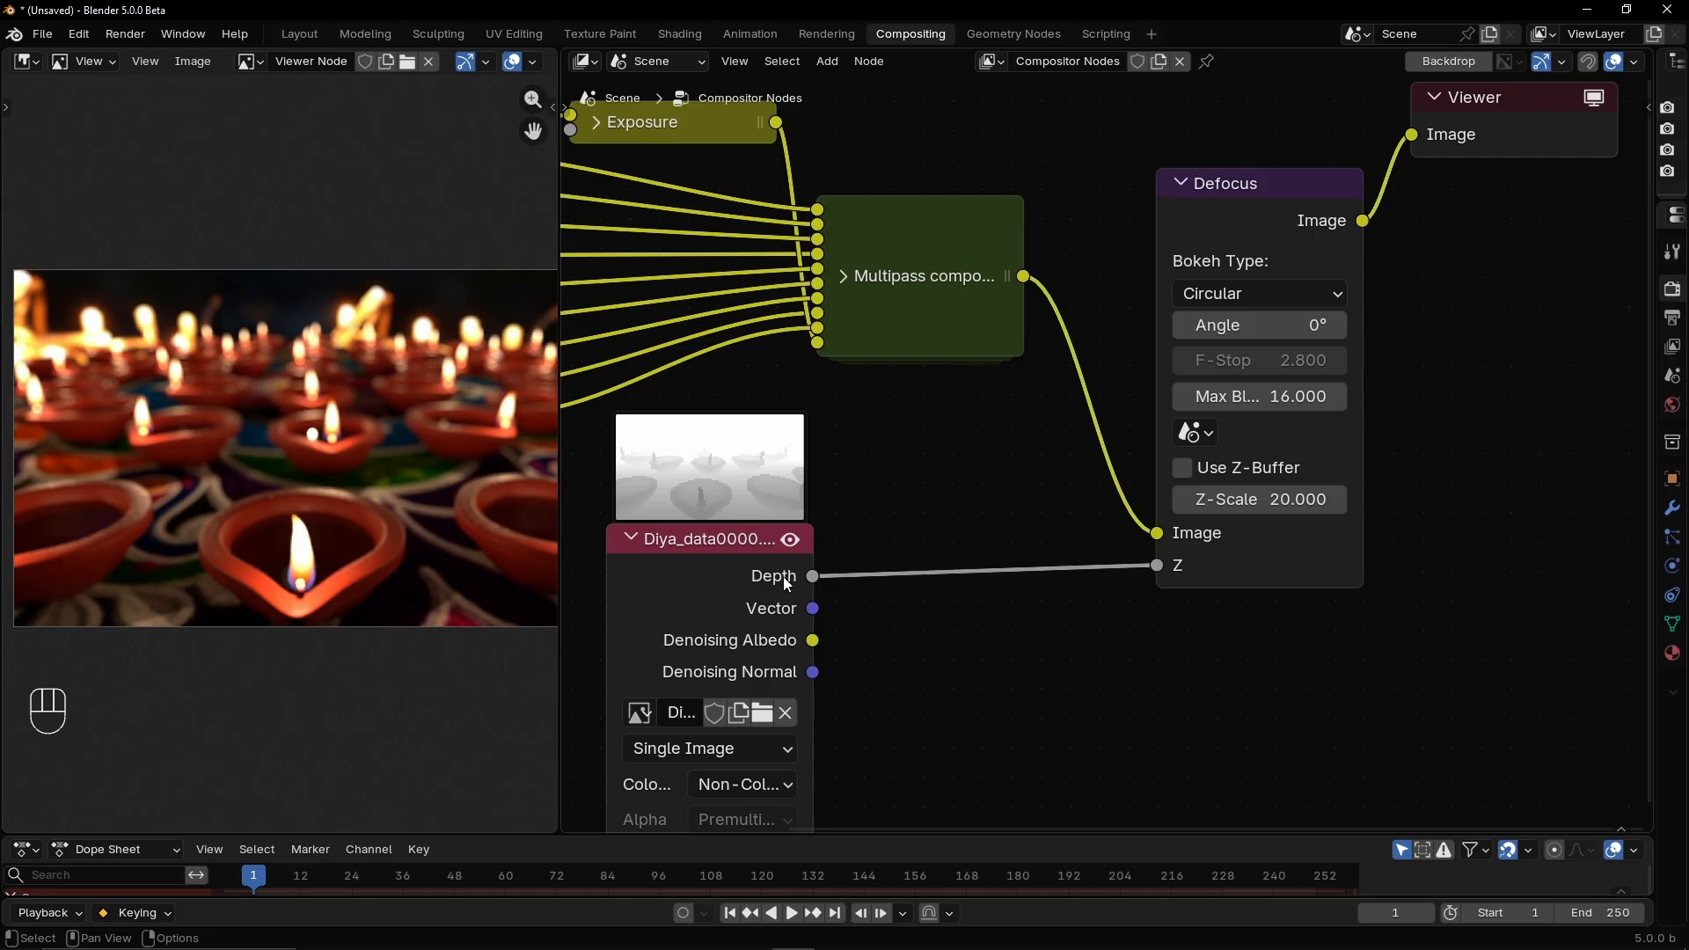
middle_click_drag(921, 634, 944, 524)
left_click(755, 470, "ctrl+shift")
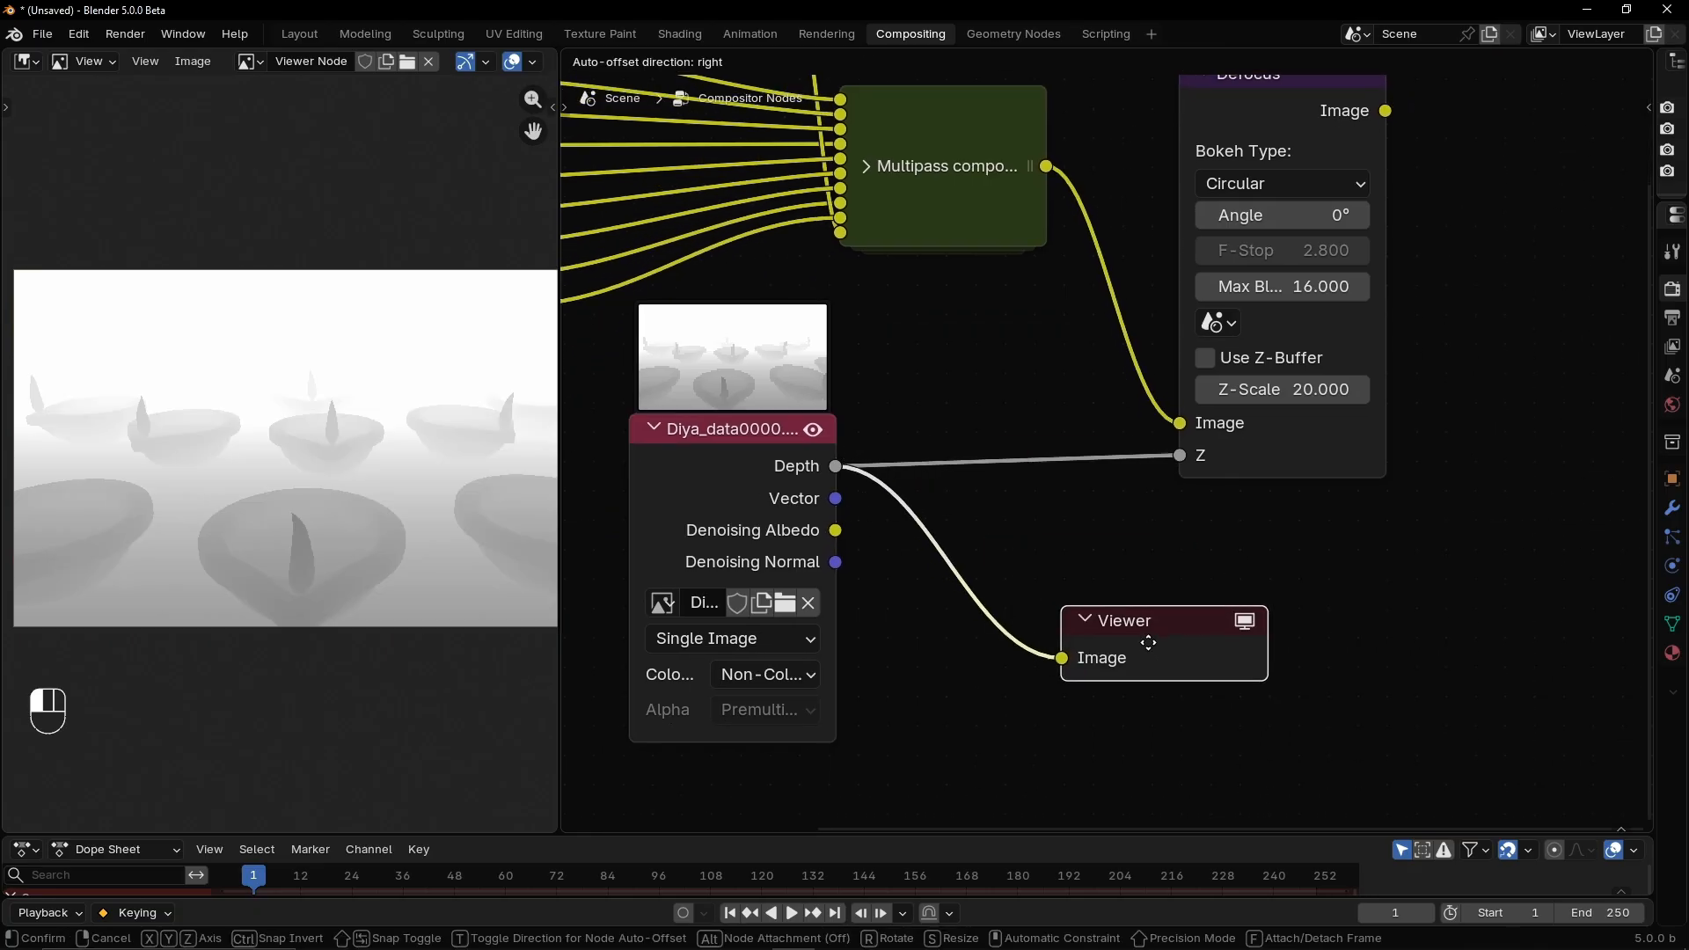
key("shift+a")
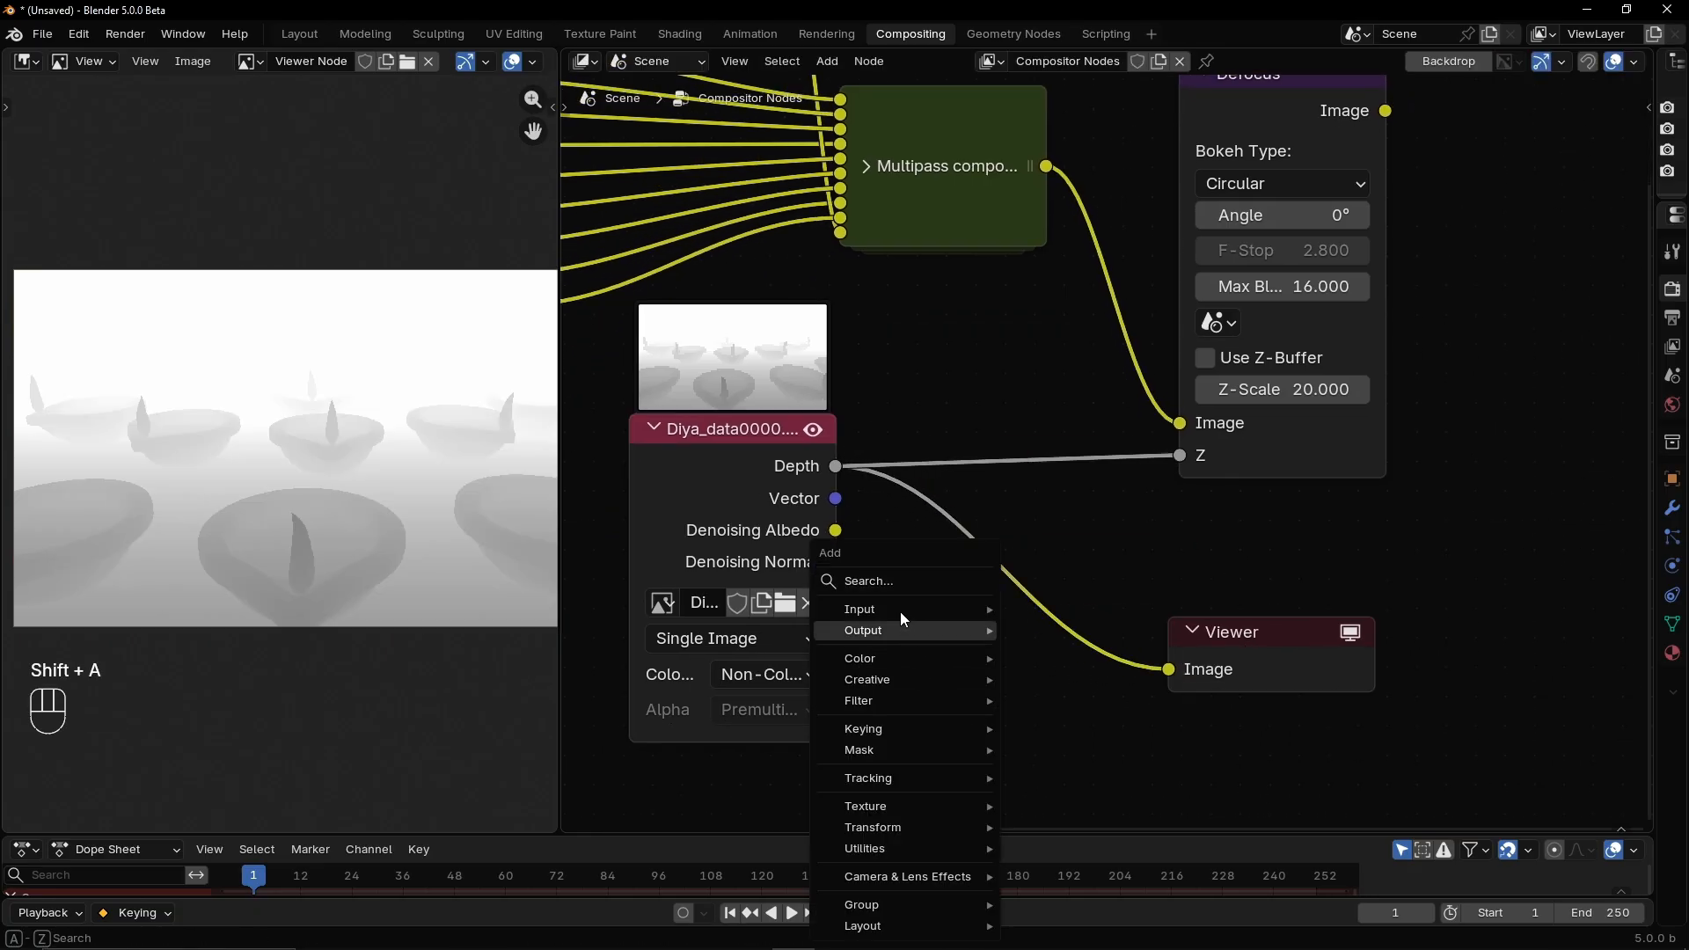
type("c")
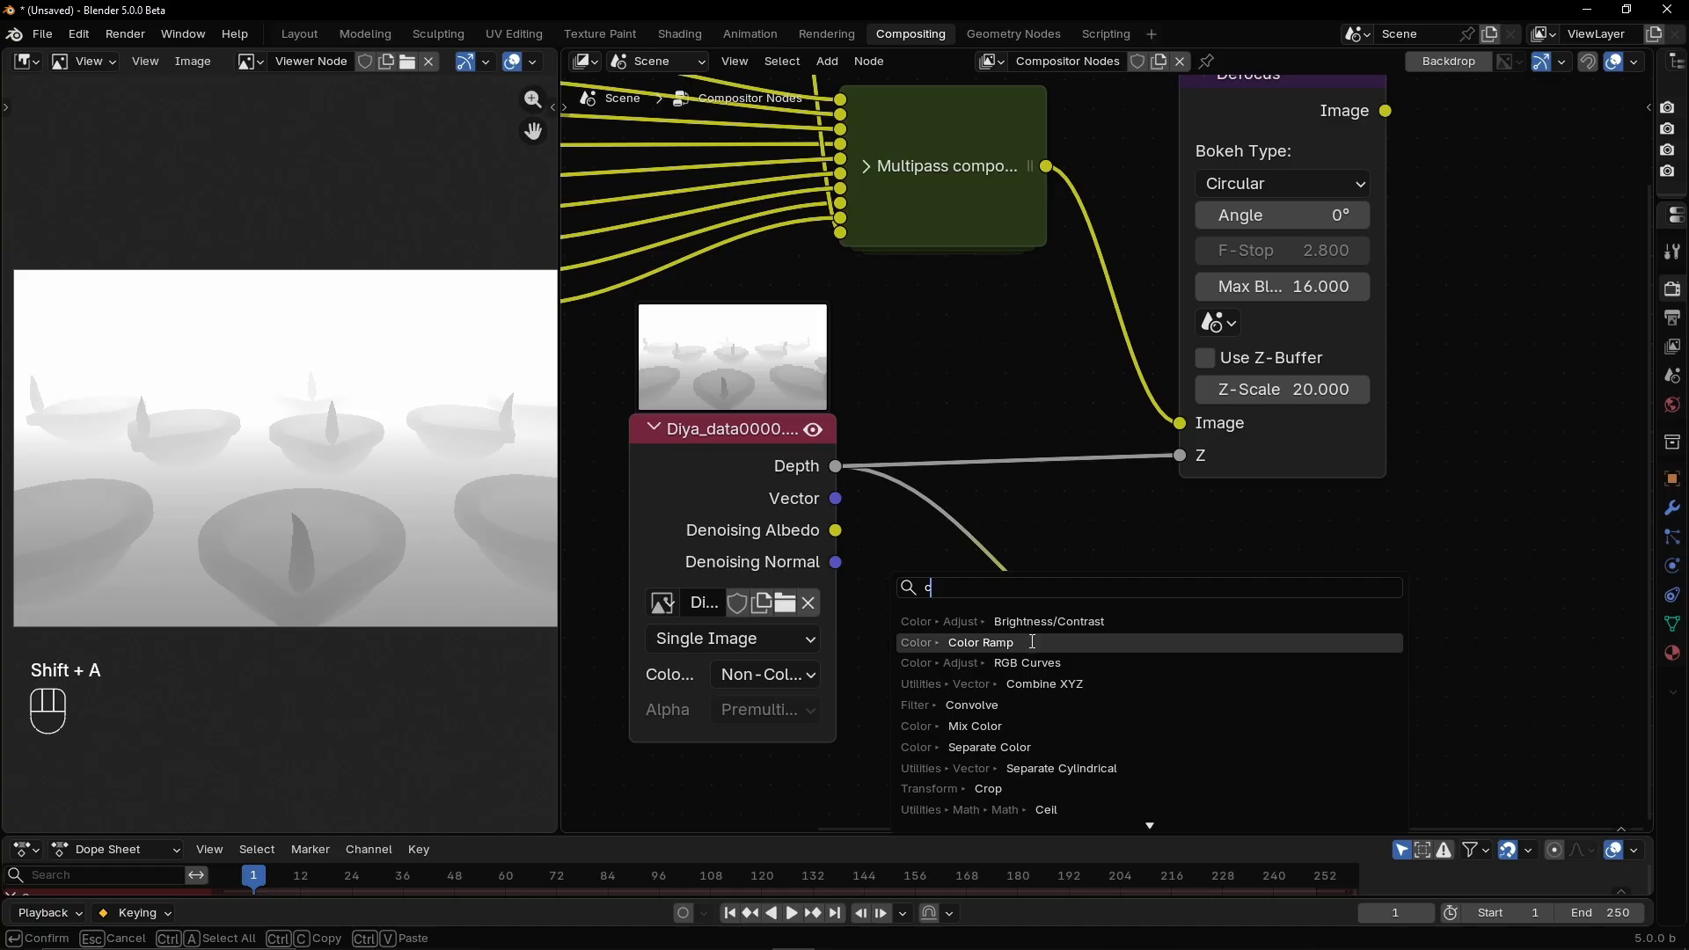
left_click(1032, 643)
left_click(1081, 501)
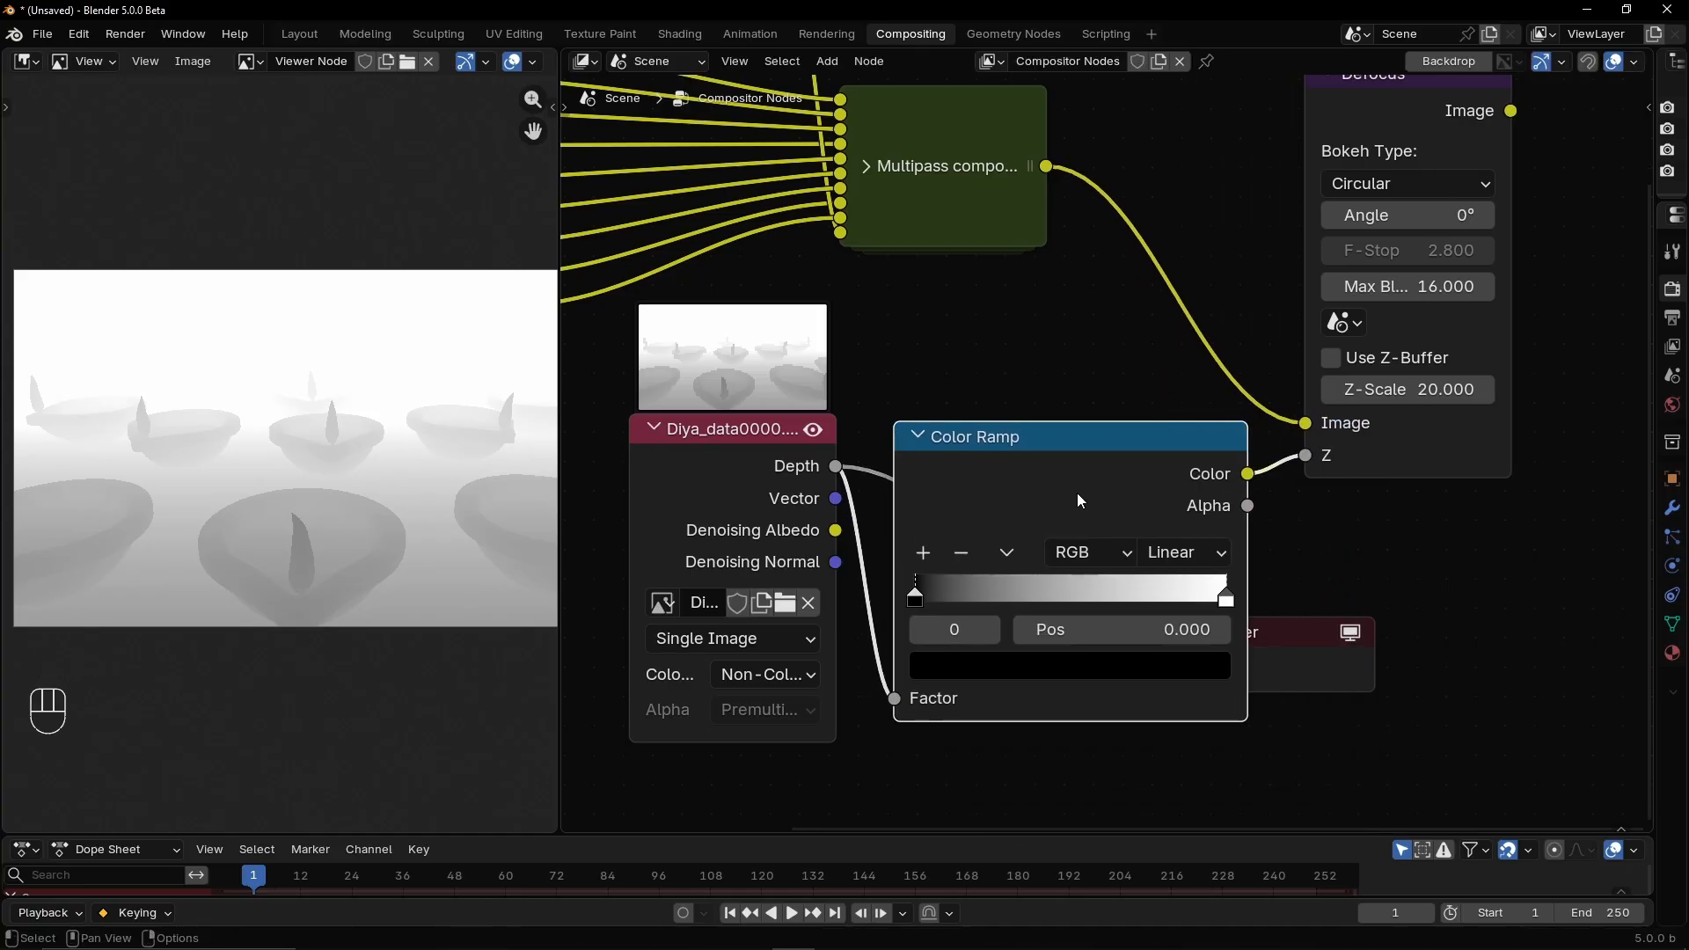
left_click(1157, 470, "ctrl+shift")
Move the Color Ramp's black stop to 0.279 and add another stop at position 0
middle_click_drag(999, 631, 981, 581)
left_click_drag(897, 547, 984, 547)
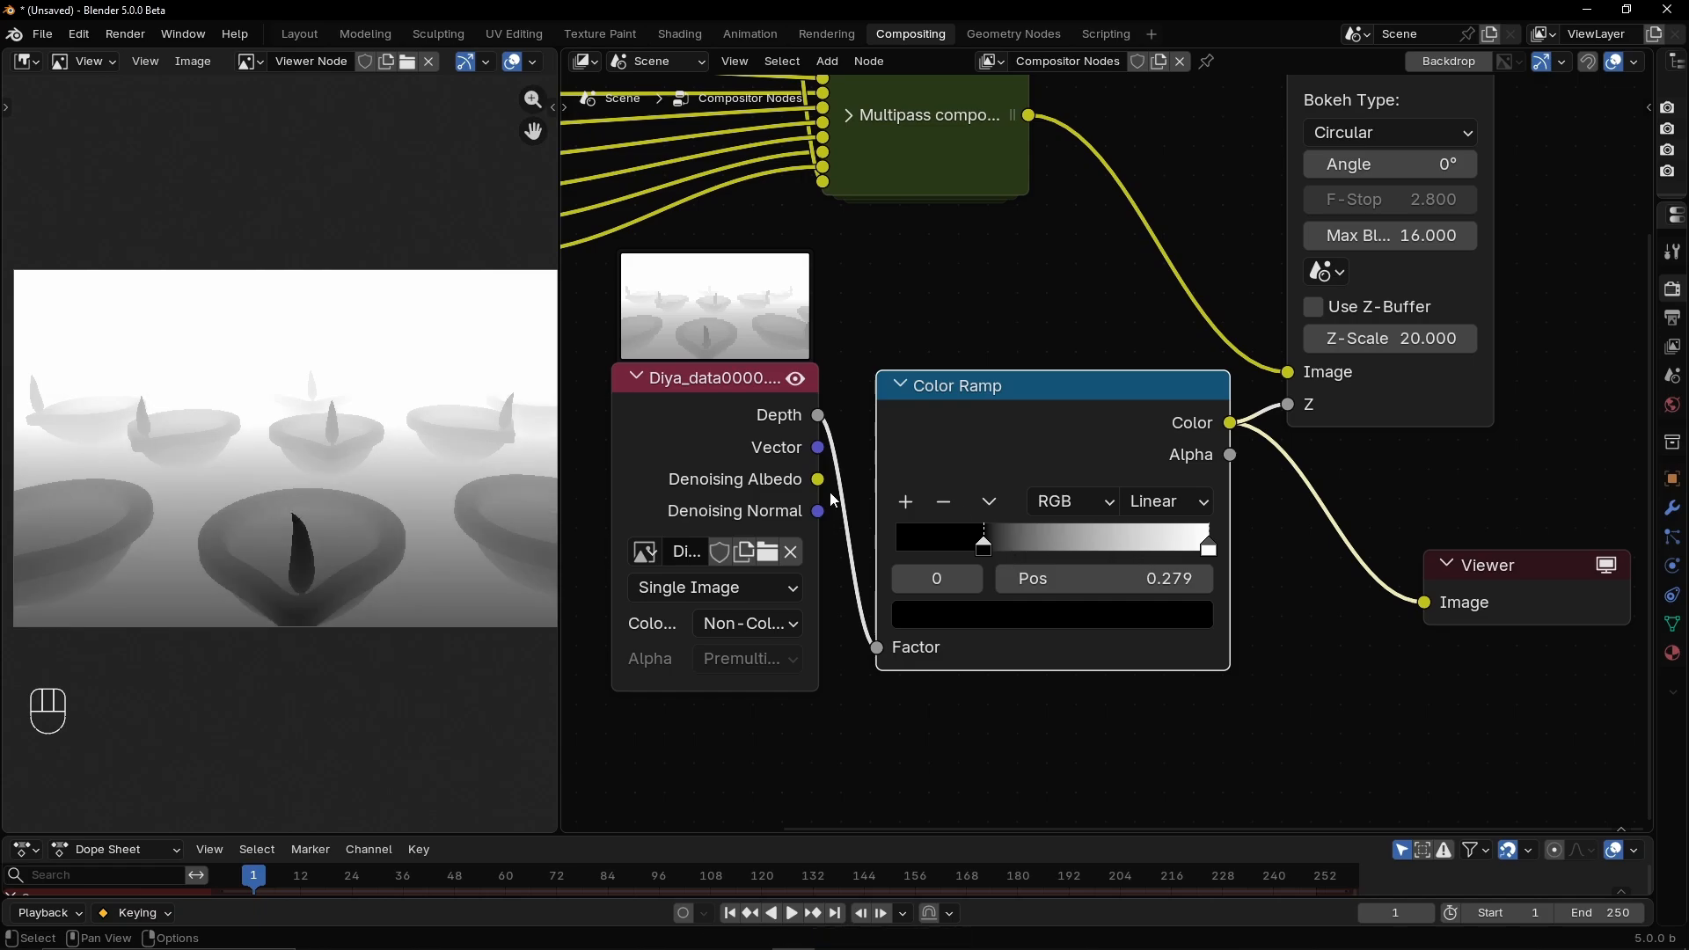
left_click(907, 503)
left_click_drag(1096, 547, 894, 547)
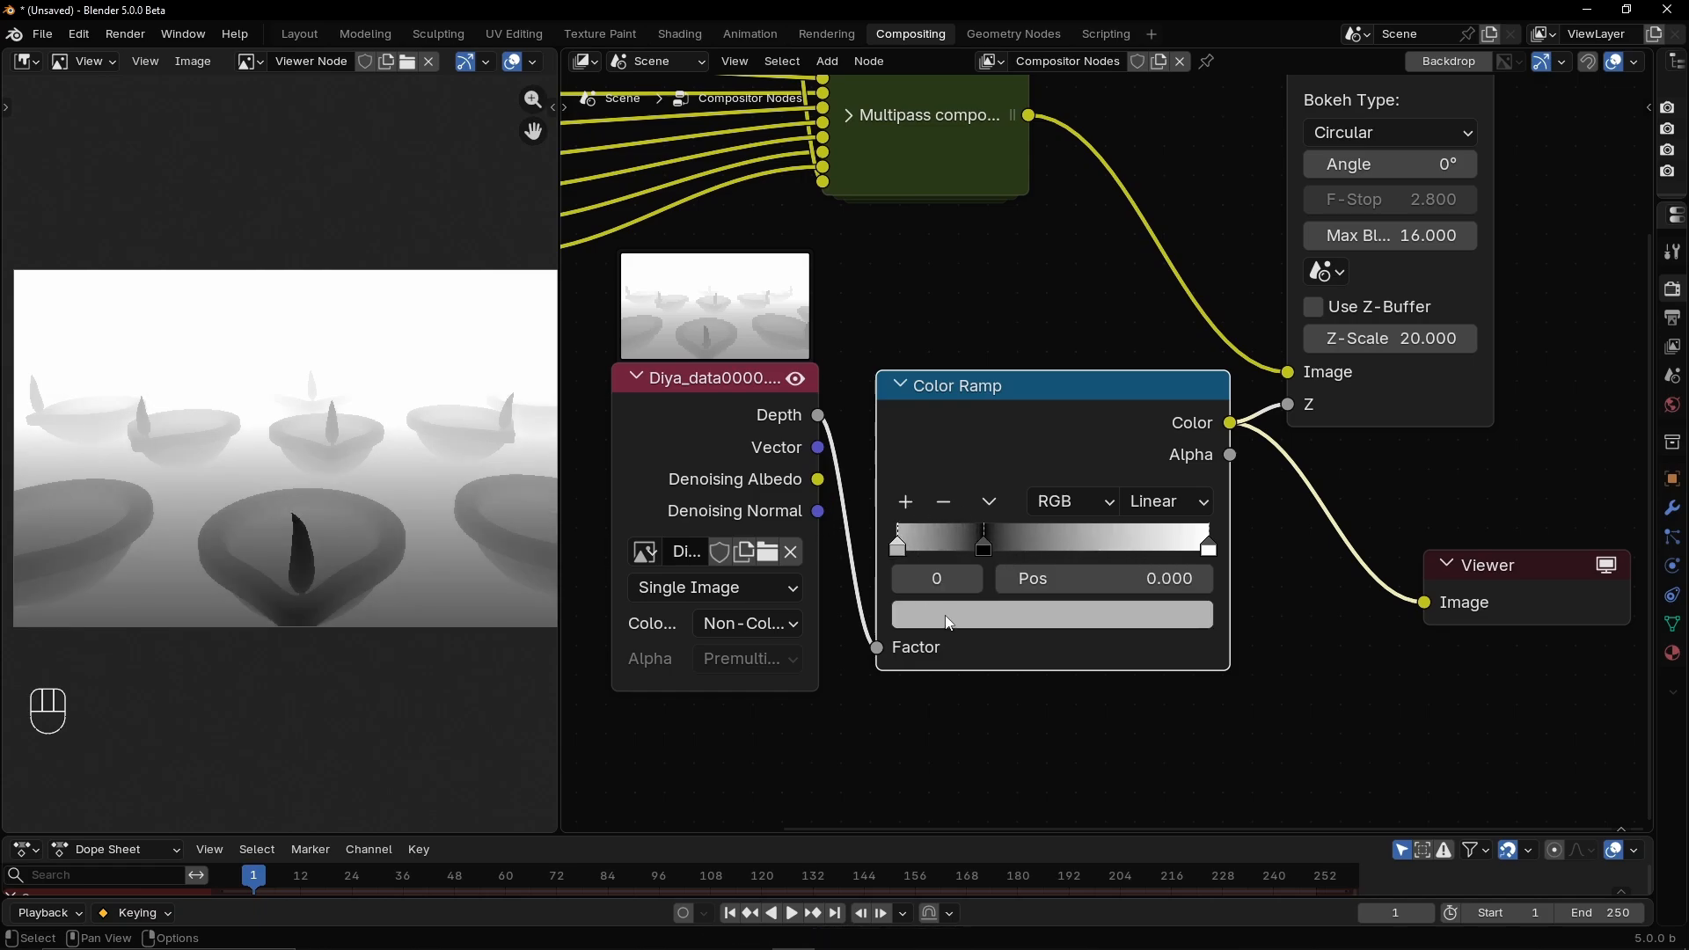
Brighten the stop at position 0 to a lighter grey and move the black stop to 0.637
left_click(1008, 623)
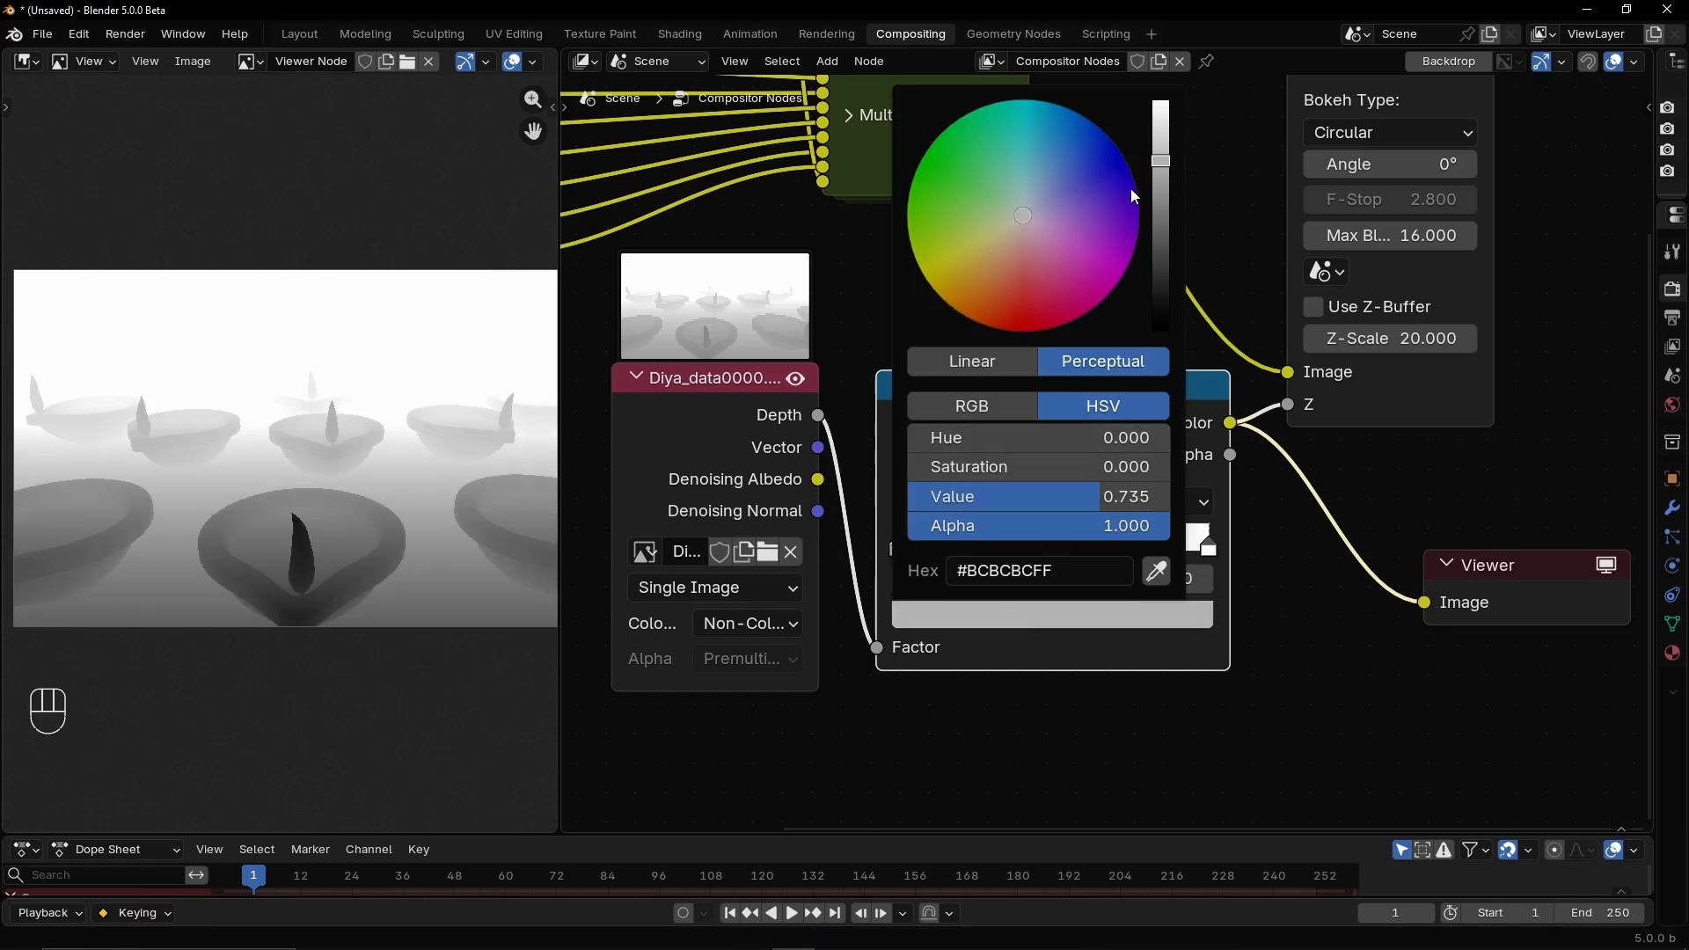
left_click_drag(1161, 161, 1161, 135)
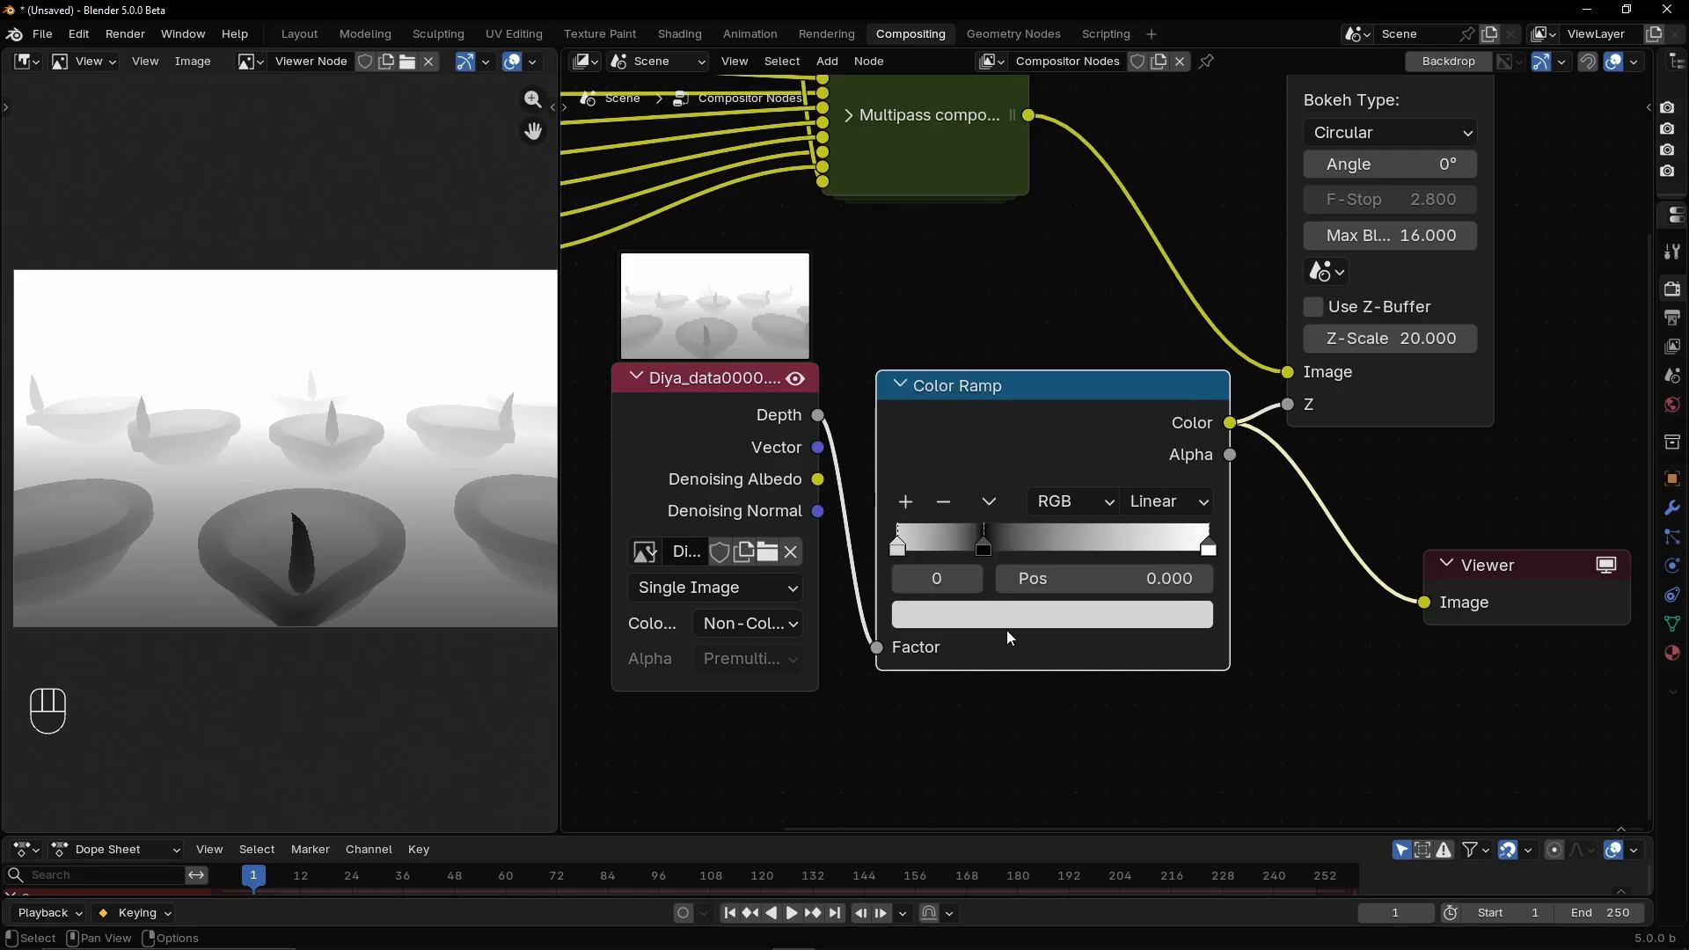
left_click_drag(985, 549, 1100, 555)
Return the preview to the Defocus output and examine the focus on the middle row of diyas in the maximized image view
middle_click_drag(1336, 696, 1018, 750)
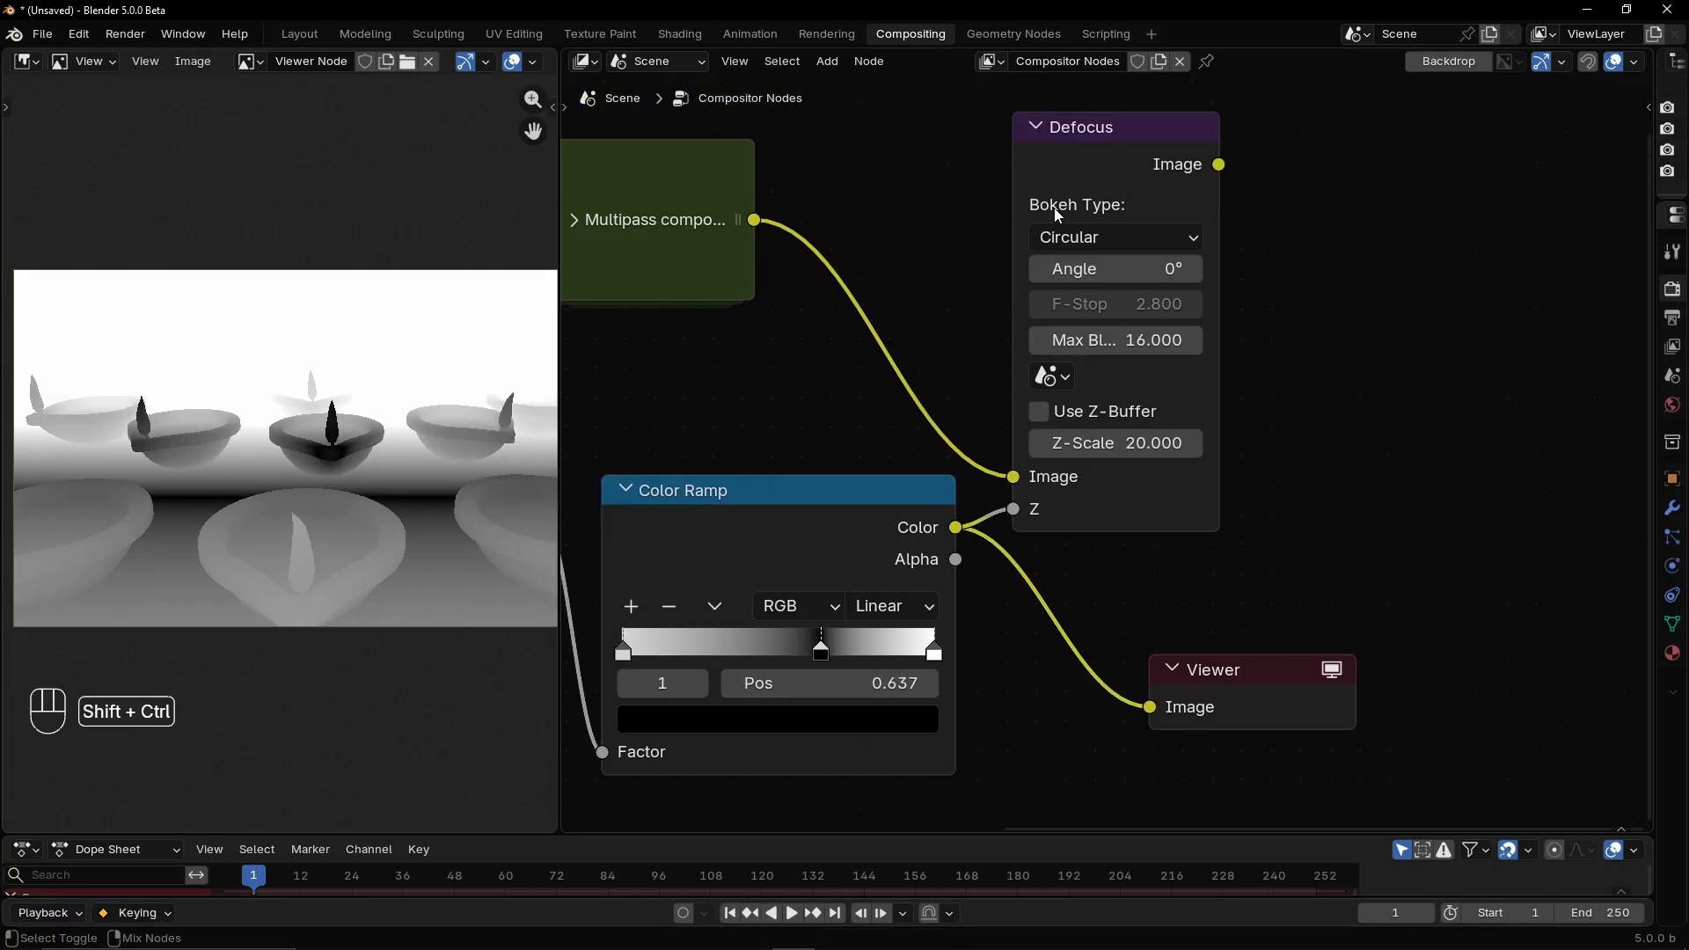
left_click(1408, 387, "ctrl+shift")
key("ctrl+space")
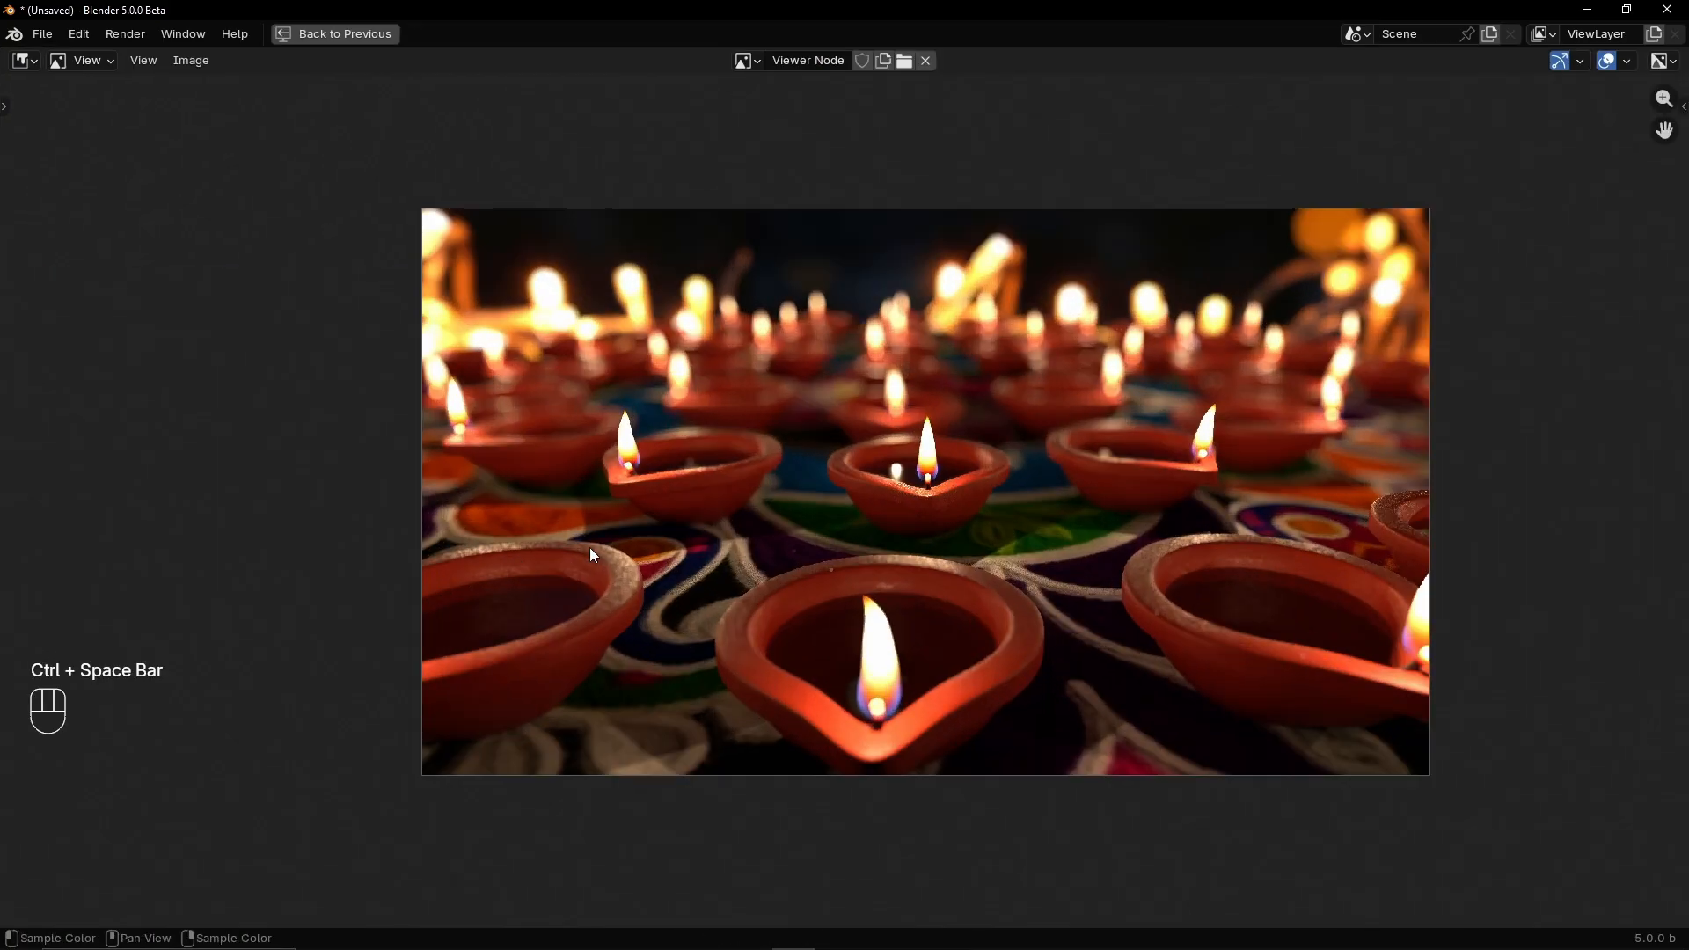
scroll(589, 548, "up", 1)
middle_click_drag(953, 527, 885, 529)
scroll(767, 446, "up", 2)
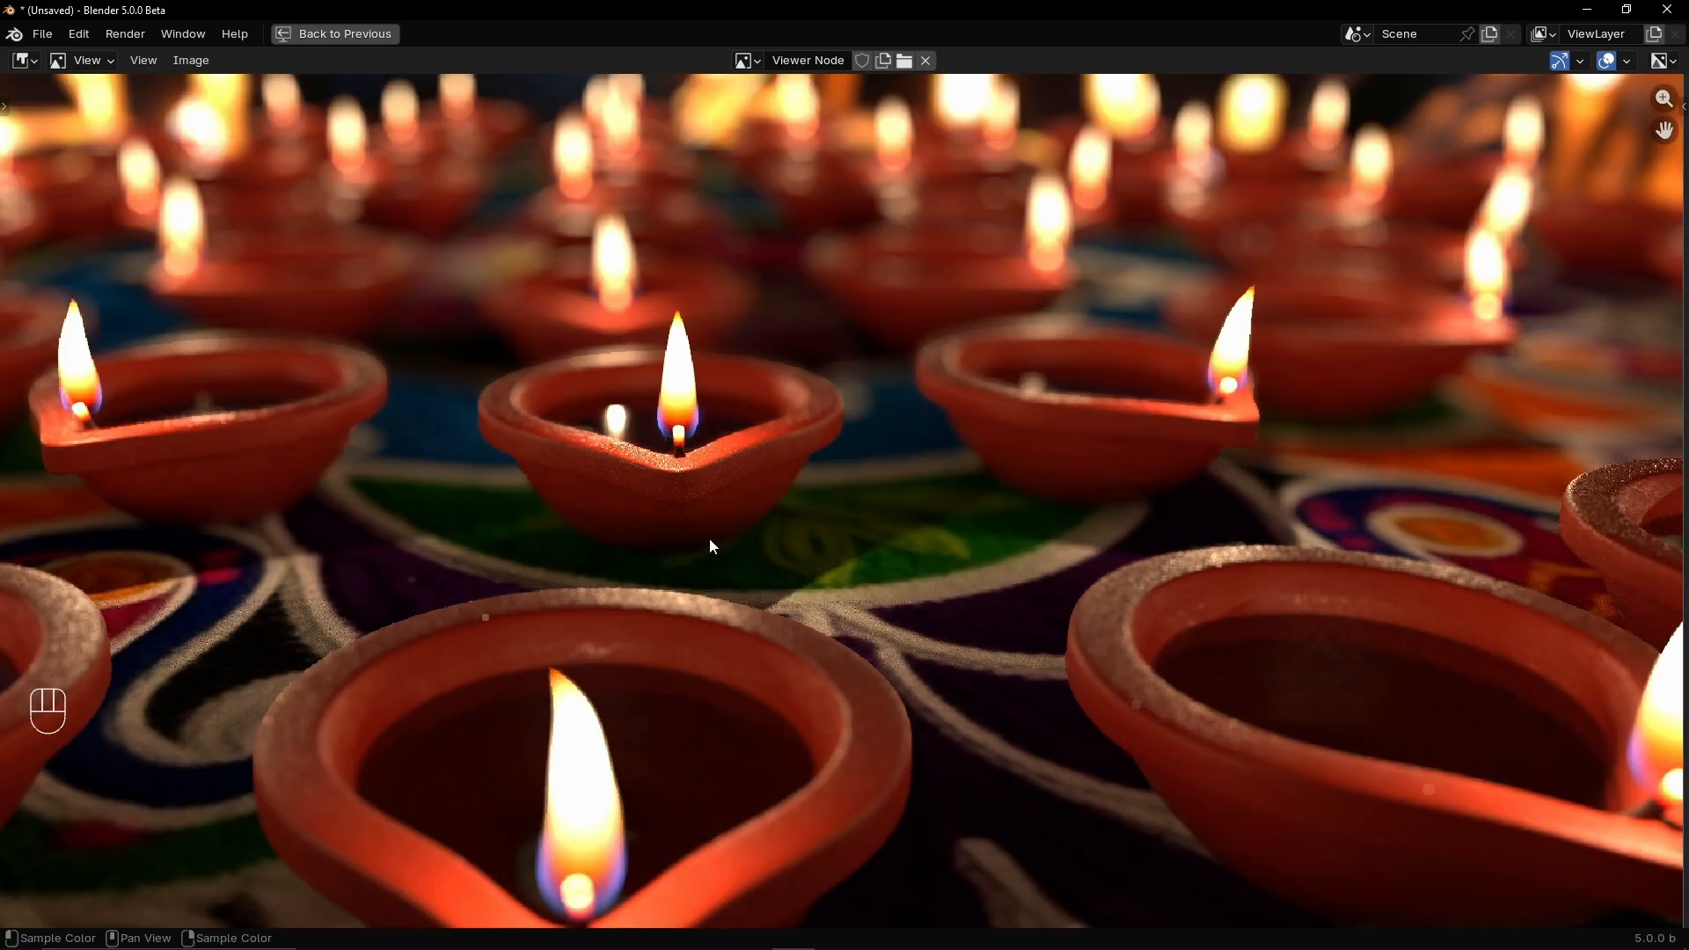
scroll(801, 524, "down", 2)
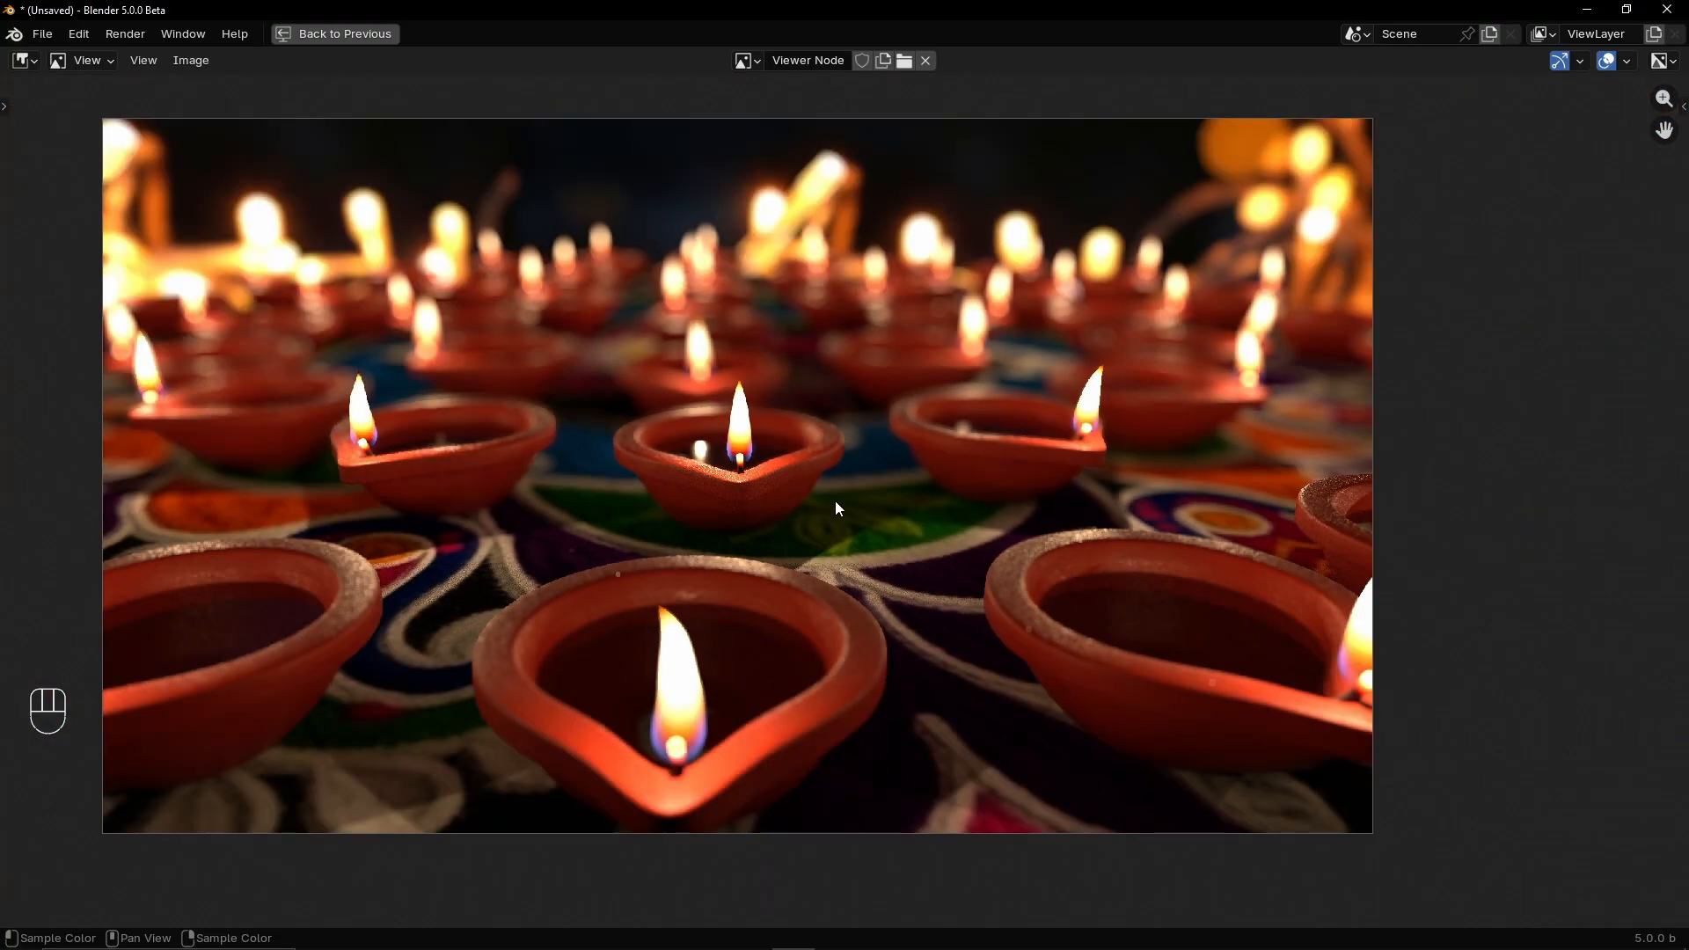
middle_click_drag(835, 500, 881, 489)
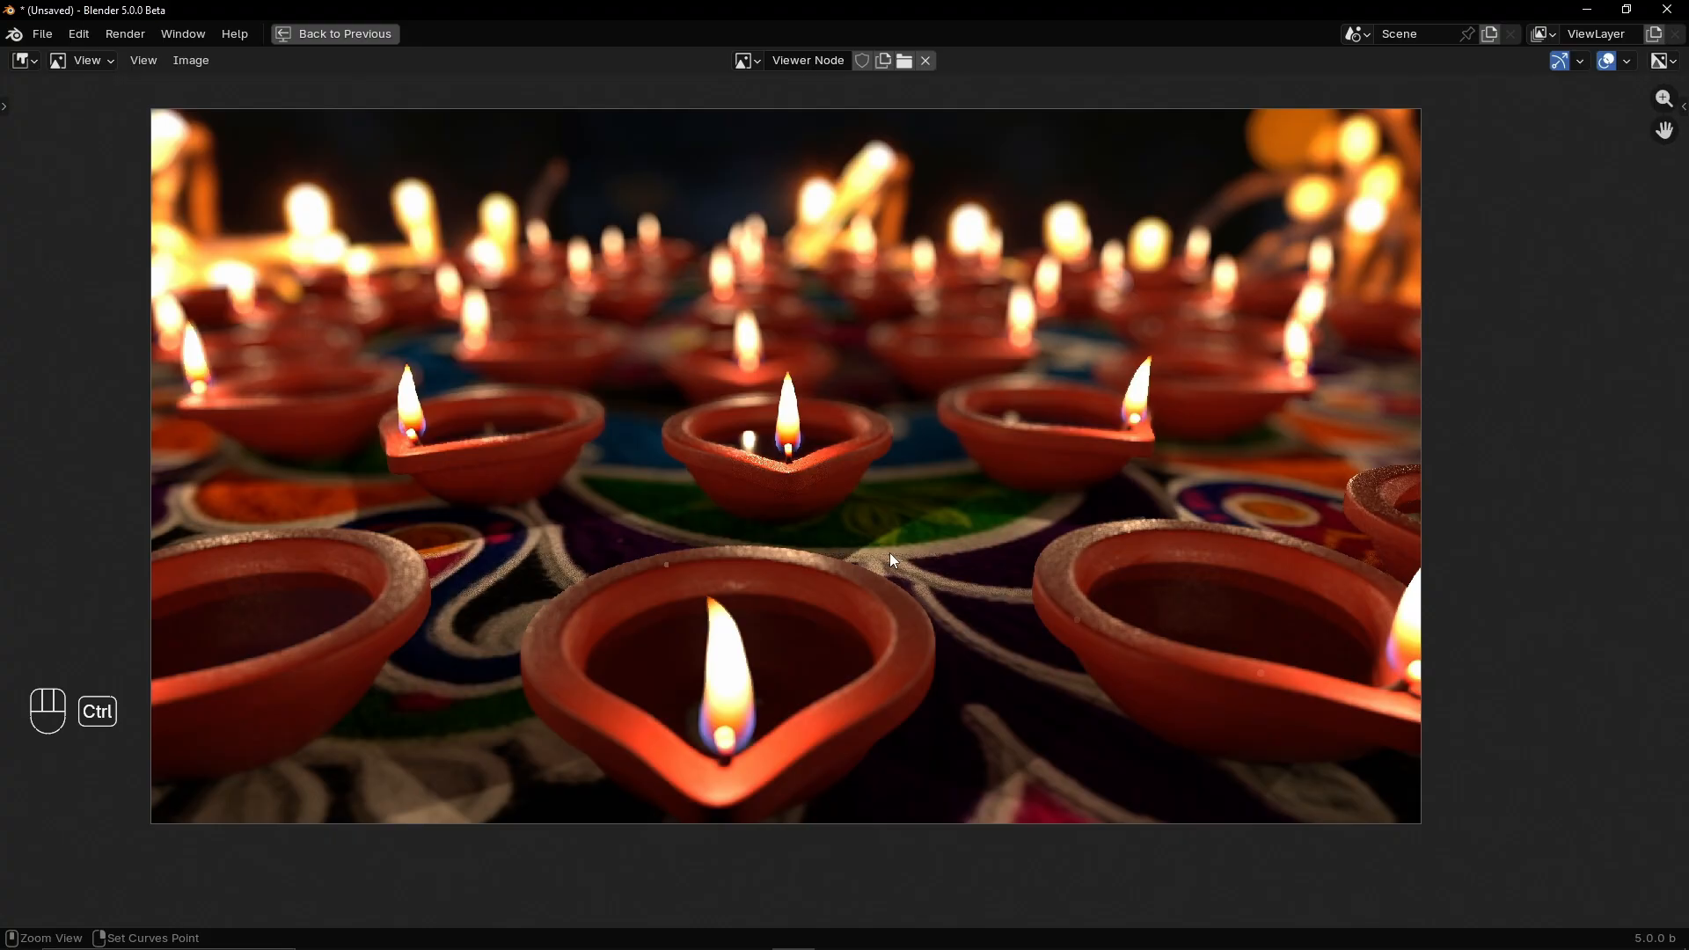
key("ctrl+space")
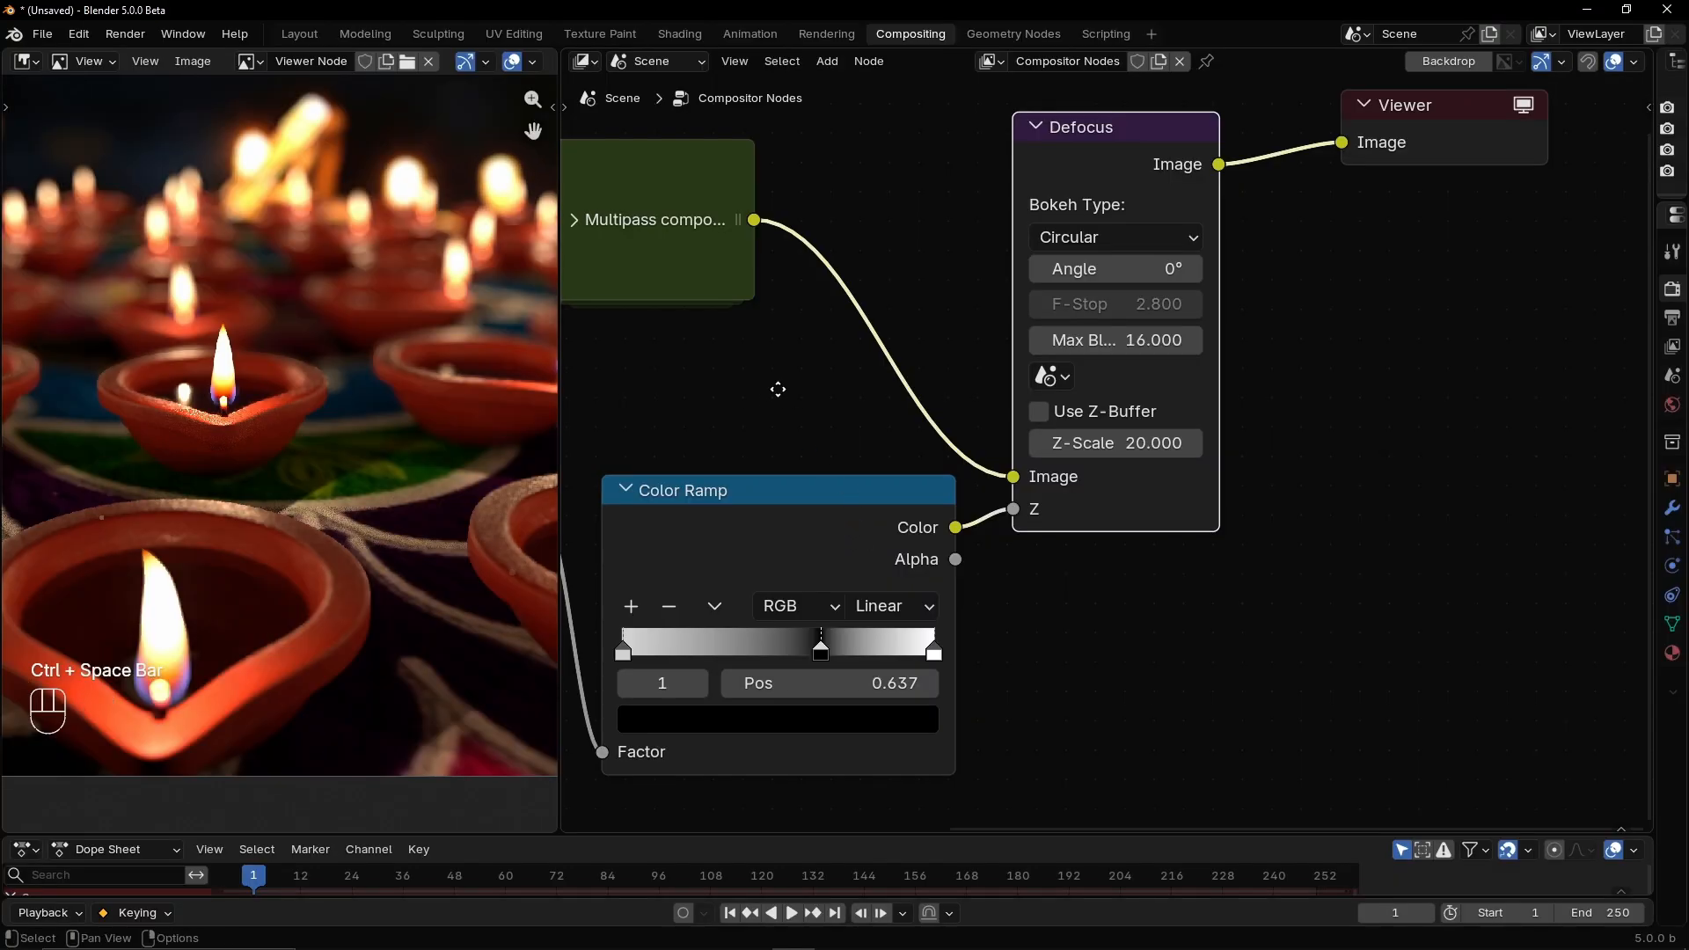
Enlarge the timeline area and set the scene frame range to start at 0 and end at 125
middle_click_drag(777, 385, 843, 396)
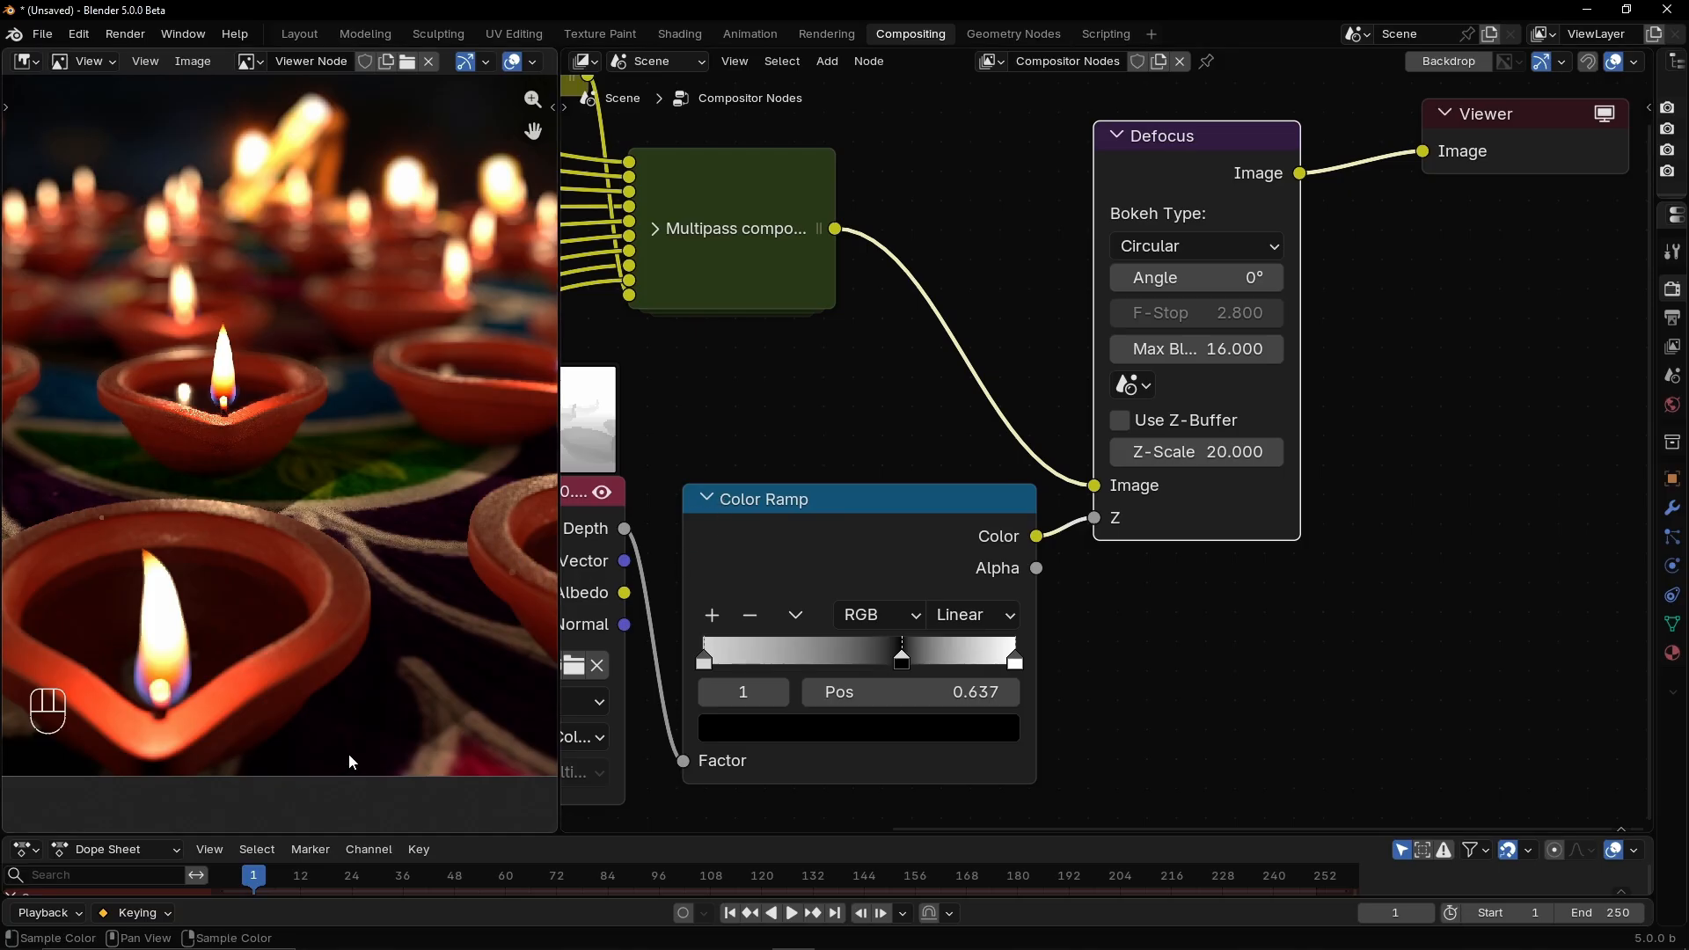
left_click_drag(420, 834, 616, 764)
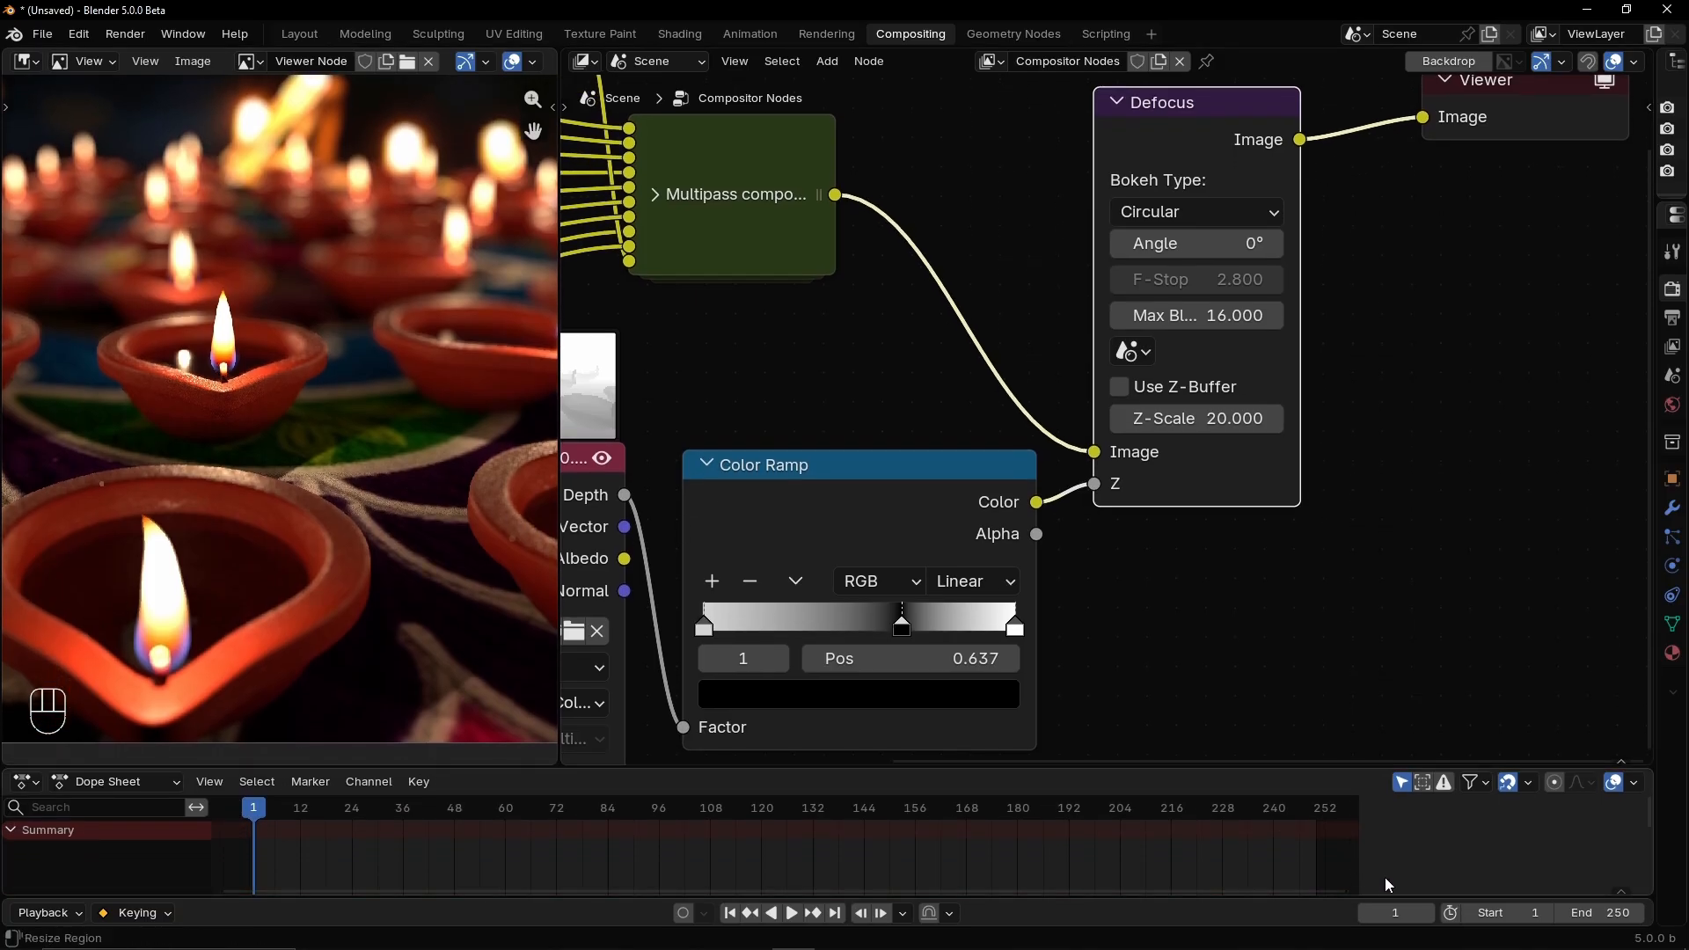
left_click(1596, 914)
type("1")
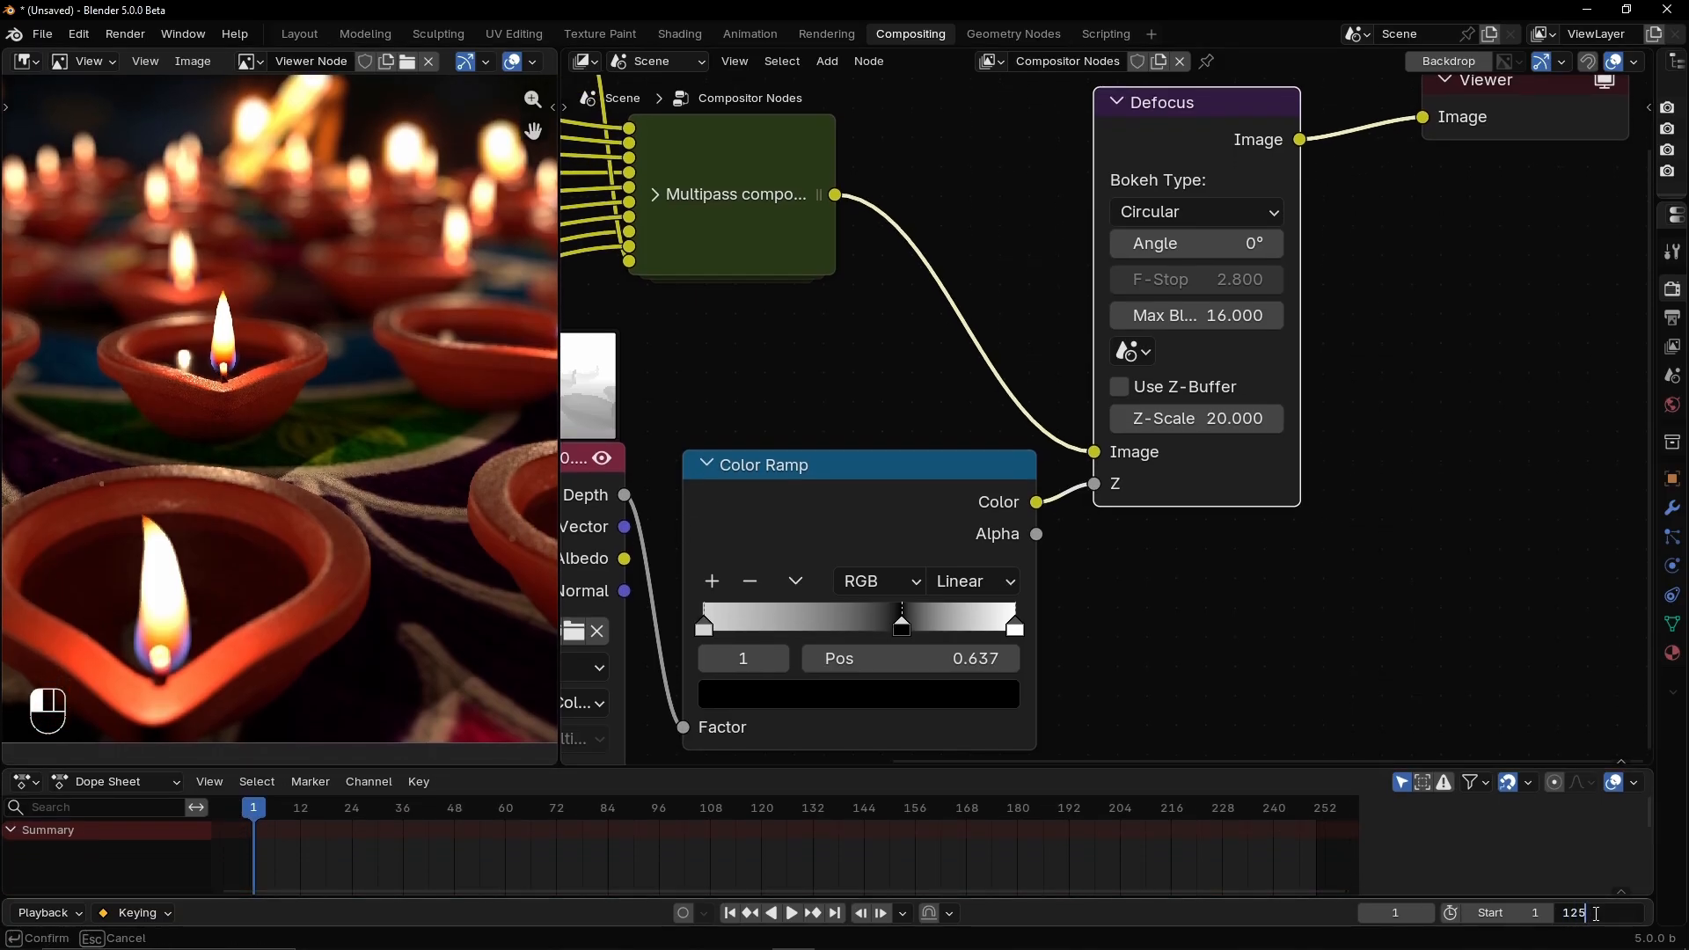
type("25")
left_click(1516, 917)
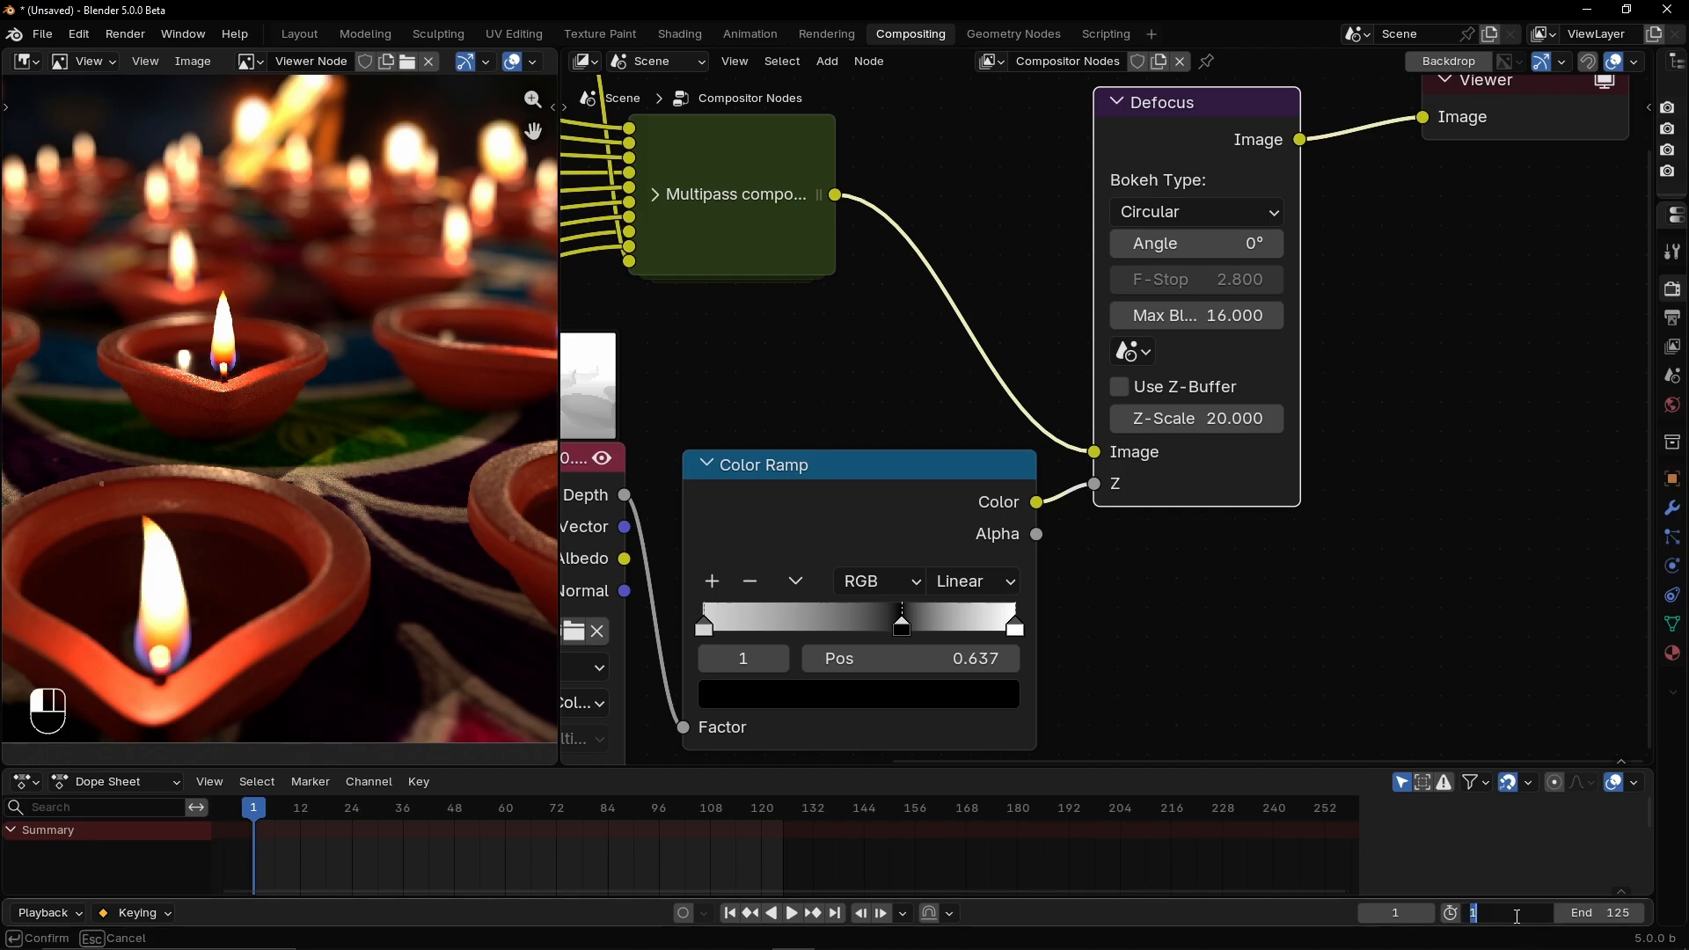
type("0")
key("Return")
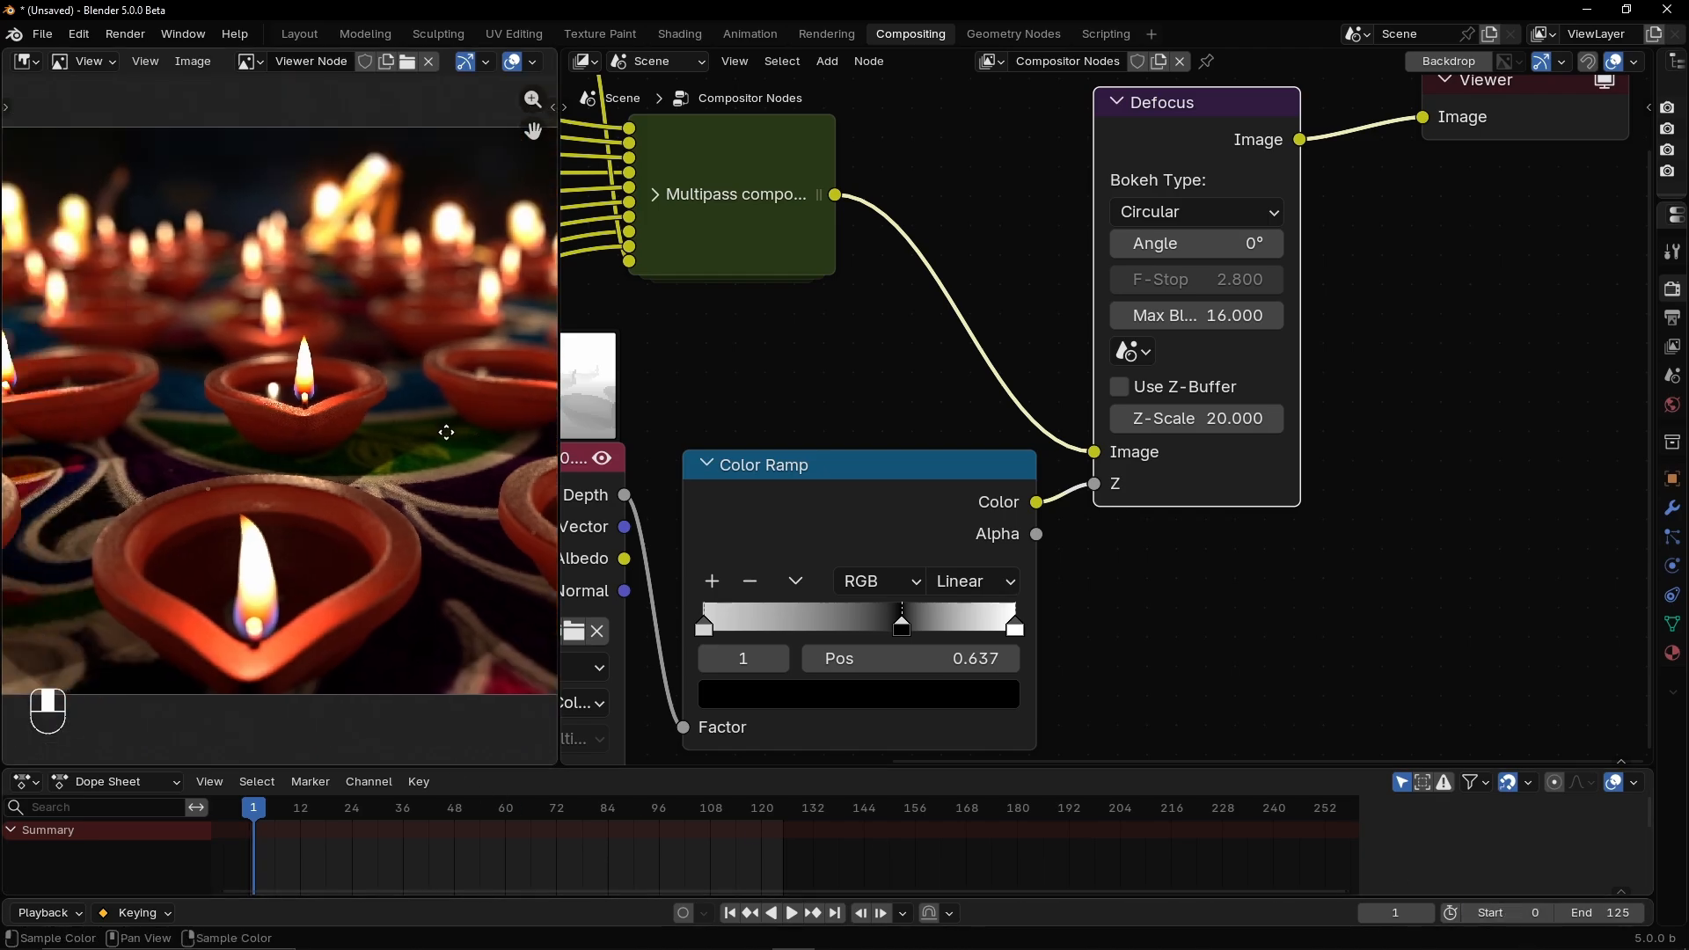
Scrub the animation from frame 0 to 95, and compare the Color Ramp's depth mask with the Defocus output
key("shift+Left")
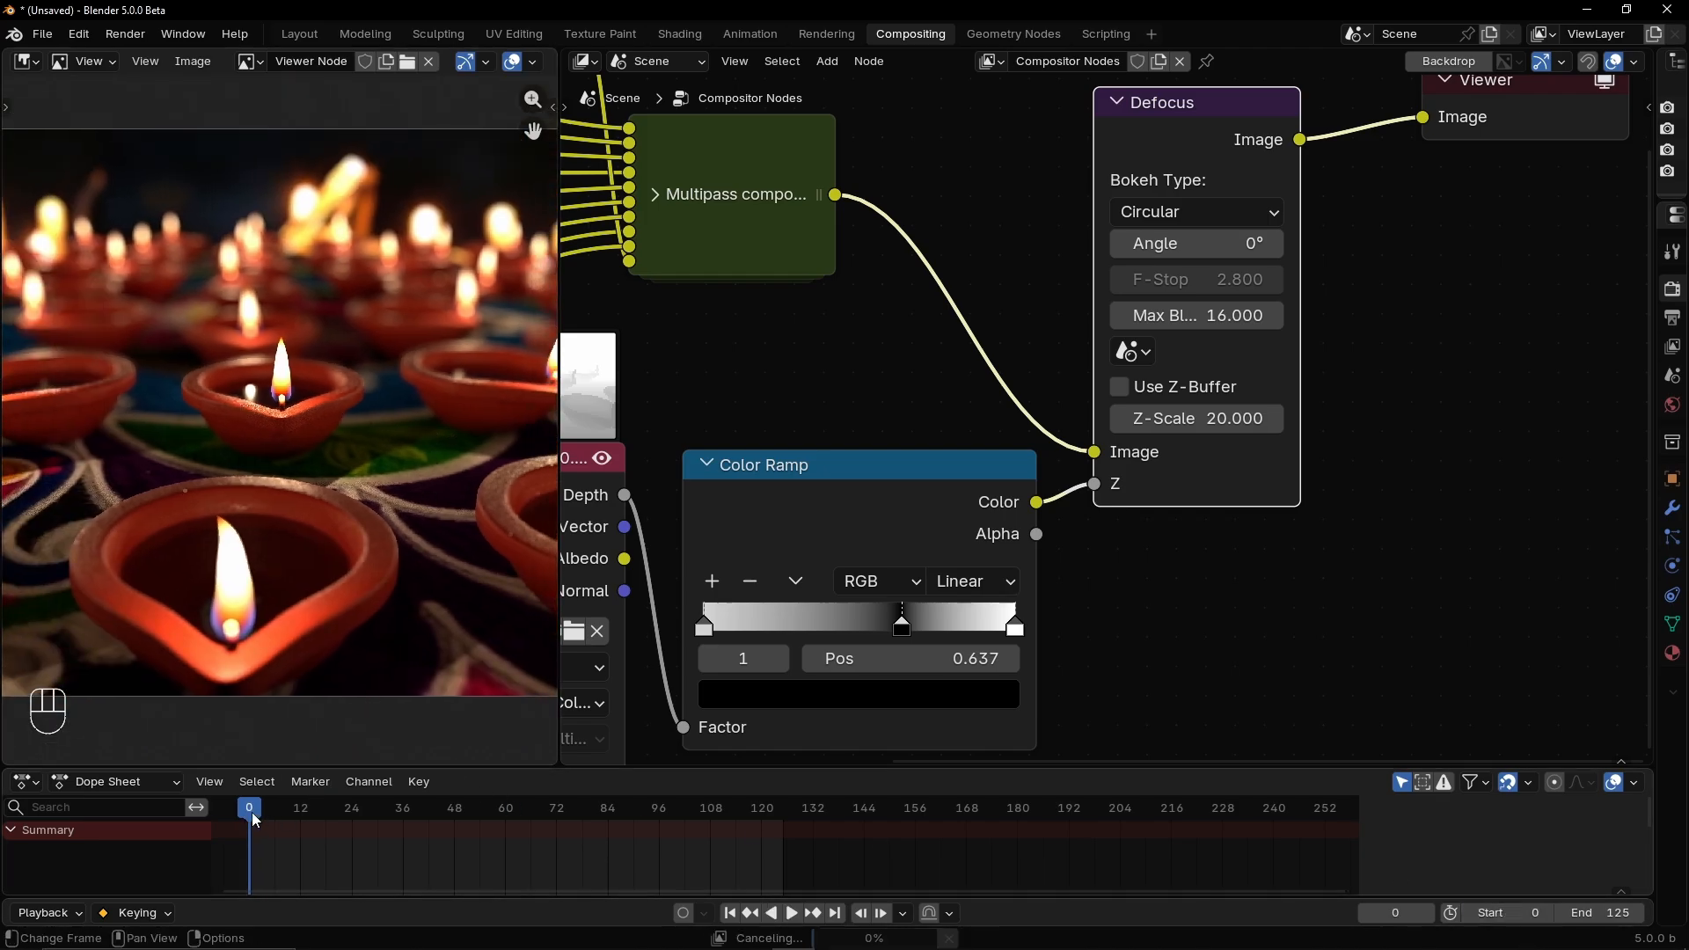
left_click(542, 809)
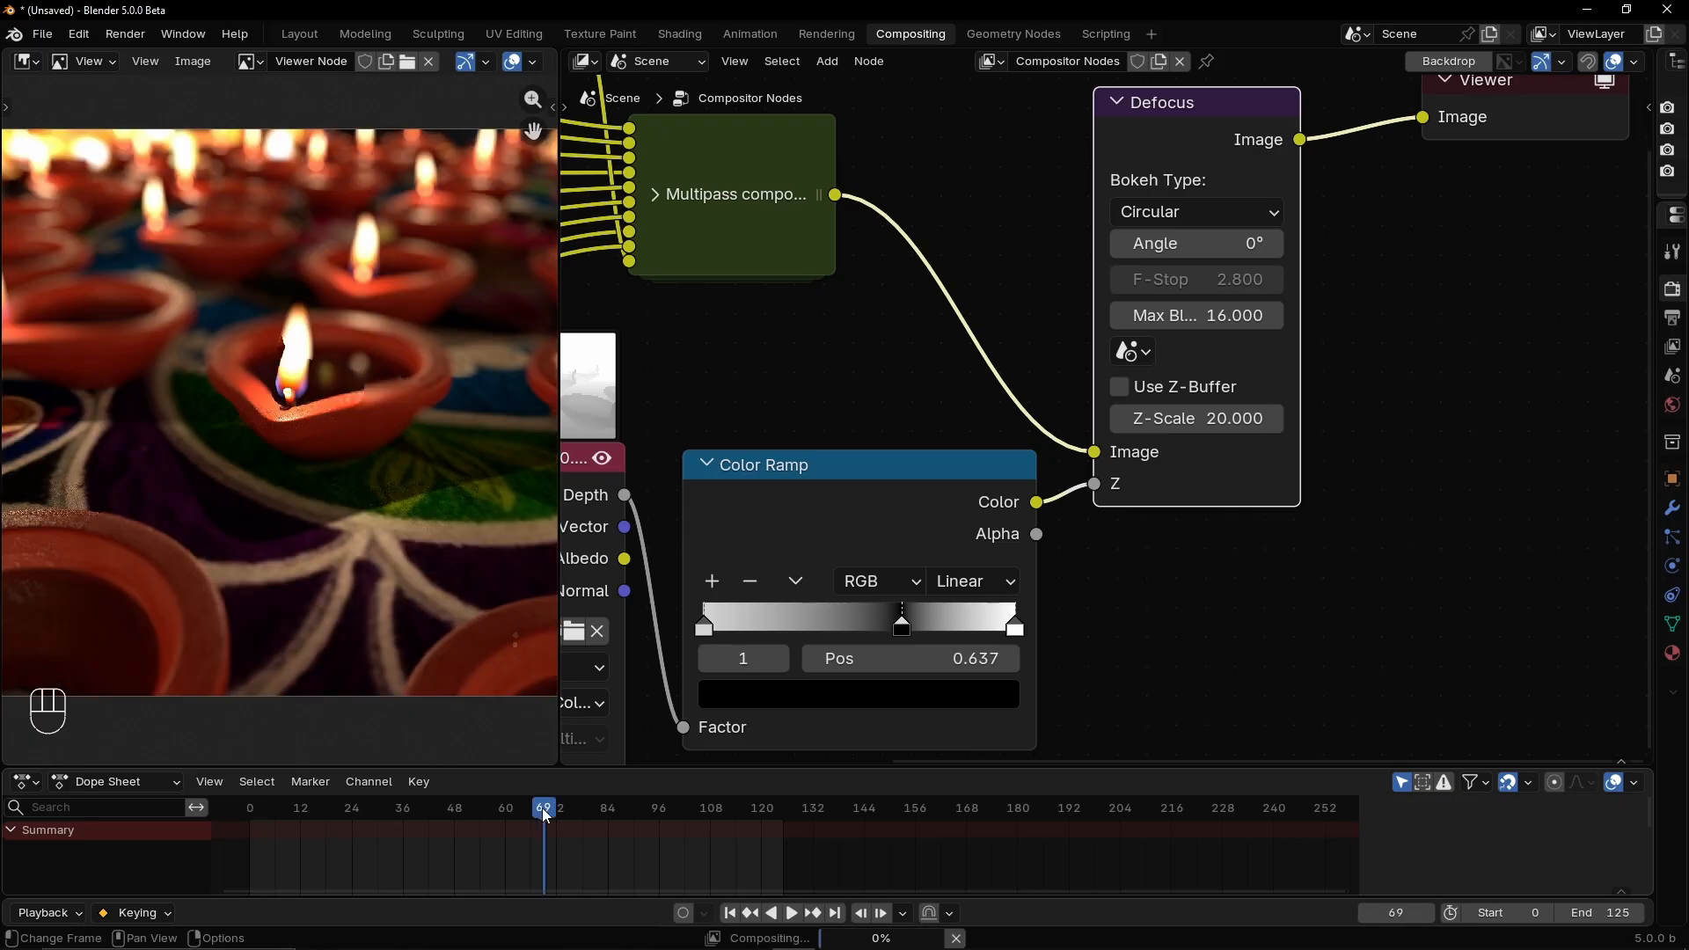
left_click_drag(548, 807, 454, 817)
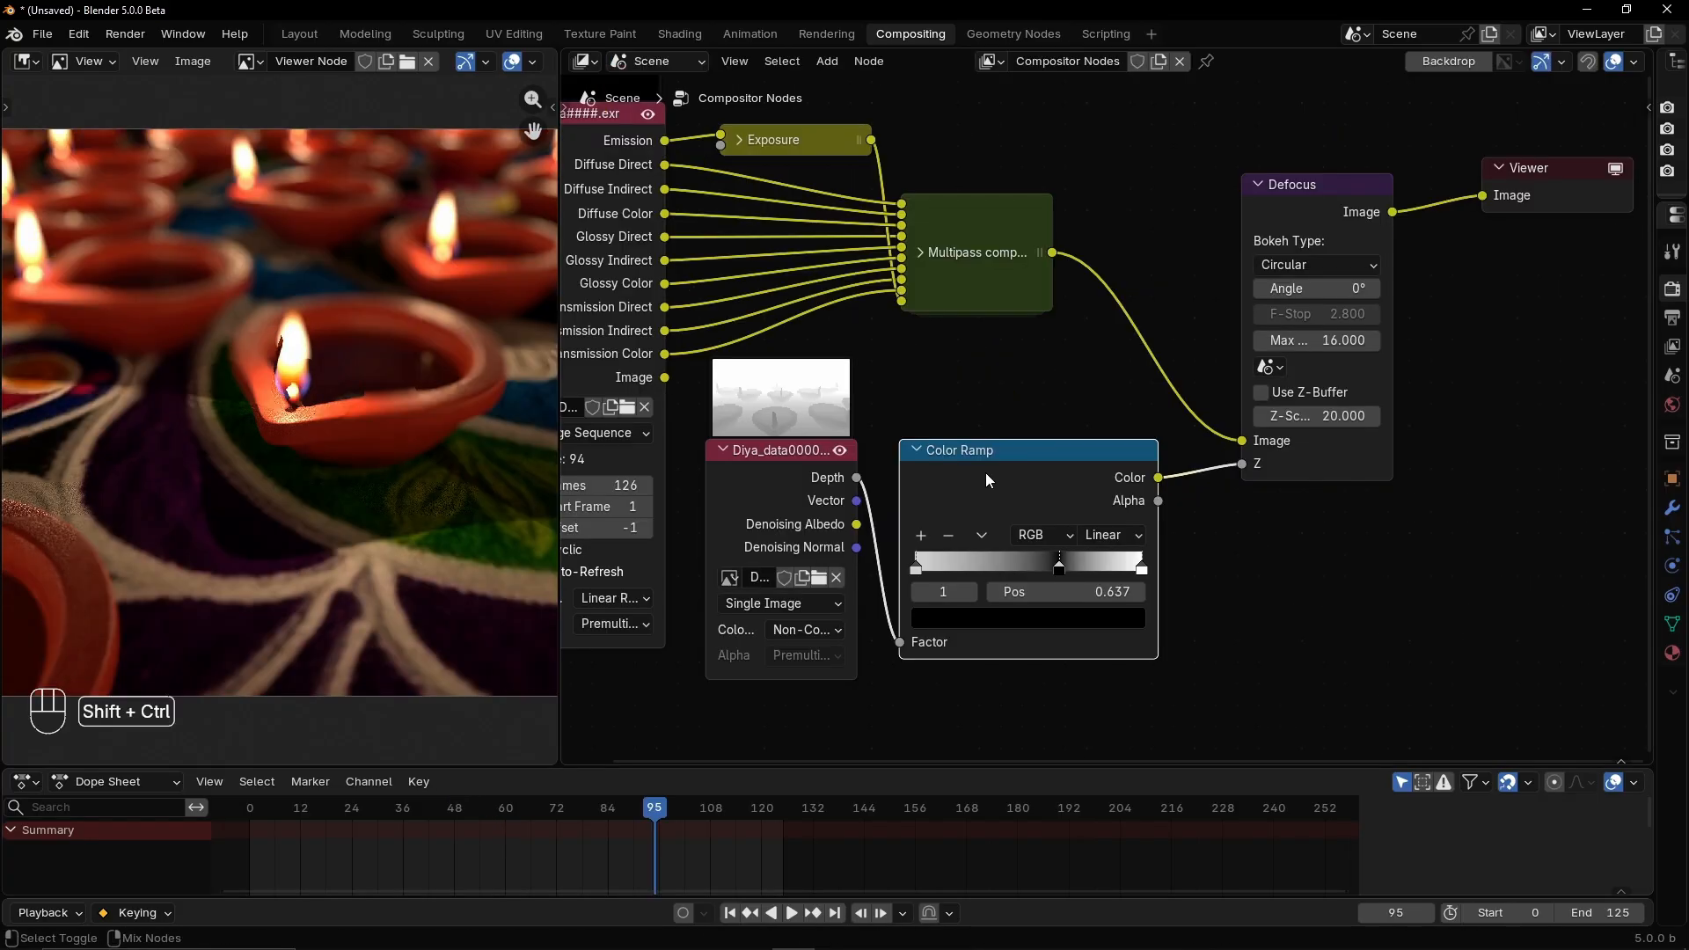
left_click(985, 472, "ctrl+shift")
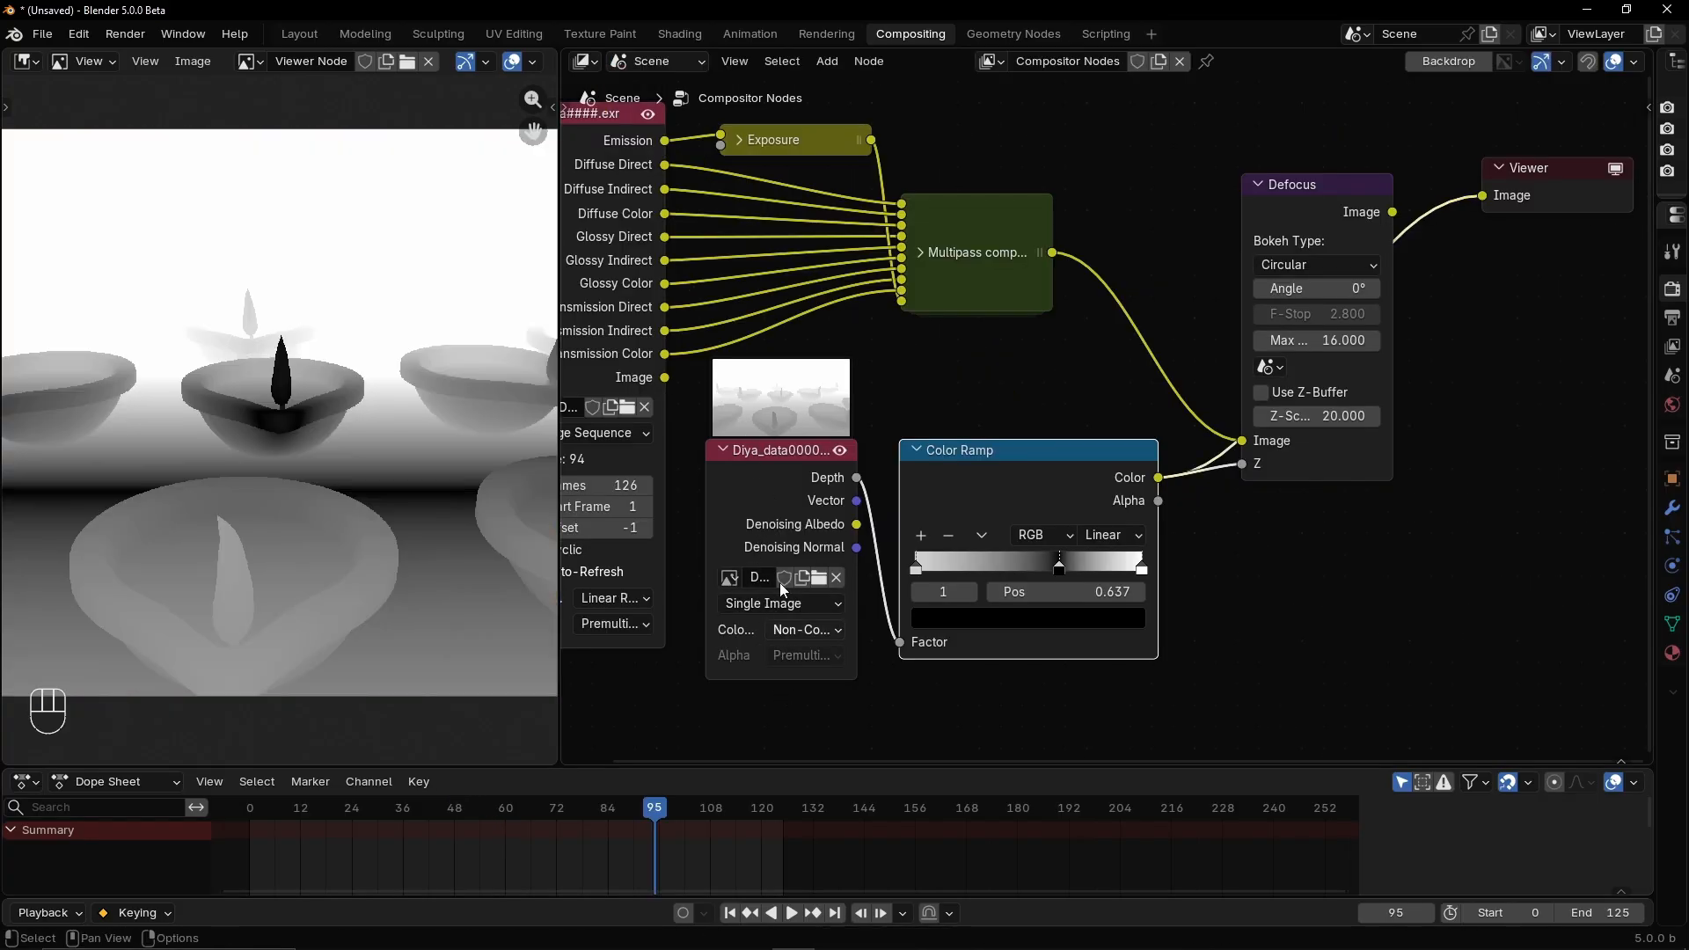
left_click(1290, 219, "ctrl+shift")
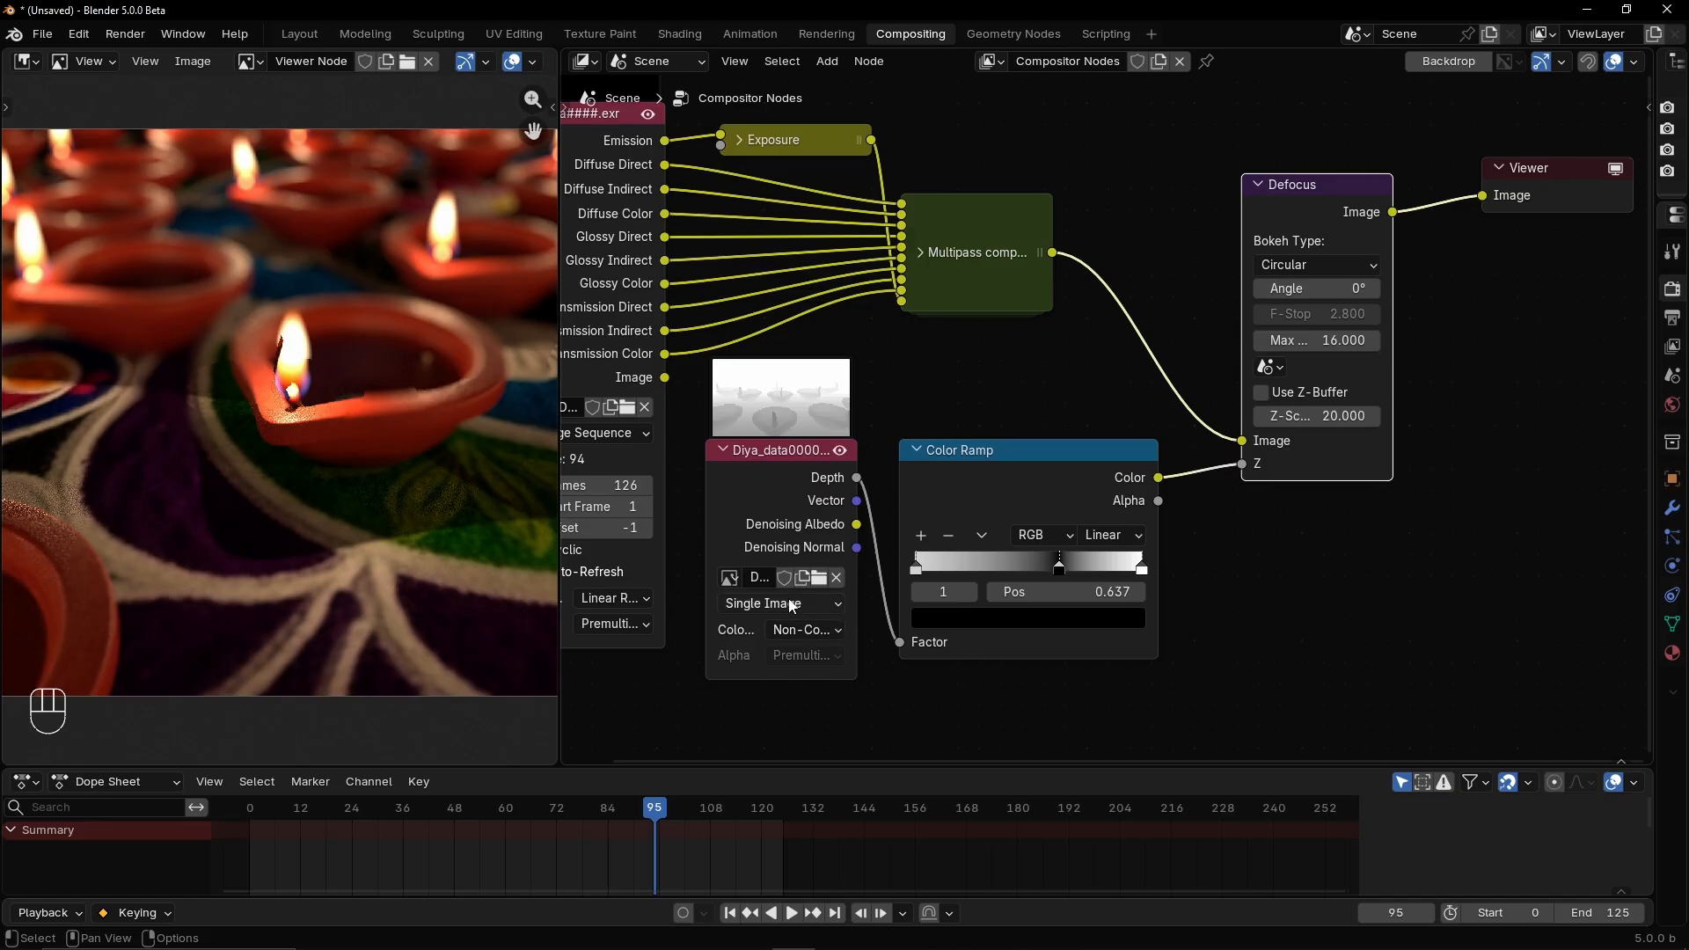
Switch the Diya_data depth image to Image Sequence and set the render pass sequence's Start Frame to 0
left_click(792, 606)
left_click(793, 682)
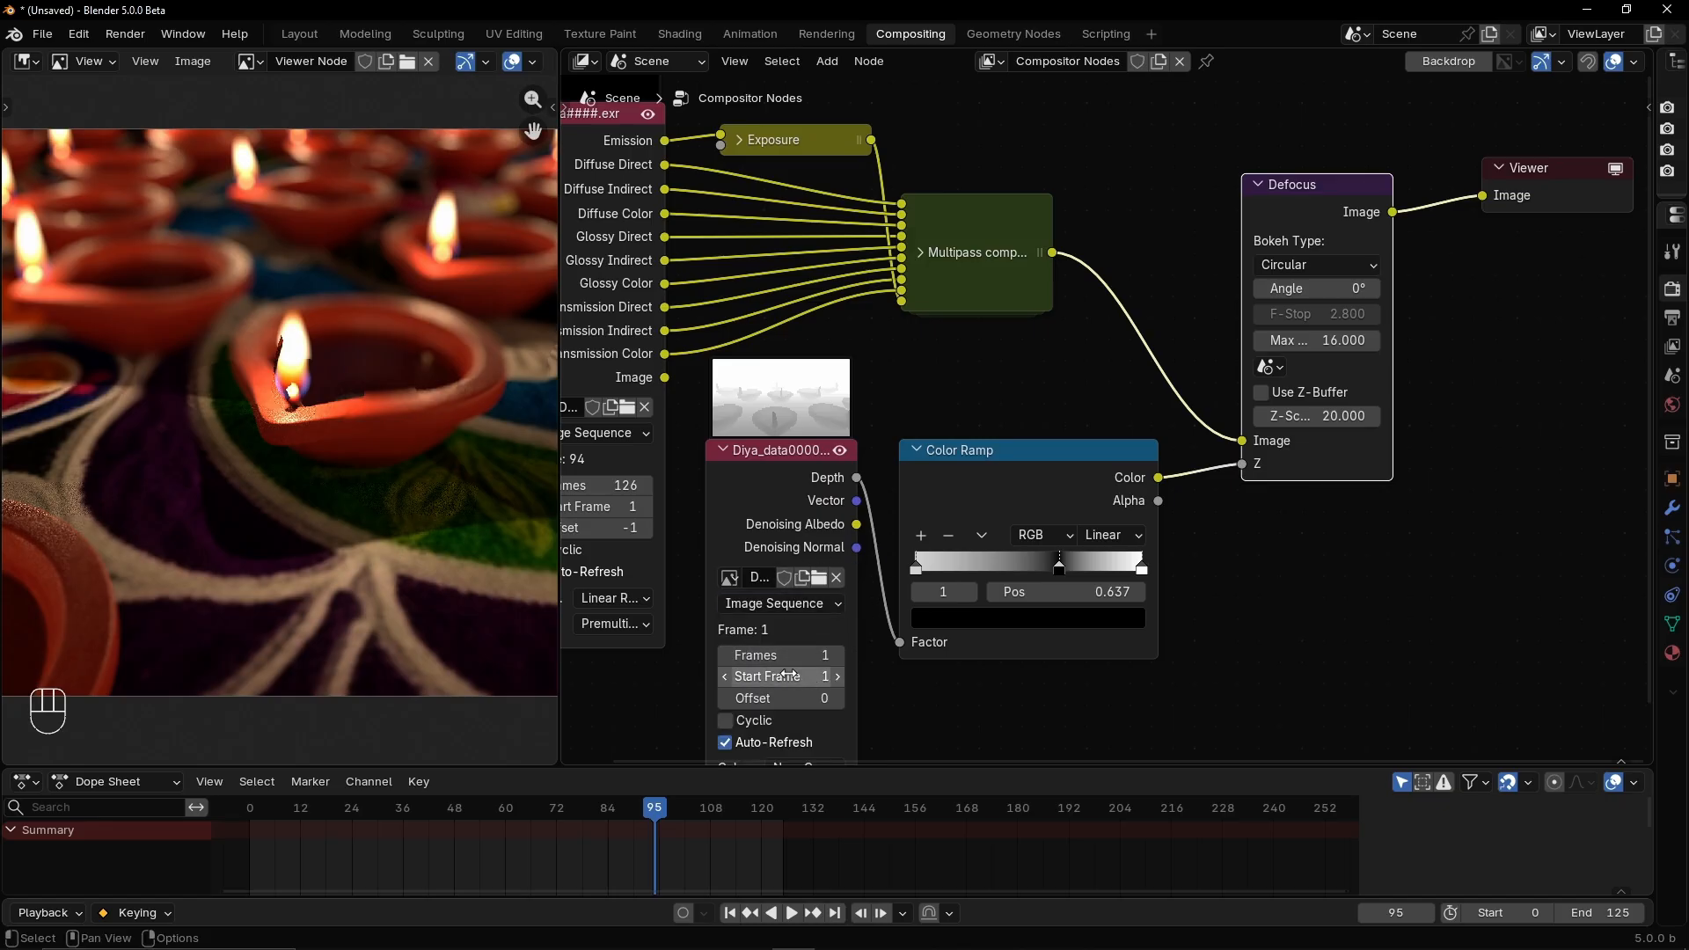
middle_click_drag(933, 695, 1115, 630)
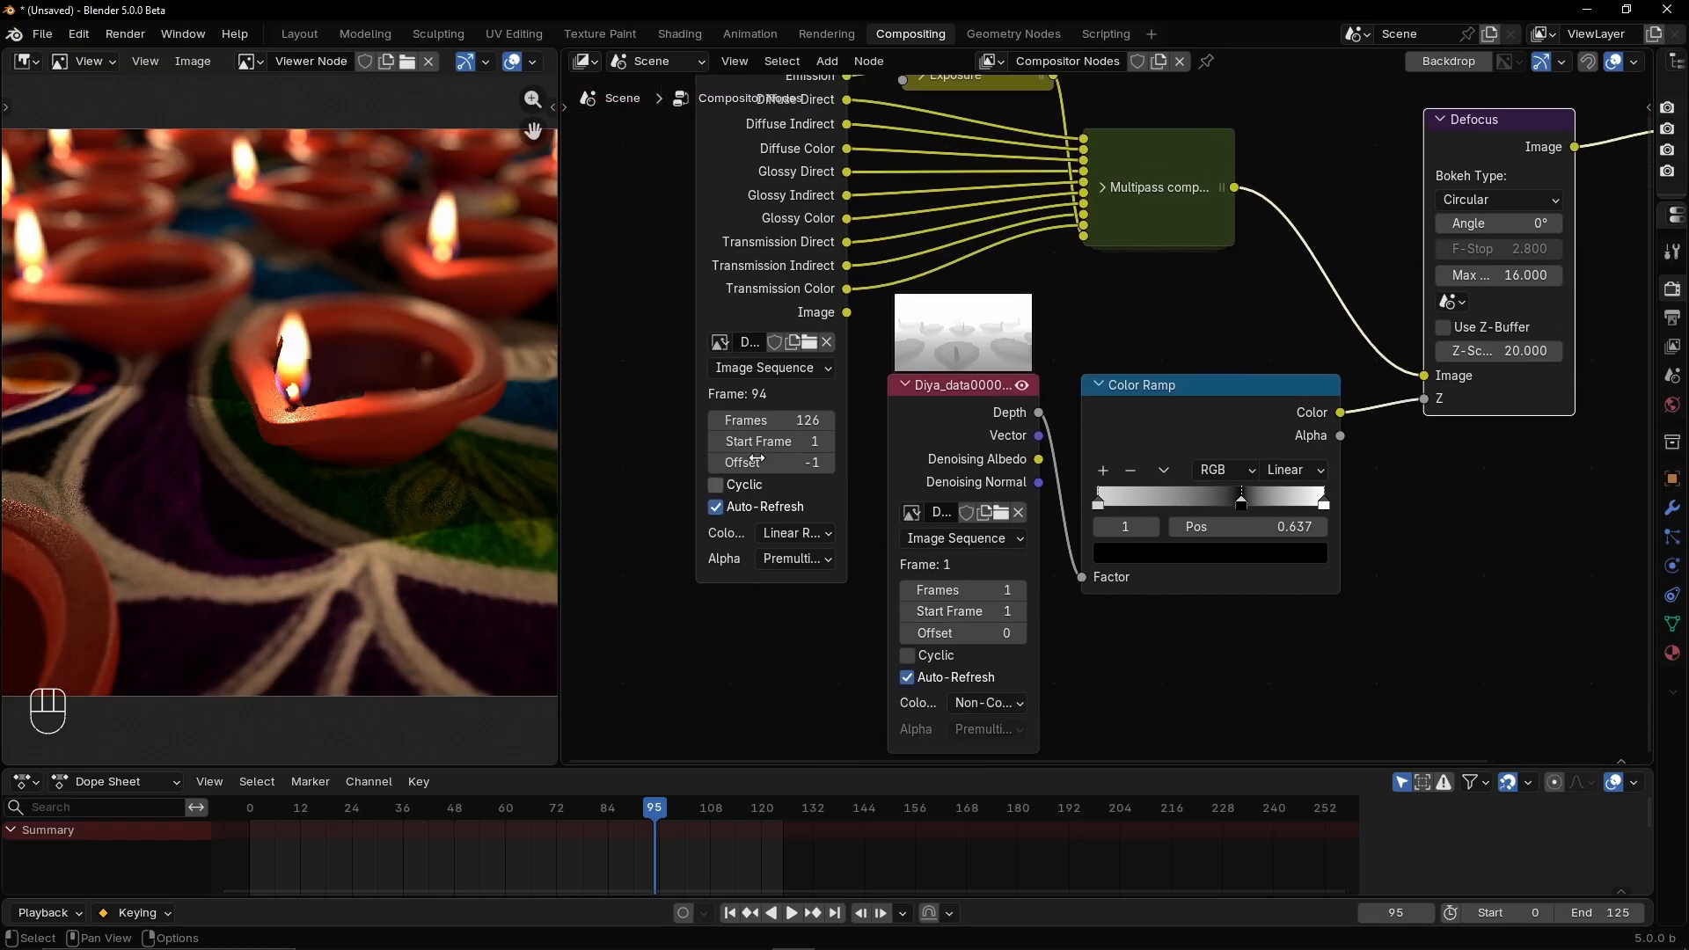
left_click(814, 447)
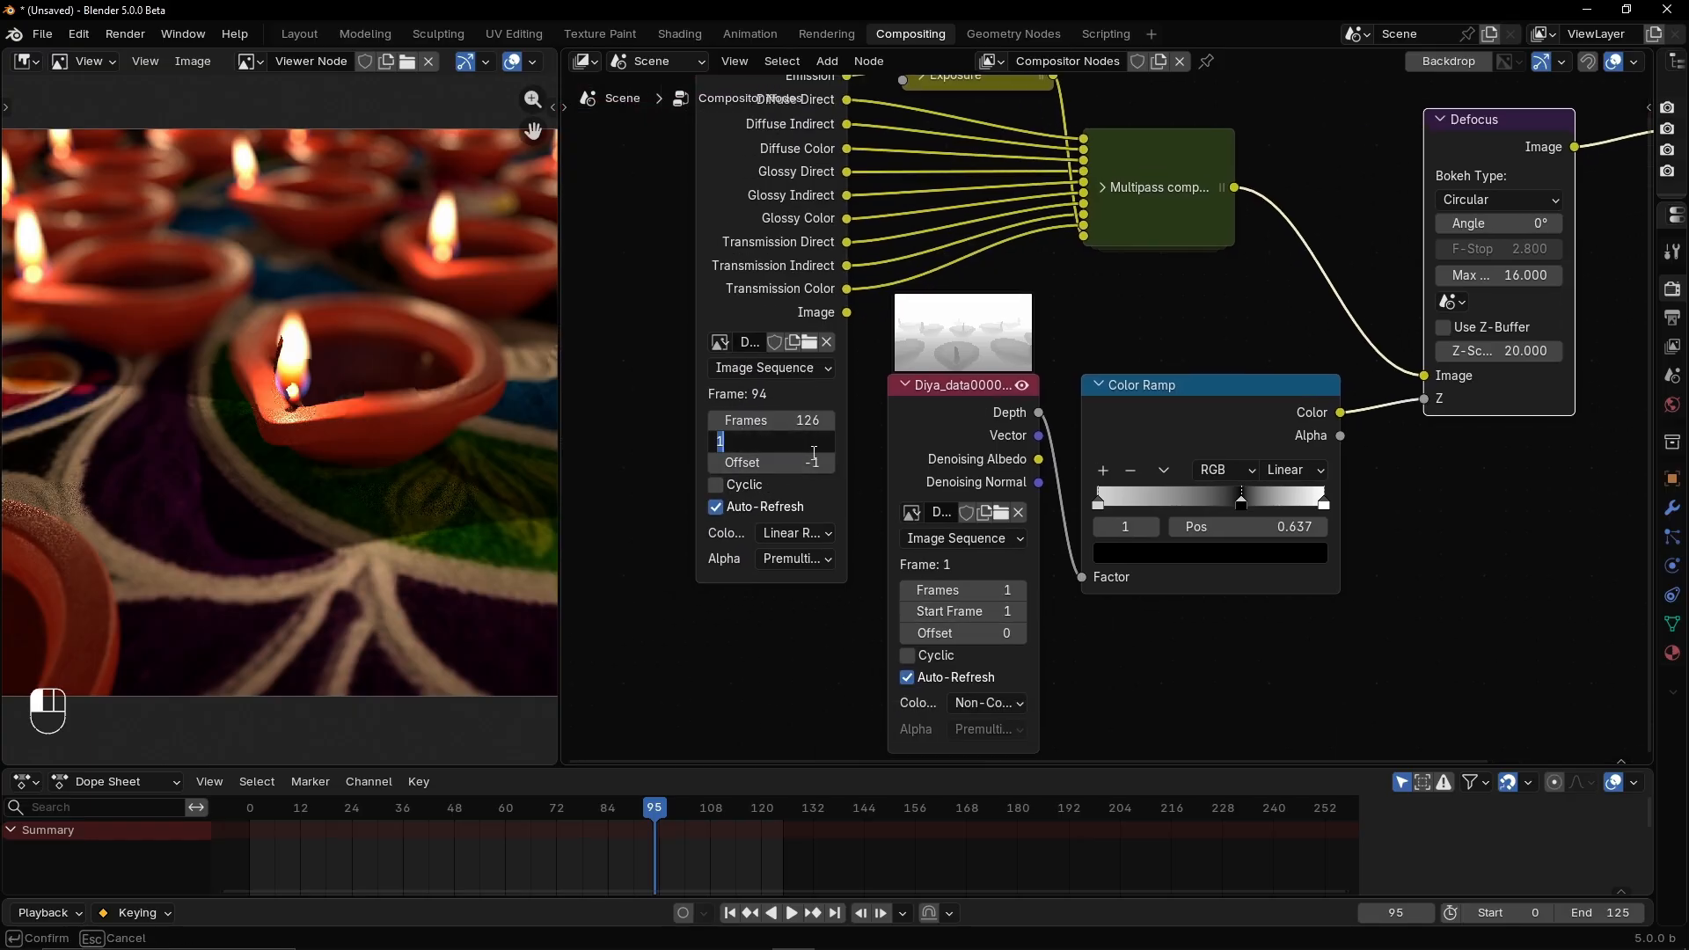
type("0")
key("Return")
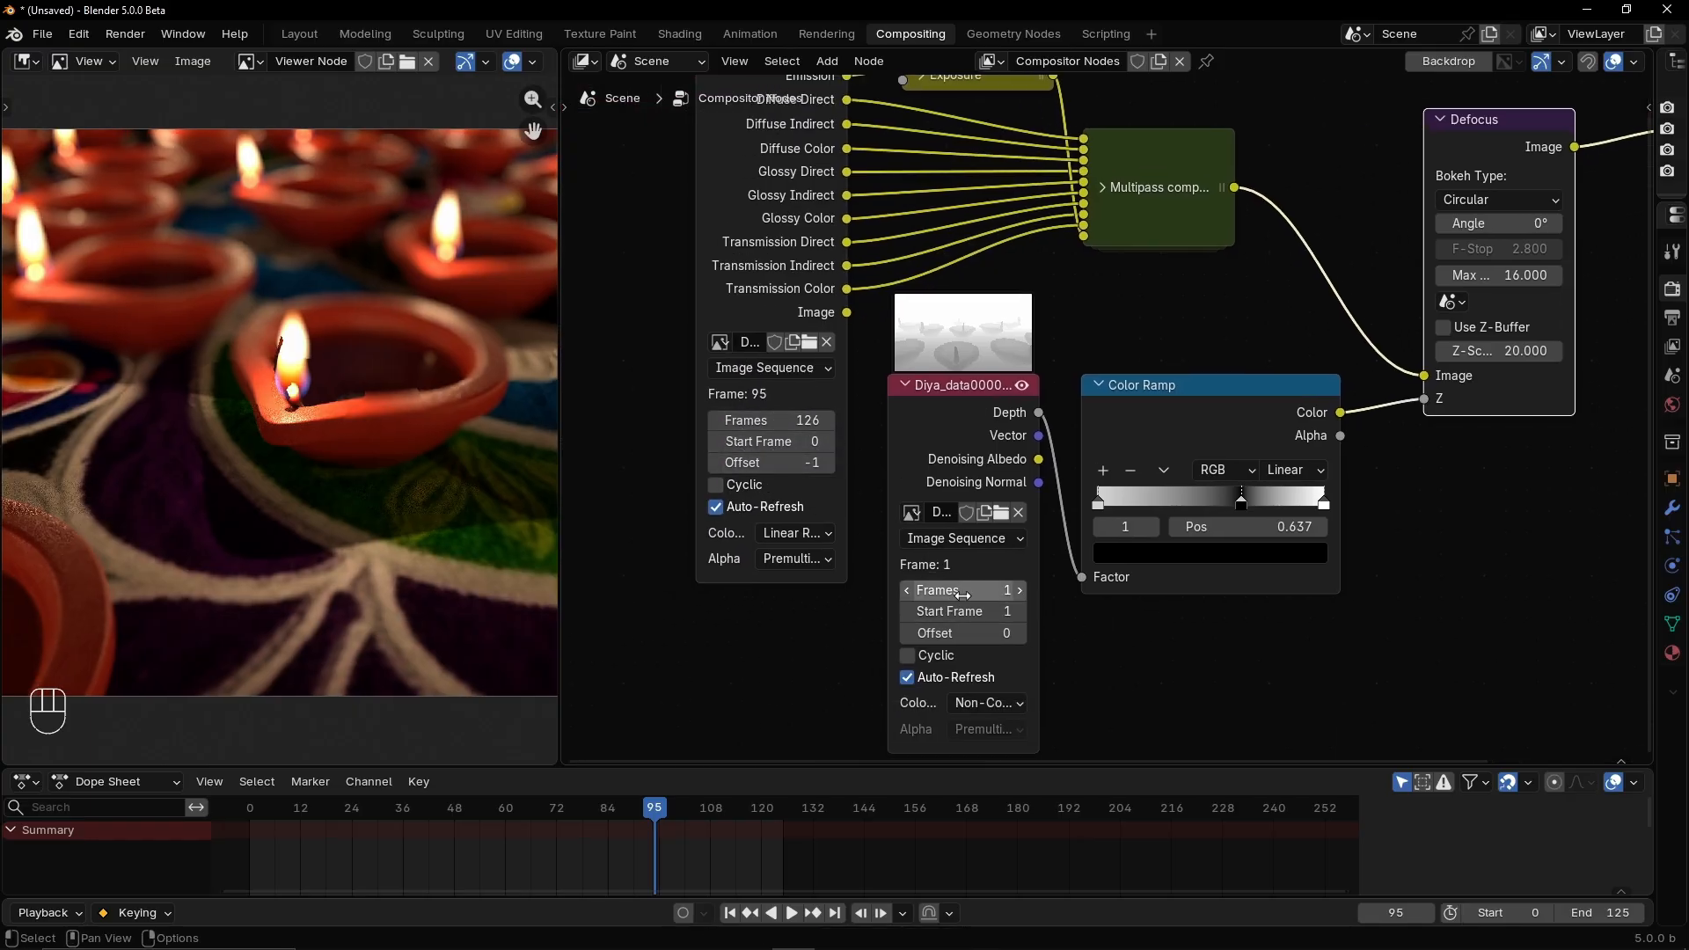
Set the depth sequence's Start Frame to 0 and its Frames to 126
left_click(966, 612)
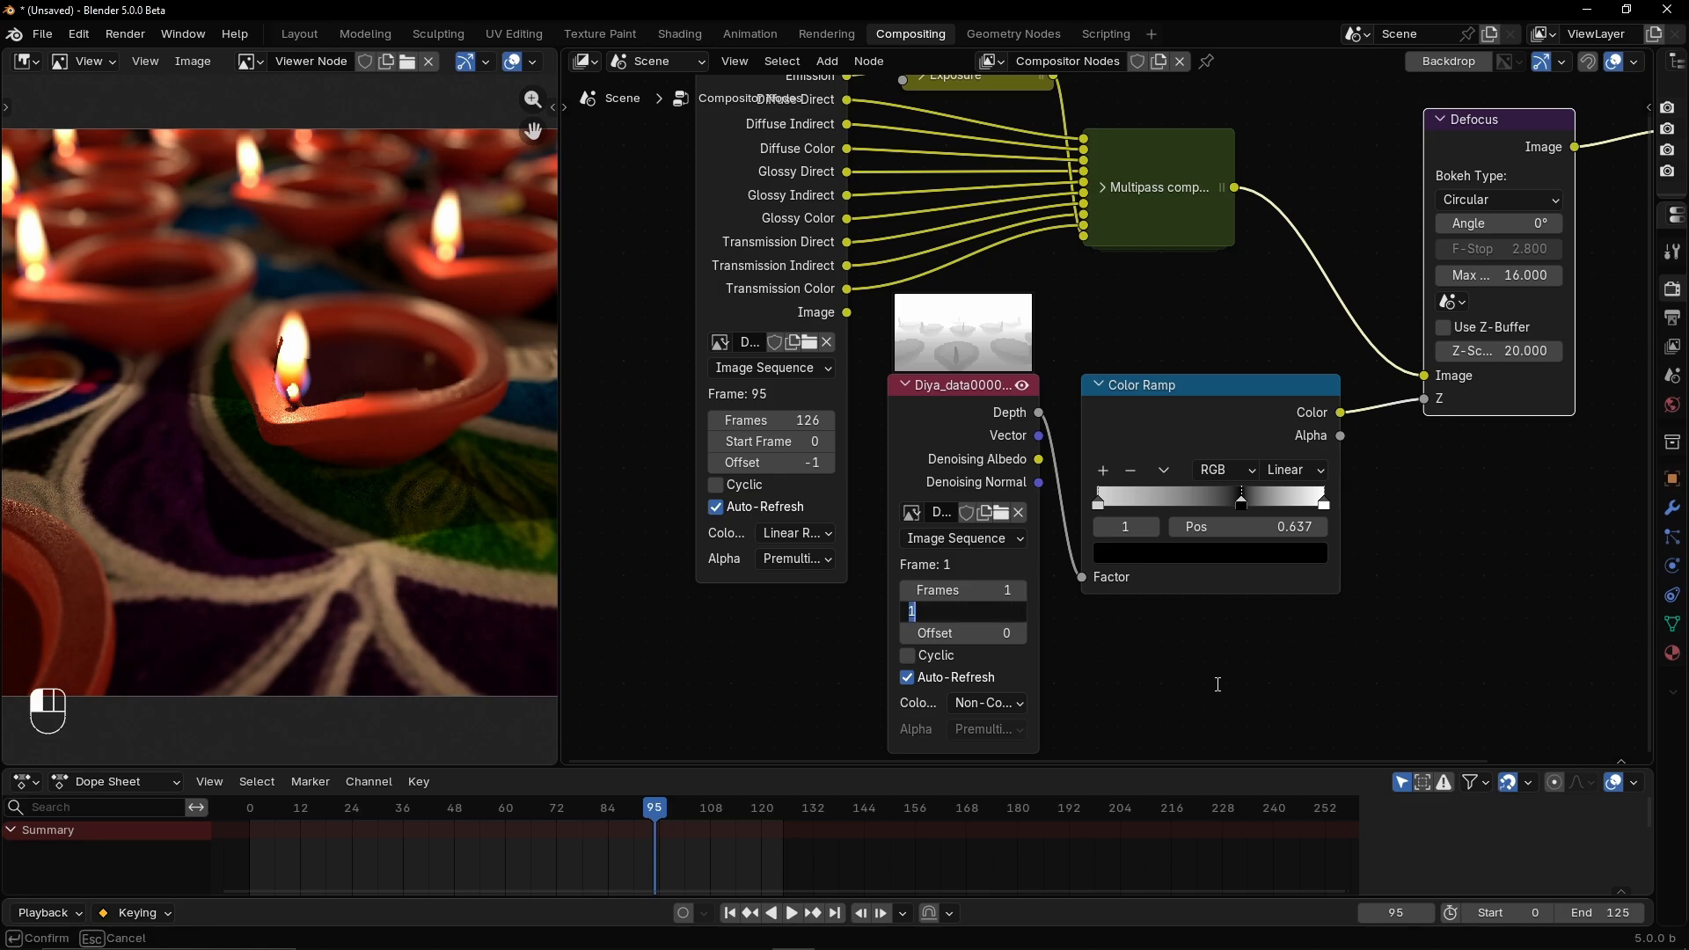
type("0")
key("Return")
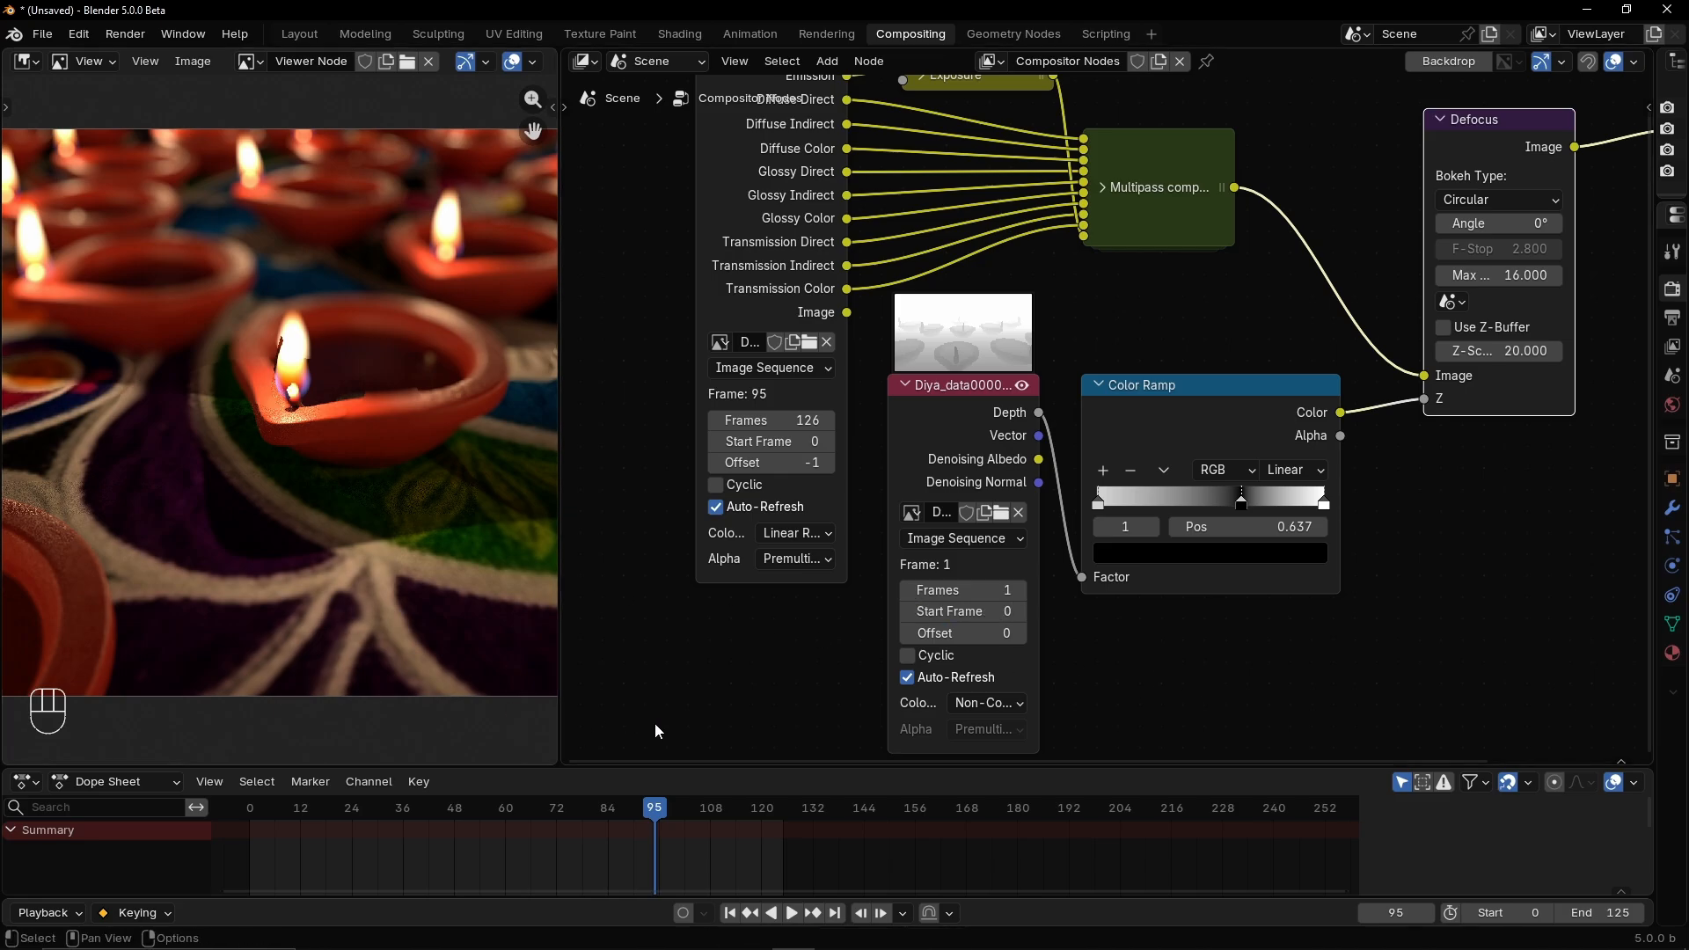
left_click(971, 591)
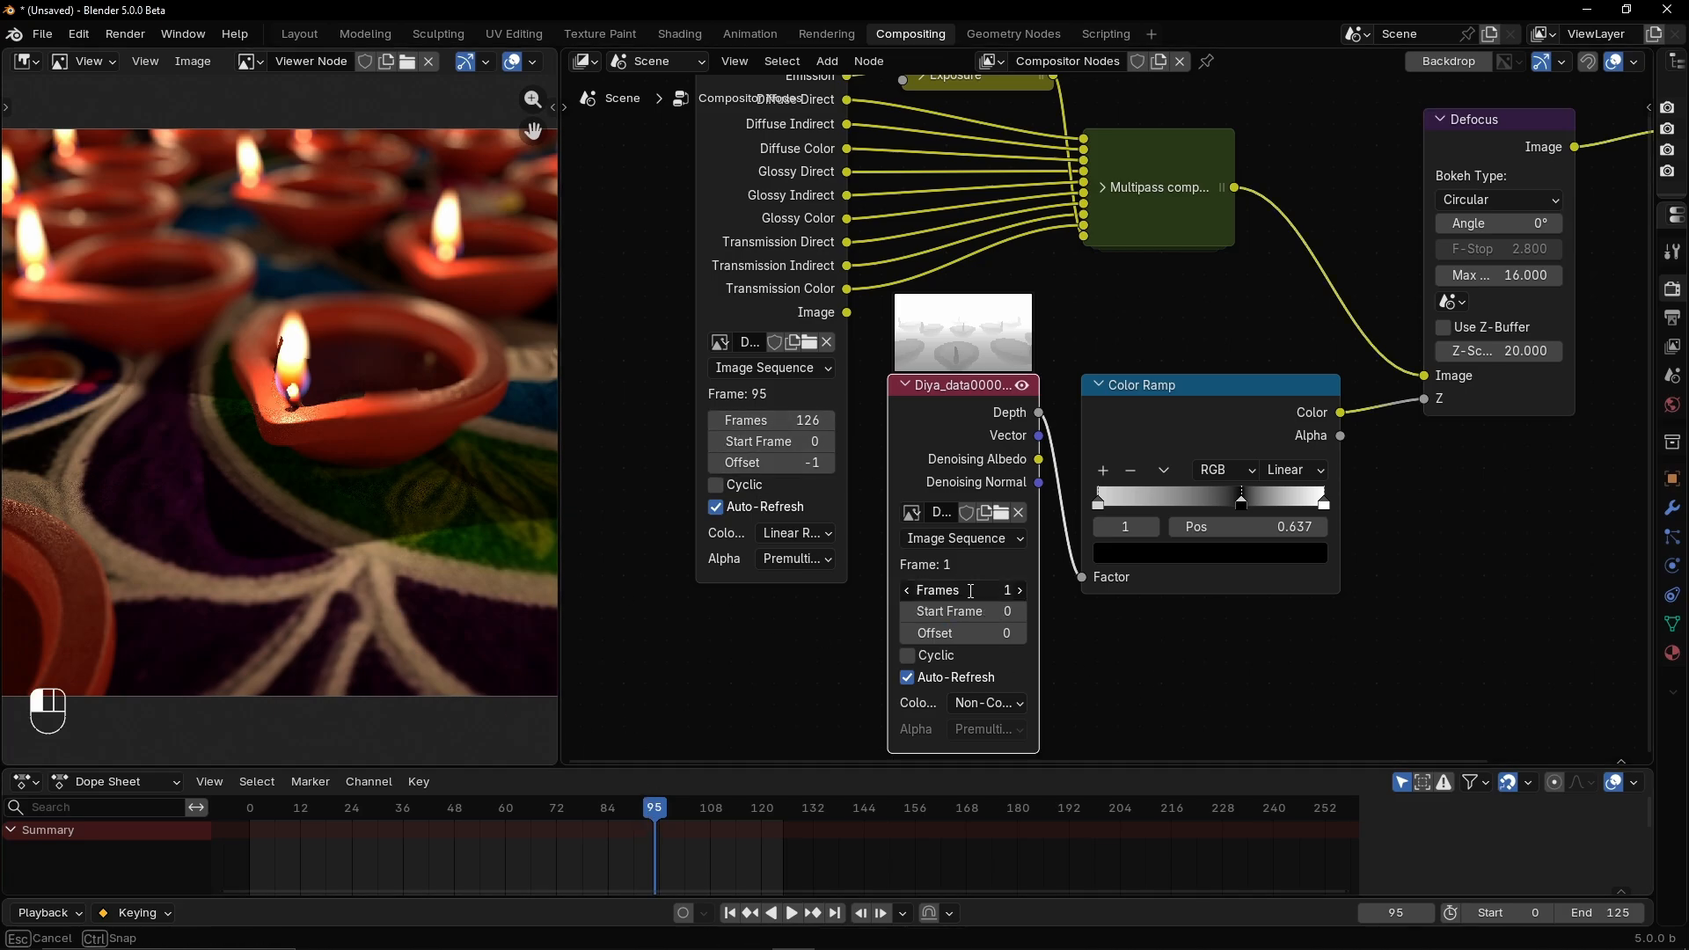
type("126")
key("Return")
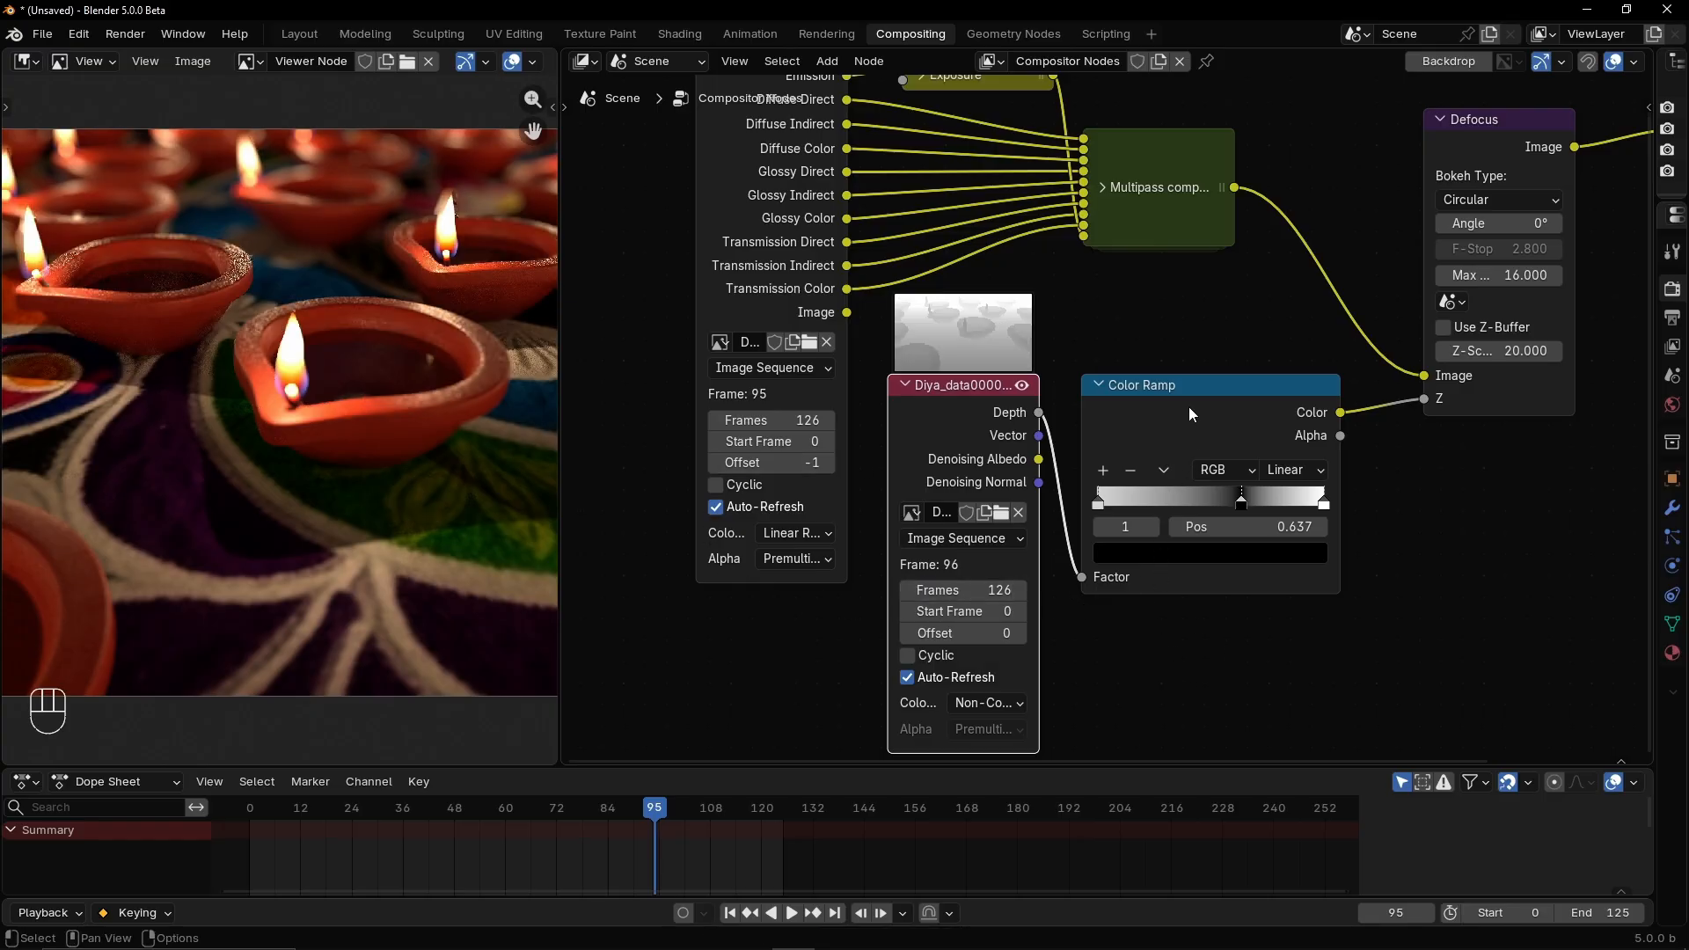
Nudge the Color Ramp node aside and check the defocused result at frames 71 and 108
left_click_drag(1188, 403, 1195, 394)
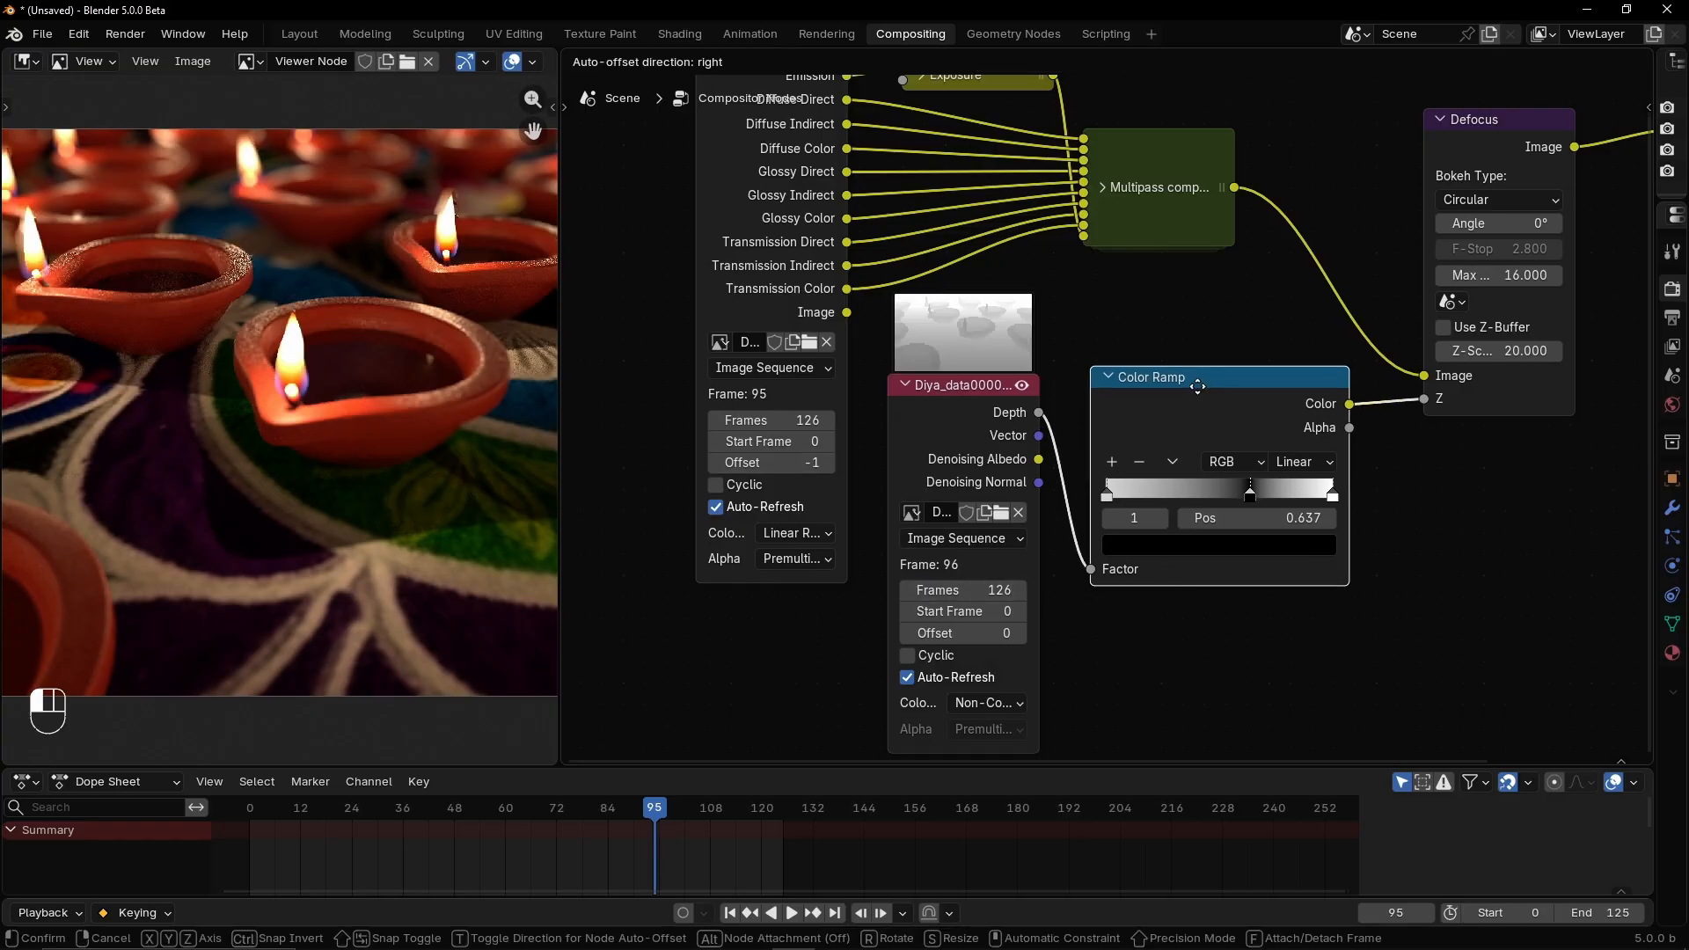
left_click(553, 809)
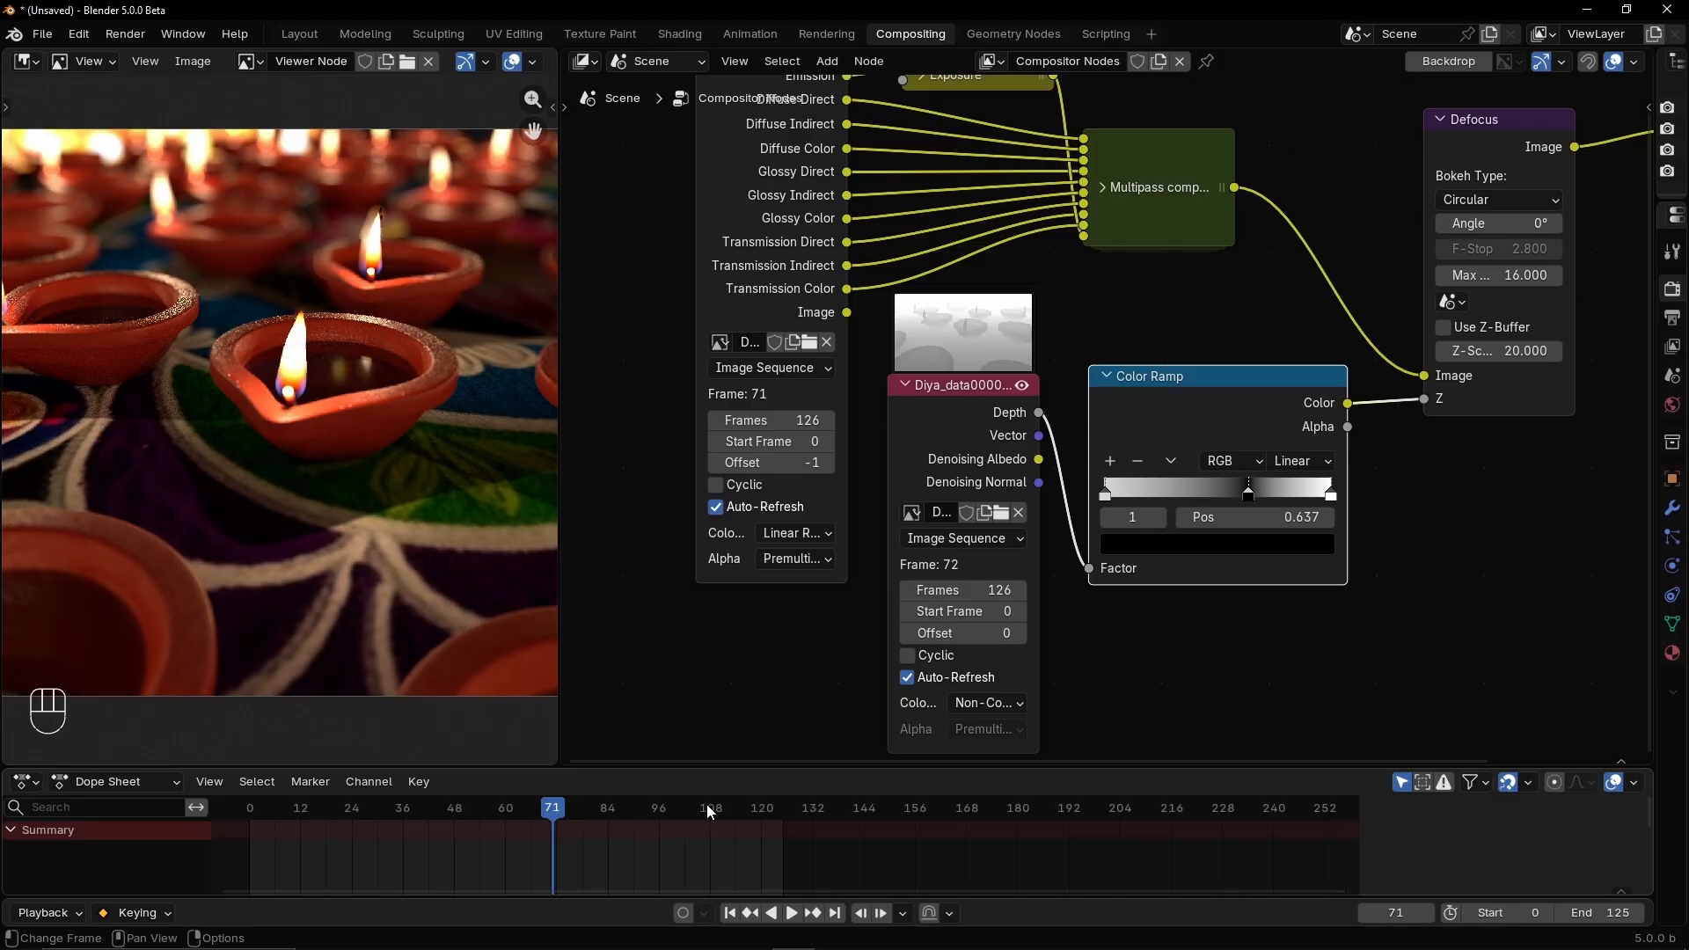
left_click(709, 805)
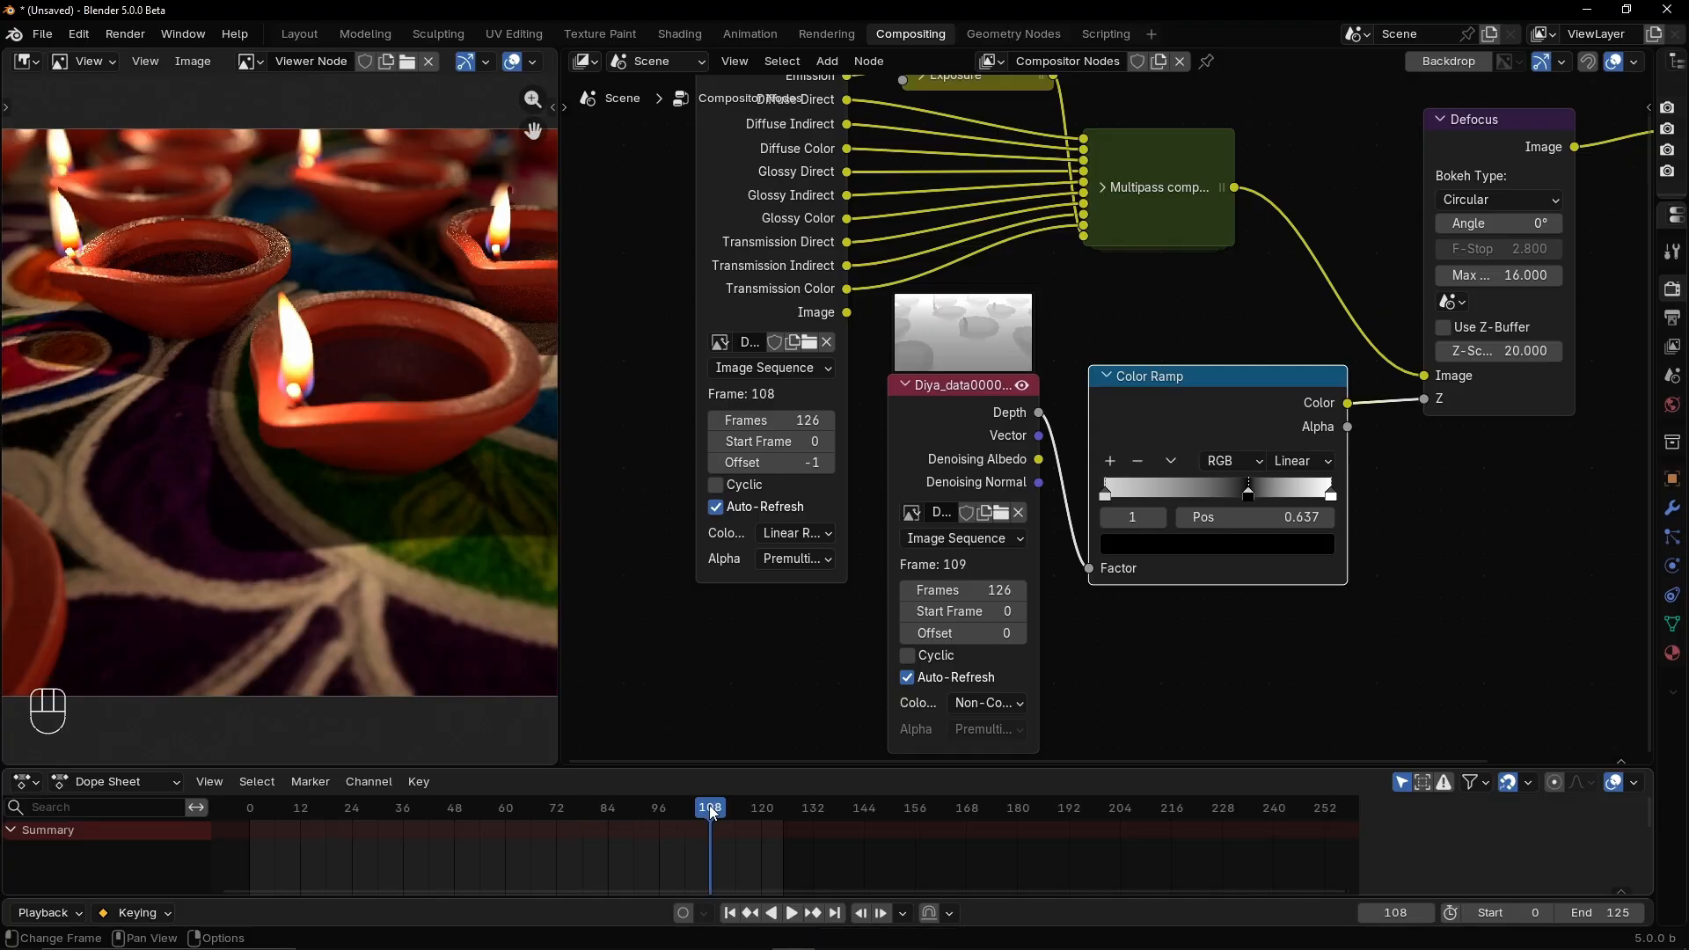
left_click(952, 419, "ctrl+shift")
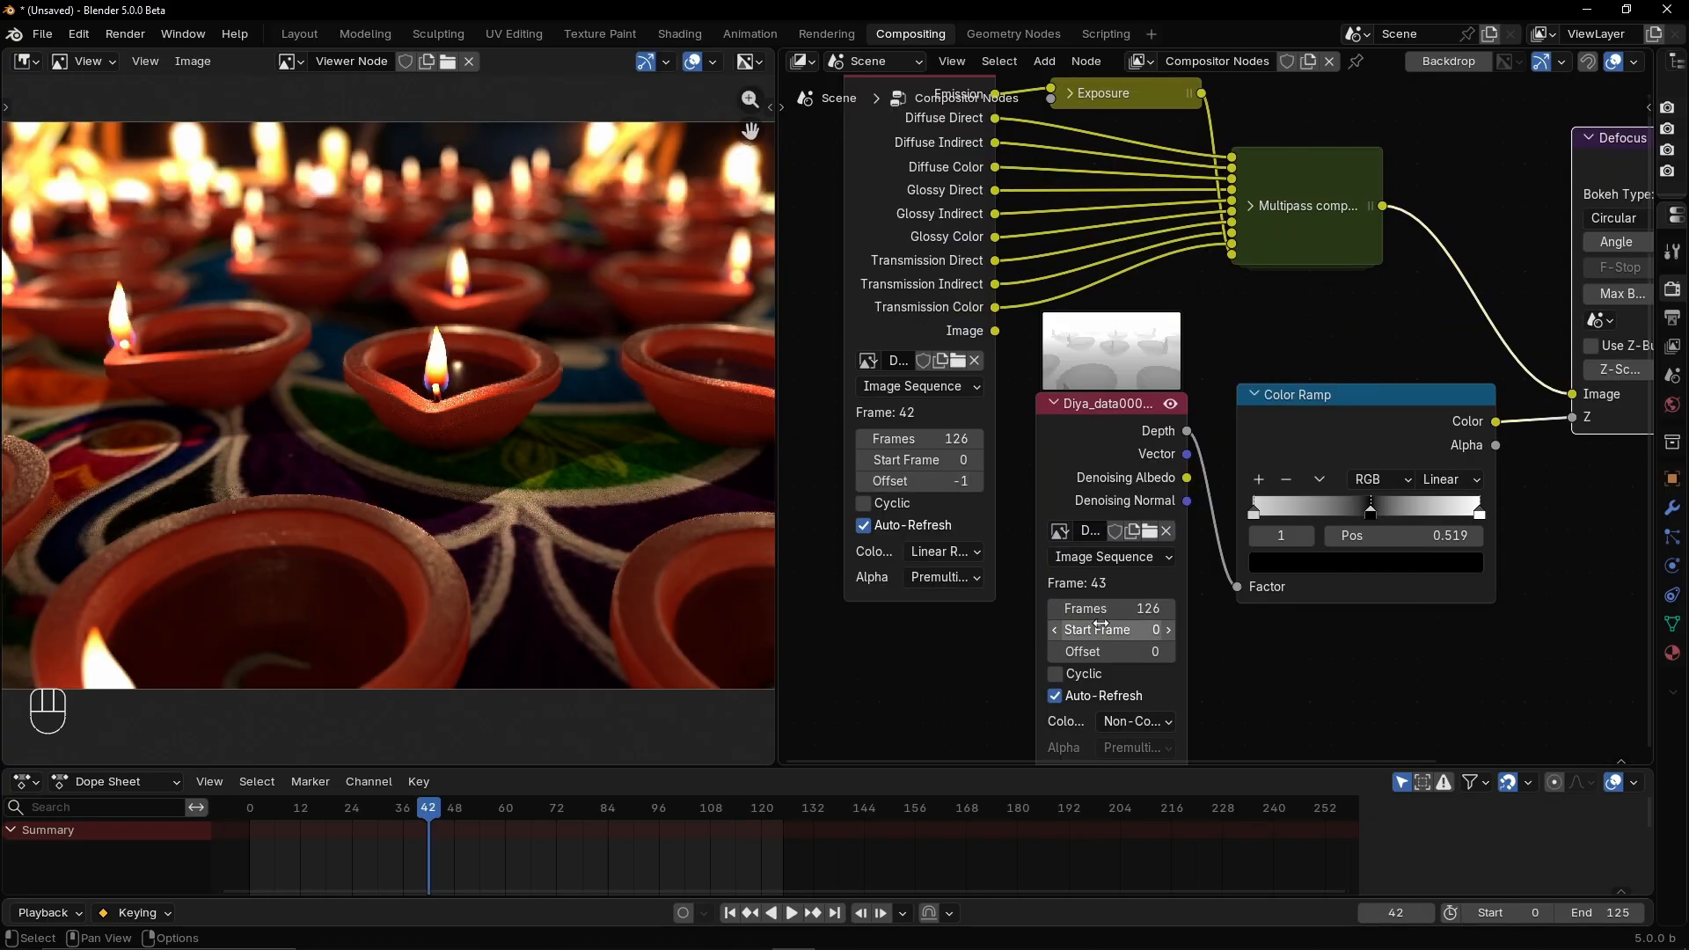
Set the Diya_data depth sequence's Offset to -1 so it matches the render pass sequence
double_click(1154, 653)
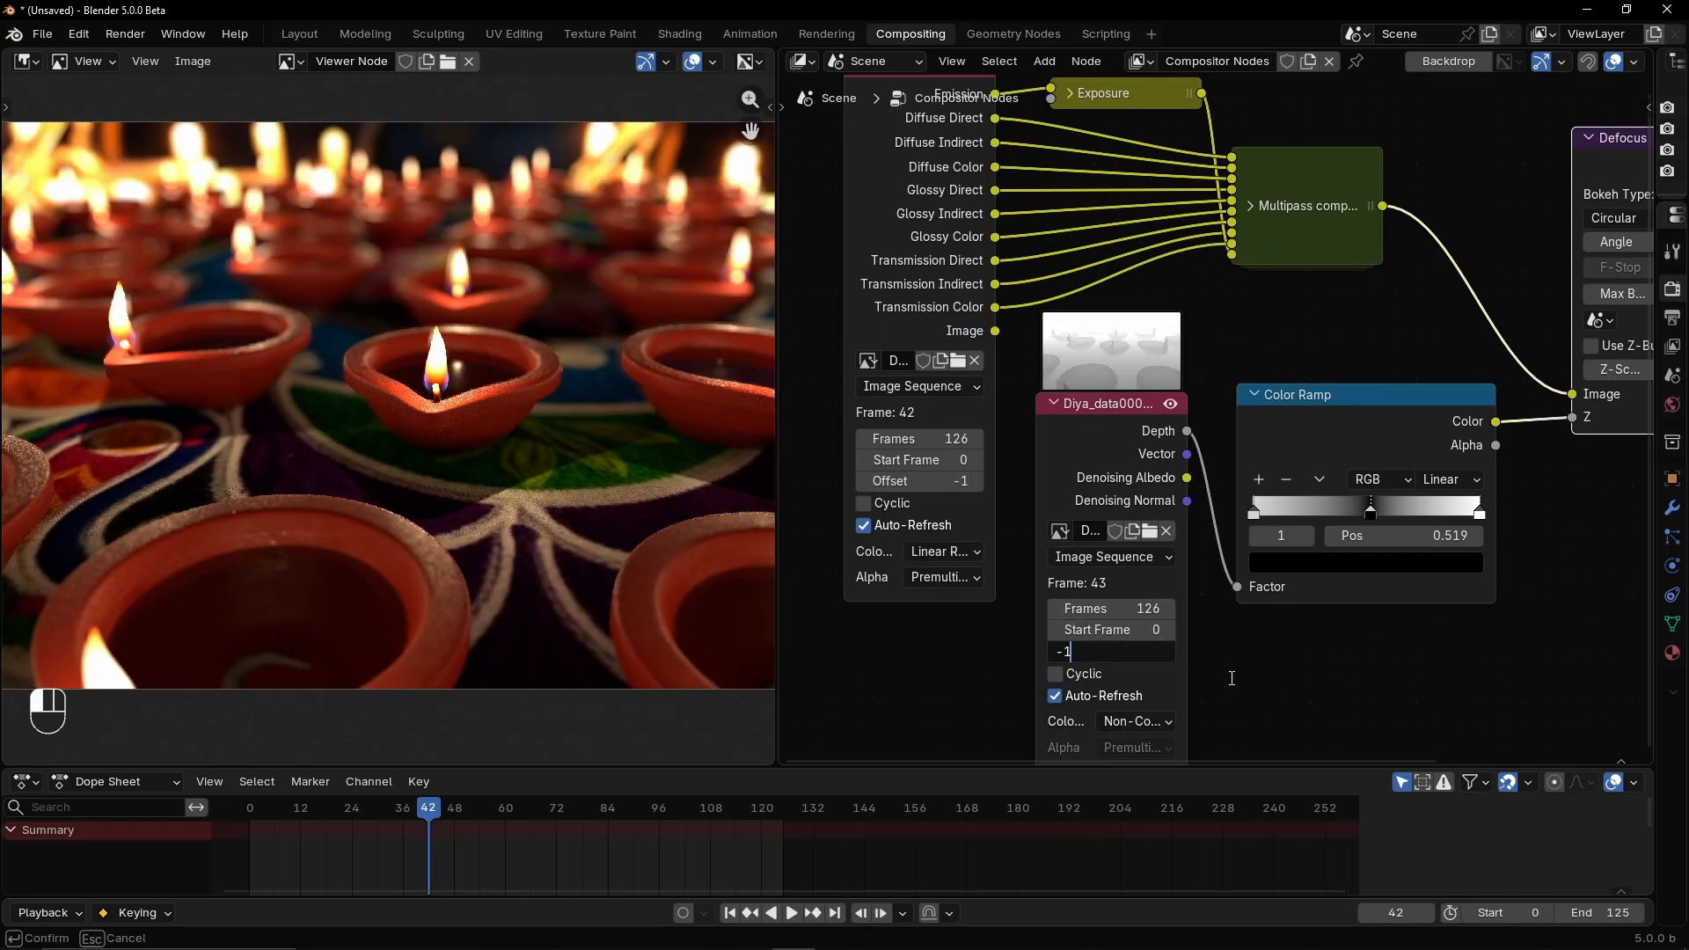
key("Return")
scroll(1244, 662, "up", 1)
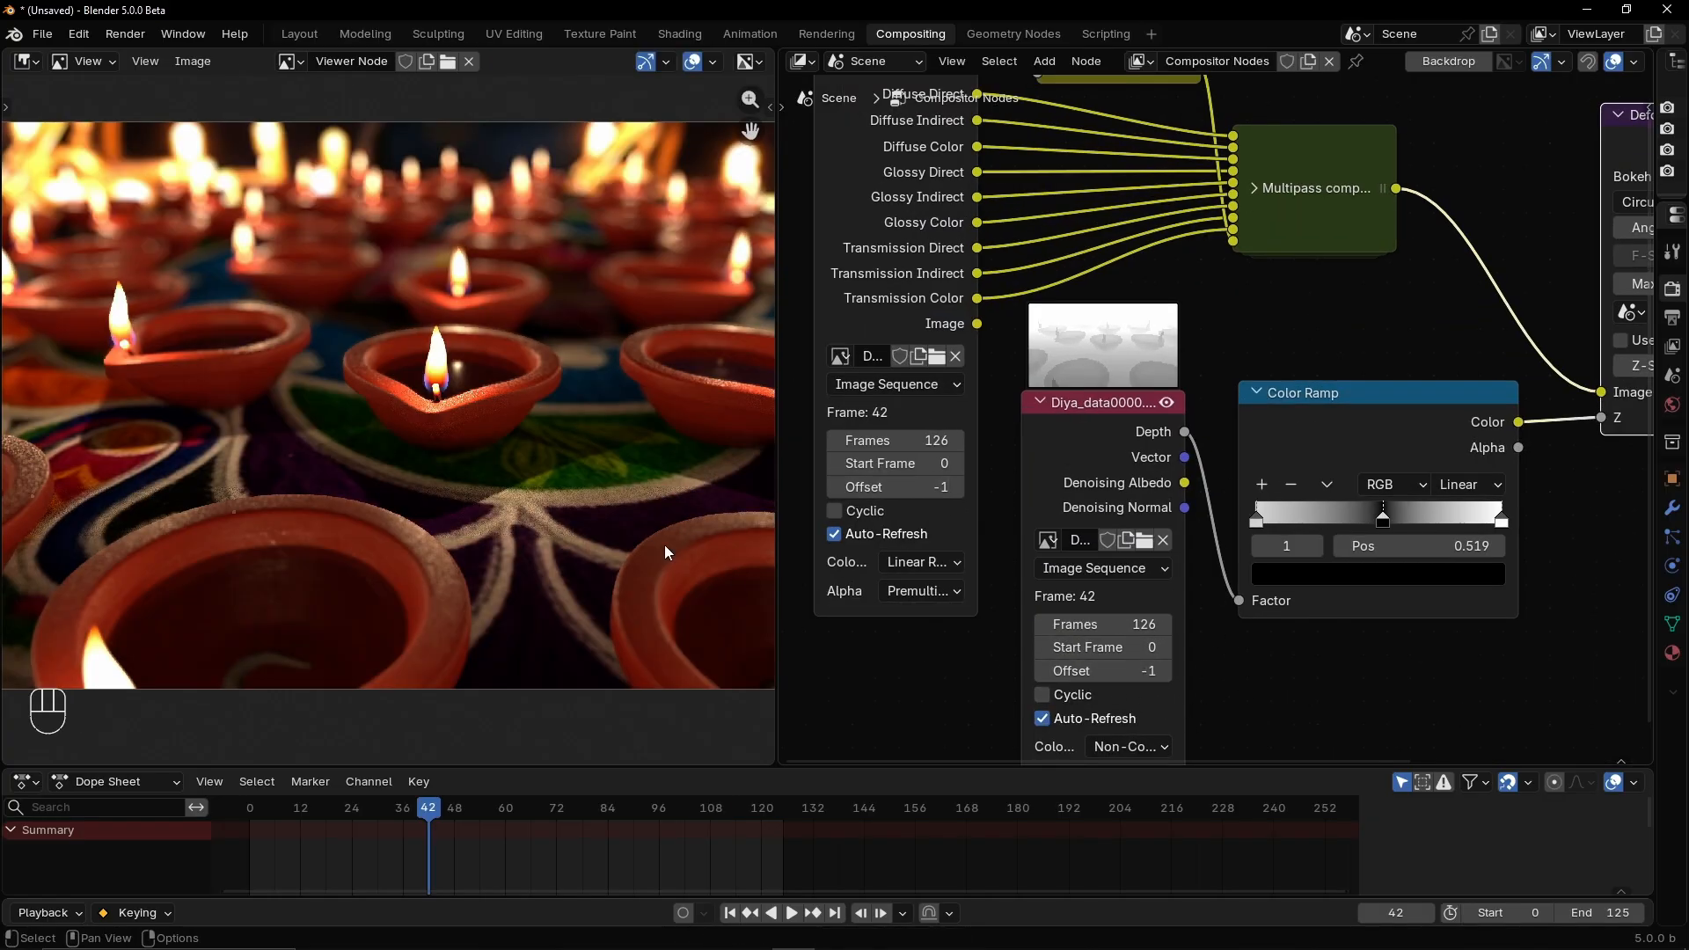
middle_click_drag(1211, 674, 1162, 635)
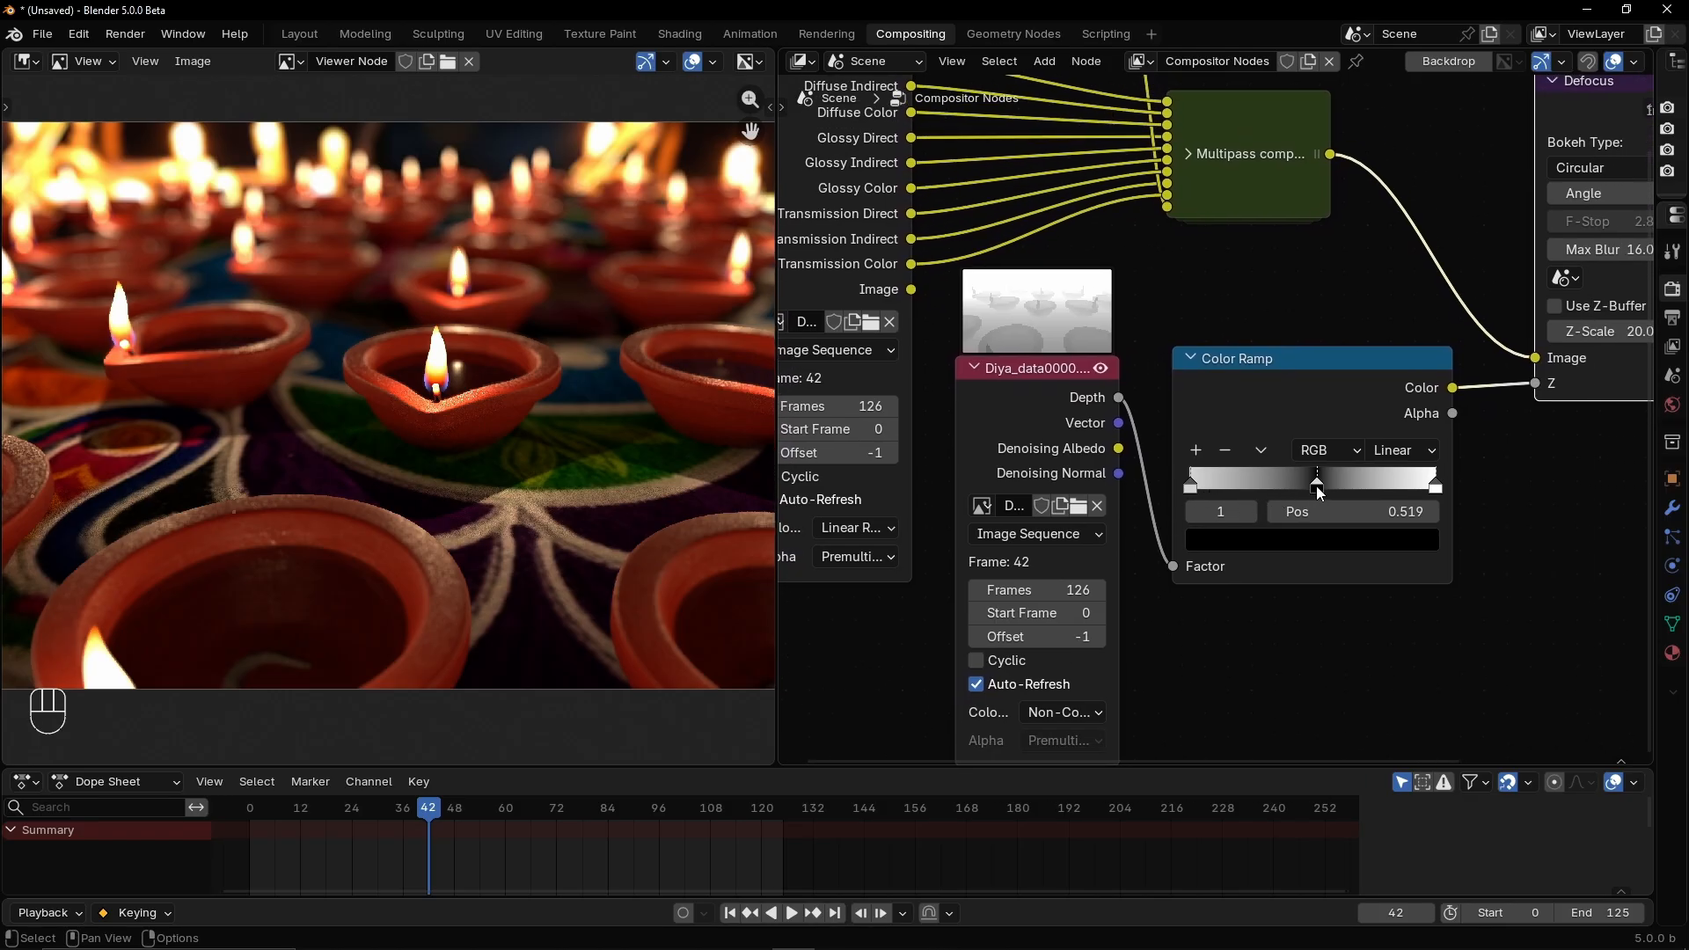
Move the Color Ramp's black stop to position 0.511, and preview the ramp followed by the Defocus output
mouse_move(1320, 494)
left_mouse_down()
mouse_move(1267, 491)
mouse_move(1360, 491)
mouse_move(1276, 494)
mouse_move(1315, 504)
left_mouse_up()
left_click(1317, 407, "ctrl+shift")
left_click(1312, 389, "ctrl+shift")
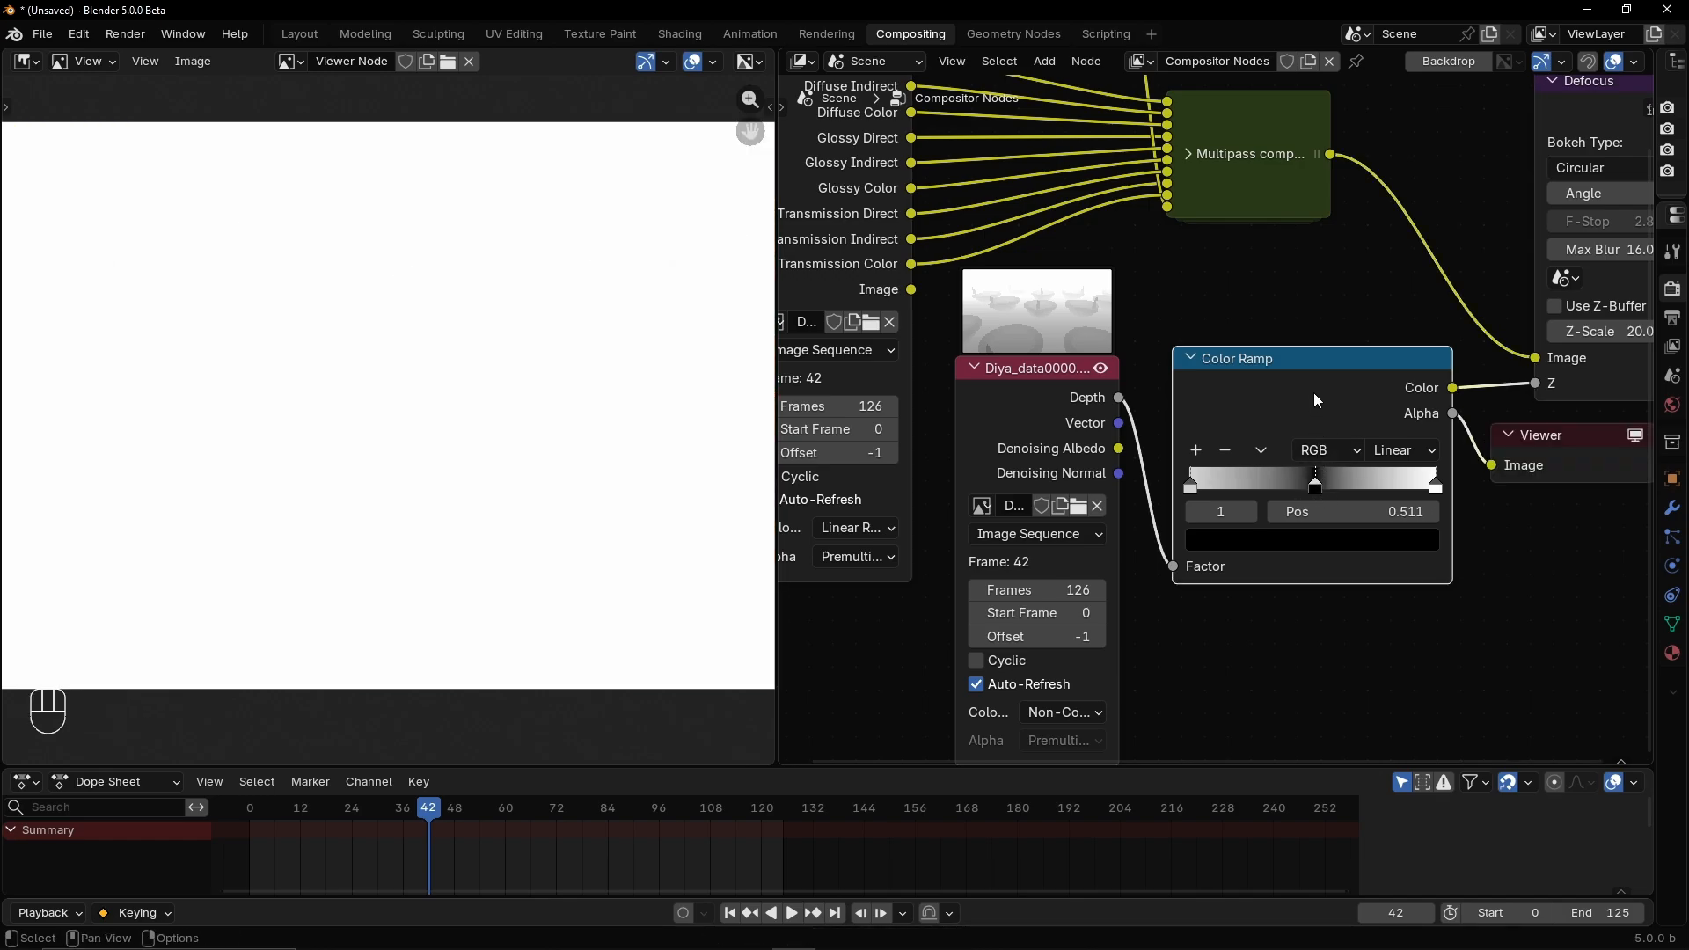
middle_click_drag(1520, 475, 1276, 557)
left_click(1373, 220, "ctrl+shift")
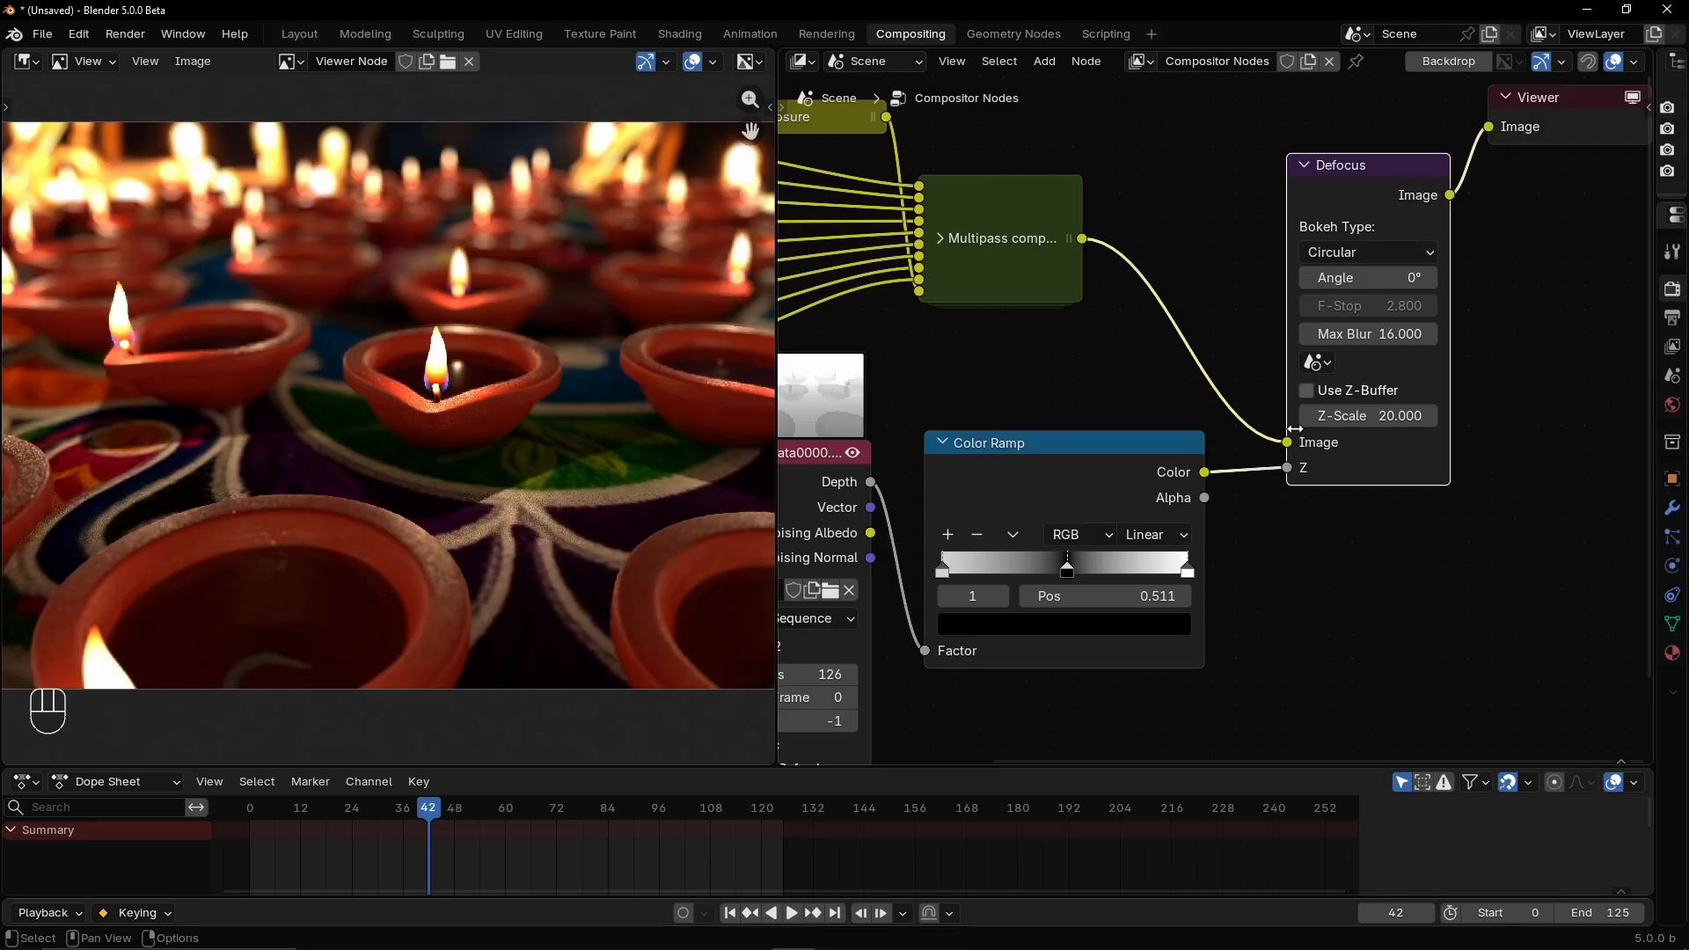
Inspect the defocused composite in a maximized image viewer, and restore the previous layout
scroll(499, 495, "down", 1)
key("ctrl+space")
scroll(609, 530, "up", 2)
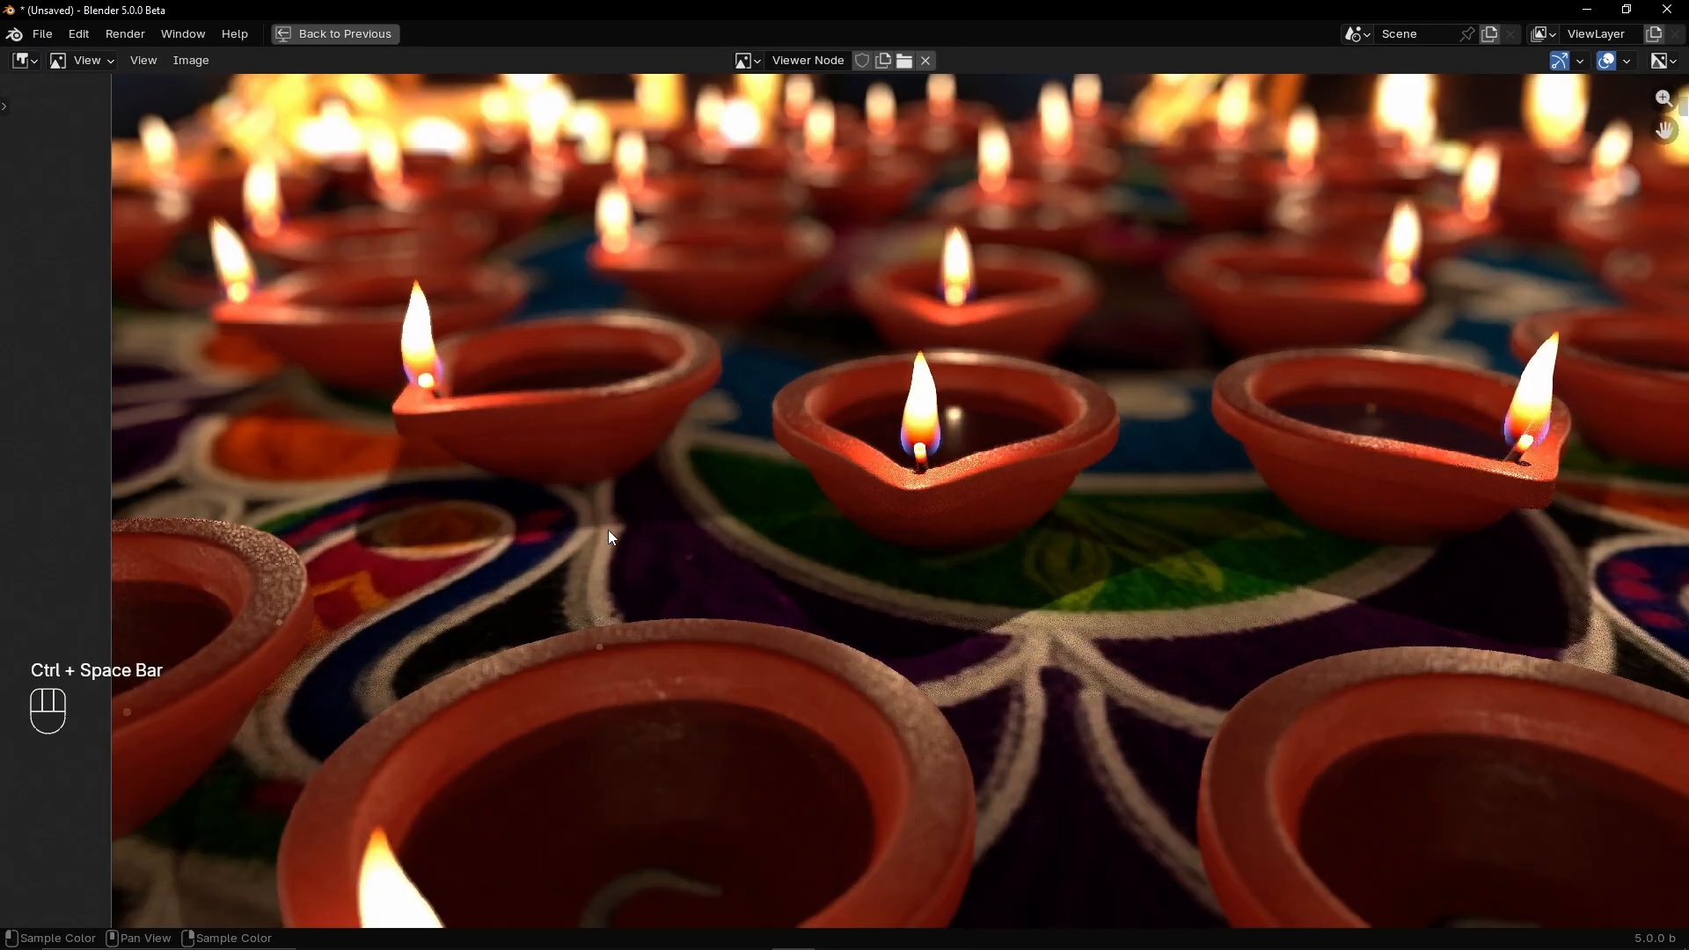
scroll(626, 519, "down", 1)
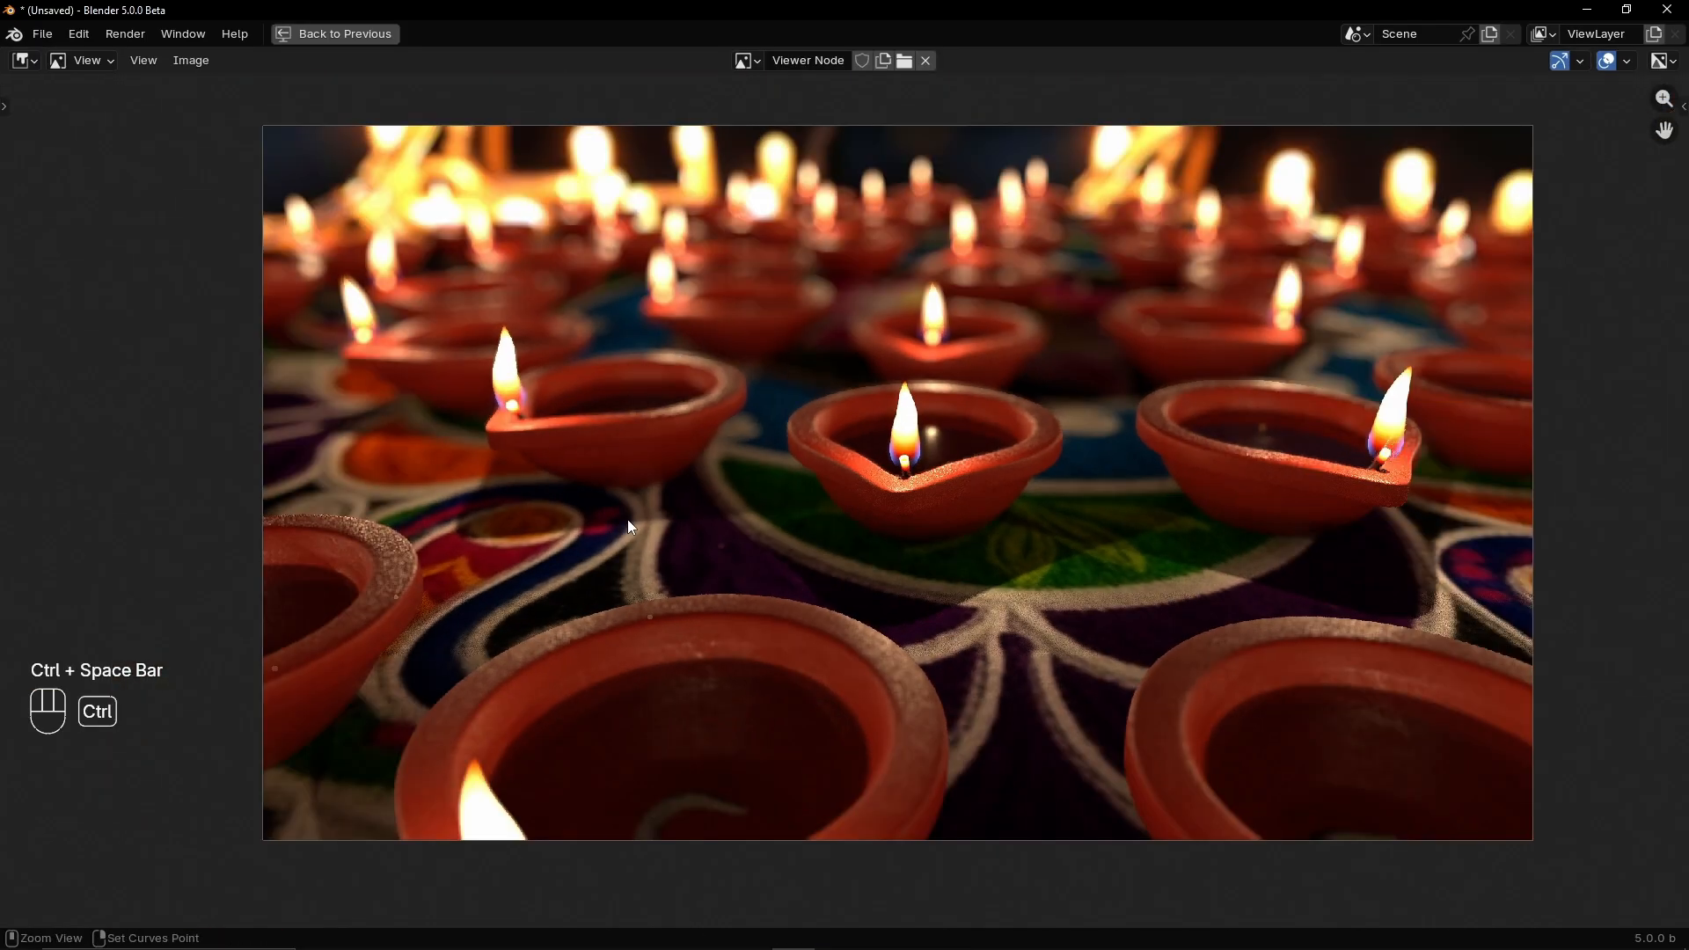
key("ctrl+space")
Move the Viewer node farther from the Defocus node, and collapse and lower the Defocus node to make room
scroll(673, 437, "down", 3)
middle_click_drag(1067, 369, 1577, 489)
left_click_drag(1180, 257, 1494, 284)
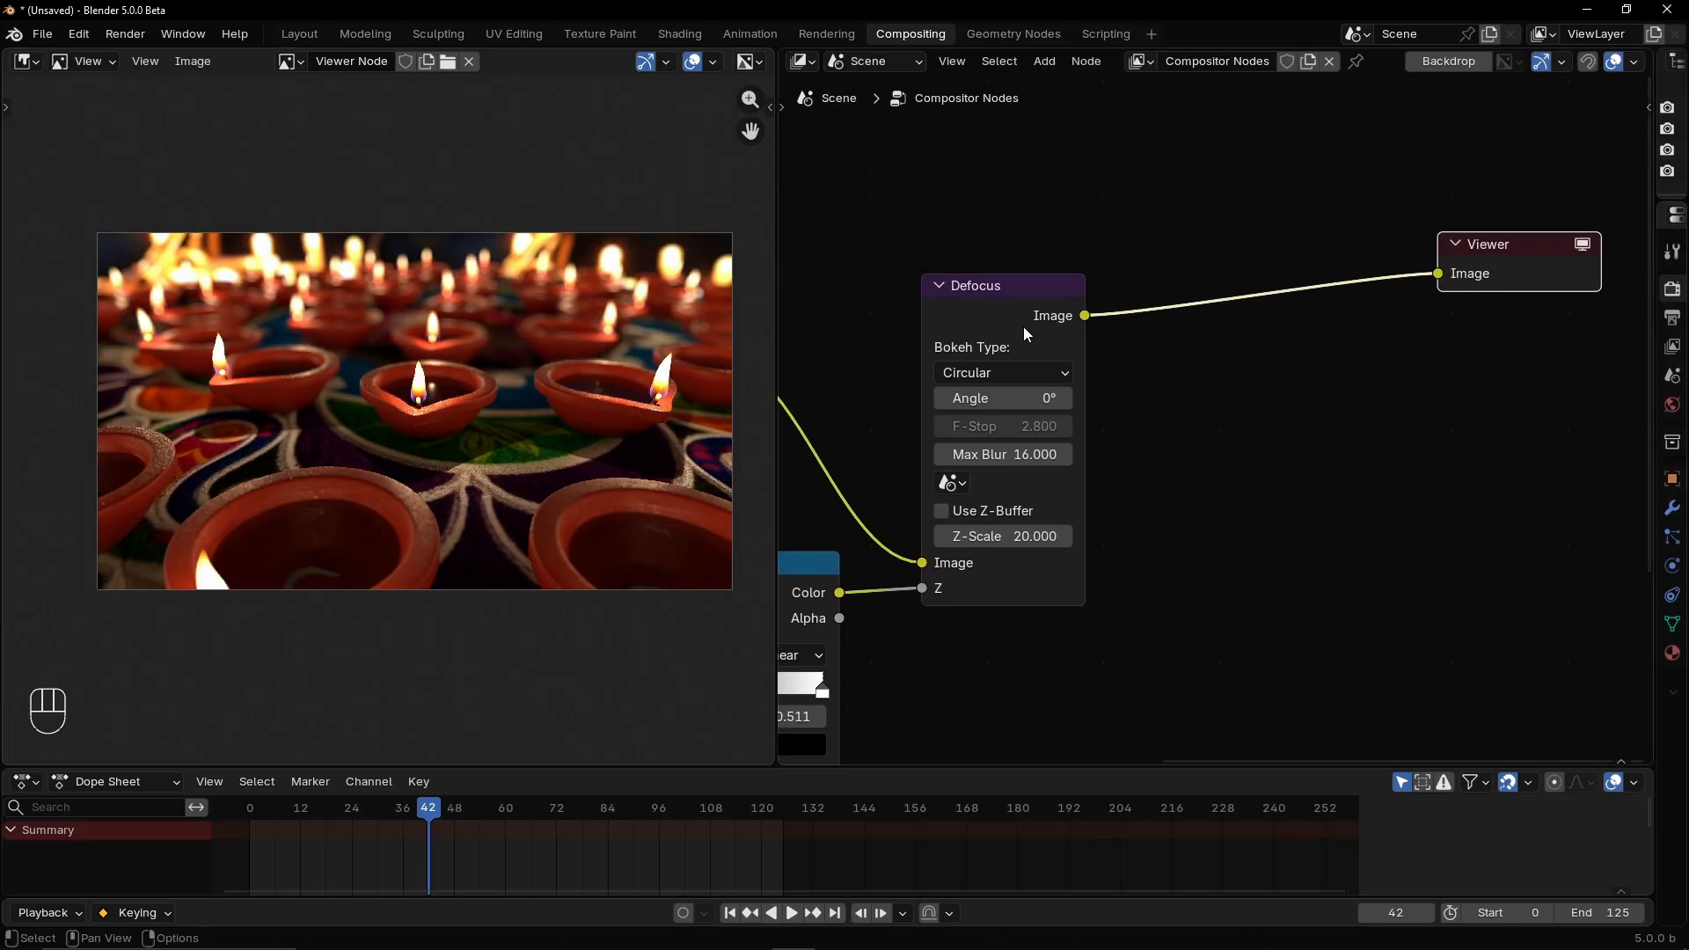
left_click(941, 289)
left_click_drag(980, 282, 980, 393)
Insert a Vector Blur node on the link between the Defocus and Viewer nodes
key("shift+a")
type("vec")
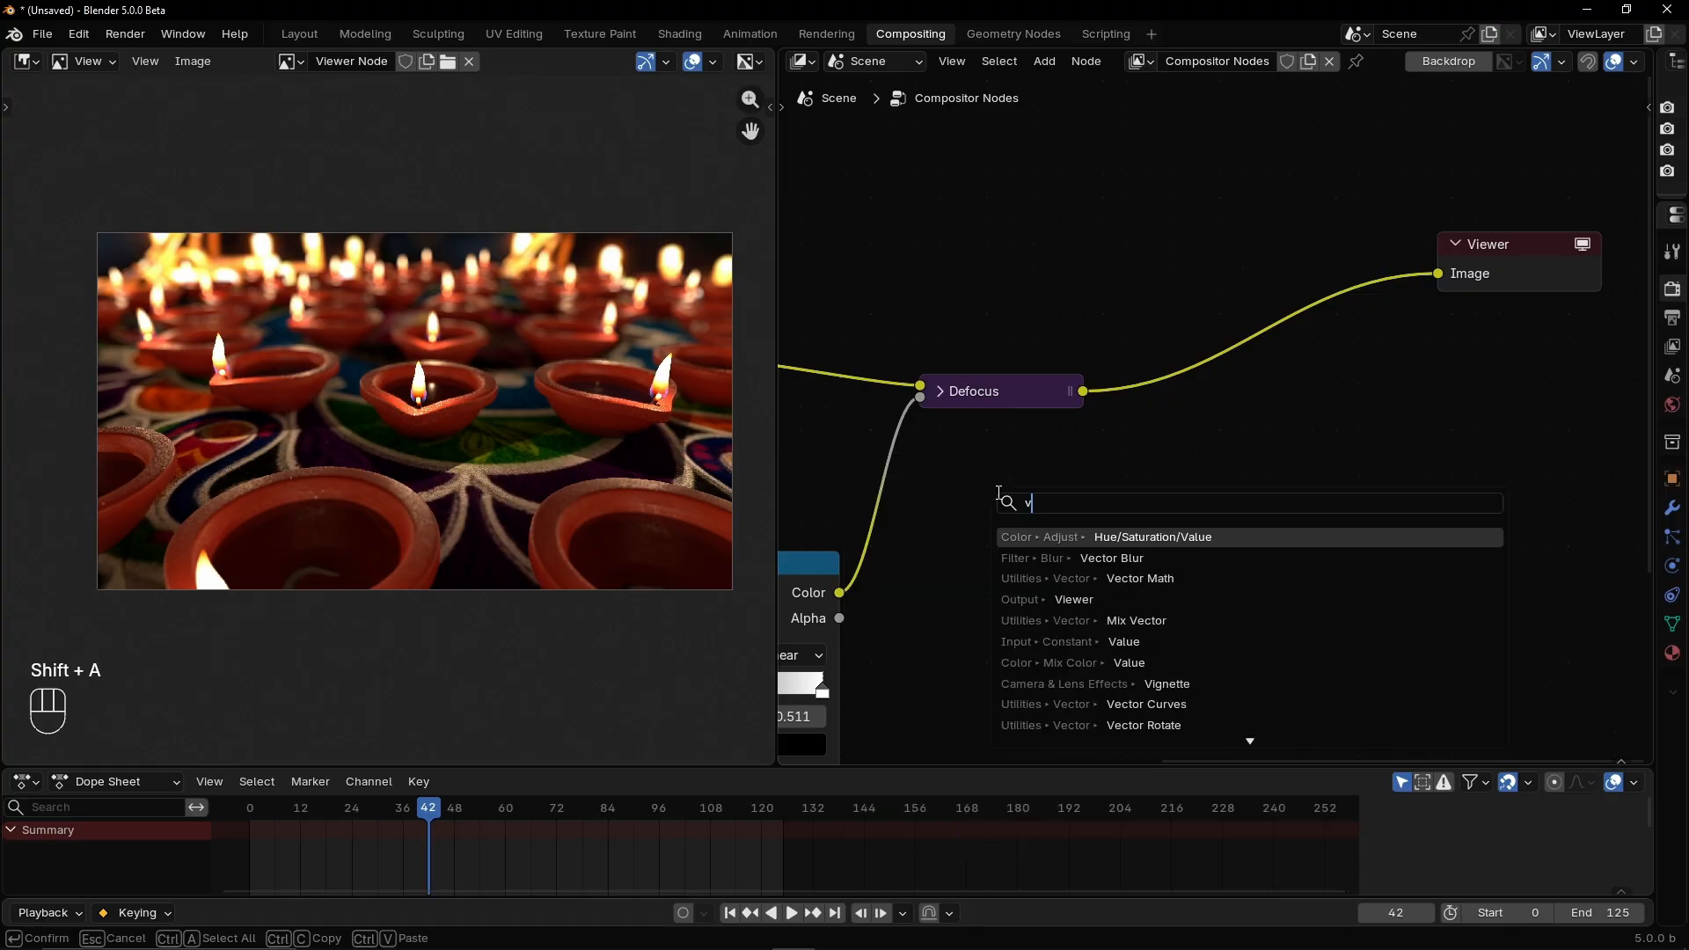
left_click(1144, 558)
left_click(1170, 386)
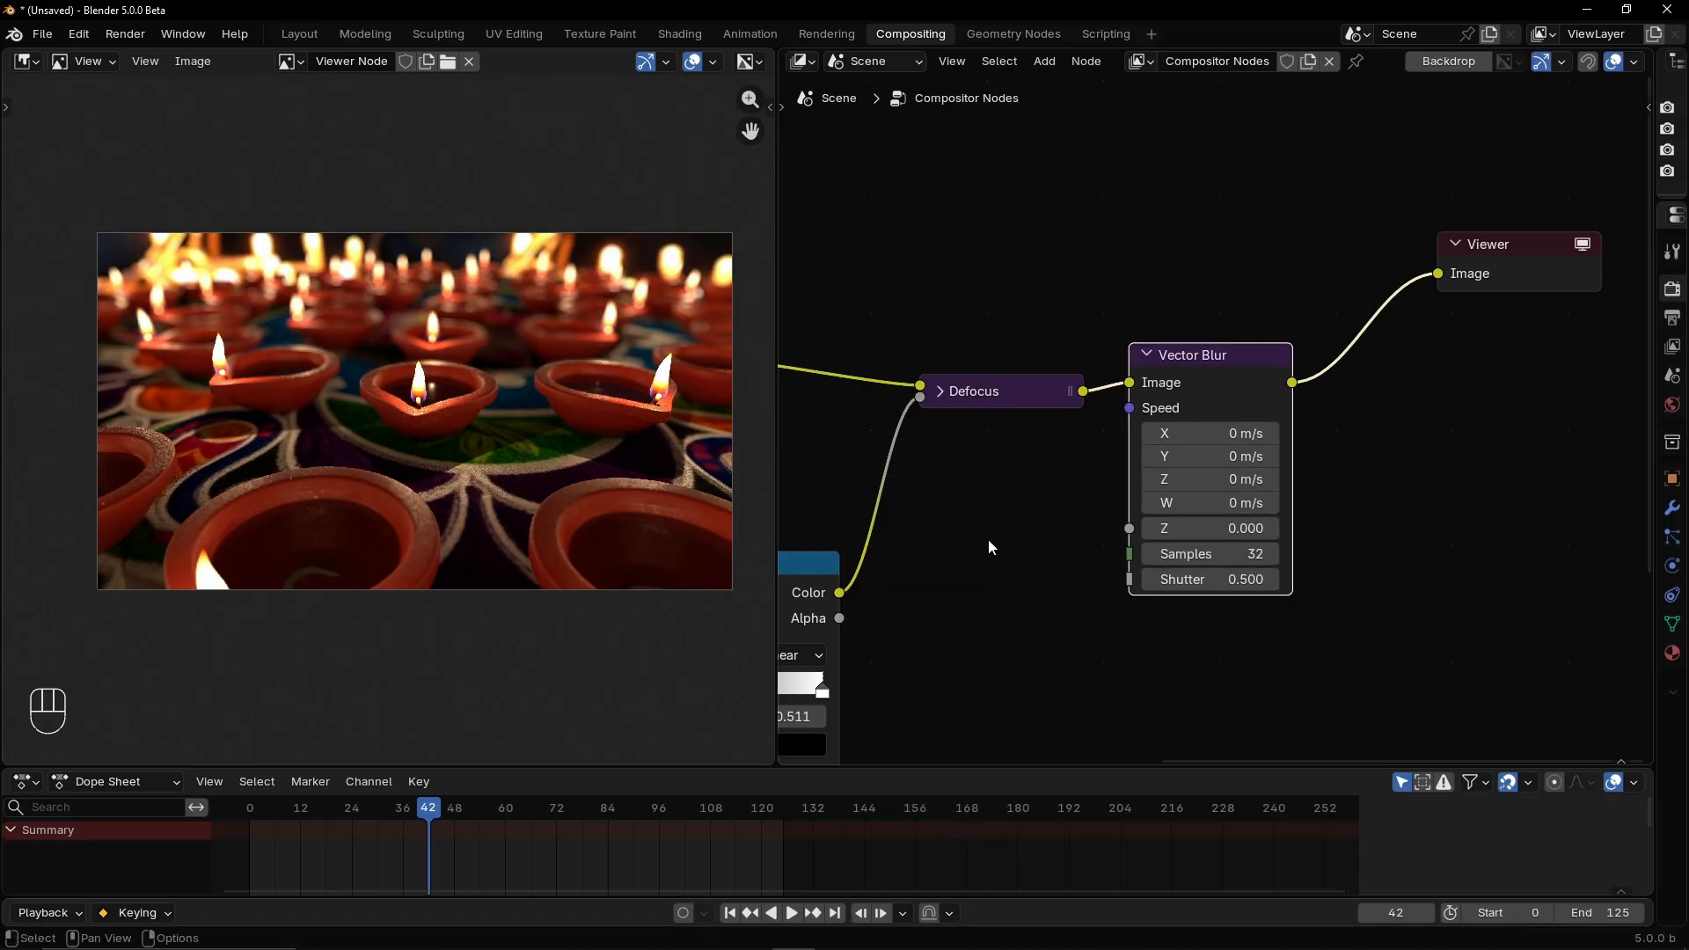
Collapse the Color Ramp node and place it between the depth image and Defocus nodes
scroll(988, 547, "down", 3)
scroll(862, 485, "up", 1)
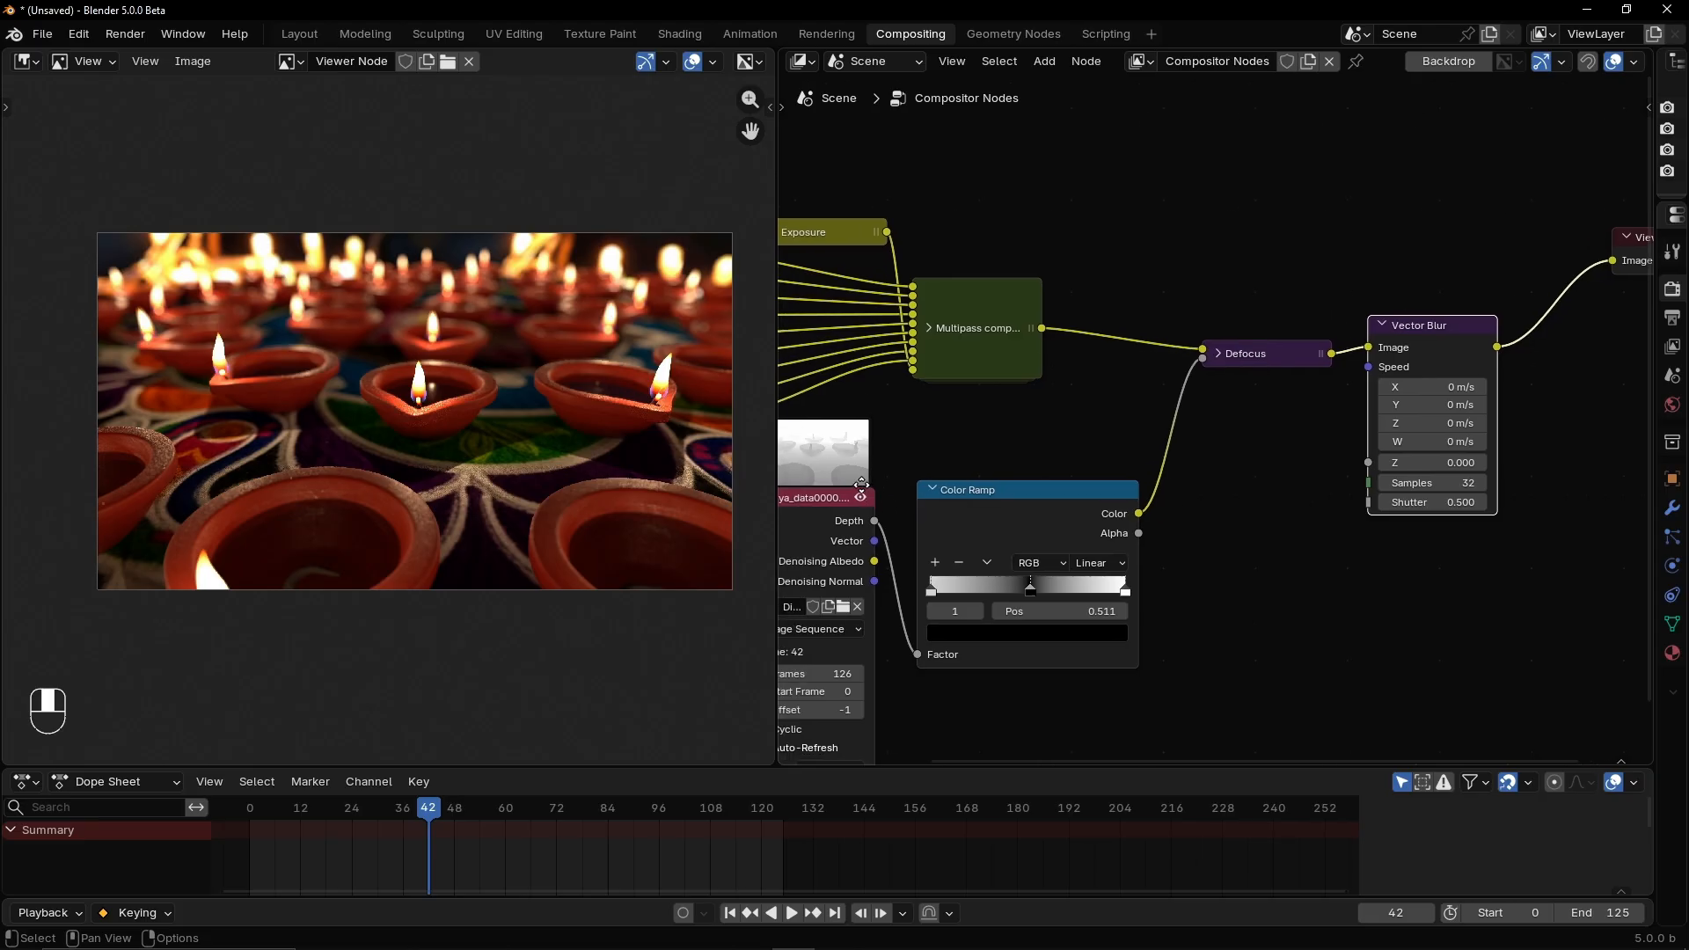
left_click(969, 495)
key("h")
left_click_drag(1135, 491, 1080, 442)
Connect the depth sequence's Depth output to the Vector Blur's Z input and its Vector output to Speed
left_click_drag(877, 521, 1372, 462)
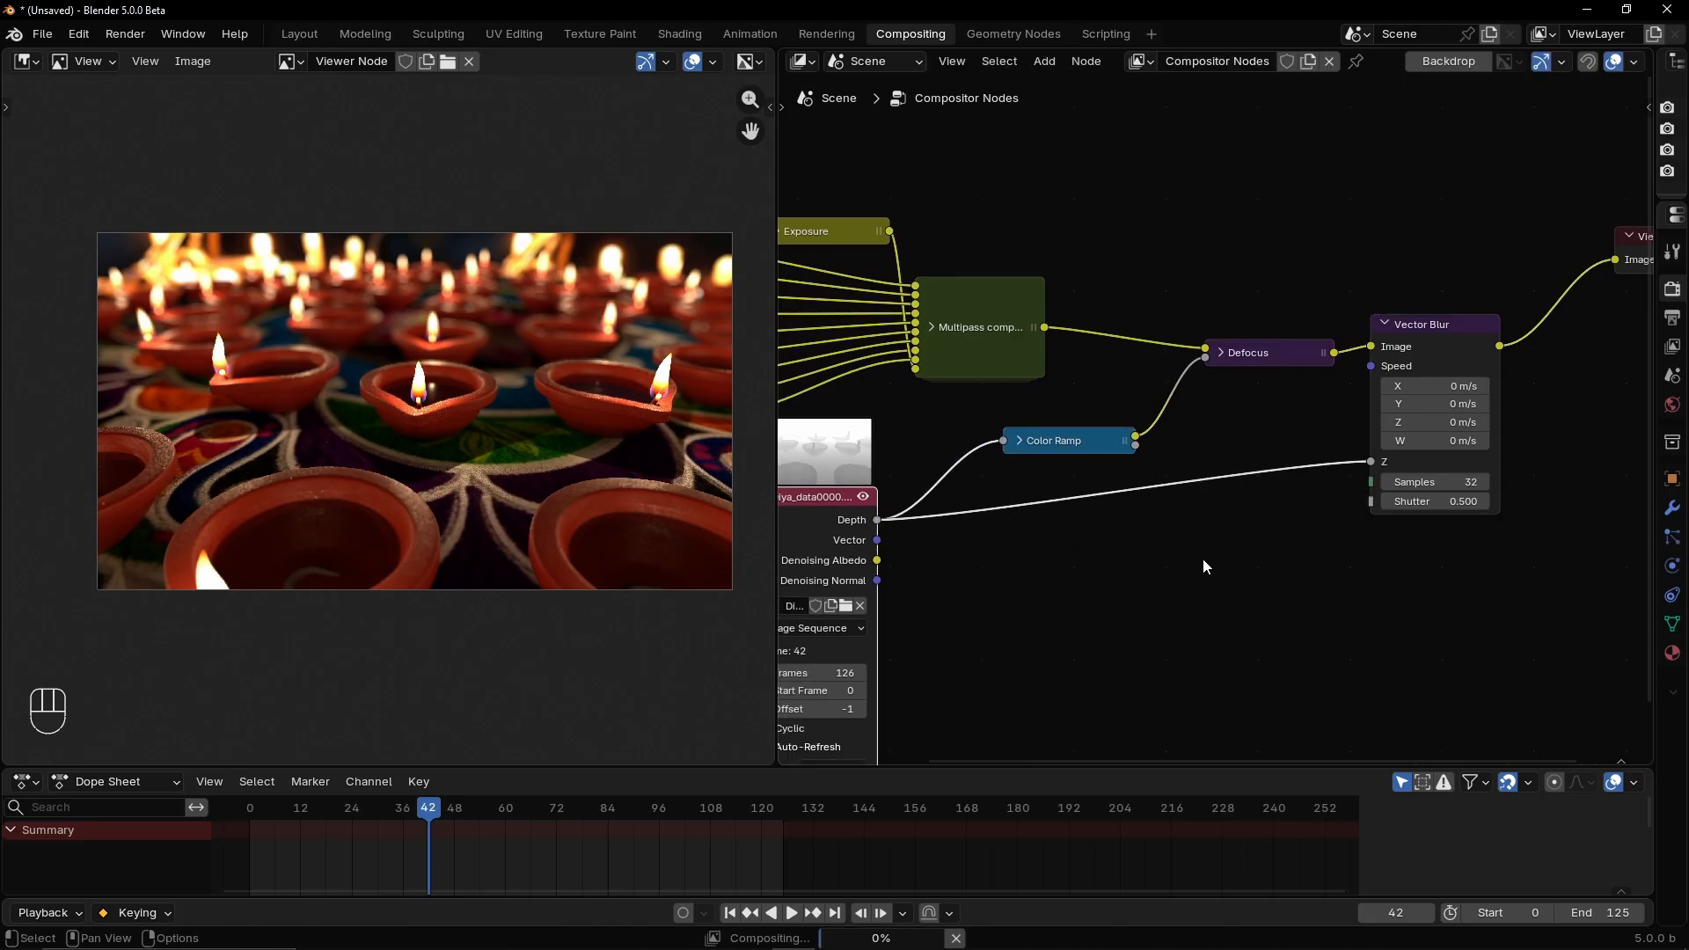
scroll(880, 583, "up", 1)
left_click_drag(822, 560, 1454, 408)
middle_click_drag(1454, 409, 1216, 422)
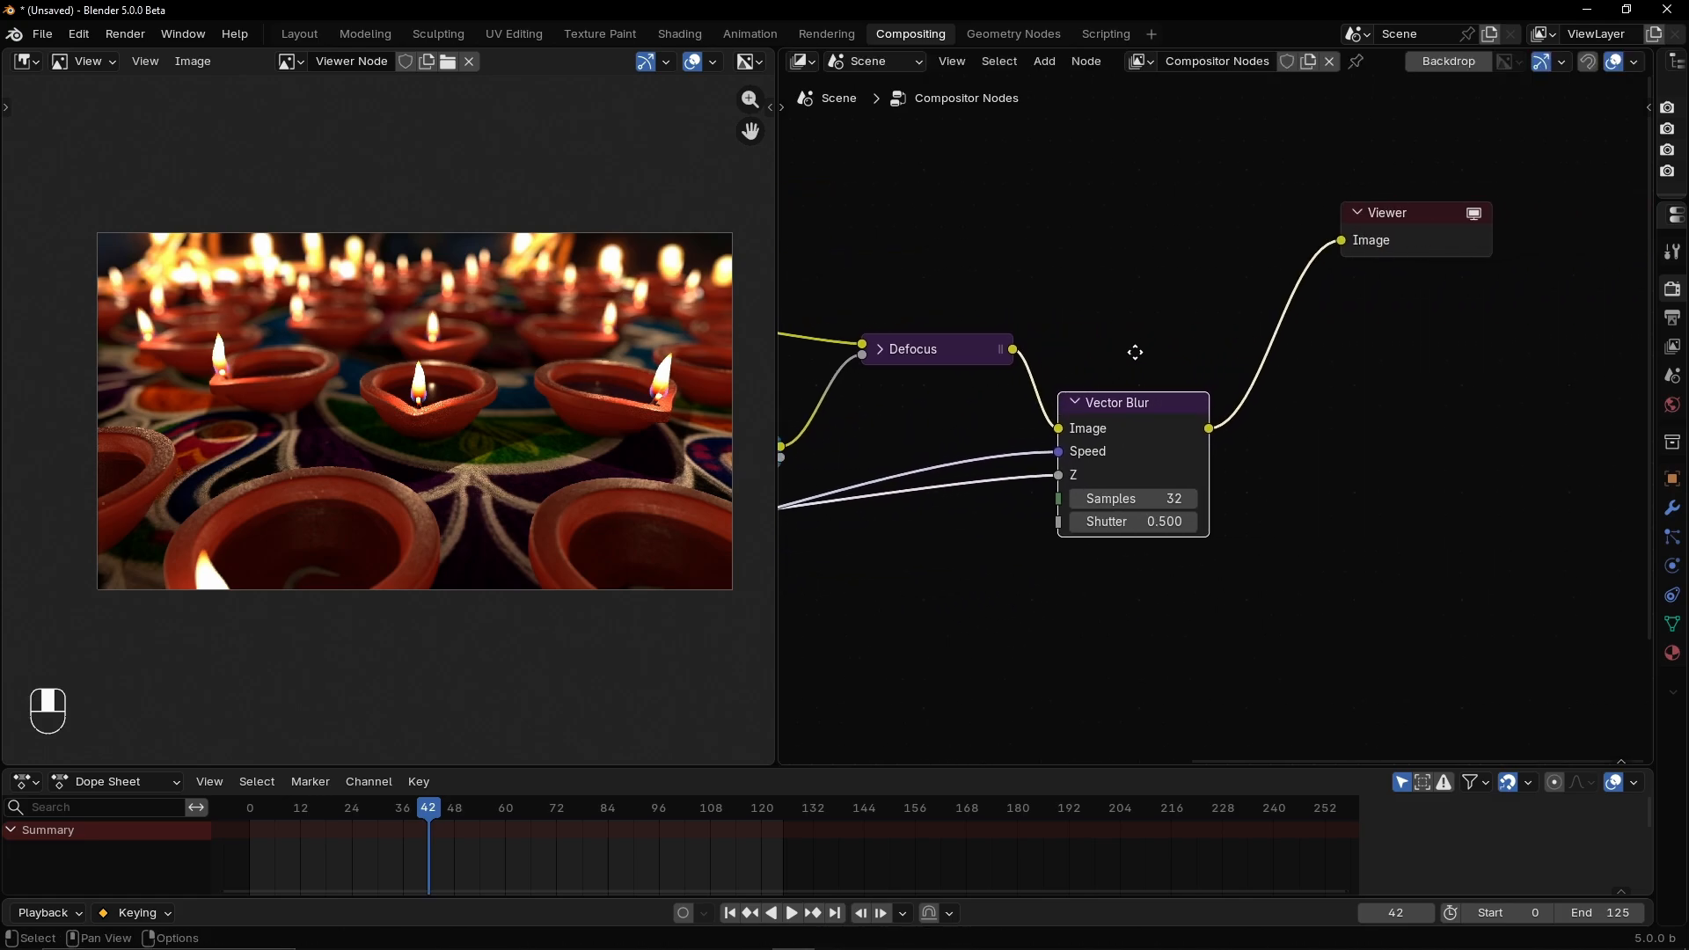
Compare the image at frame 42 with the Vector Blur node muted and unmuted
scroll(1174, 474, "up", 3)
middle_click_drag(1135, 501, 1247, 420)
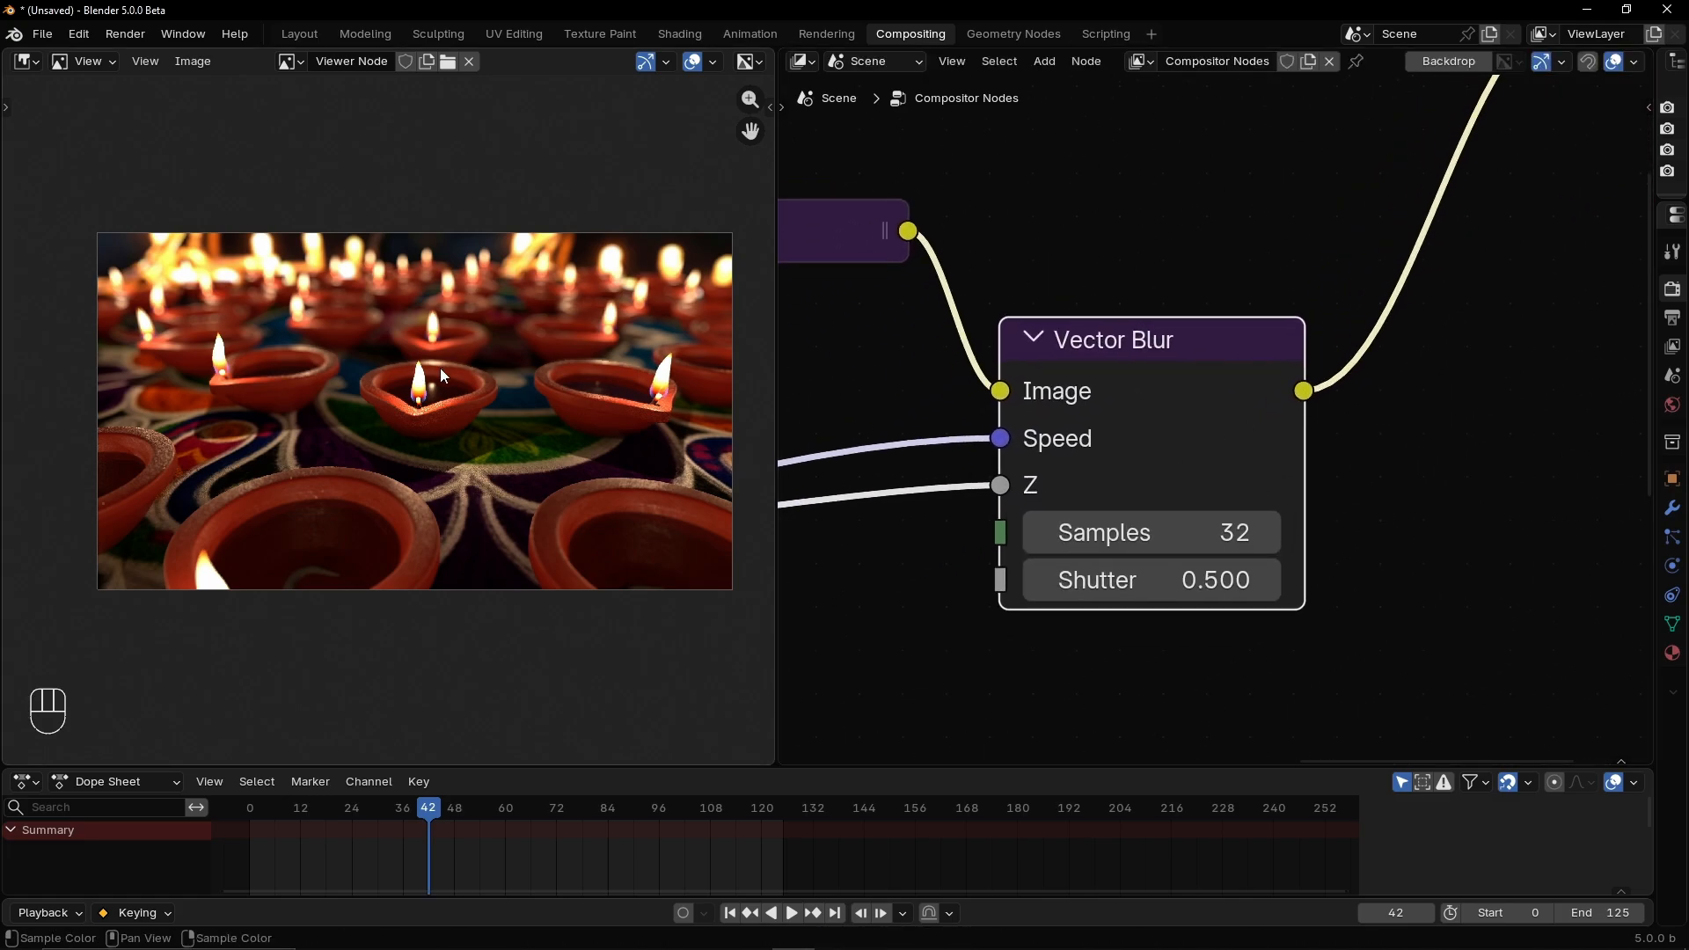
scroll(440, 368, "up", 3)
left_click_drag(1074, 341, 1091, 341)
scroll(440, 368, "down", 2)
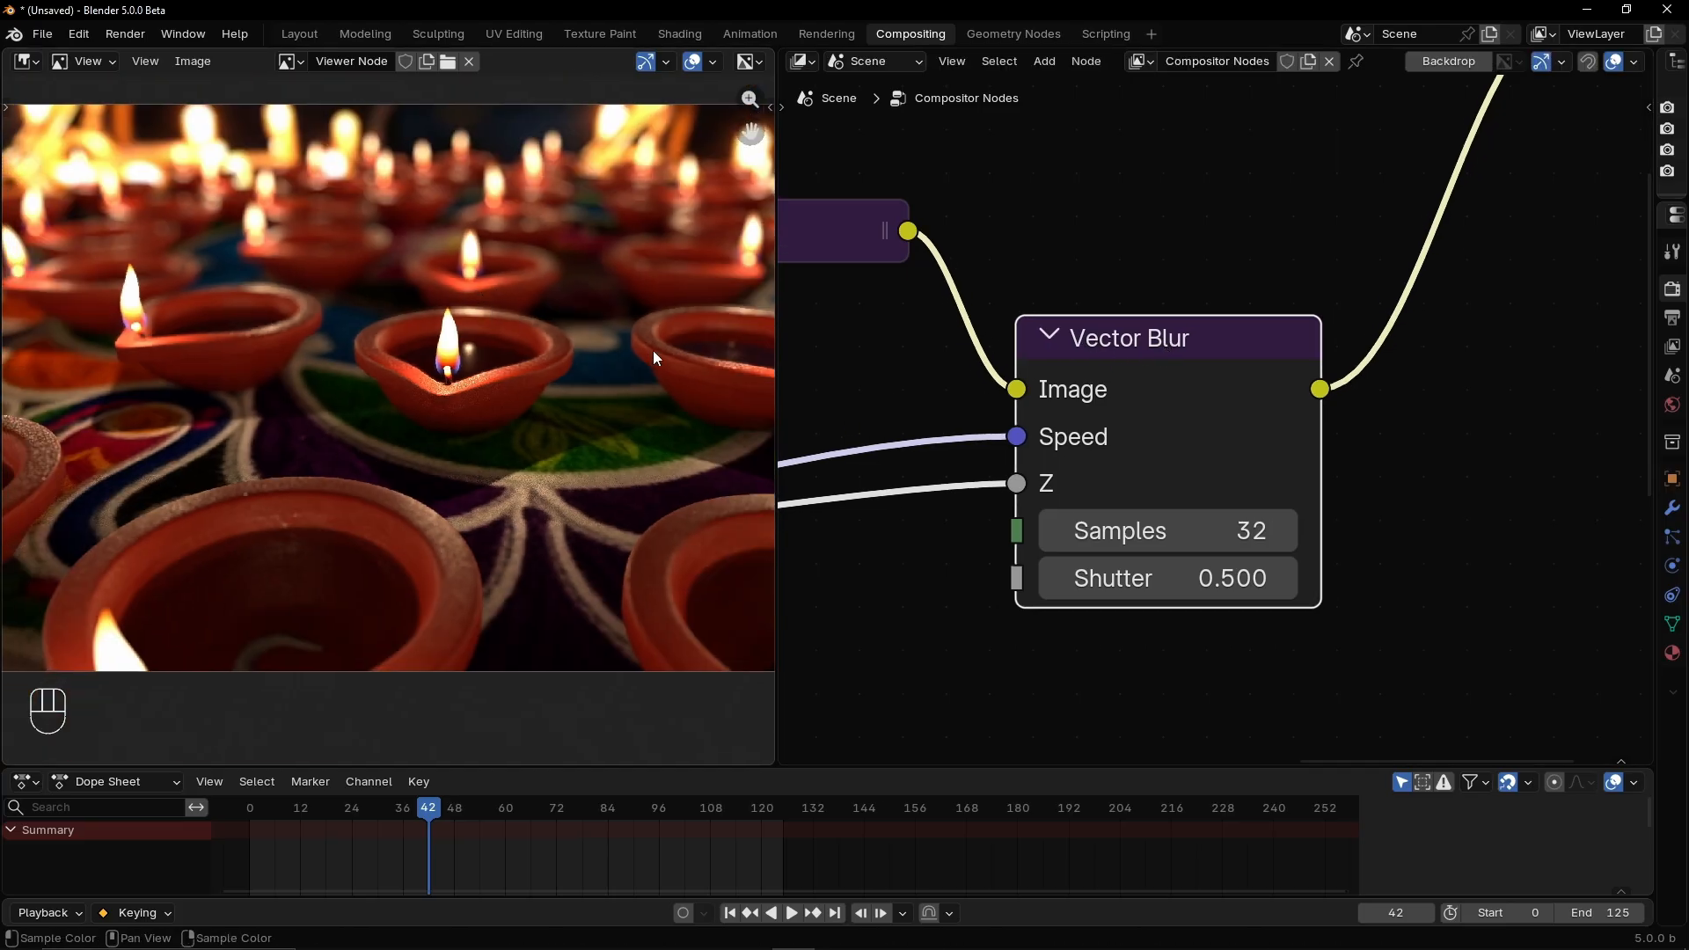
key("m")
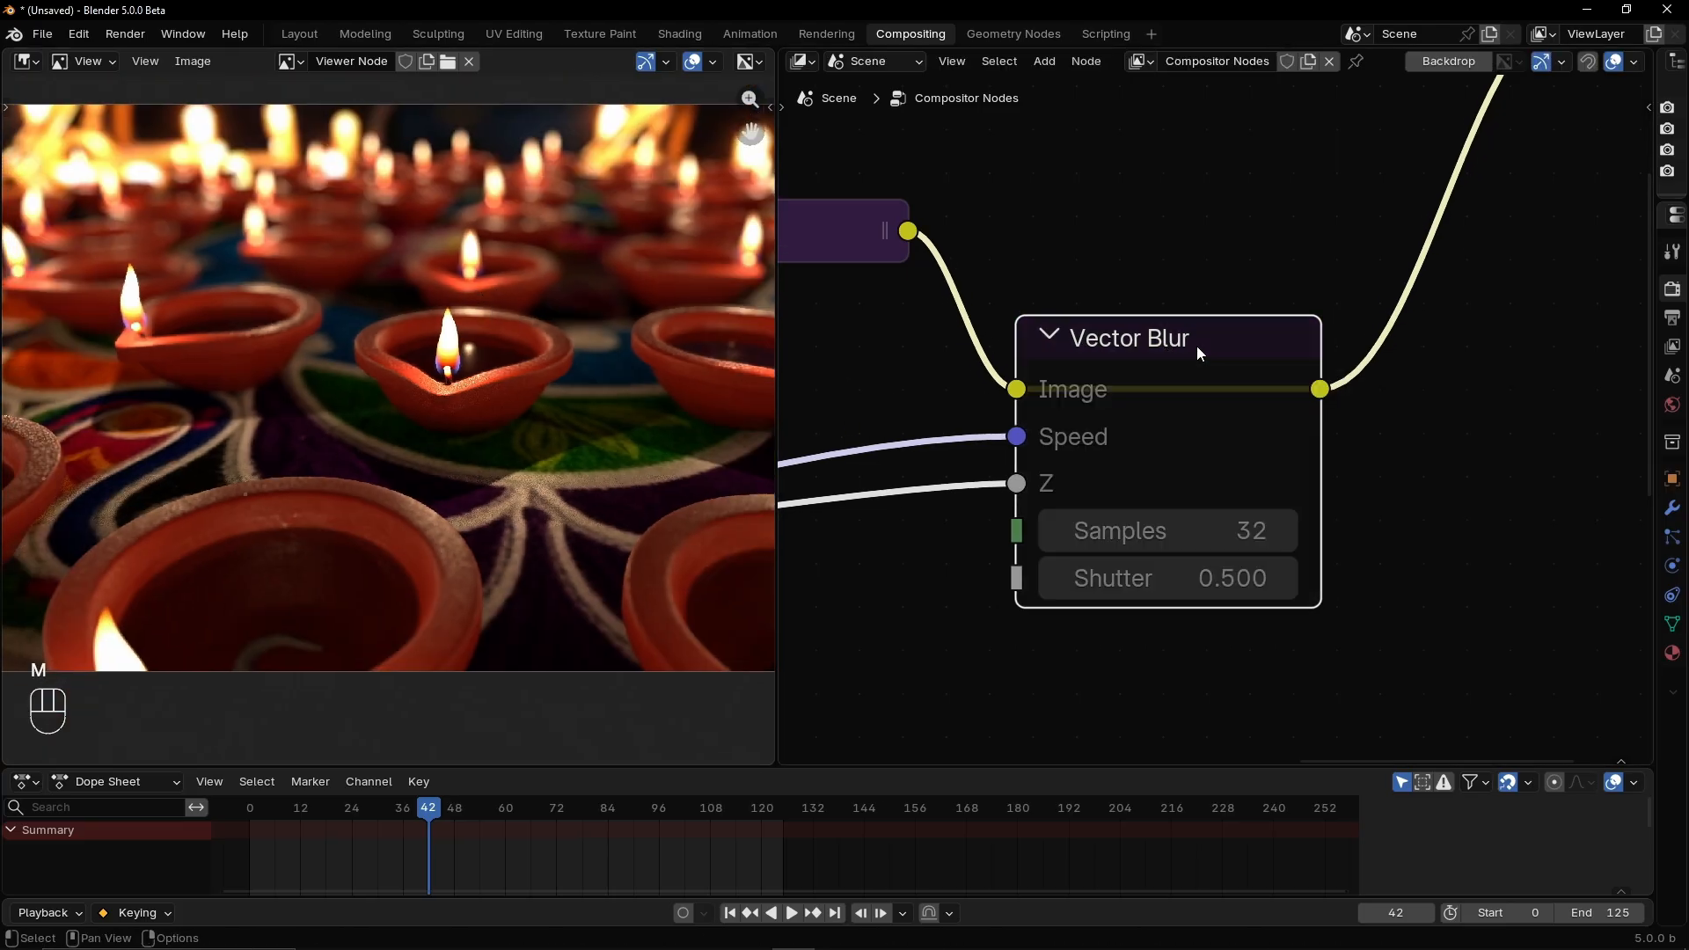
key("m")
key("m")
key("m")
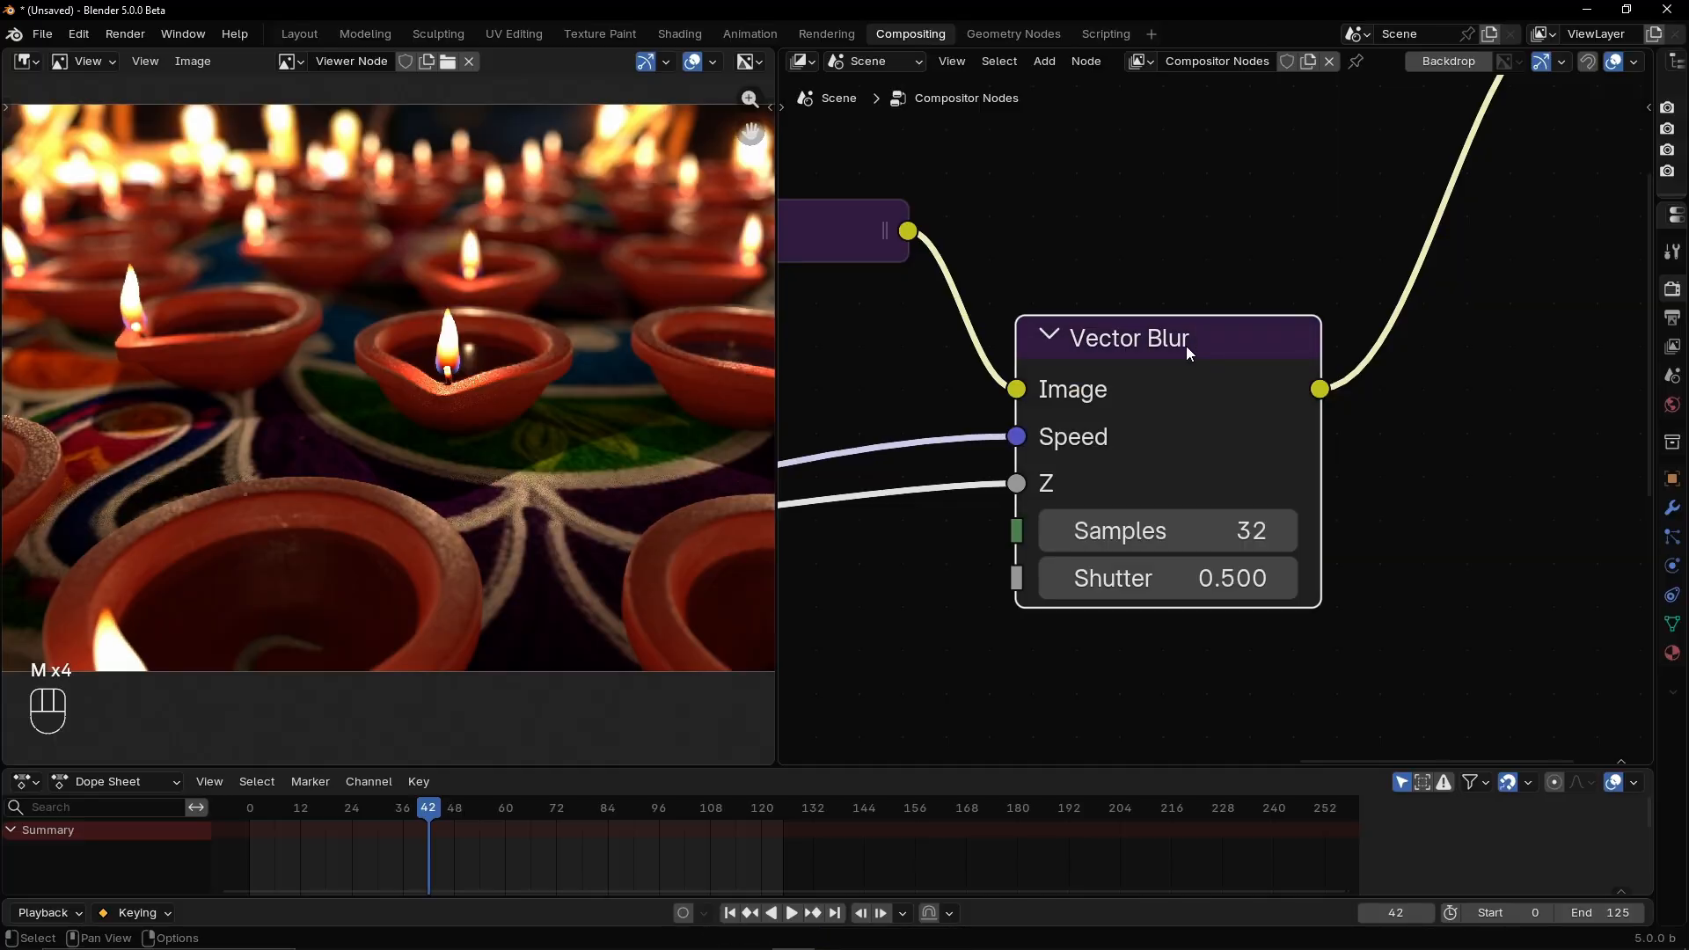
Go to frame 15 and compare the foreground diya with Vector Blur muted and unmuted
middle_click_drag(478, 630, 492, 561)
left_click(313, 810)
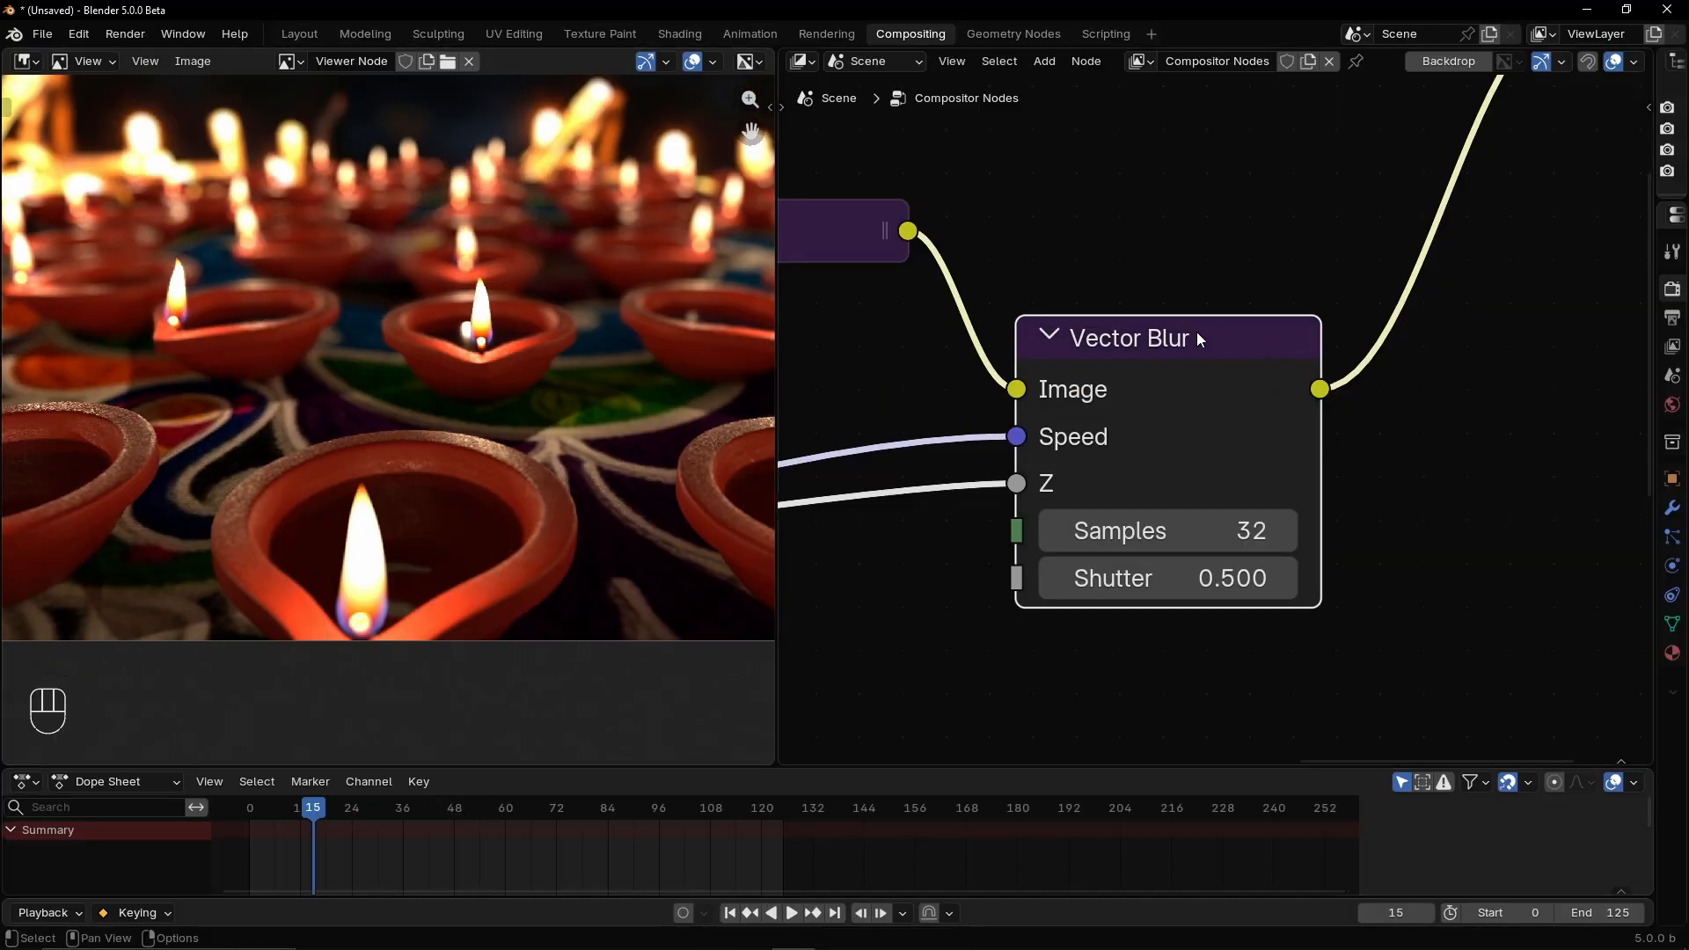
key("m")
key("m")
key("m")
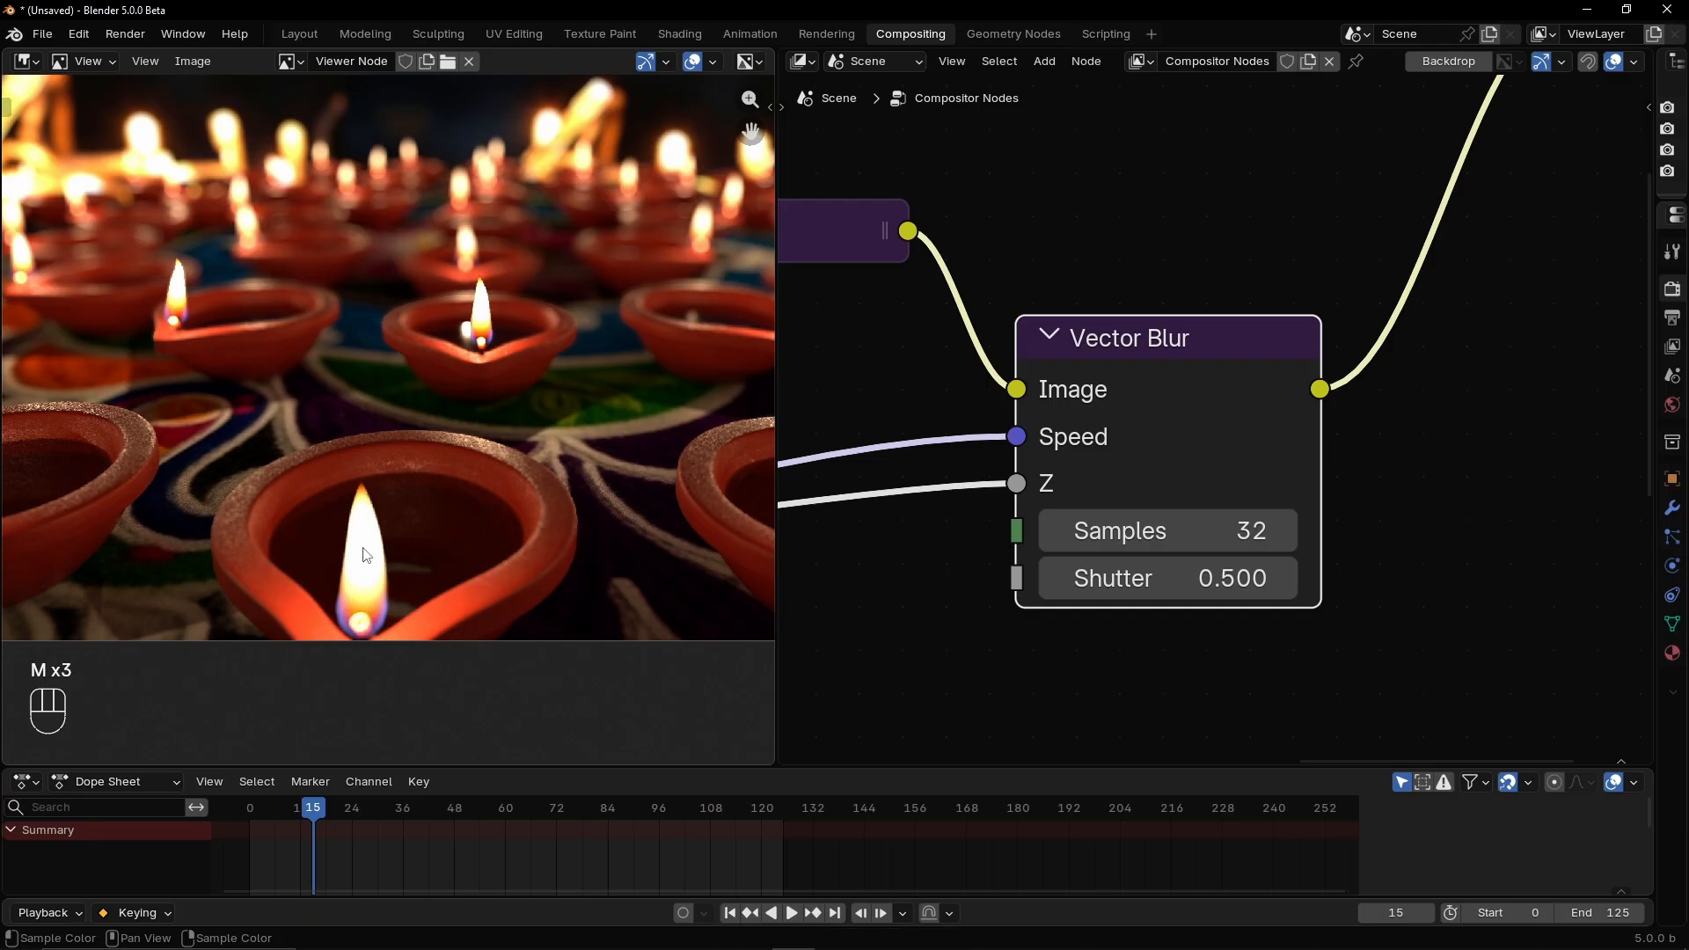
key("m")
key("m")
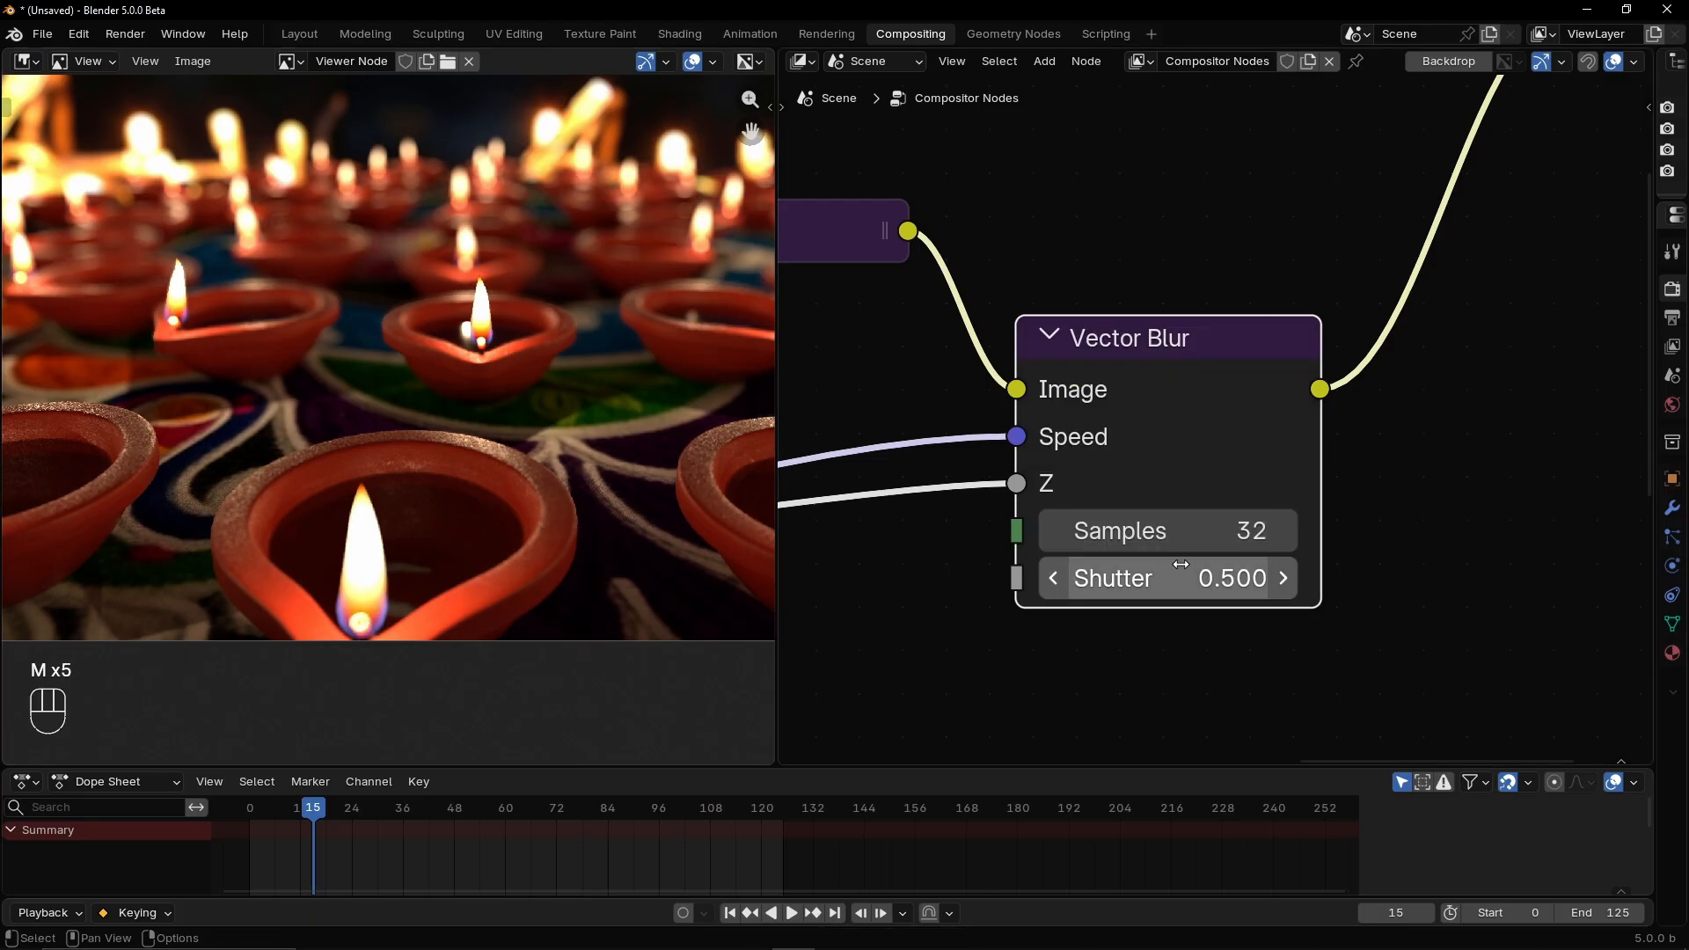
Set the Vector Blur's Shutter to 1.000 and compare its effect by muting and unmuting the node
left_click(1181, 564)
type("2")
key("Return")
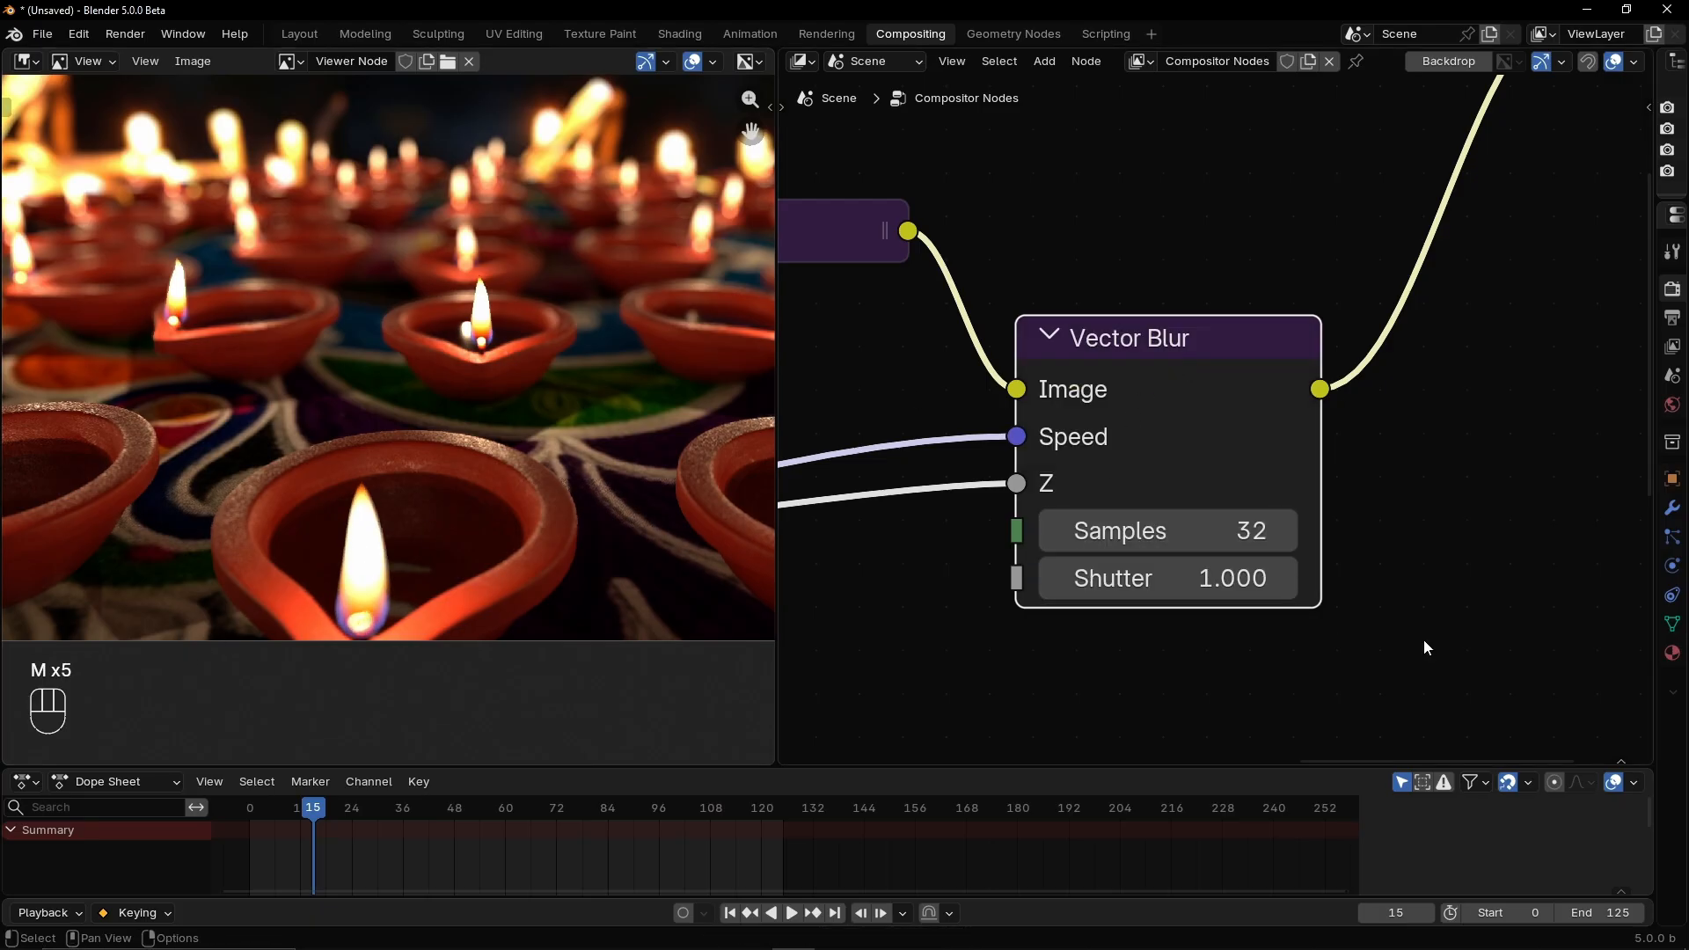
key("m")
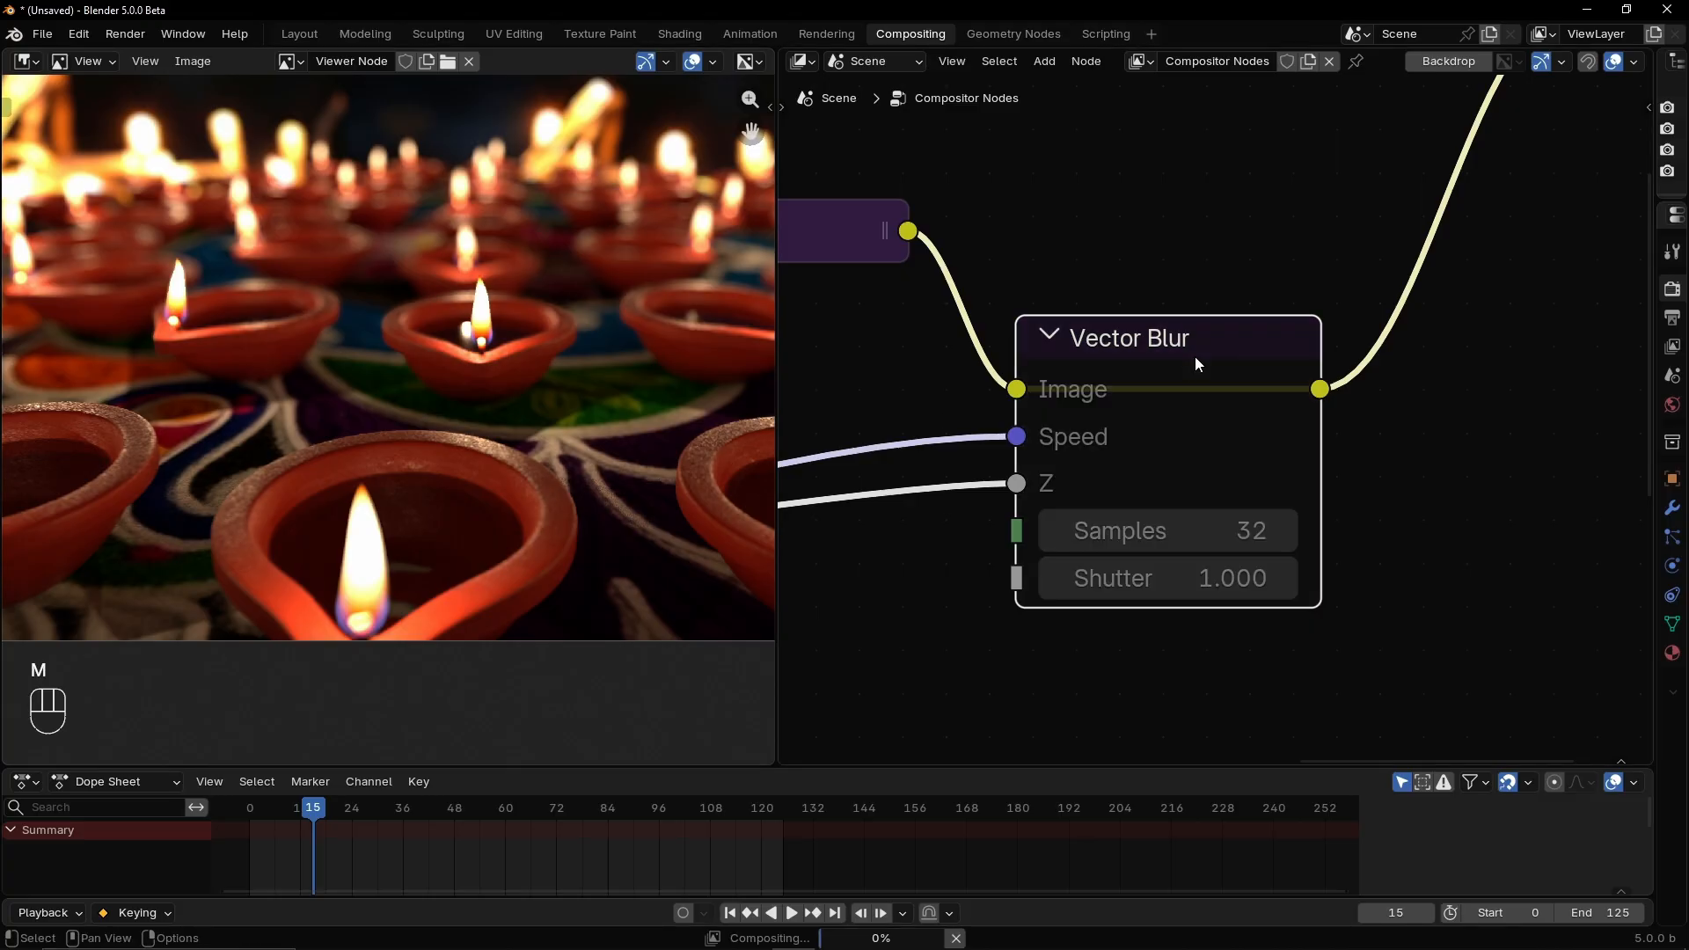
key("m")
key("m")
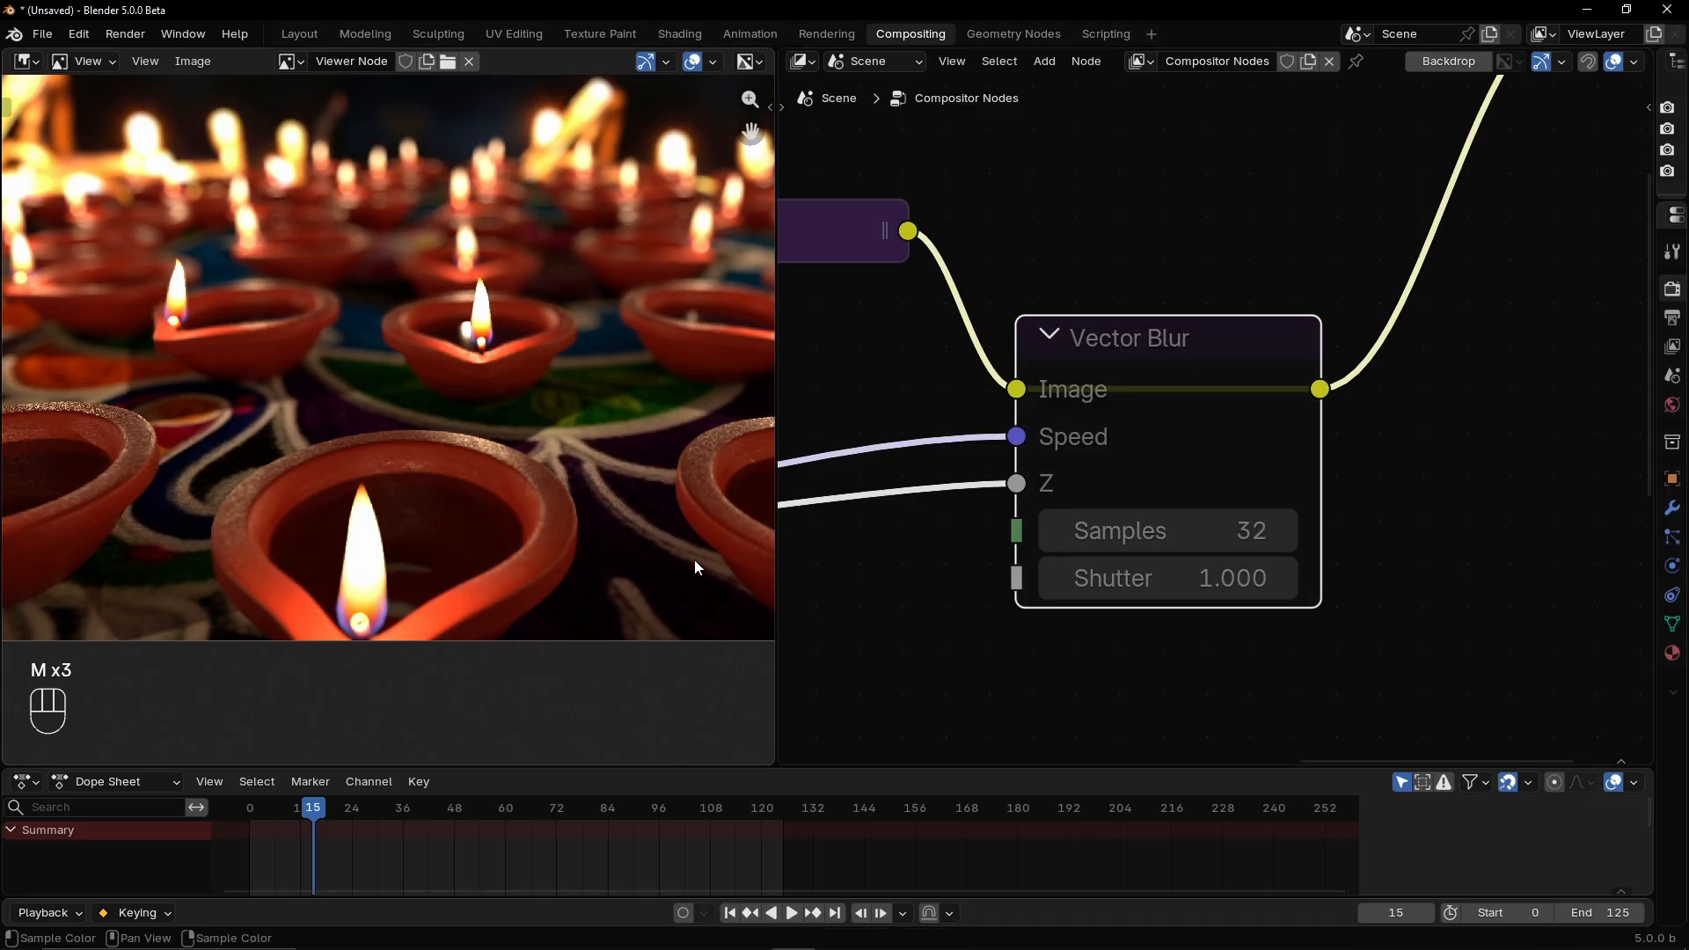
key("m")
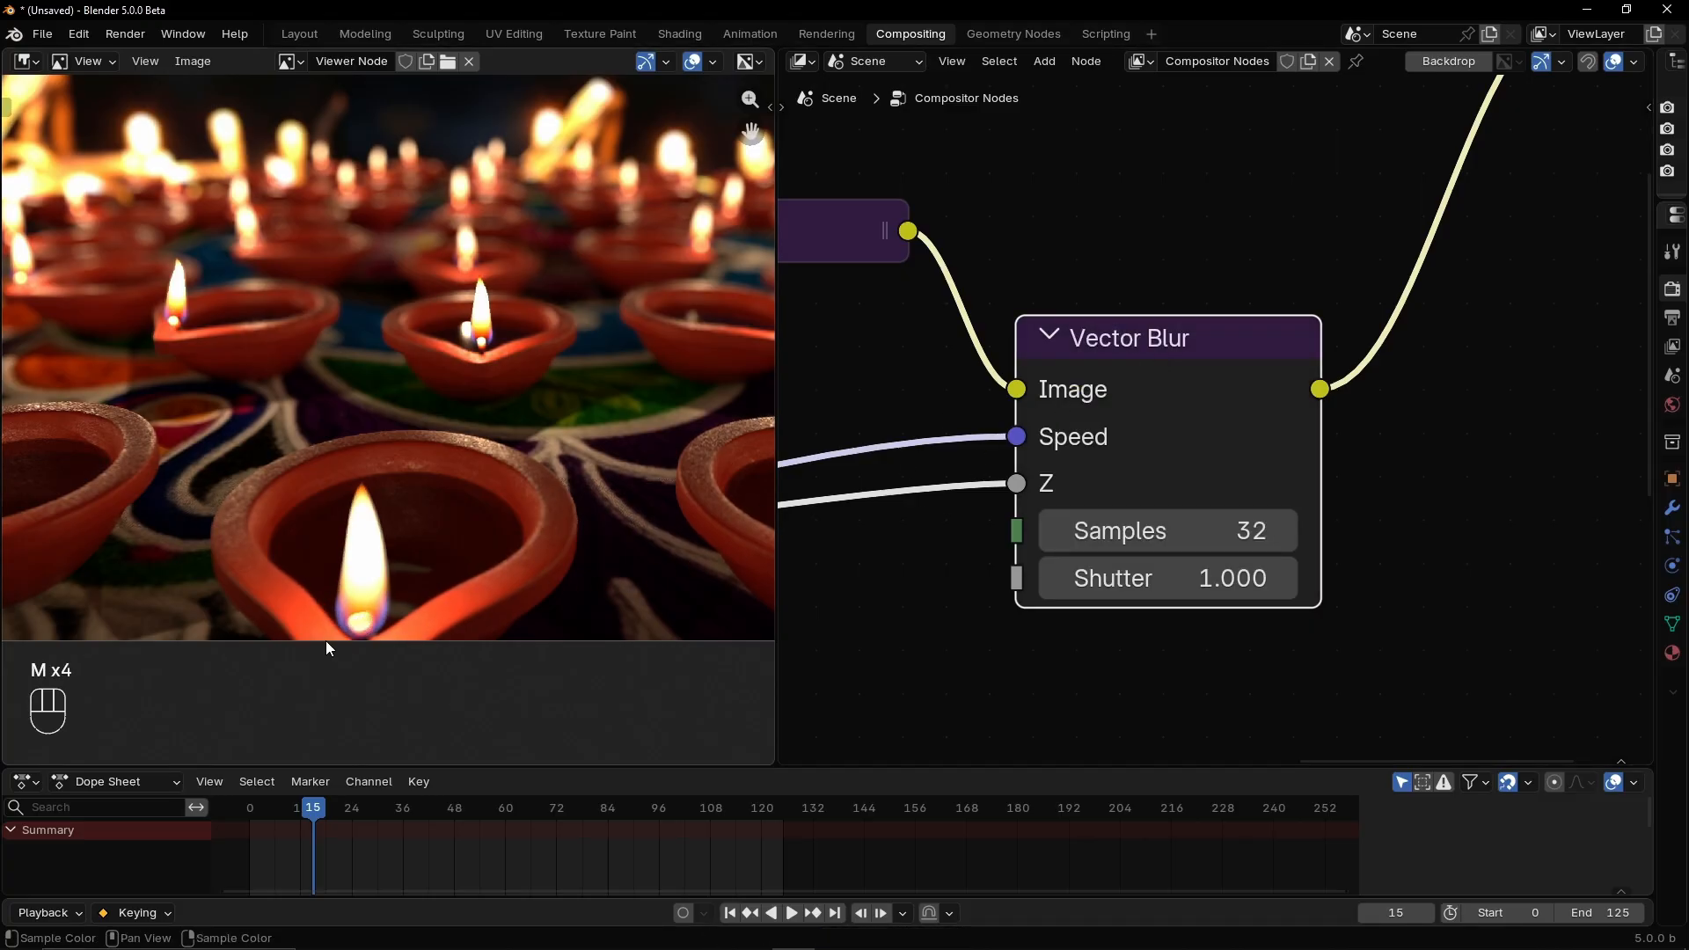
Check the vector-blurred composite at several points of the timeline, including frames 87 and 98
left_click(490, 806)
left_click(614, 804)
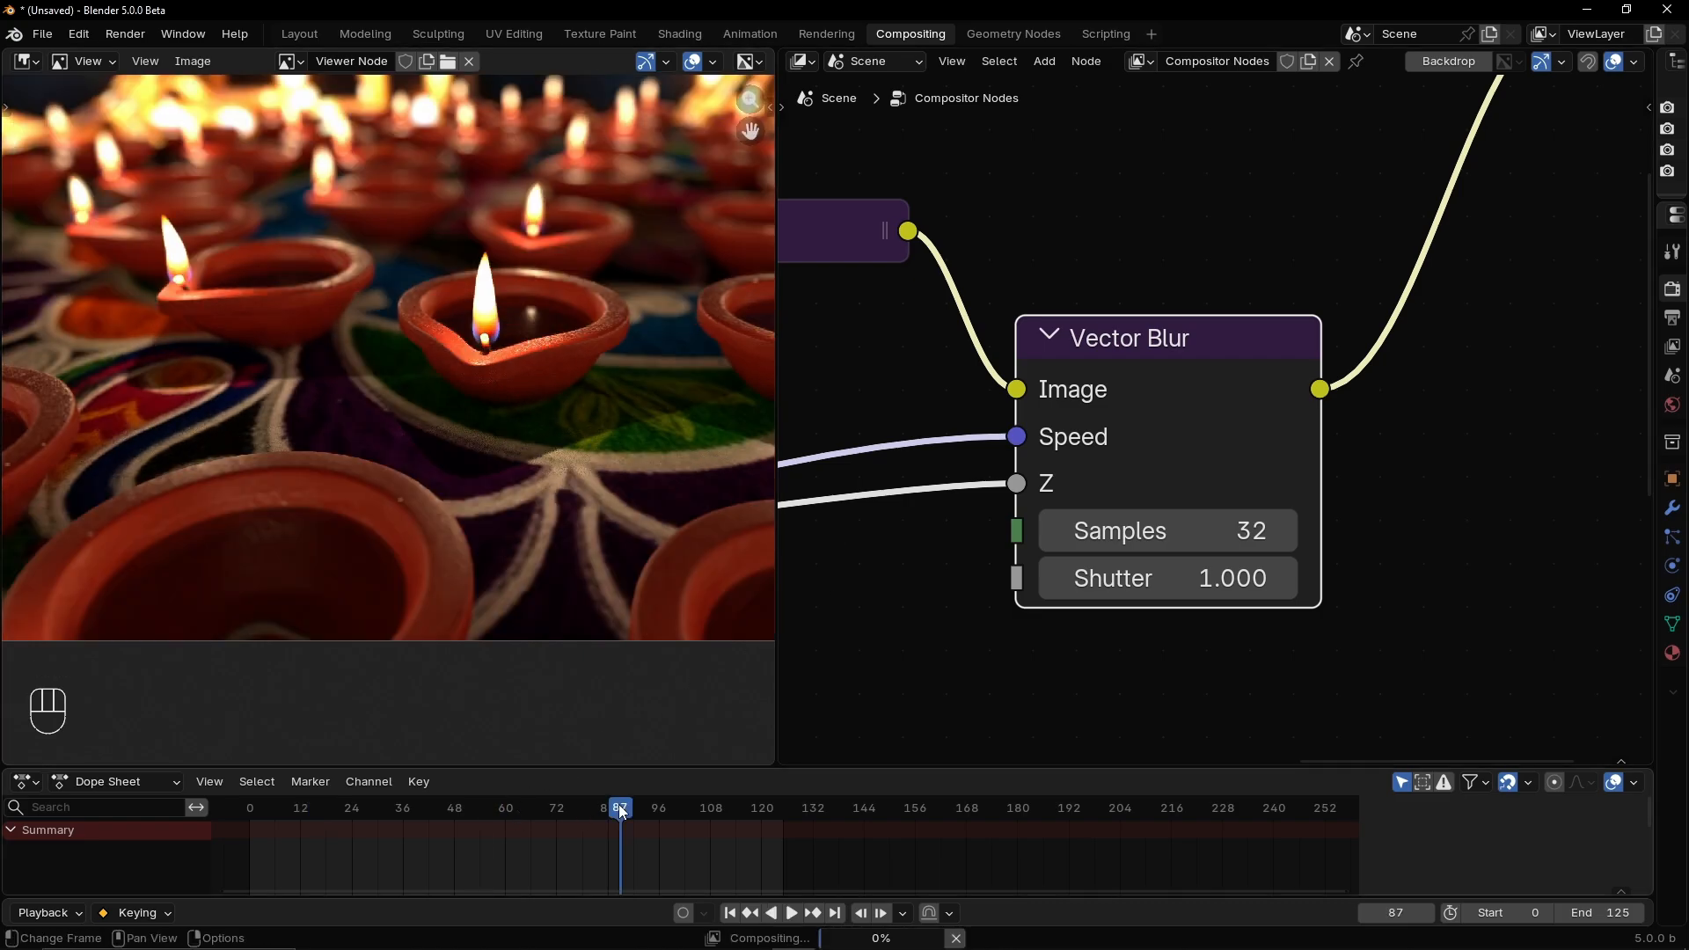
left_click(668, 814)
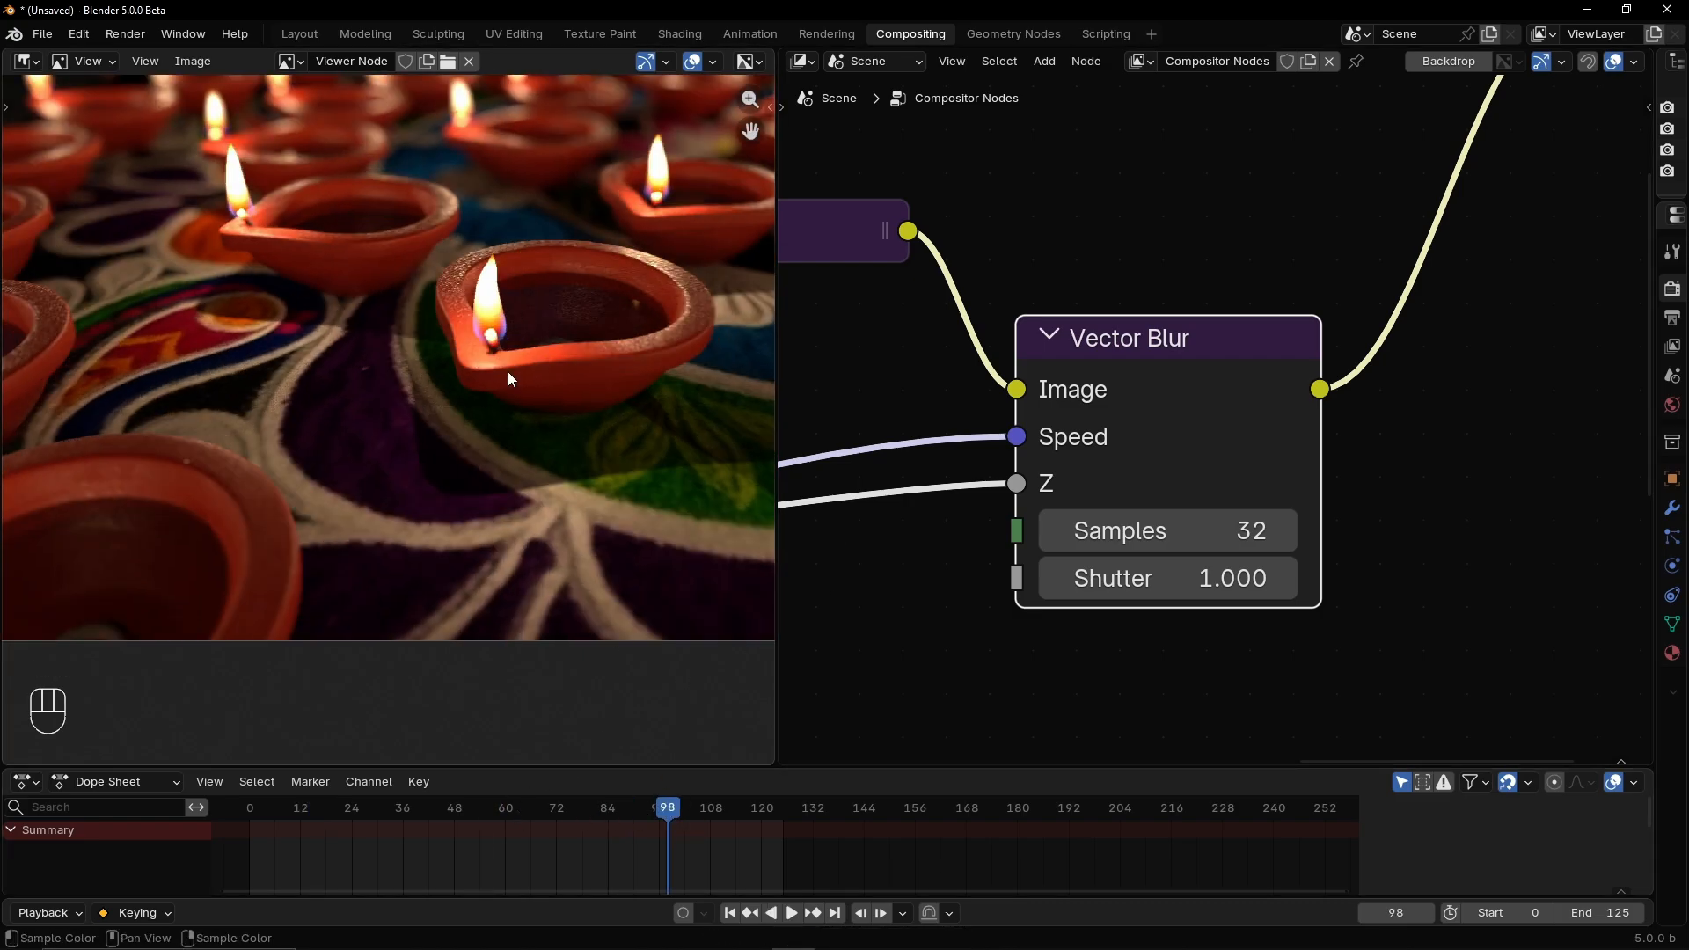
scroll(529, 366, "down", 2)
middle_click_drag(530, 366, 519, 427)
Collapse the Vector Blur node and move the Viewer node farther away to free space between them
left_click(1051, 340)
left_click_drag(1099, 349, 1056, 352)
scroll(1161, 449, "down", 4)
scroll(1195, 430, "down", 2)
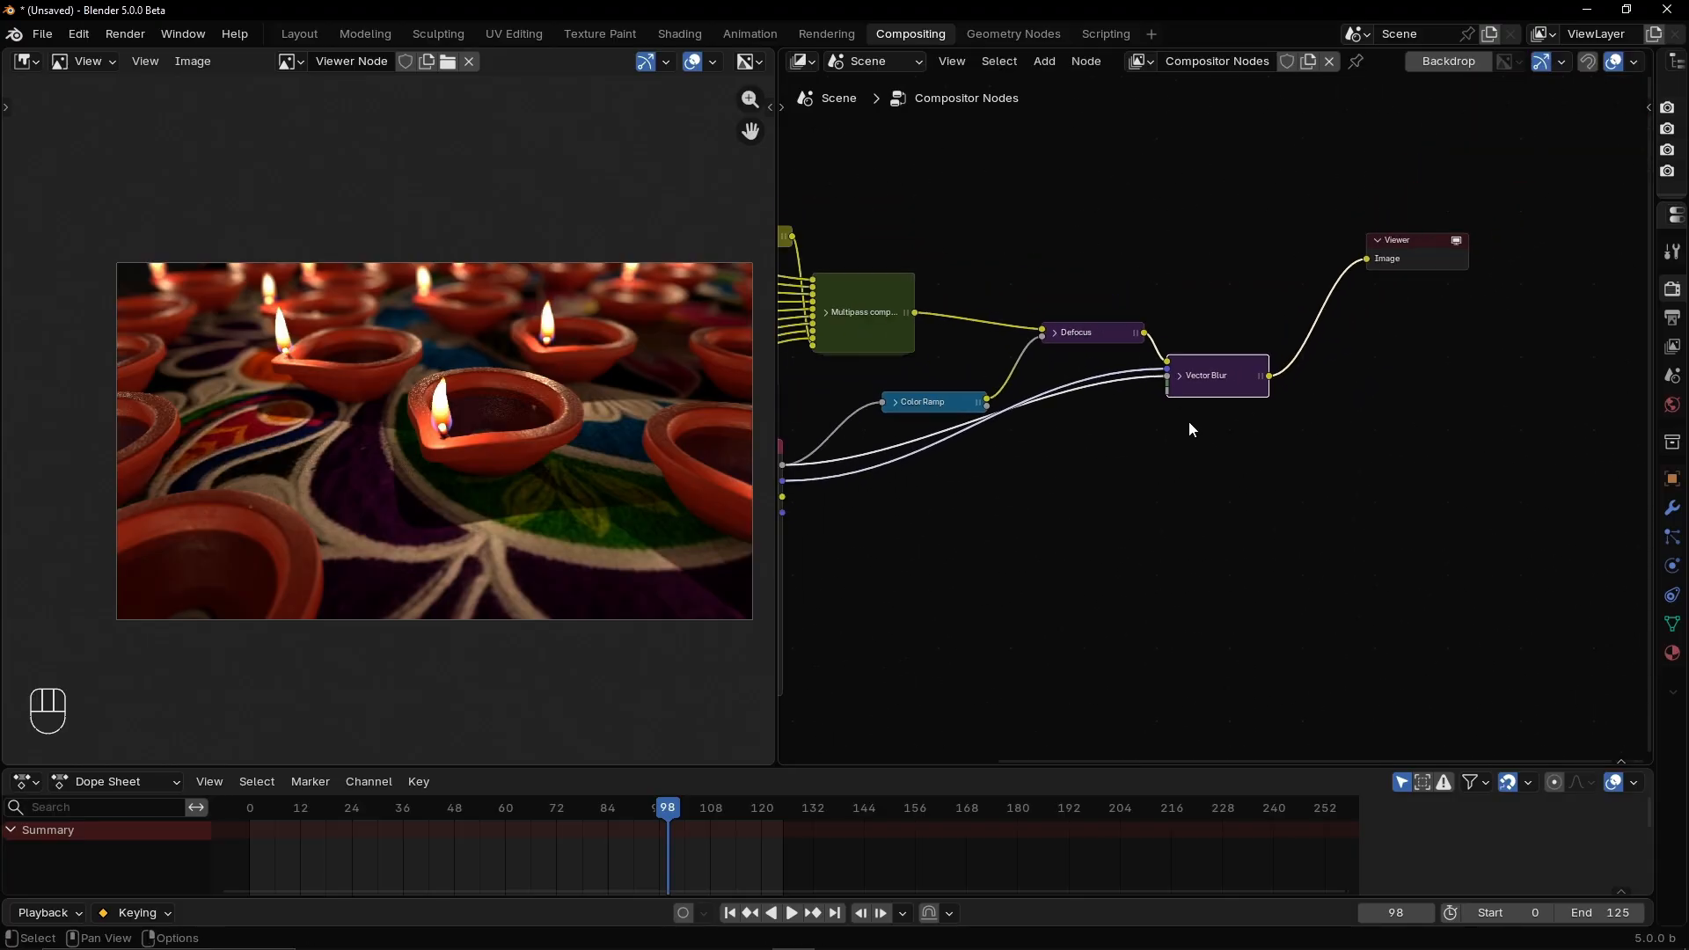
left_click_drag(1316, 286, 1508, 348)
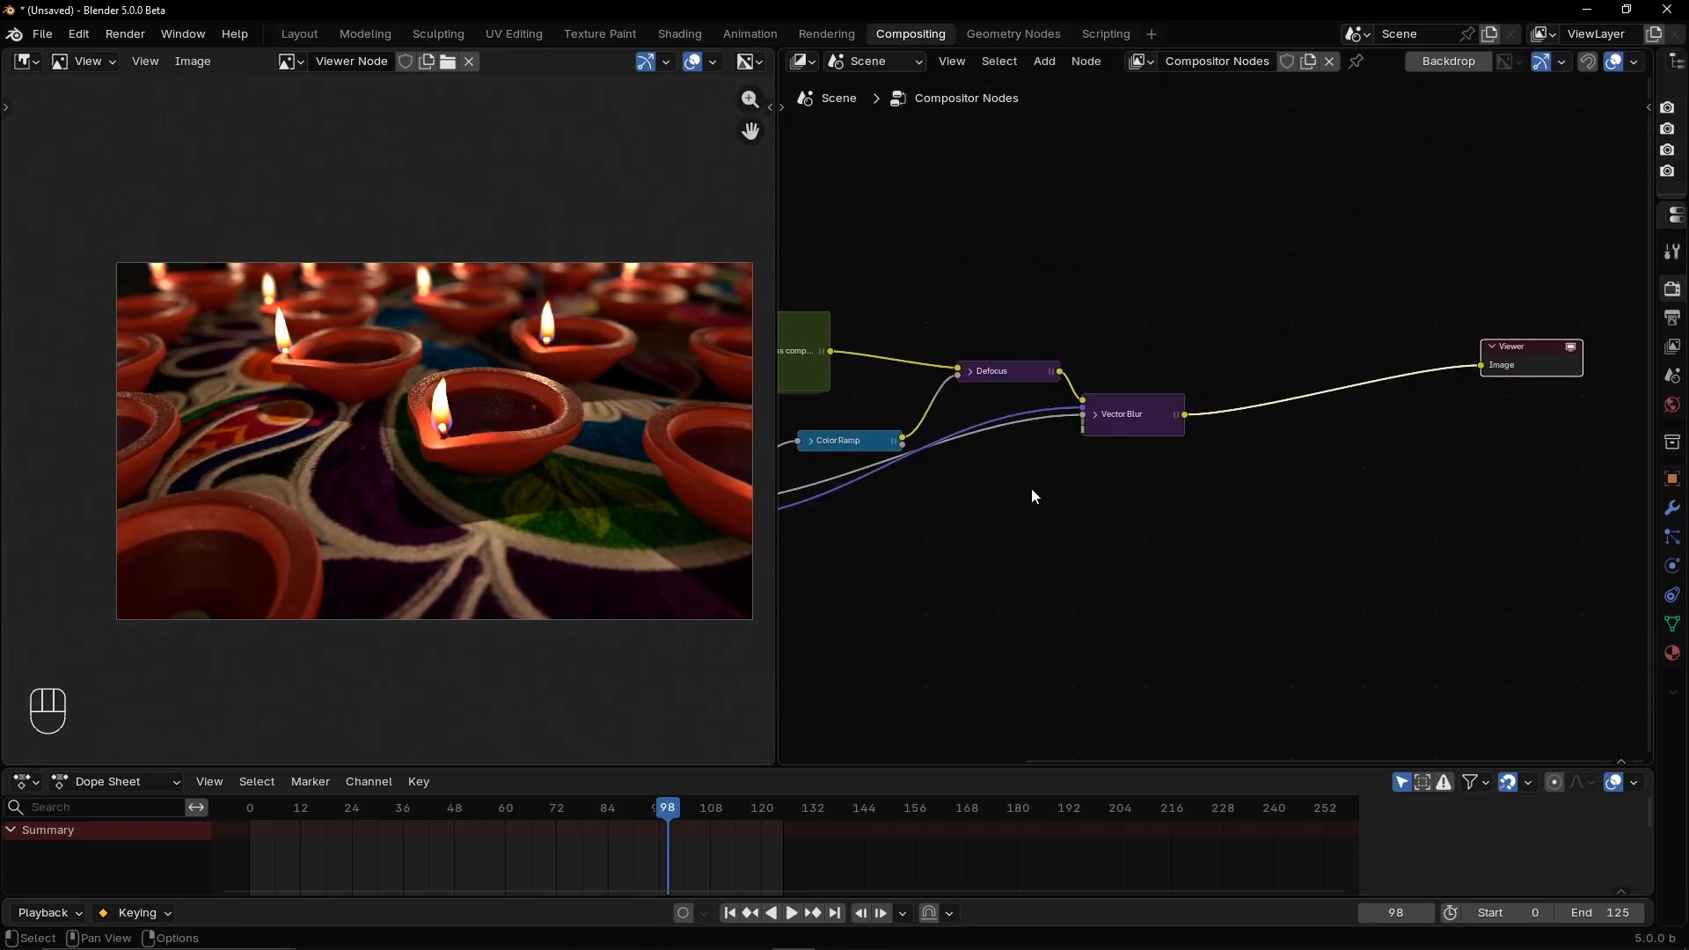
Preview the composite at frame 31 with the Defocus and Vector Blur nodes in view
scroll(1033, 494, "up", 2)
middle_click_drag(951, 508, 1131, 456)
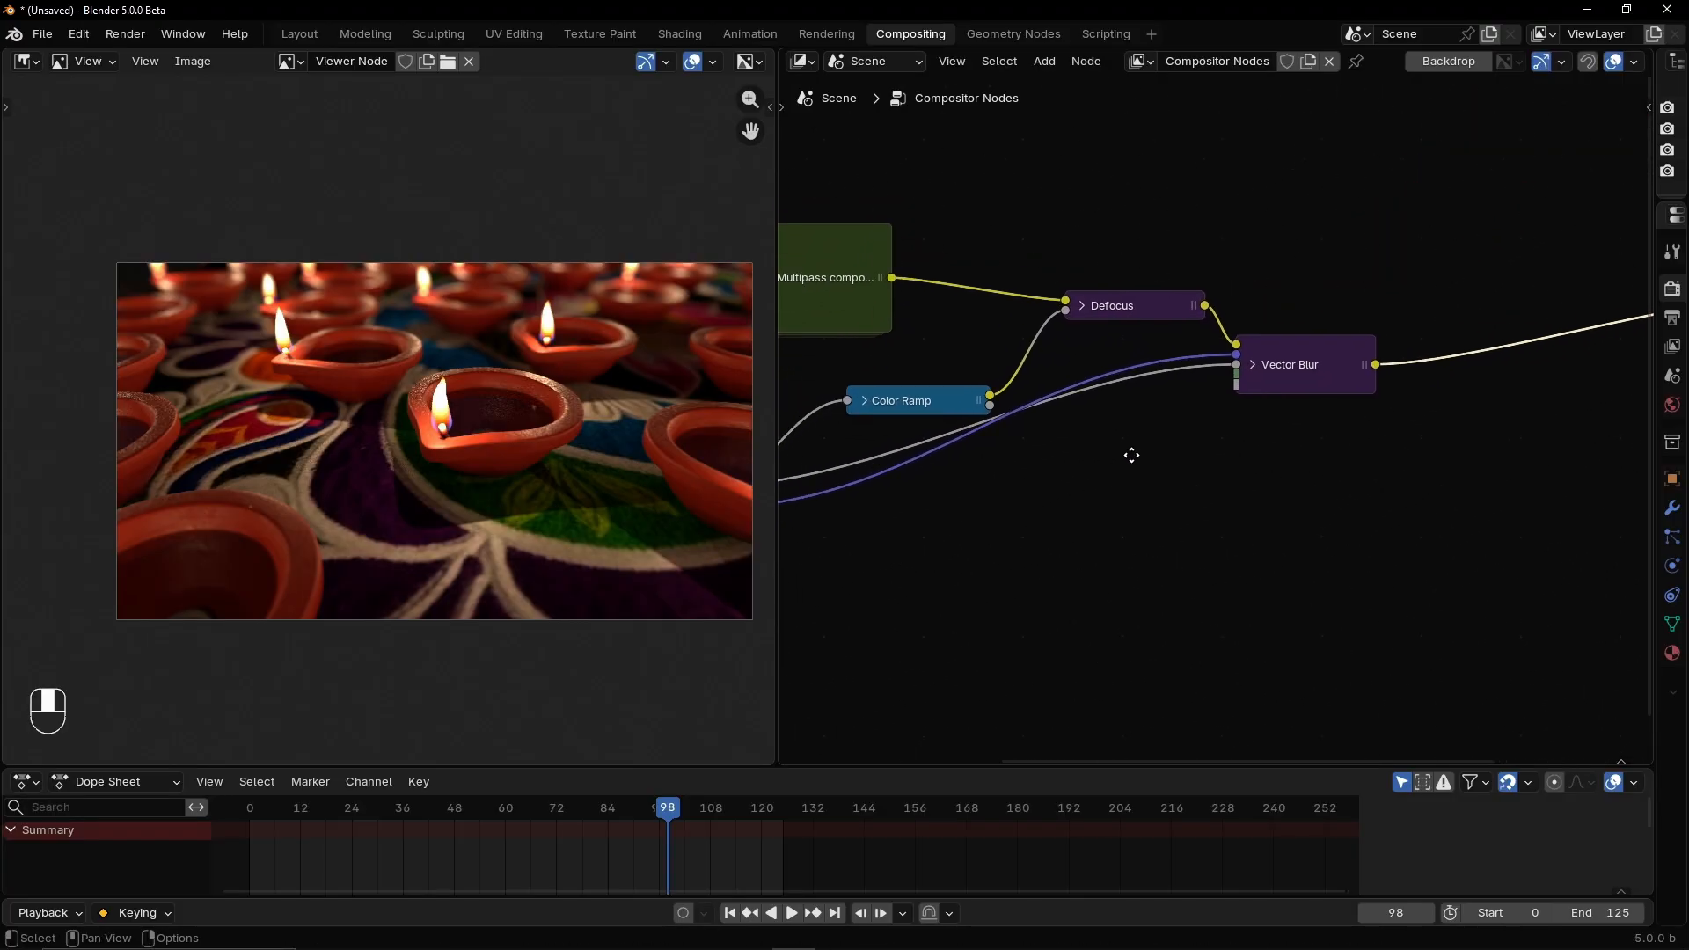
left_click(382, 810)
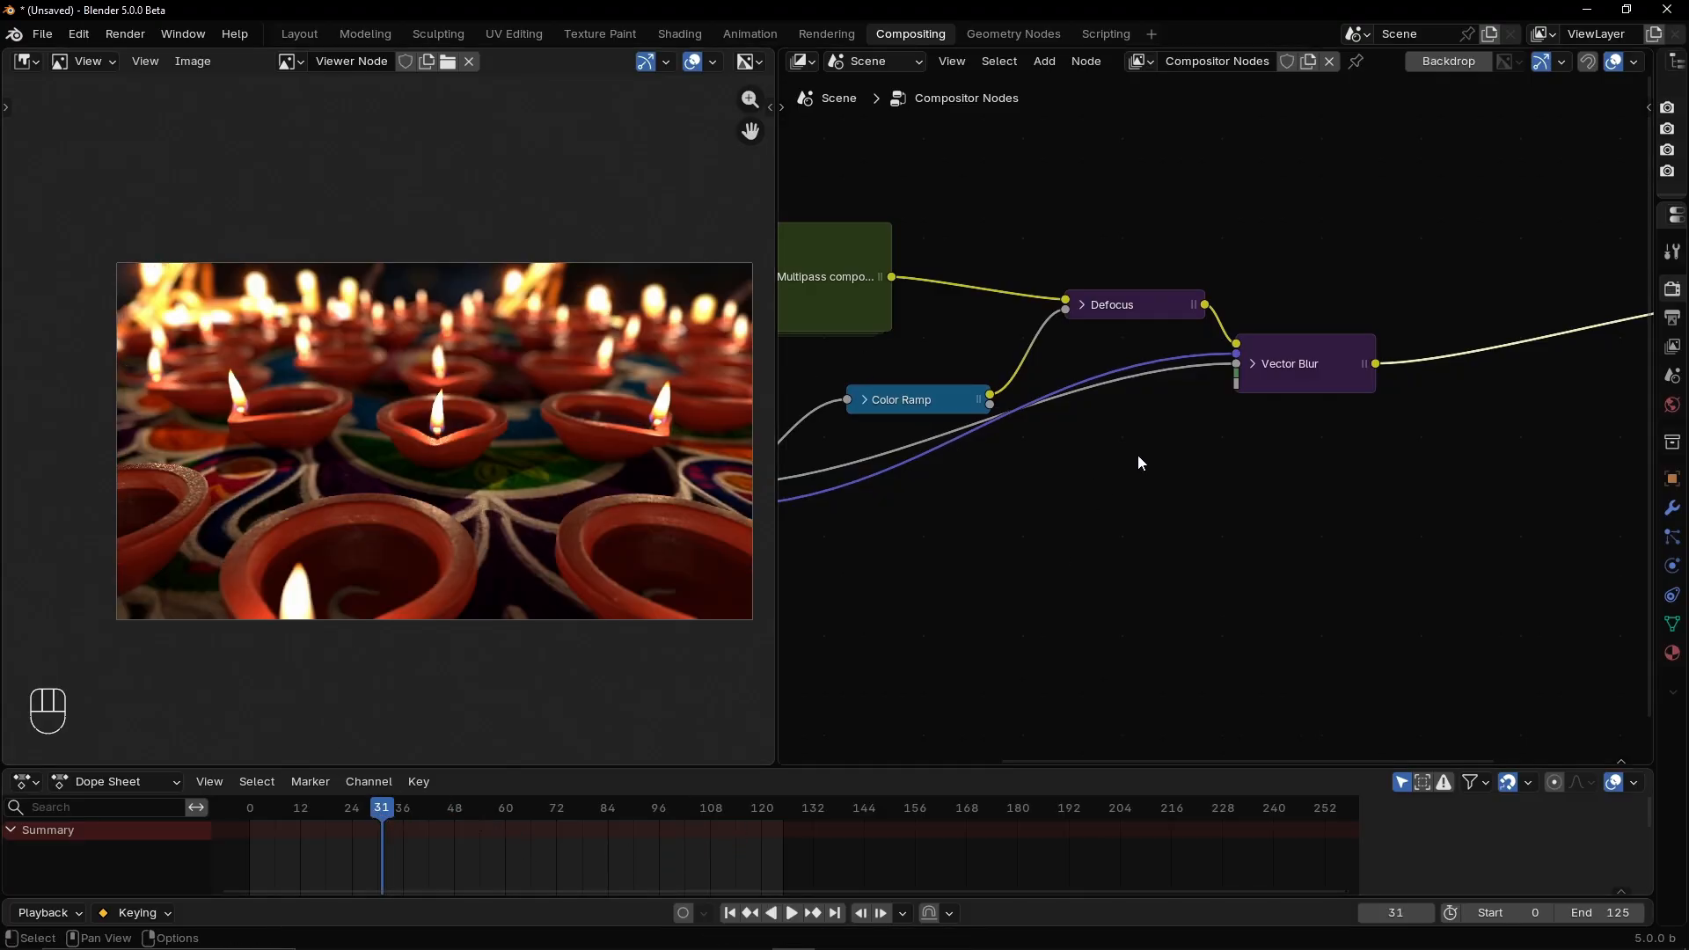
mouse_move(1139, 457)
middle_mouse_down()
mouse_move(1105, 449)
mouse_move(1132, 454)
middle_mouse_up()
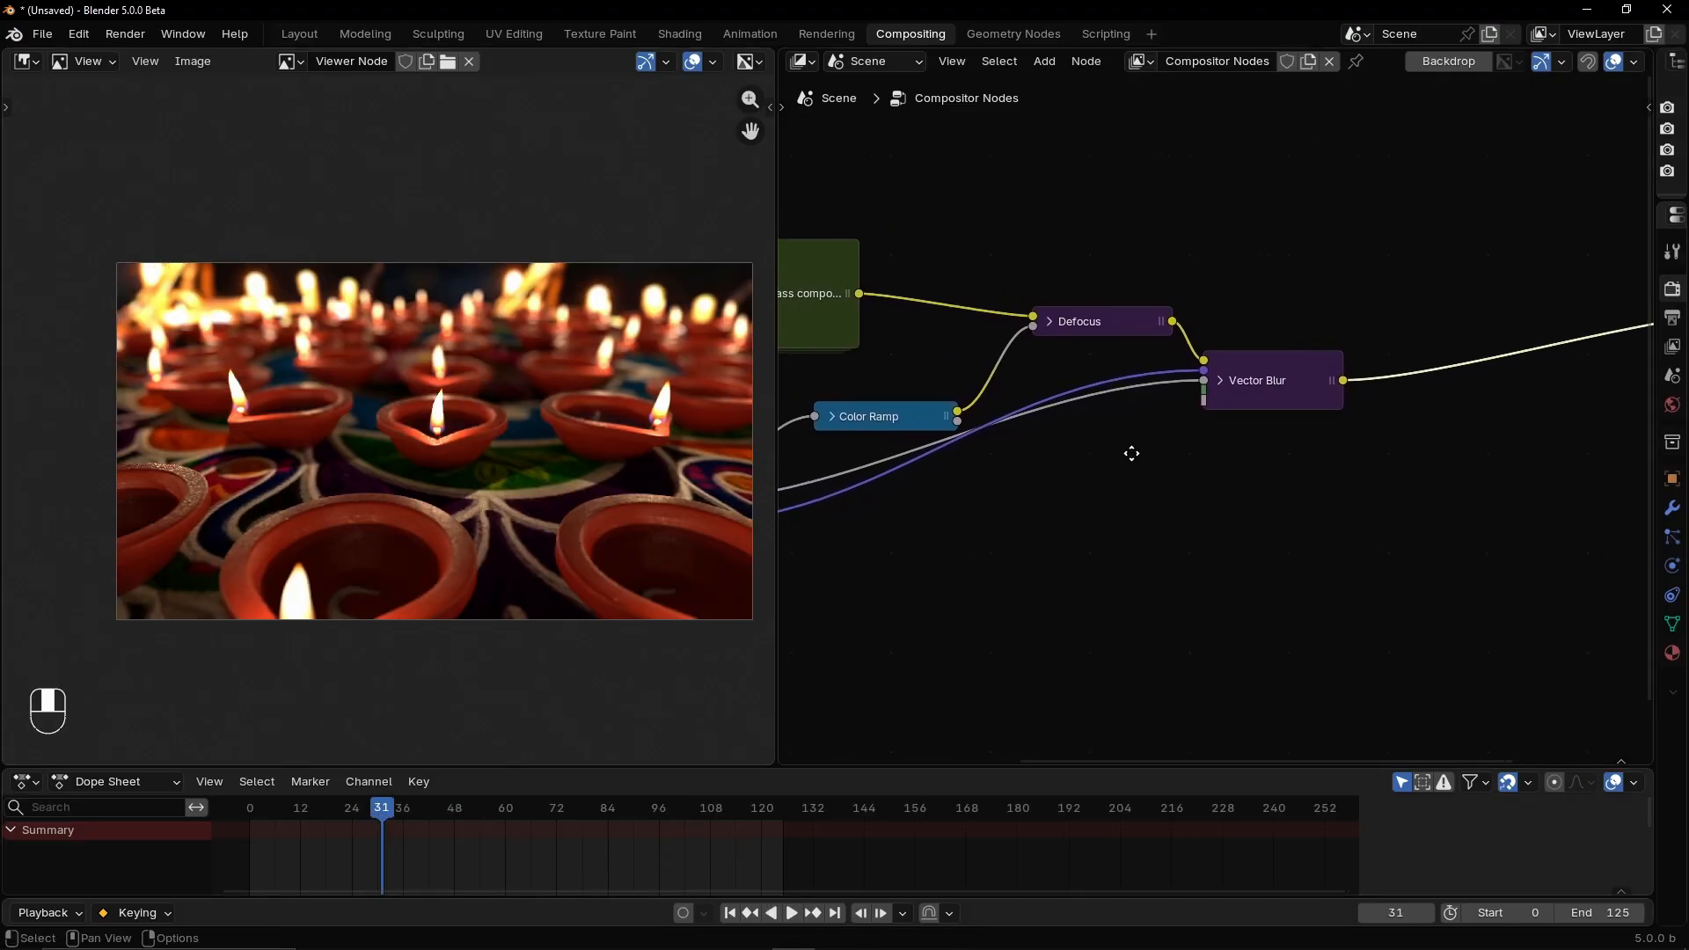
Insert a Glare node on the link between the Vector Blur and Viewer nodes
key("shift+a")
type("g")
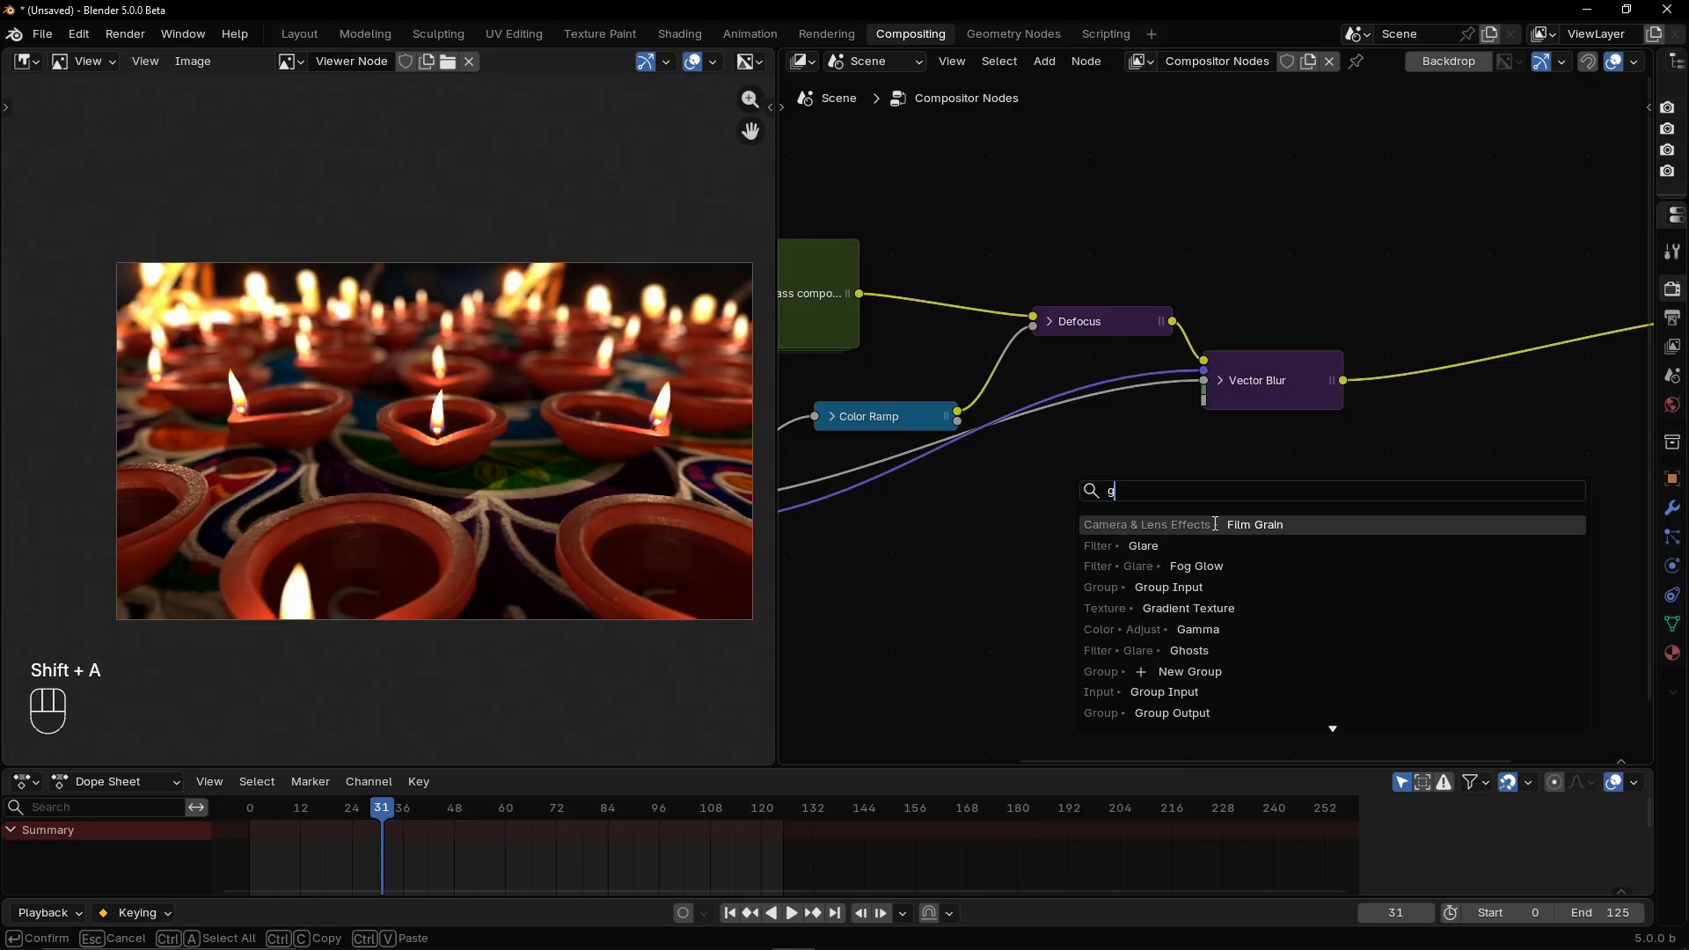
left_click(1170, 545)
left_click(1223, 485)
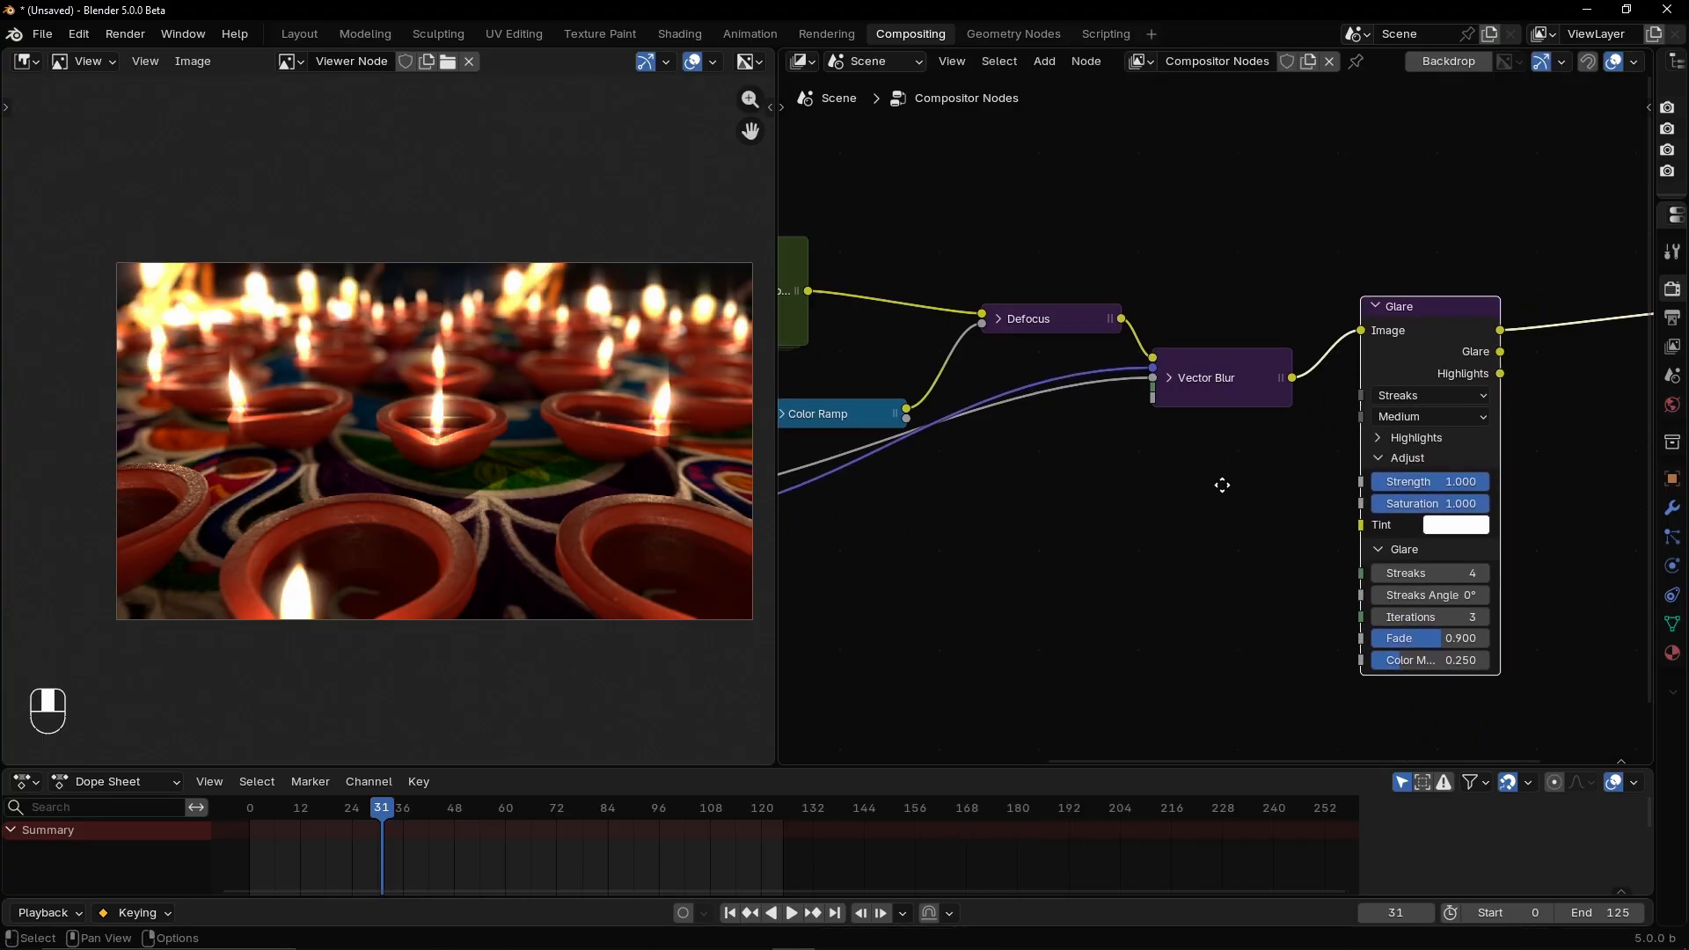
Try the Fog Glow type on the Glare node and settle on Bloom
middle_click_drag(1222, 485, 988, 477)
left_click(1189, 388)
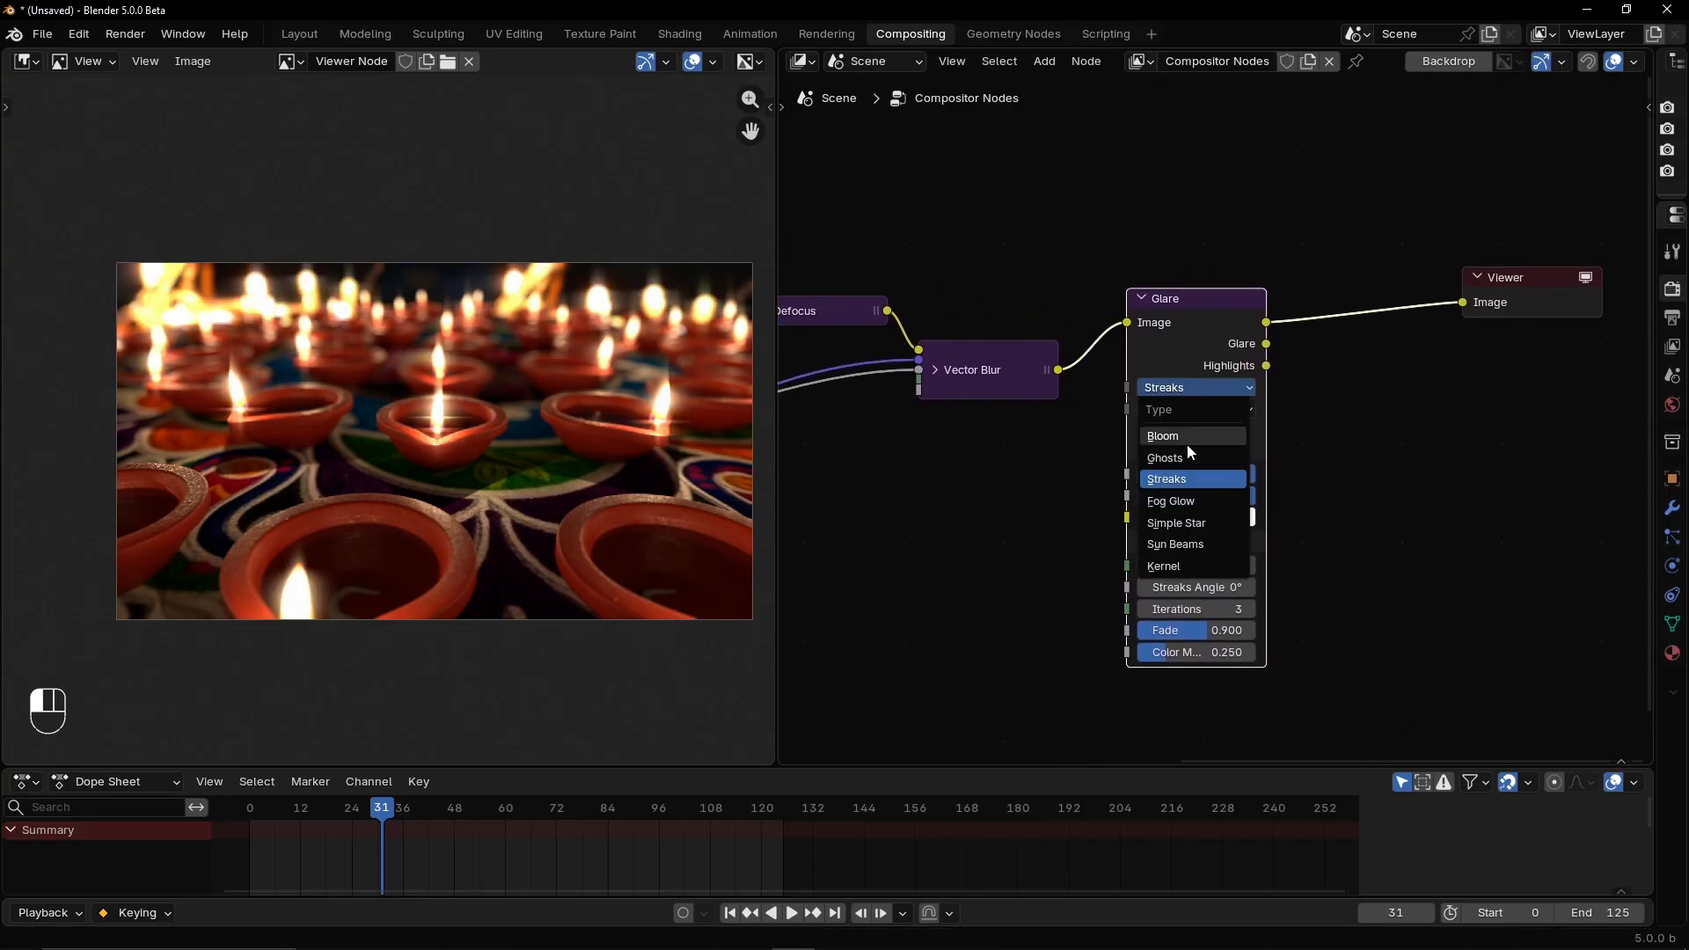
left_click(1178, 501)
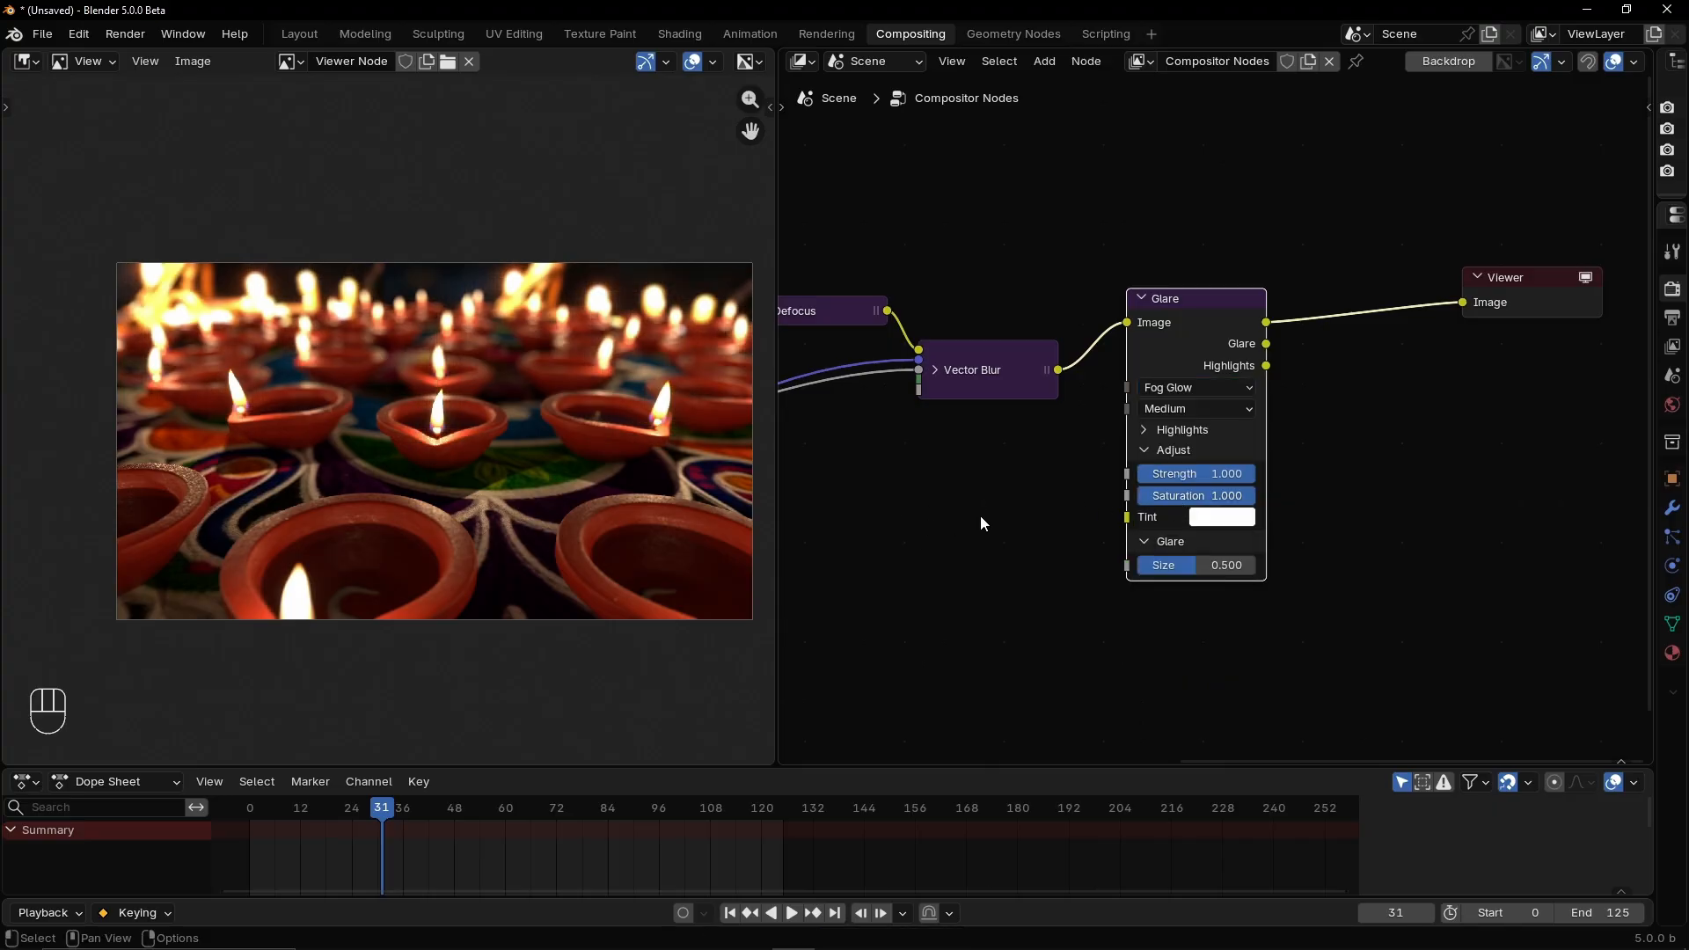
scroll(983, 524, "up", 4)
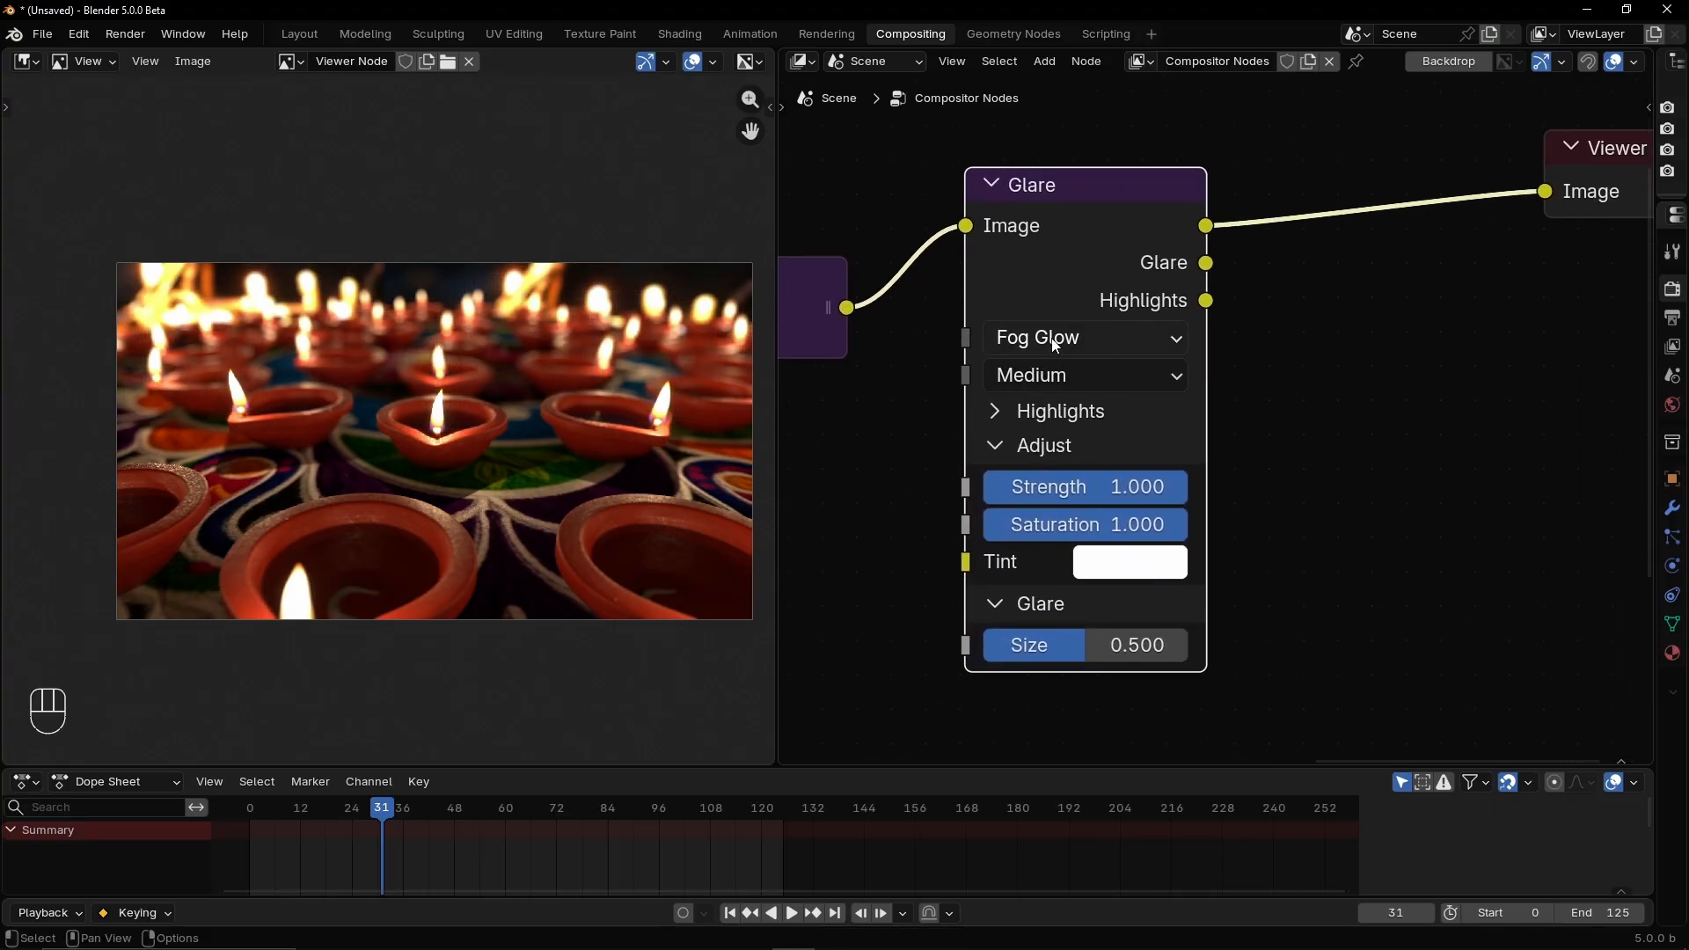
left_click(1057, 345)
left_click(1033, 426)
left_click(1063, 340)
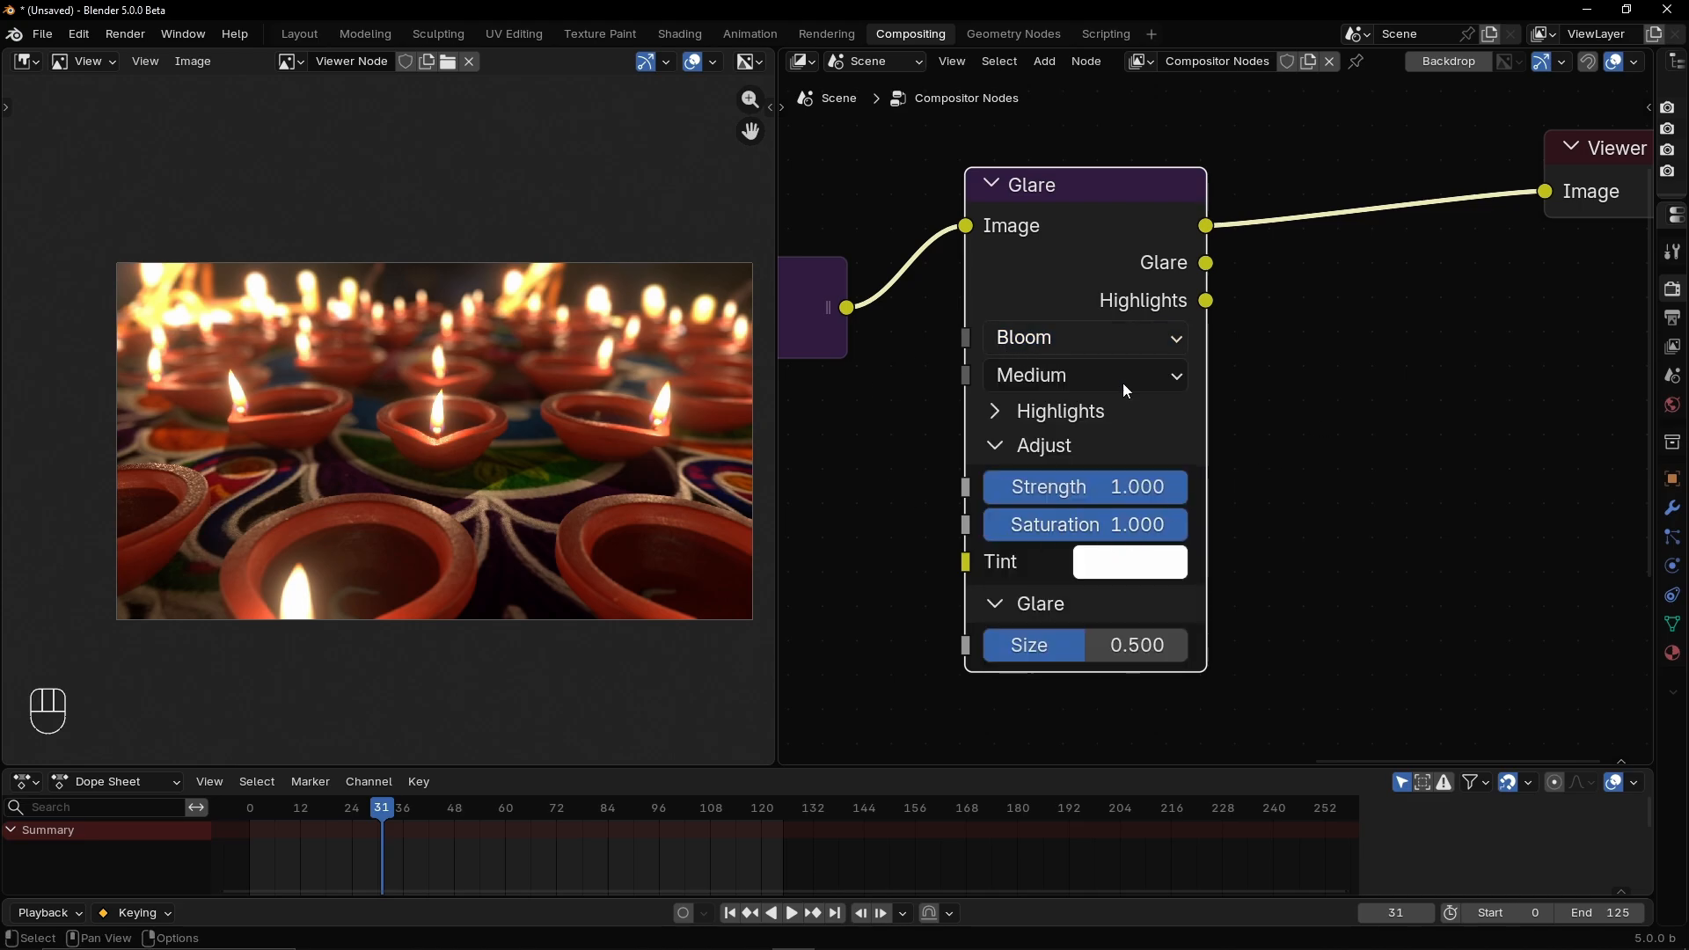
Set the Bloom glare's Size to 0.255 and give it an orange tint
left_click_drag(1063, 645, 1014, 645)
left_click(1119, 562)
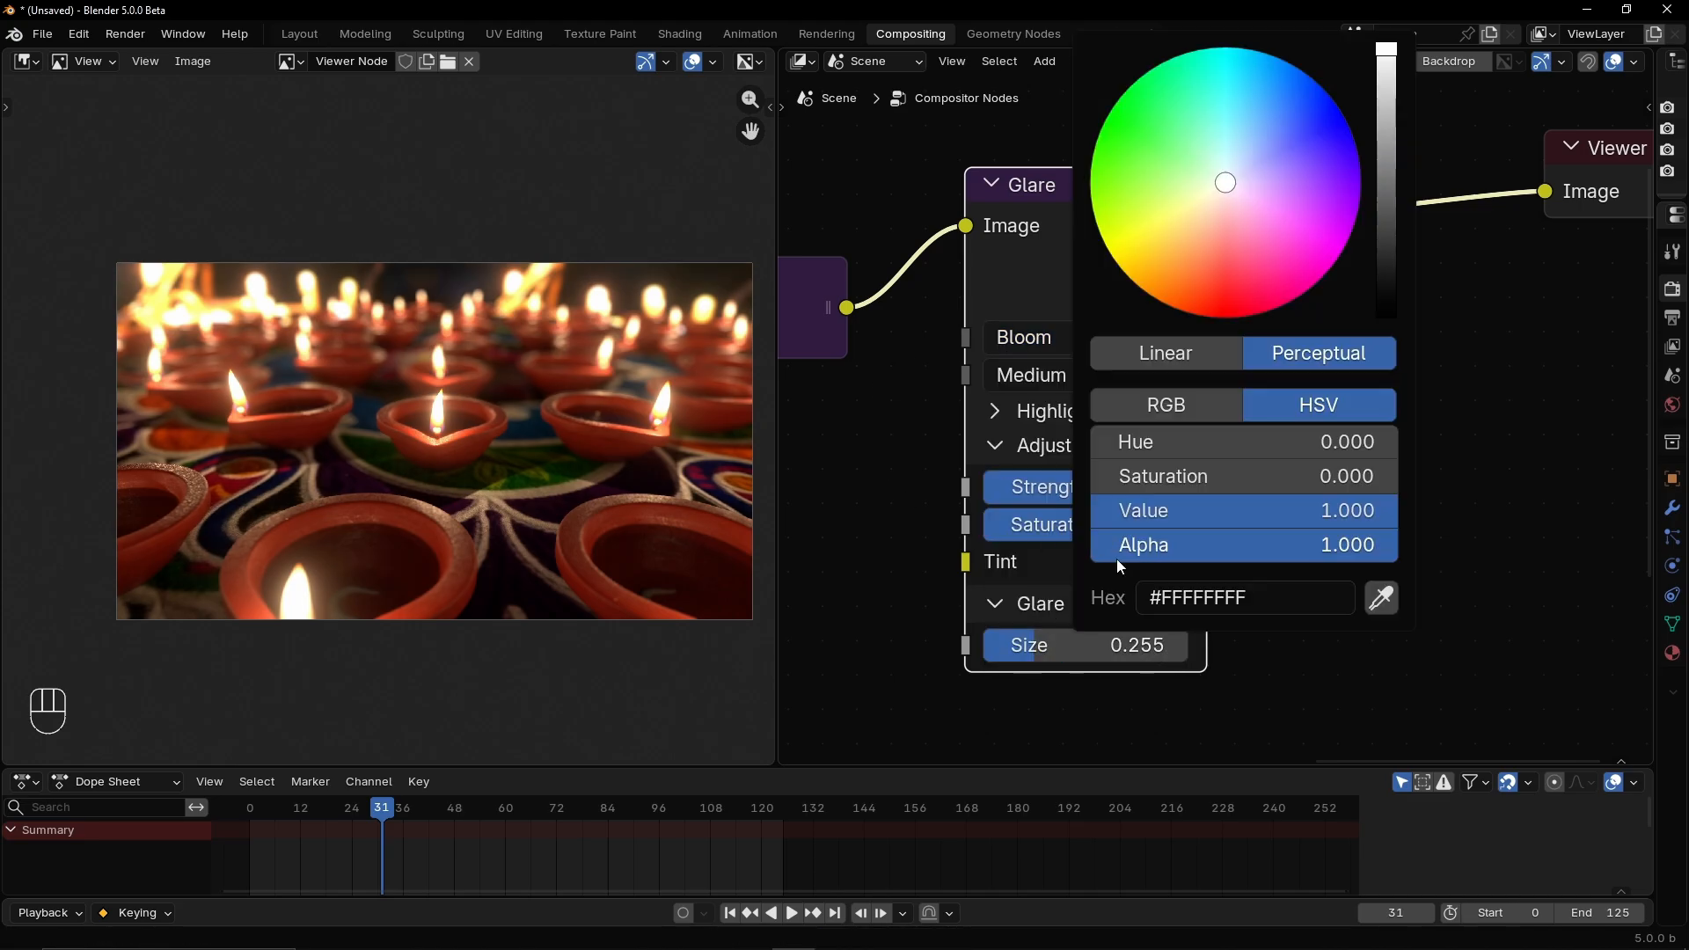
left_click_drag(1202, 267, 1199, 274)
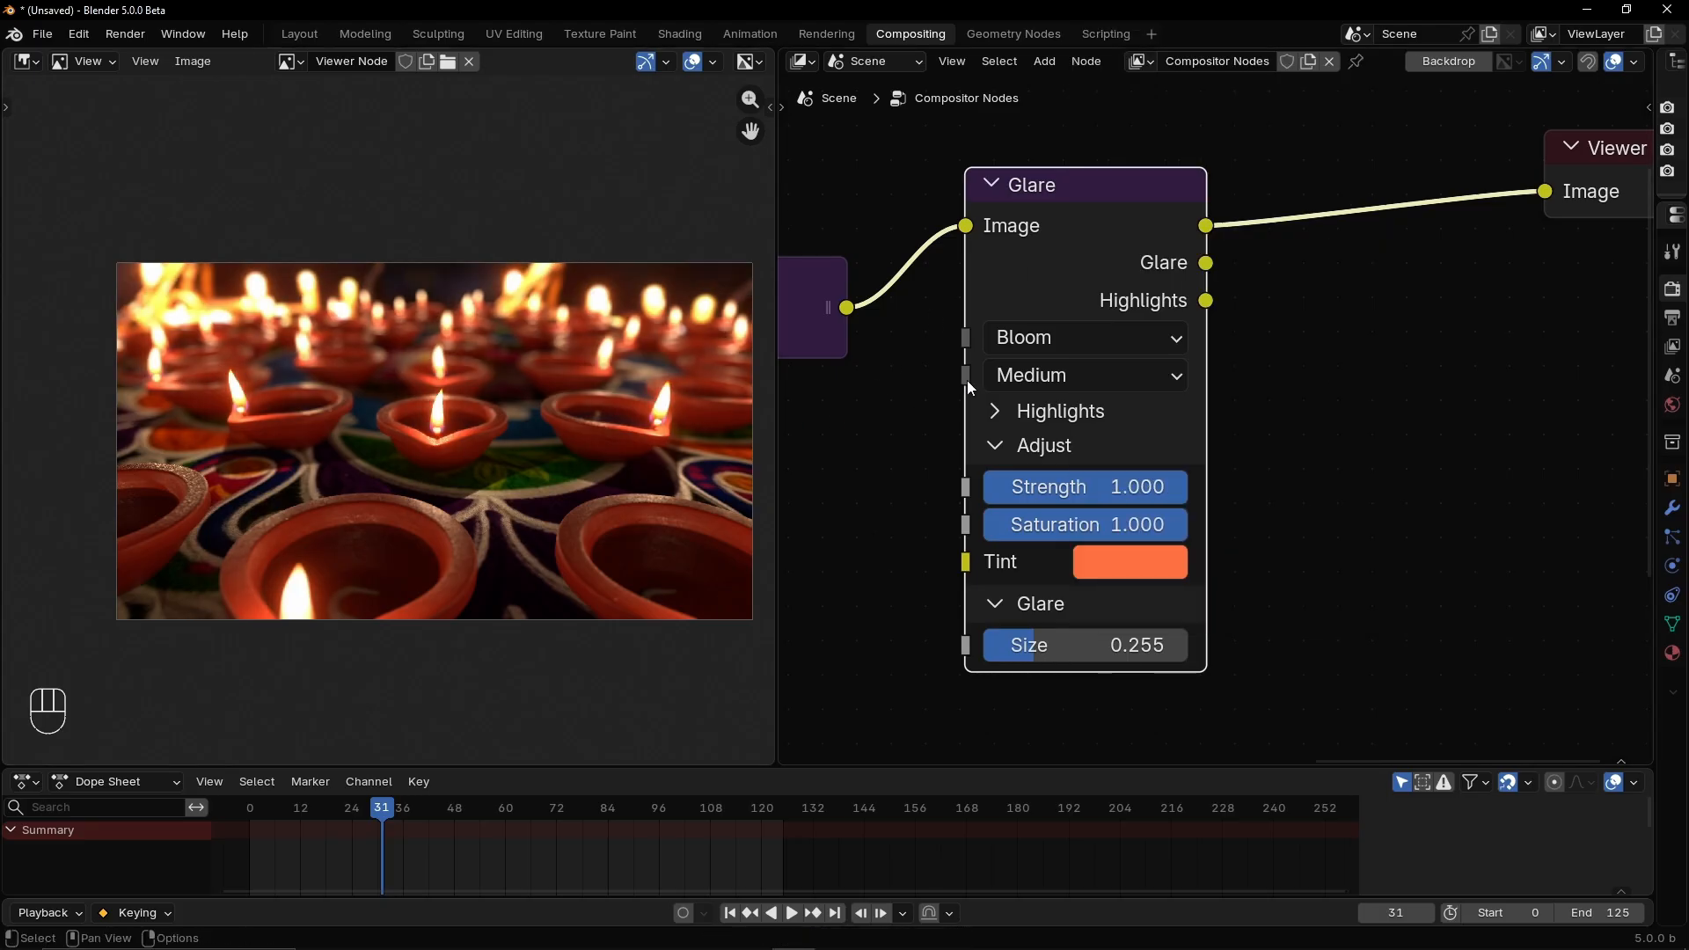
Preview the Glare node's separate Glare output in the Viewer and reconnect its Image output
left_click_drag(1079, 216, 1100, 230)
left_click_drag(1229, 278, 1546, 191)
left_click_drag(1228, 242, 1546, 191)
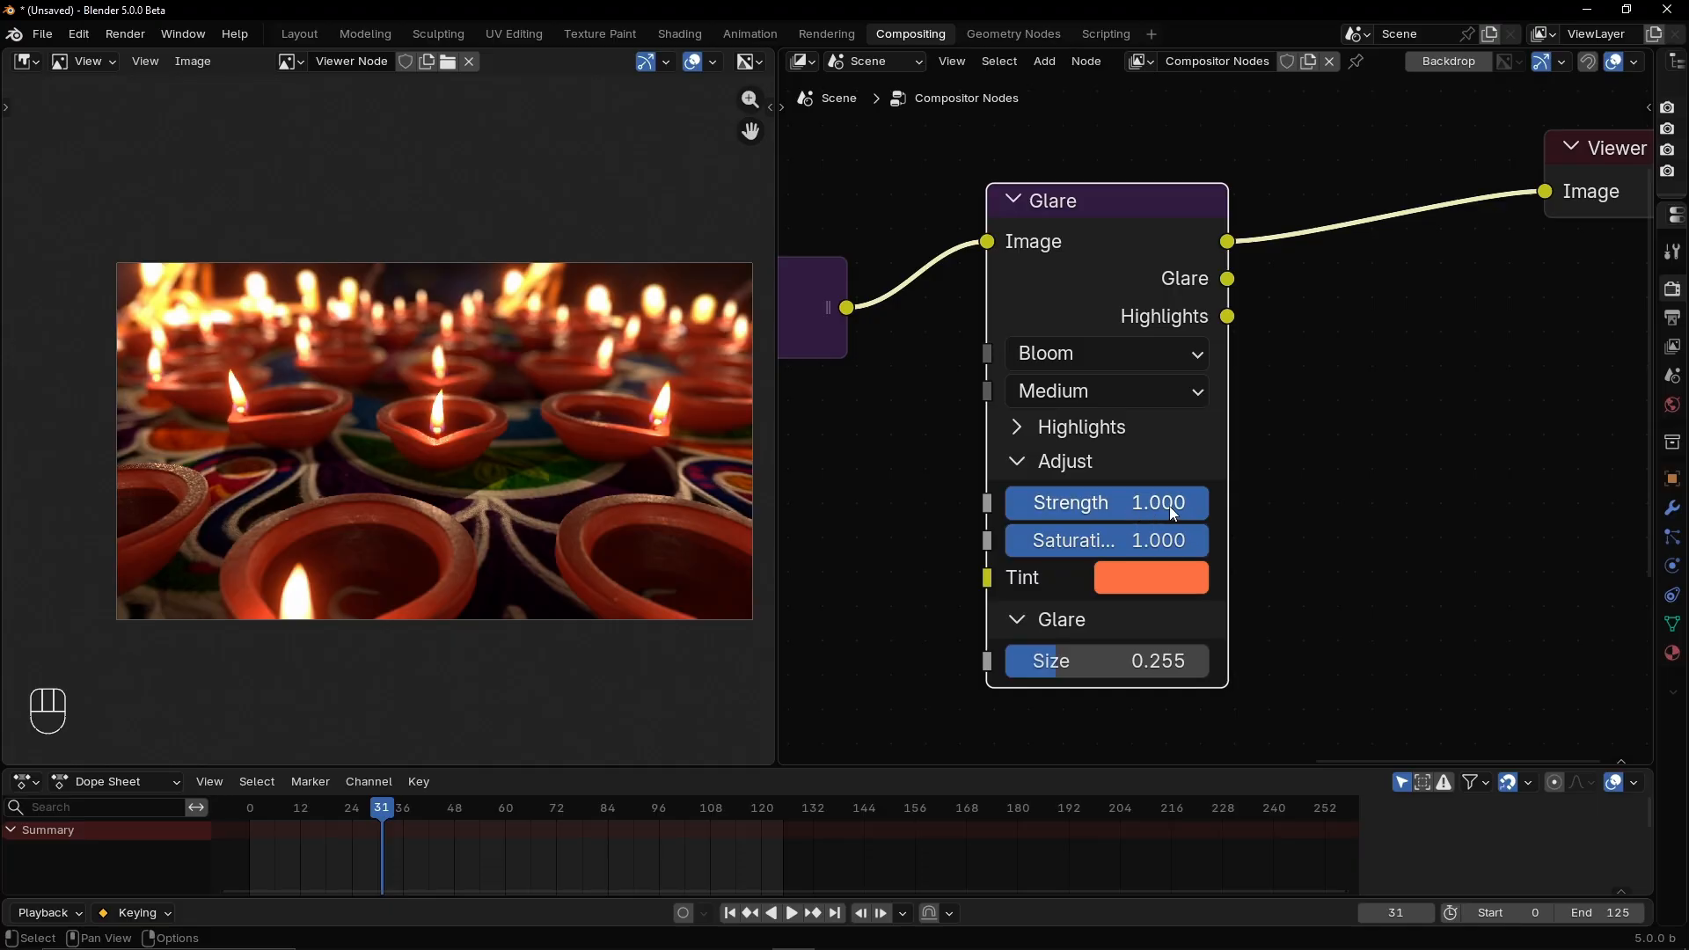
Set the Glare's Strength to 0.853 and soften its orange tint by lowering the color's saturation
mouse_move(1169, 505)
left_mouse_down()
mouse_move(1070, 505)
mouse_move(1139, 505)
left_mouse_up()
left_click(1164, 575)
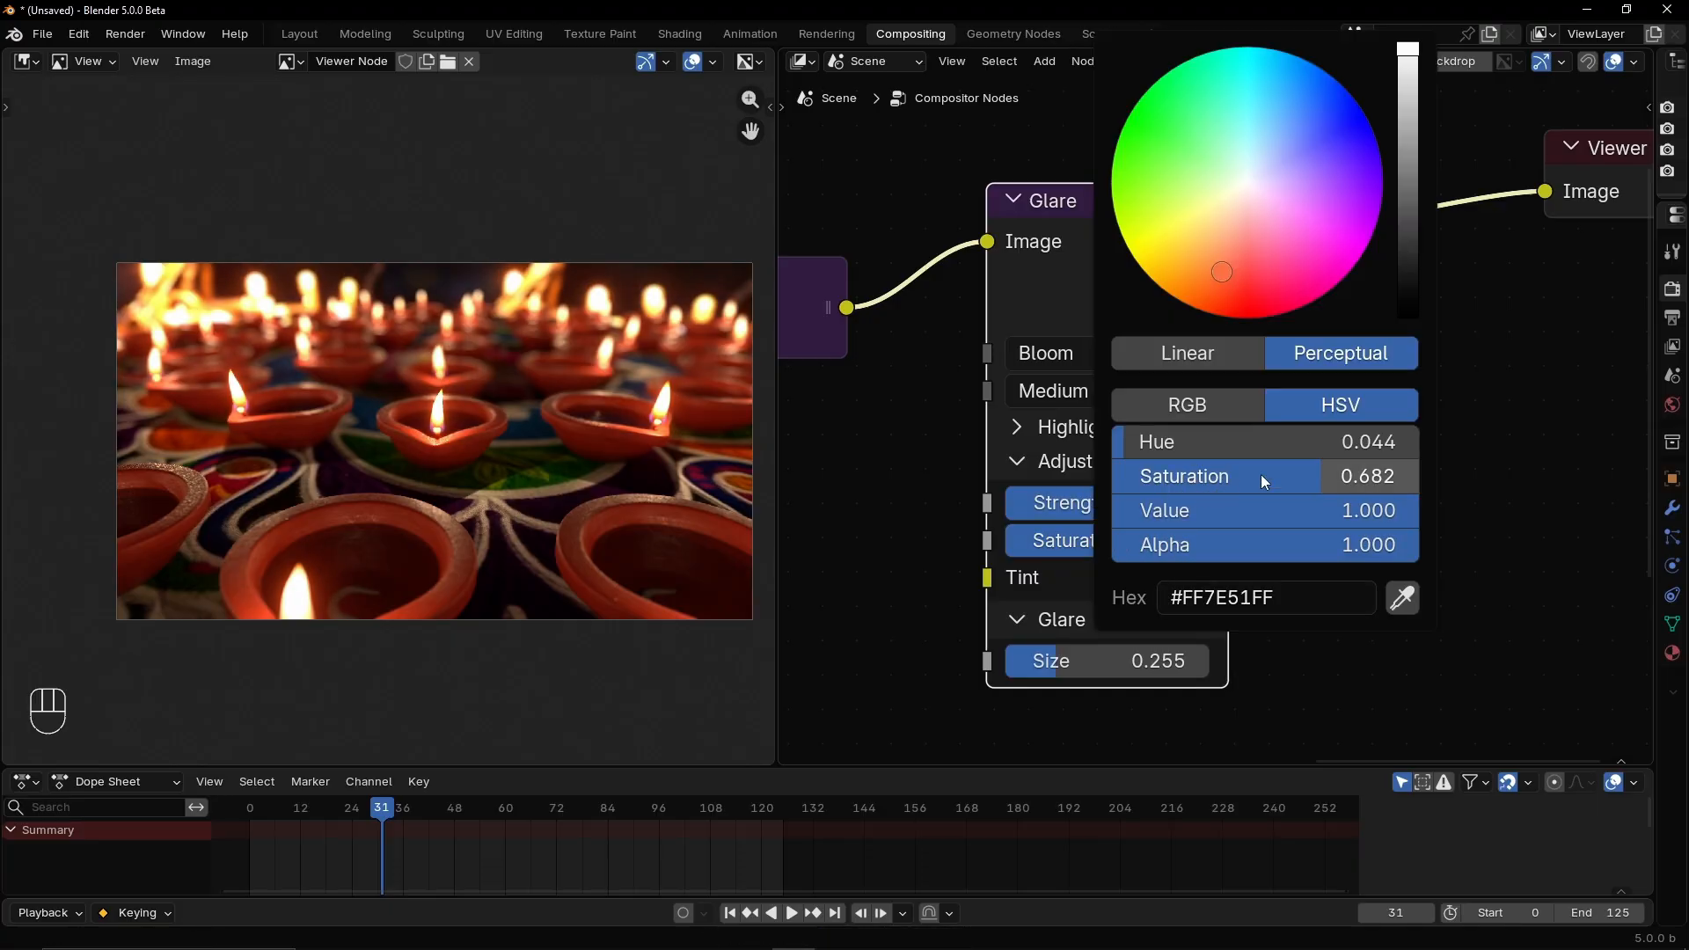
left_click_drag(1260, 476, 1217, 476)
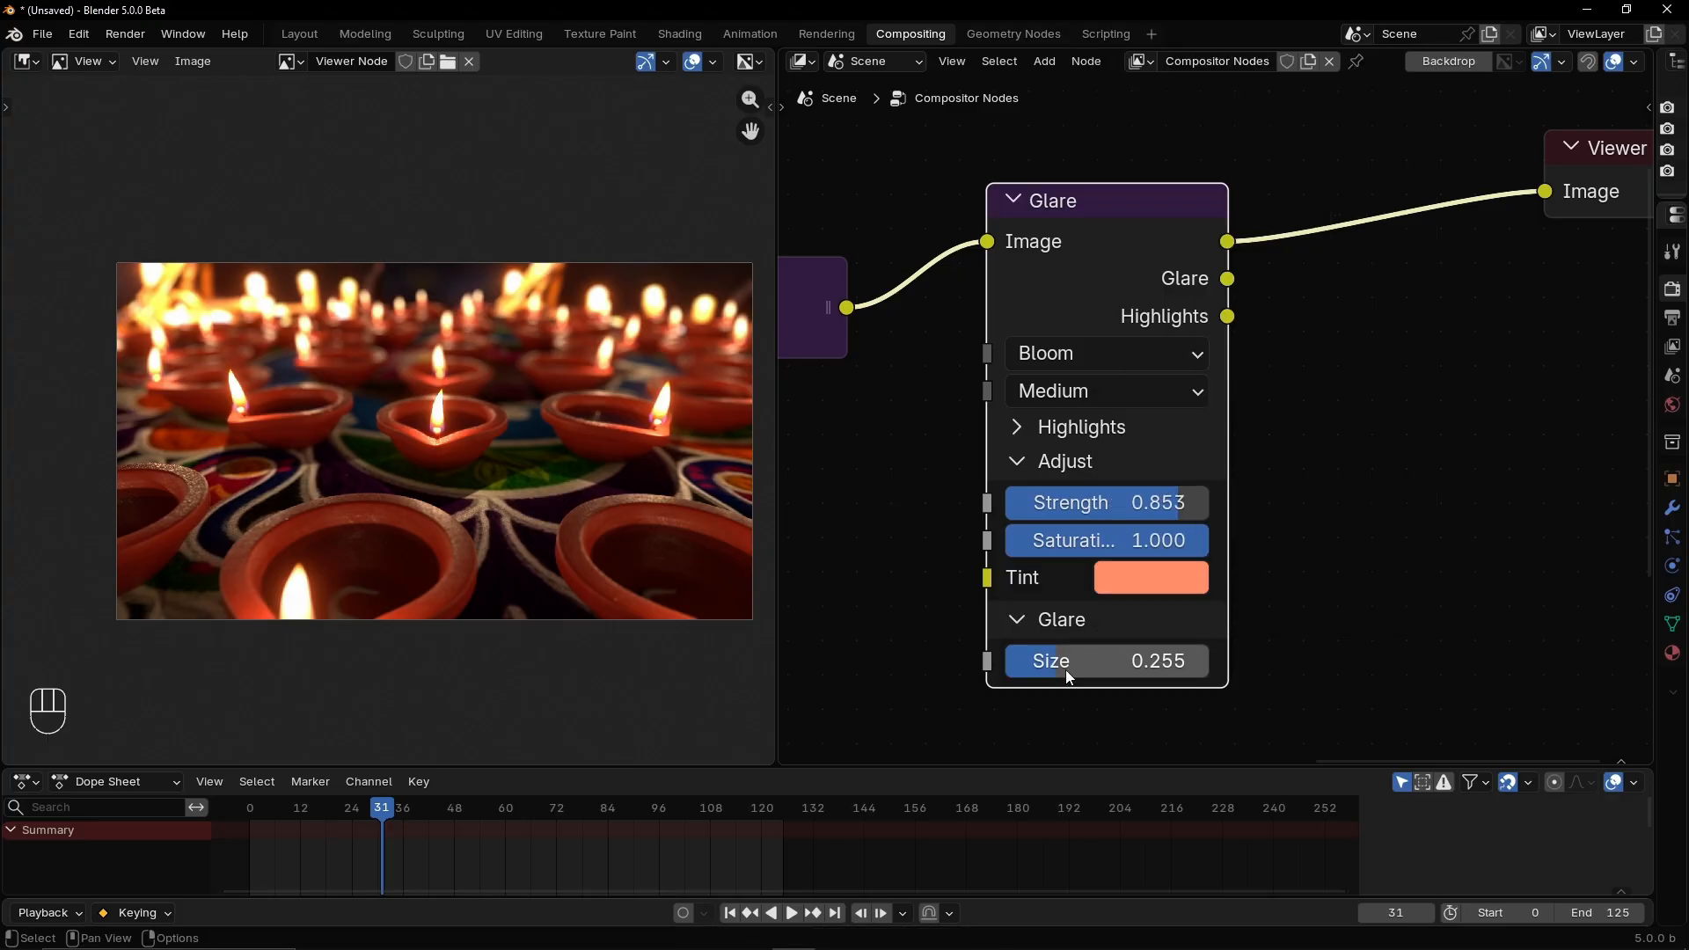
mouse_move(1066, 671)
left_mouse_down()
mouse_move(1090, 671)
mouse_move(1071, 672)
left_mouse_up()
Compact the Glare node by hiding its unused sockets, leaving room before the Viewer node
left_click(1014, 200)
left_click_drag(1095, 202, 1065, 346)
left_click(990, 344)
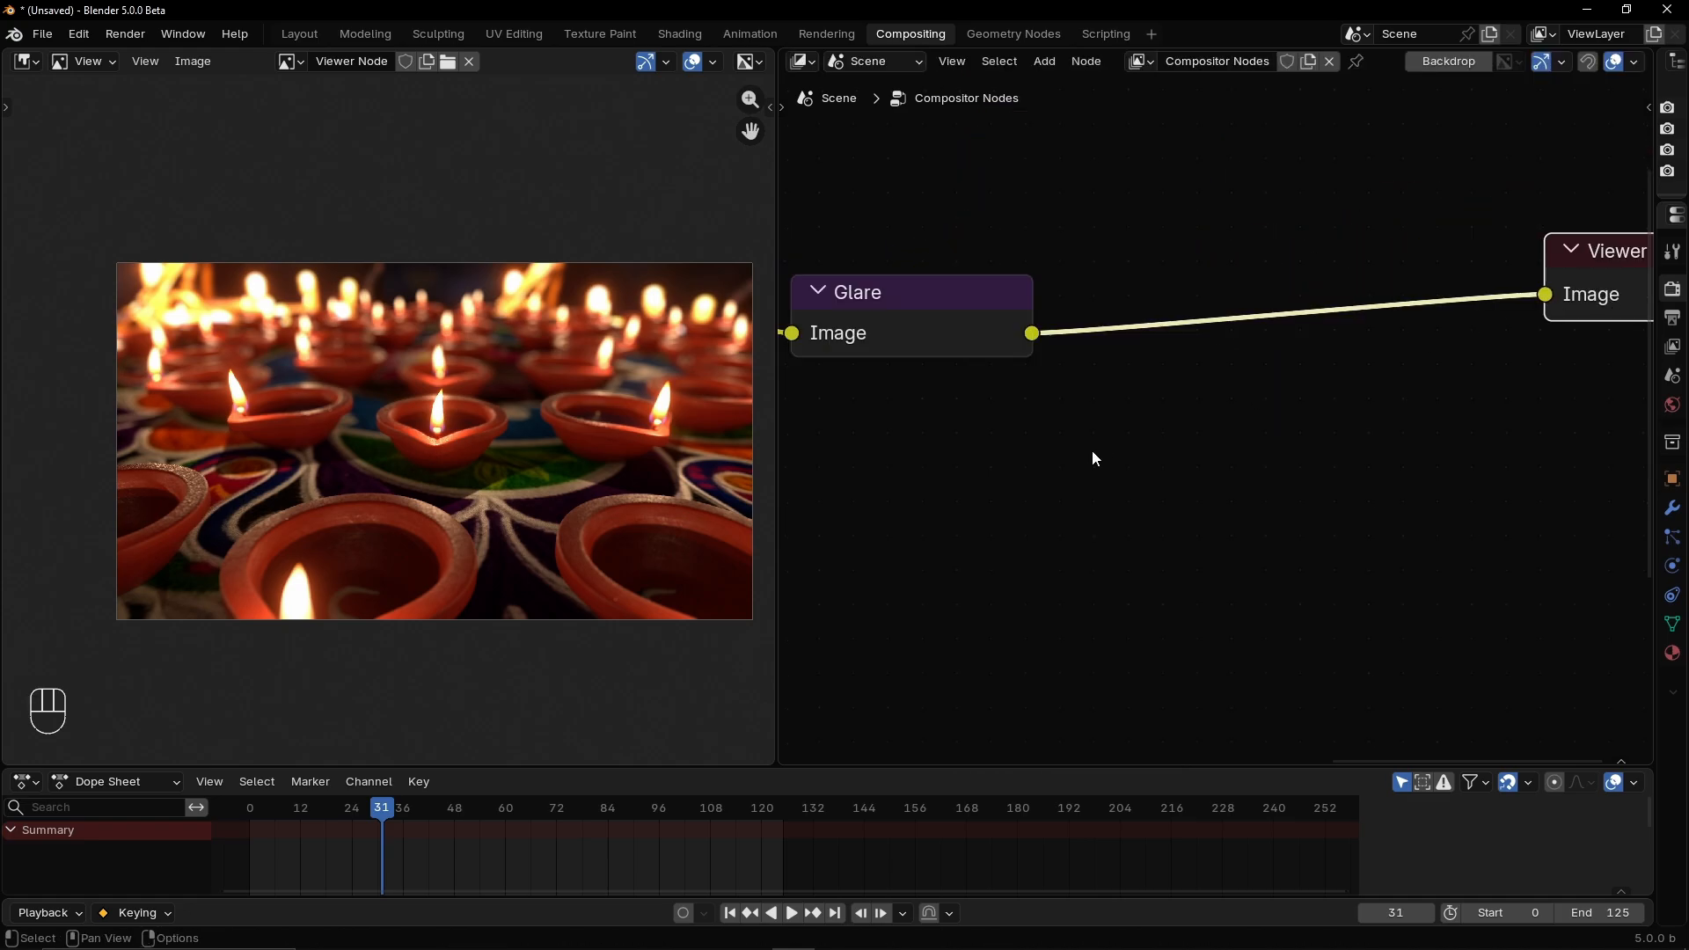
left_click(1091, 452)
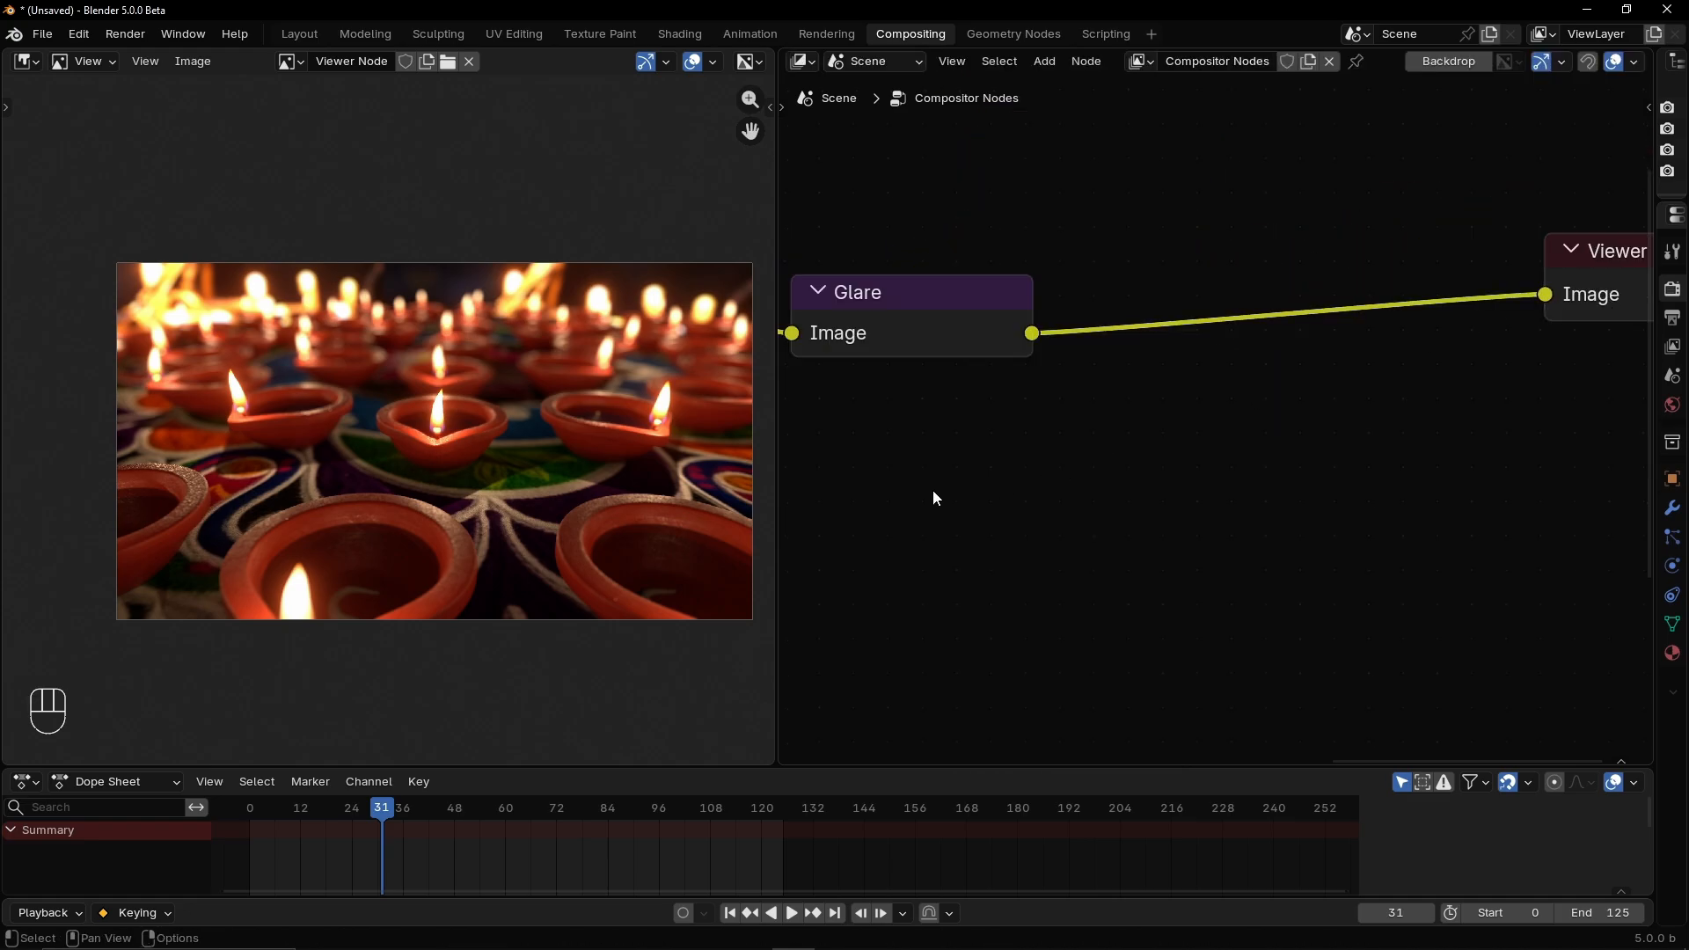
Insert a Lens Distortion node between the Glare and Viewer nodes
key("shift+a")
type("l")
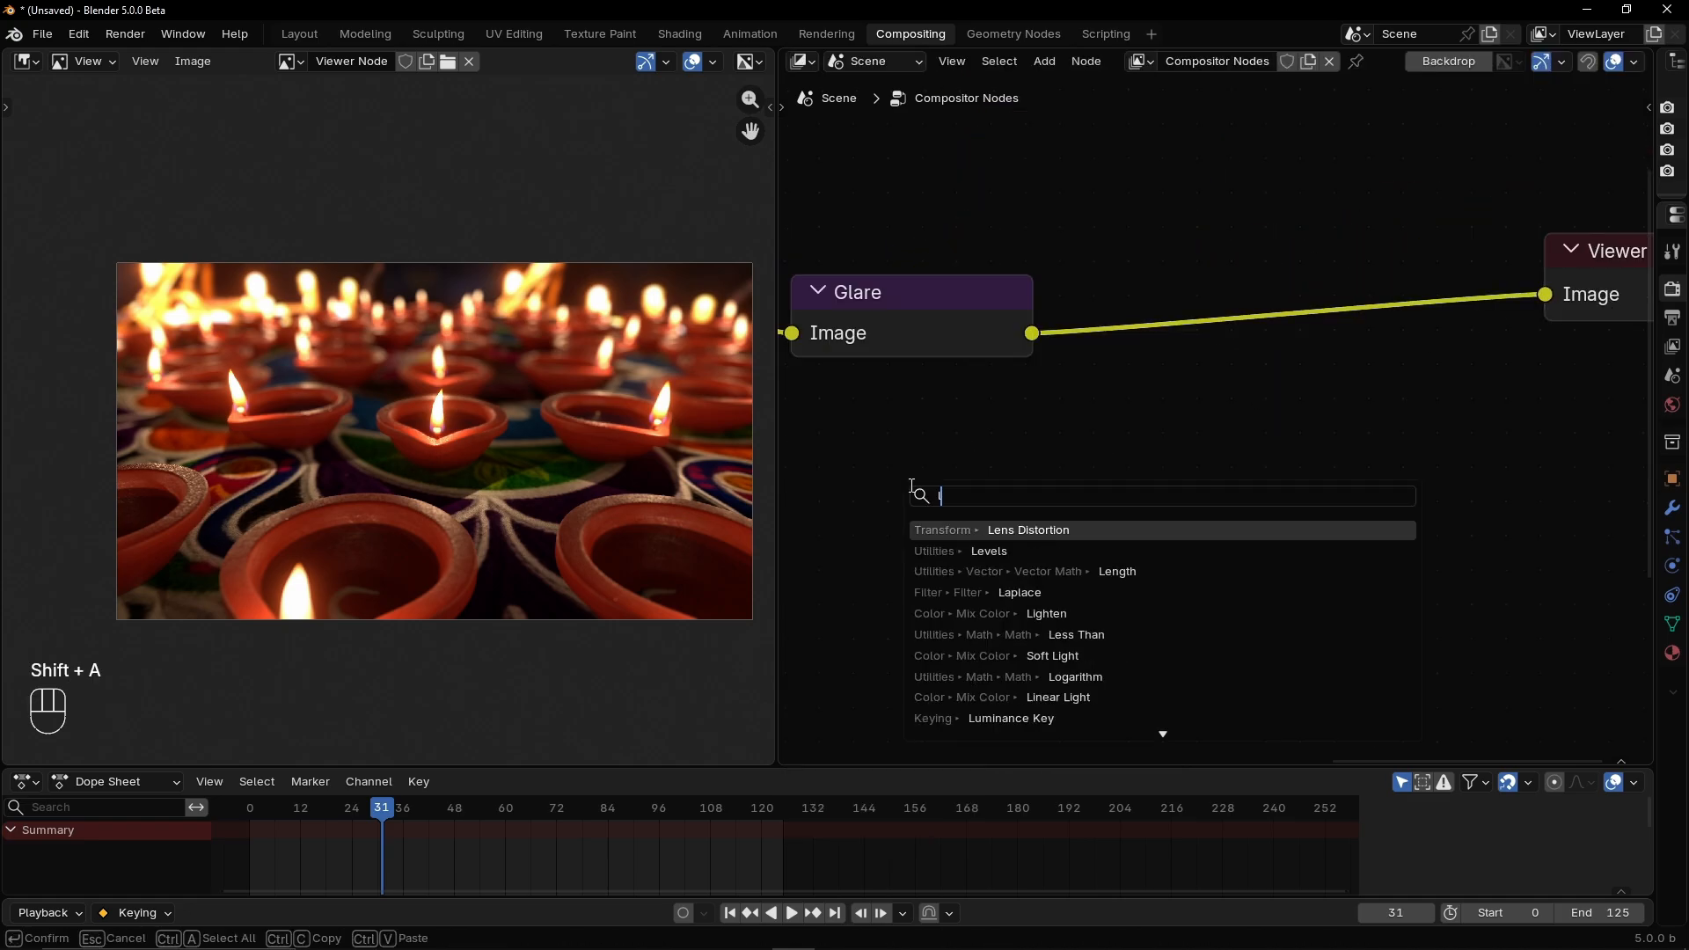
type("ens")
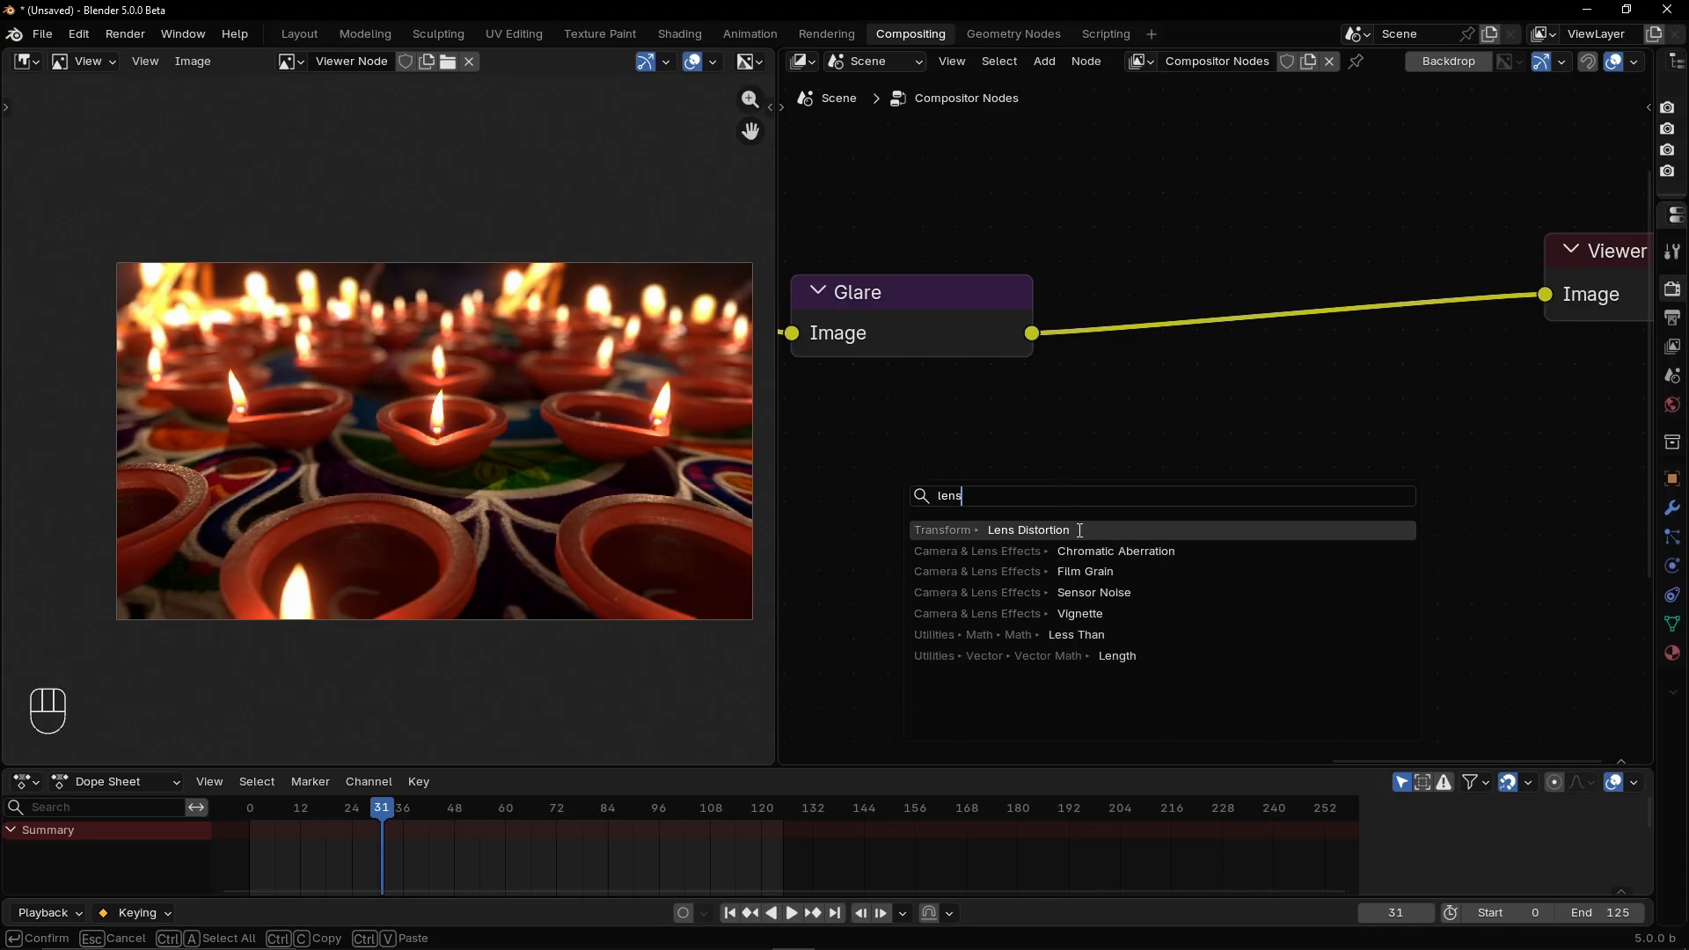
left_click(1080, 530)
left_click(1188, 310)
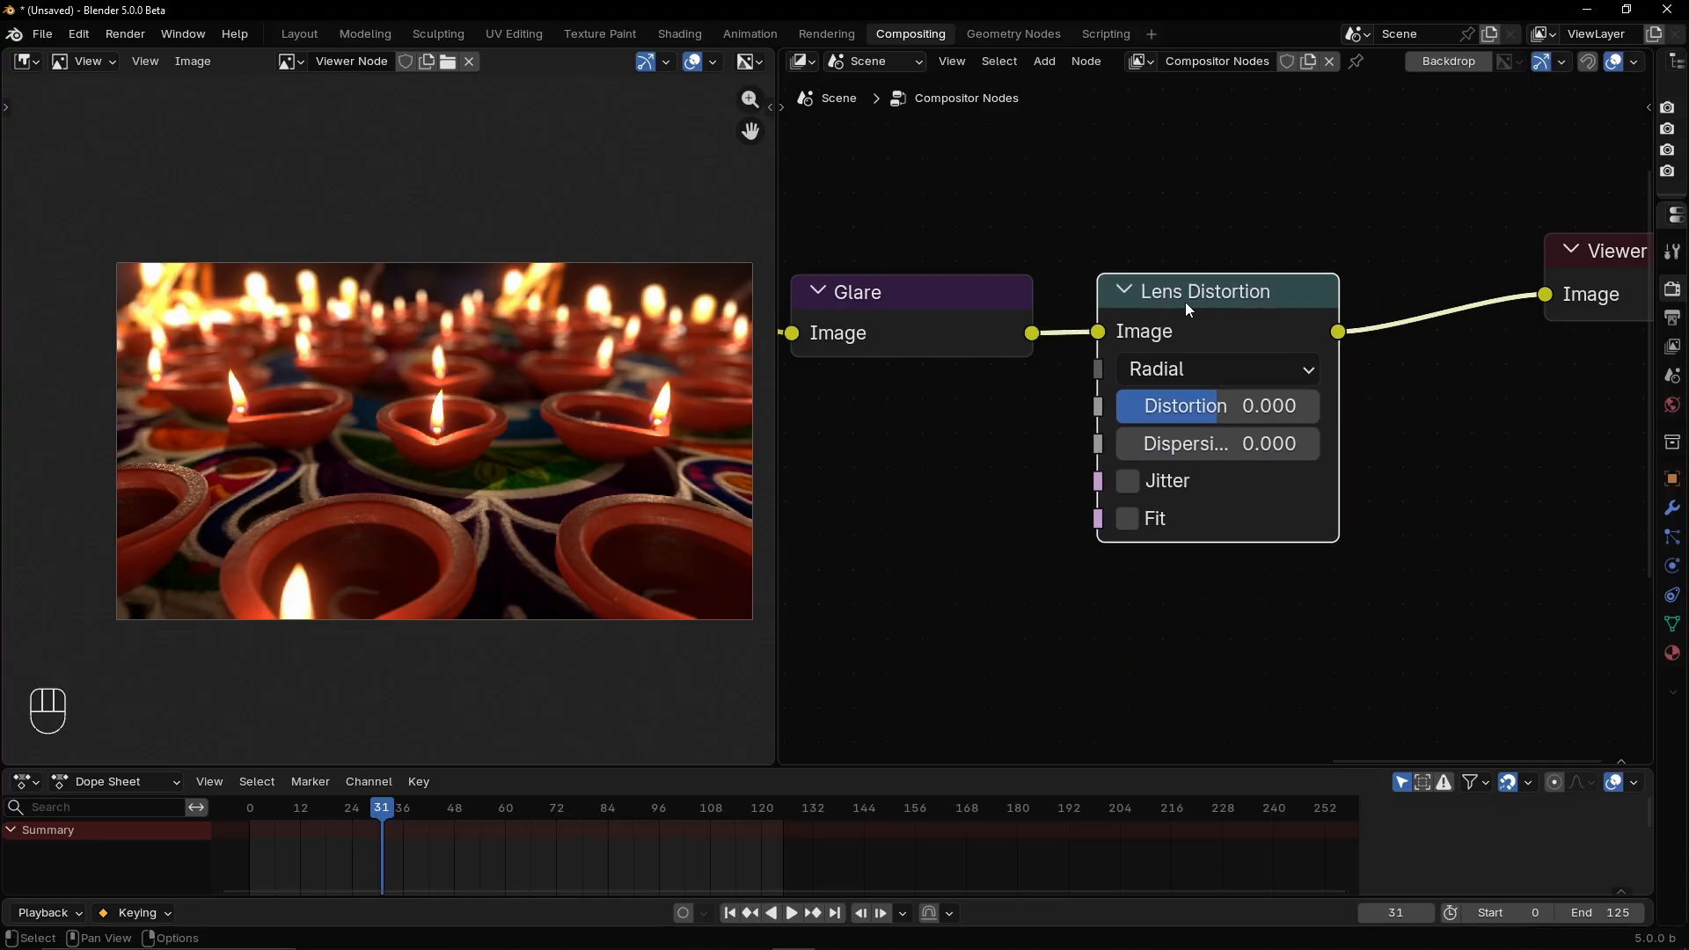
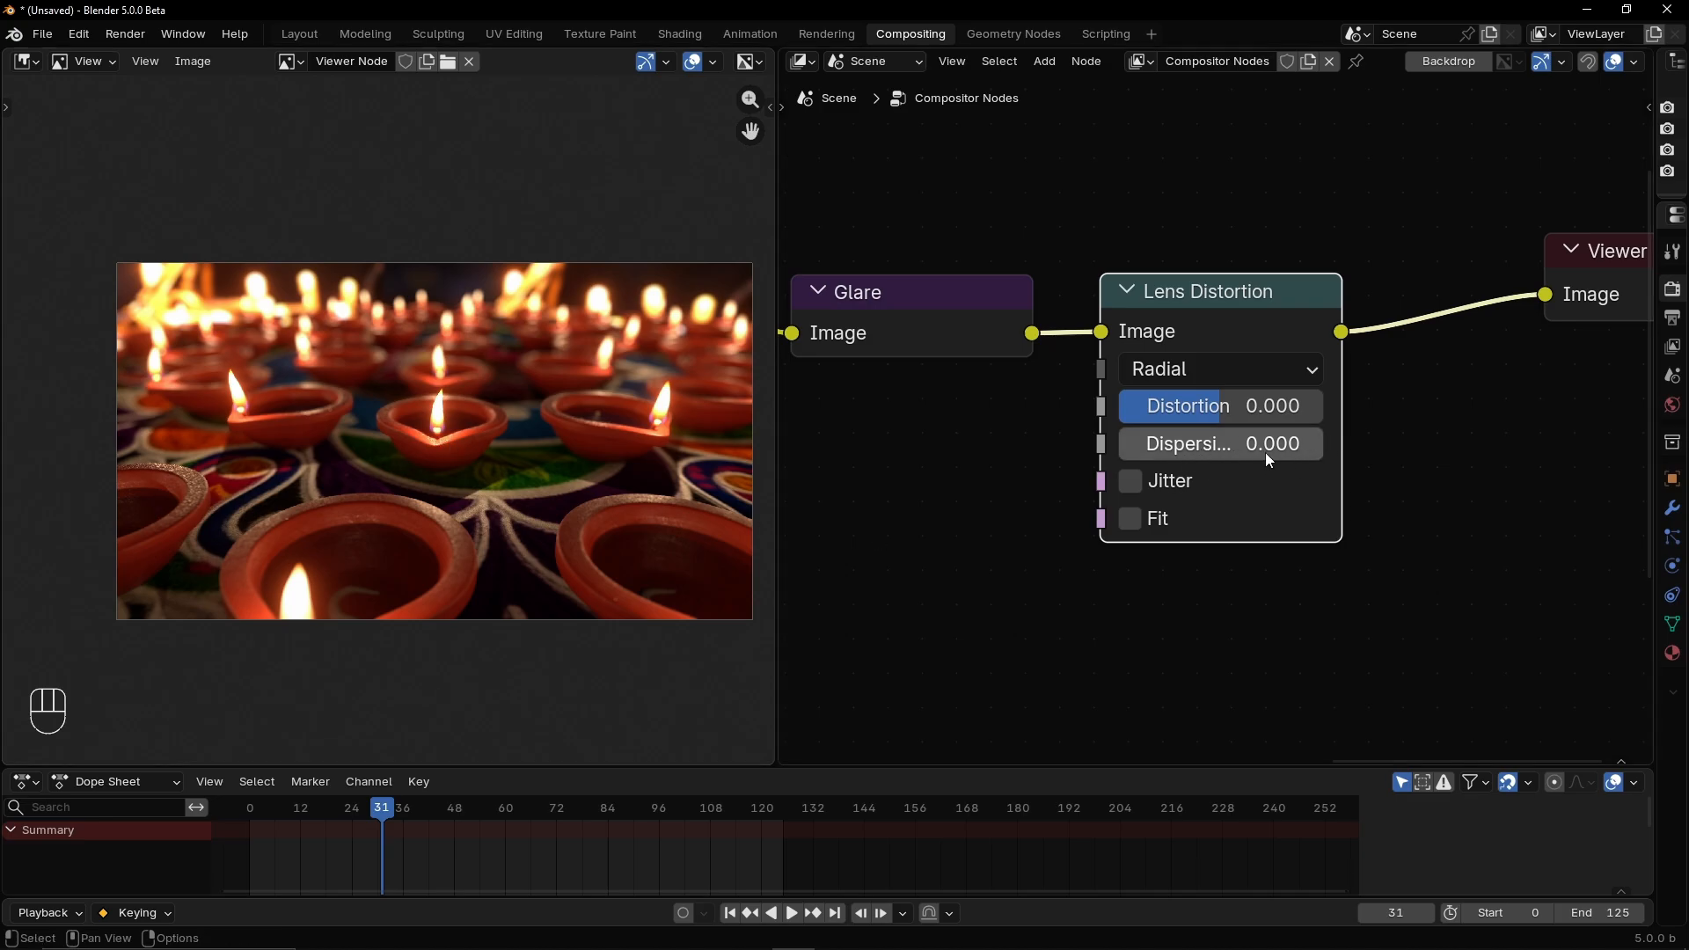
Set the Lens Distortion's Dispersion to 0.070 and inspect the color fringing in the preview image
left_click_drag(1200, 450, 1540, 451)
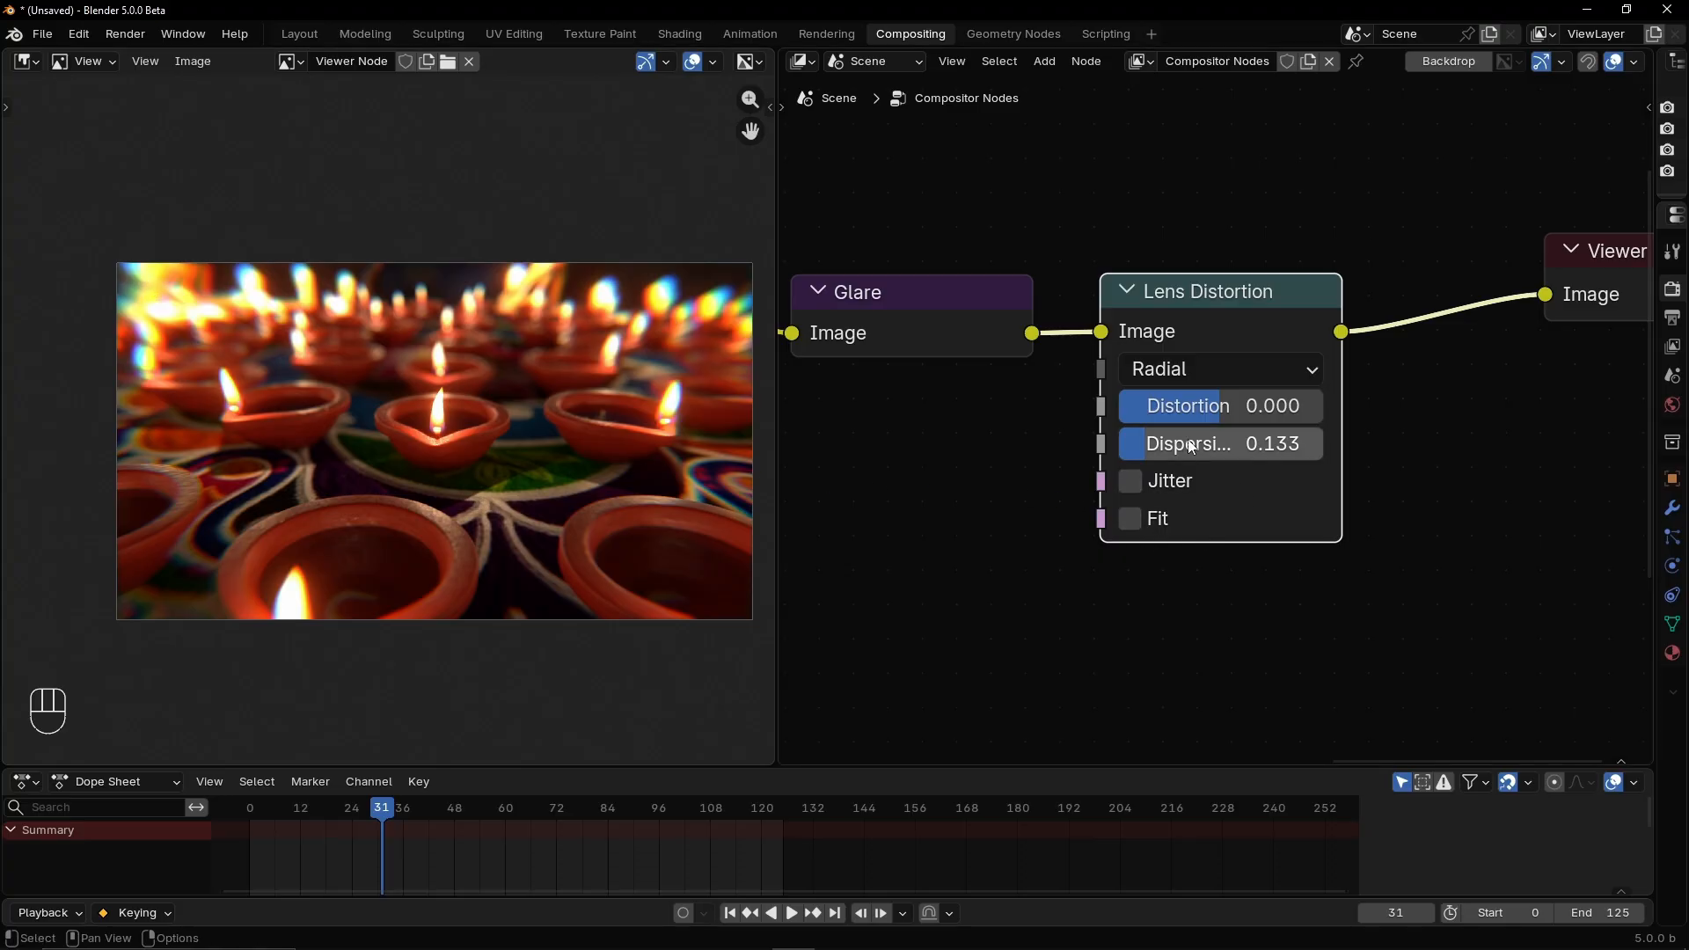
left_click_drag(1144, 440, 984, 440)
scroll(359, 563, "up", 3)
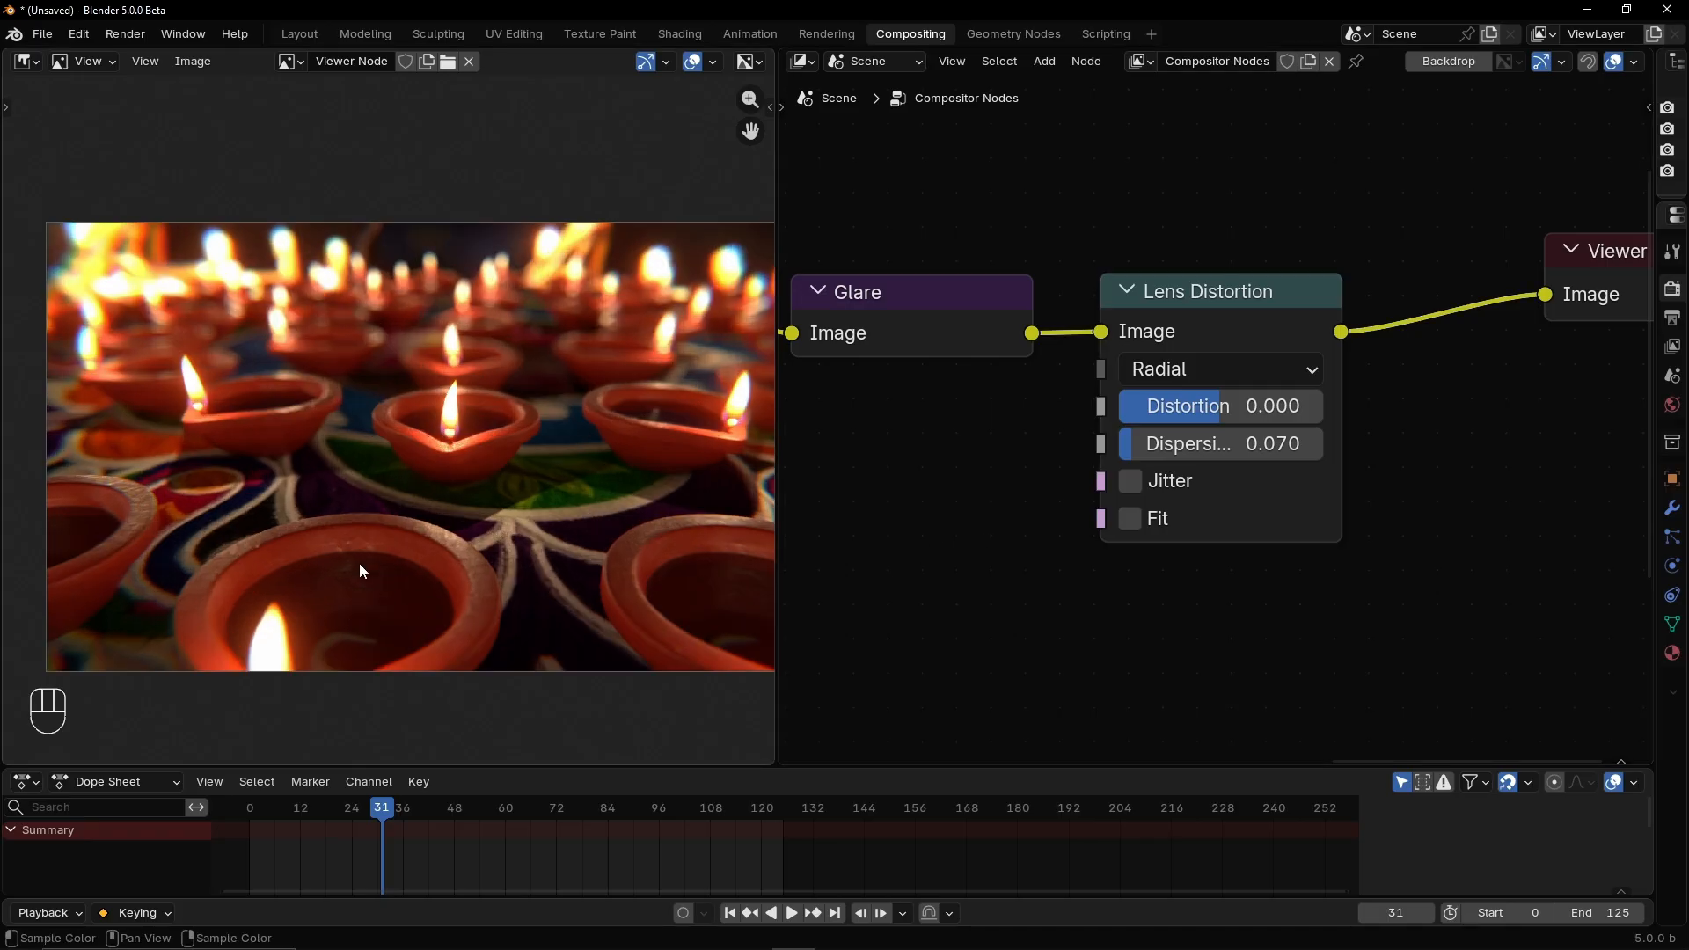
scroll(283, 613, "down", 4)
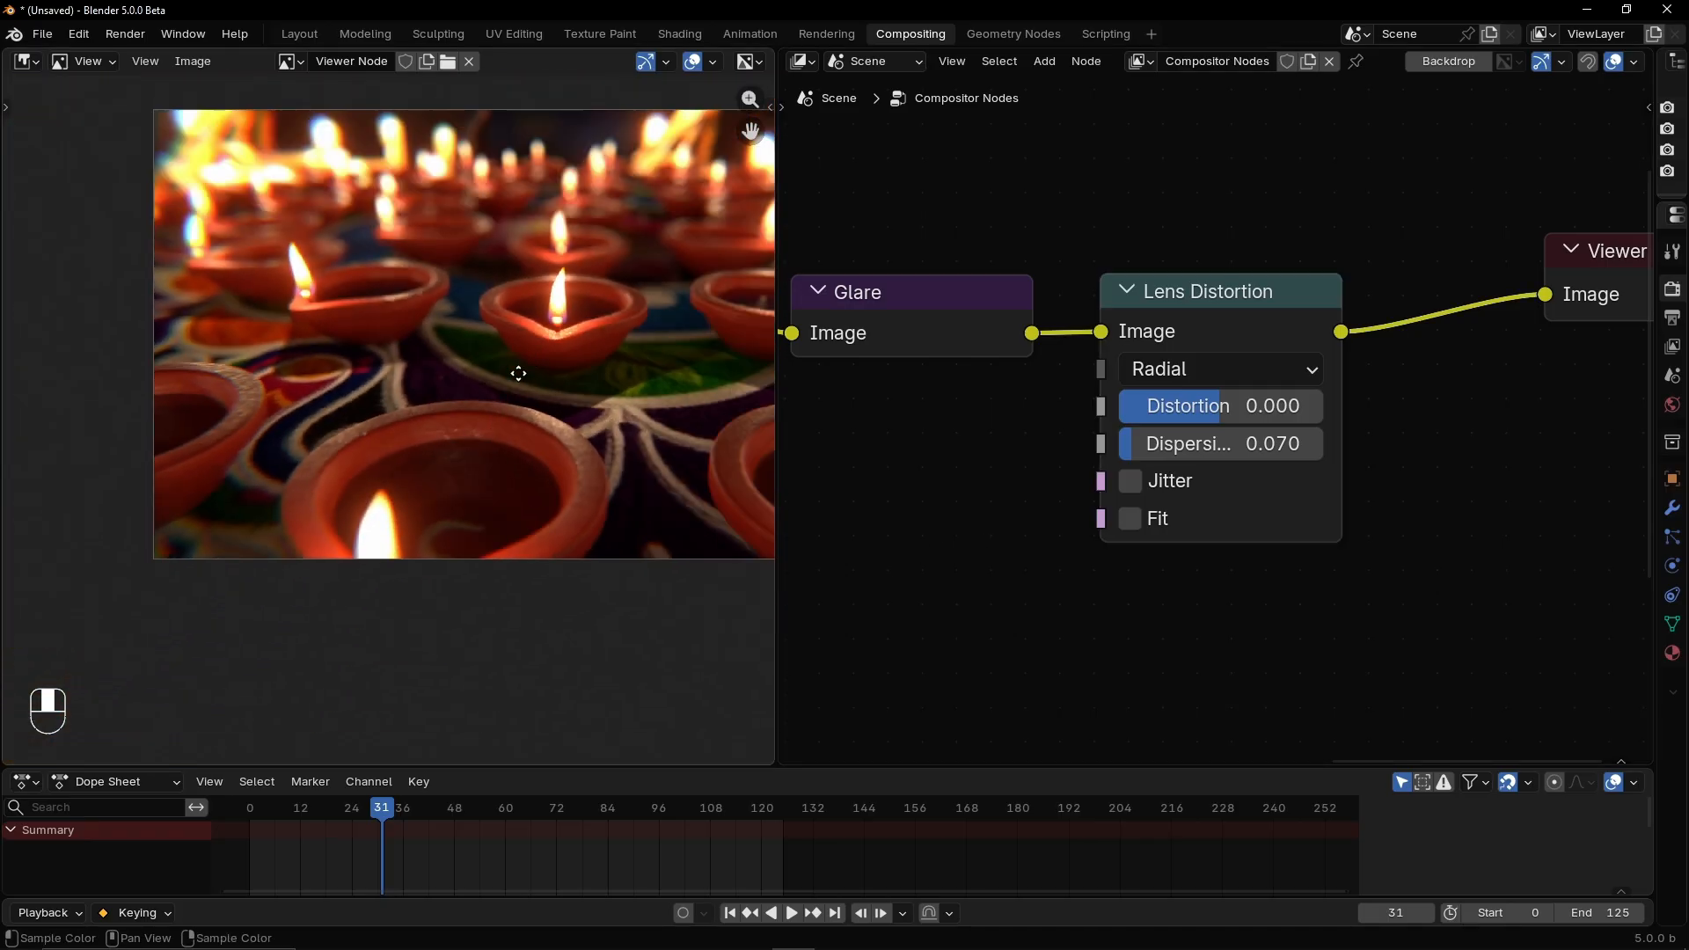
middle_click_drag(392, 450, 383, 445)
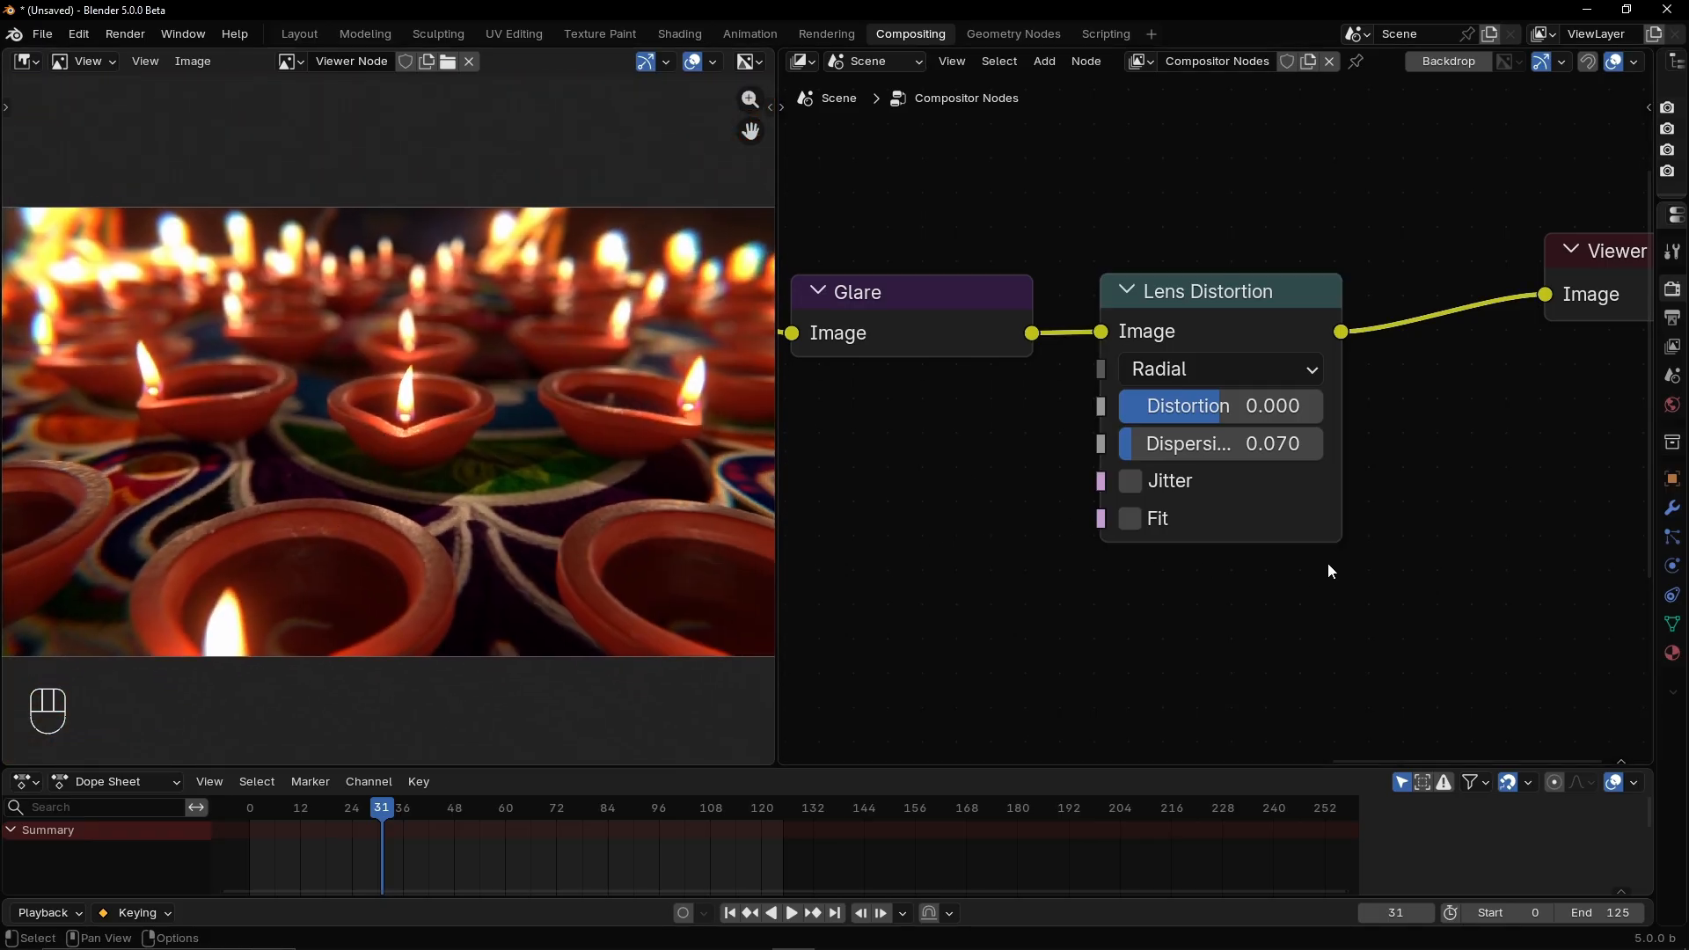
Move the Viewer node farther away and compare the Lens Distortion effect by muting and unmuting its node
middle_click_drag(1328, 563, 1047, 558)
left_click_drag(1350, 275, 1508, 285)
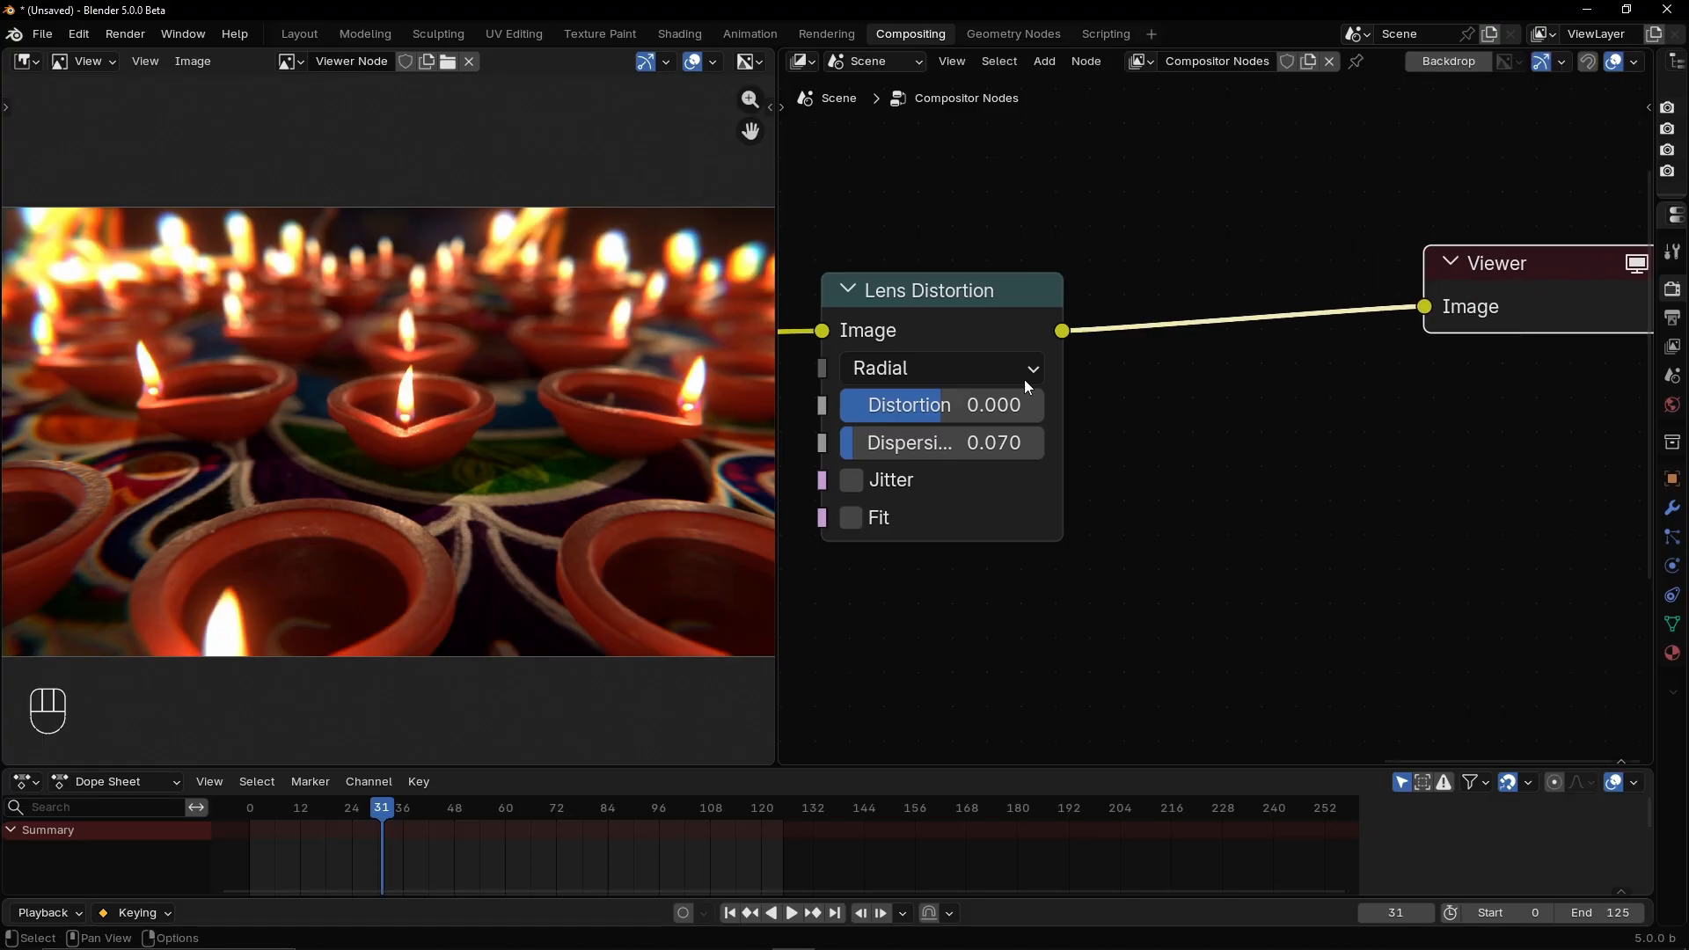
left_click(968, 294)
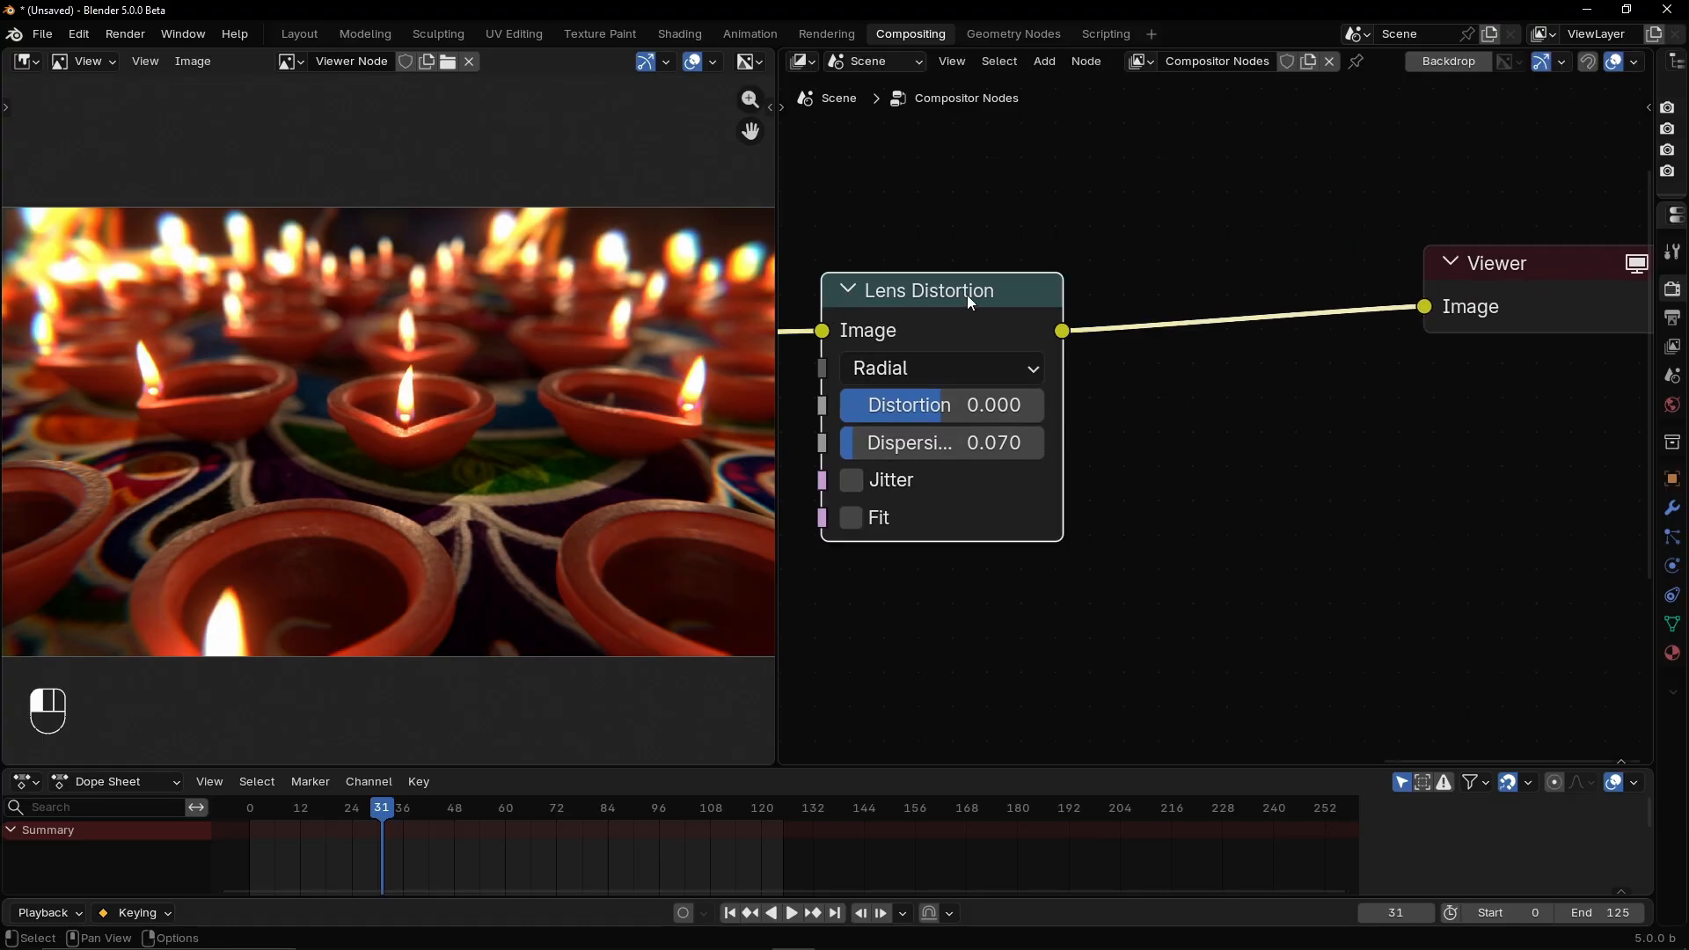
left_click(972, 294)
key("m")
key("m")
Compact the Lens Distortion node by hiding its unused sockets and place it slightly lower
left_click(850, 291)
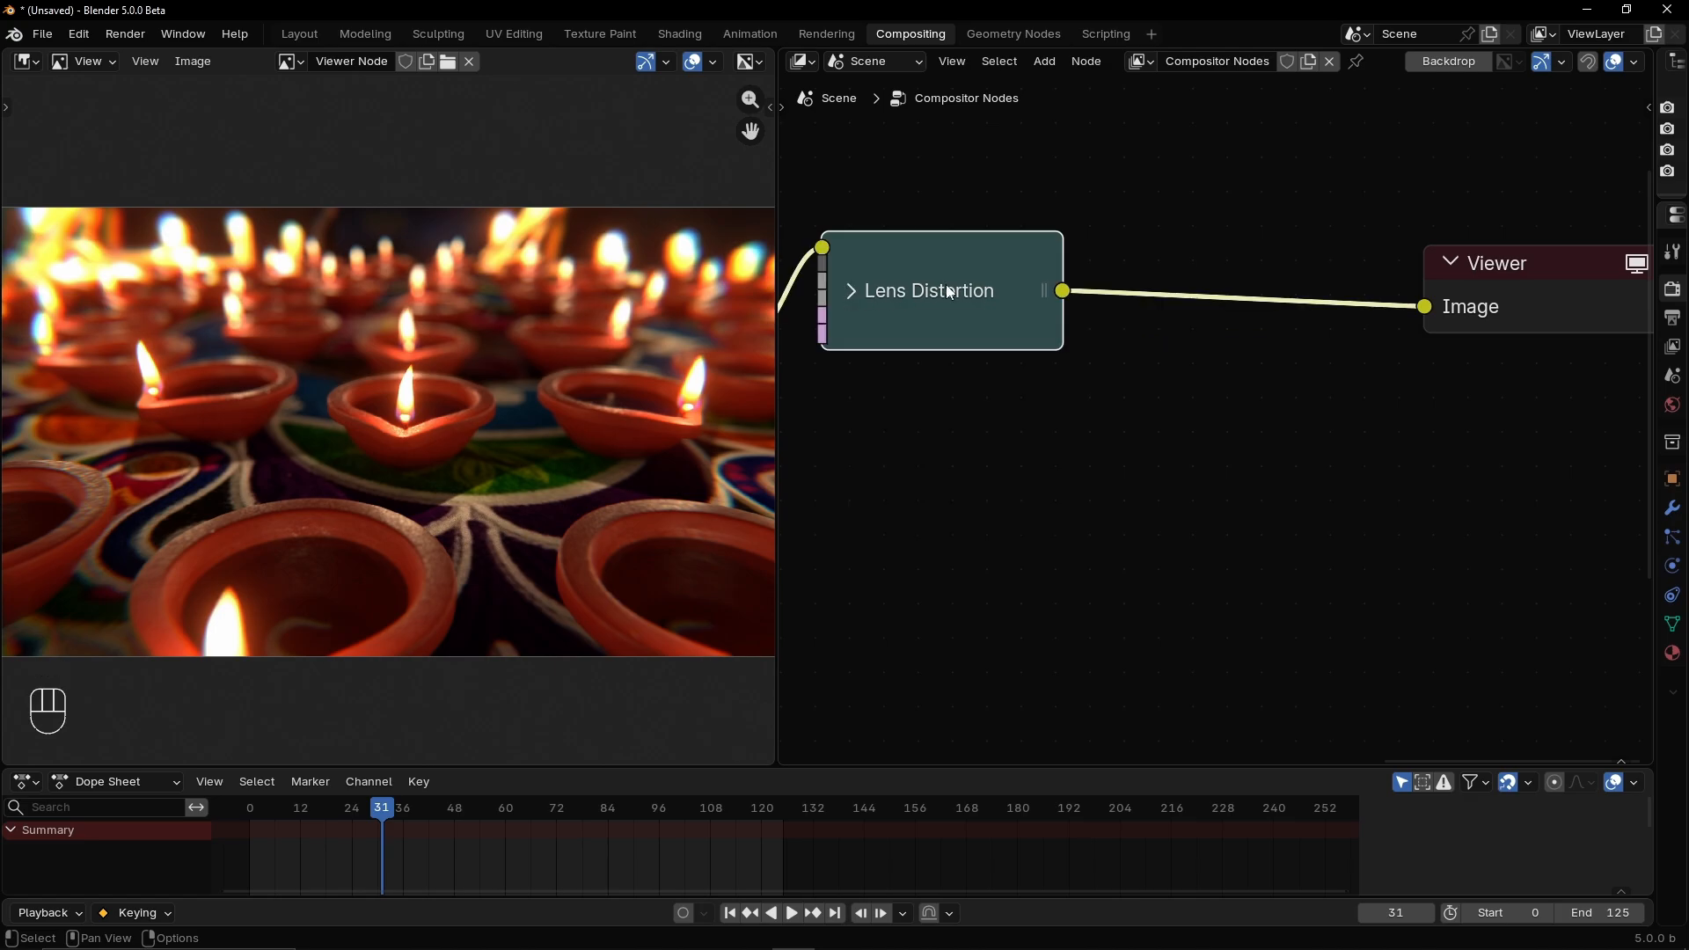
left_click_drag(946, 284, 912, 348)
left_click(850, 366)
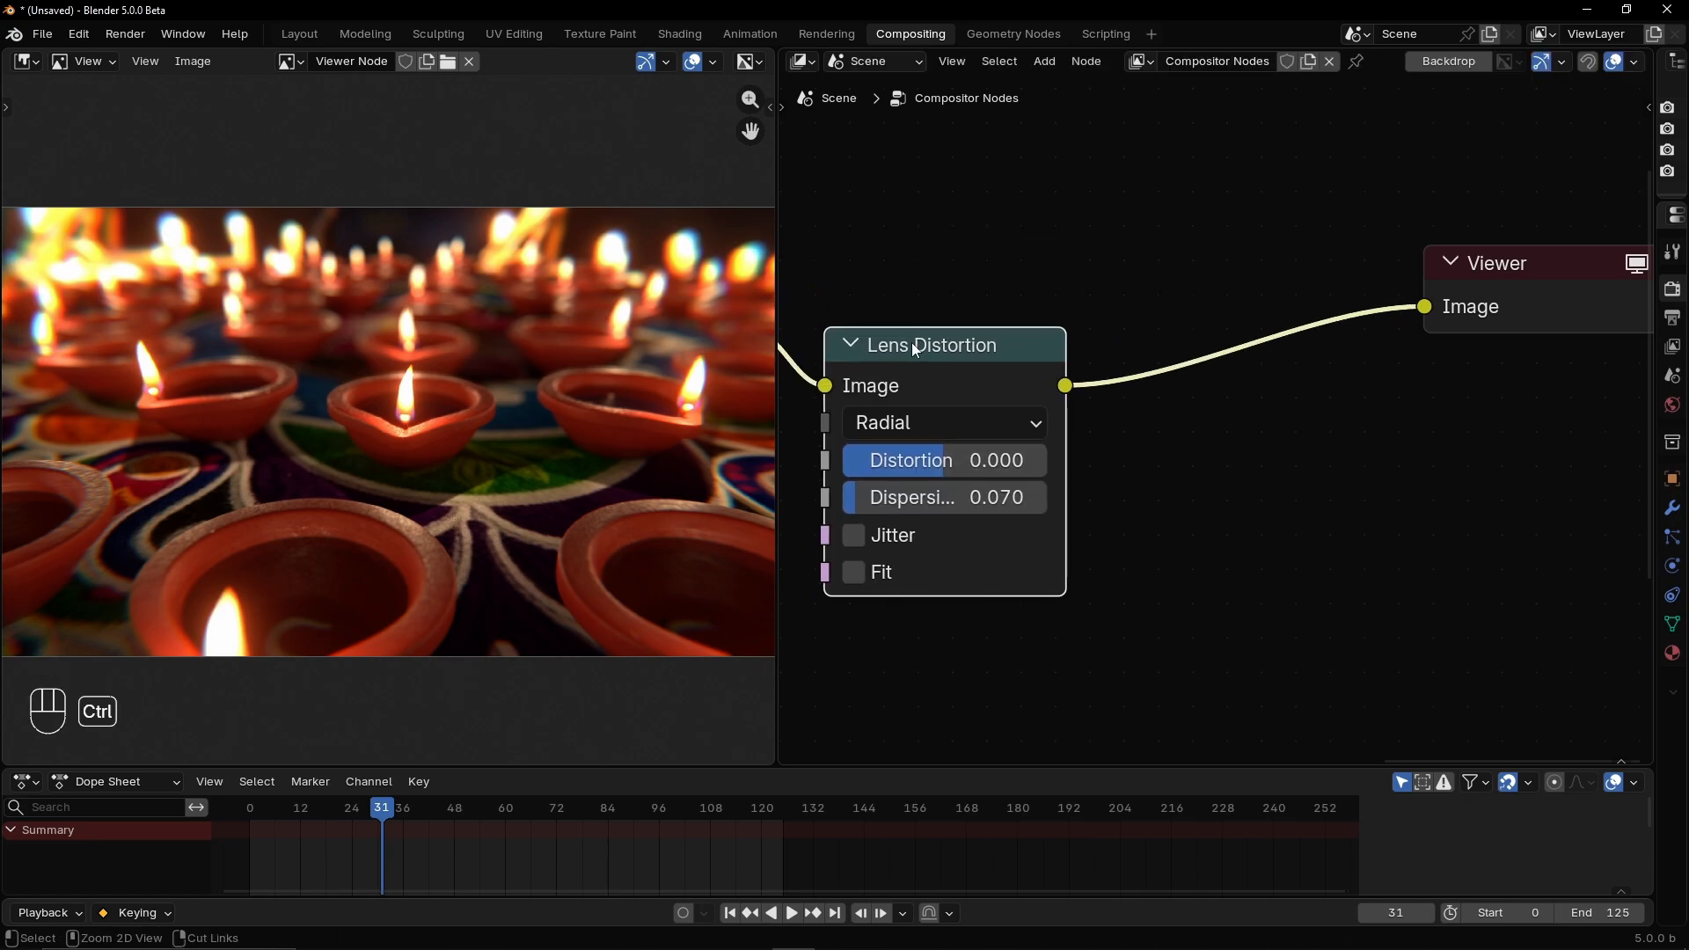
key("ctrl+h")
middle_click_drag(1055, 461, 1010, 452)
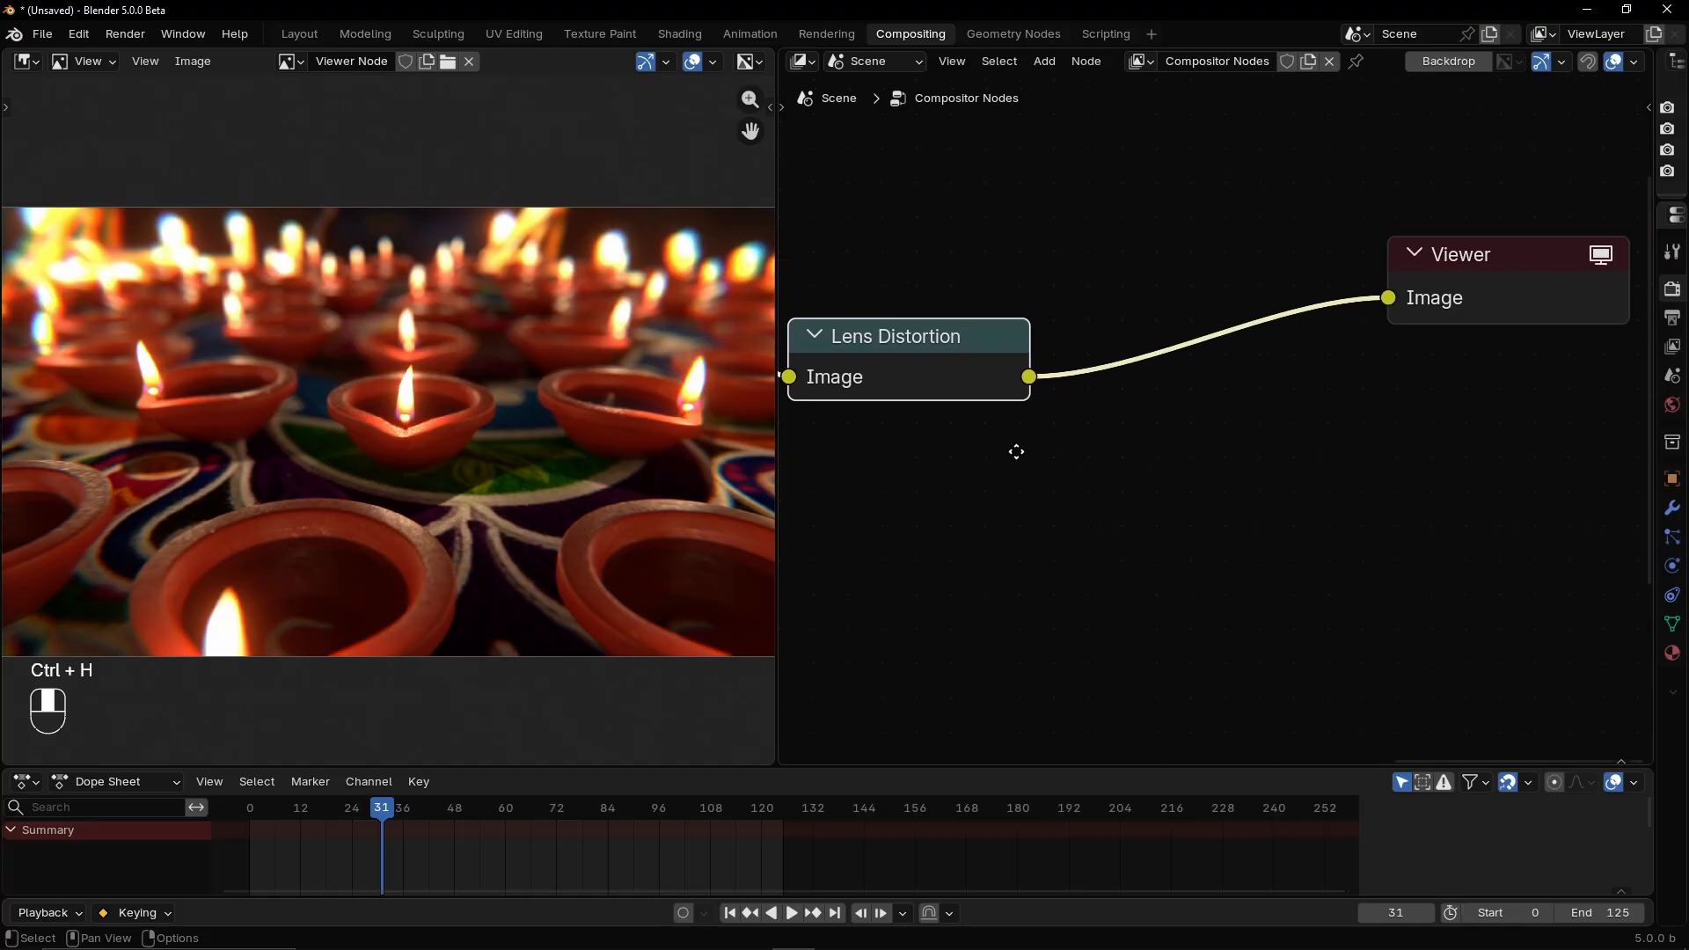
left_click(970, 499)
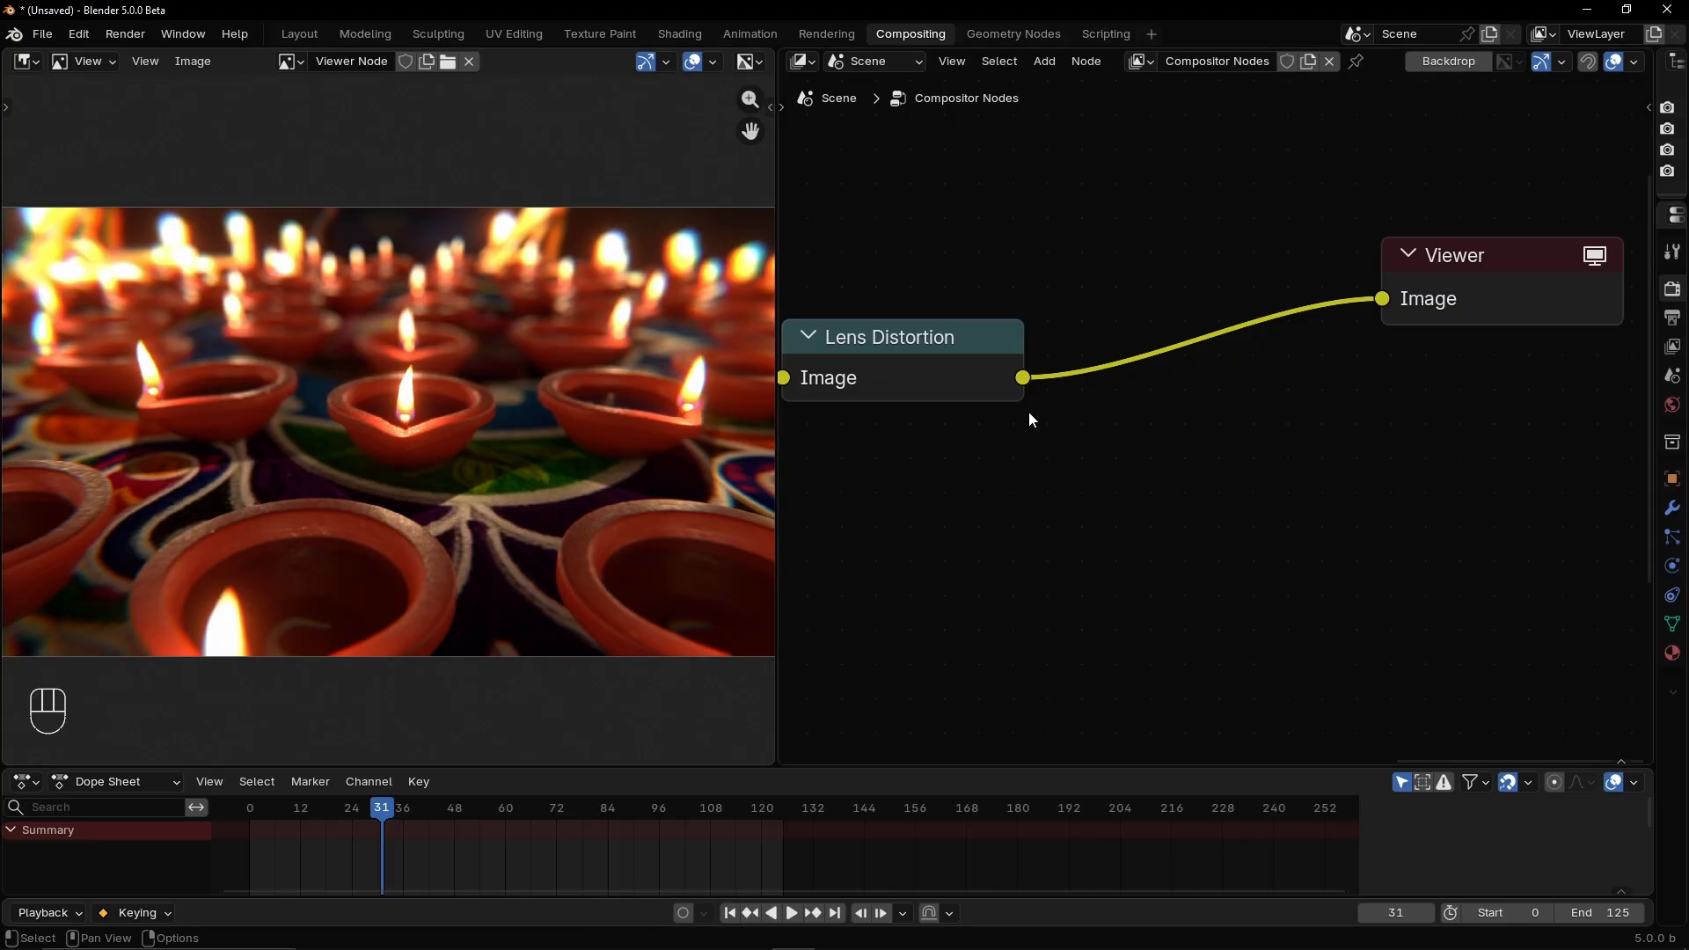
Insert a Brightness/Contrast node between the Lens Distortion and Viewer nodes
key("shift+a")
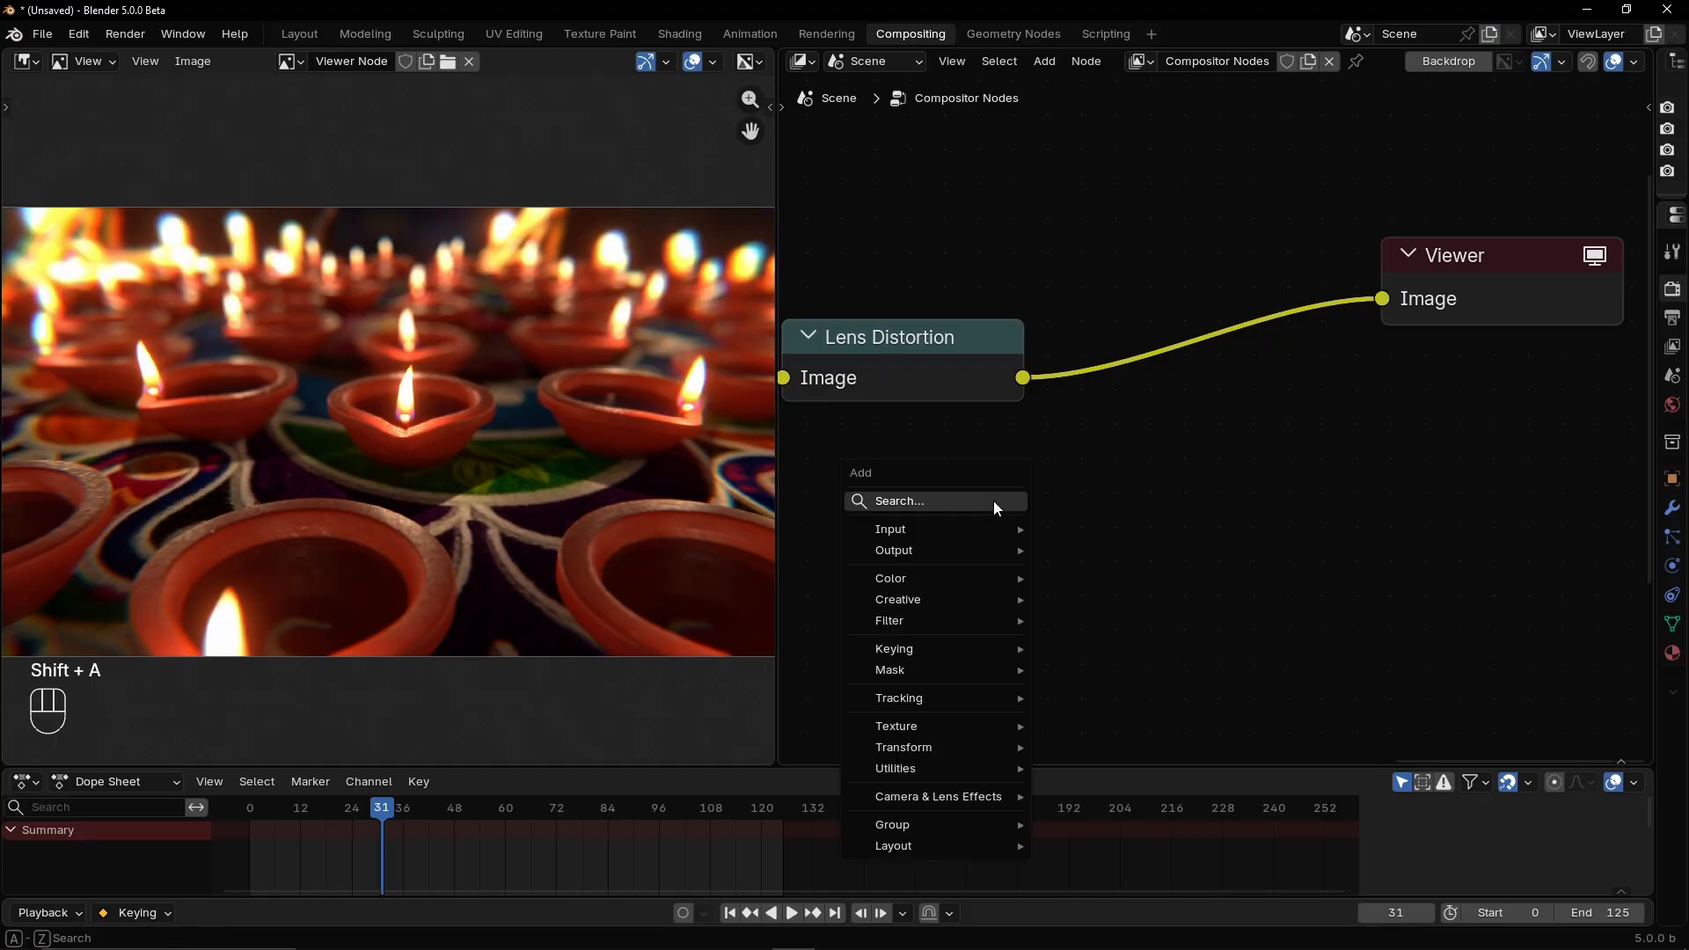
left_click(940, 505)
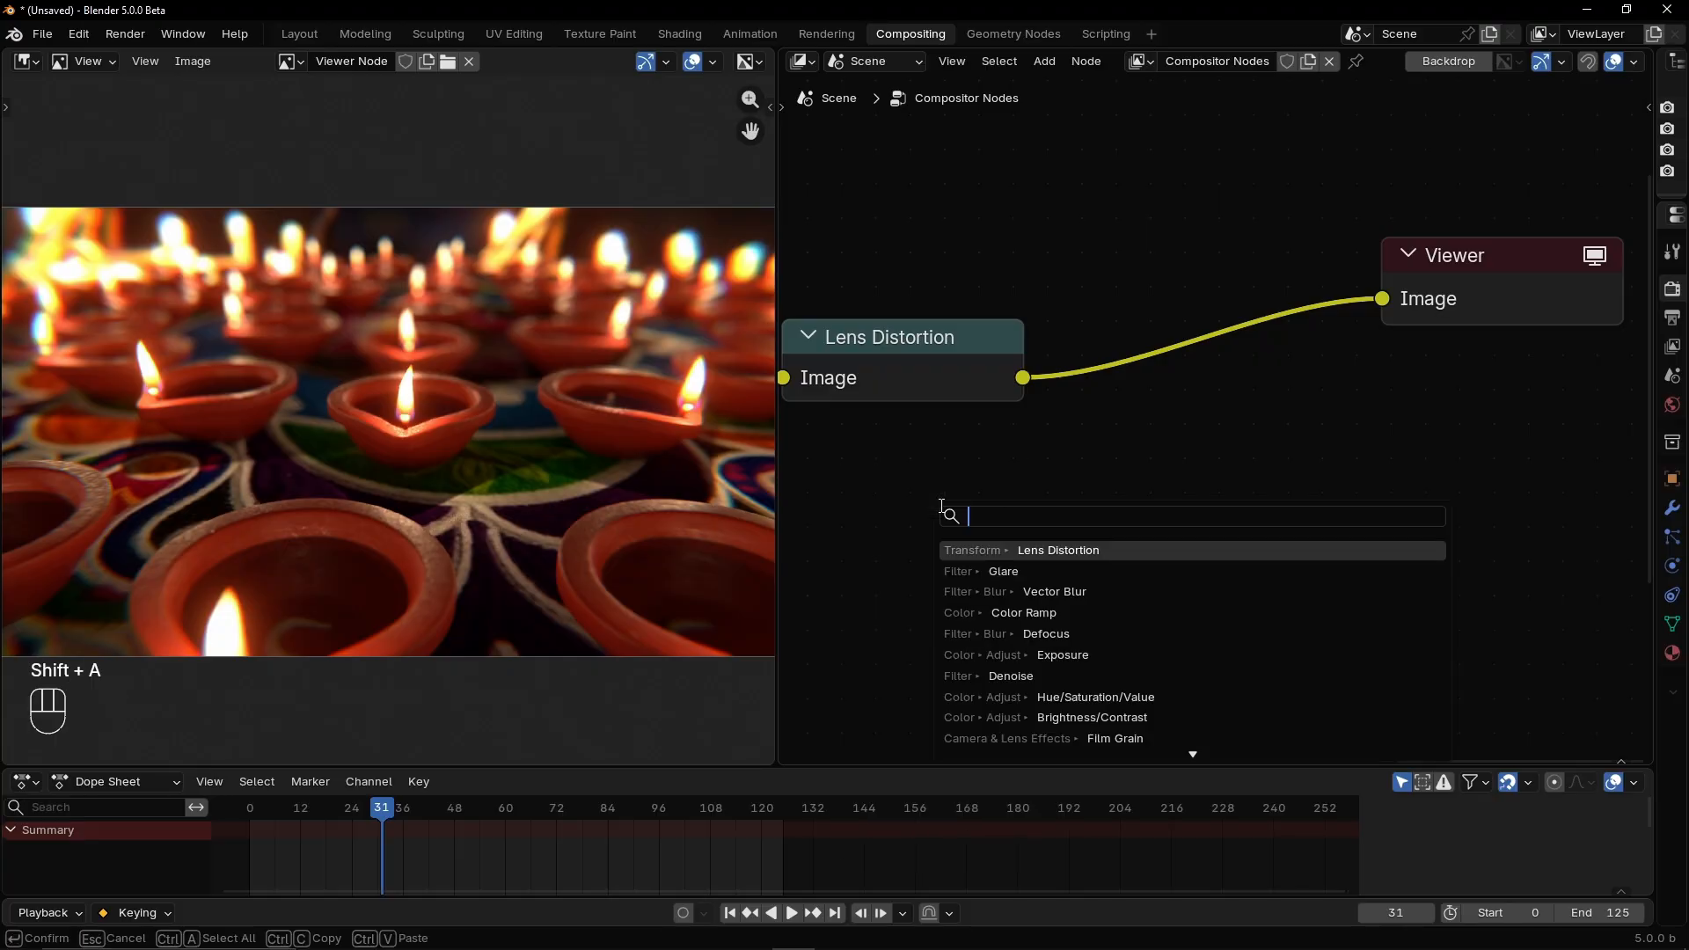
type("contras")
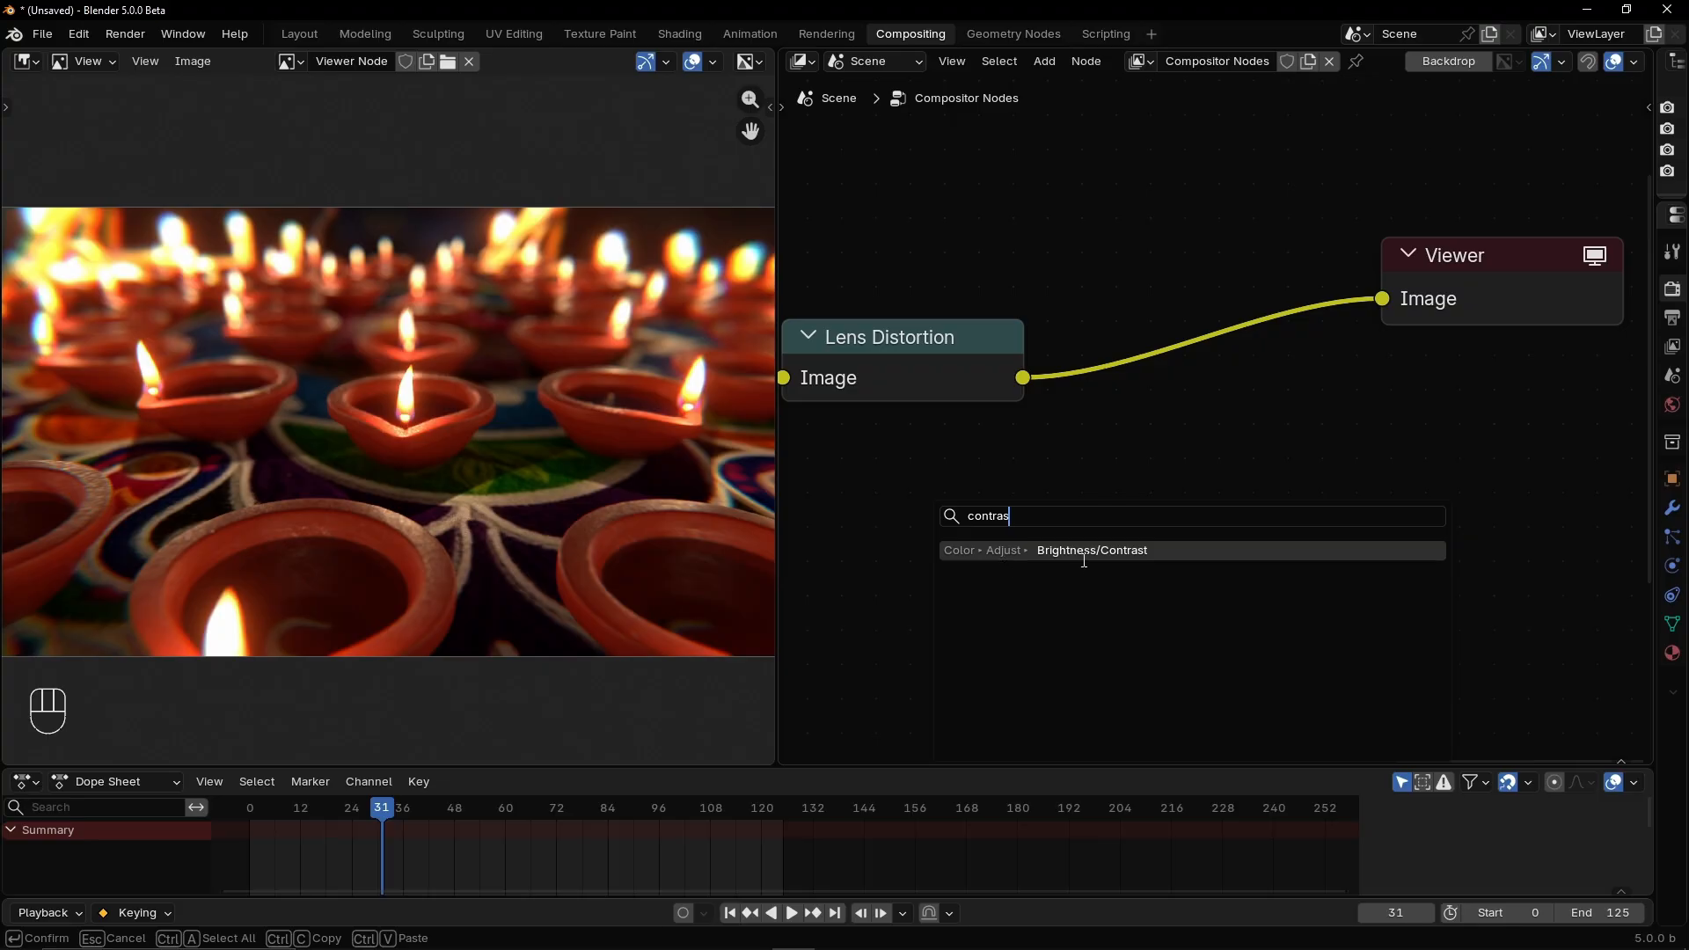
left_click(1085, 550)
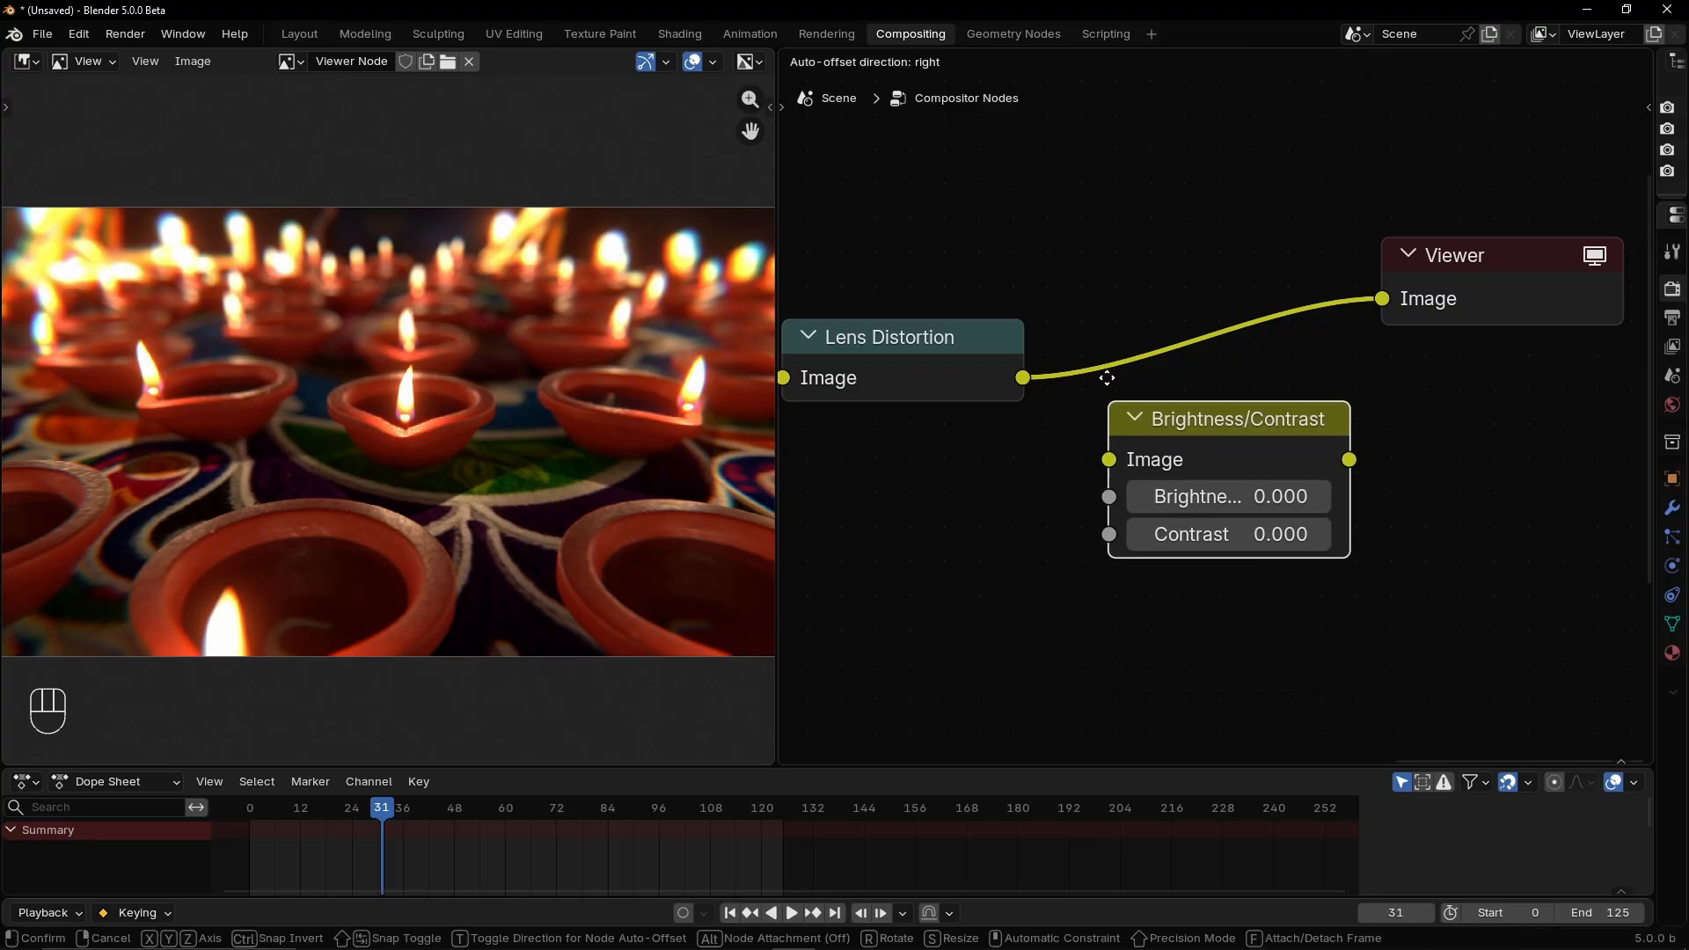
left_click(1144, 414)
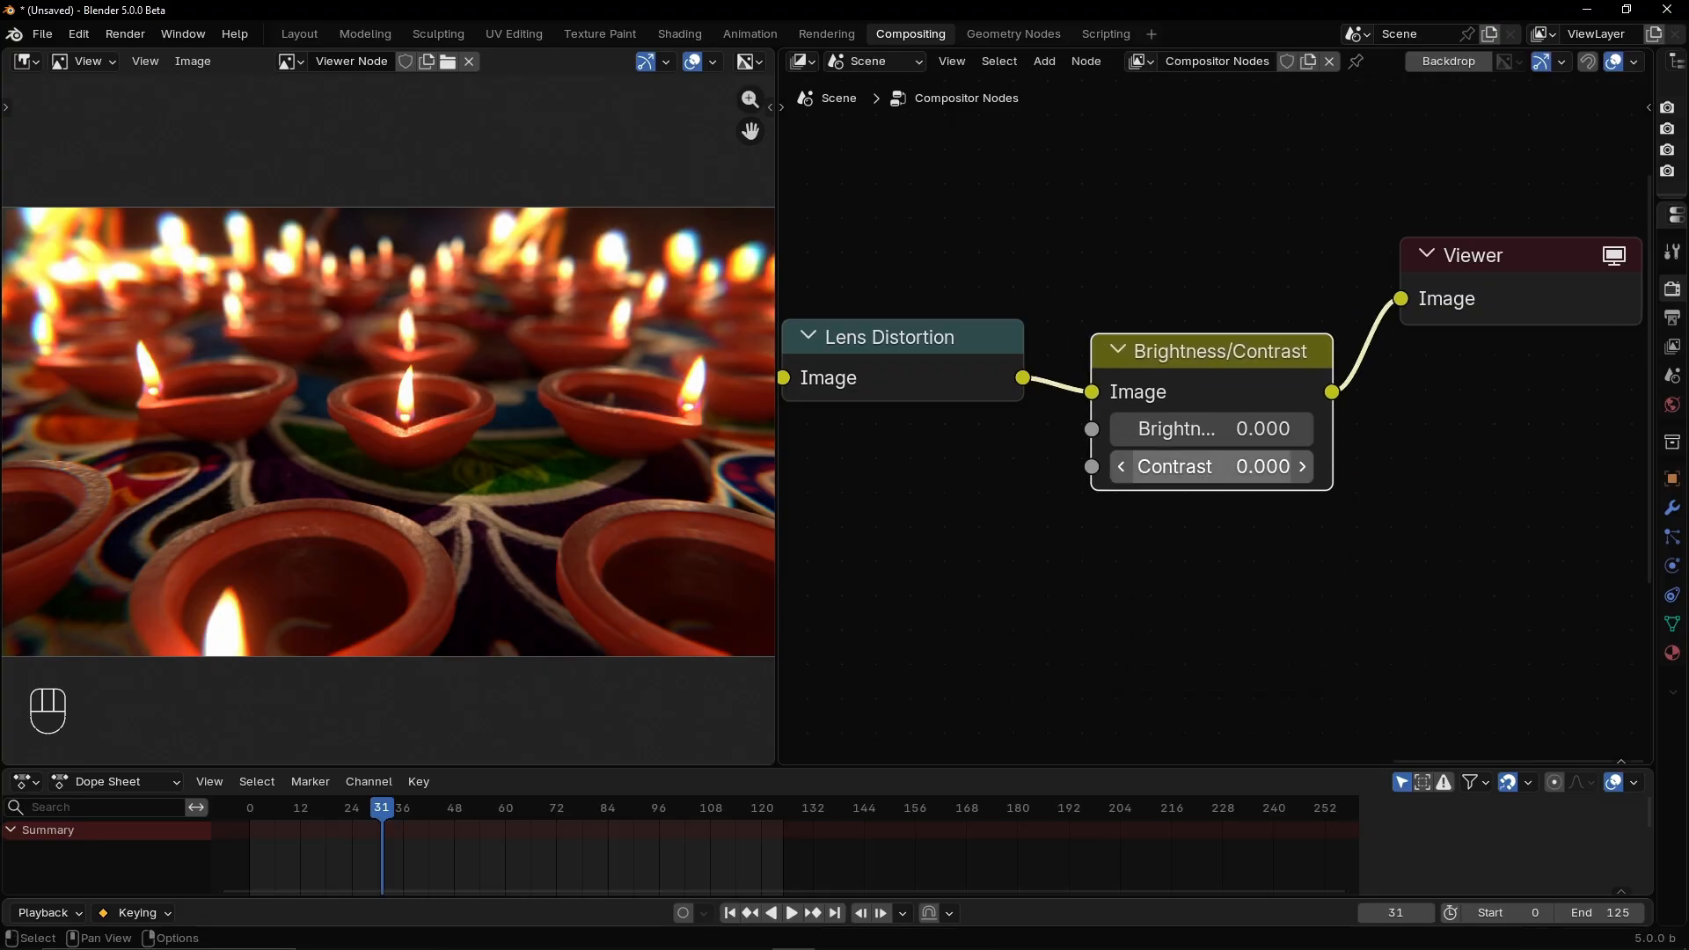
Set the Brightness/Contrast node's Contrast to 2.000, inspect the result, and go to frame 79
left_click_drag(1214, 466, 1365, 466)
left_click(1110, 611)
scroll(450, 560, "down", 1)
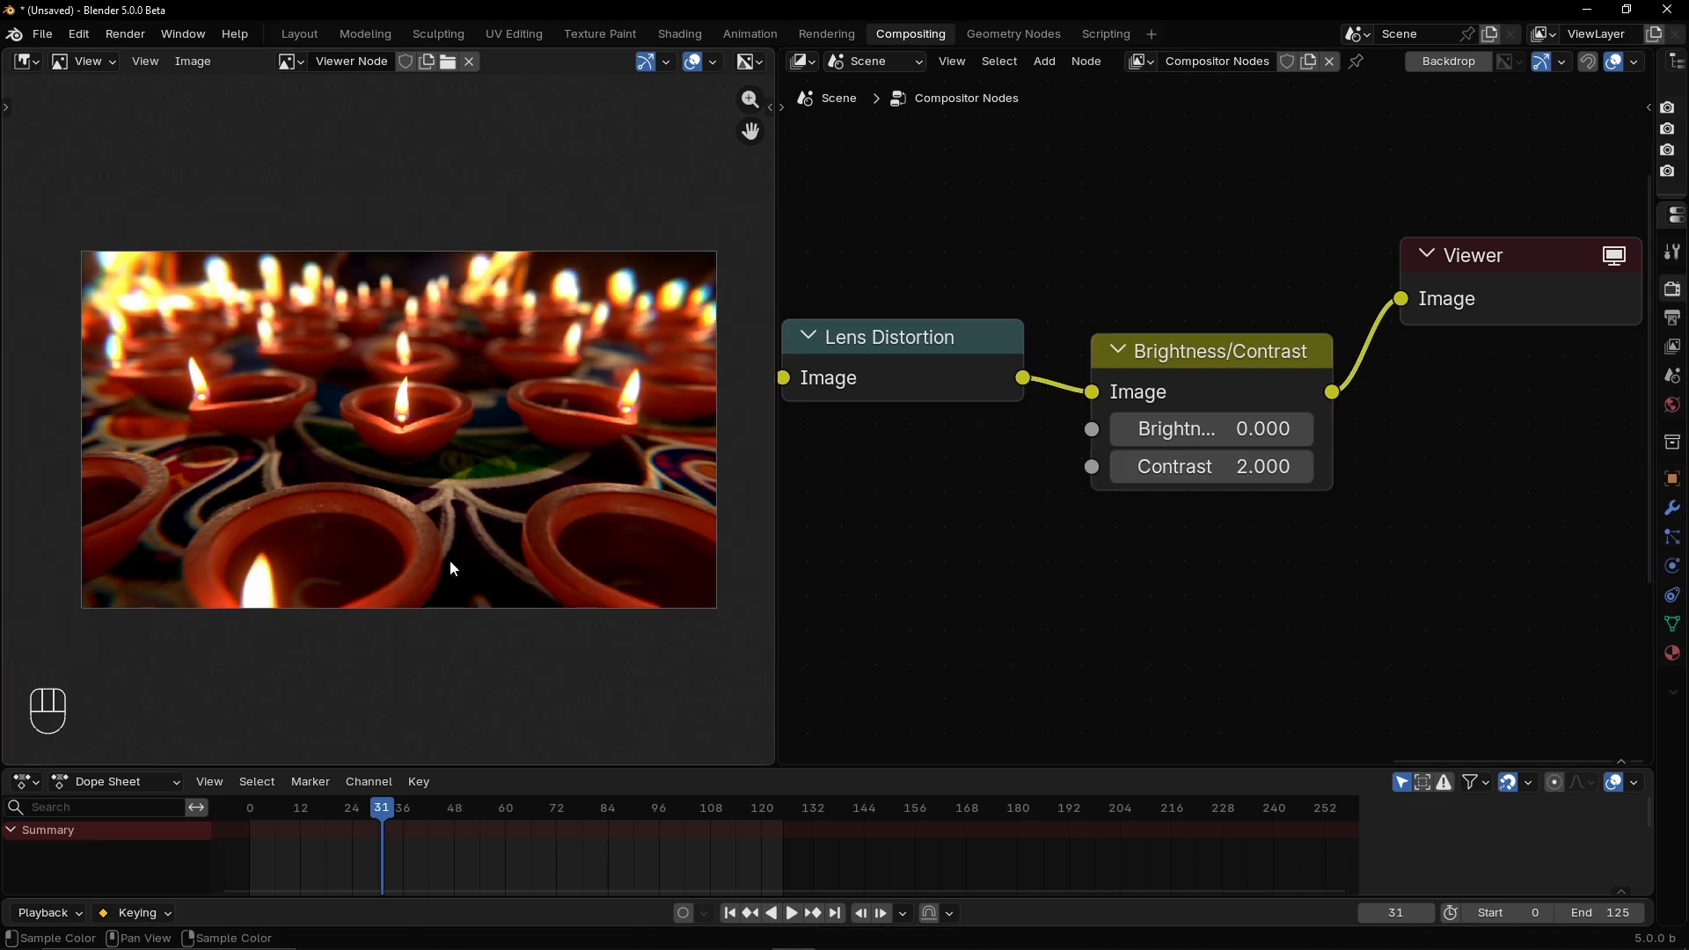
scroll(451, 560, "up", 1)
scroll(471, 456, "down", 1)
scroll(467, 484, "up", 1)
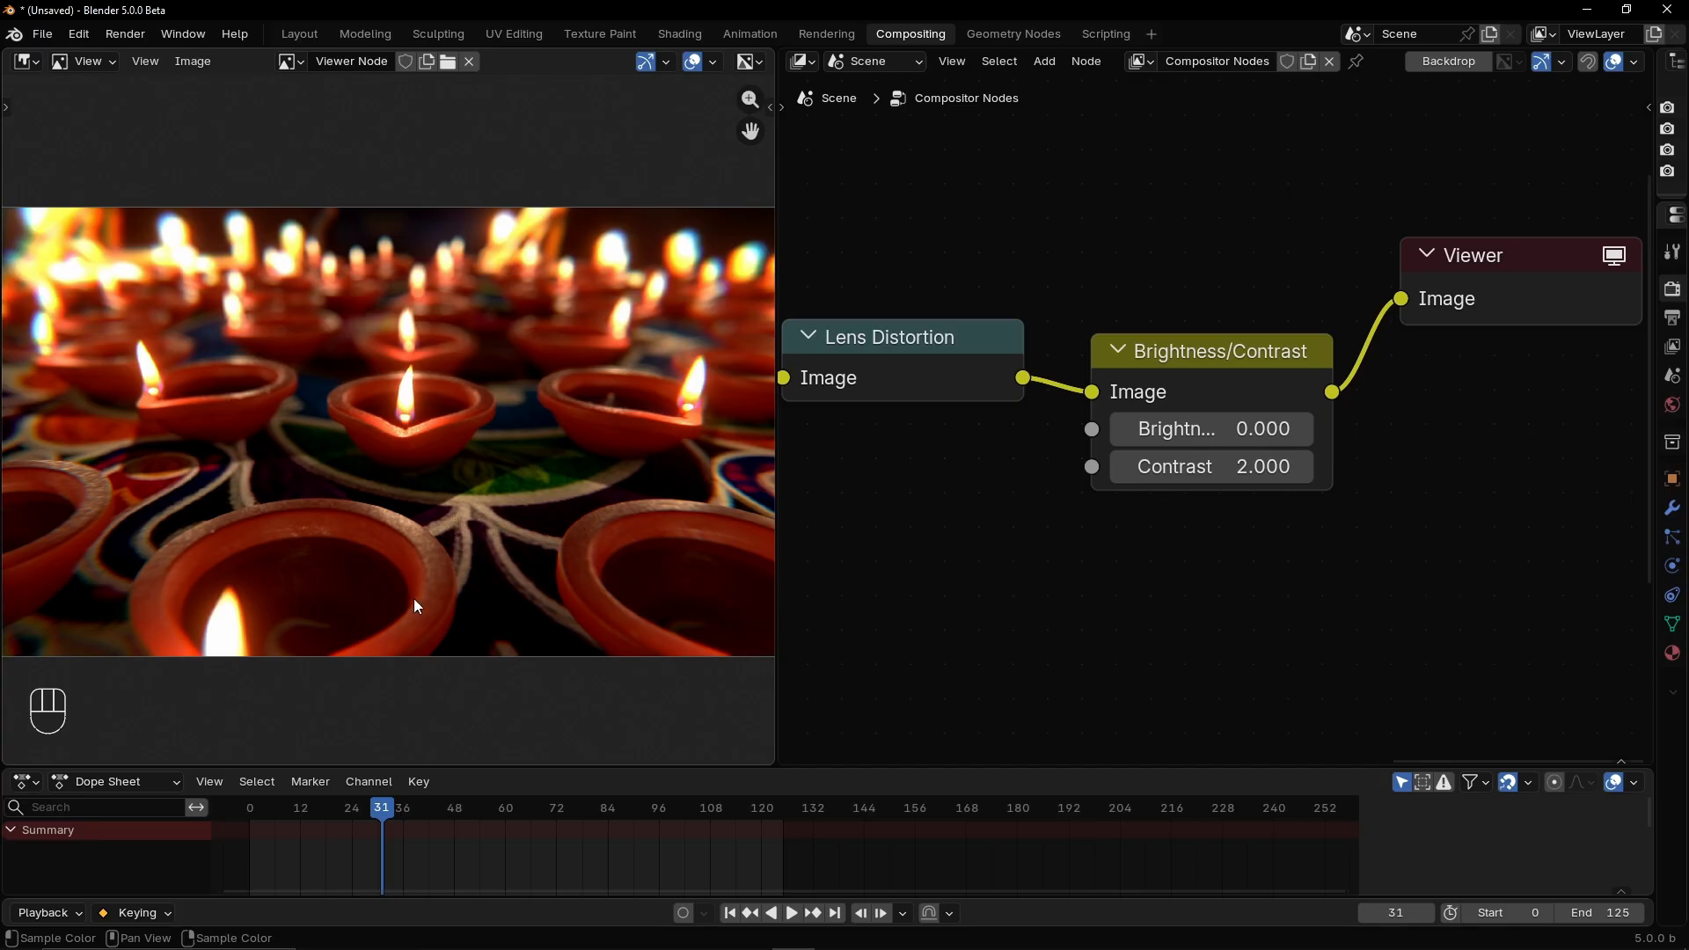
left_click(586, 808)
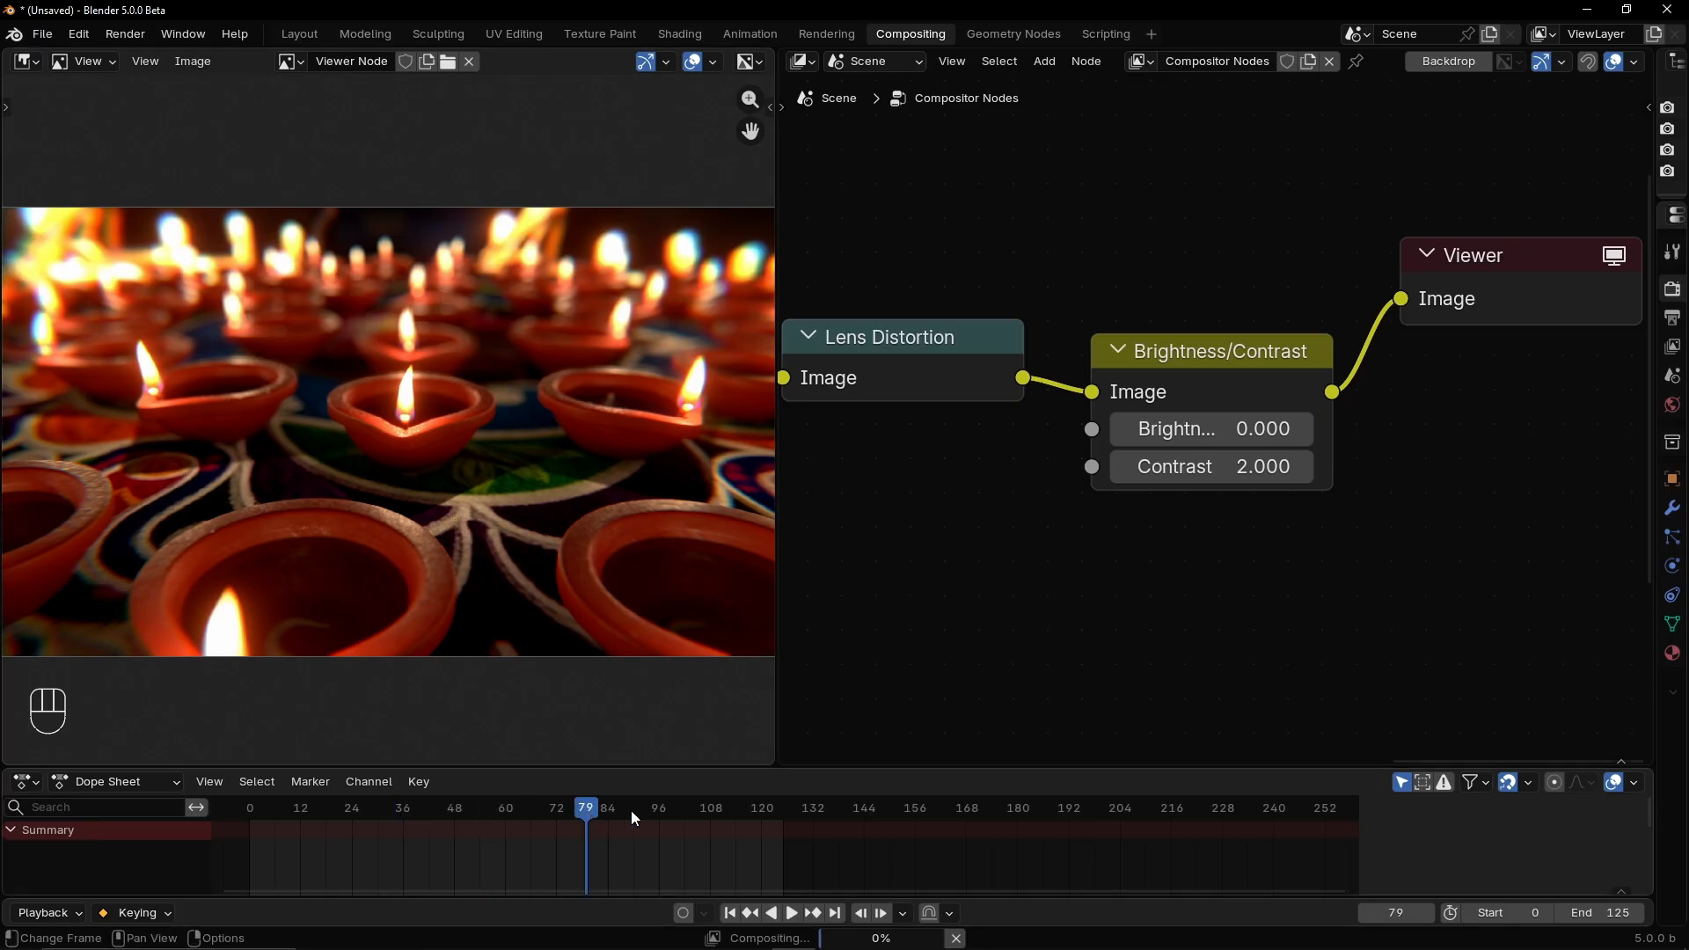
Check the composite at frames 105, 6 and 3, widening the image viewer area slightly
left_click(698, 809)
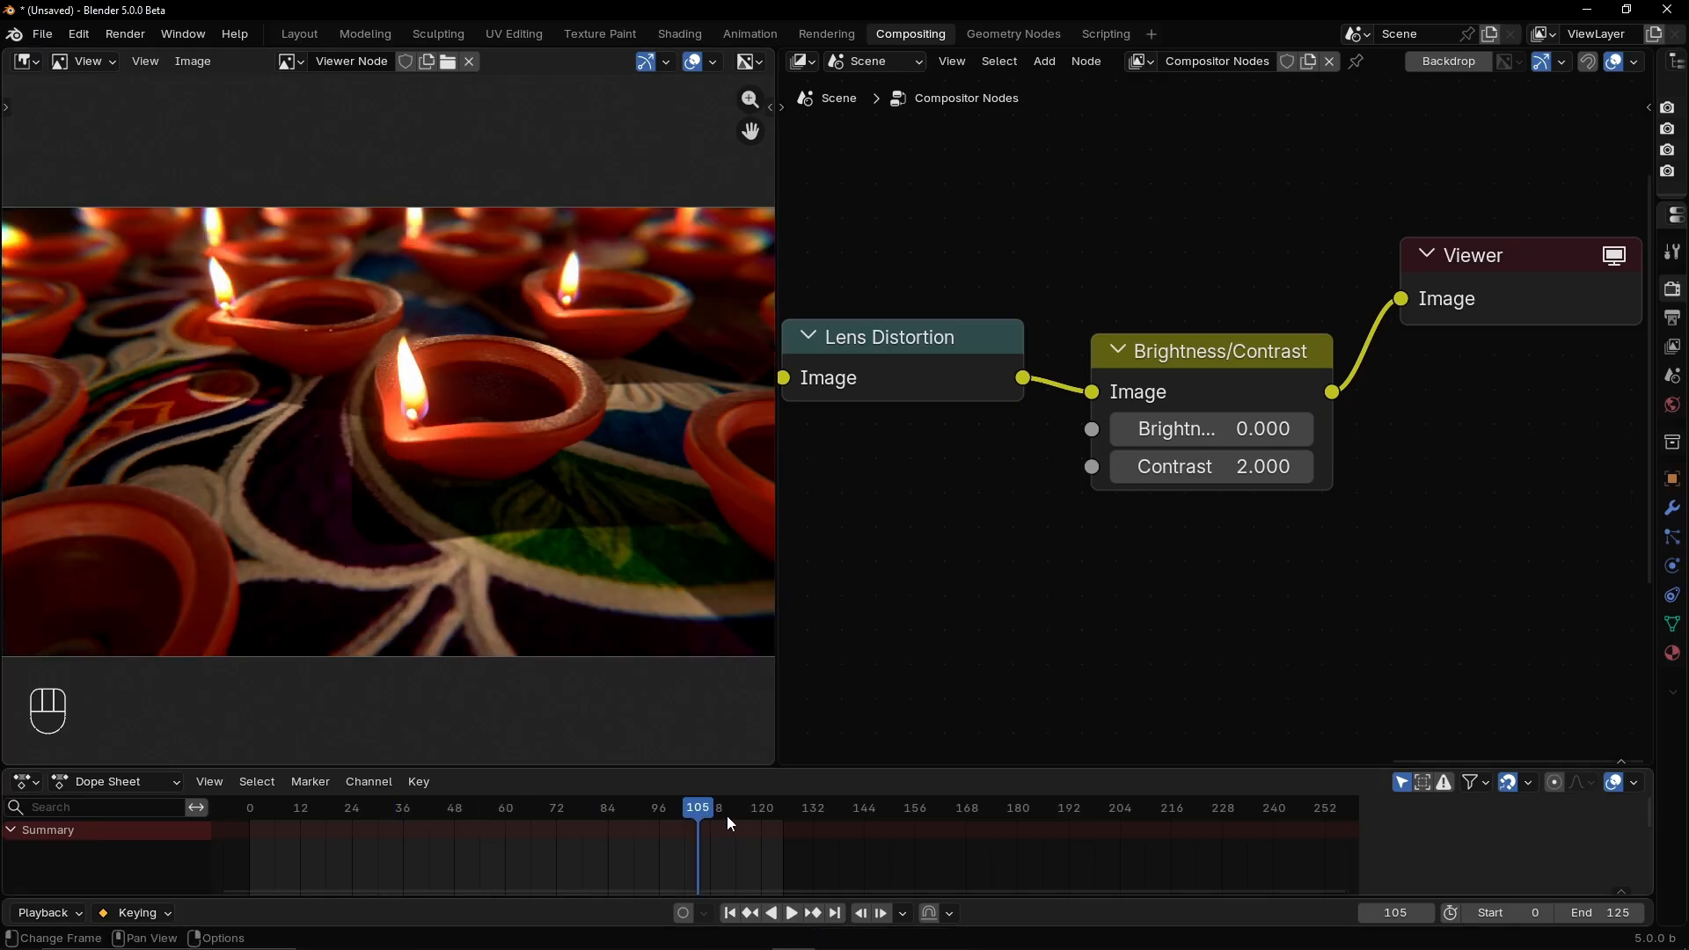
left_click(275, 809)
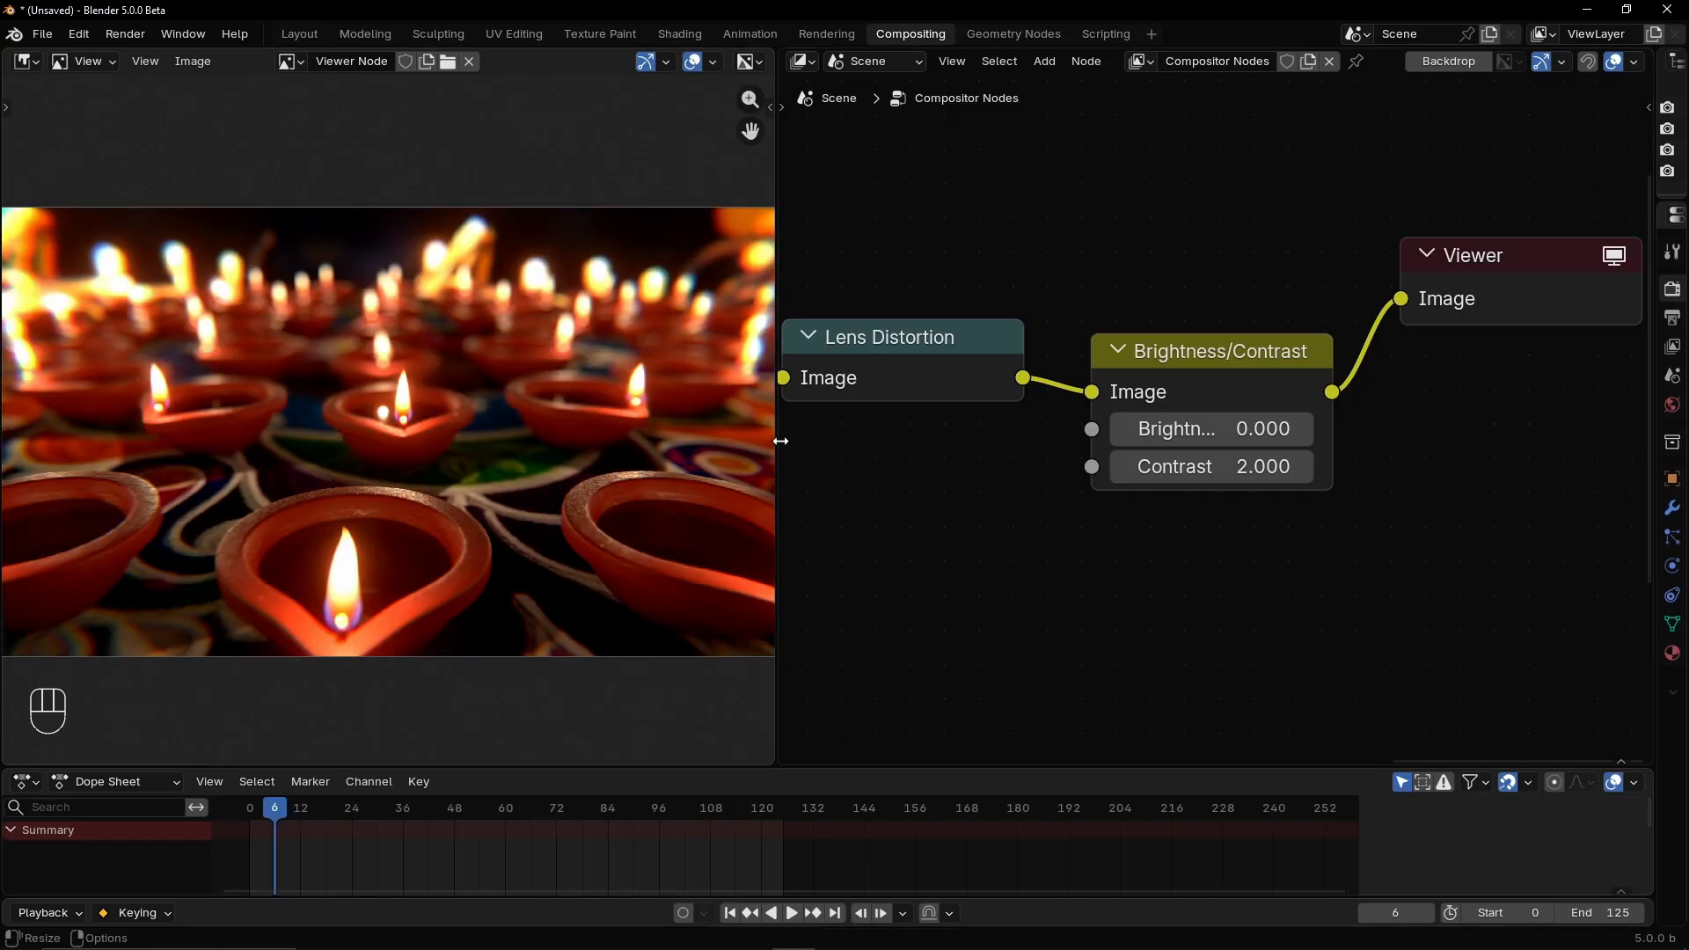
left_click_drag(778, 434, 813, 434)
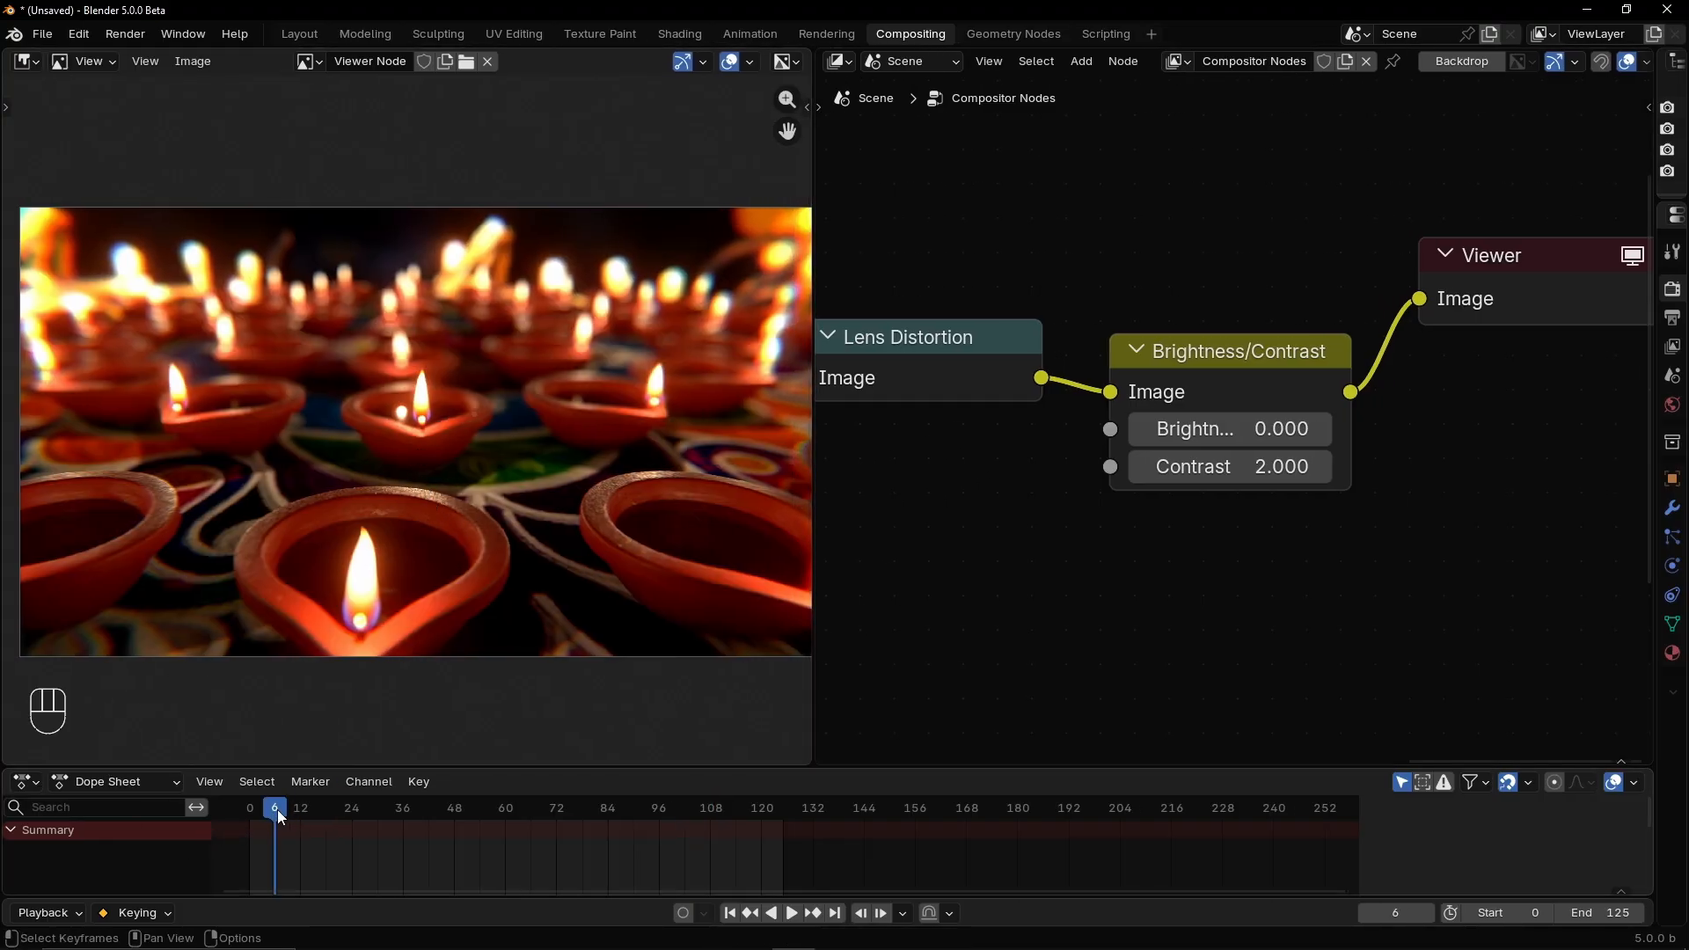
left_click_drag(277, 809, 261, 815)
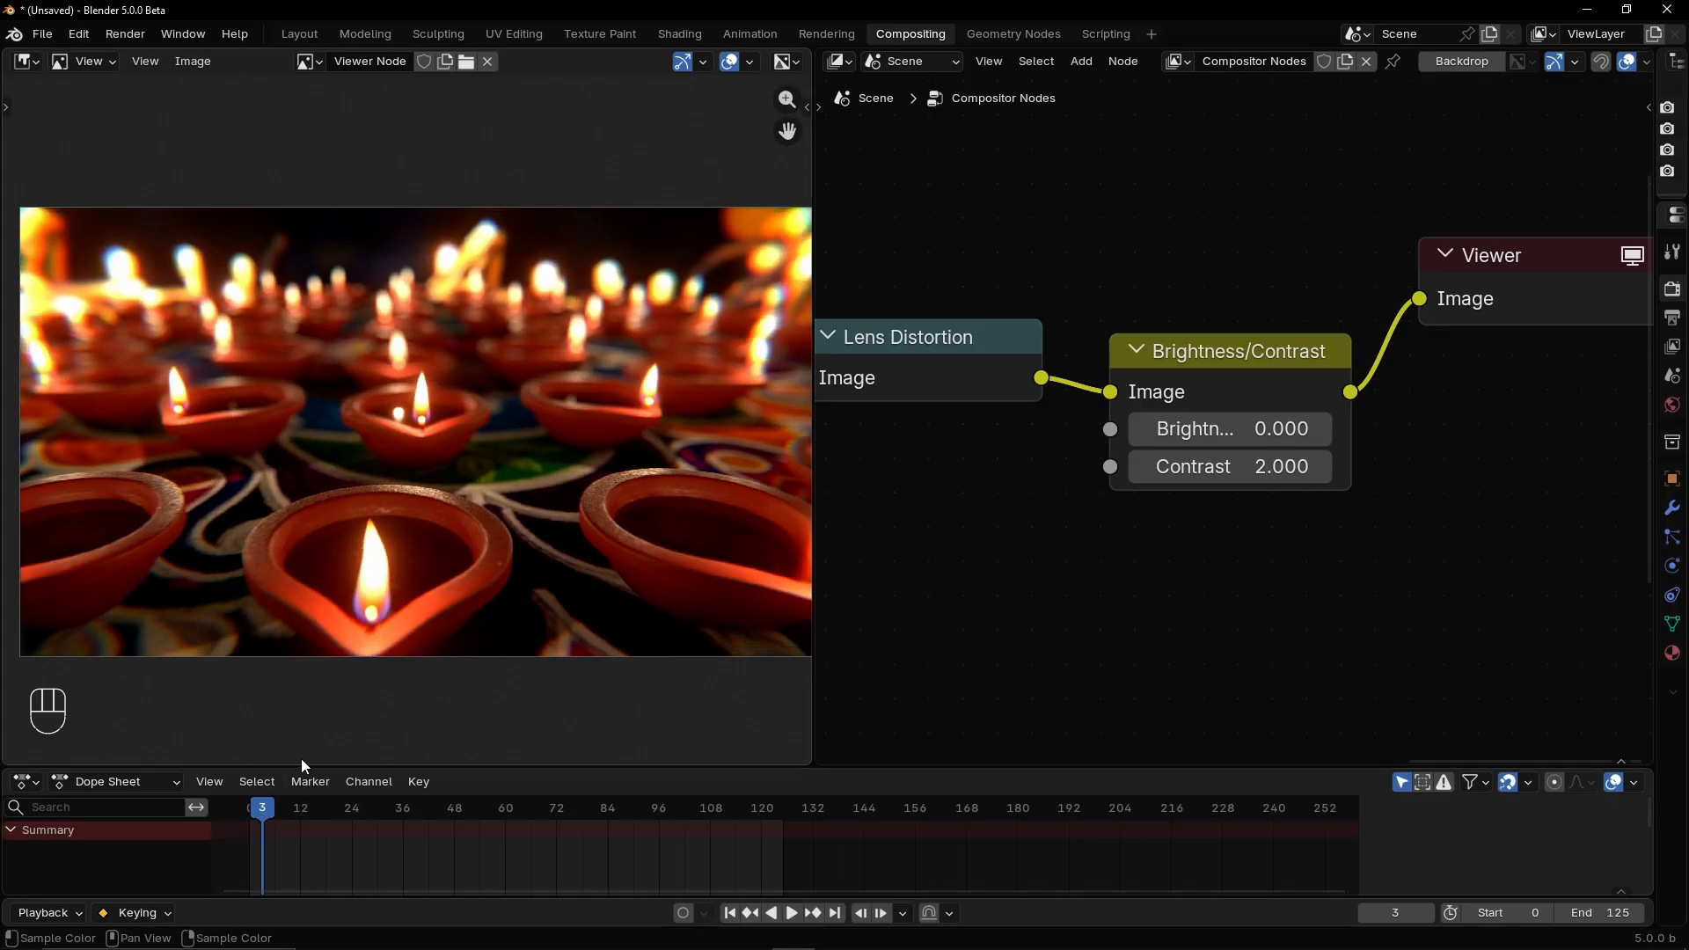
Expand and widen the Color Ramp node feeding the Defocus node, and preview its output through the Viewer
middle_click_drag(933, 449, 1561, 404)
scroll(1004, 501, "down", 3)
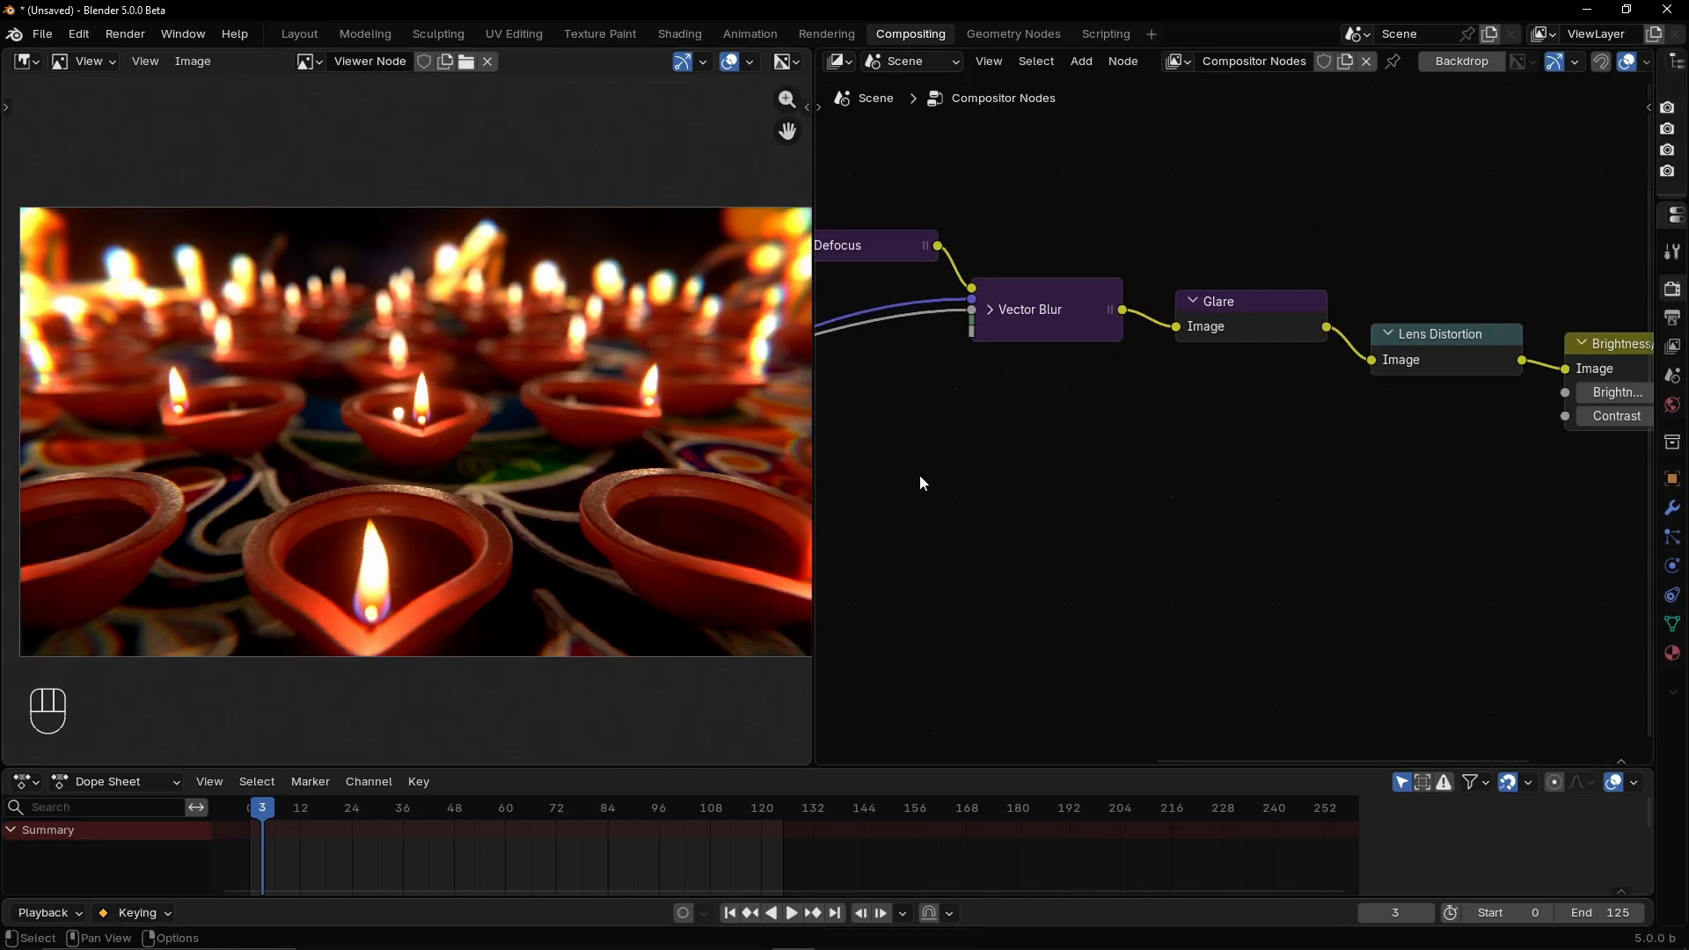
middle_click_drag(921, 477, 1363, 464)
left_click(1013, 334)
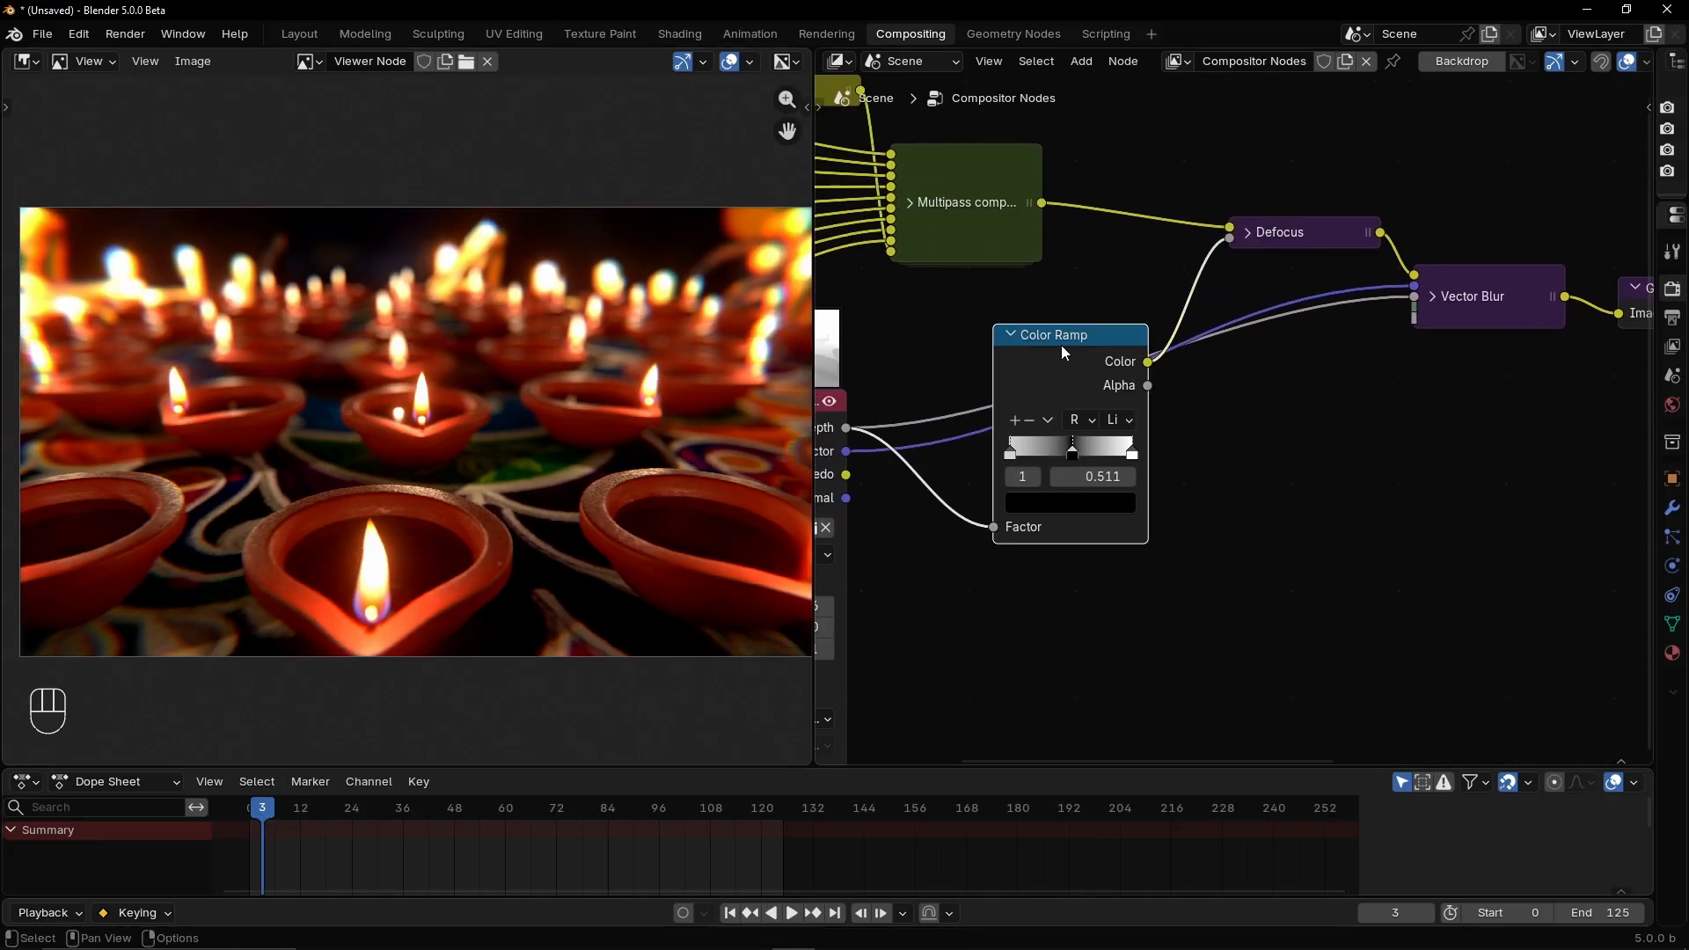
left_click_drag(1041, 336, 1038, 320)
scroll(1171, 521, "up", 2)
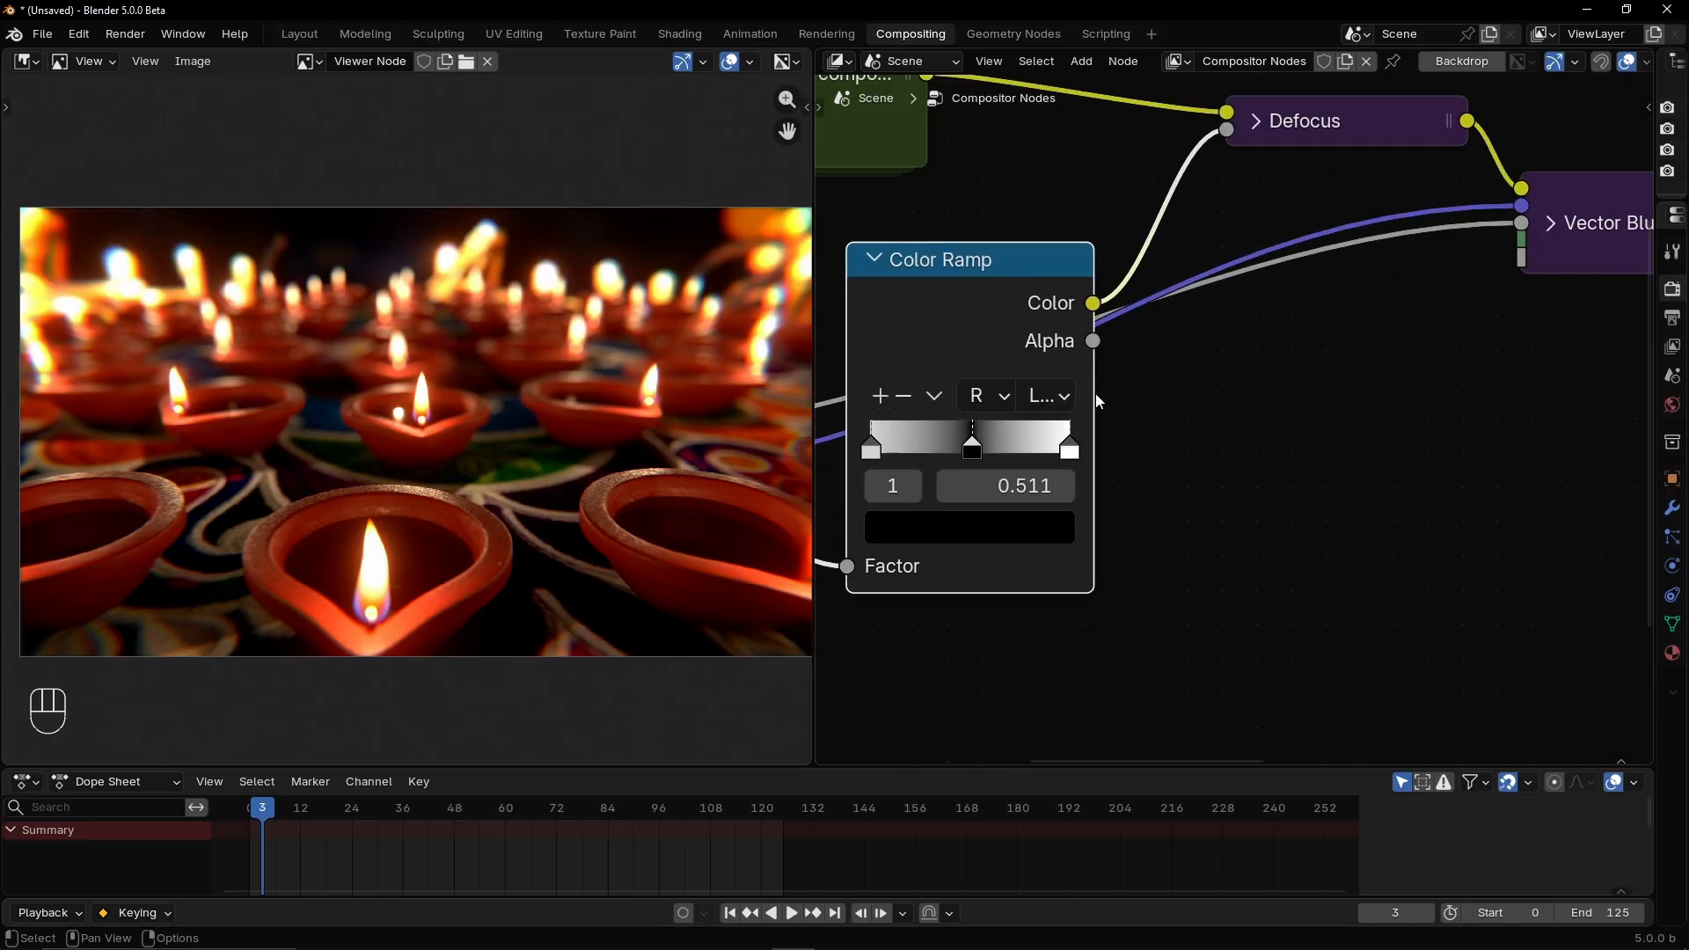
key("h")
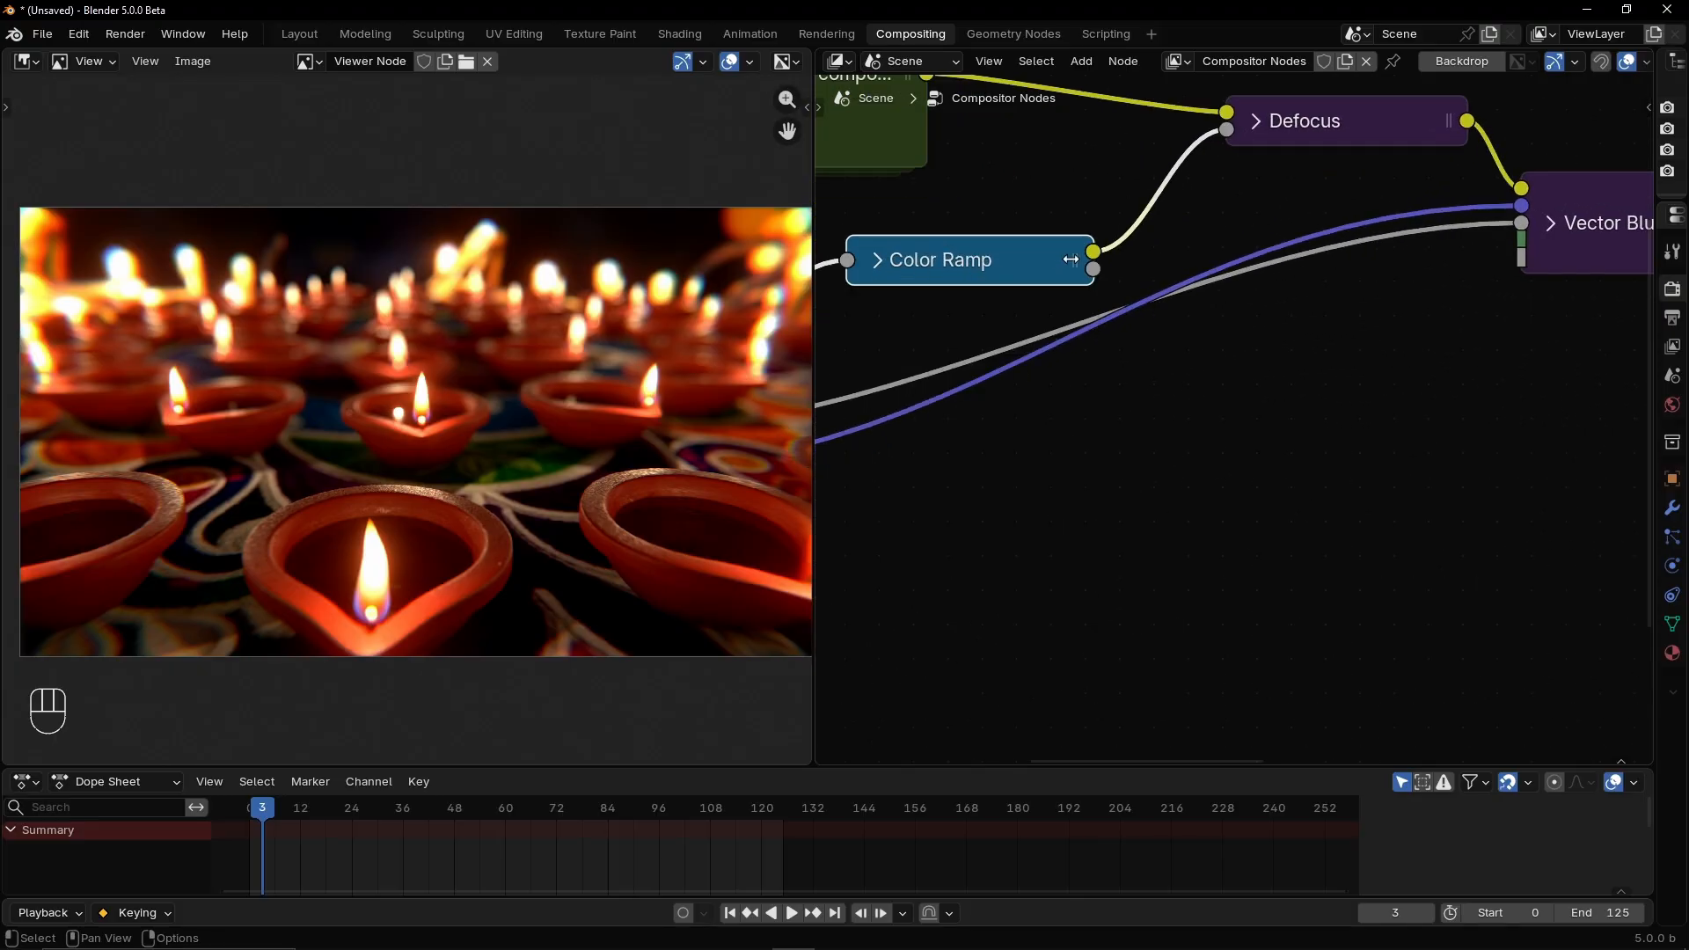
left_click_drag(1070, 259, 1197, 259)
key("h")
left_click_drag(990, 284, 1043, 279)
left_click(1091, 259, "ctrl+shift")
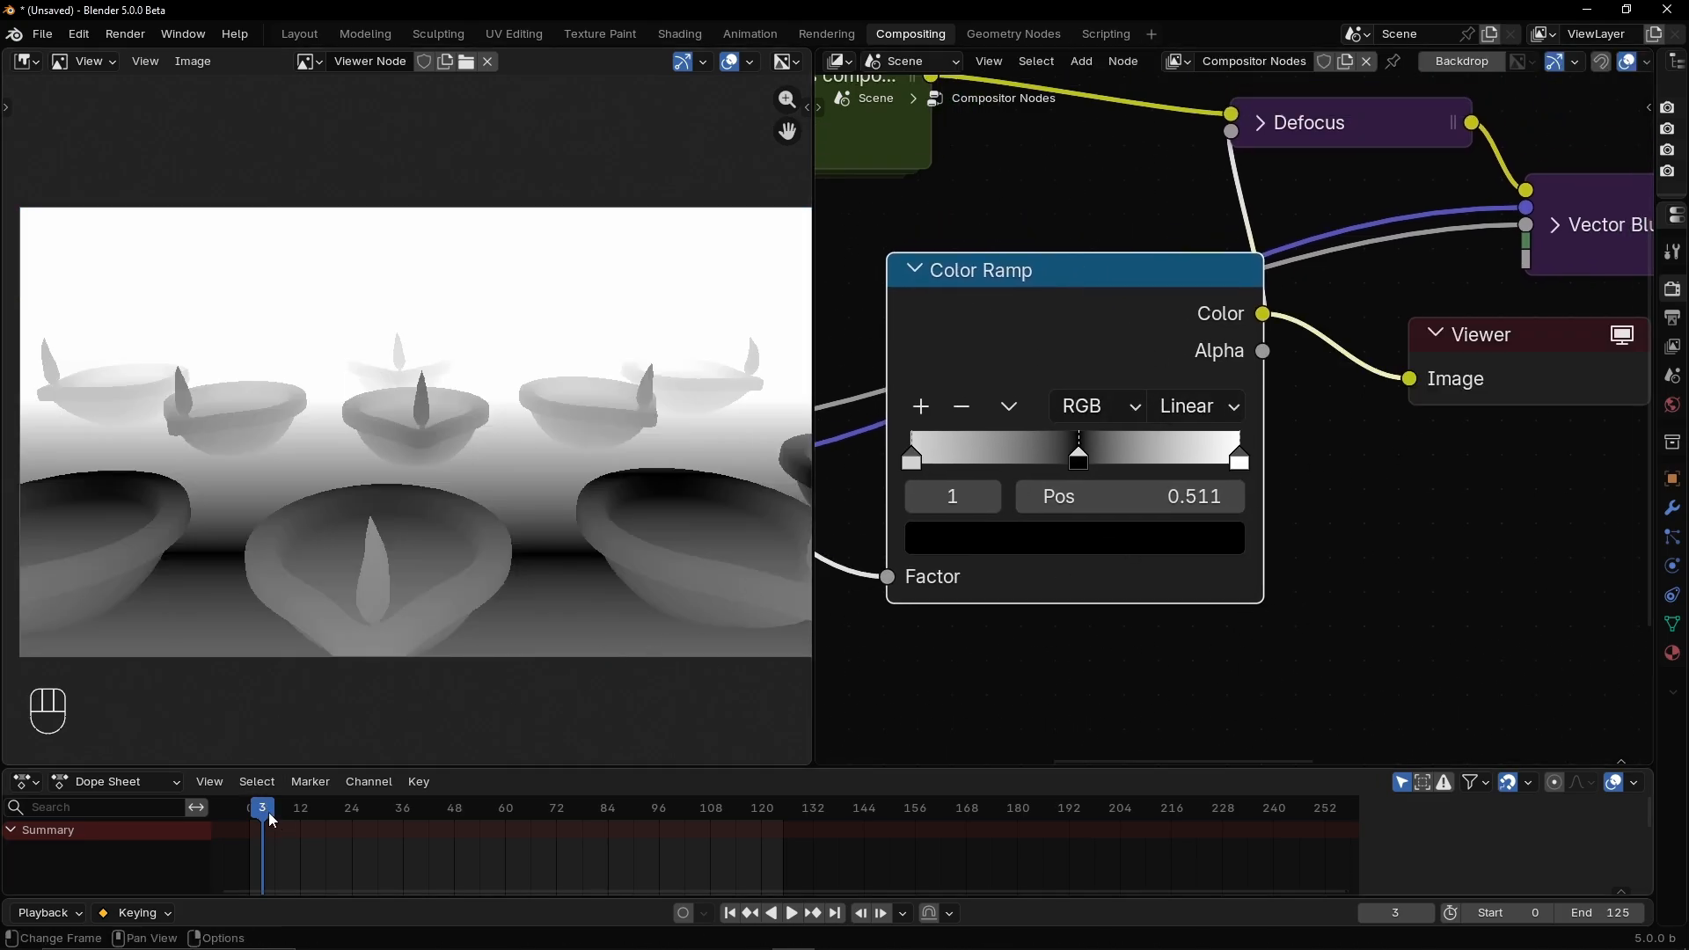
Scrub through the depth mask, return to frame 0, and keyframe the black Color Ramp stop's position at 0.625
left_click_drag(267, 812, 250, 816)
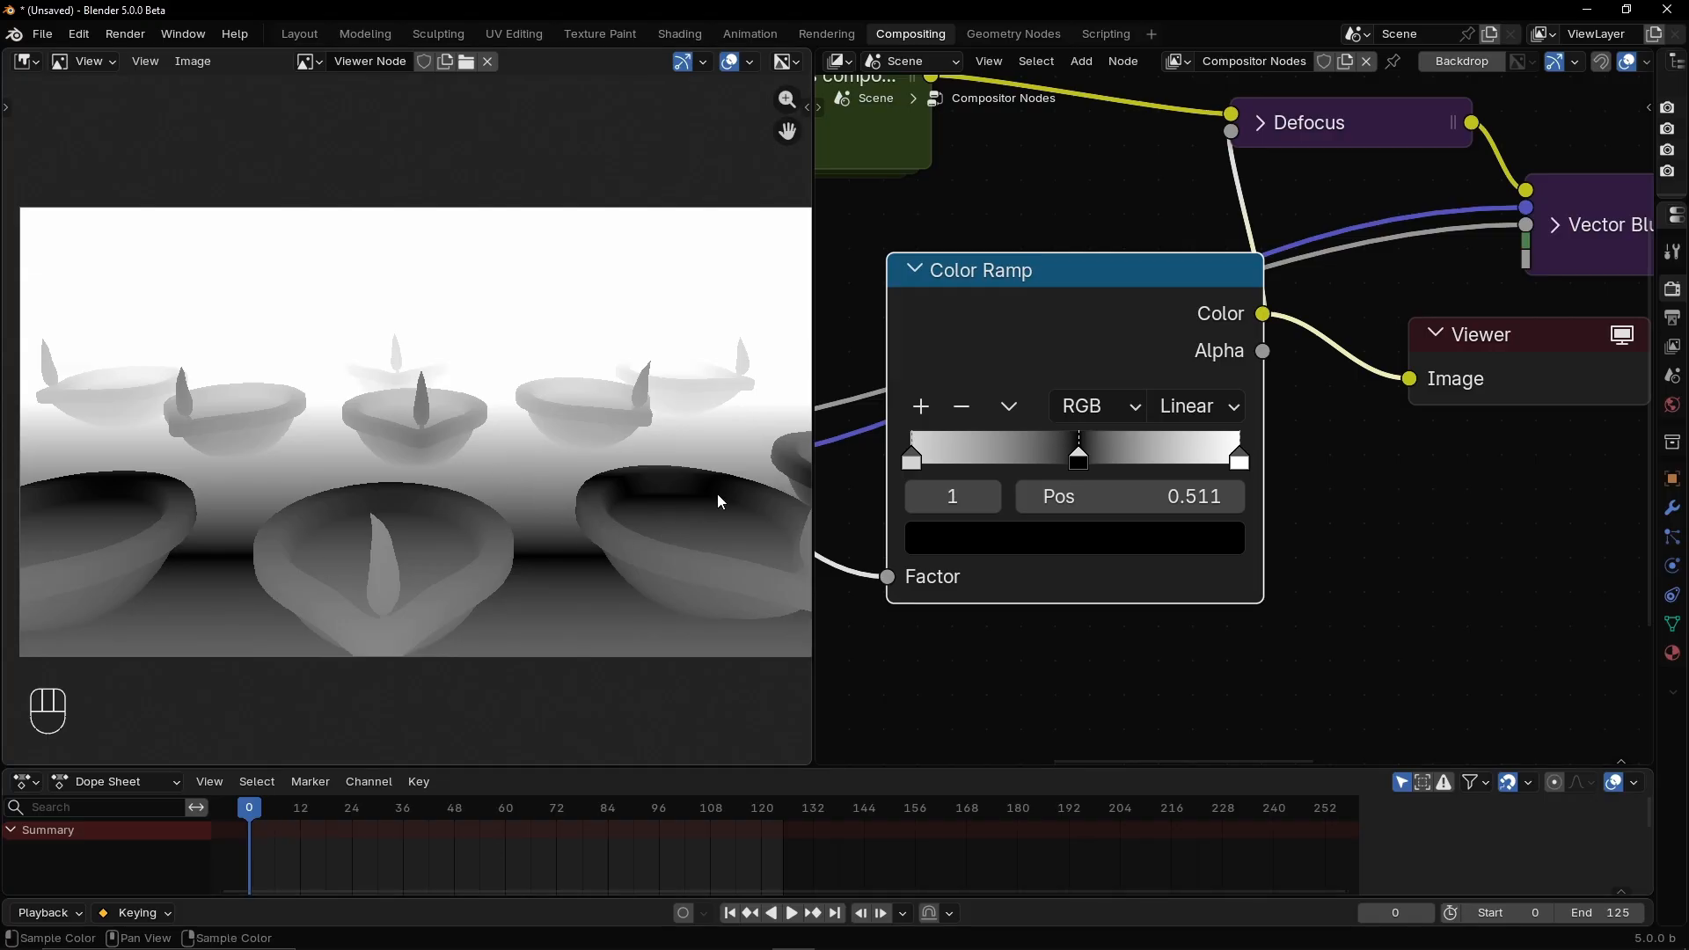
left_click_drag(318, 815, 370, 814)
left_click_drag(470, 818, 249, 837)
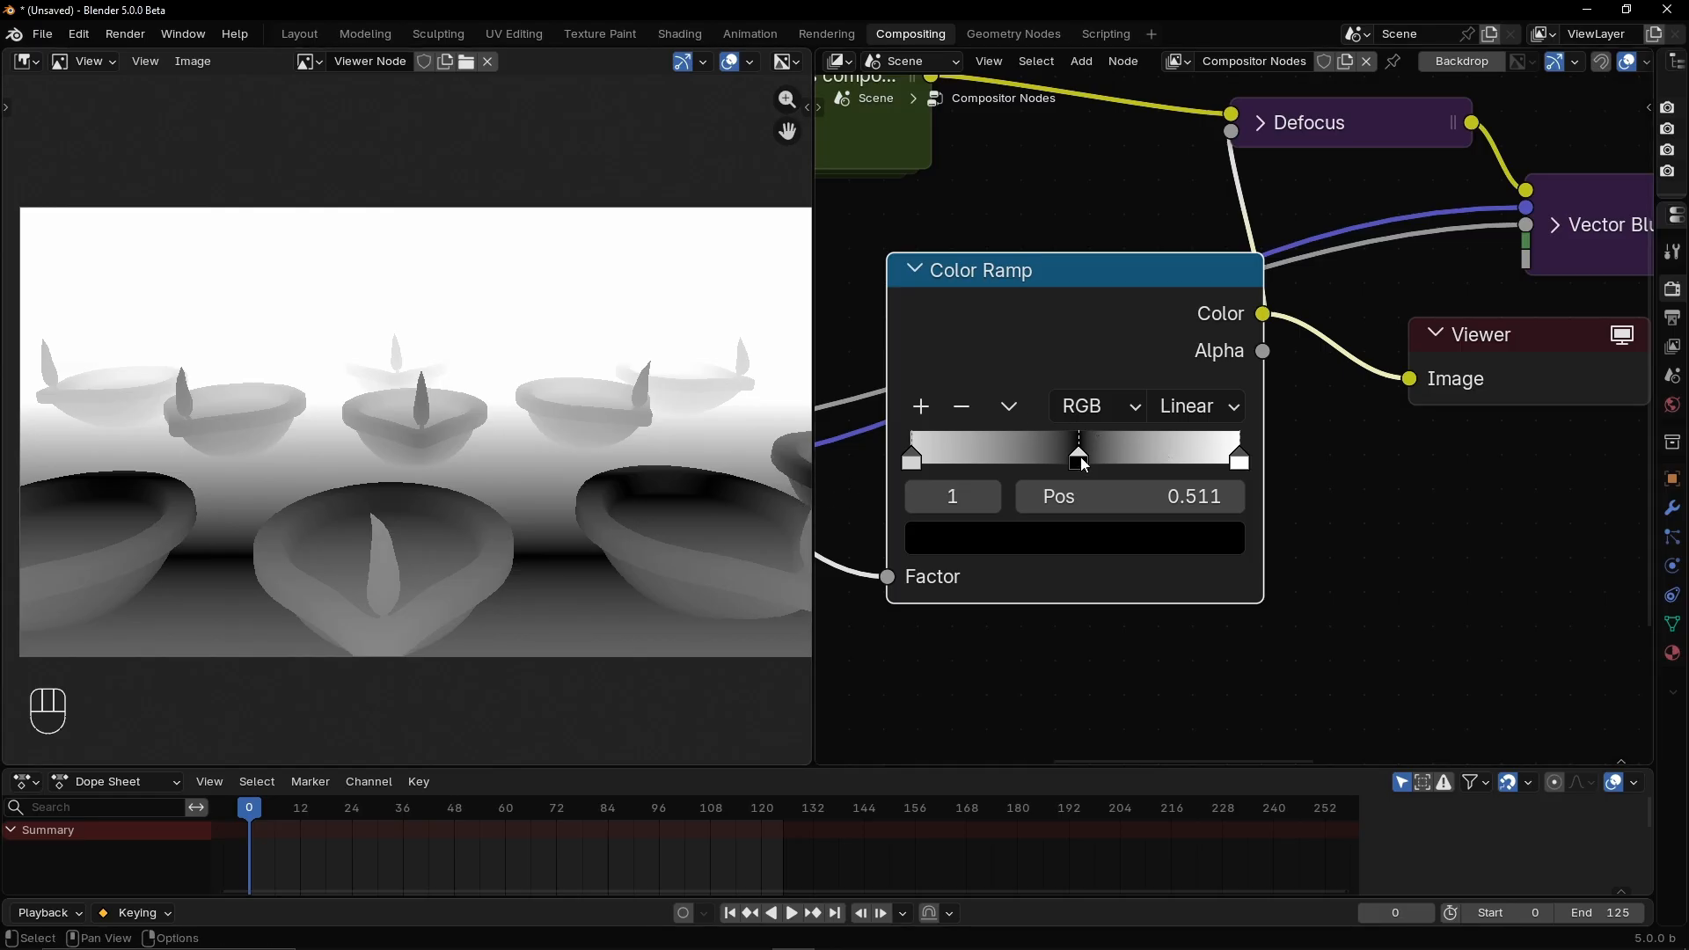
left_click_drag(1079, 460, 1121, 465)
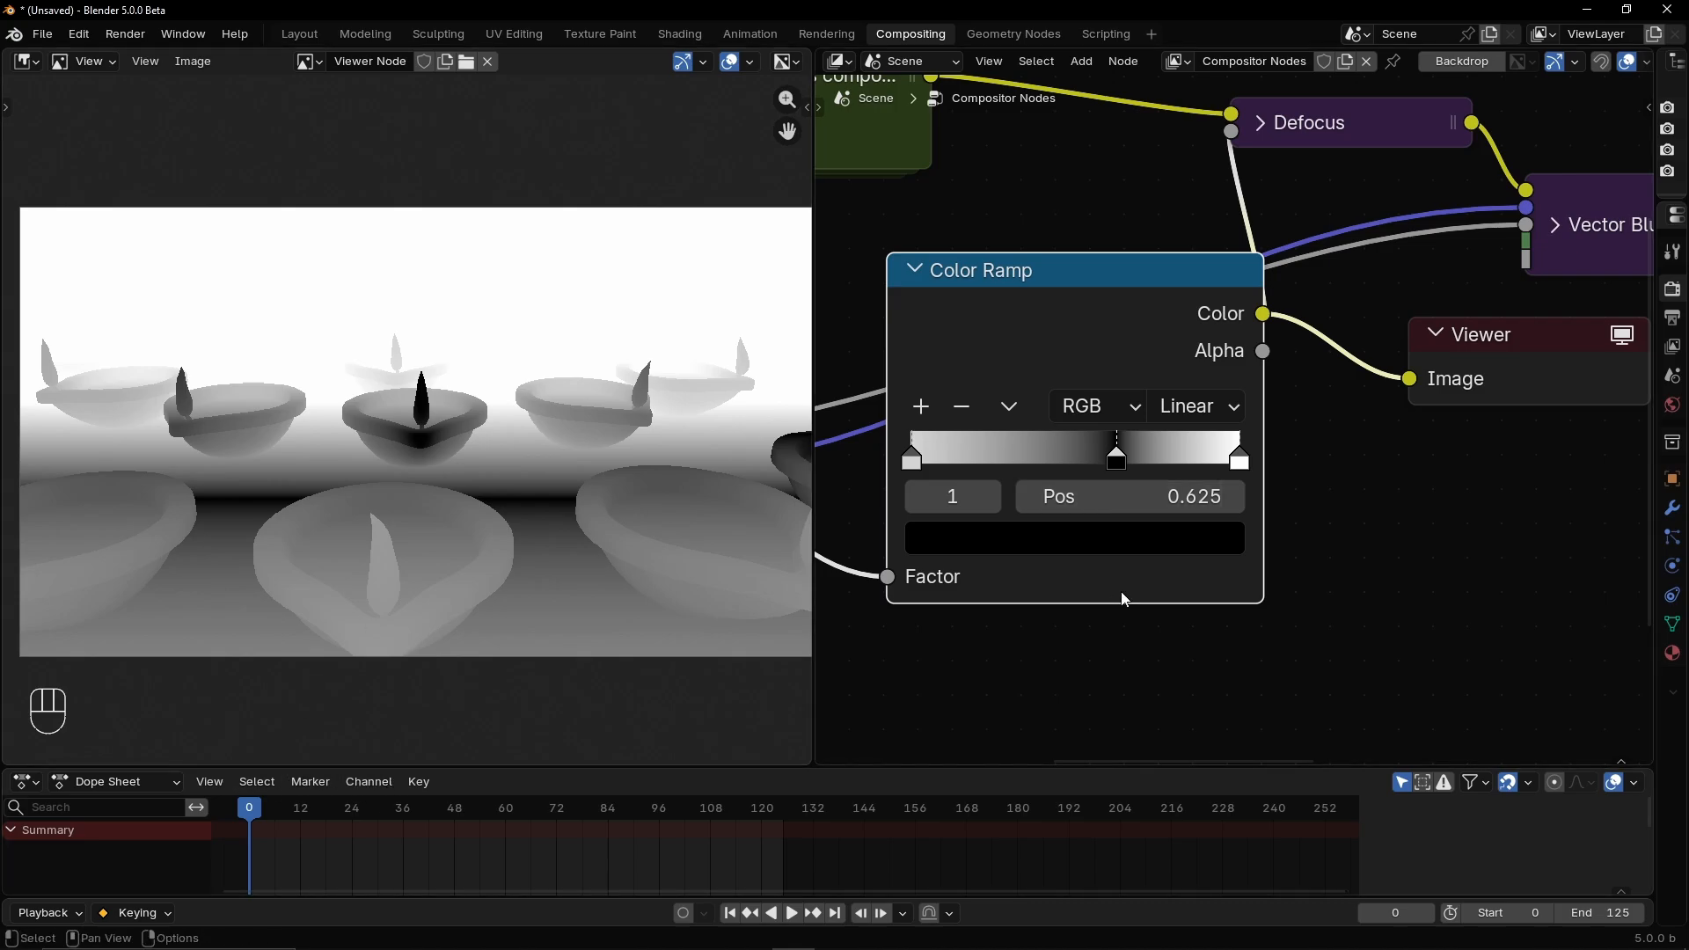
right_click(1119, 499)
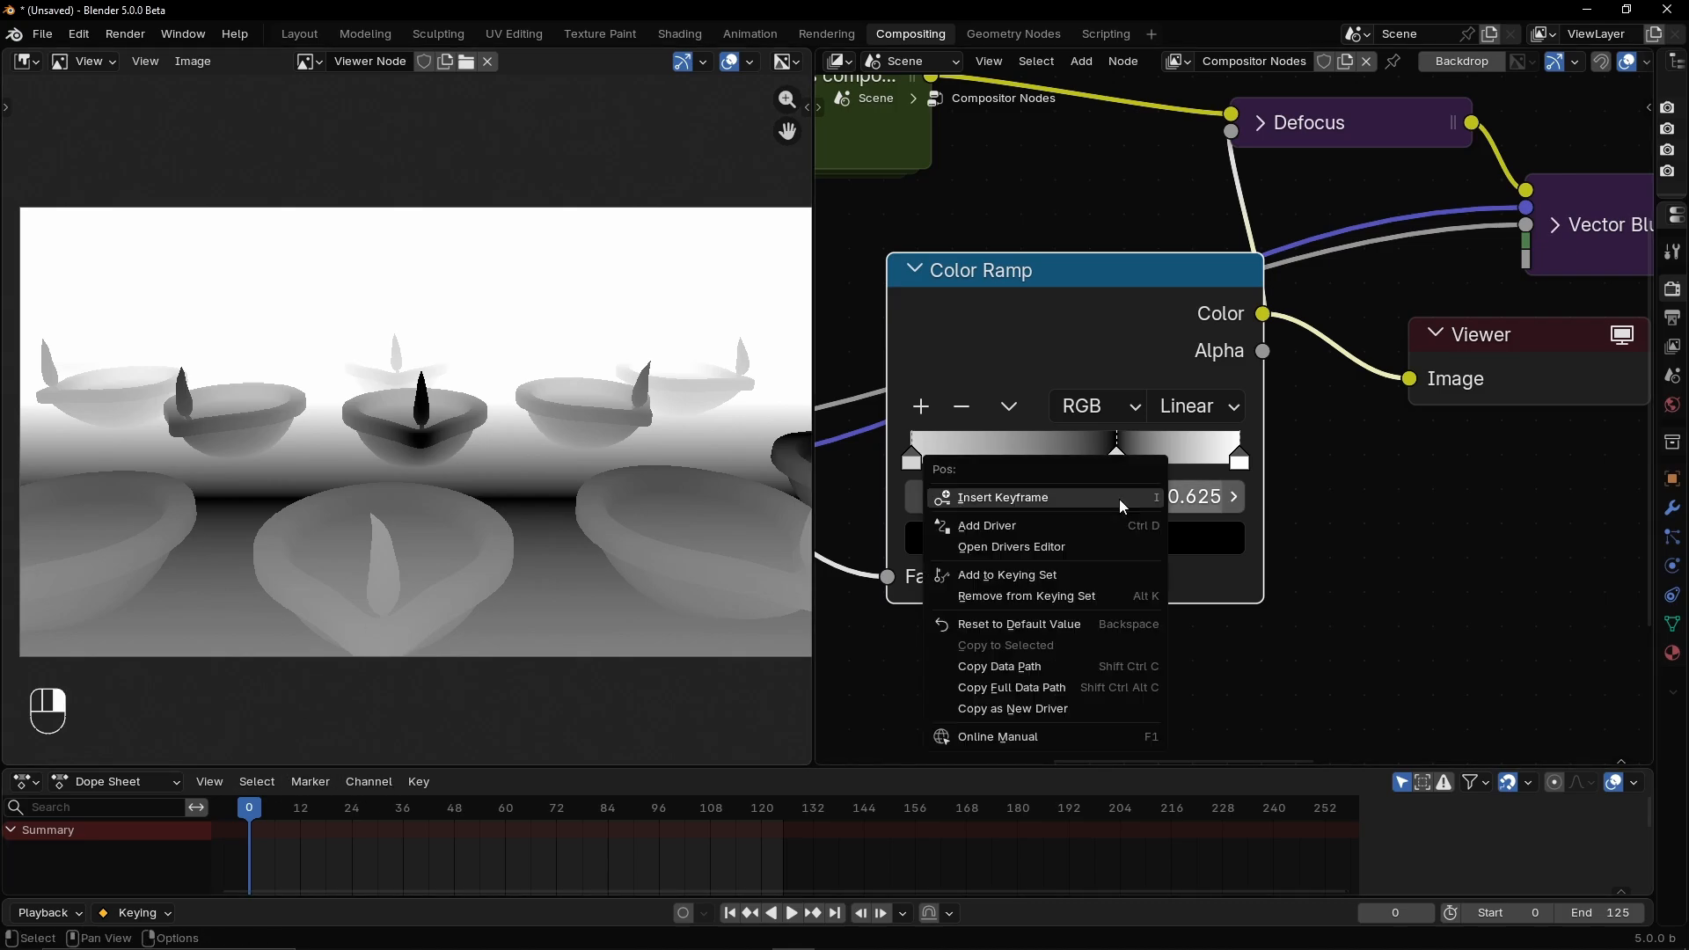
left_click(1037, 498)
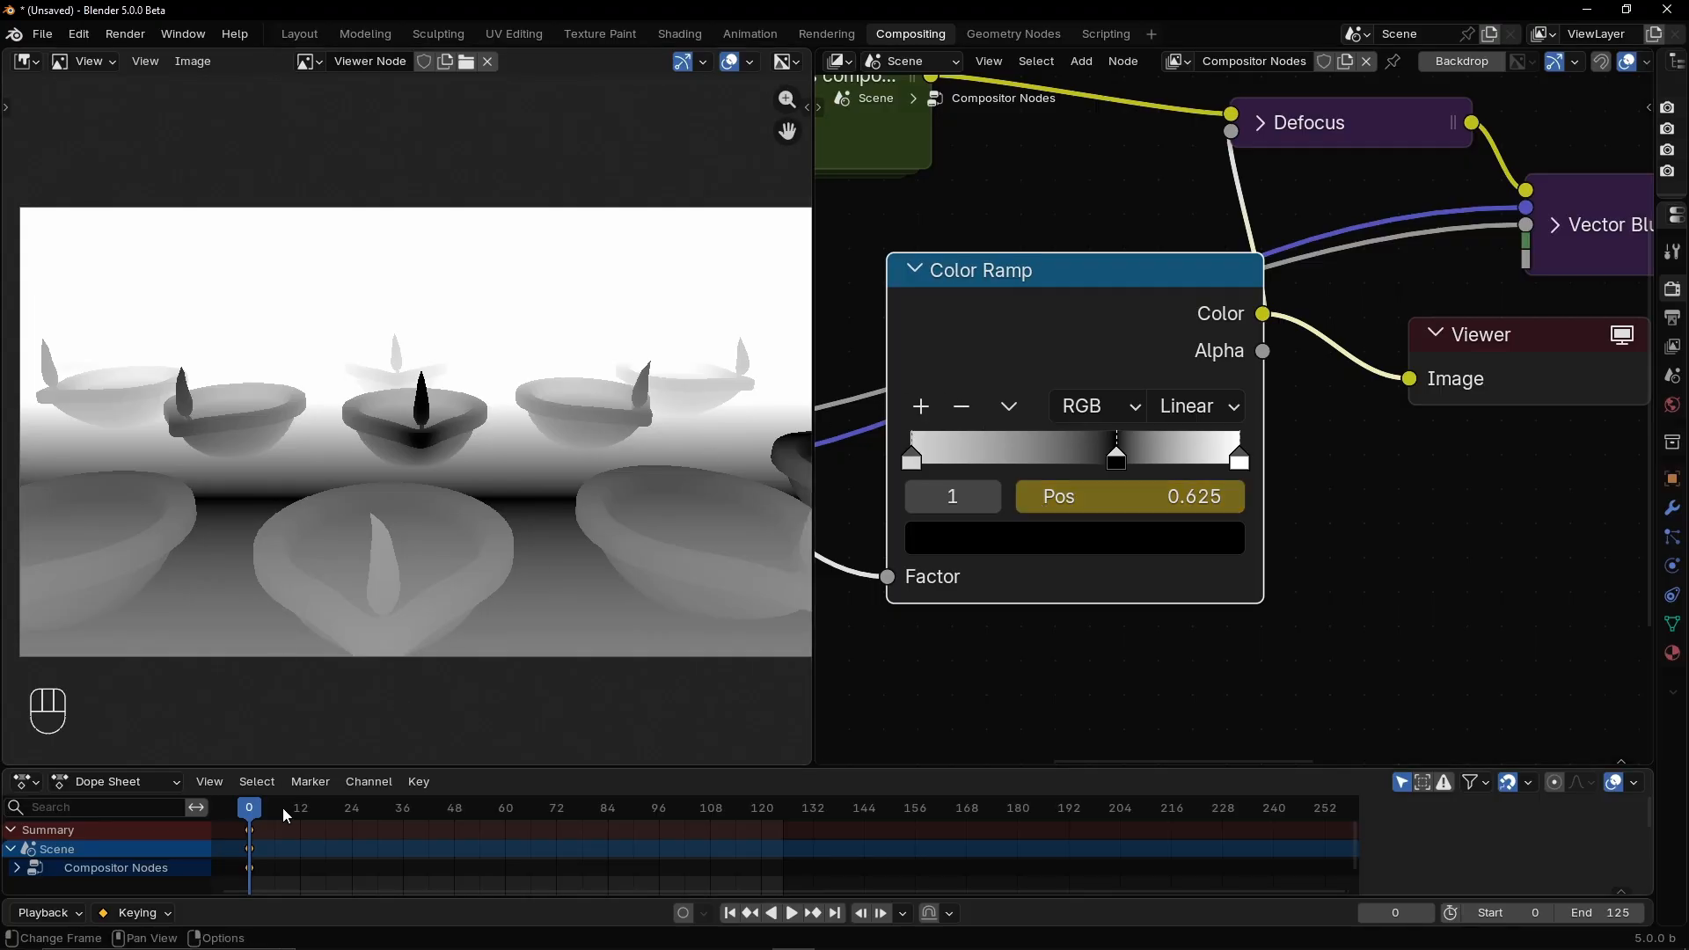
Enlarge the timeline area, go to frame 125, and keyframe the black Color Ramp stop's position at 0.368
left_click_drag(388, 769, 387, 729)
left_click(278, 767)
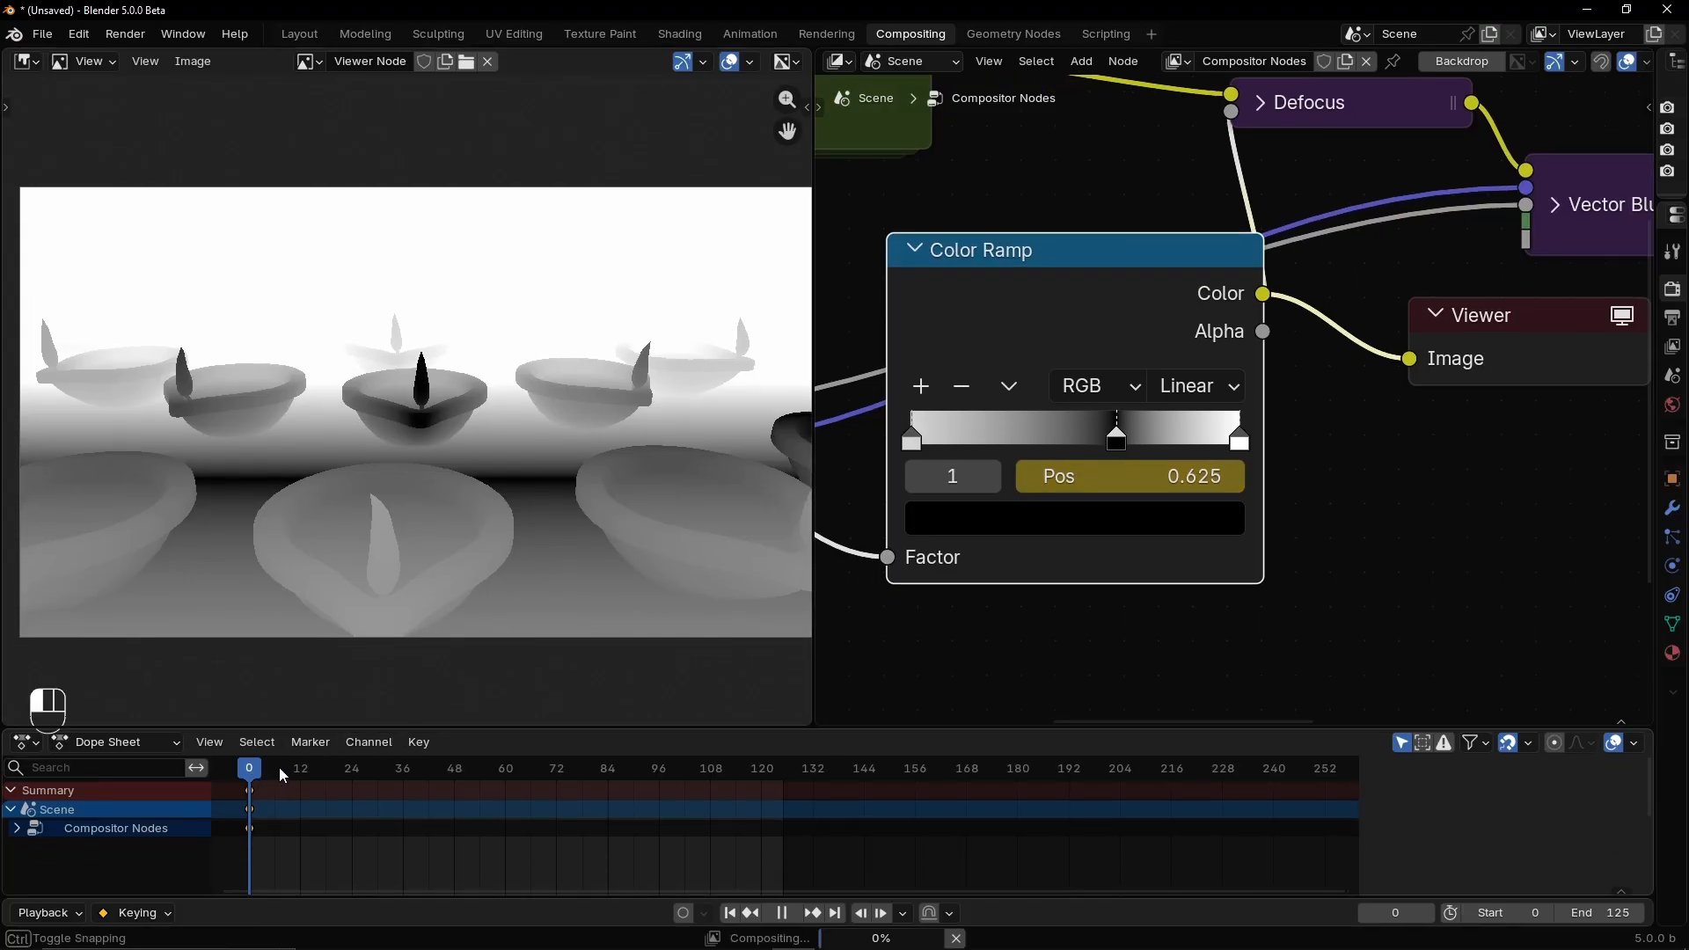
left_click_drag(278, 767, 783, 799)
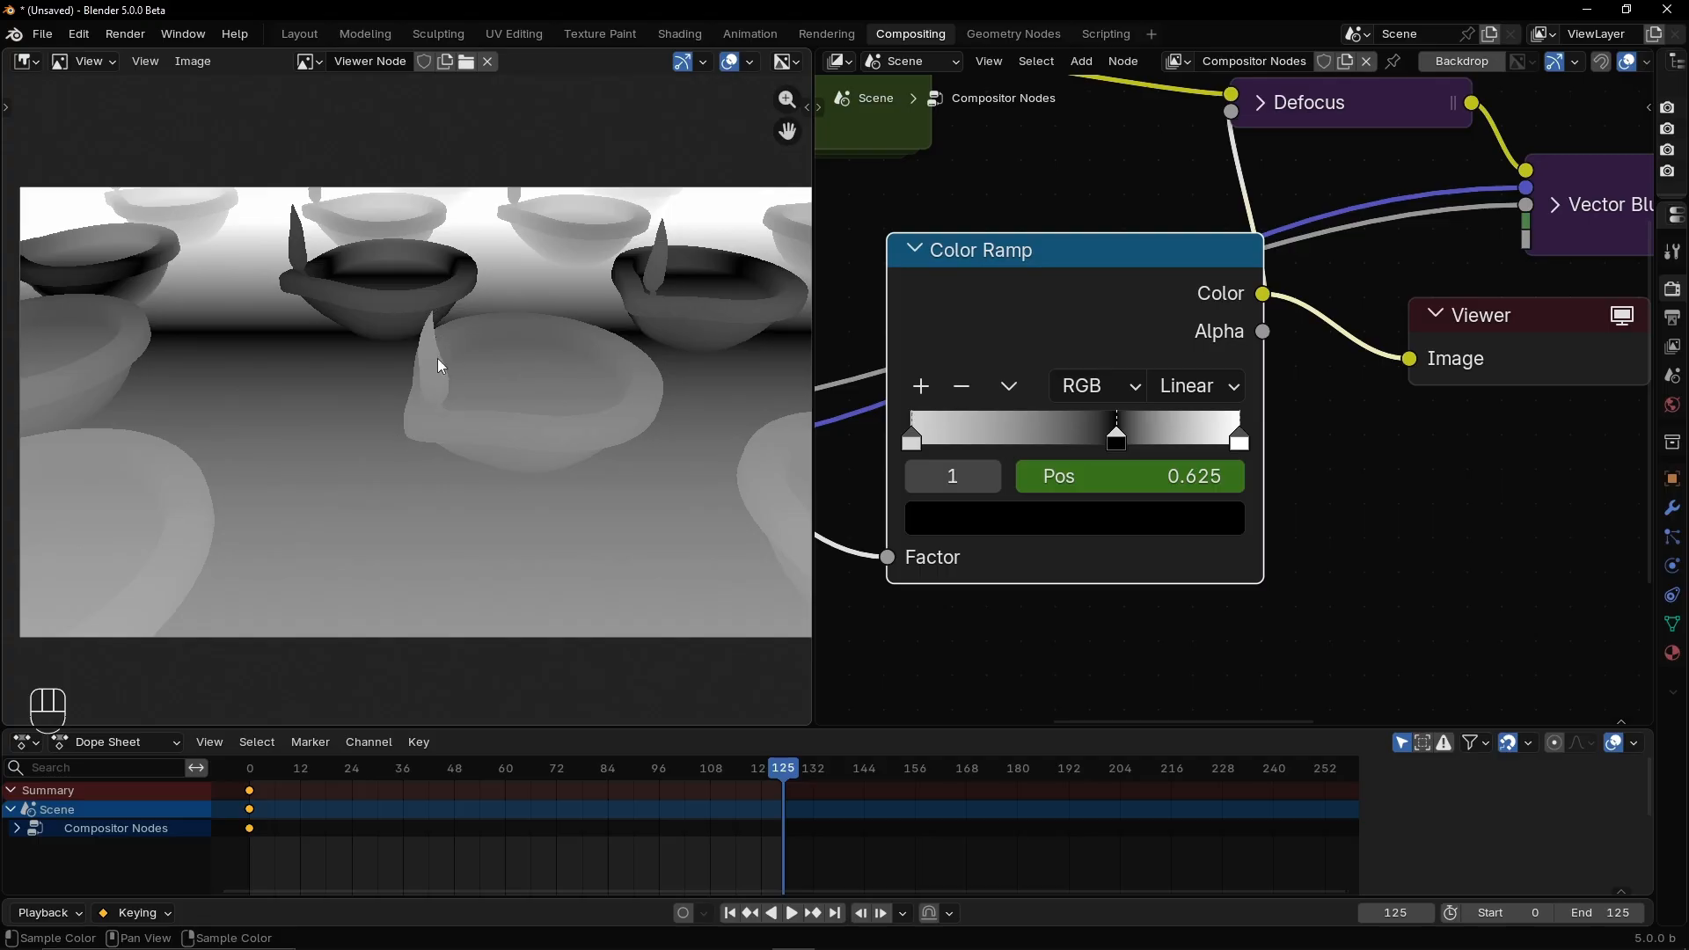
left_click_drag(1122, 437, 1037, 450)
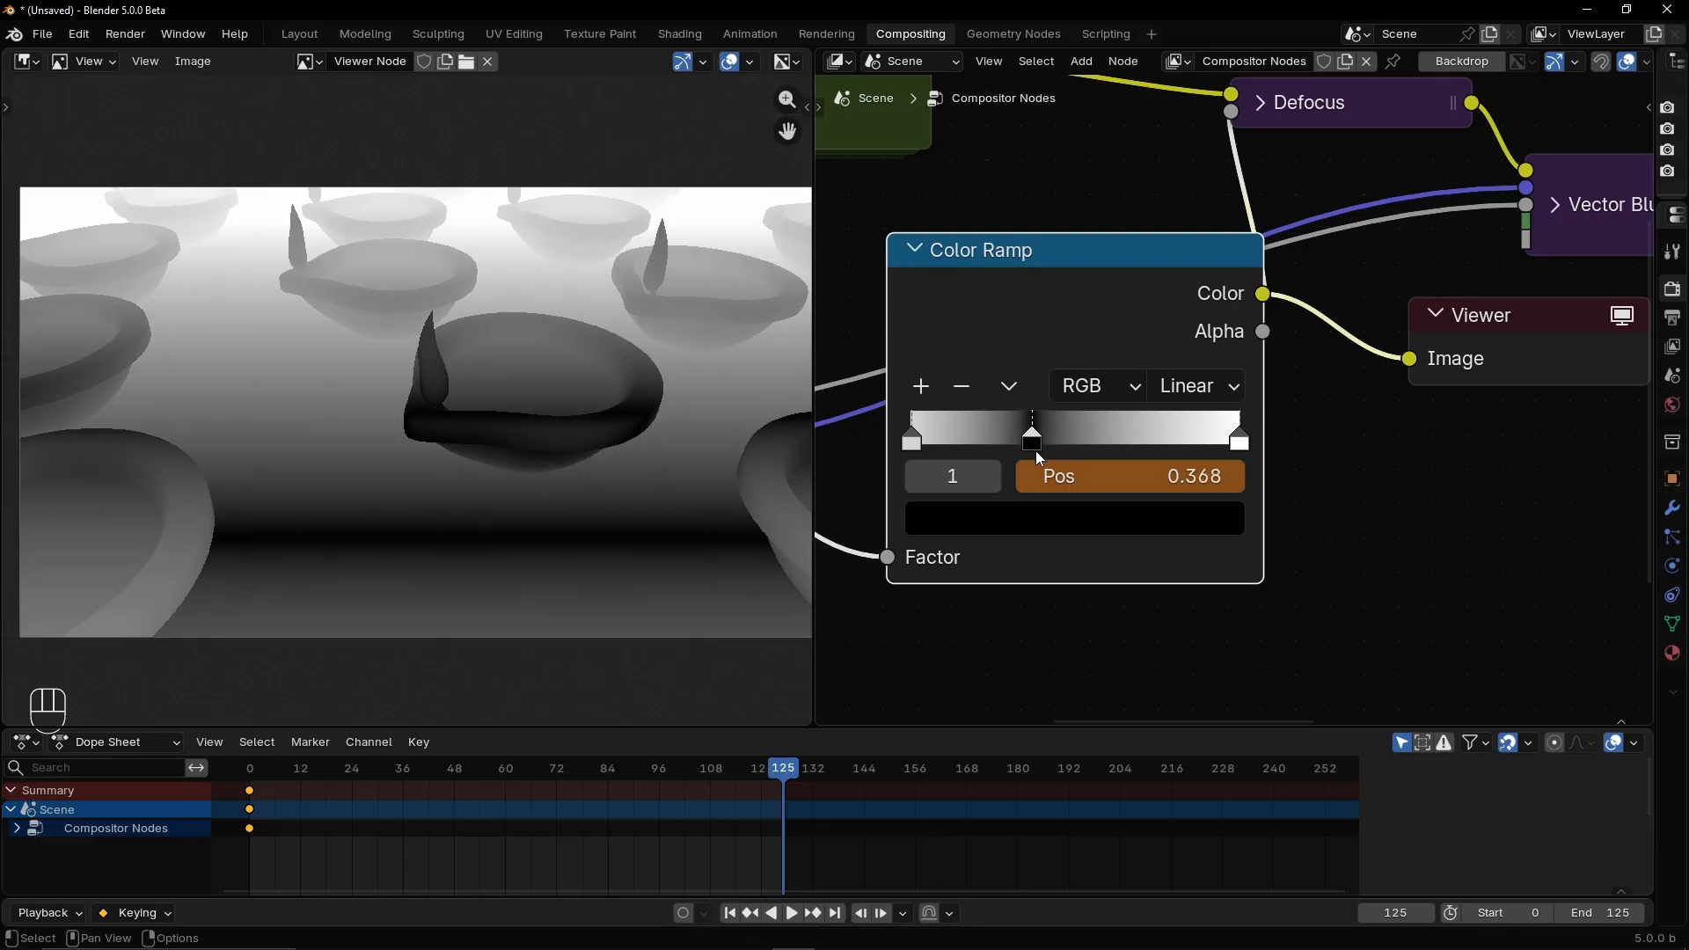
right_click(1161, 478)
left_click(1089, 479)
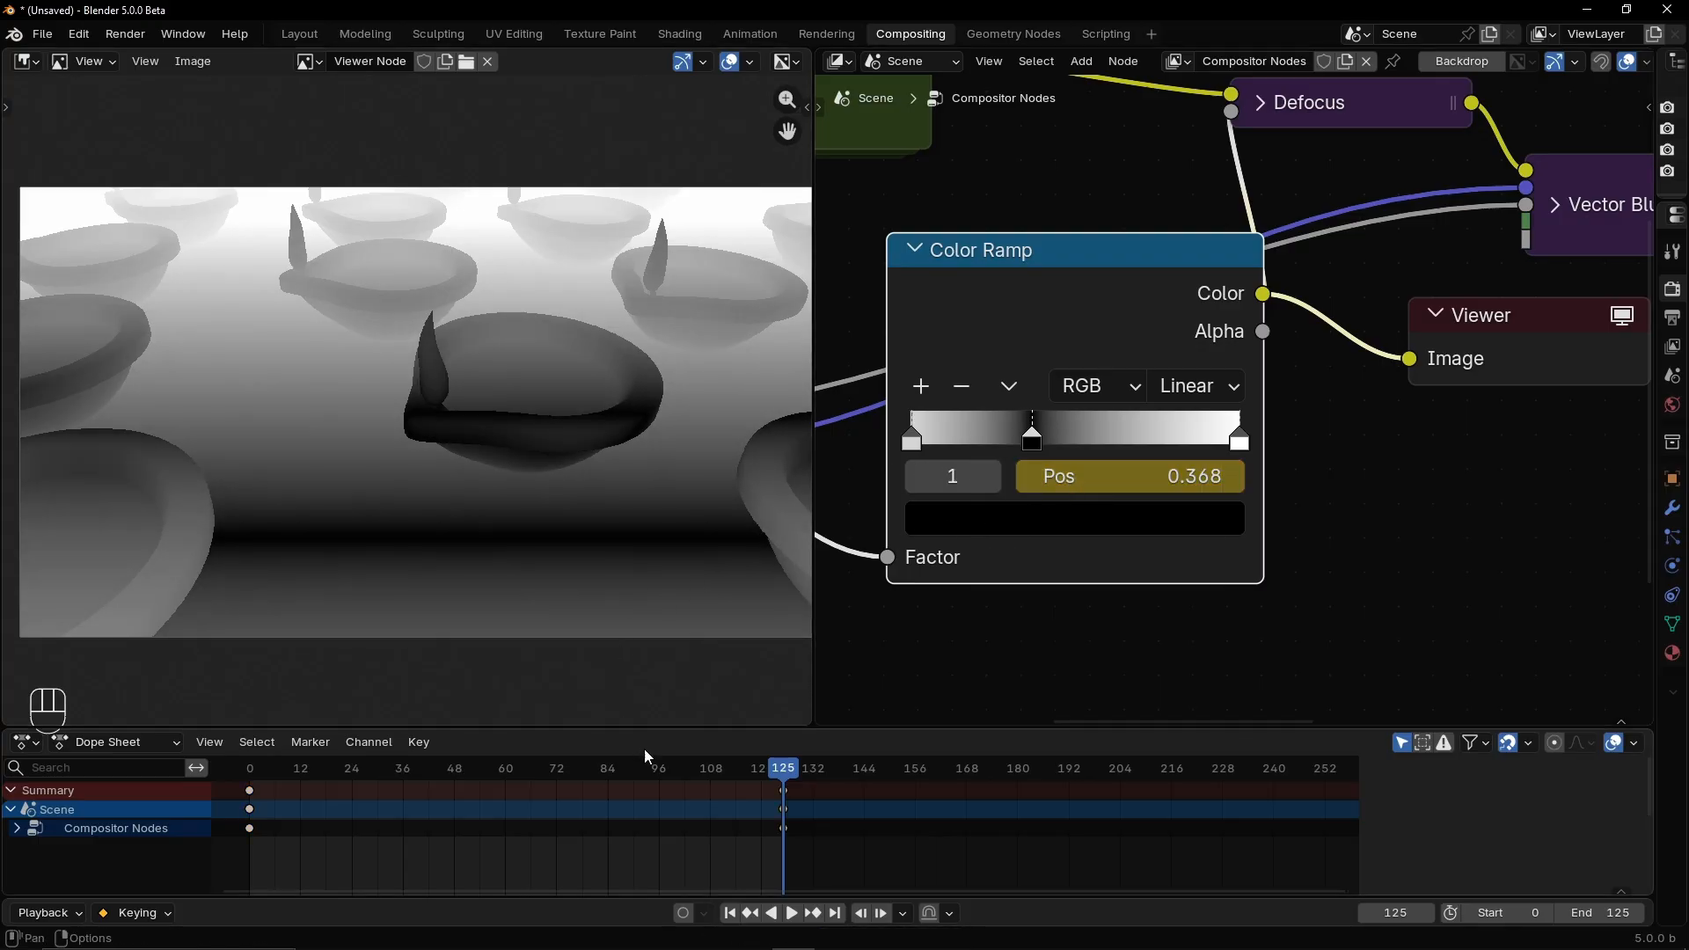
At frame 64, set the black Color Ramp stop's position to 0.471 and insert a keyframe
left_click_drag(528, 774, 521, 776)
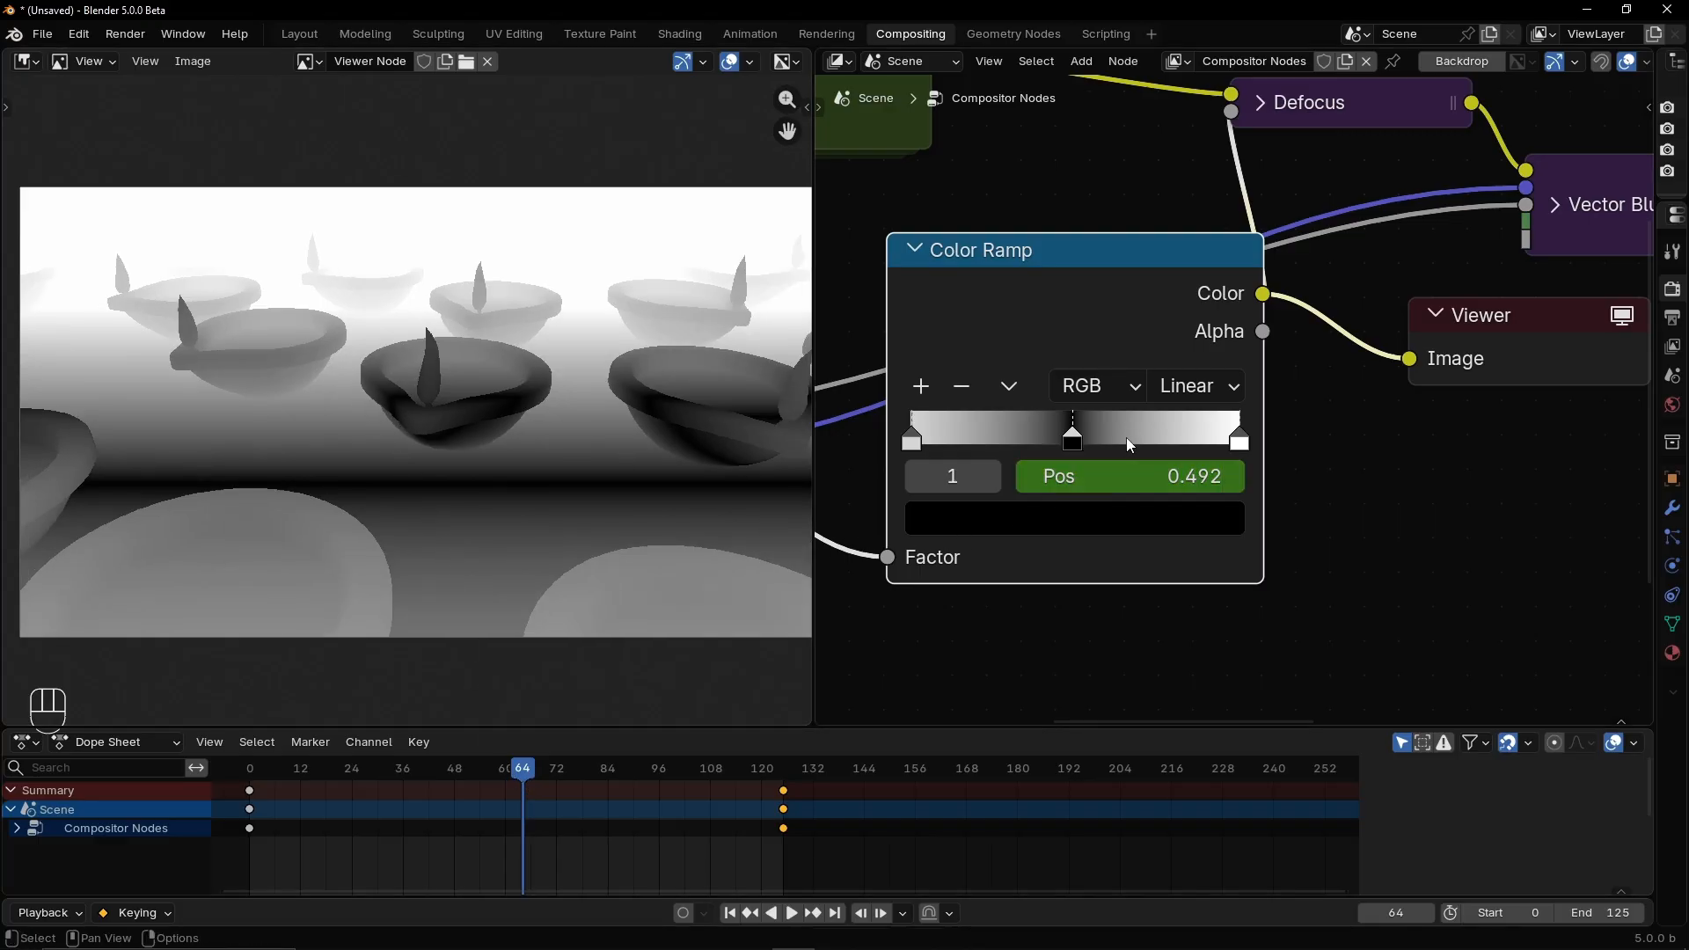
left_click_drag(1073, 440, 1065, 440)
right_click(1027, 486)
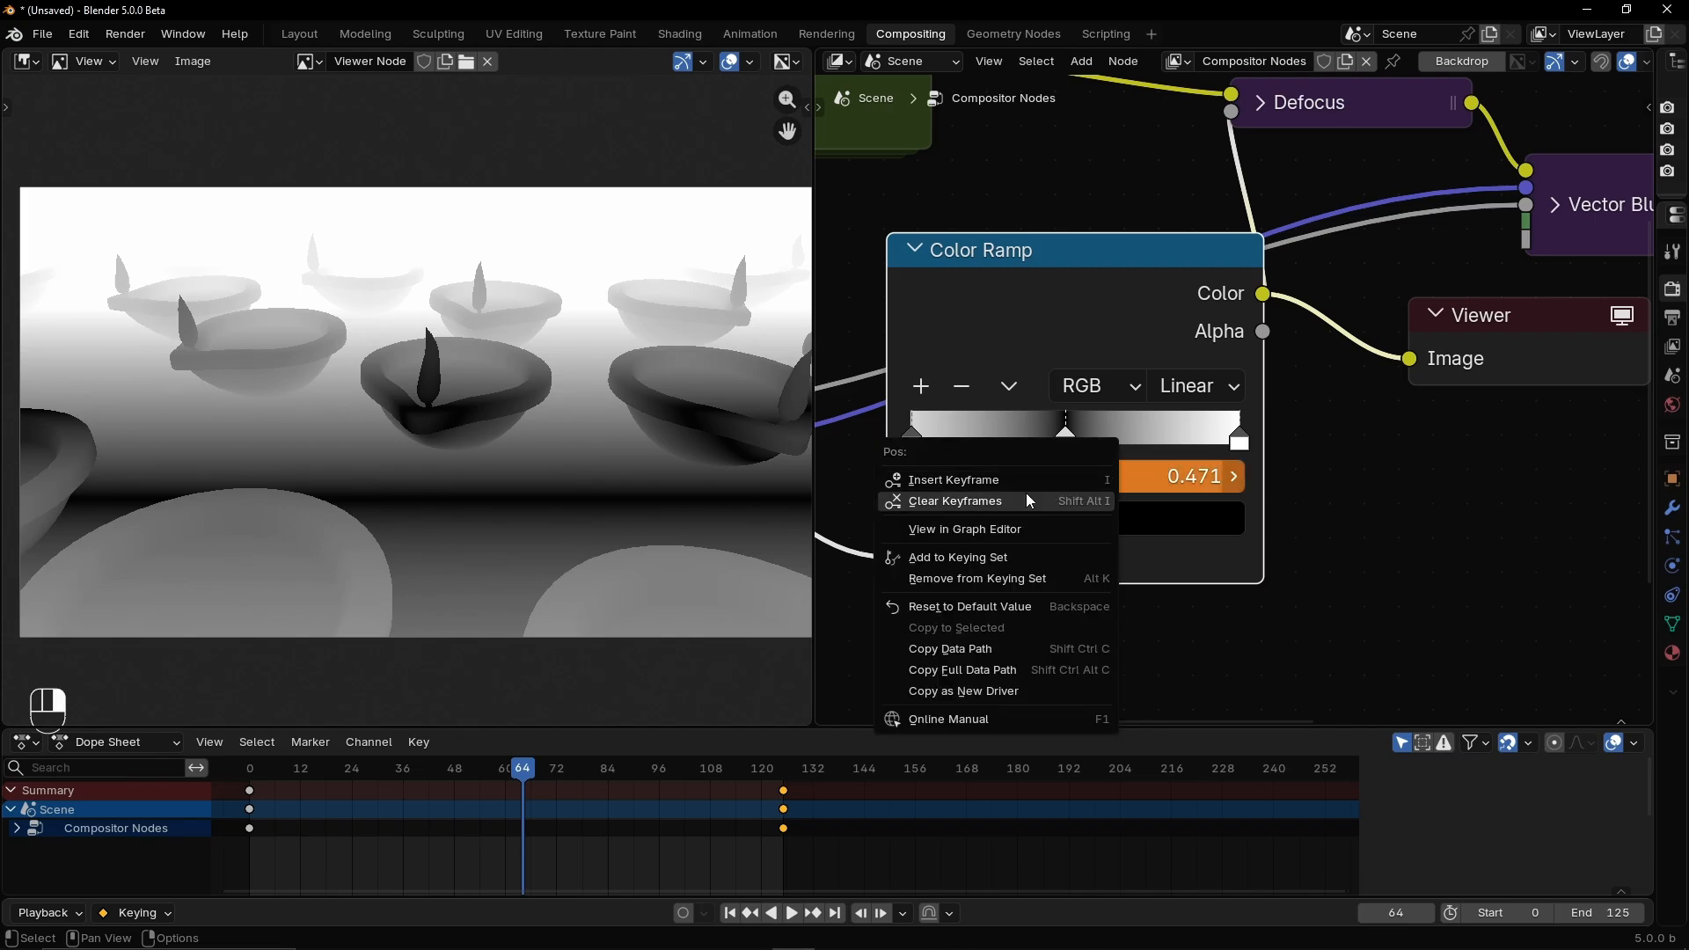
left_click(1006, 483)
At frame 30, lower the black Color Ramp stop's position slightly and insert a keyframe
left_click(378, 776)
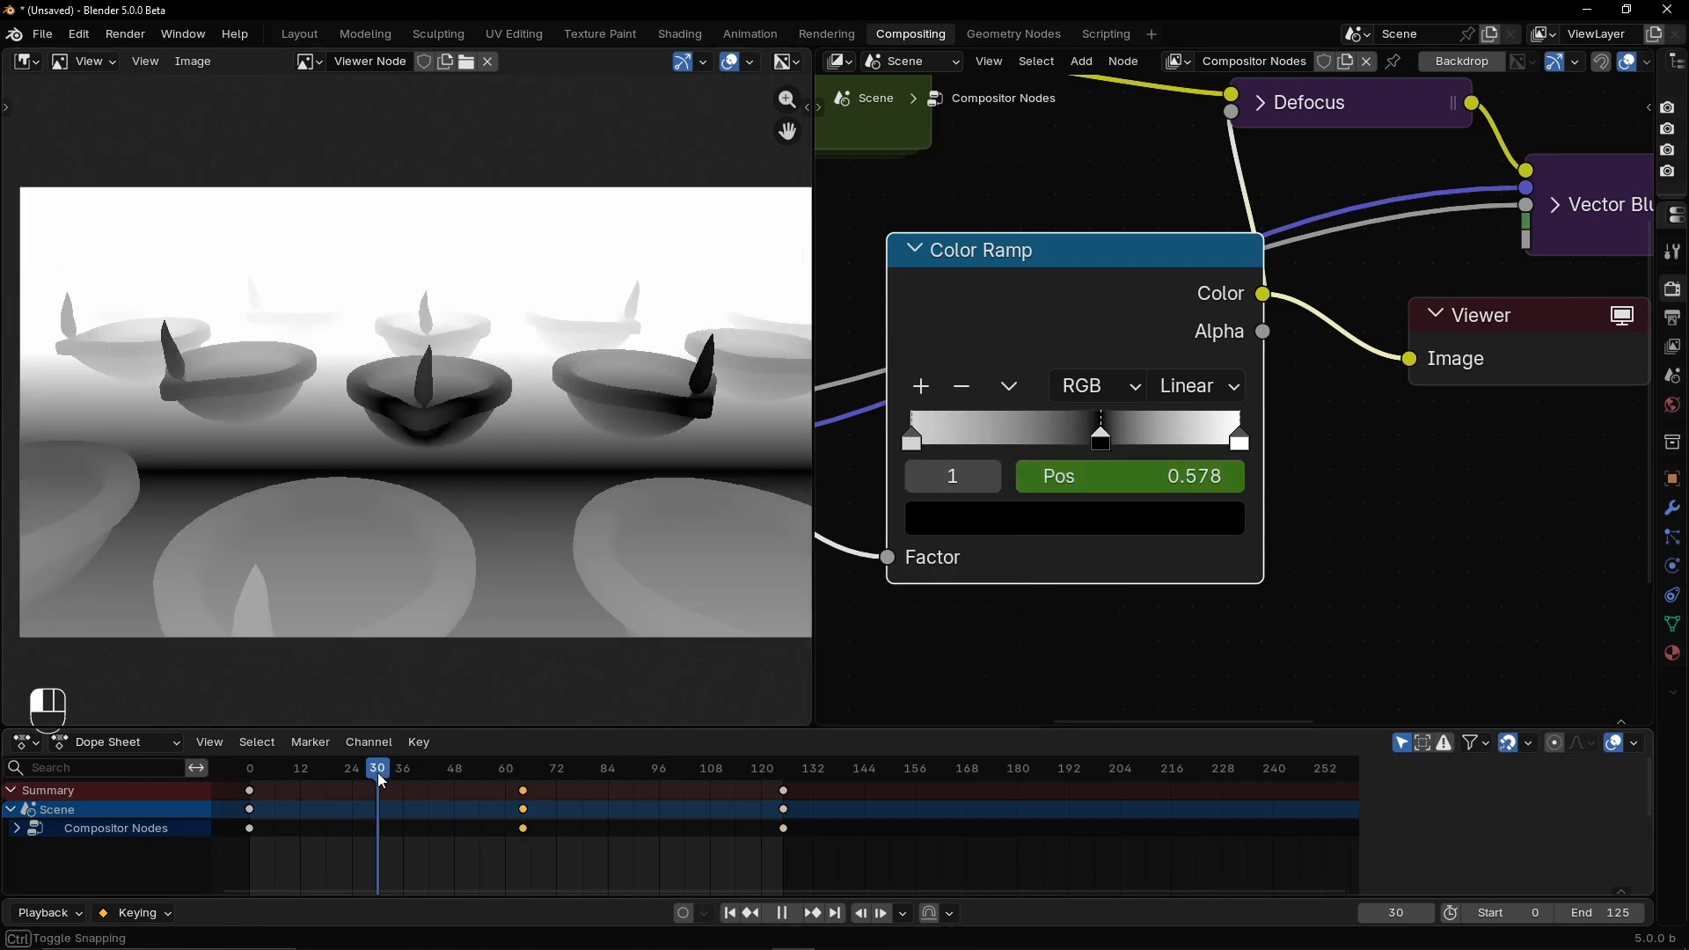
left_click_drag(1181, 490, 1161, 490)
right_click(1144, 477)
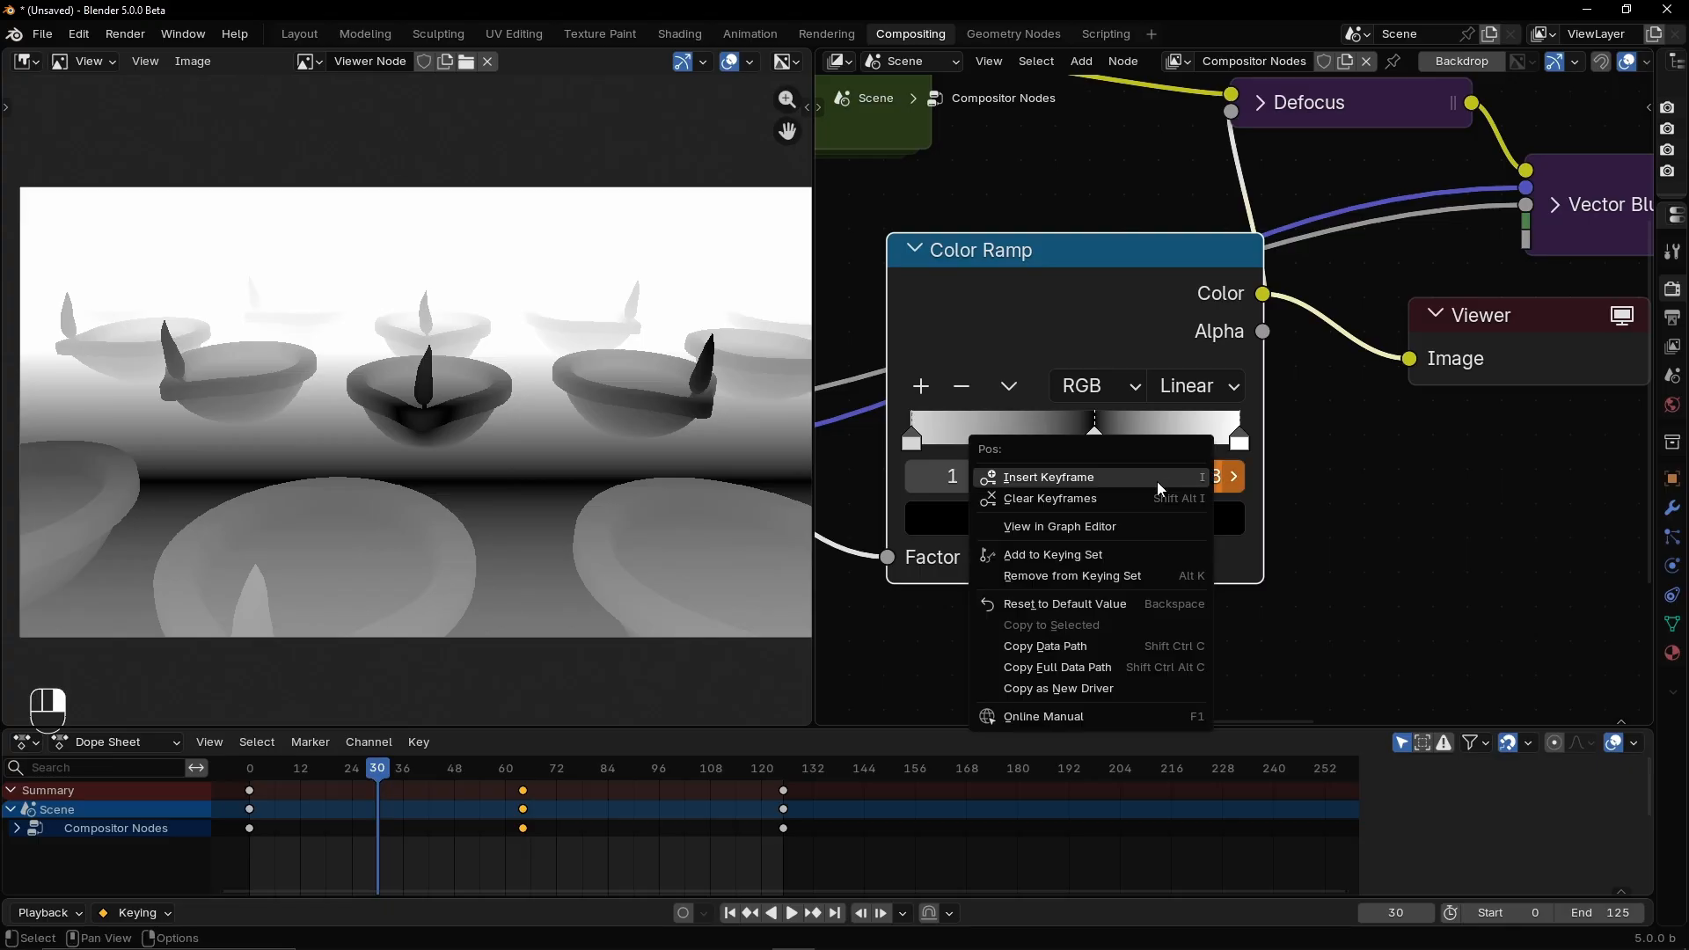
left_click(1007, 479)
At frame 95, keyframe the black Color Ramp stop's position at 0.406, deselect the node, and scrub to check the animated mask
left_click_drag(642, 769, 654, 768)
mouse_move(1128, 492)
left_mouse_down()
mouse_move(1160, 493)
mouse_move(1100, 493)
mouse_move(1122, 493)
left_mouse_up()
right_click(1100, 488)
left_click(1098, 486)
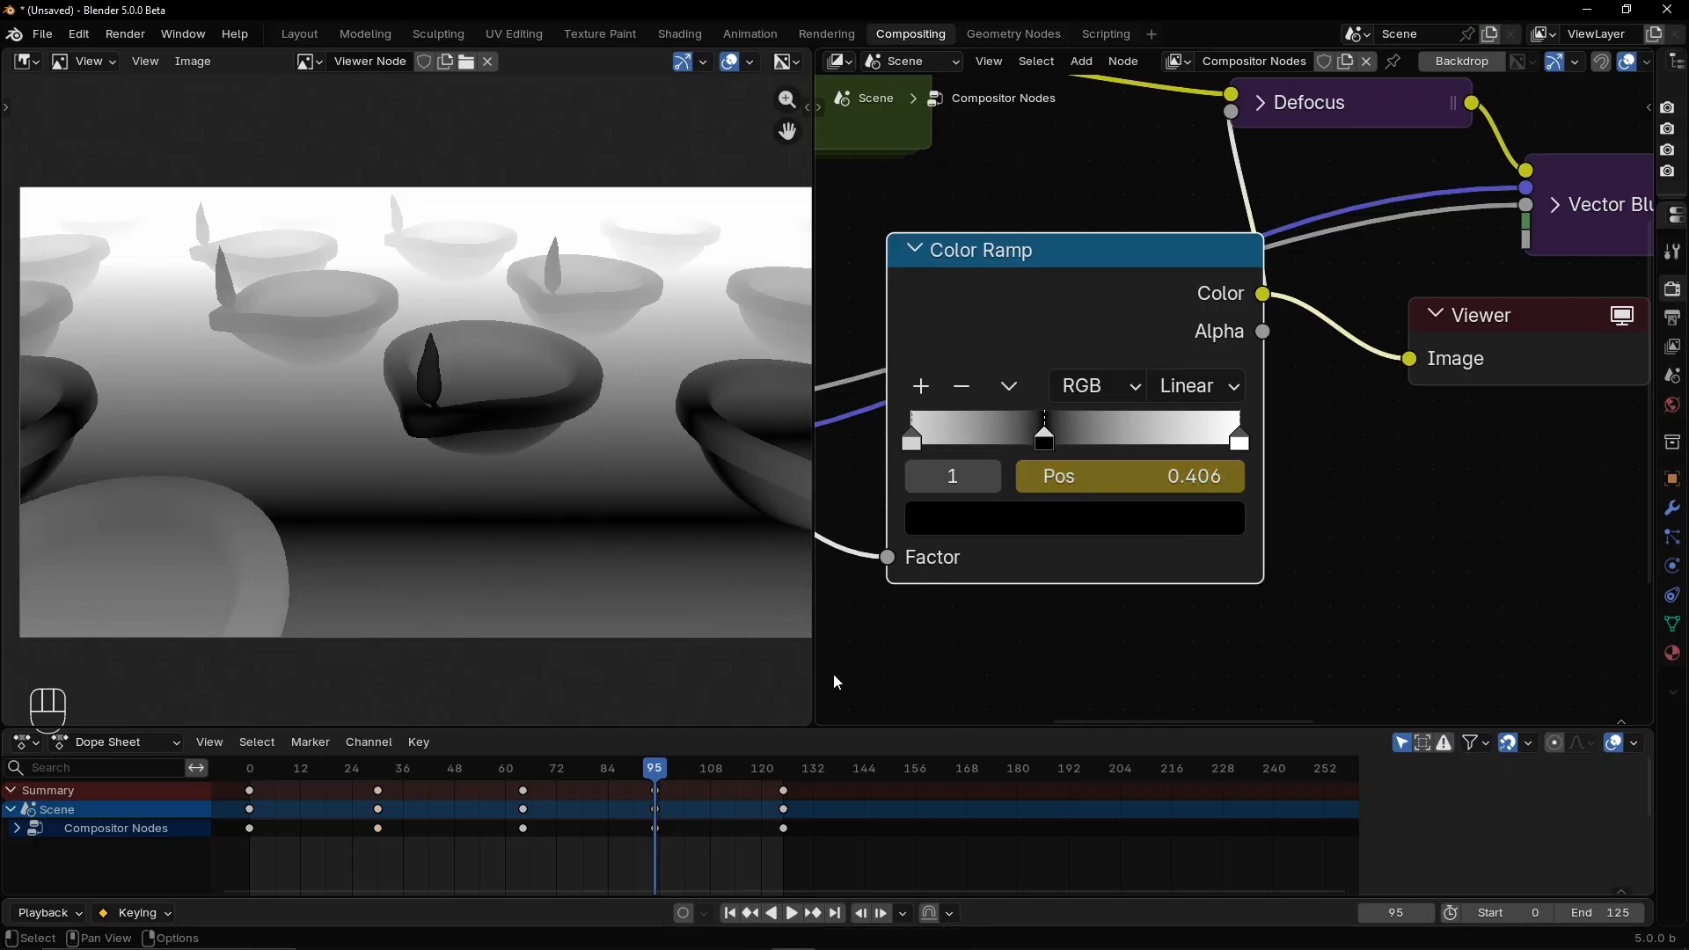
left_click(835, 679)
left_click_drag(656, 771, 642, 827)
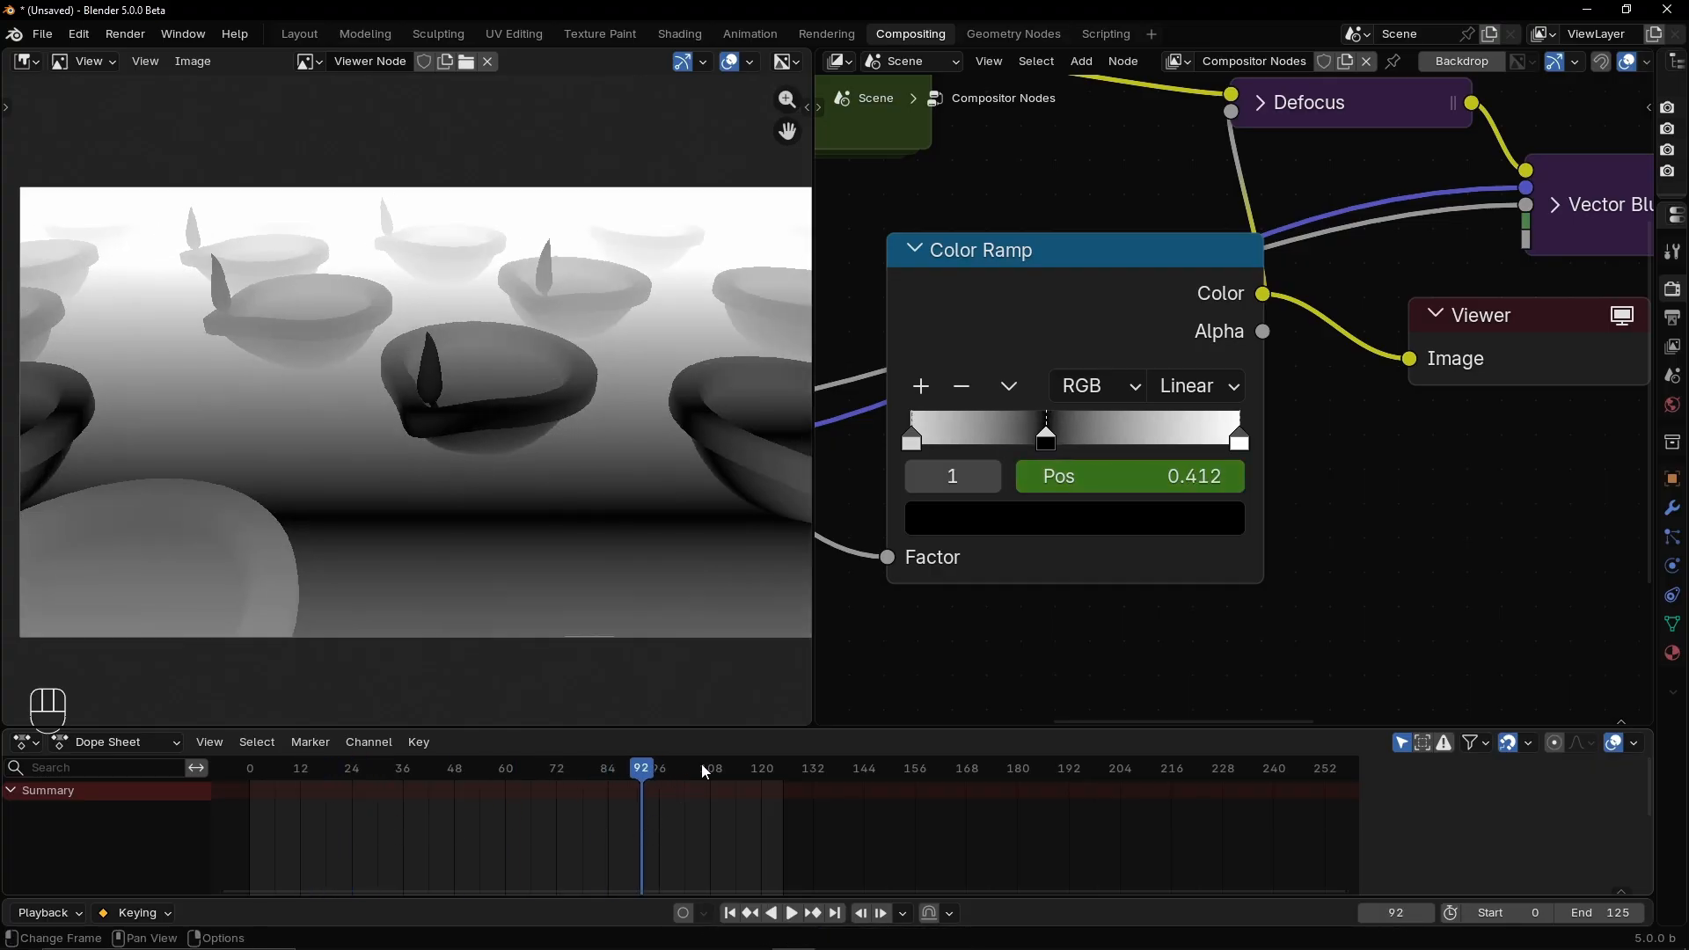
Expand the Defocus node, move it higher, and preview its output at frames 1 and 97
scroll(1117, 663, "down", 3)
middle_click_drag(1308, 445, 1137, 550)
scroll(1064, 542, "up", 3)
left_click(1037, 270)
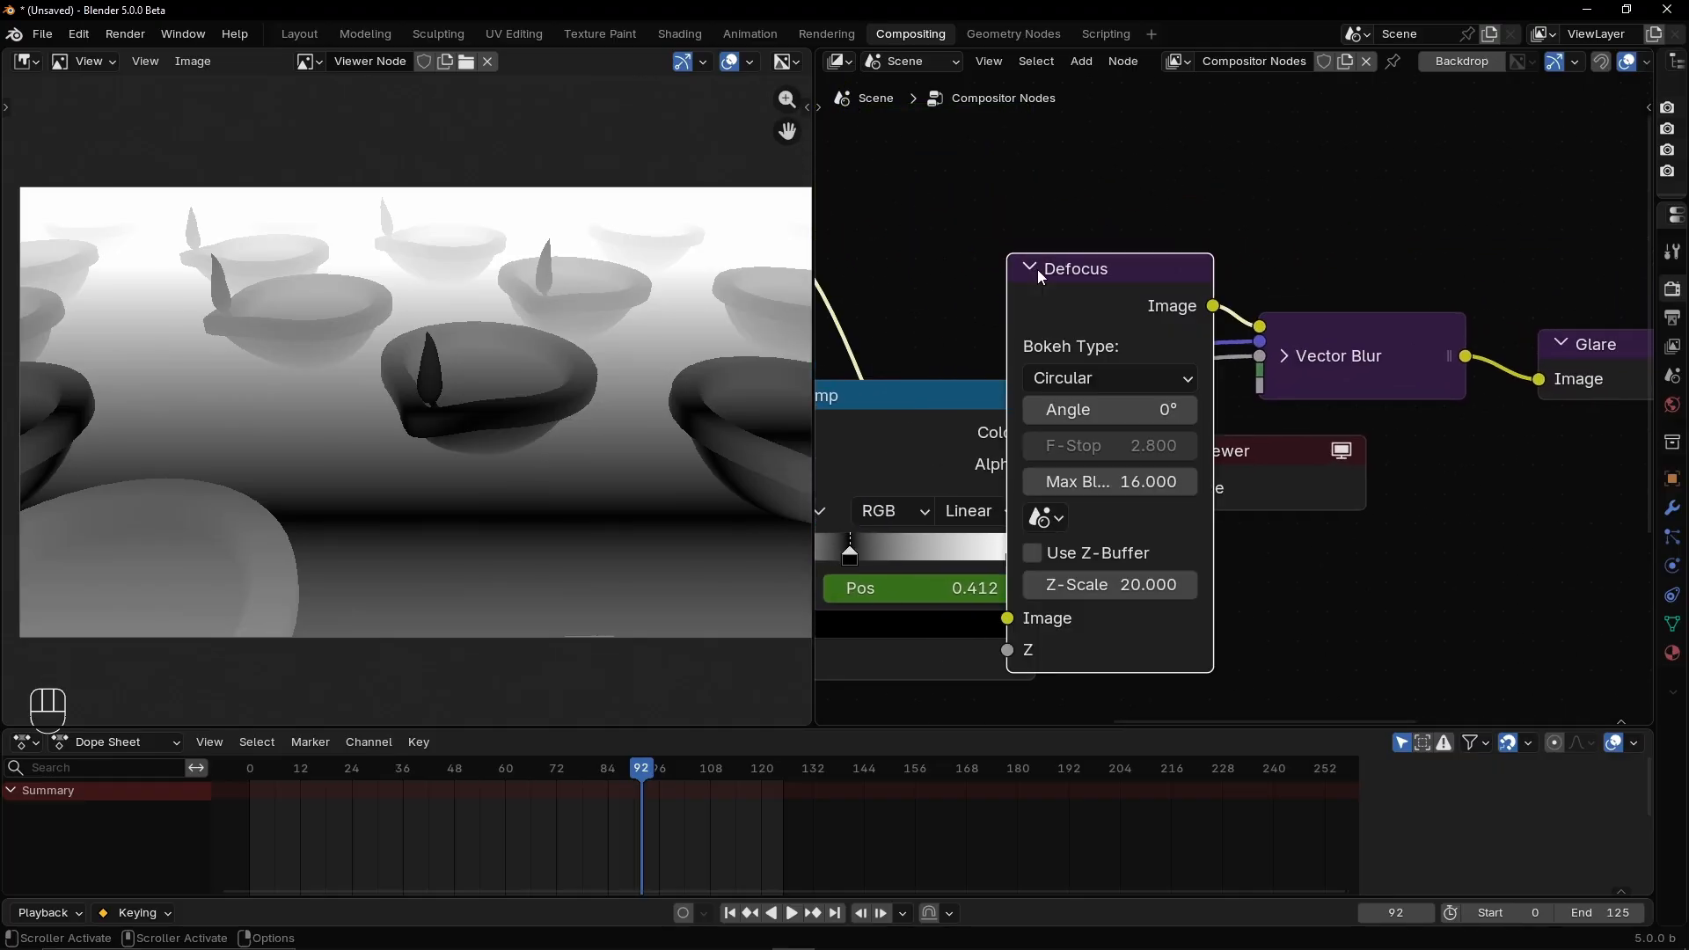
left_click_drag(1038, 269, 1072, 144)
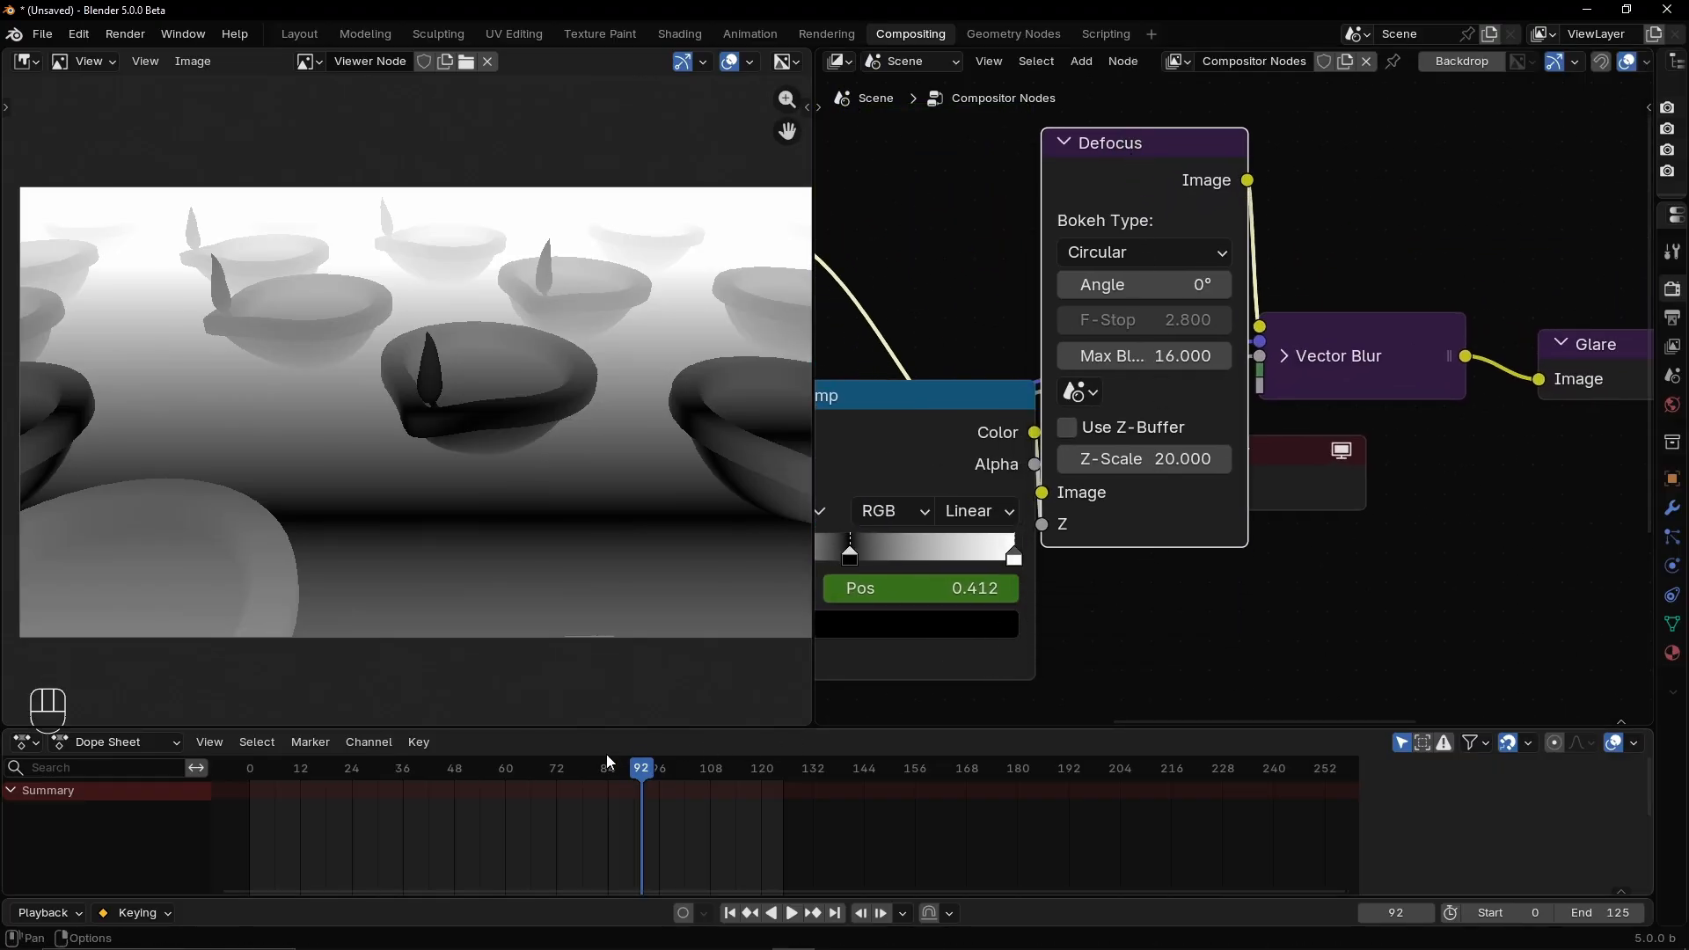
left_click(1164, 193, "ctrl+shift")
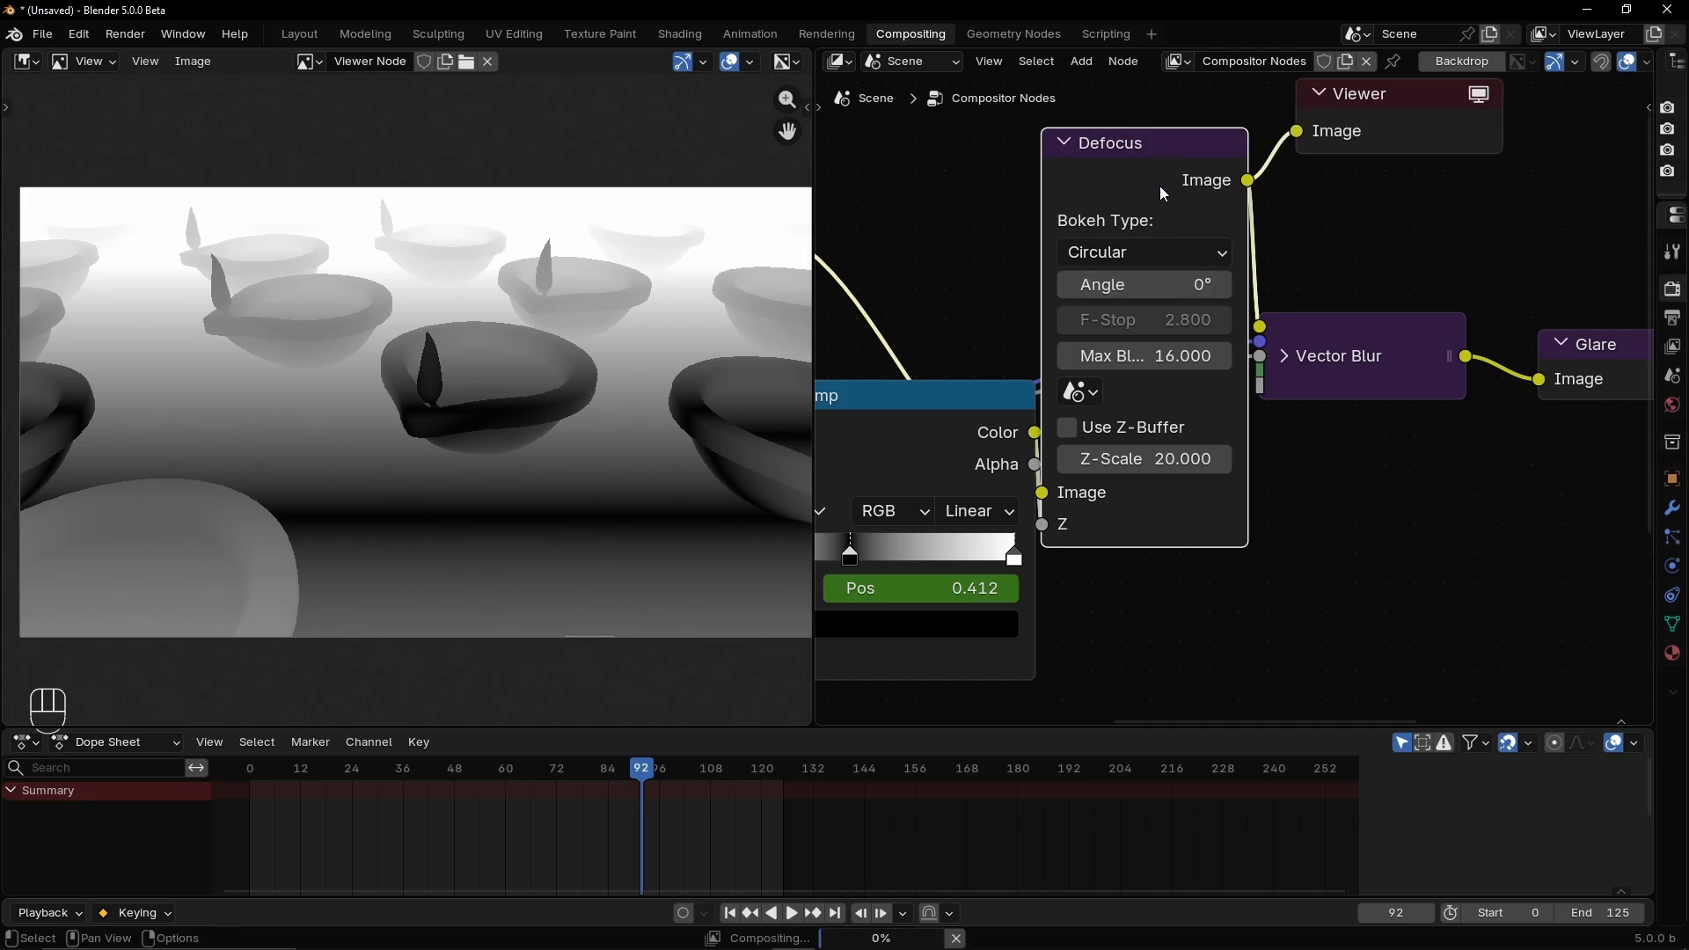
left_click(258, 781)
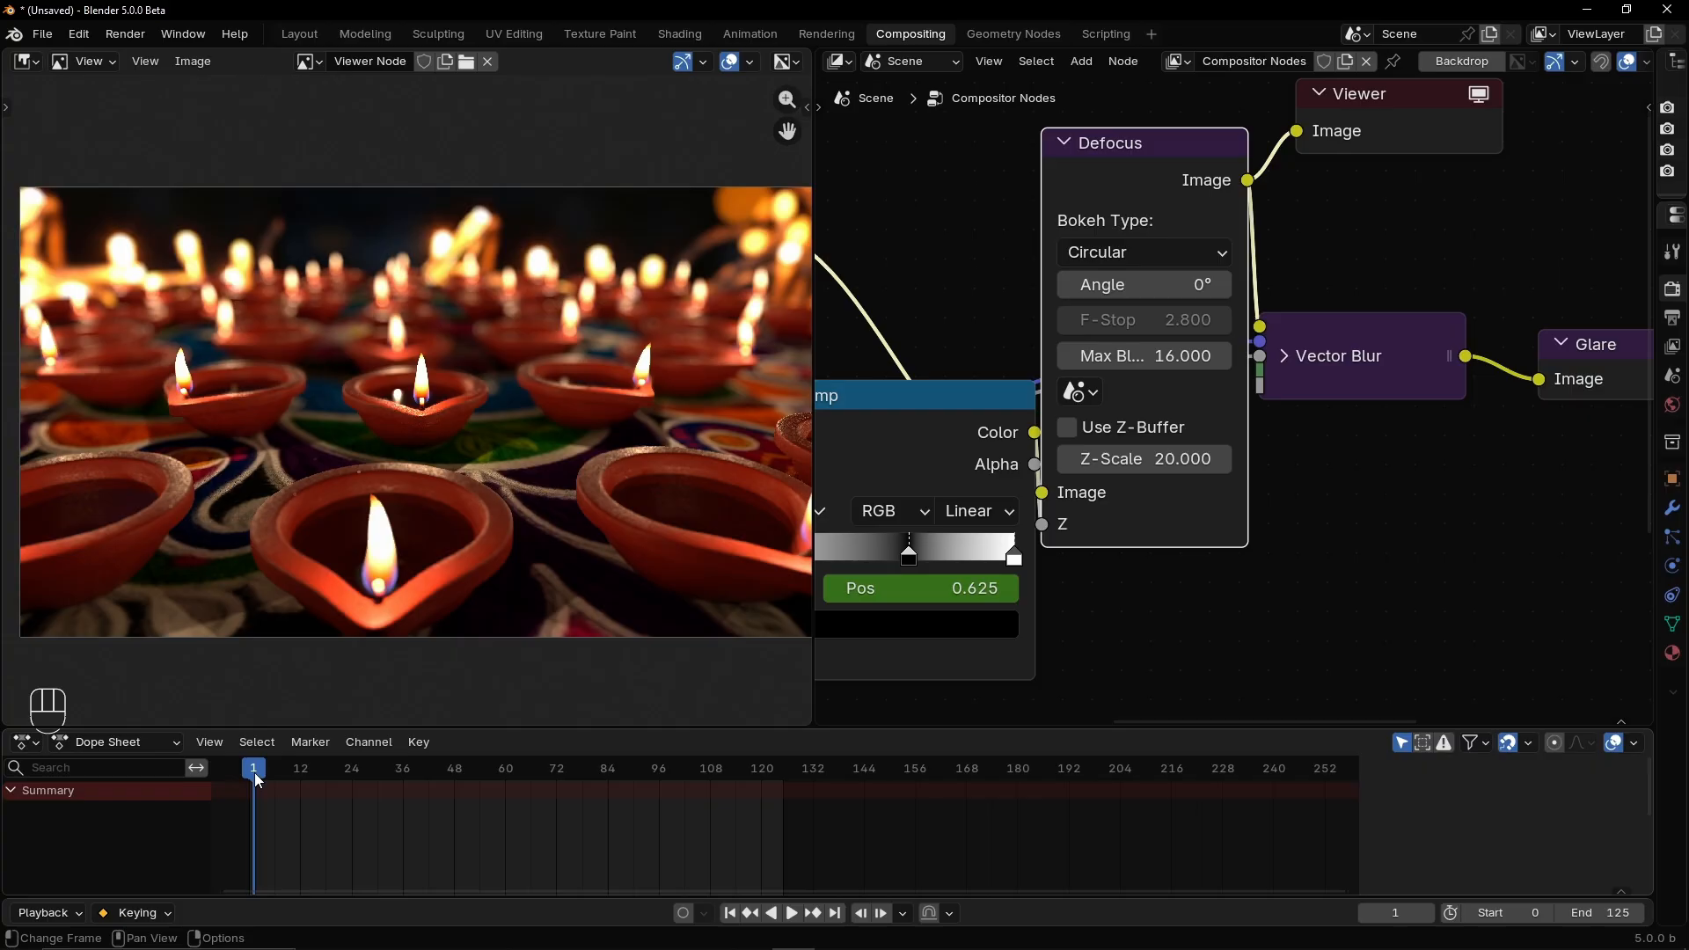
left_click(663, 780)
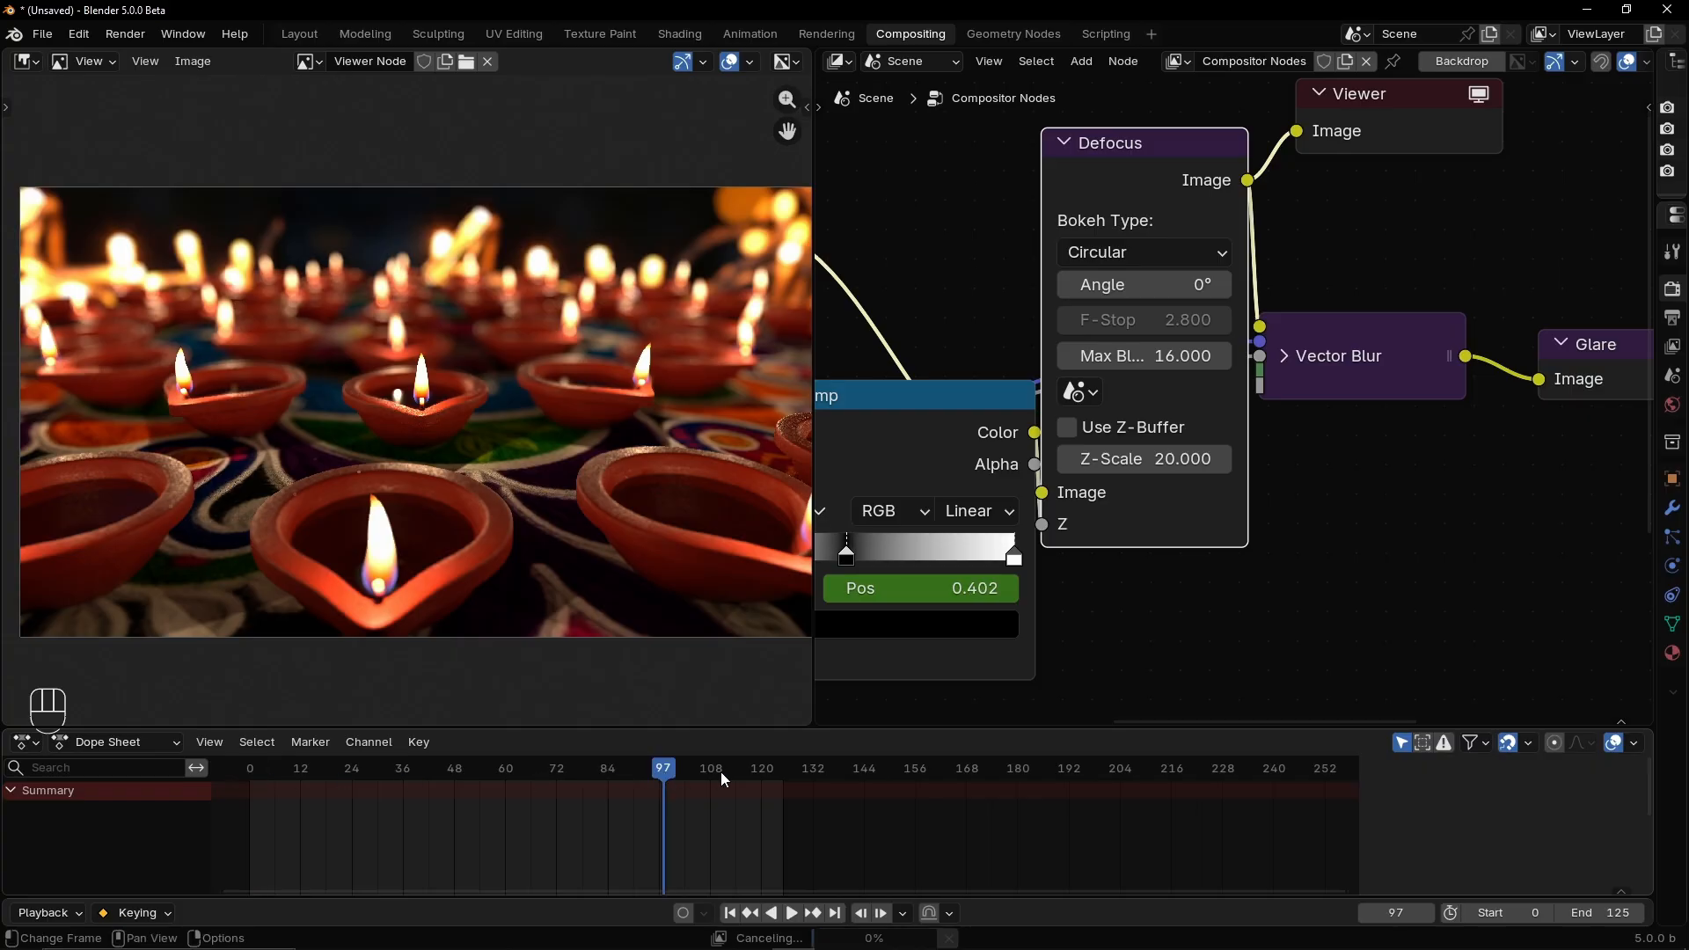
Collapse the Defocus node and route the Brightness/Contrast output to the Viewer
scroll(1317, 519, "down", 2)
scroll(1317, 517, "down", 2)
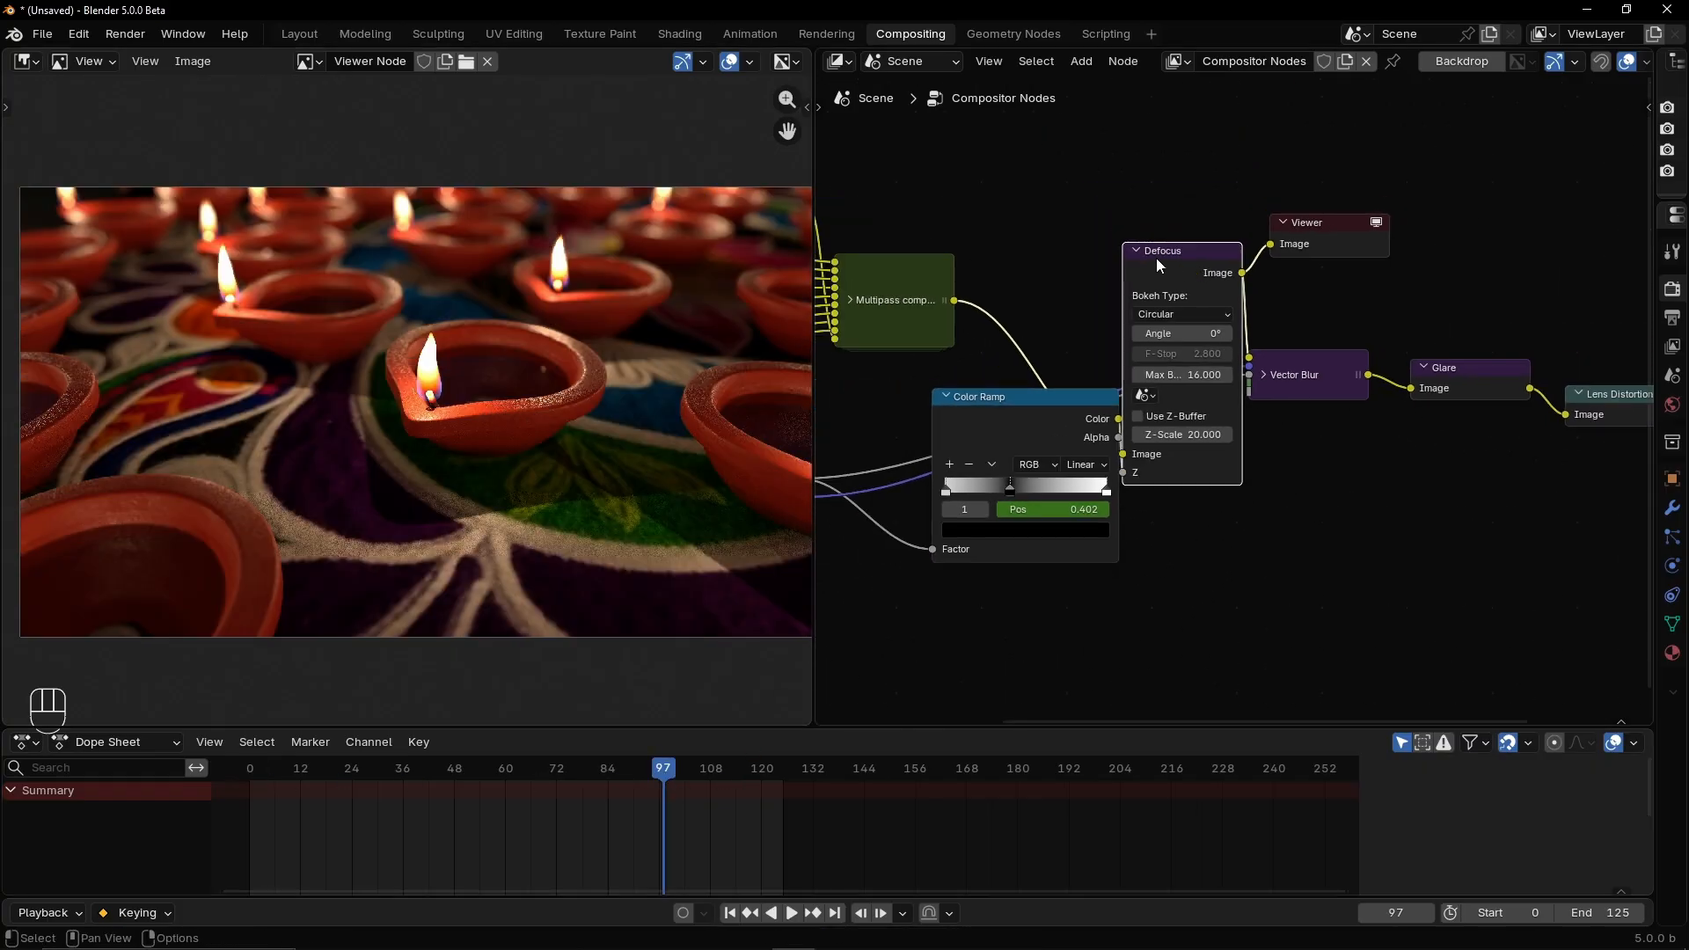
key("h")
middle_click_drag(1302, 525, 1549, 521)
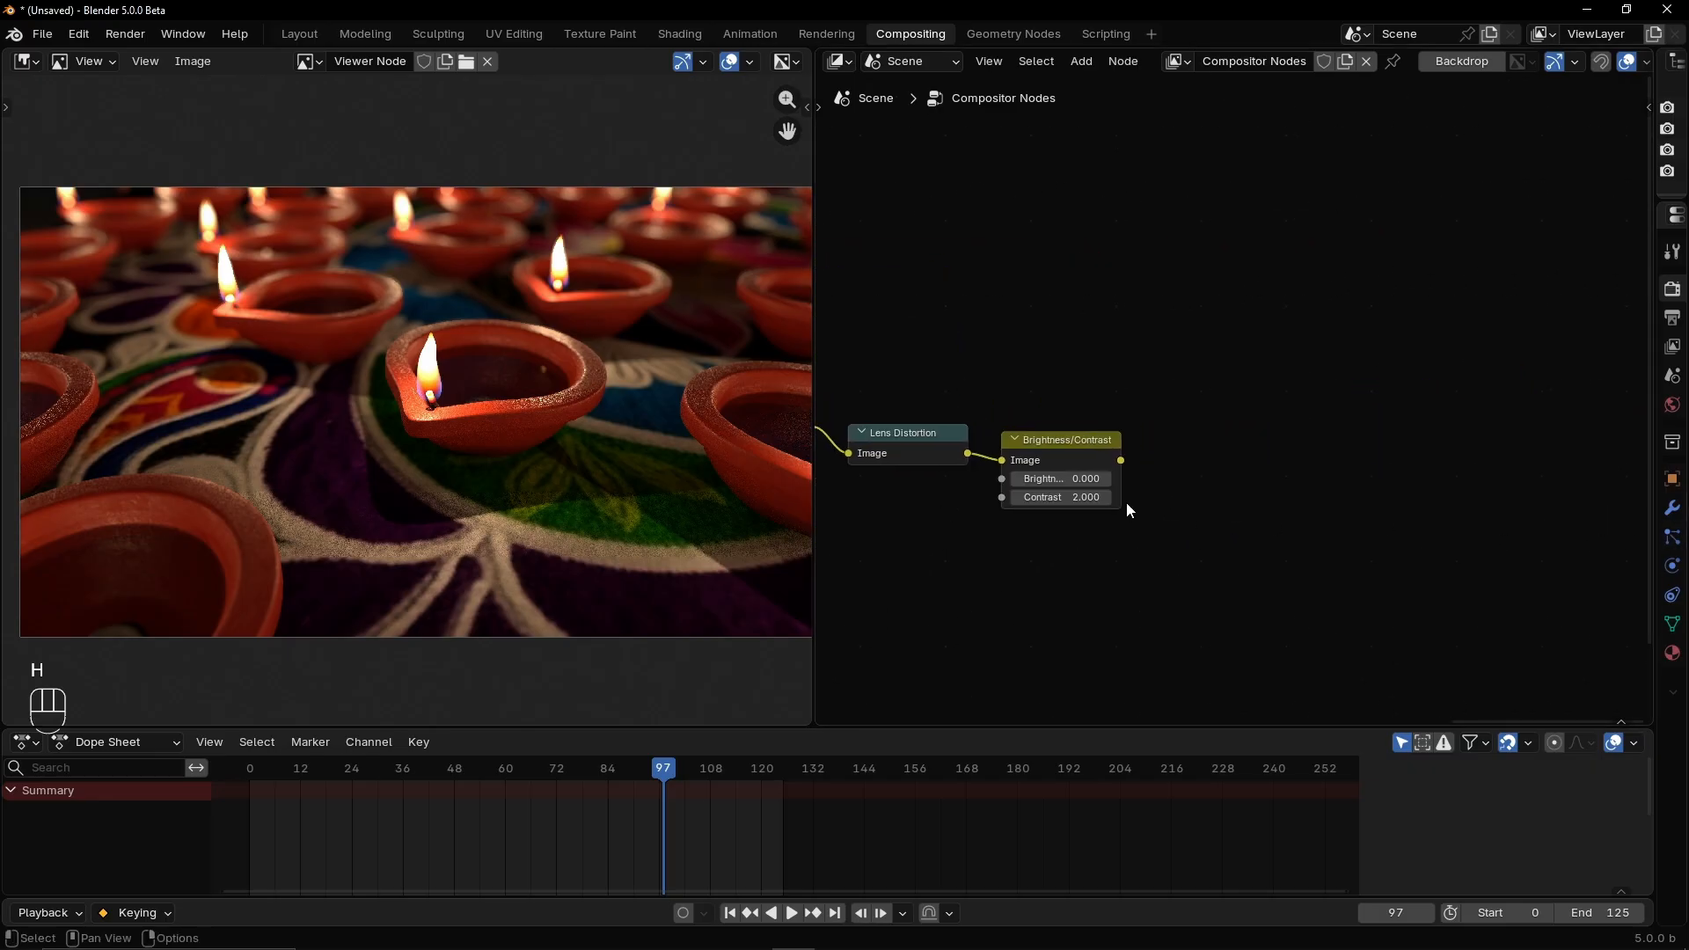
left_click(1062, 440, "ctrl+shift")
middle_click_drag(1069, 535, 1180, 504)
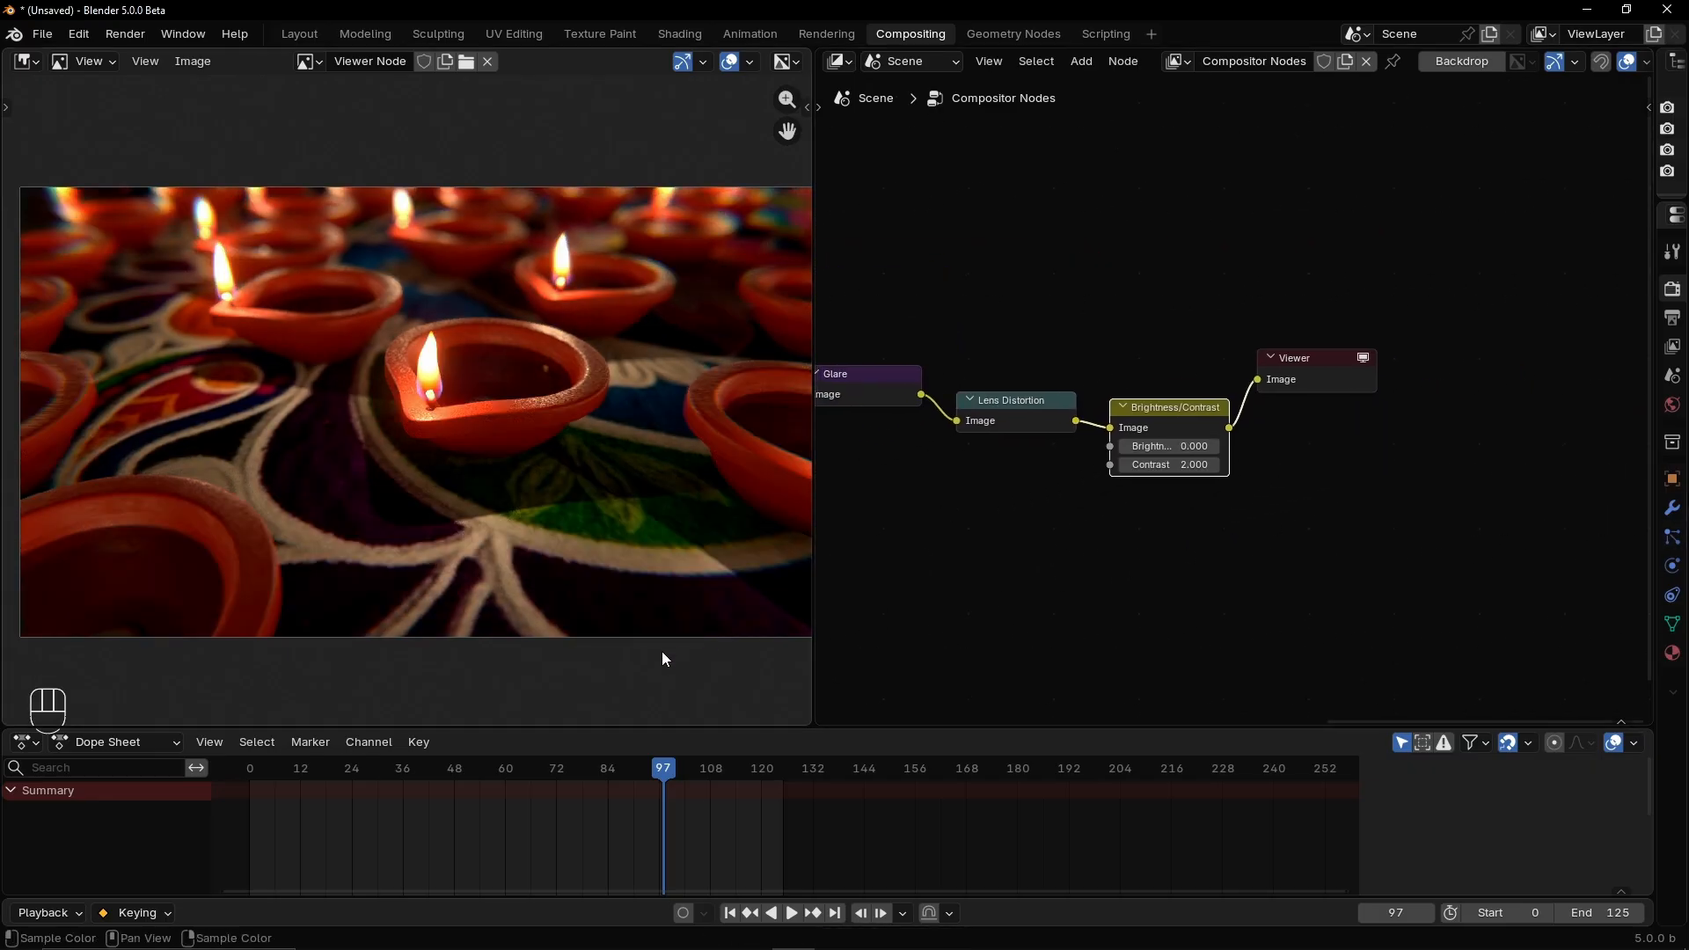
Check the final composite's animated focus at frames 30, 8 and 117
left_click_drag(490, 790, 377, 790)
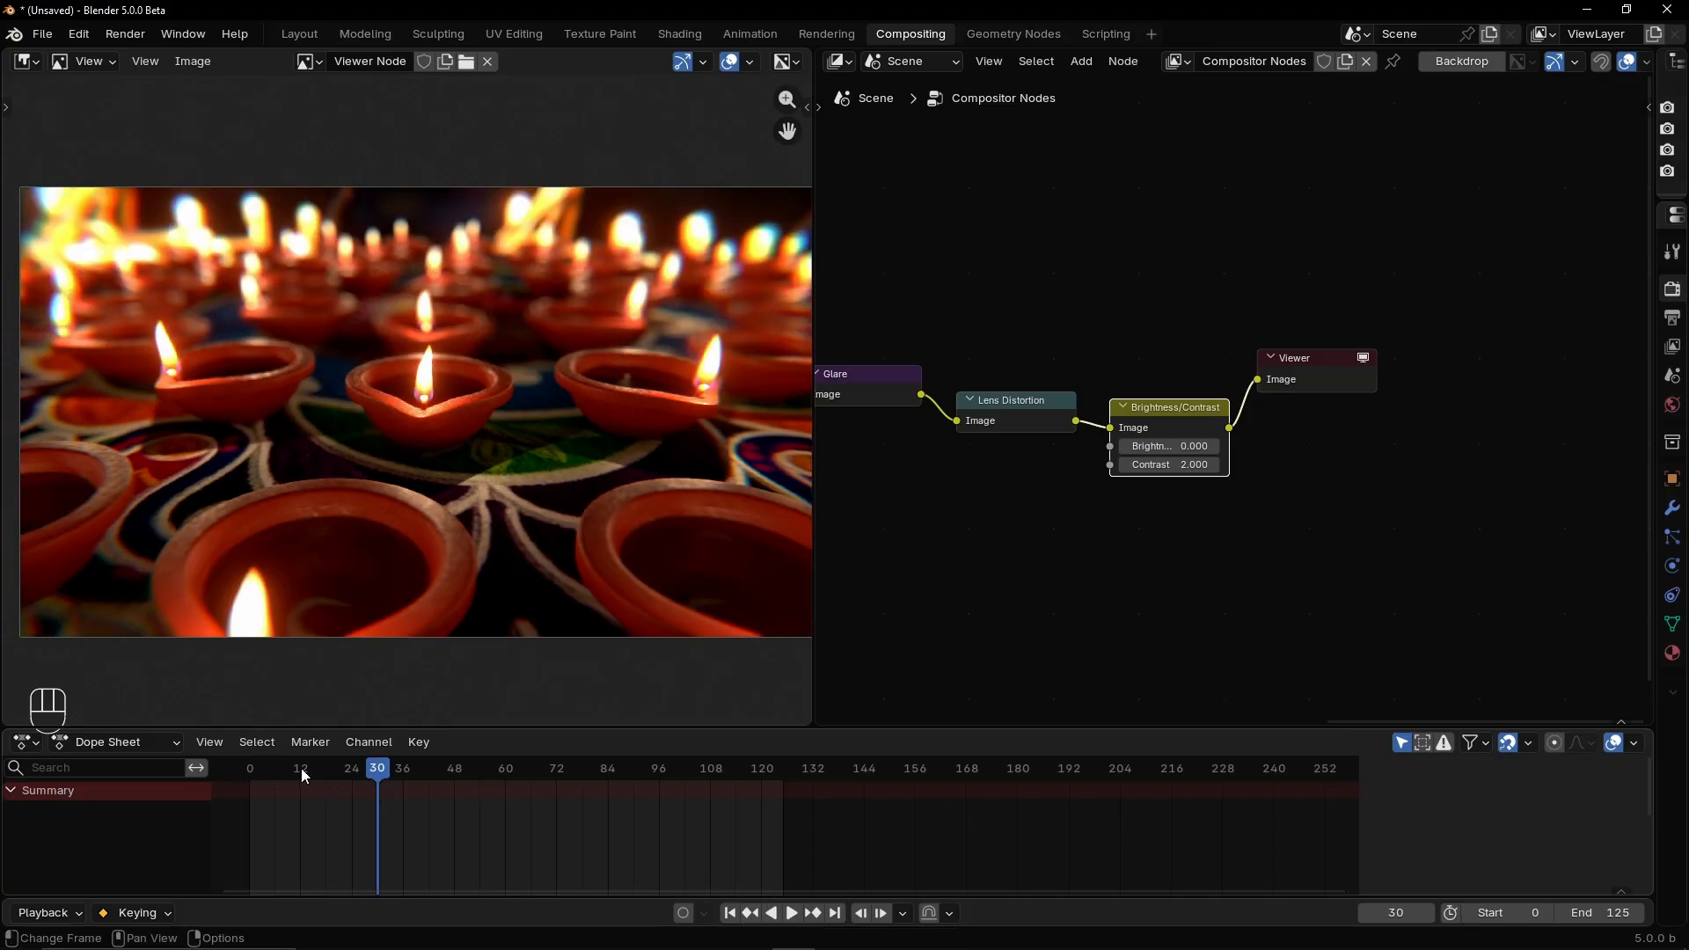
left_click(286, 772)
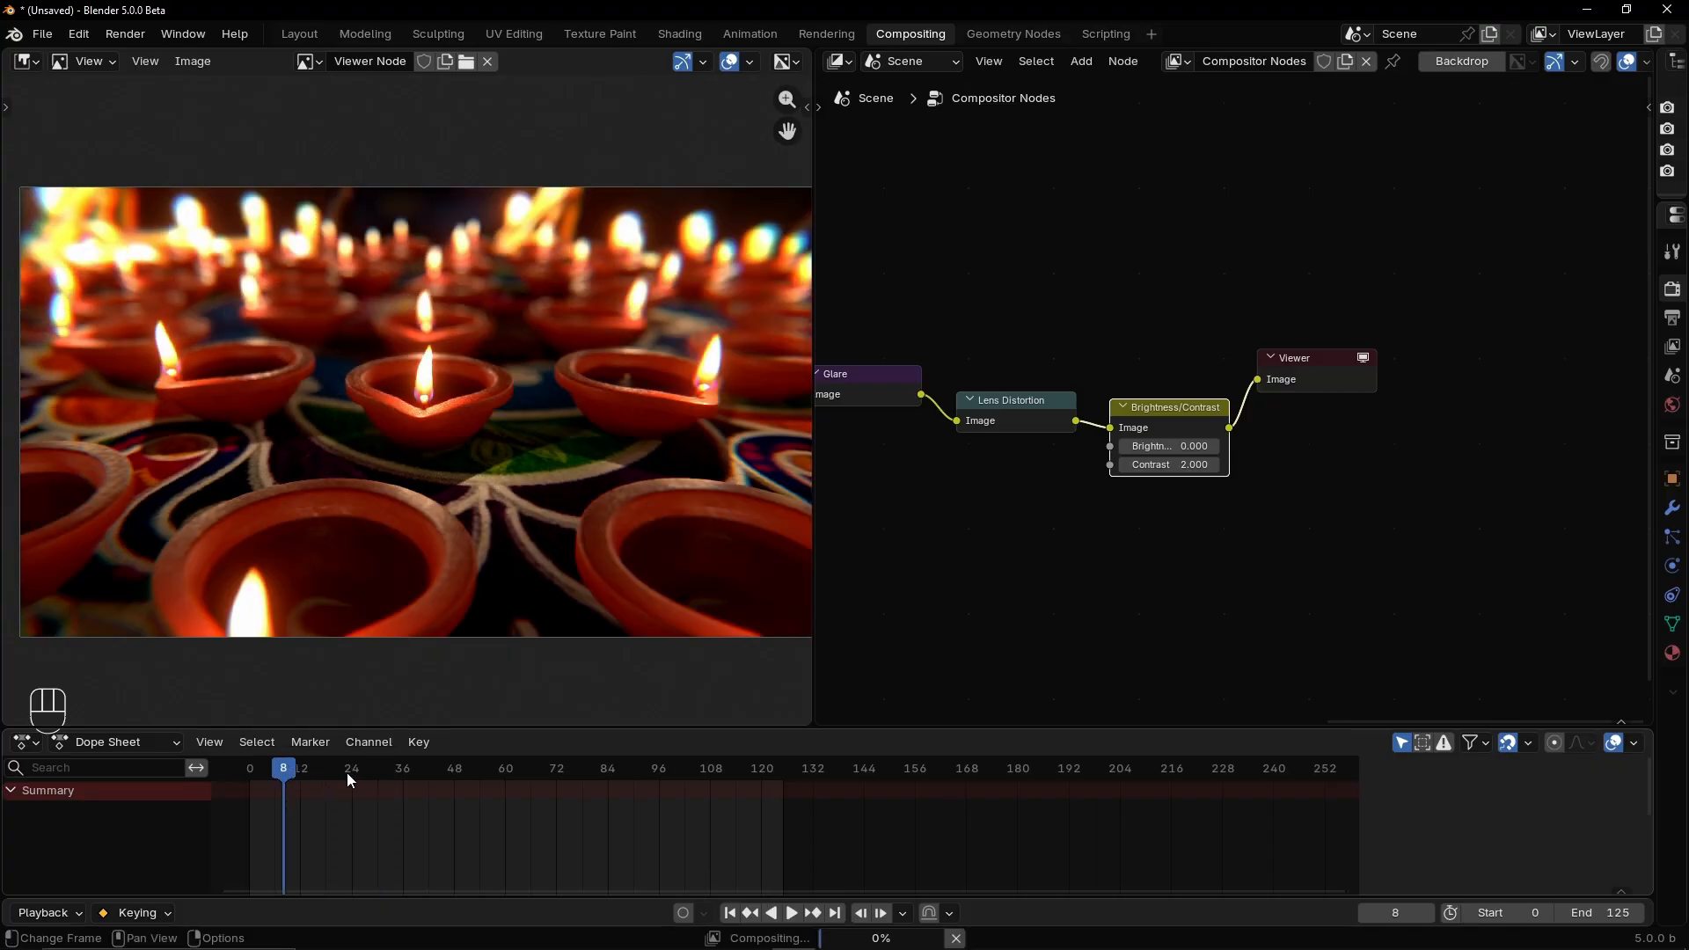
left_click(751, 770)
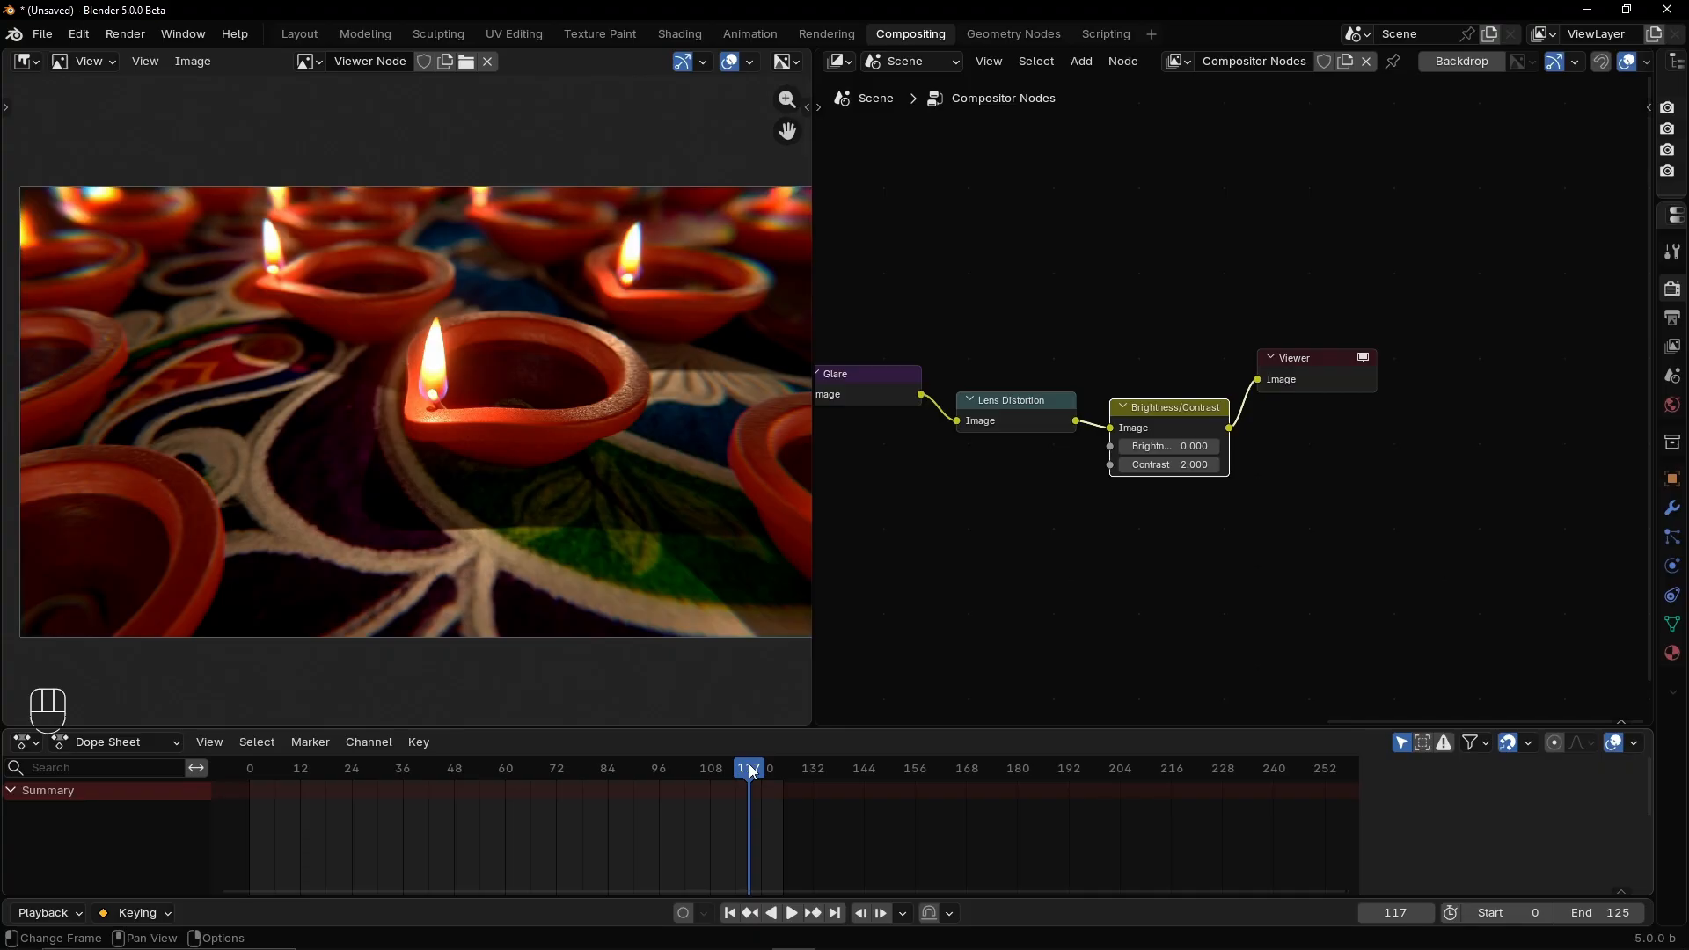
Move the Viewer node farther from Brightness/Contrast, deselect it, and slightly widen the Properties editor
scroll(1223, 520, "up", 3)
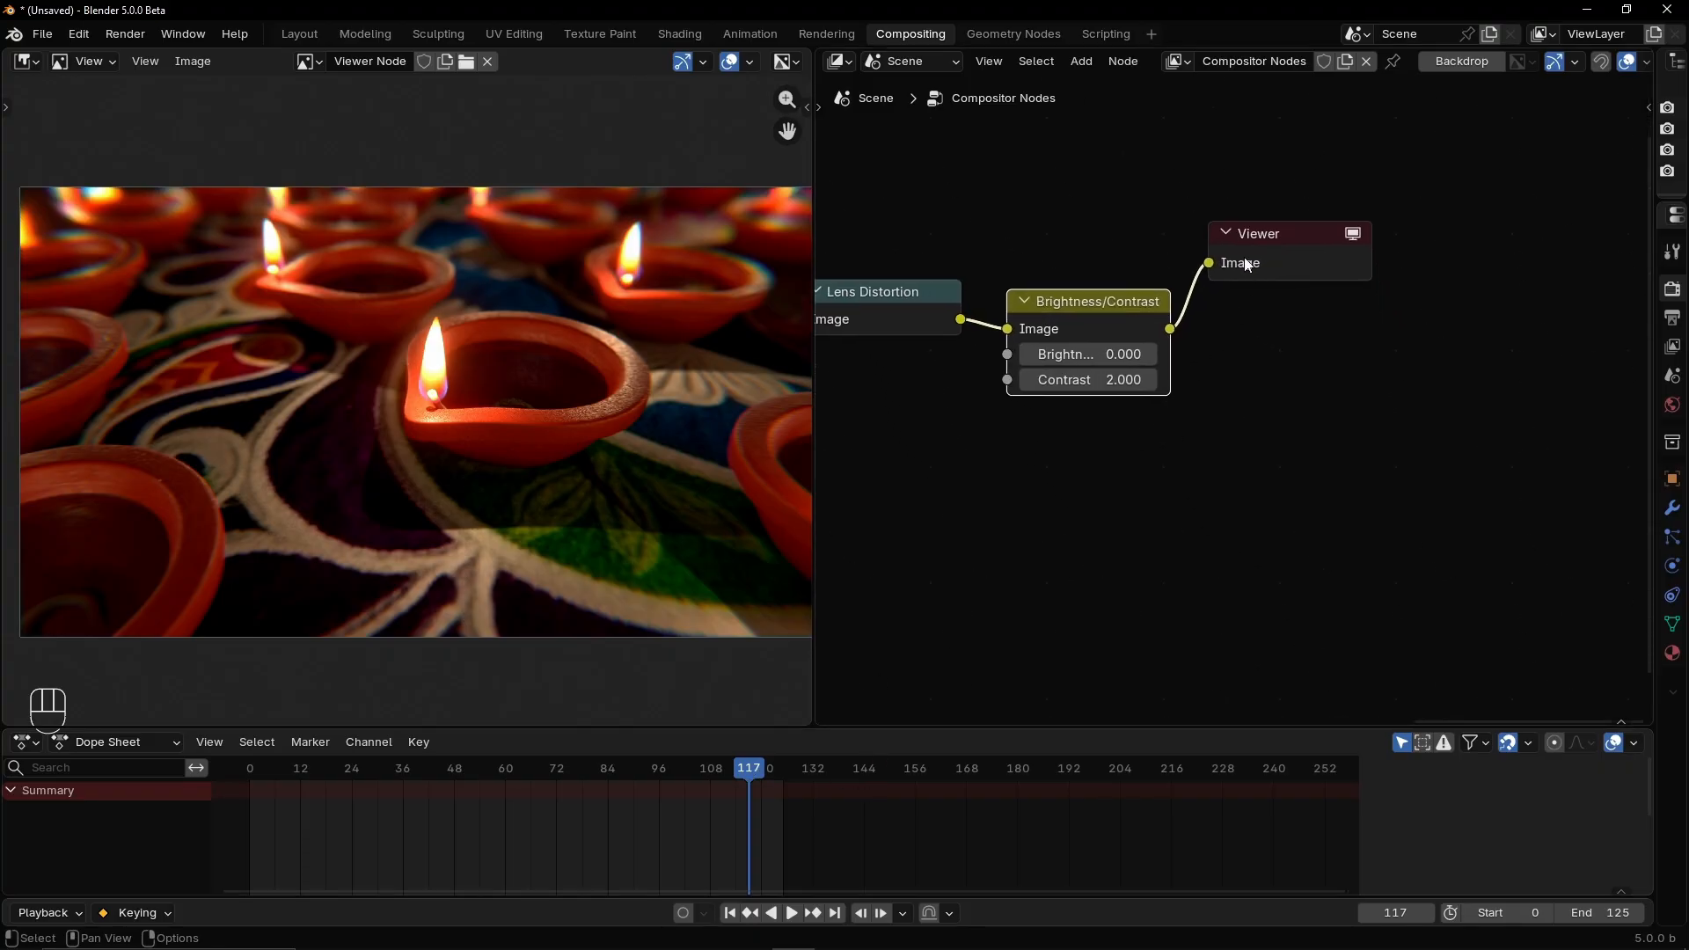
left_click_drag(1247, 264, 1418, 294)
left_click(1279, 458)
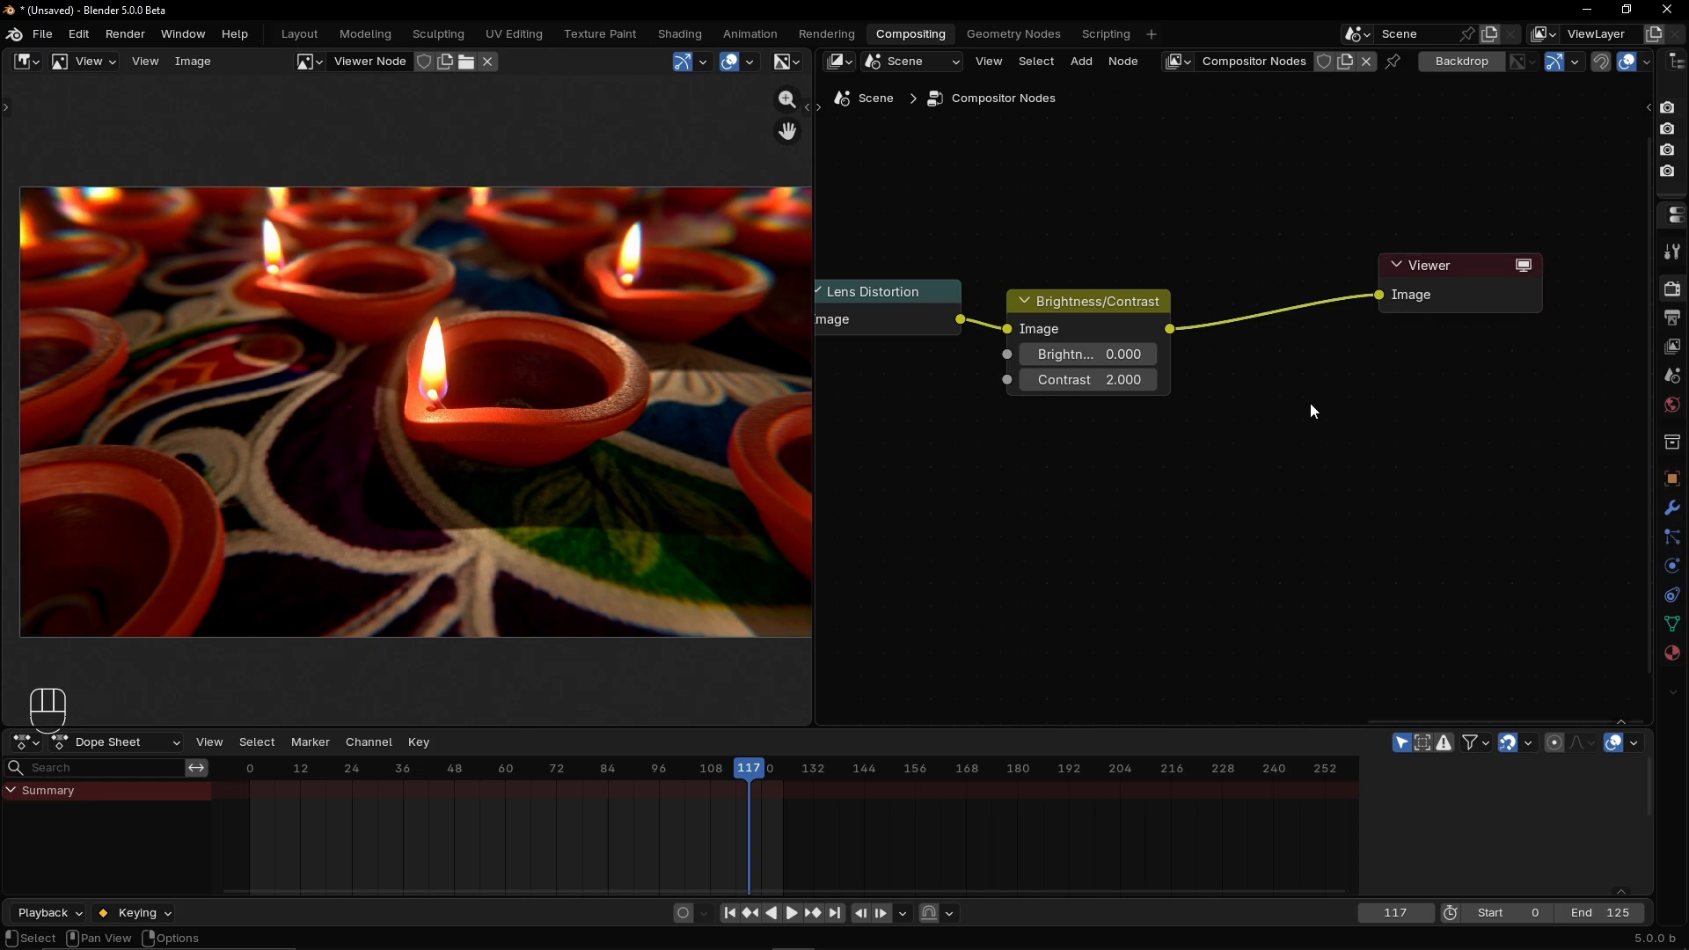
scroll(1226, 473, "down", 4)
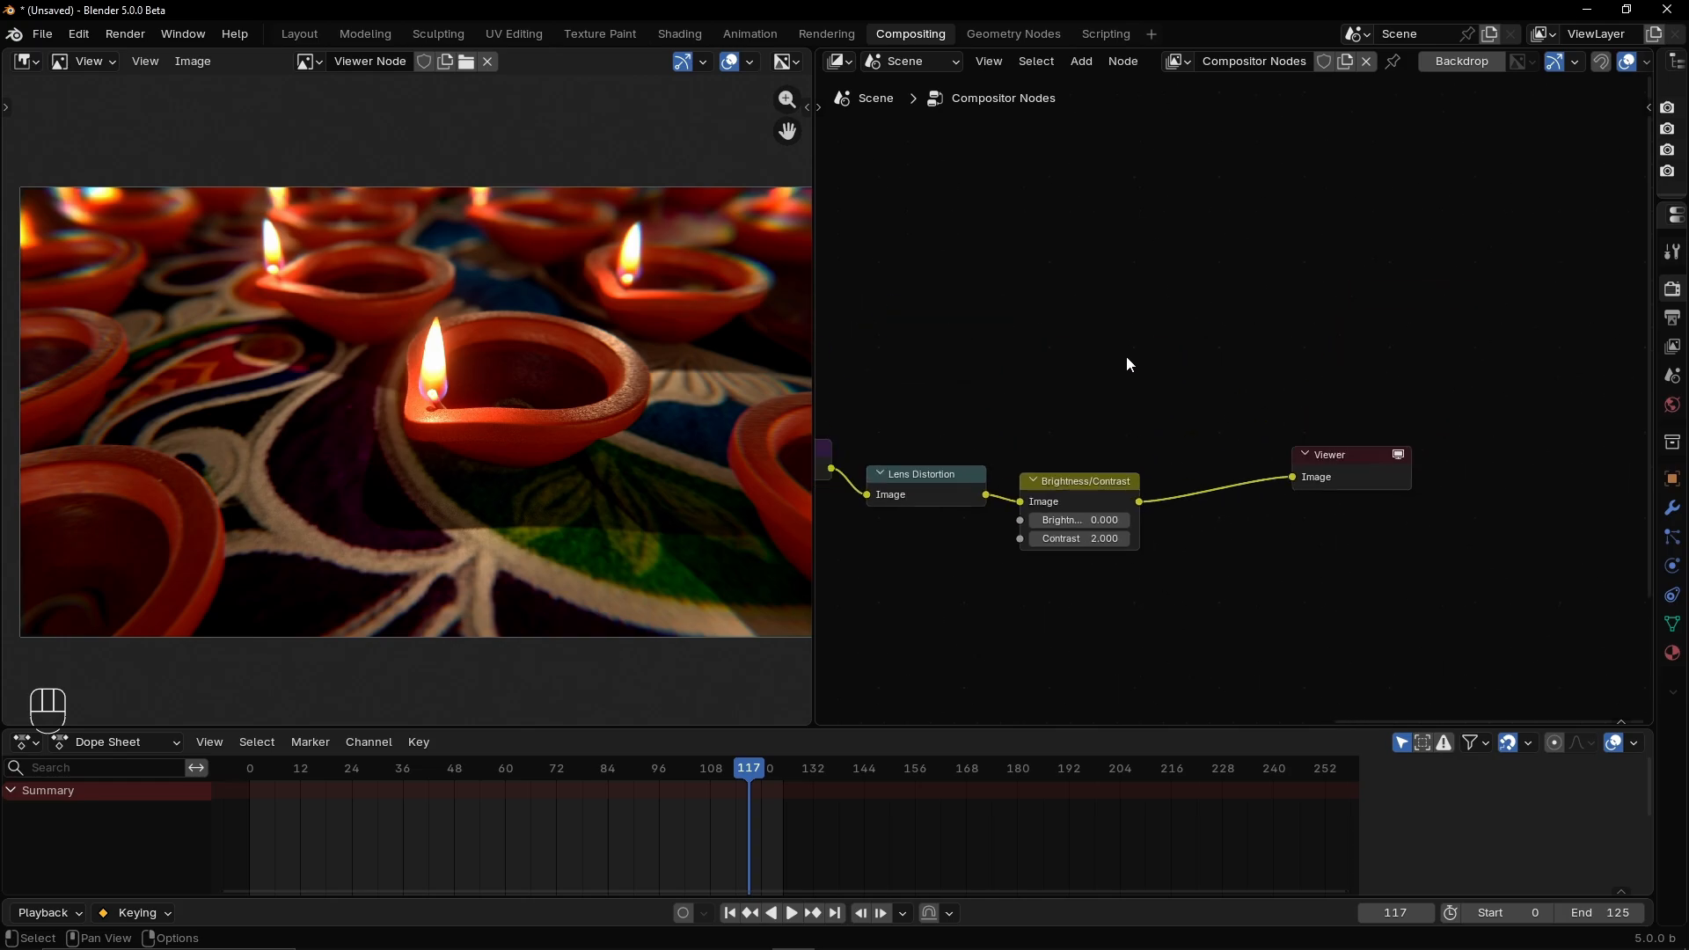
scroll(1122, 360, "down", 5)
middle_click_drag(1125, 360, 1255, 270)
scroll(1200, 513, "up", 4)
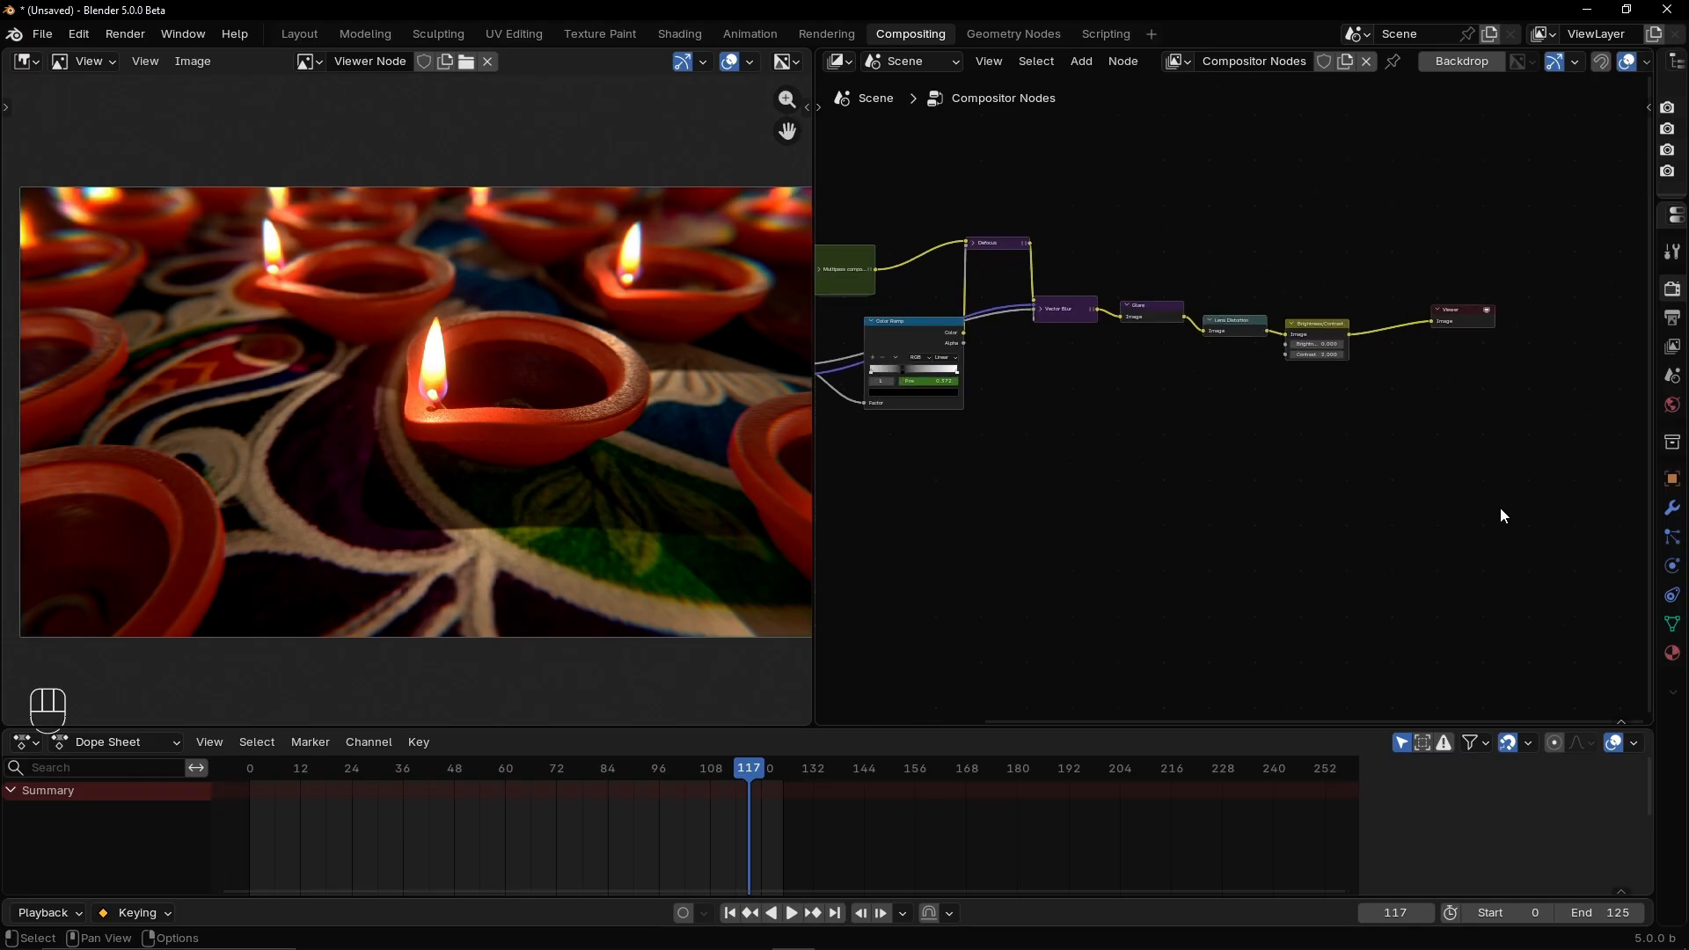
left_click_drag(1649, 495, 1544, 506)
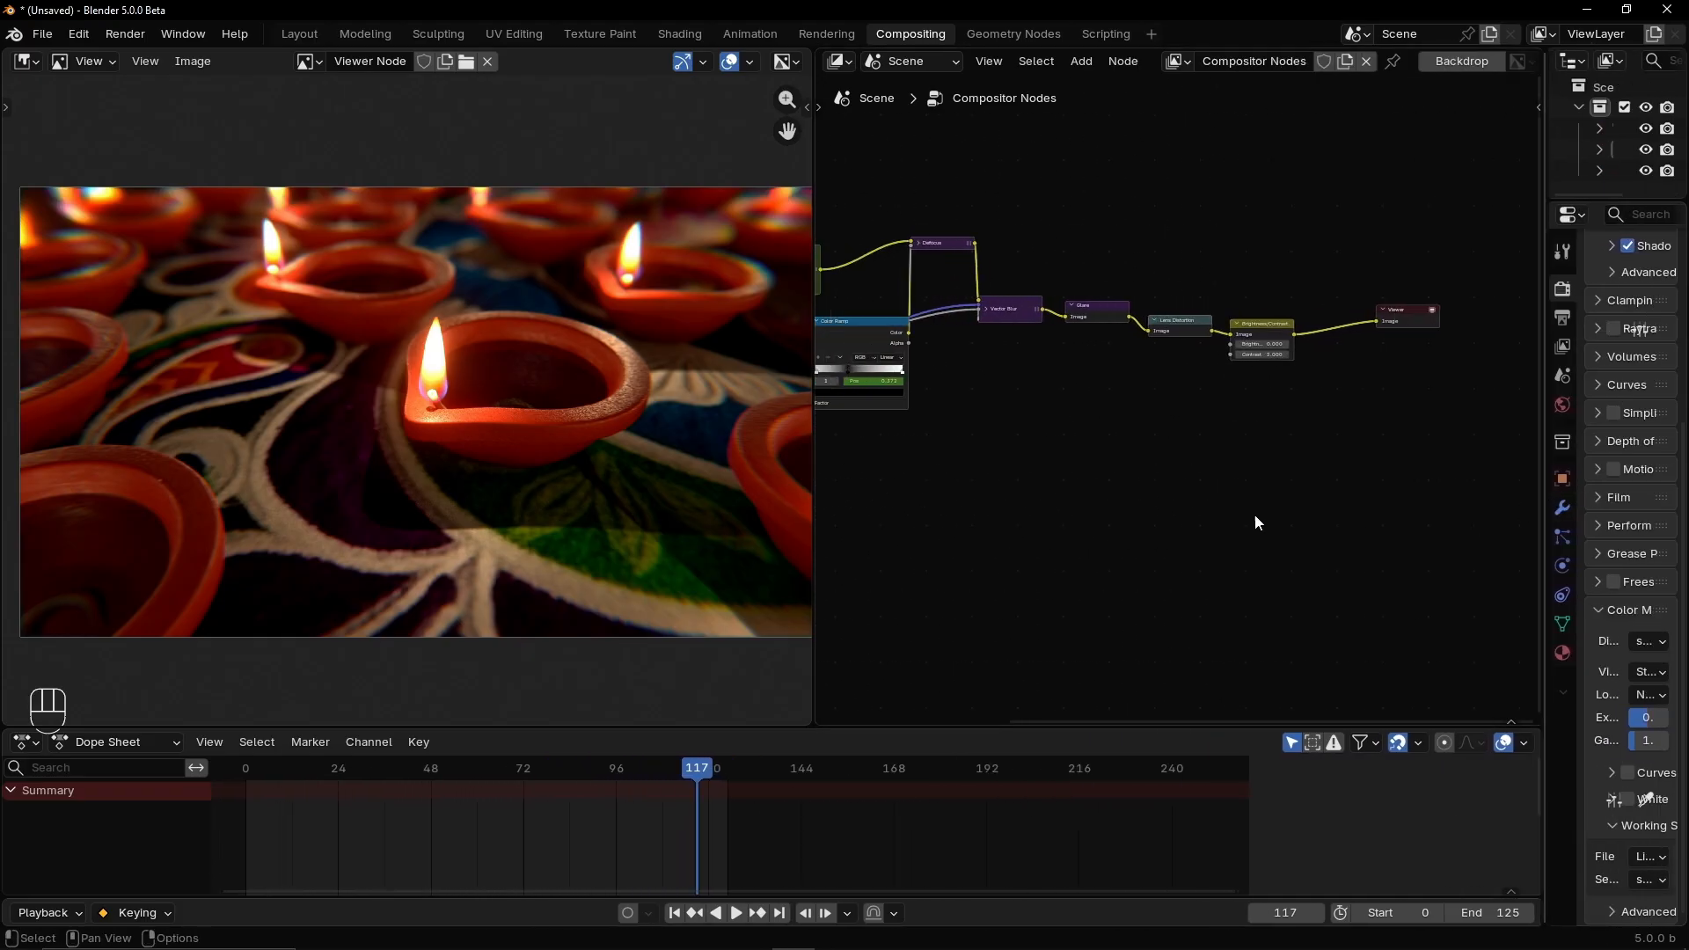
Add a Group Output node directly beneath the Viewer and connect the Brightness/Contrast image output to it
key("shift+a")
left_click(1025, 466)
type("f")
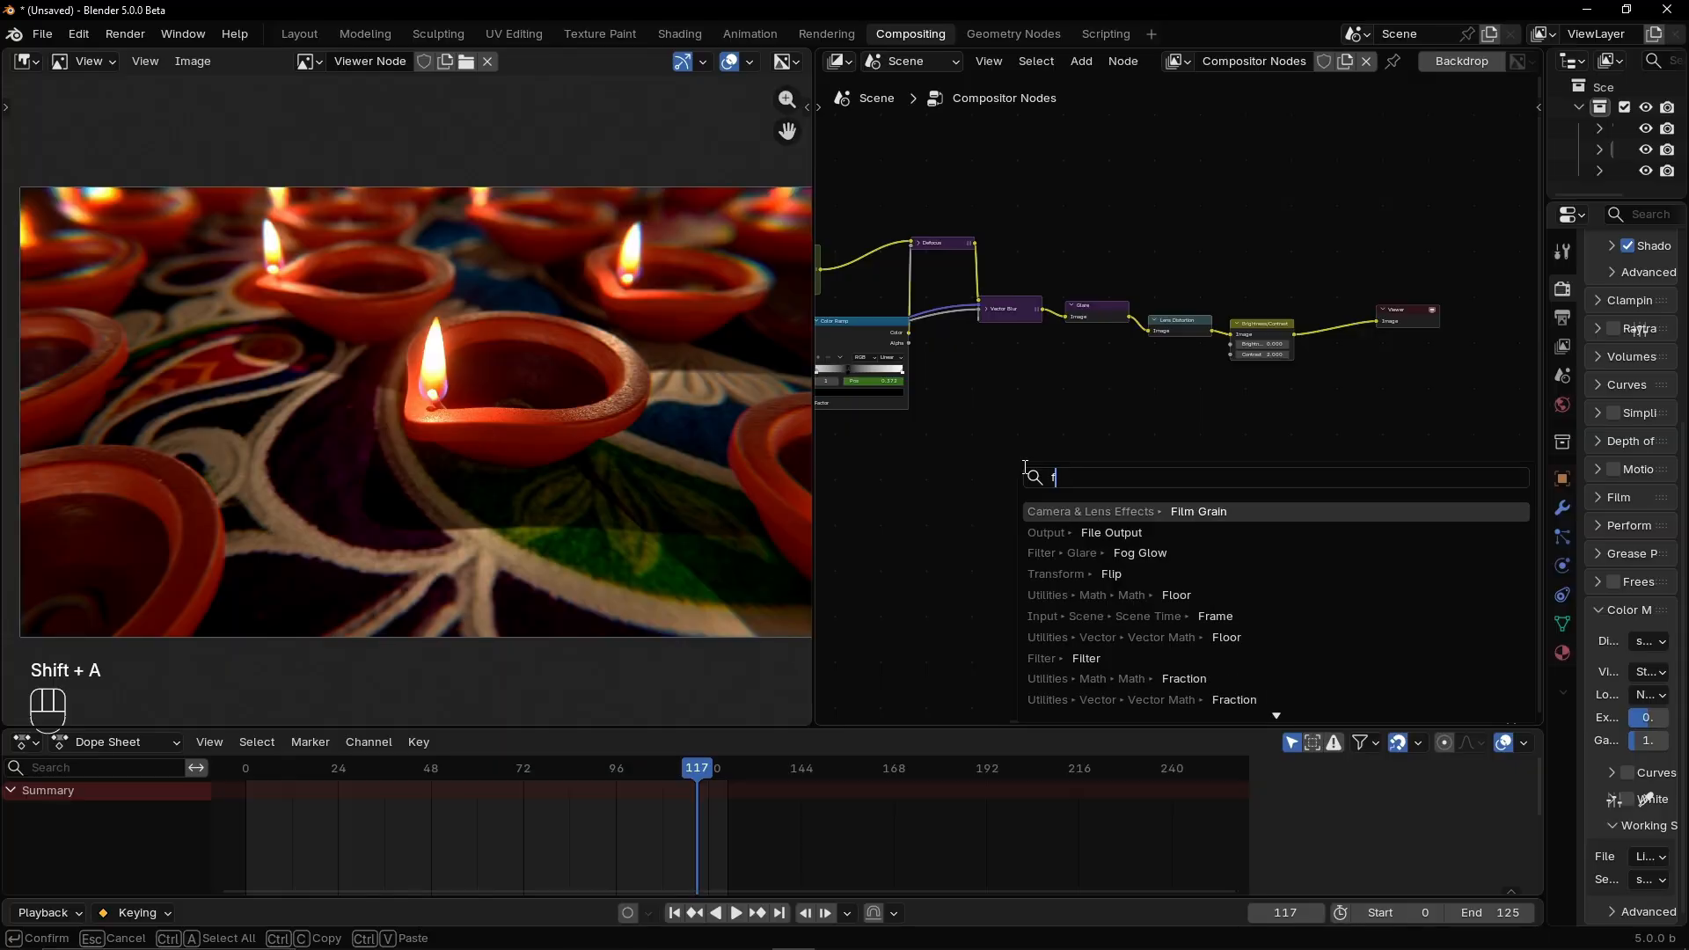
type("gr")
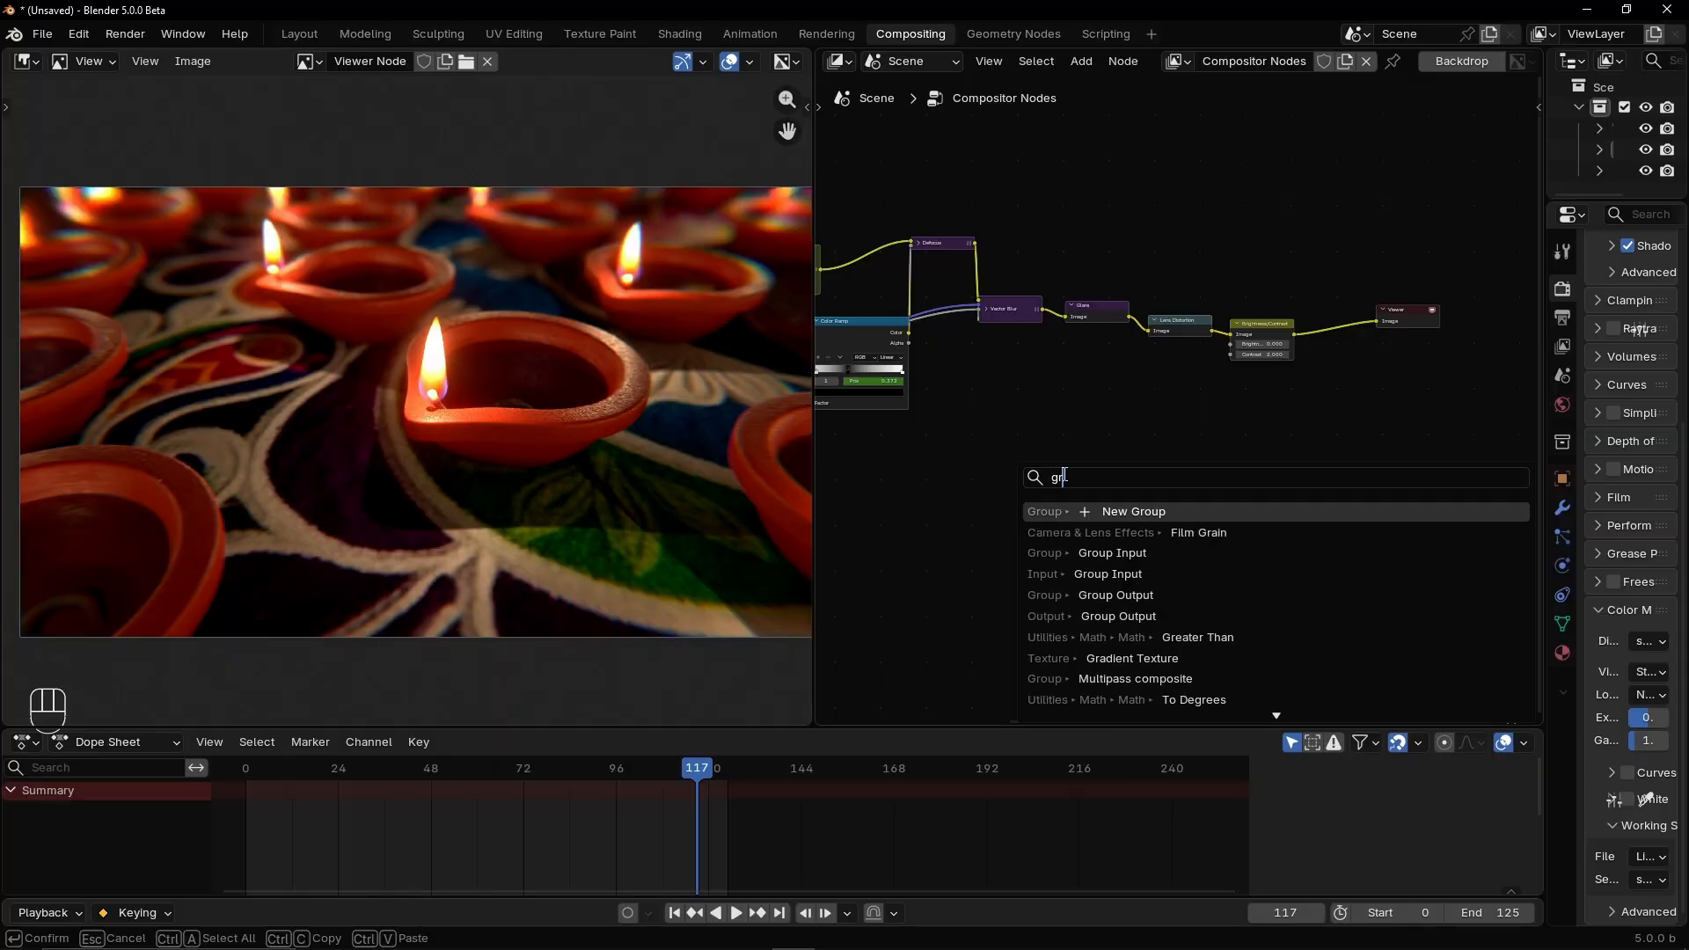
left_click(1092, 598)
left_click(1328, 373)
scroll(1279, 447, "up", 6)
middle_click_drag(1288, 438, 1188, 462)
scroll(840, 550, "up", 5)
left_click_drag(1212, 459, 1325, 366)
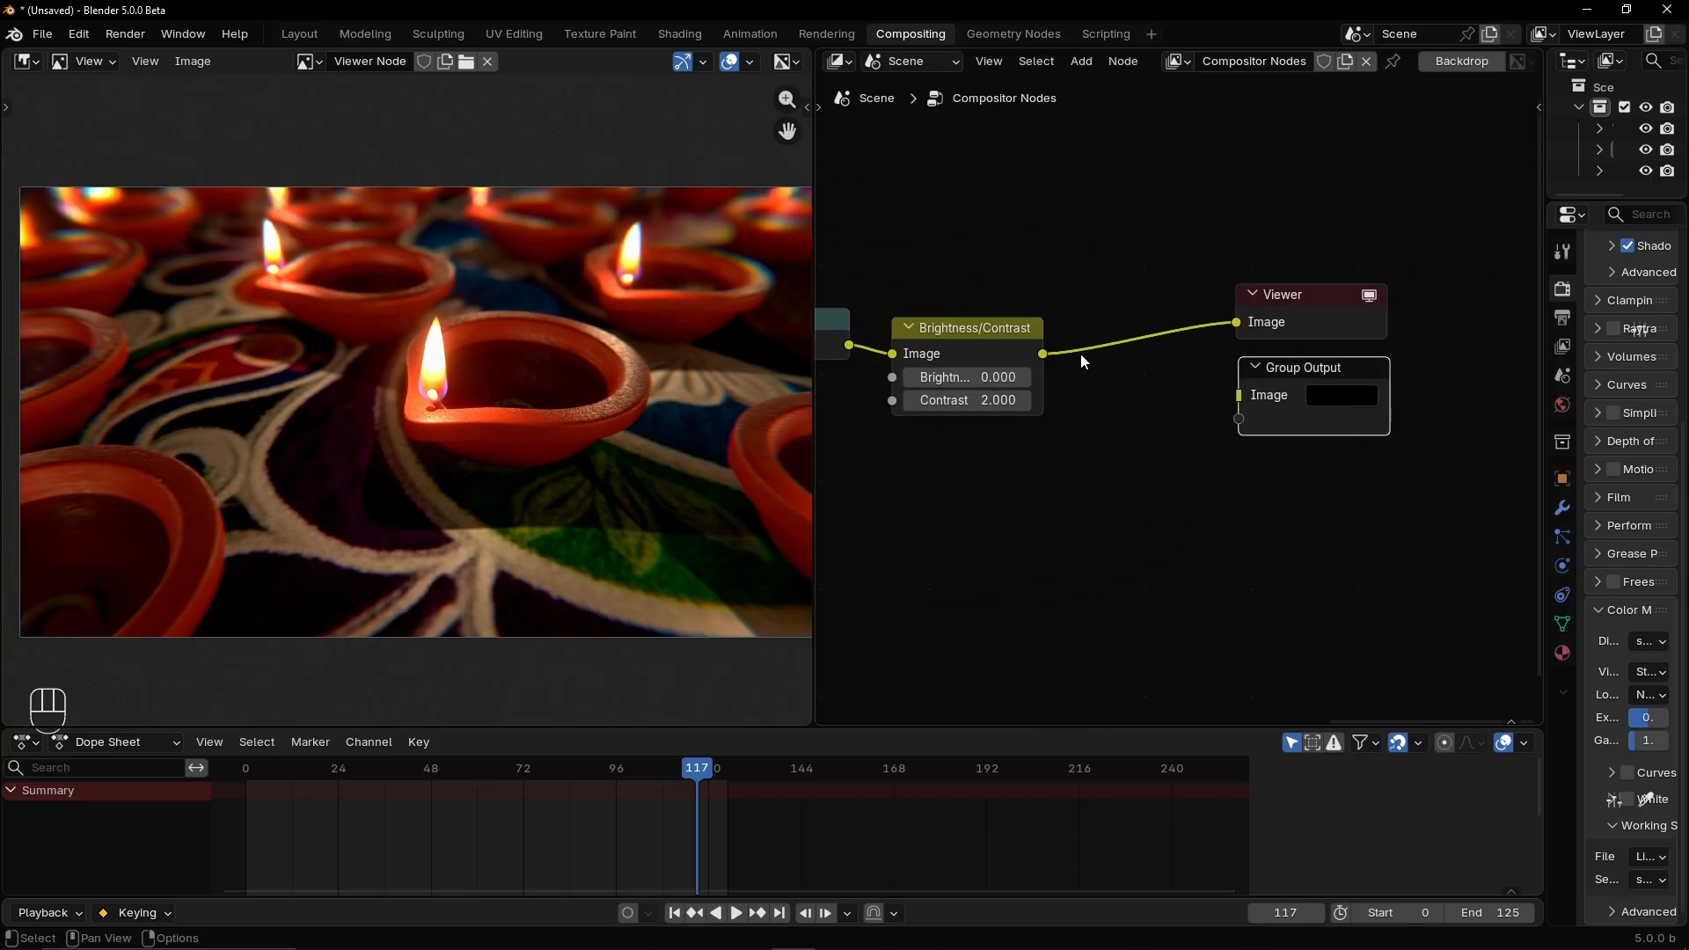
left_click_drag(1043, 354, 1237, 395)
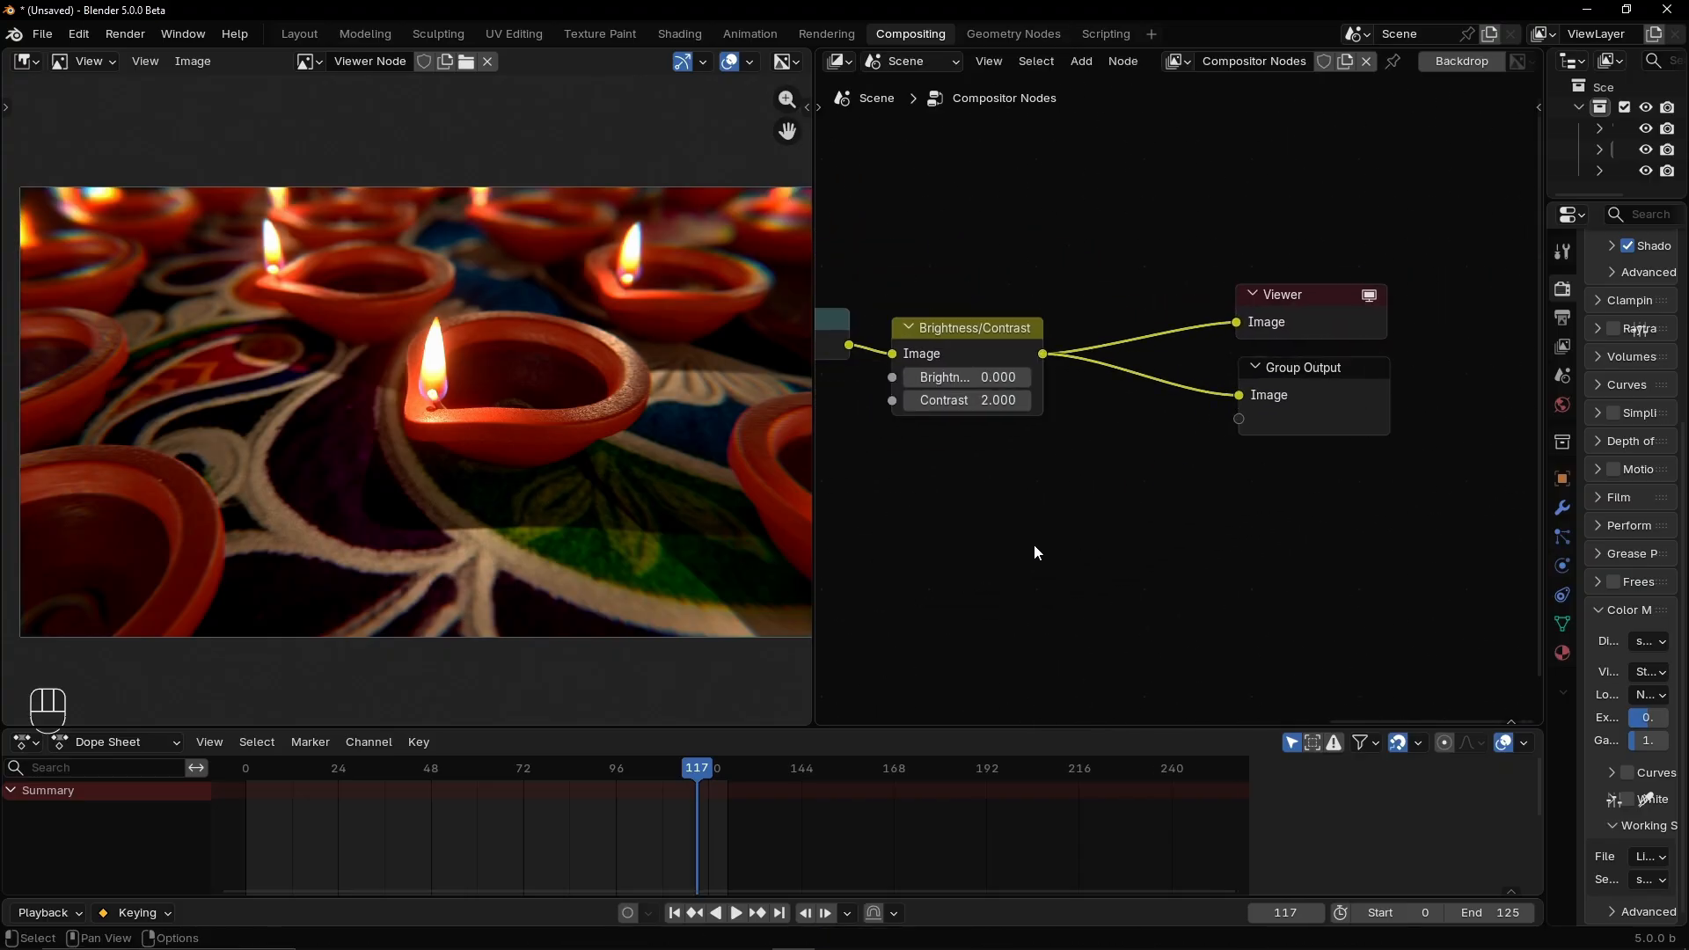
Render frame 117 to check the composited result, and close the render window
key("F12")
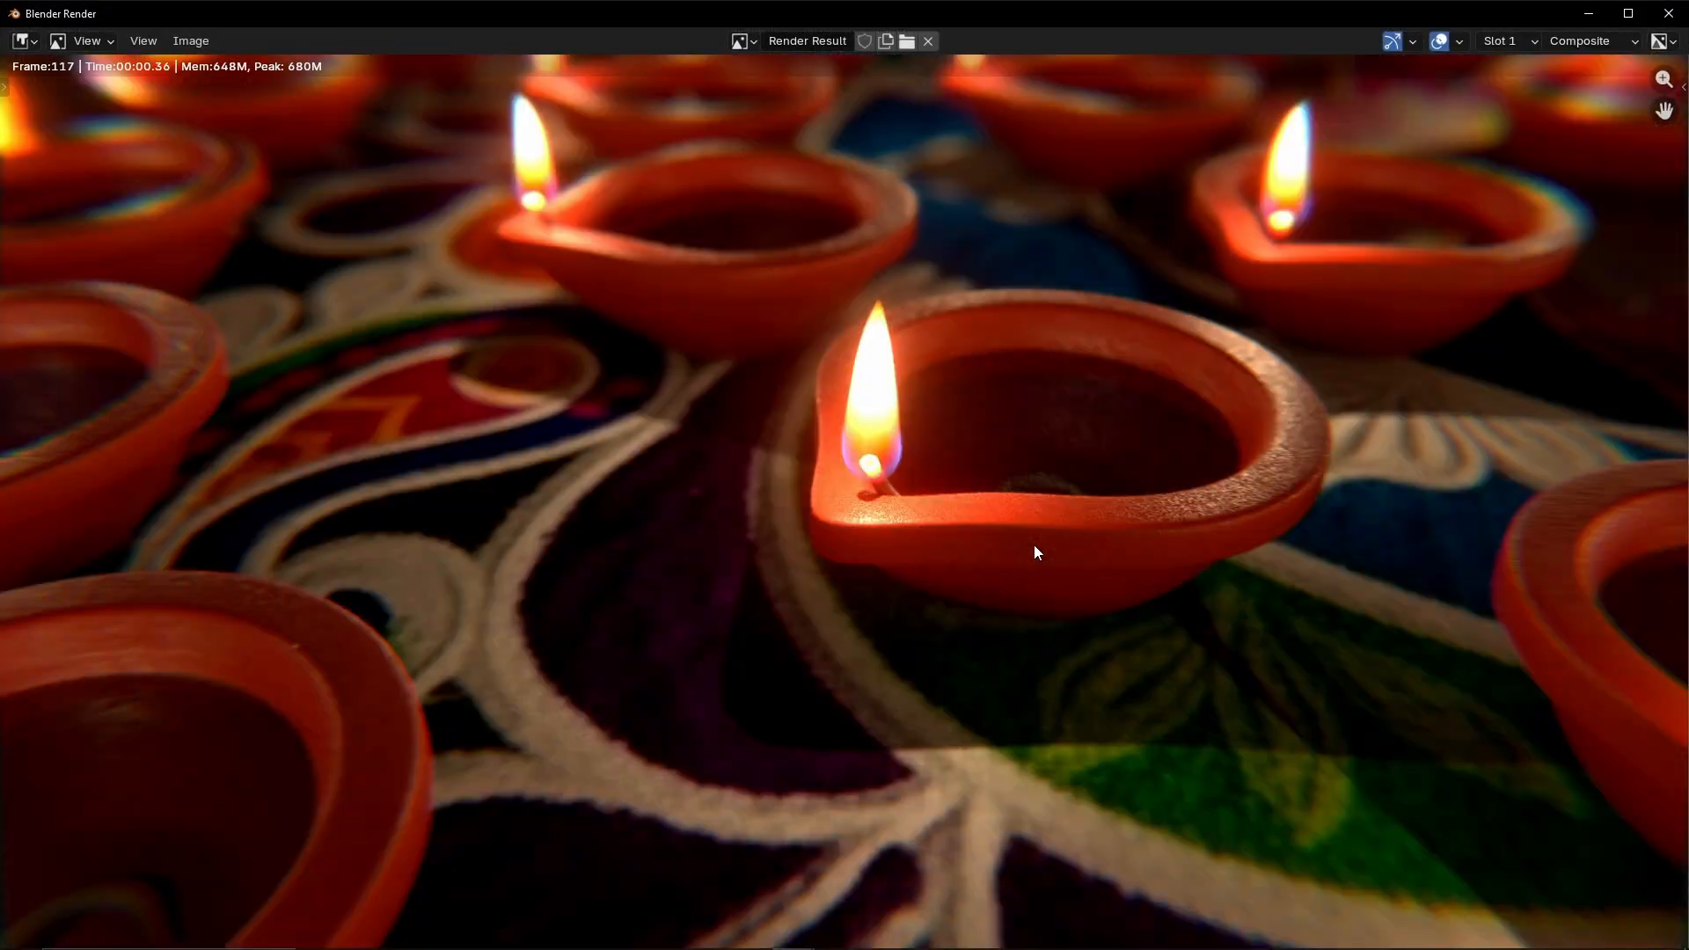
scroll(671, 557, "down", 1)
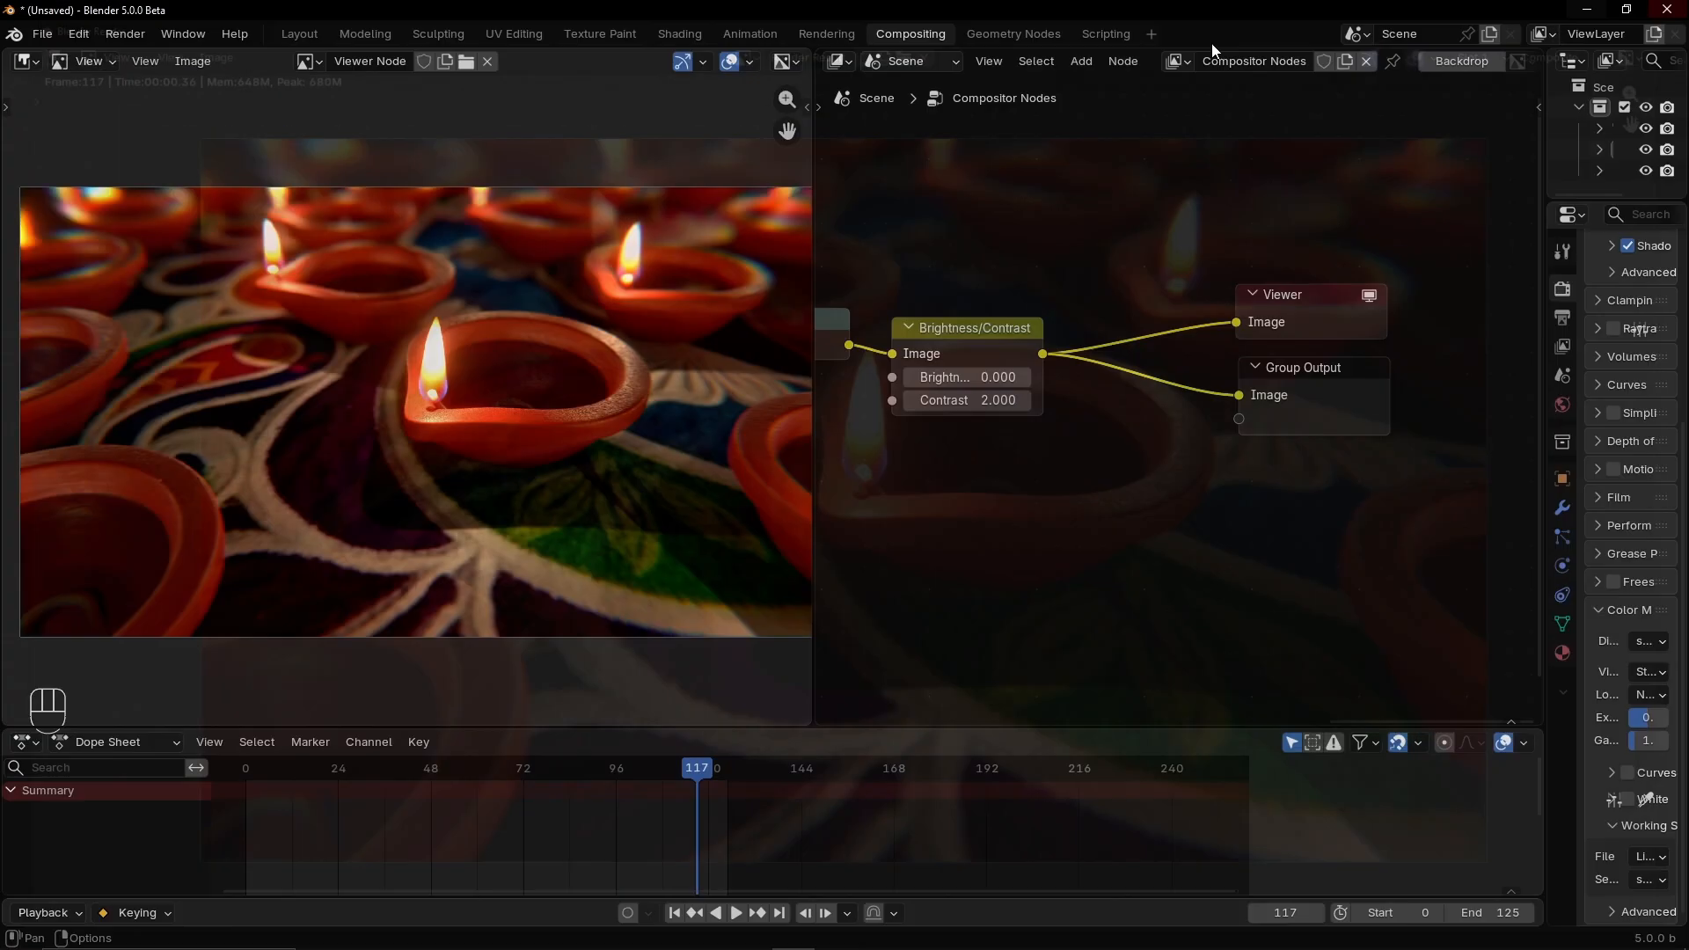
left_click(1669, 13)
Save the project as Final_Composite.blend in the D:\Projects\Tutorials\Hindi\Diya folder
key("ctrl")
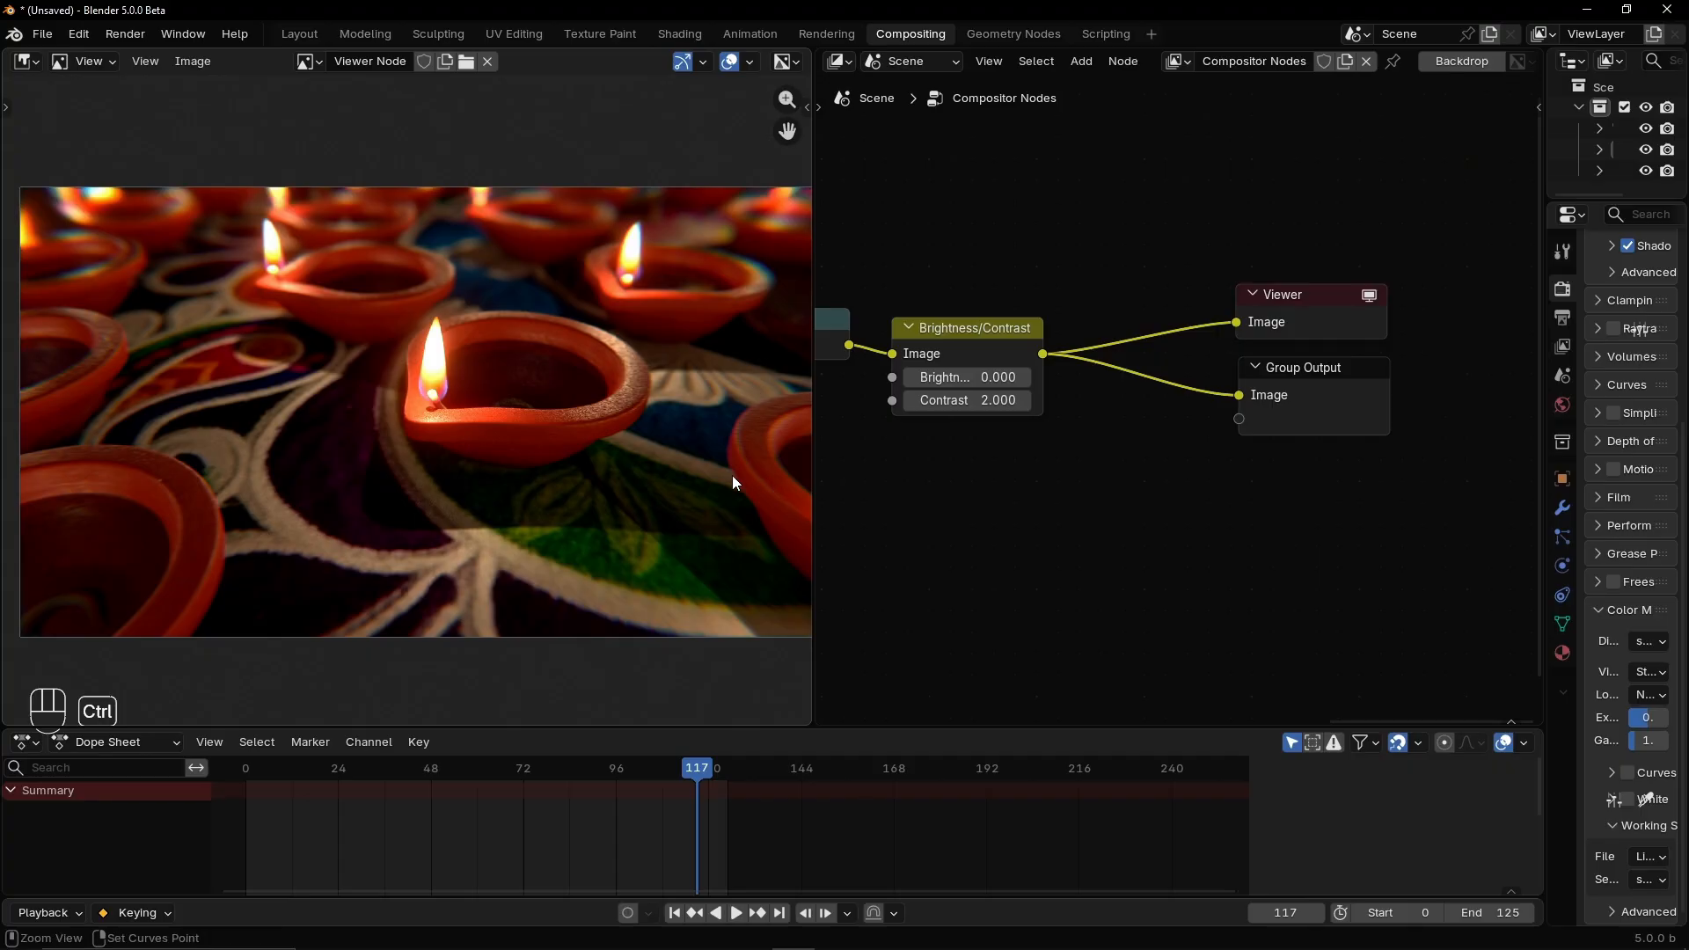
left_click(41, 34)
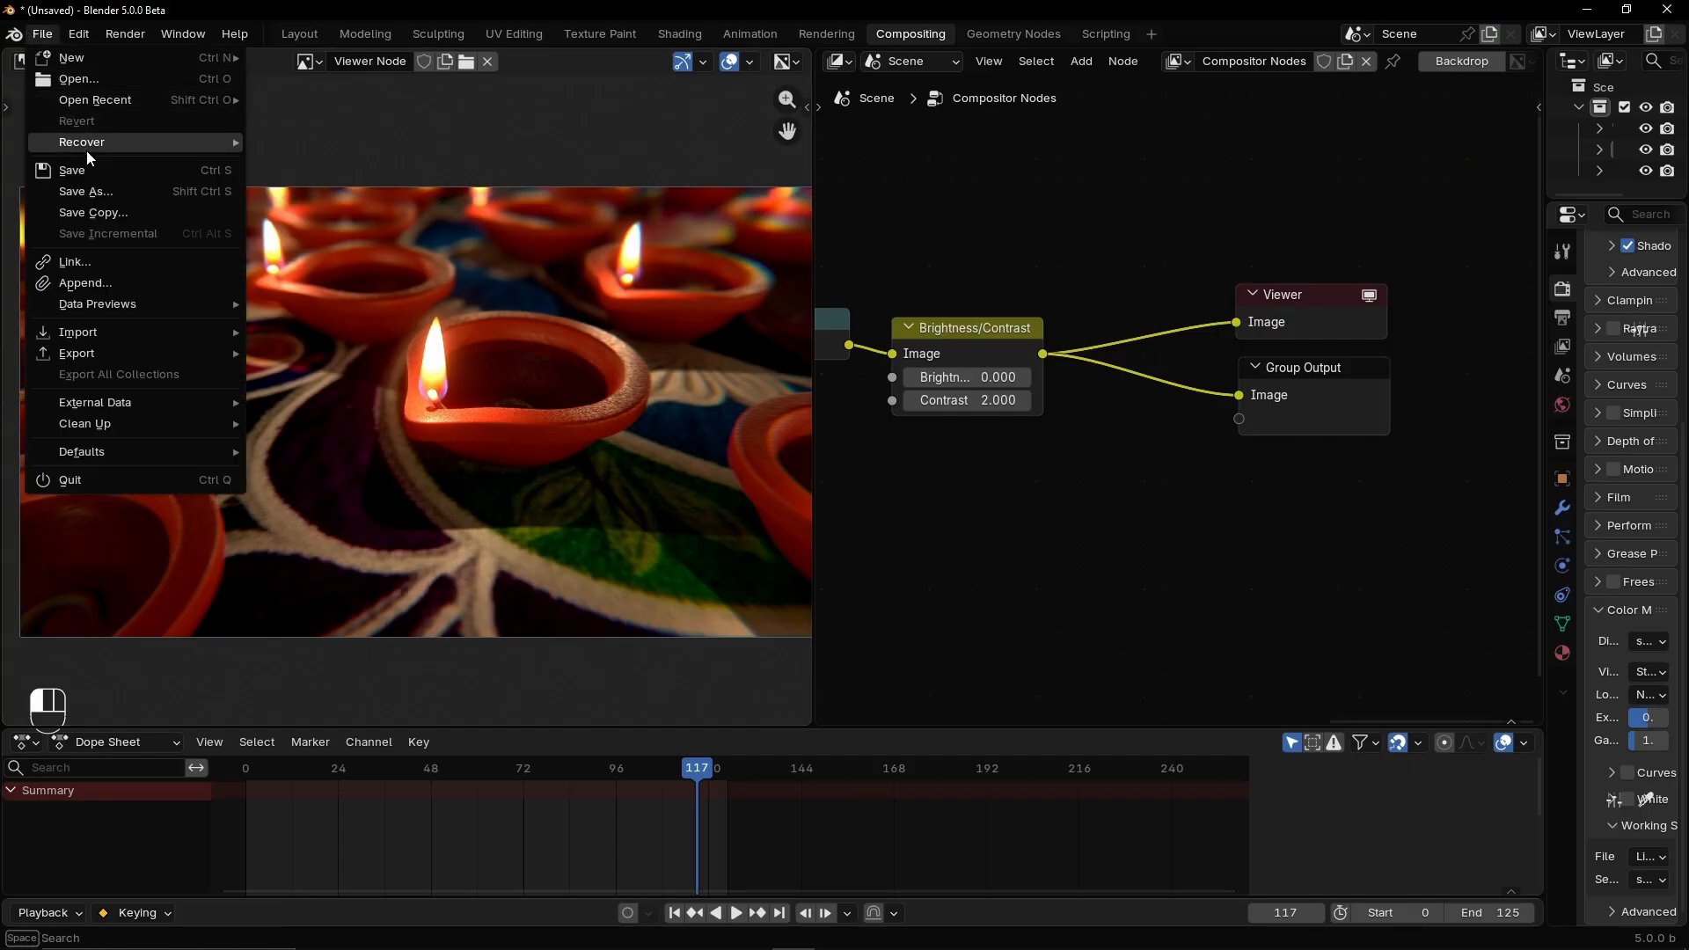
left_click(95, 171)
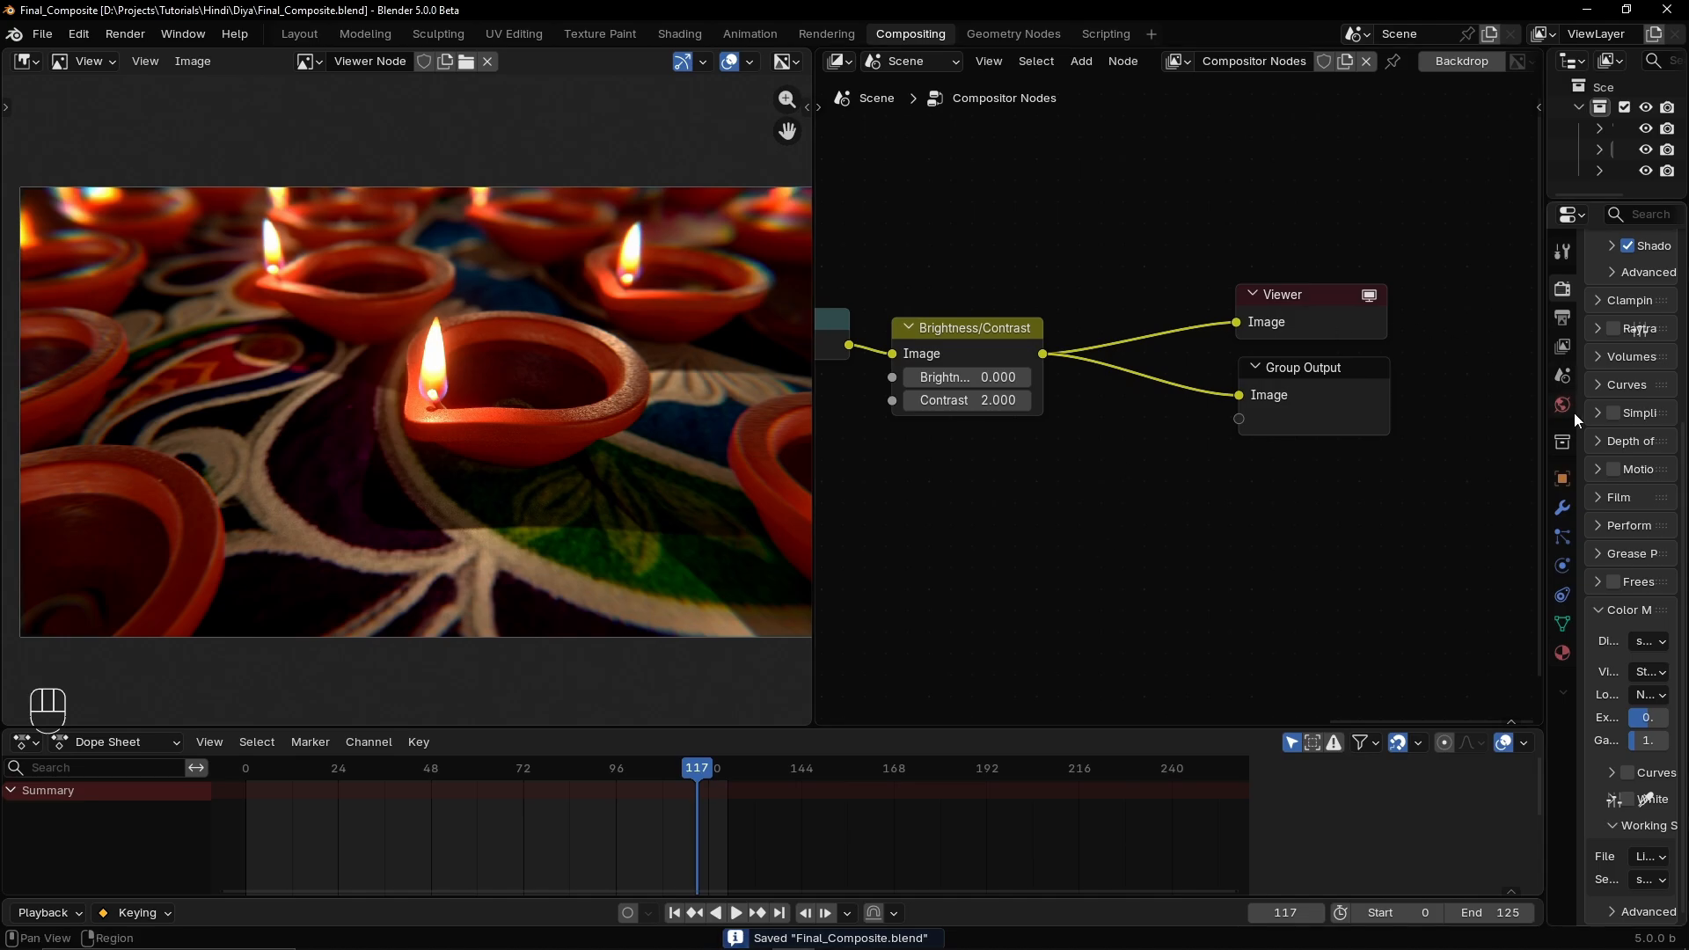
Widen the Properties editor and set the scene output's media type to Video
left_click_drag(1546, 413, 1142, 405)
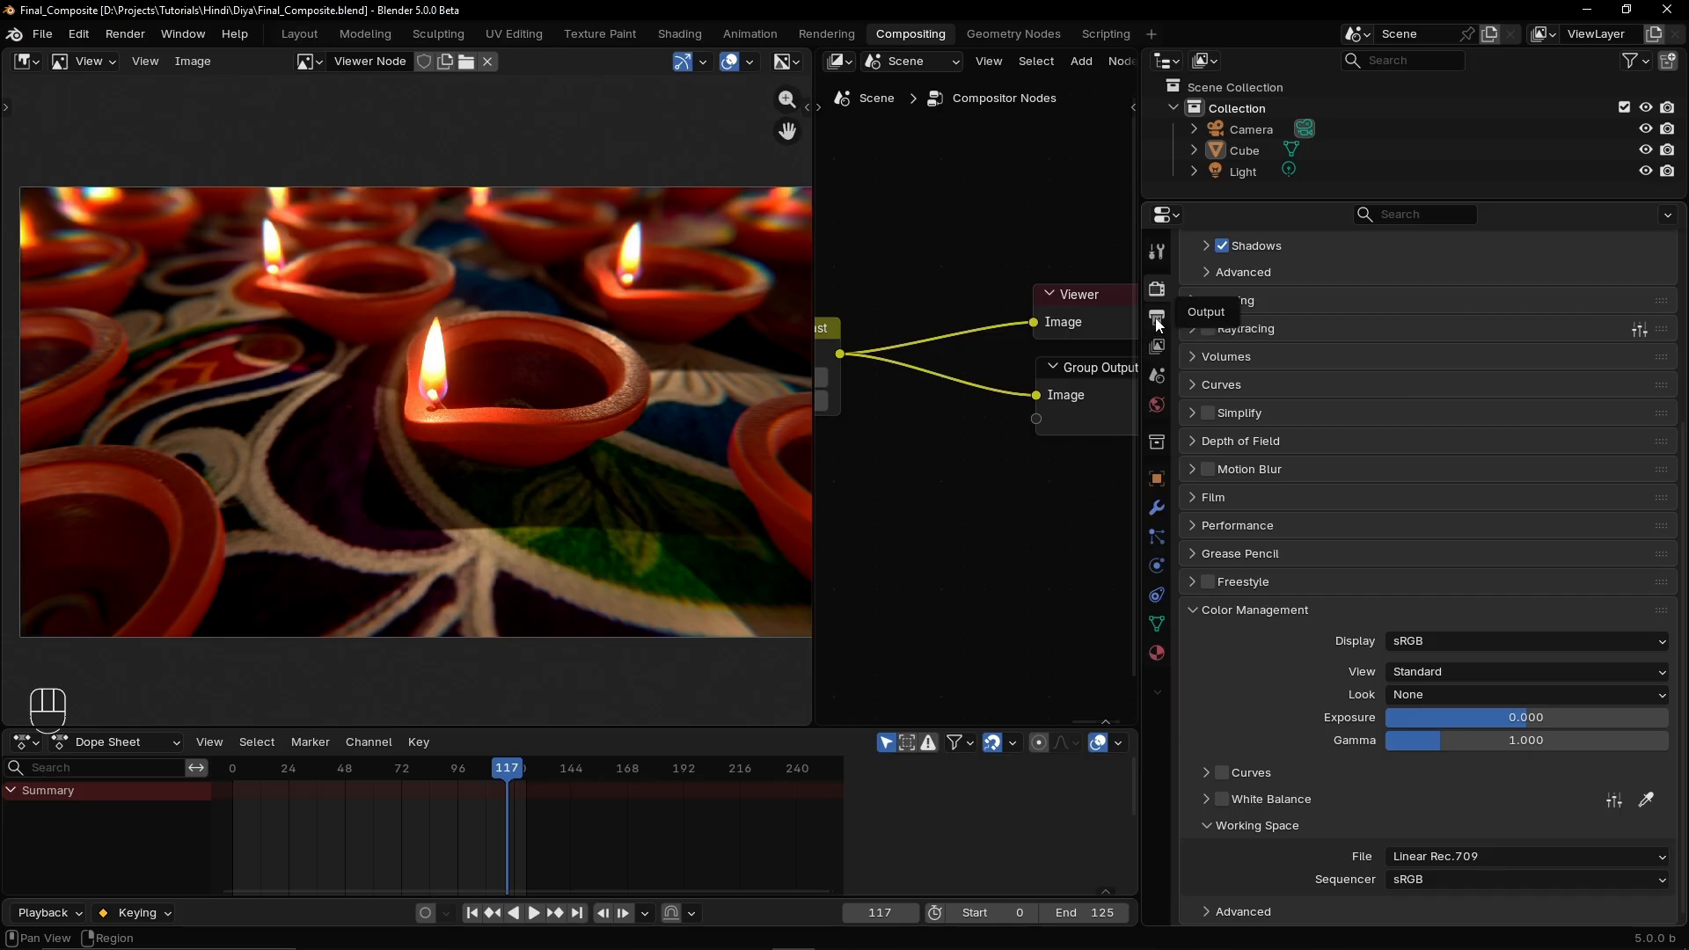
left_click(1154, 319)
left_click(1157, 344)
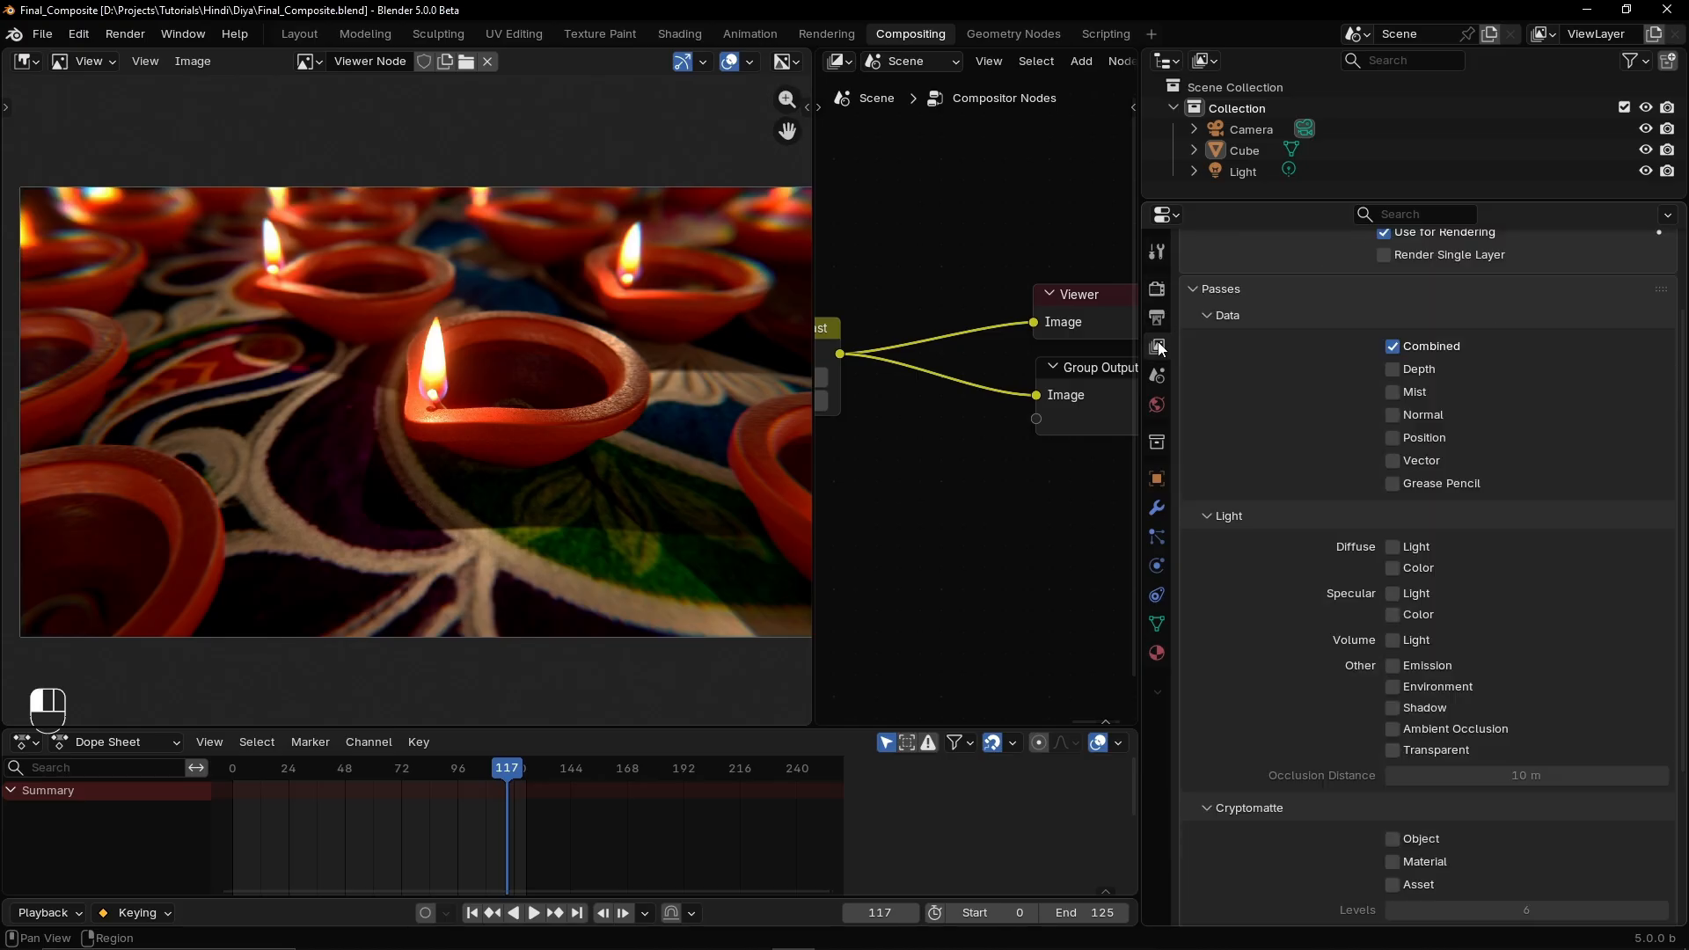
left_click(1159, 321)
scroll(1375, 338, "up", 3)
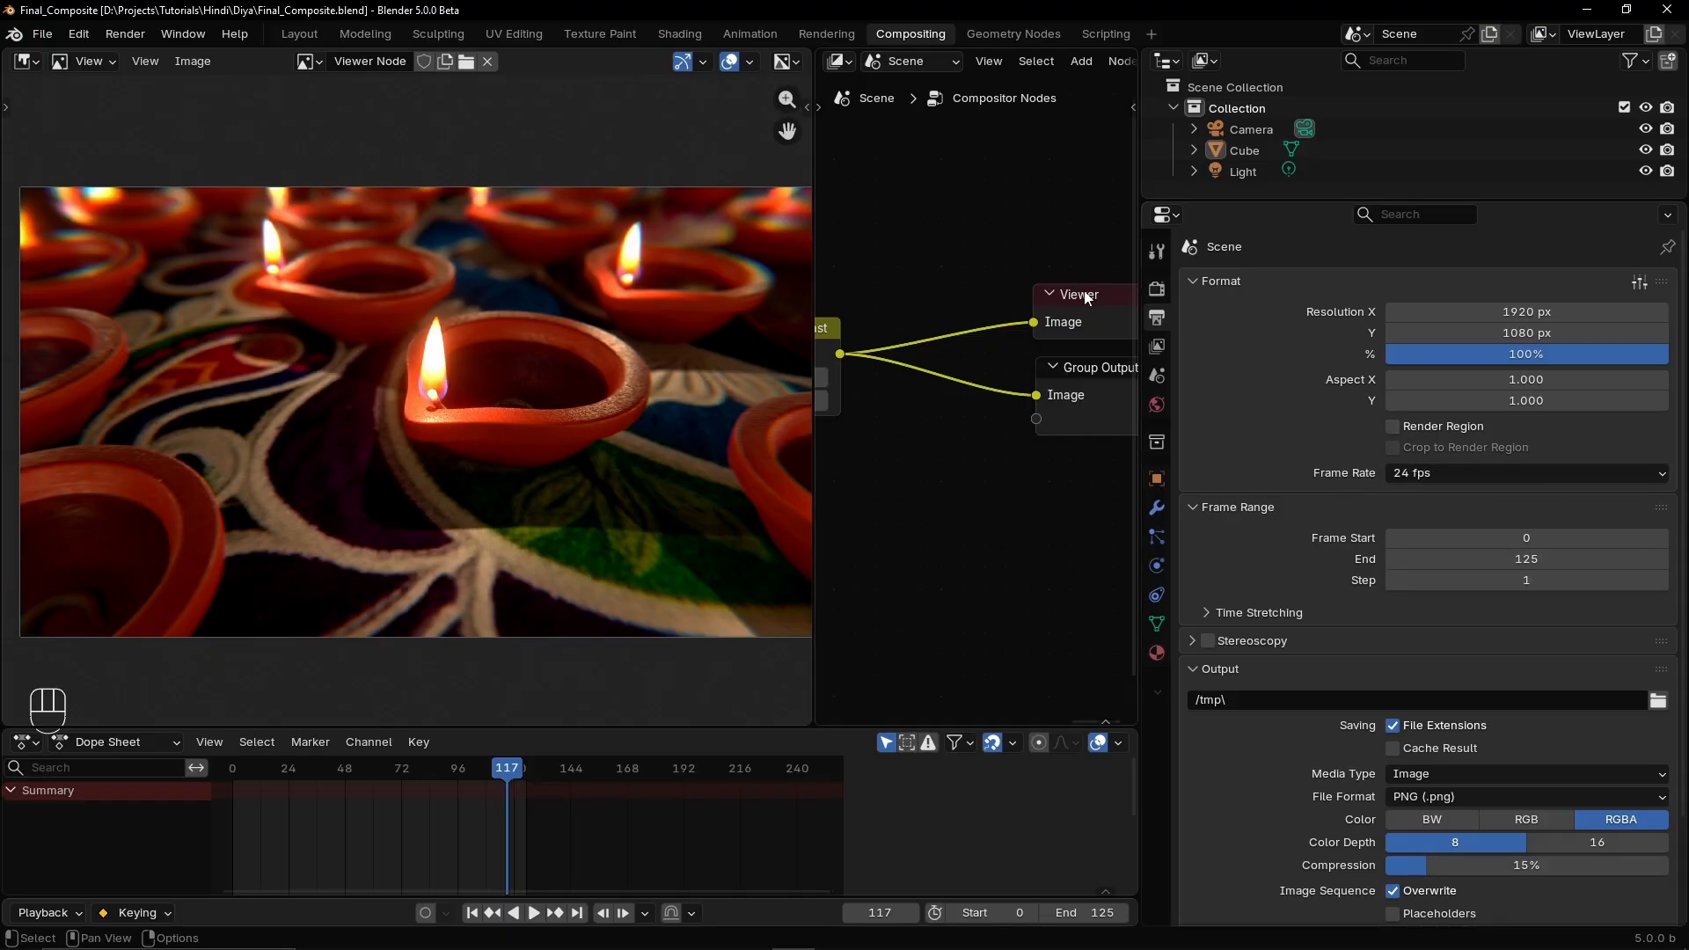
scroll(1263, 492, "down", 3)
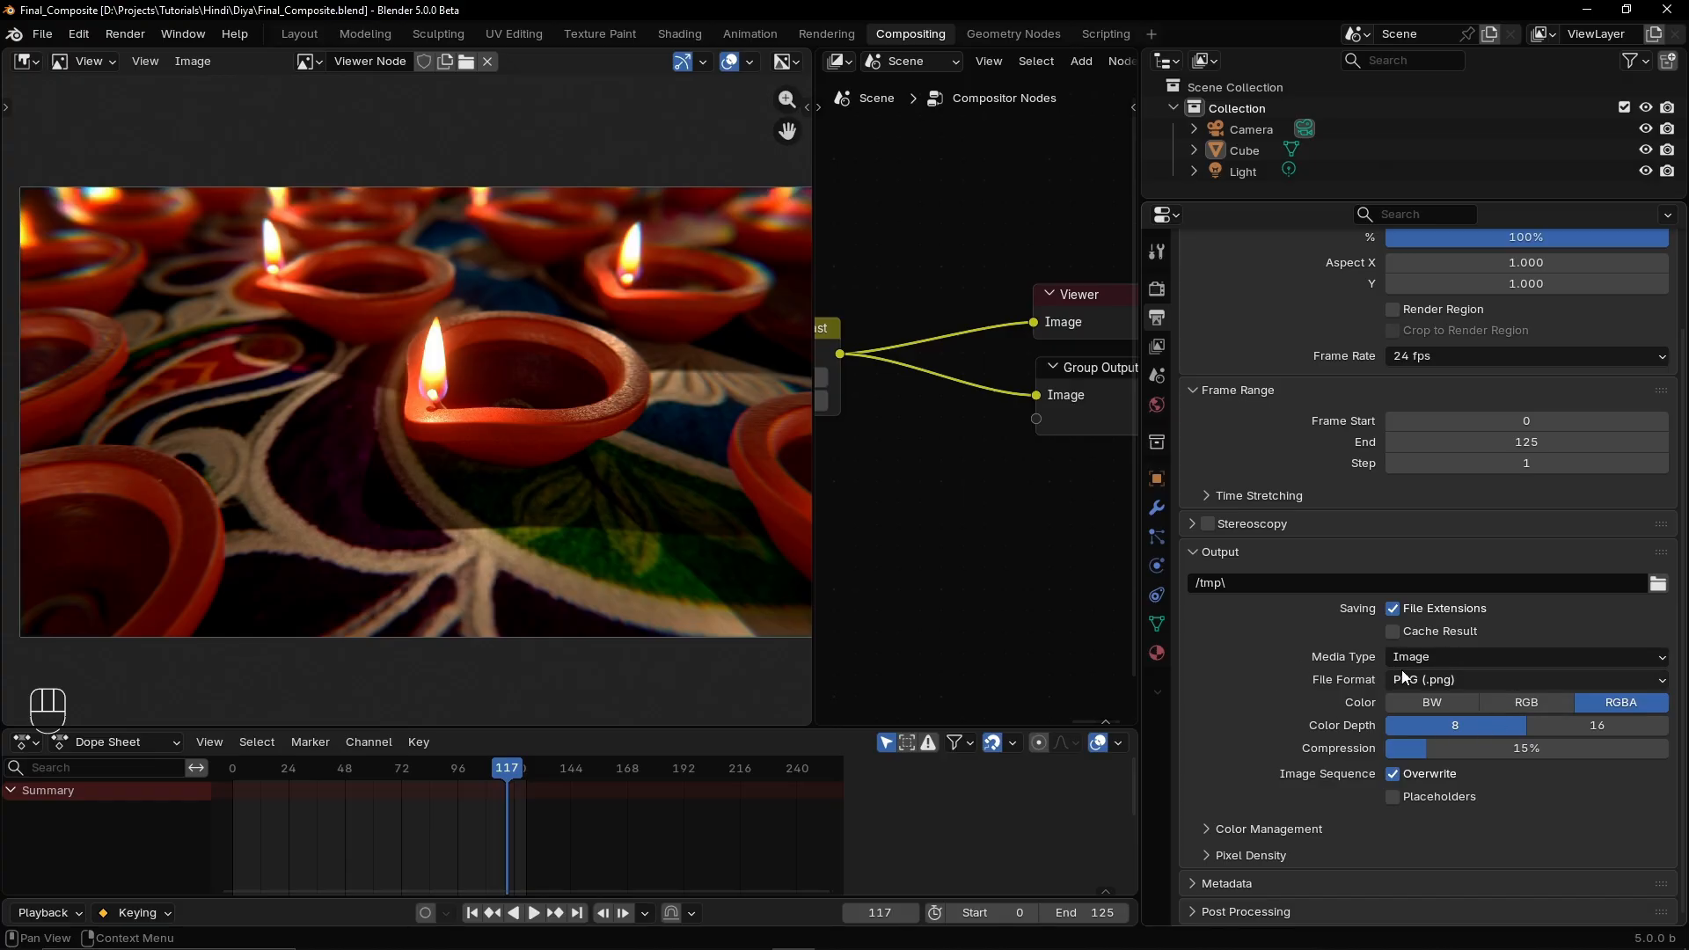
left_click(1435, 662)
left_click(1414, 727)
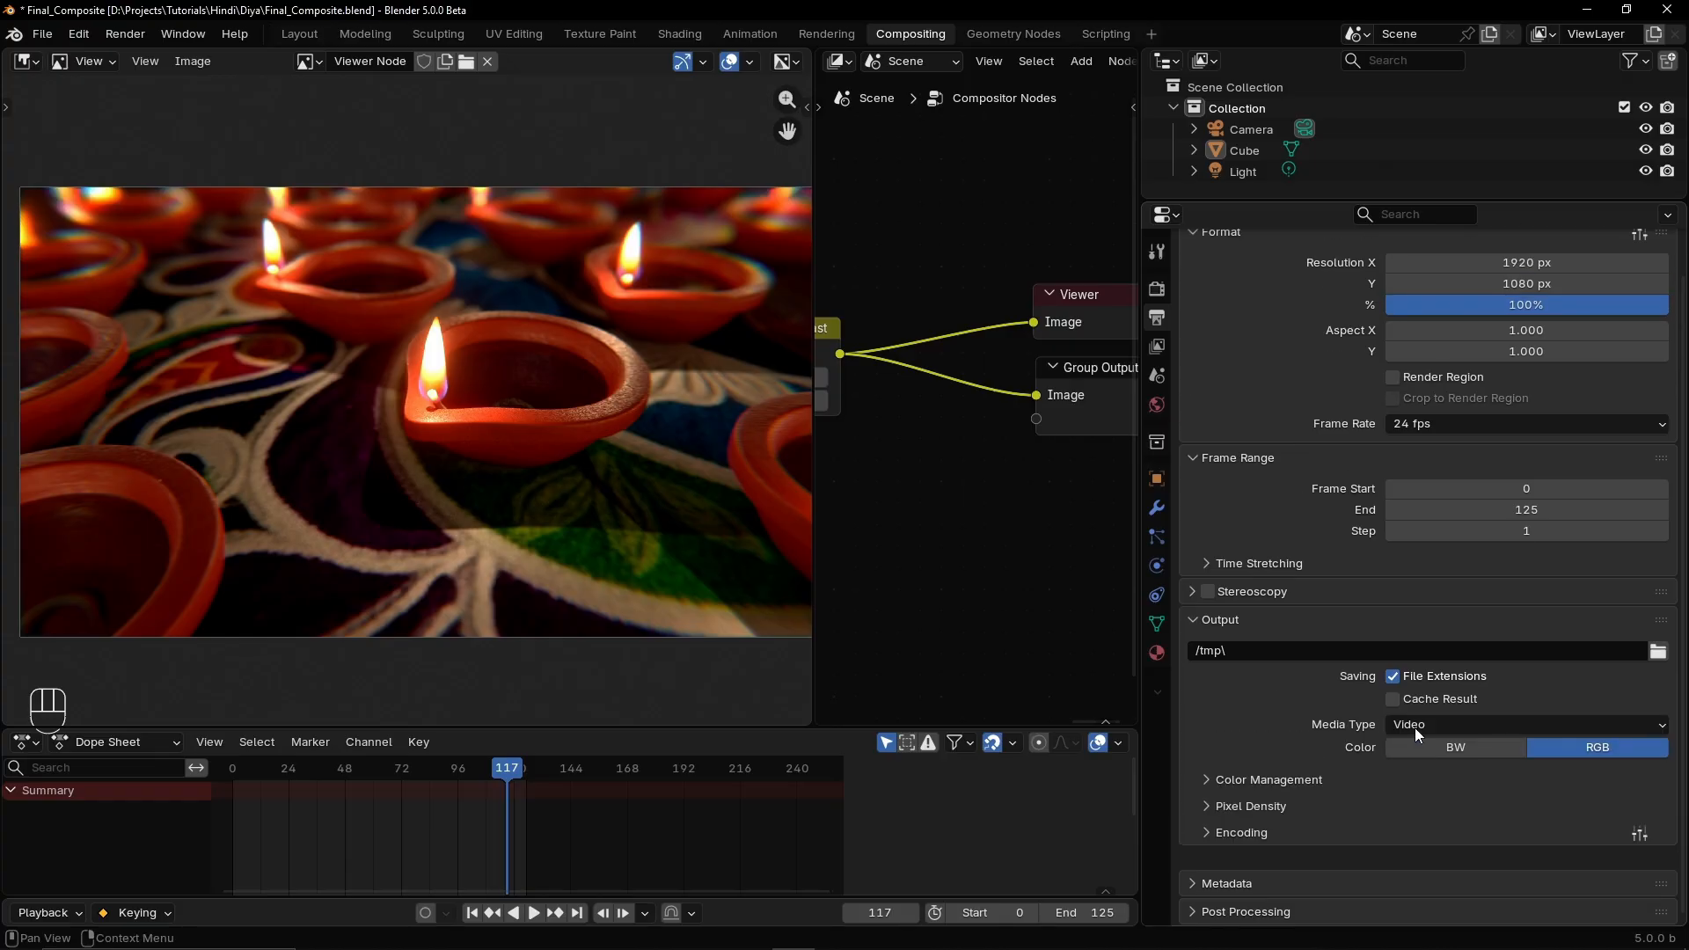
Review the video output's color management settings, and expand the encoding settings to check the container options
left_click(1206, 810)
scroll(1211, 808, "down", 5)
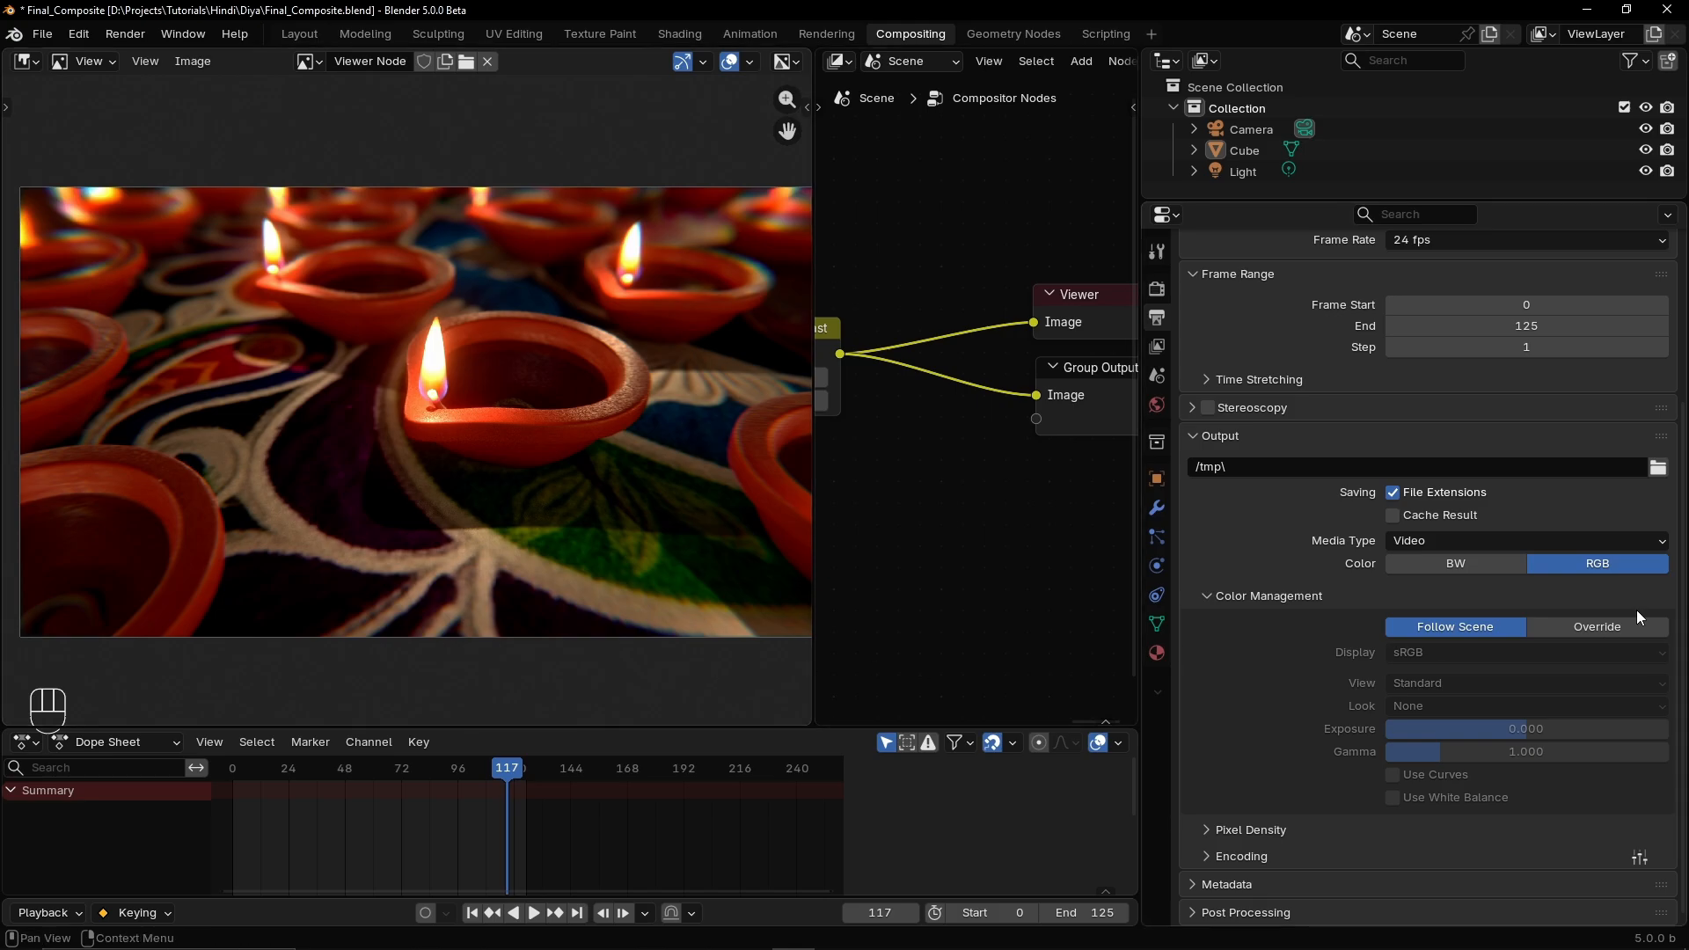
left_click(1207, 597)
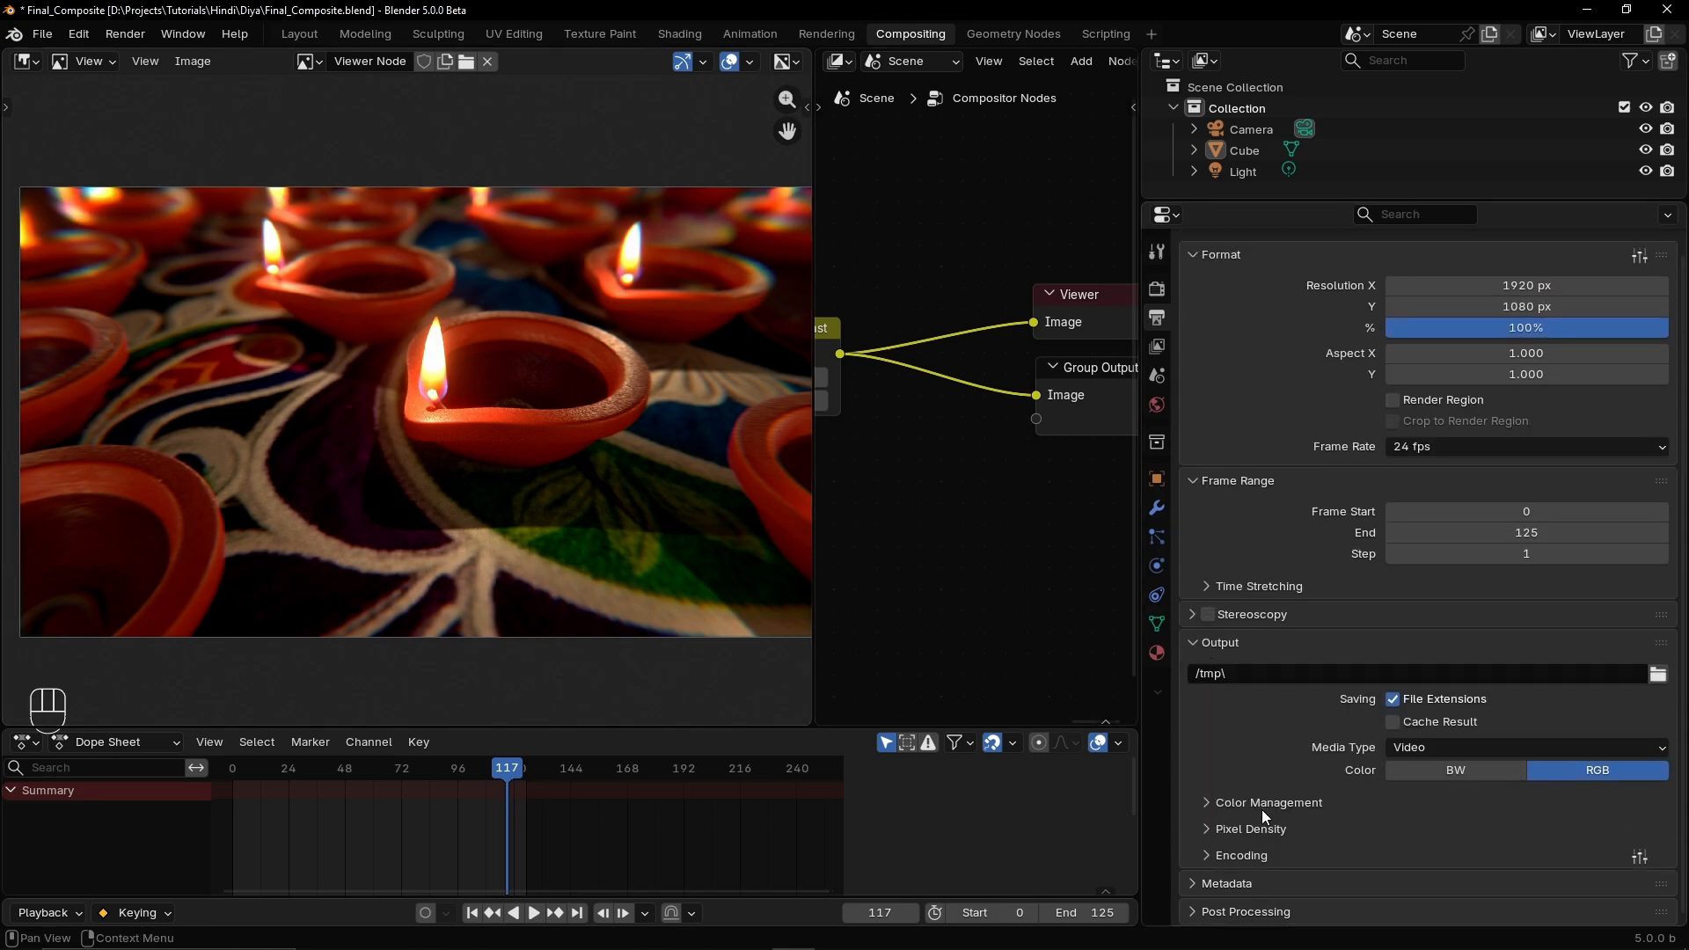
left_click(1206, 857)
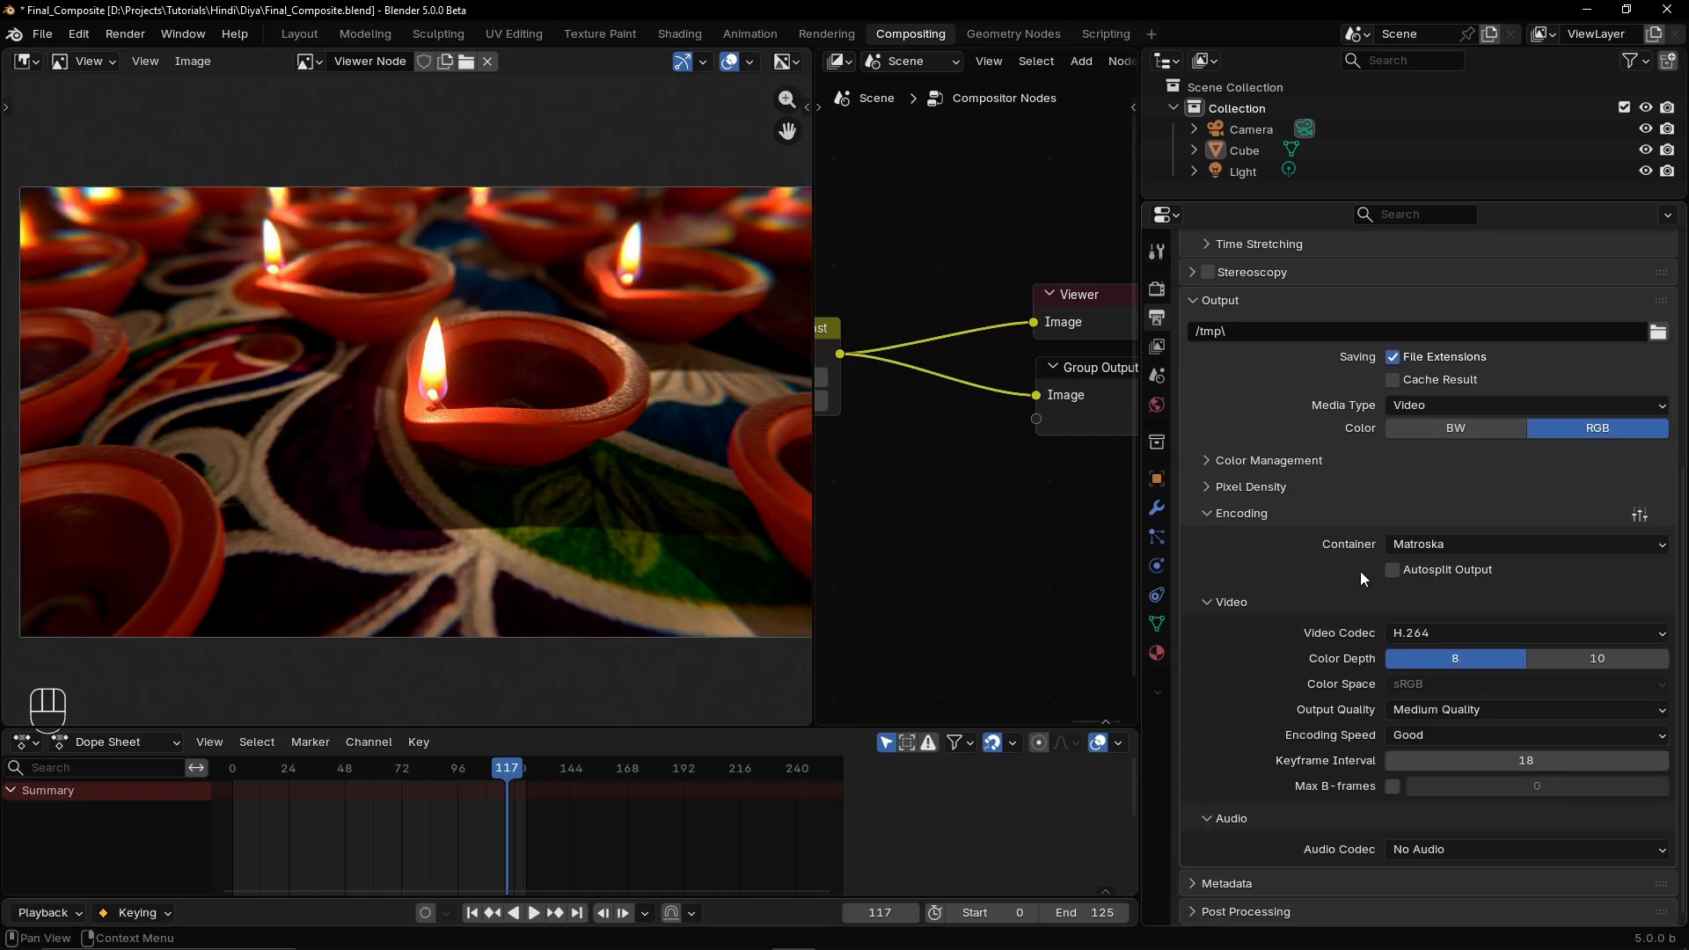
left_click(1472, 545)
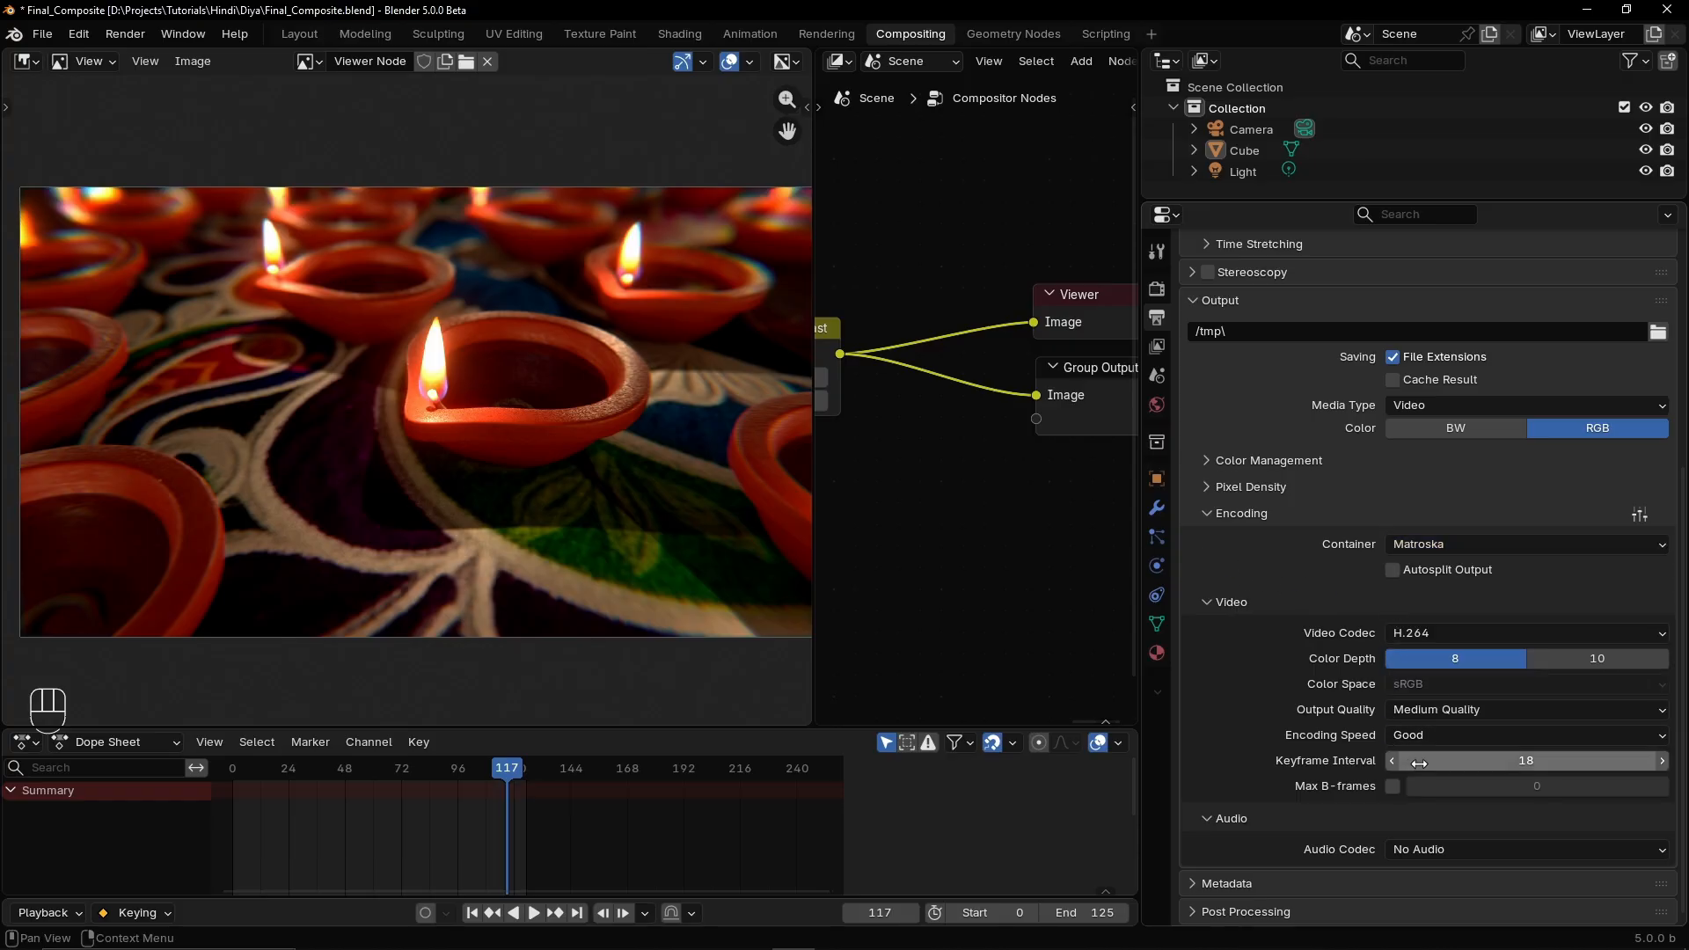
Set the output path to the Desktop folder with the file name Diya_noisy, and save the project
scroll(1214, 668, "up", 8)
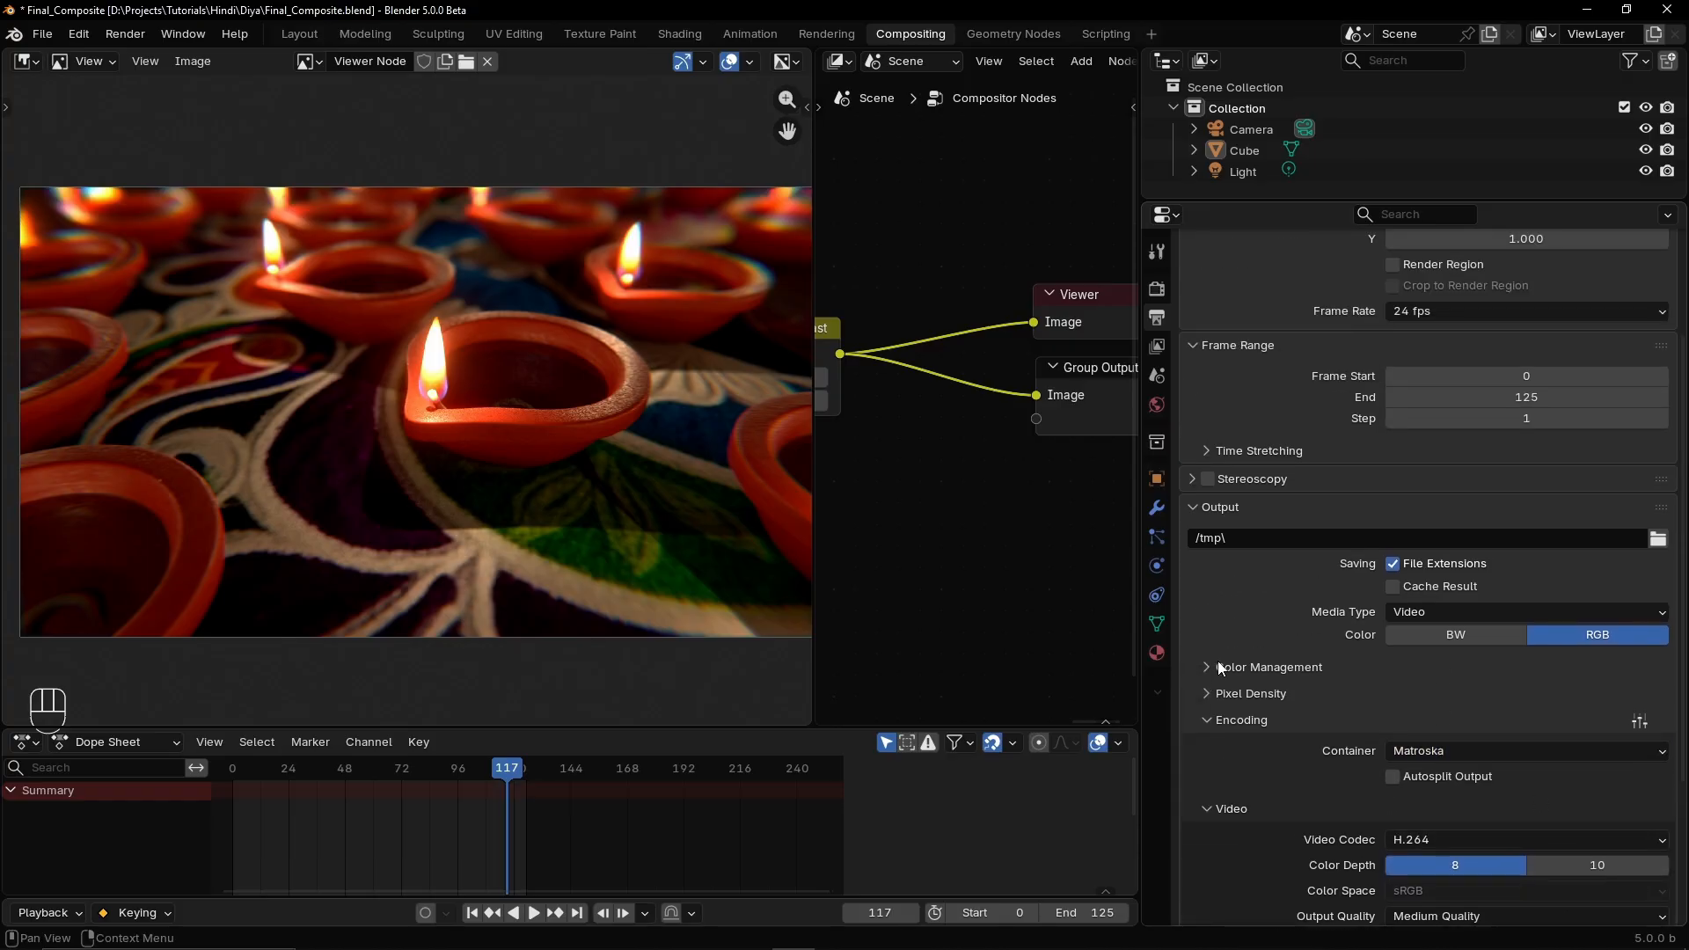
left_click(1659, 662)
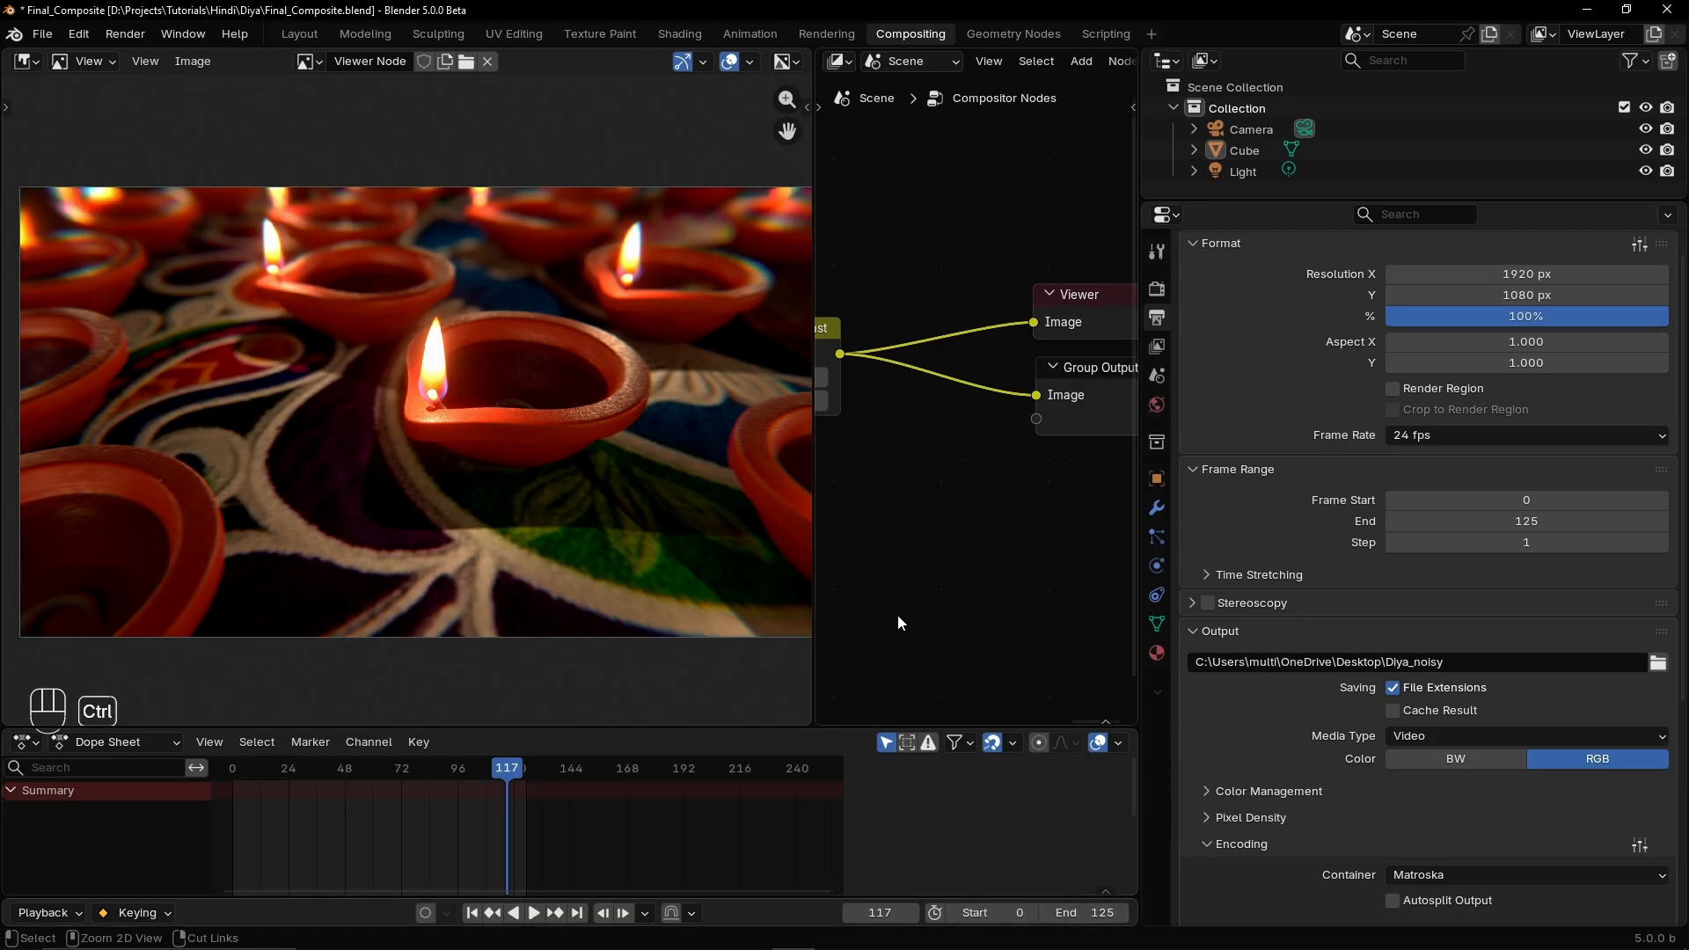
key("ctrl+s")
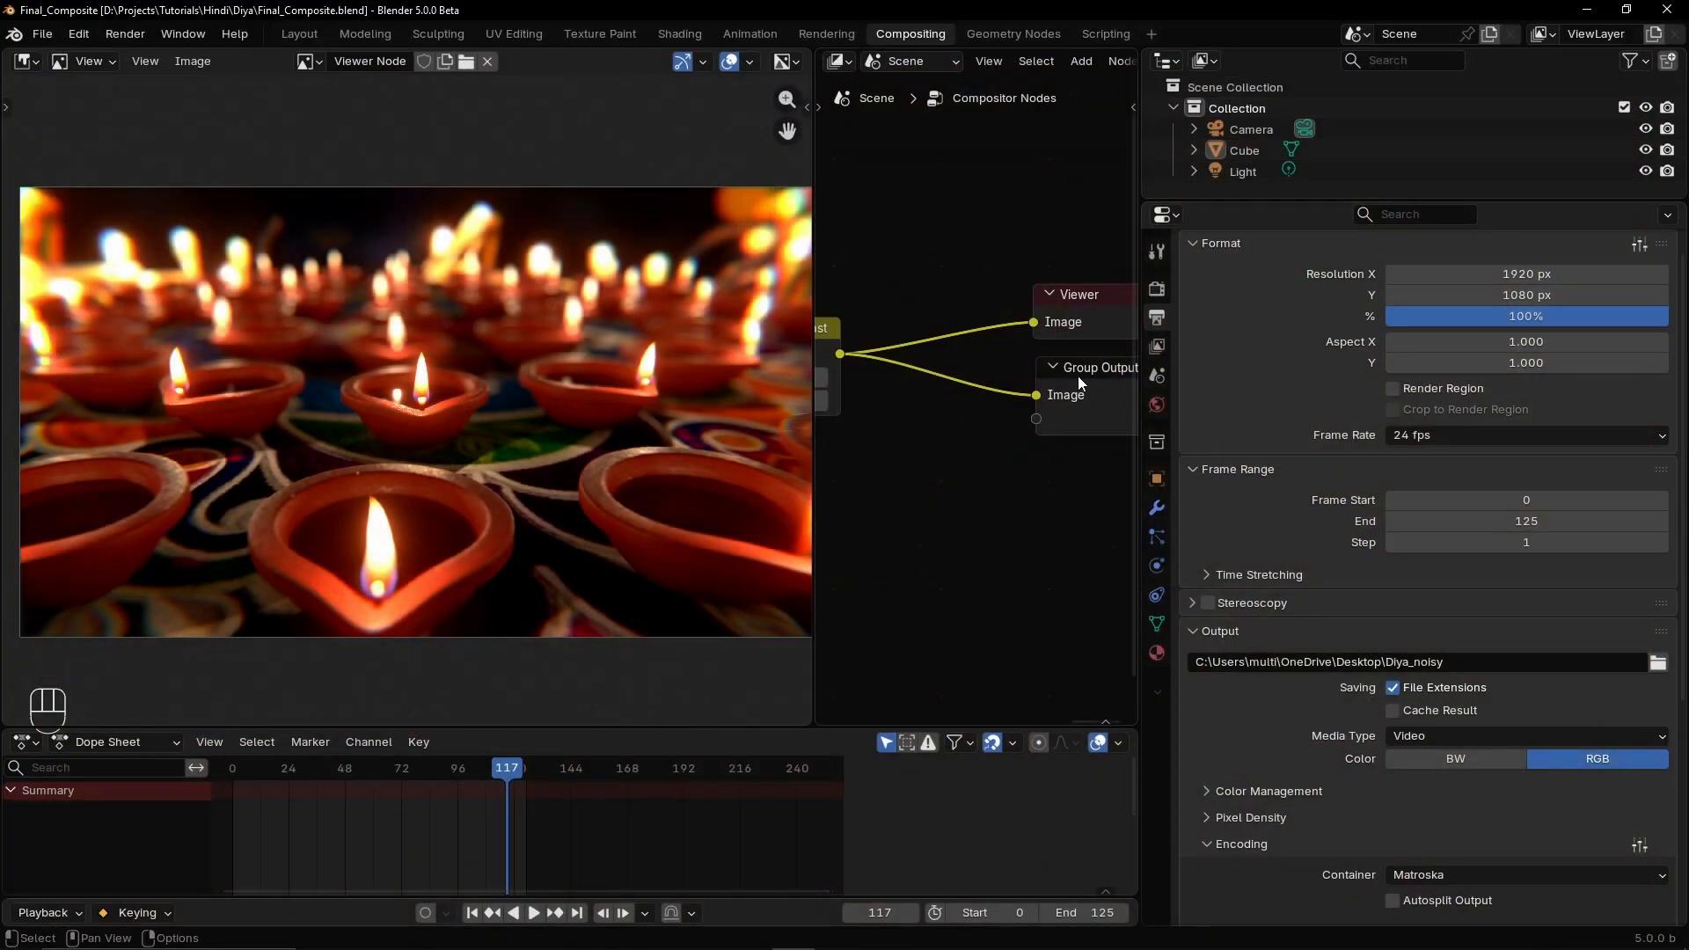
Set the compositor device to GPU in the render performance settings and save the project
left_click(1158, 255)
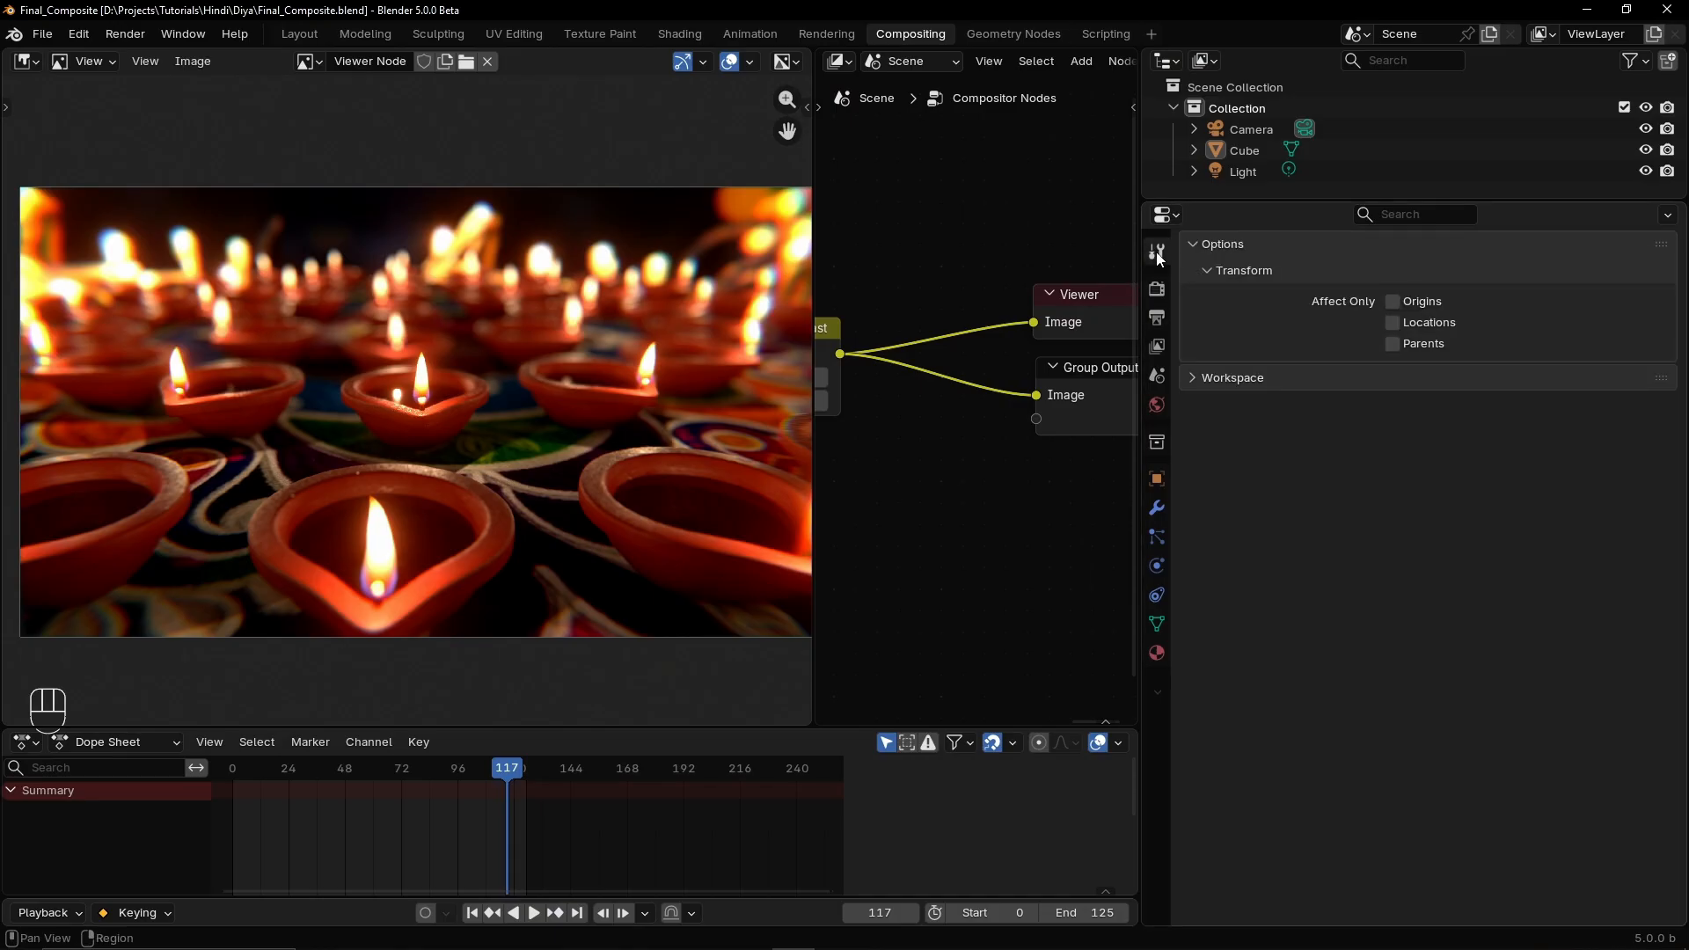
left_click(1159, 315)
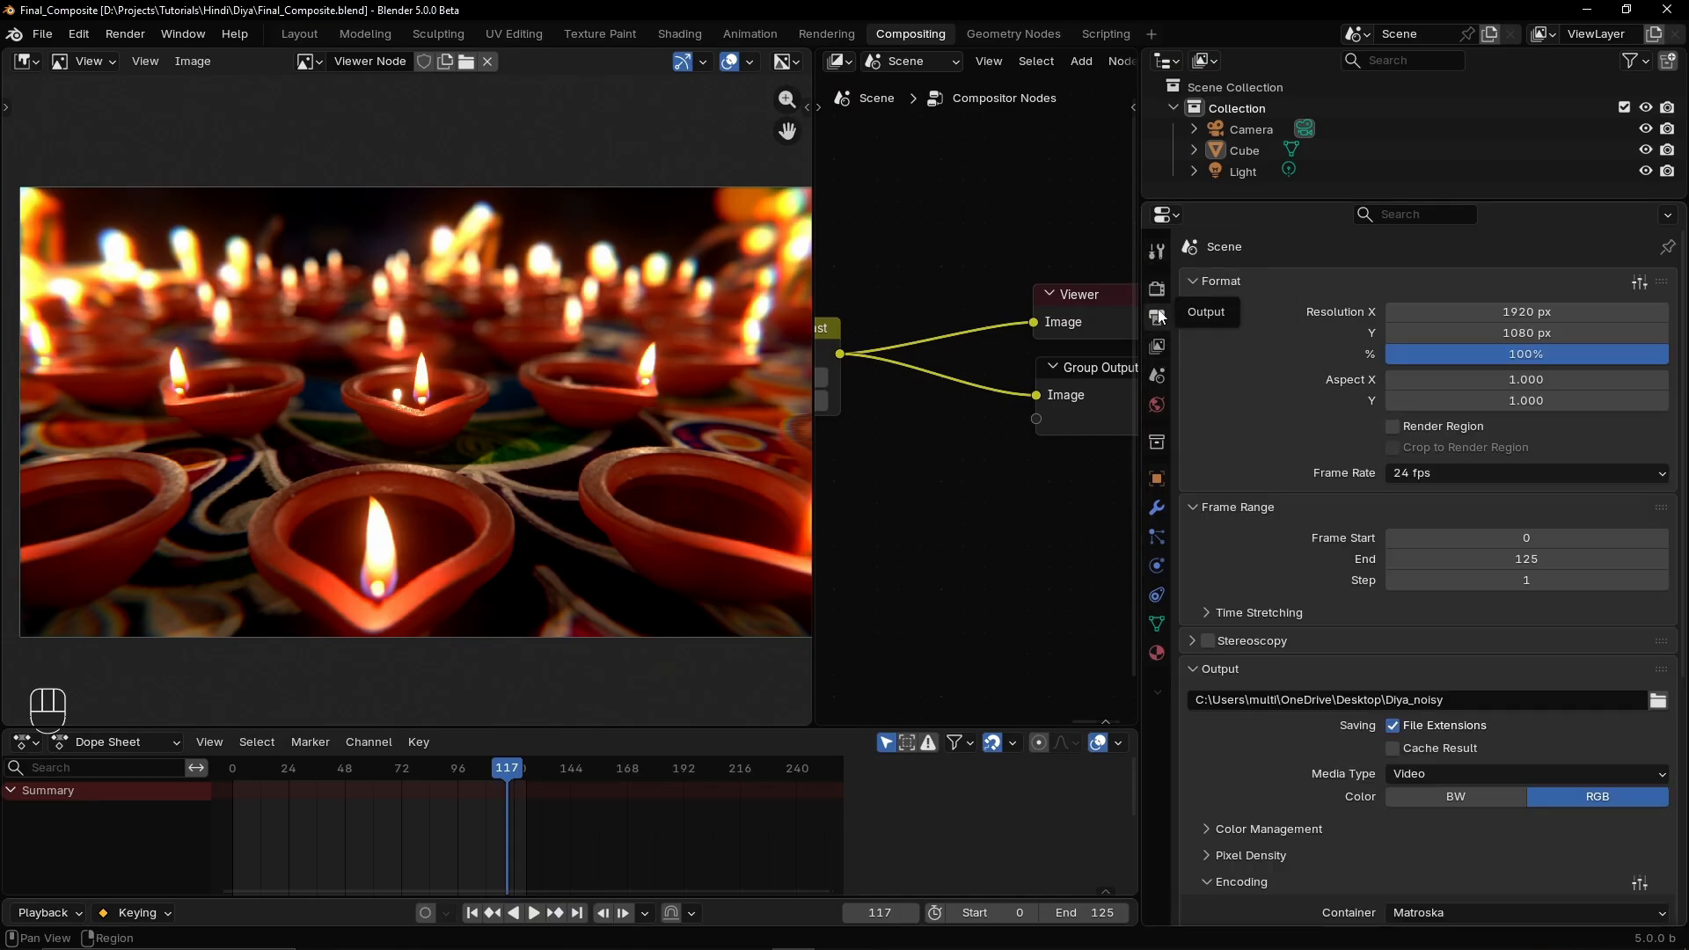
left_click(1157, 288)
scroll(1242, 431, "down", 8)
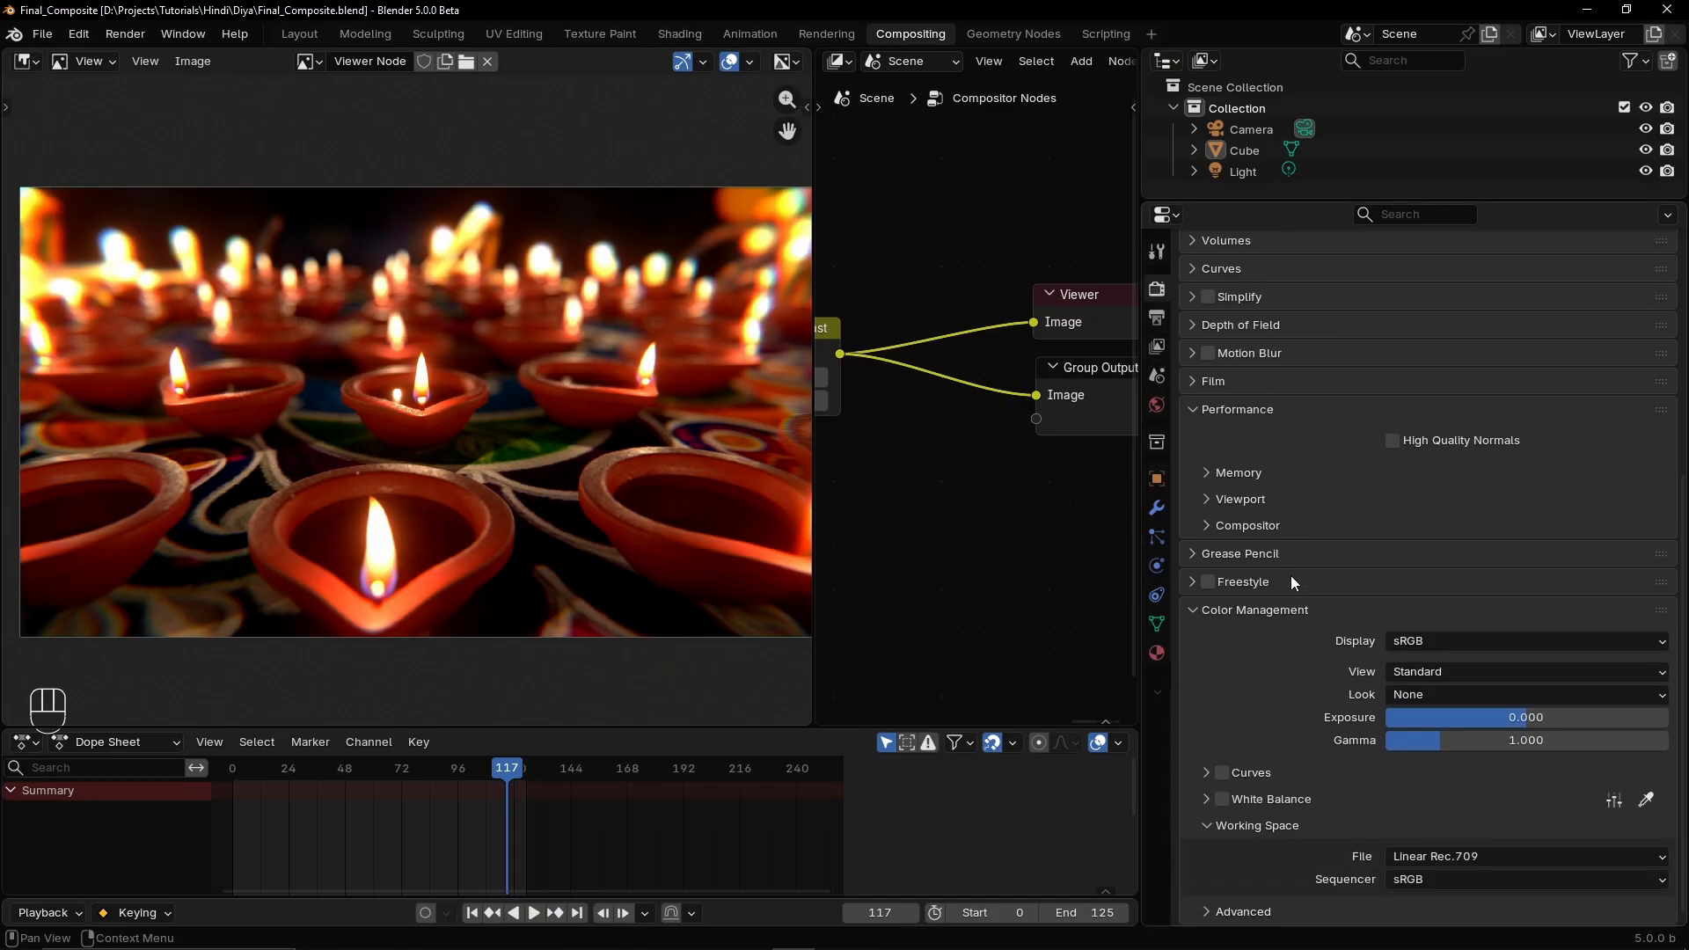
left_click(1203, 526)
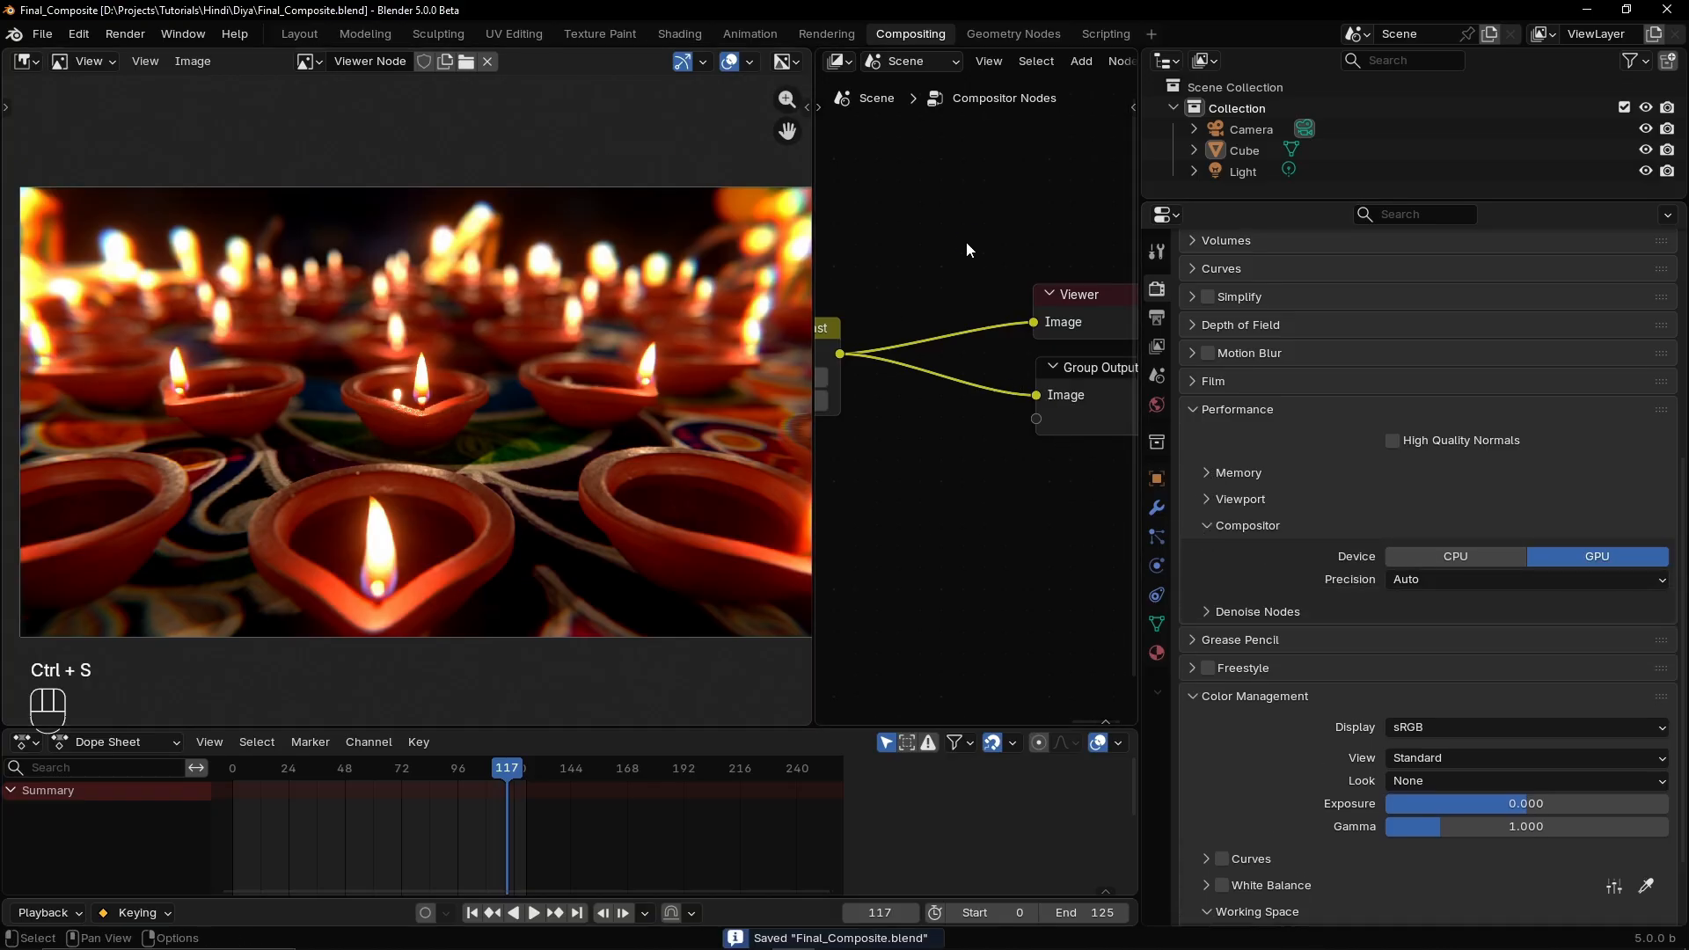
Render the full animation from frame 0 to 125 and close the render window
key("ctrl+F12")
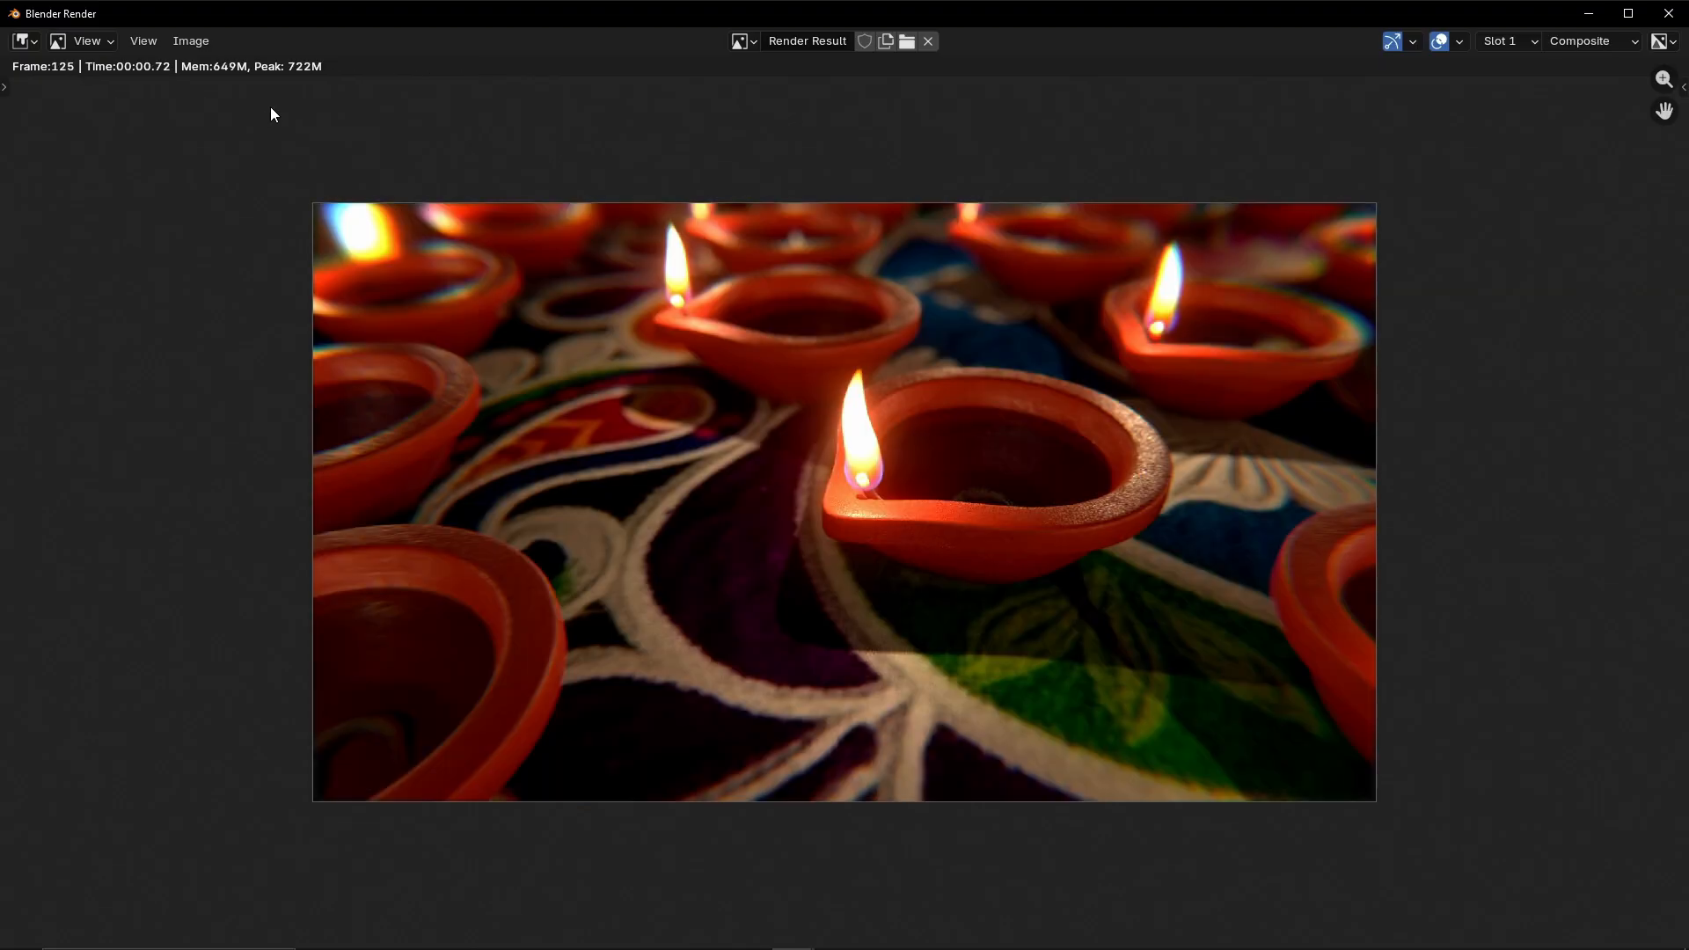
left_click(1669, 15)
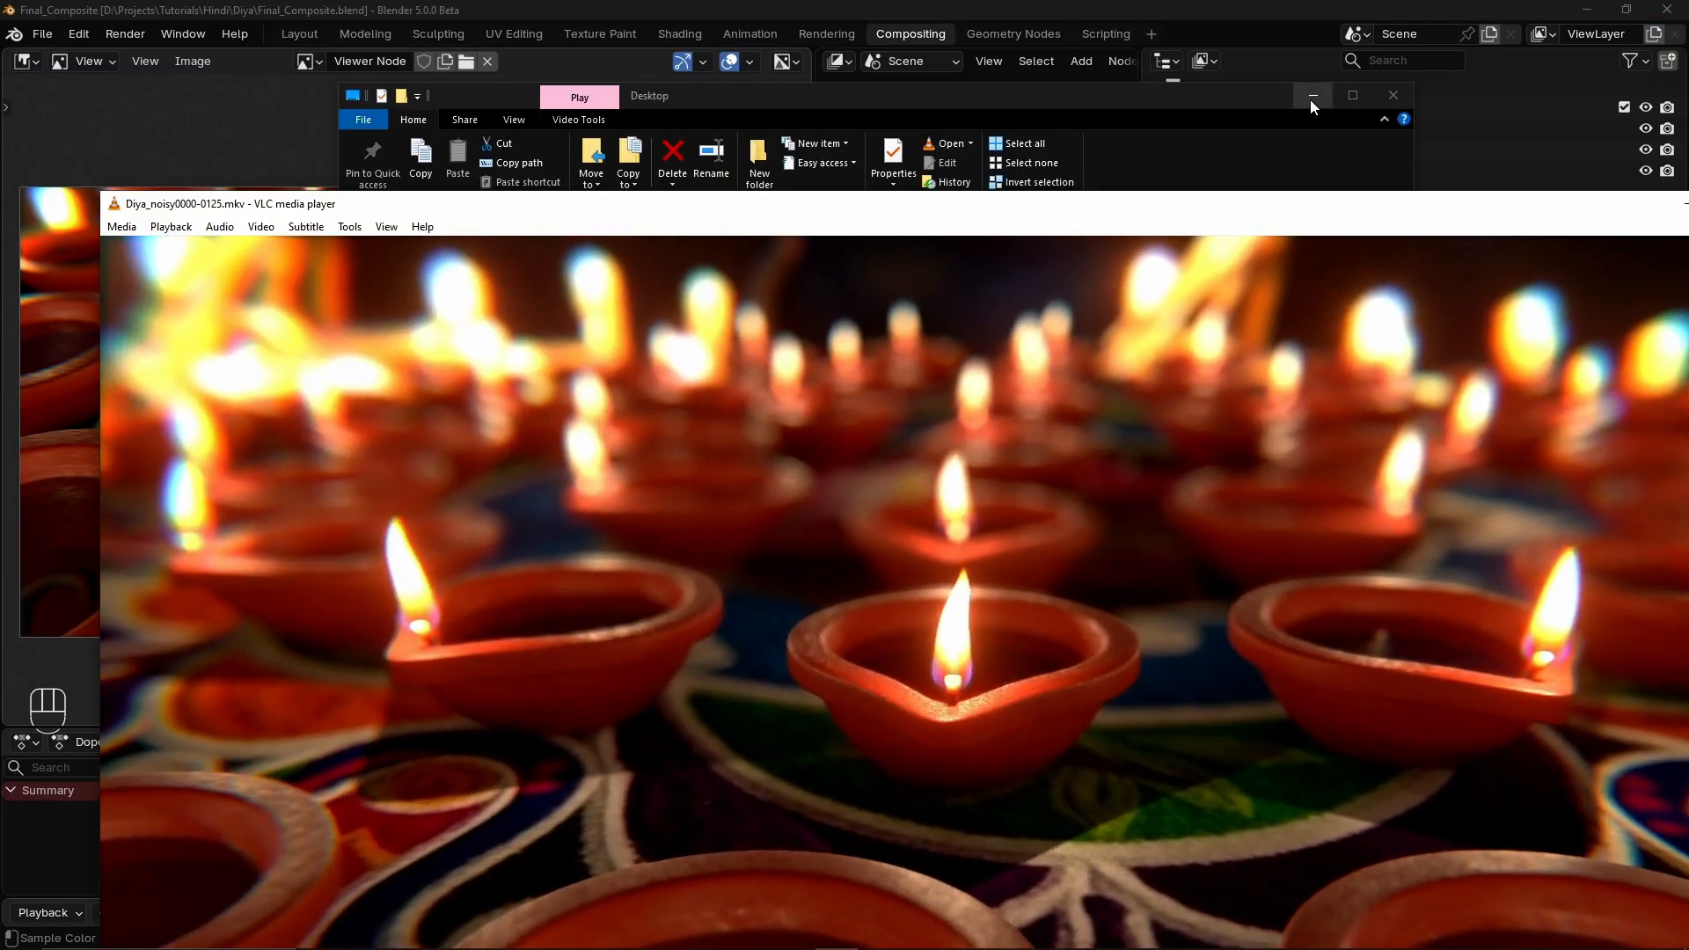
Minimize the Desktop folder window and review Diya_noisy0000-0125.mkv in VLC media player, adjusting the zoom and viewing it full screen
left_click(1312, 98)
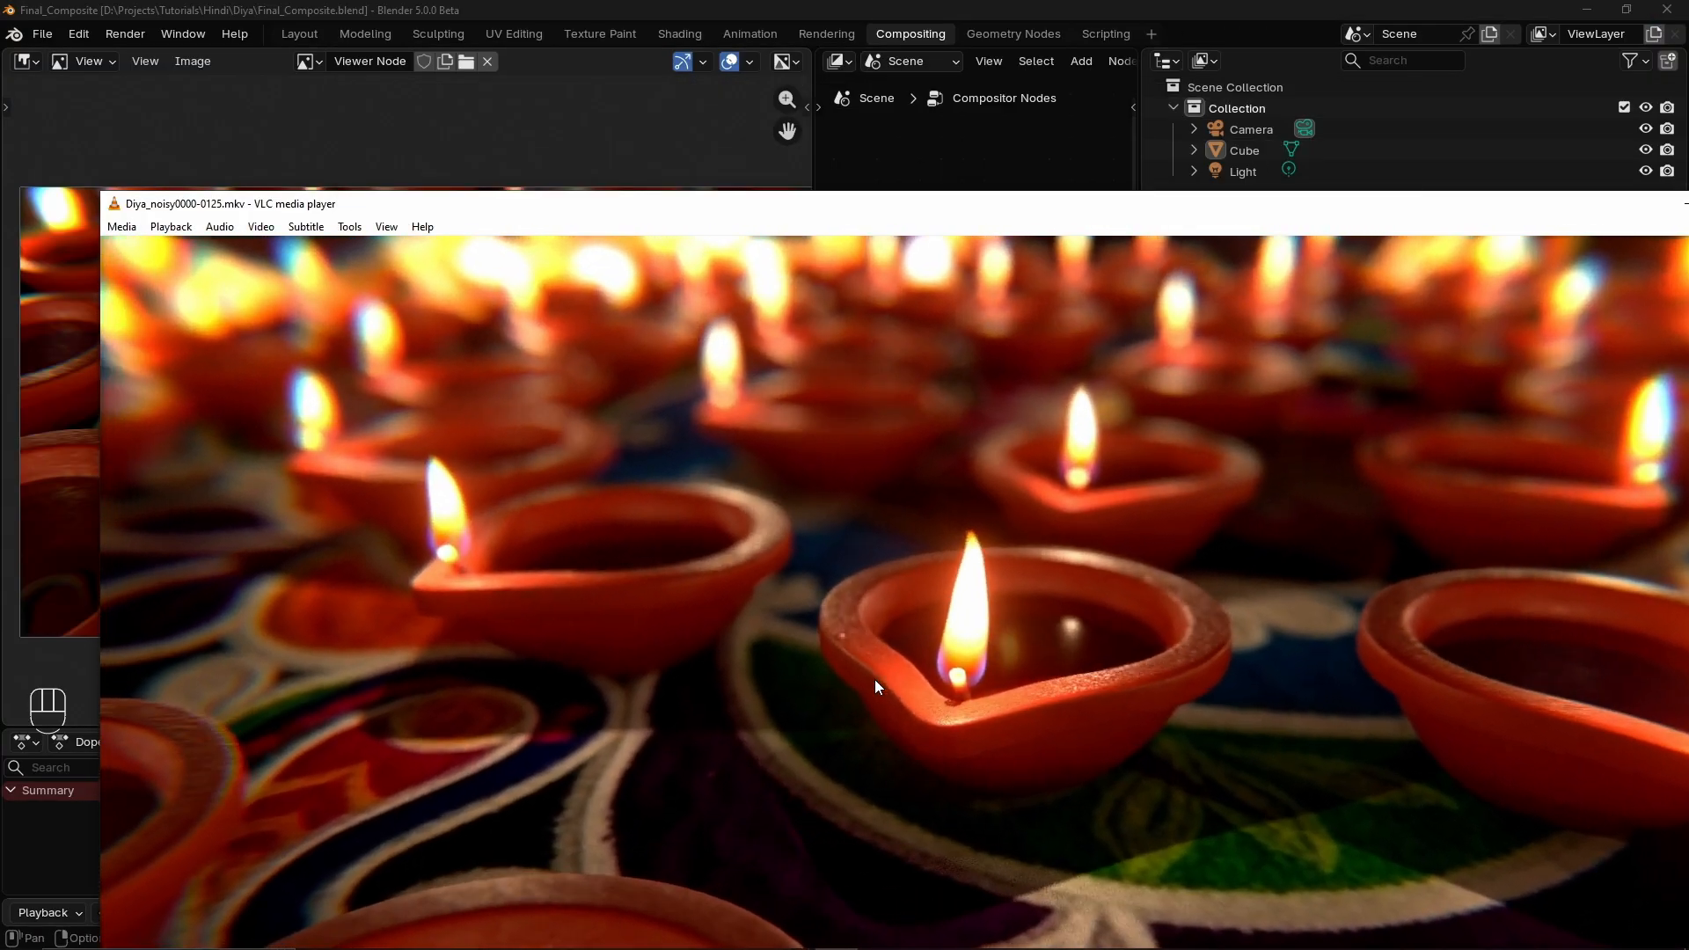
key("z")
key("z")
key("z")
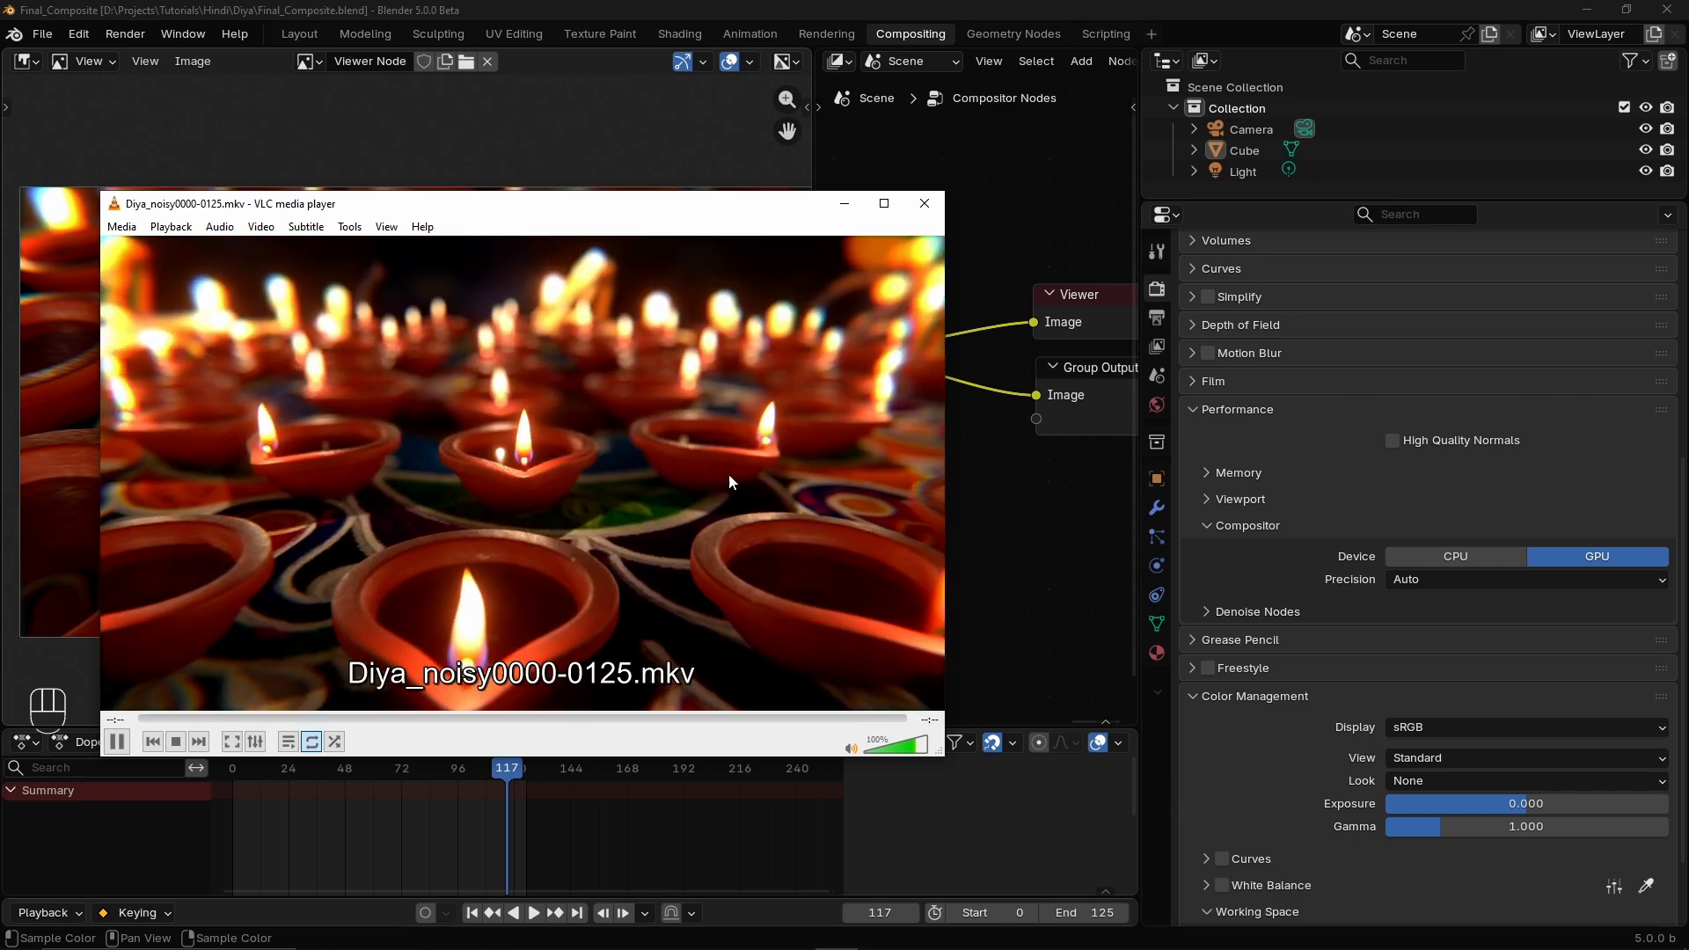
double_click(605, 429)
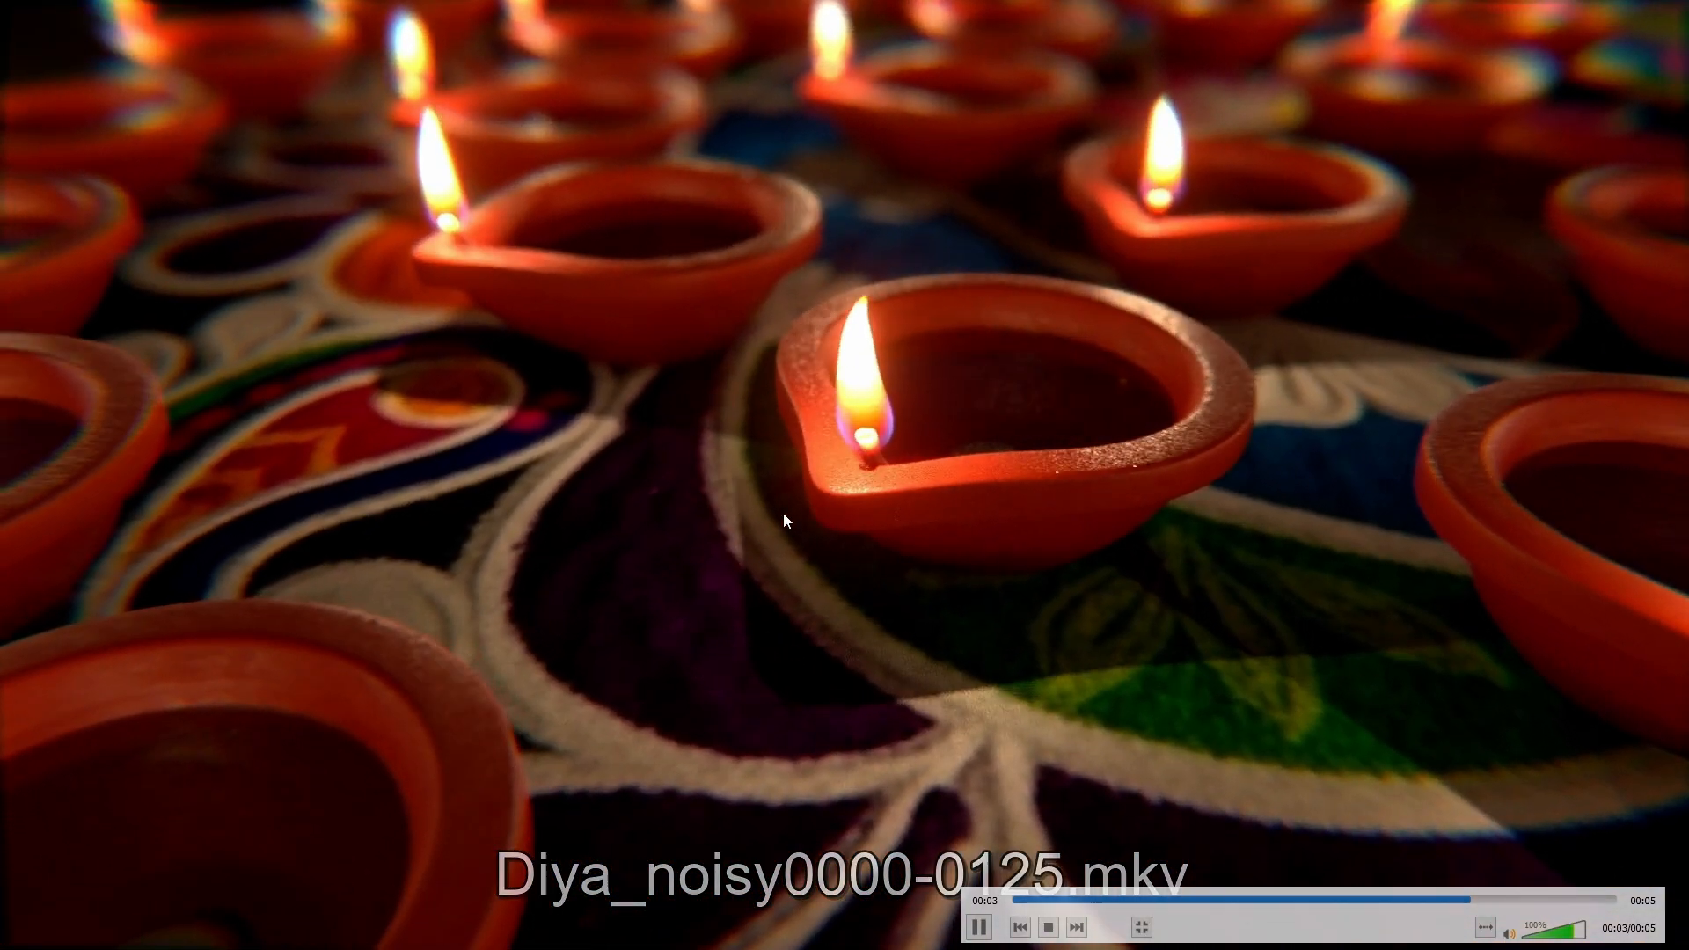
Leave full screen, close the Diya_noisy0000-0125.mkv video in VLC, and widen the compositor node editor in Blender
double_click(783, 514)
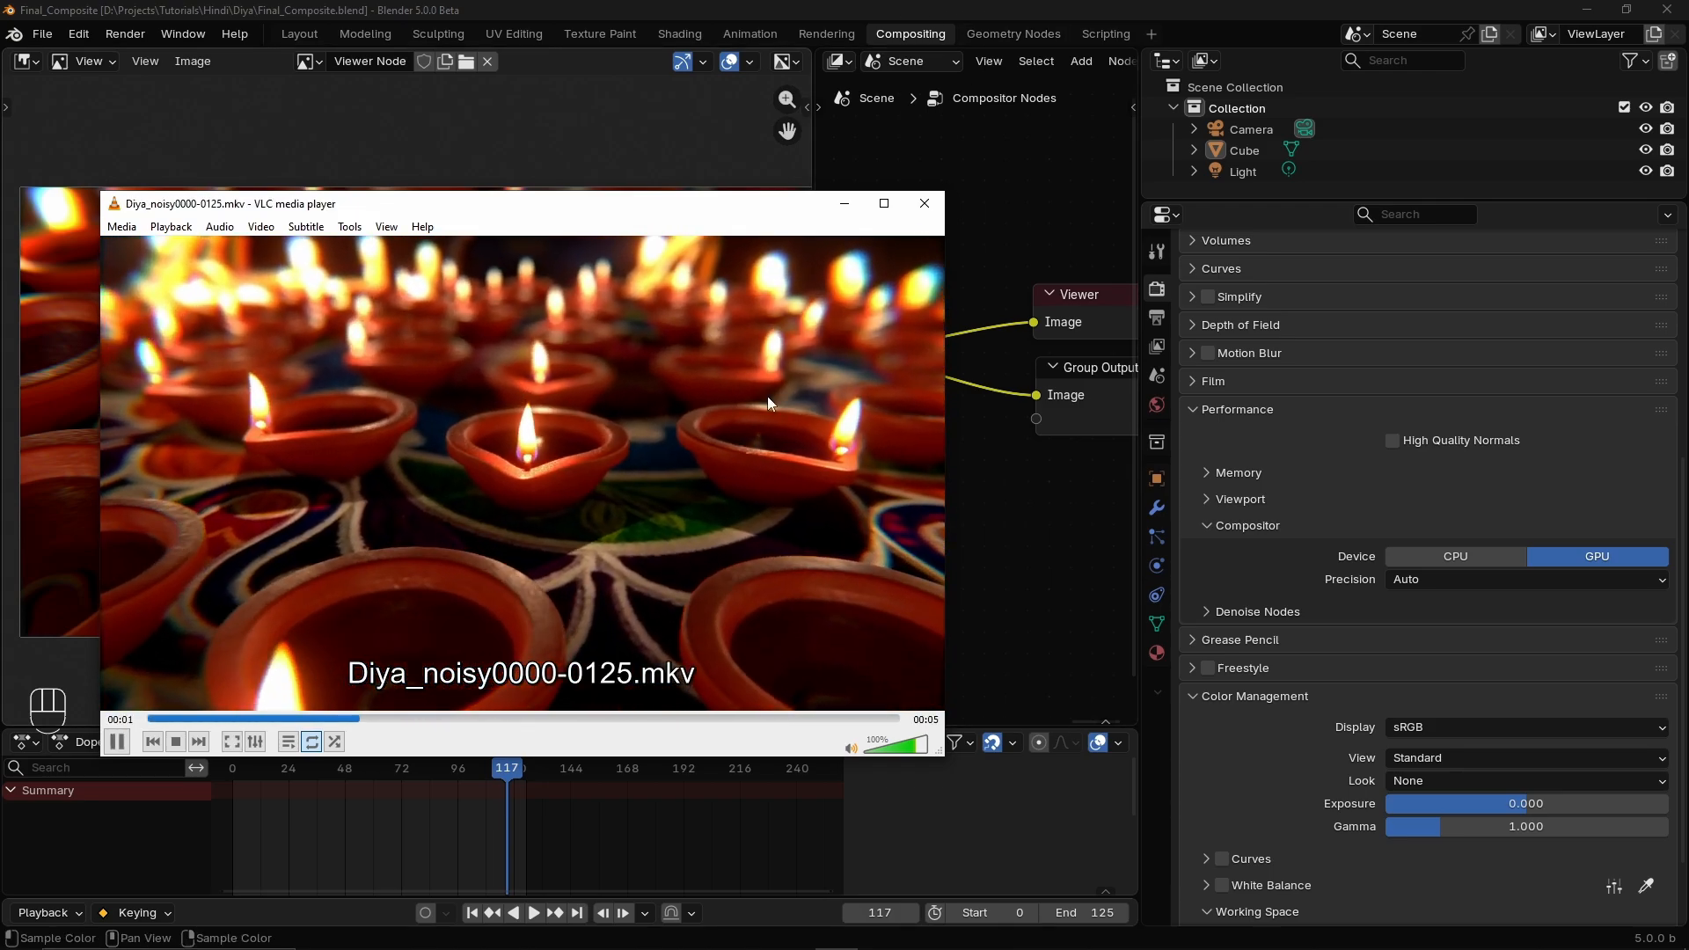
left_click(926, 203)
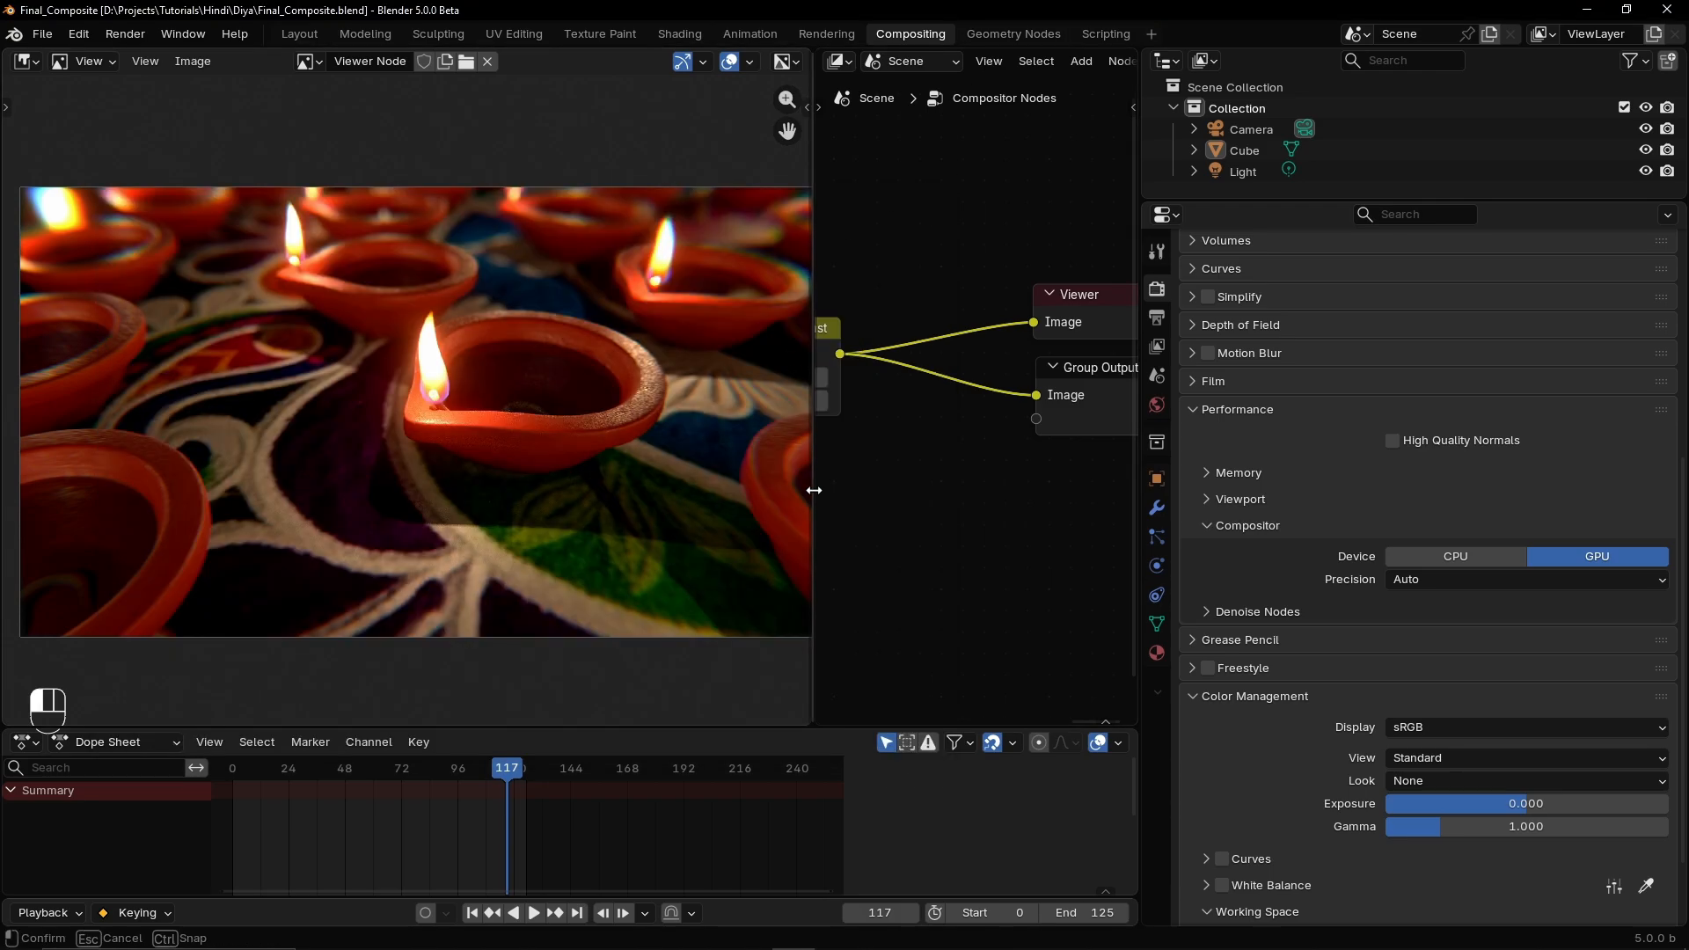
left_click_drag(814, 490, 637, 484)
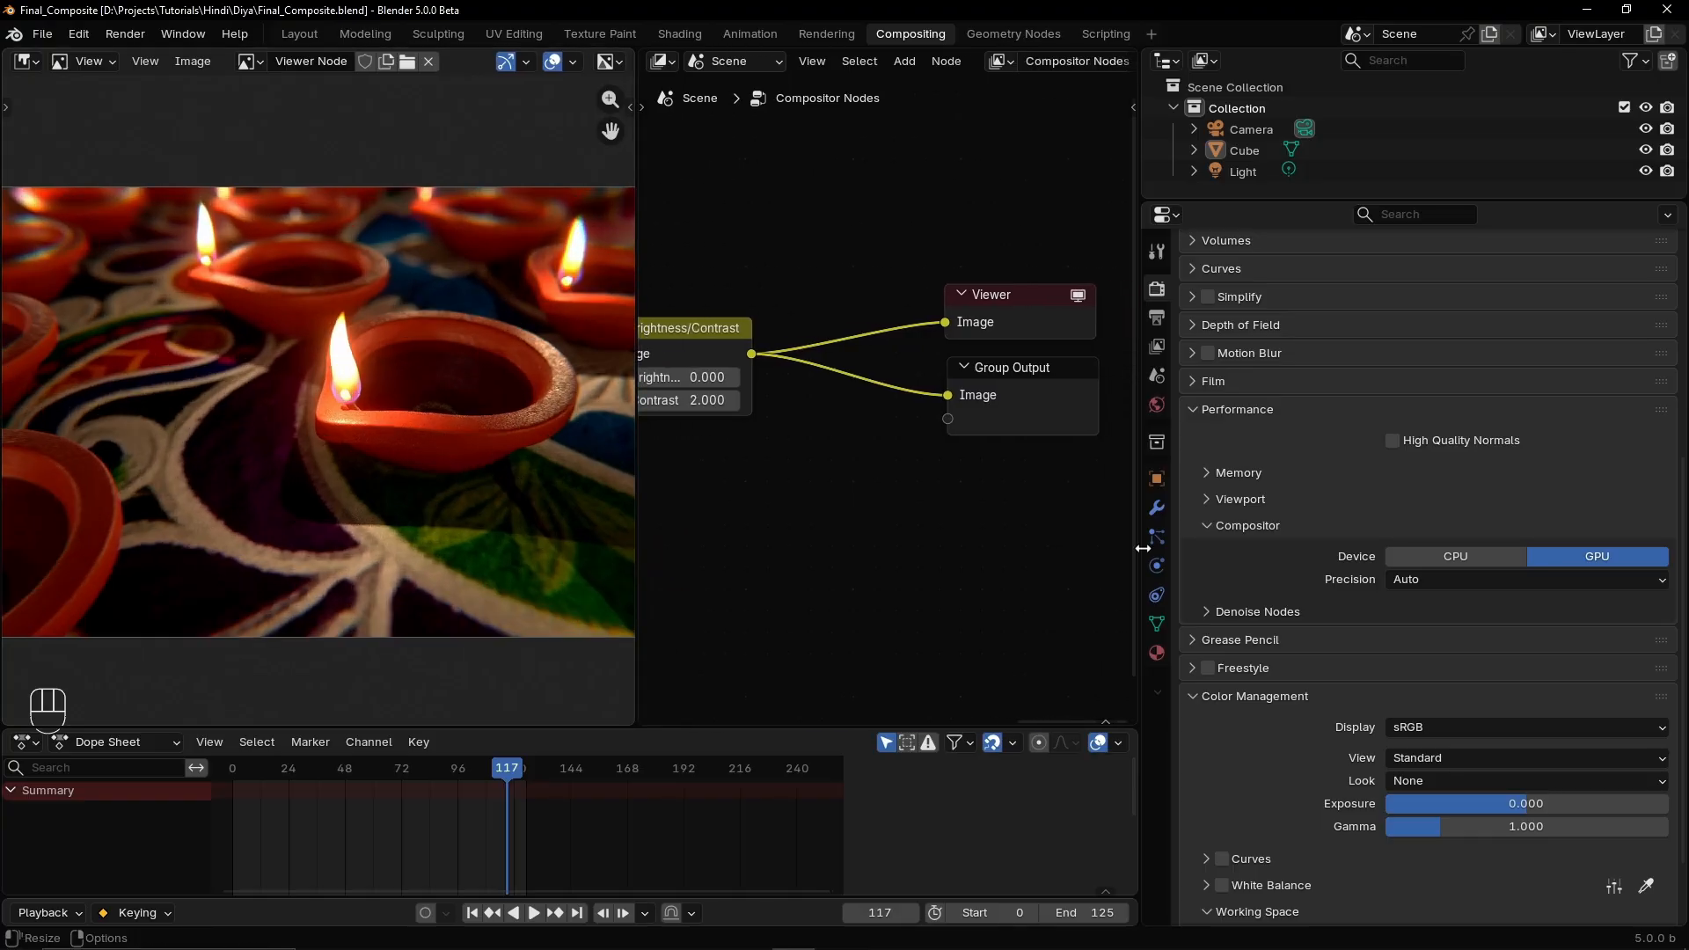
left_click_drag(1140, 547, 1652, 555)
scroll(1083, 465, "up", 3)
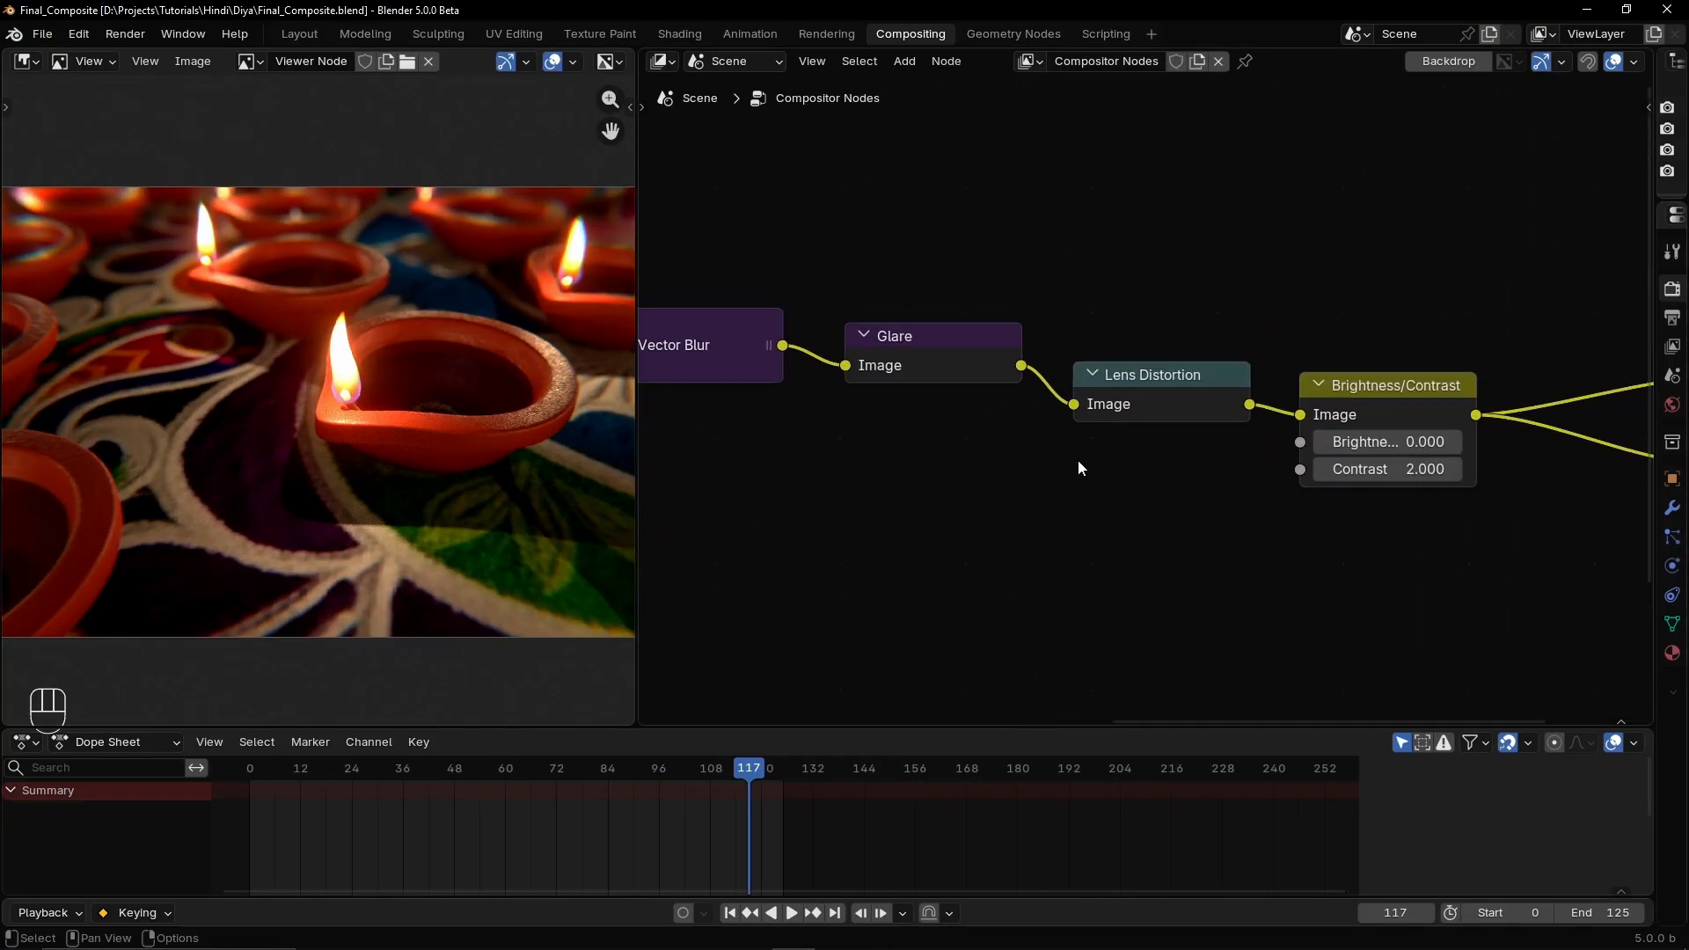
Scrub the timeline back to frame 32 and inspect the central diya's flame up close in the composite preview
left_click_drag(731, 770, 363, 790)
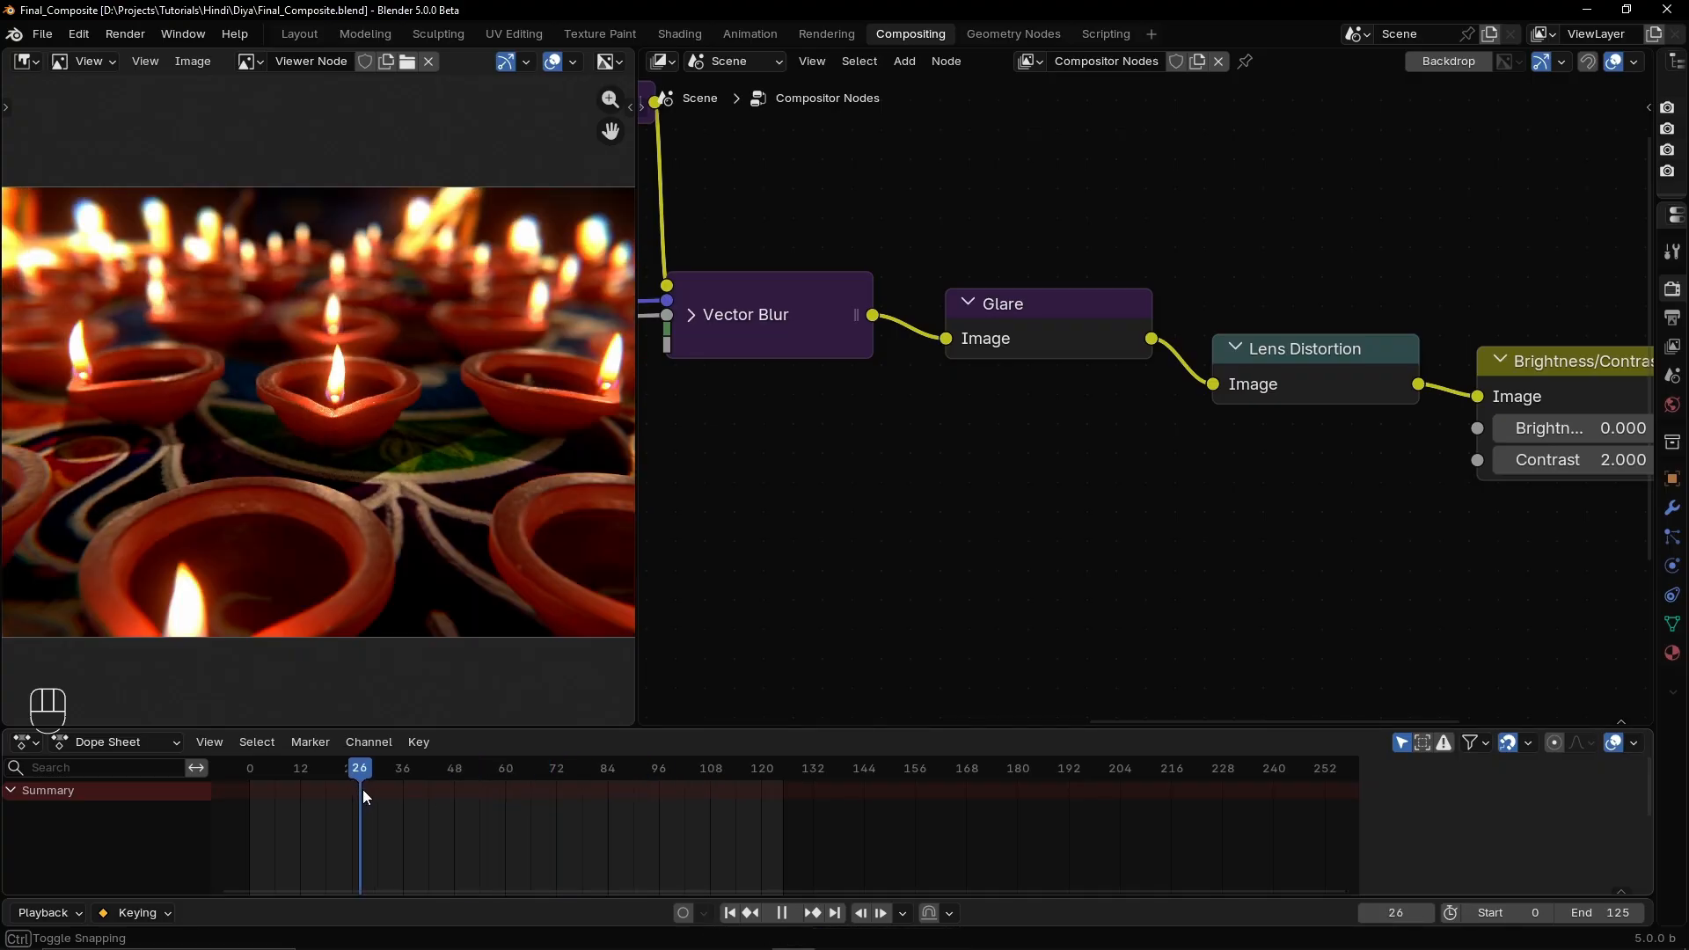
middle_click_drag(739, 442, 1105, 447)
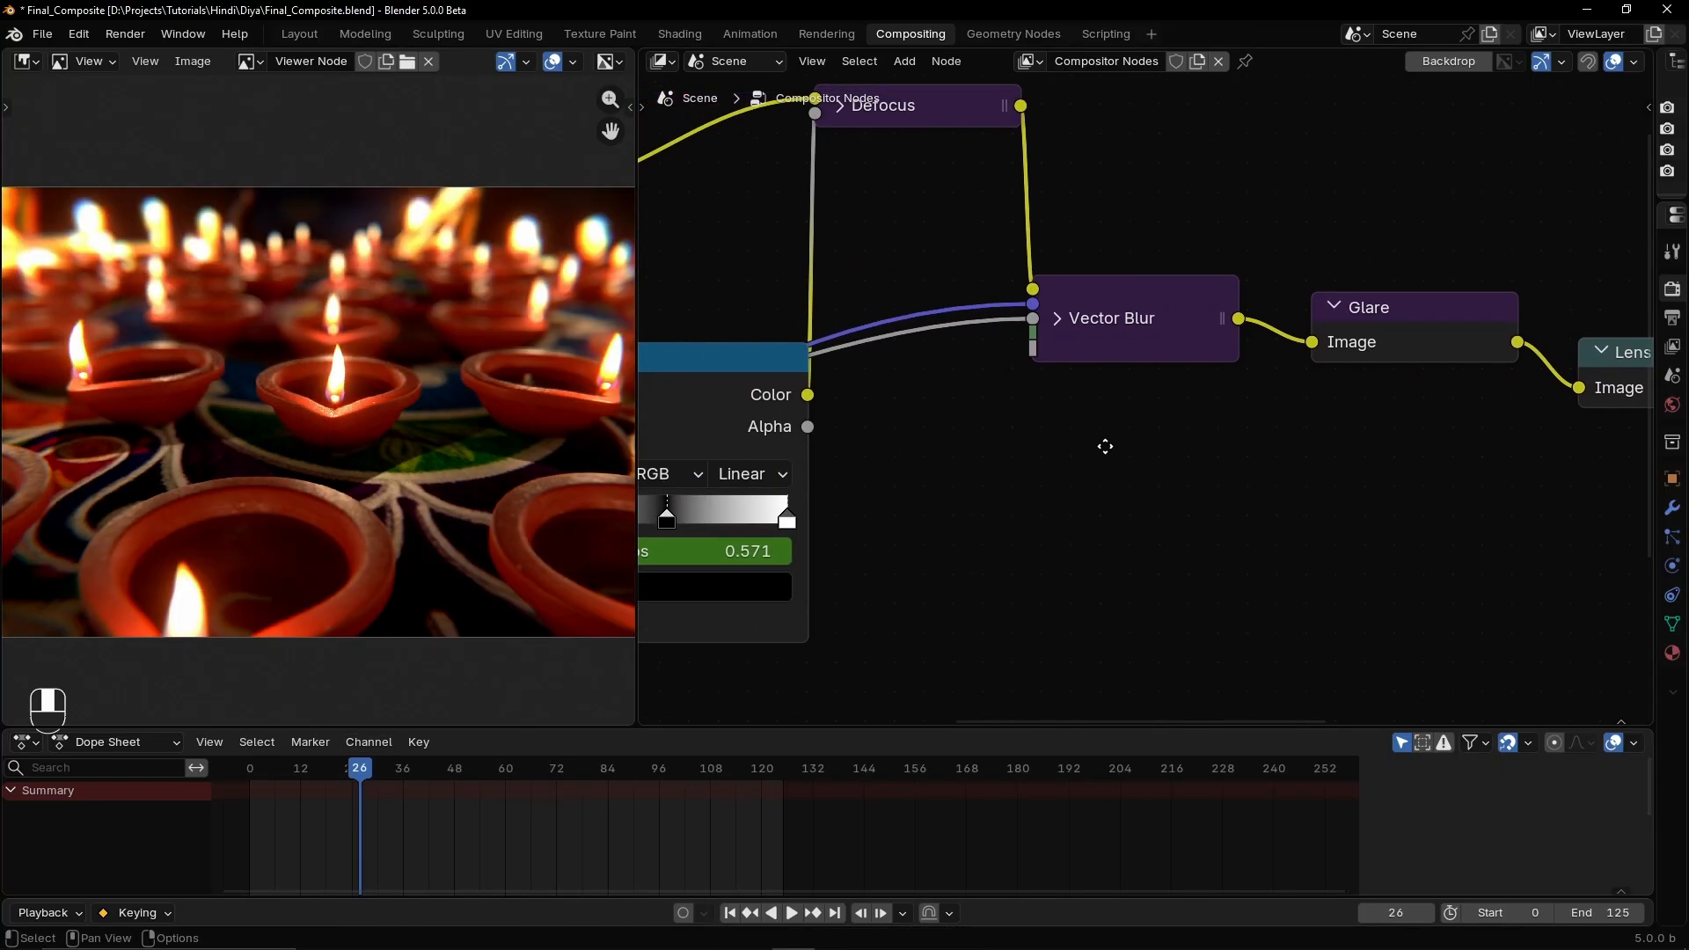
key("Right")
key("Right")
key("Right")
key("Right")
key("Right")
key("Right")
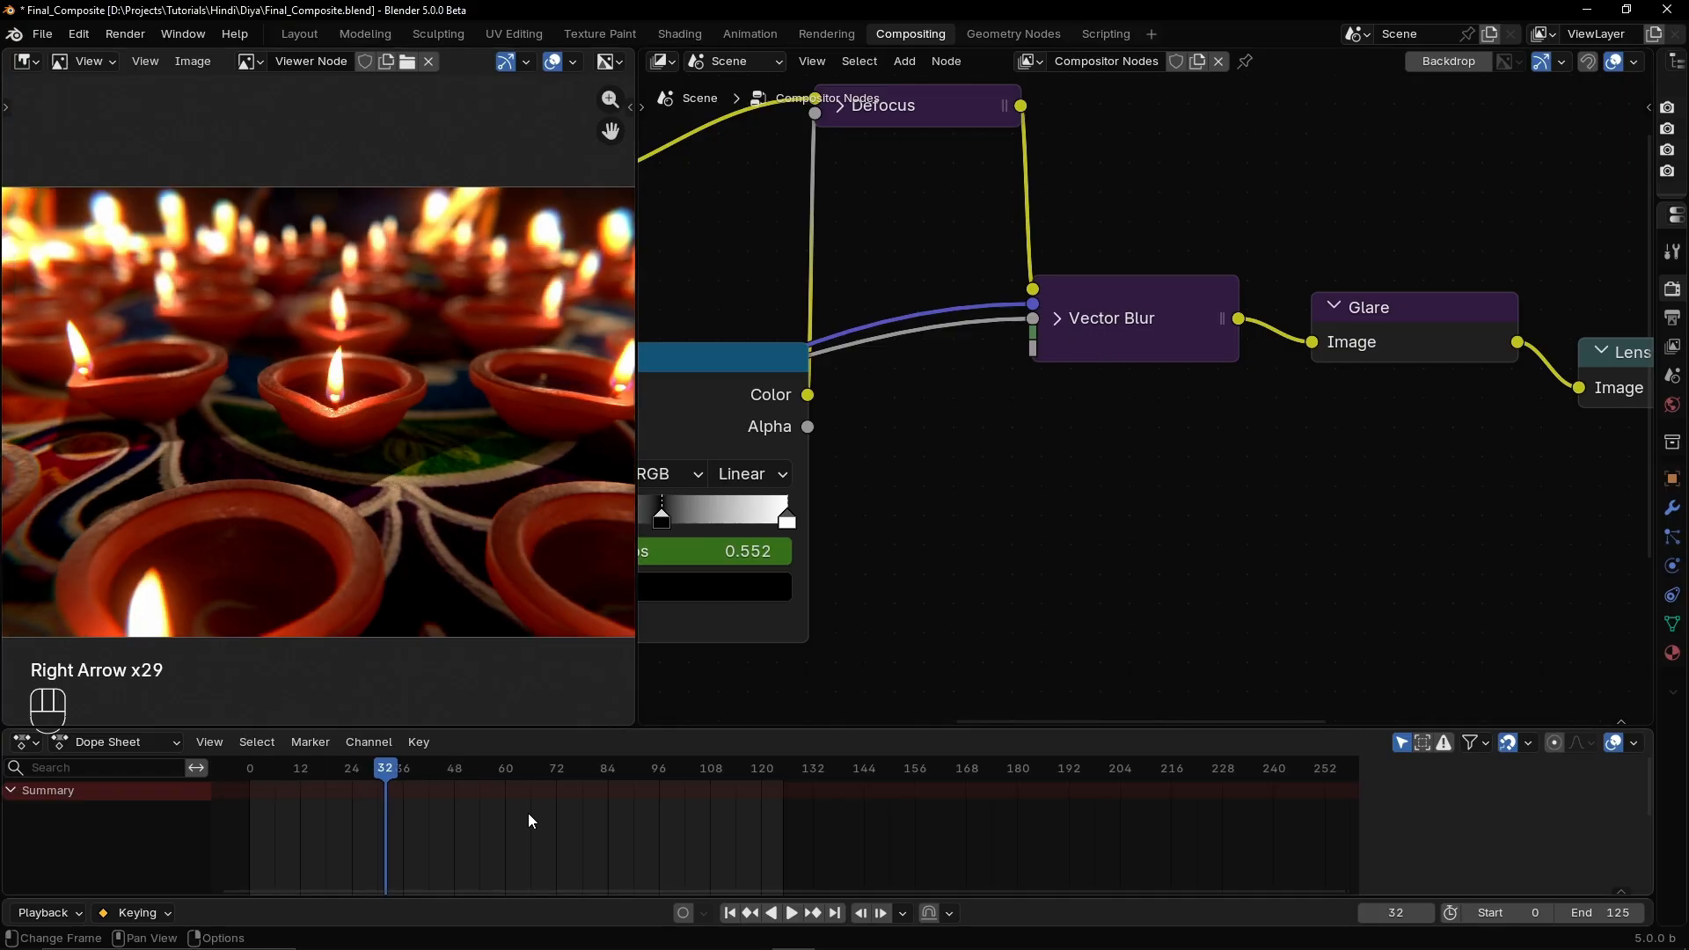
scroll(337, 369, "up", 4)
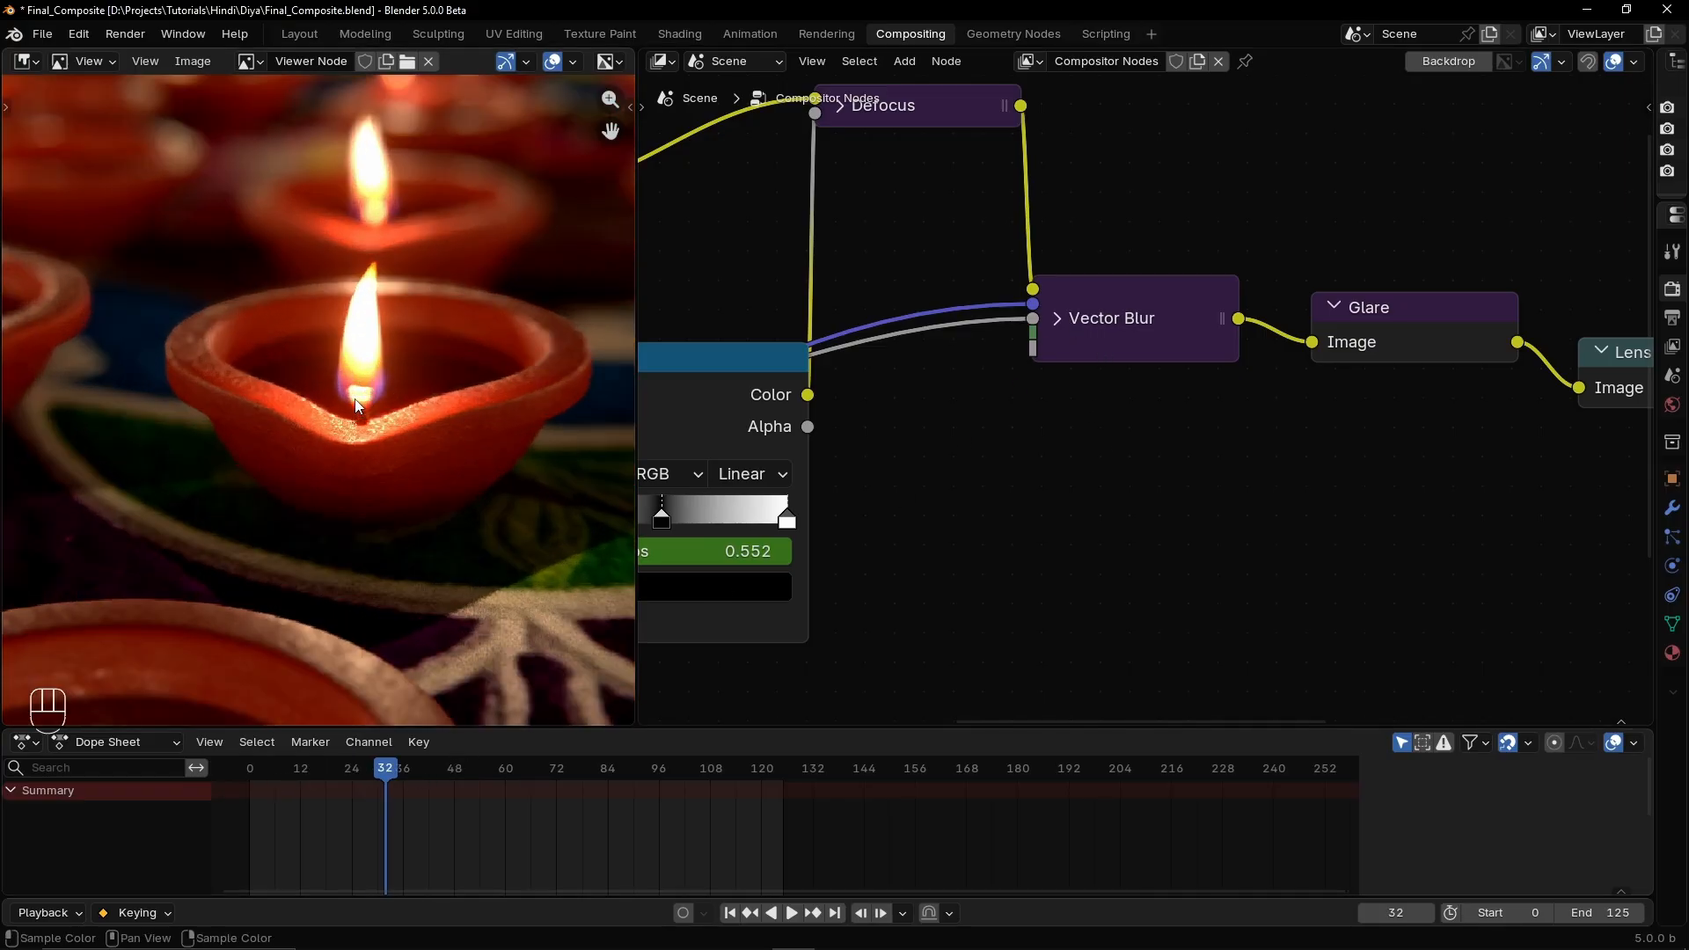
Expand the Vector Blur node and toggle its mute state to compare the flame with and without blur
middle_click_drag(1151, 507, 1157, 446)
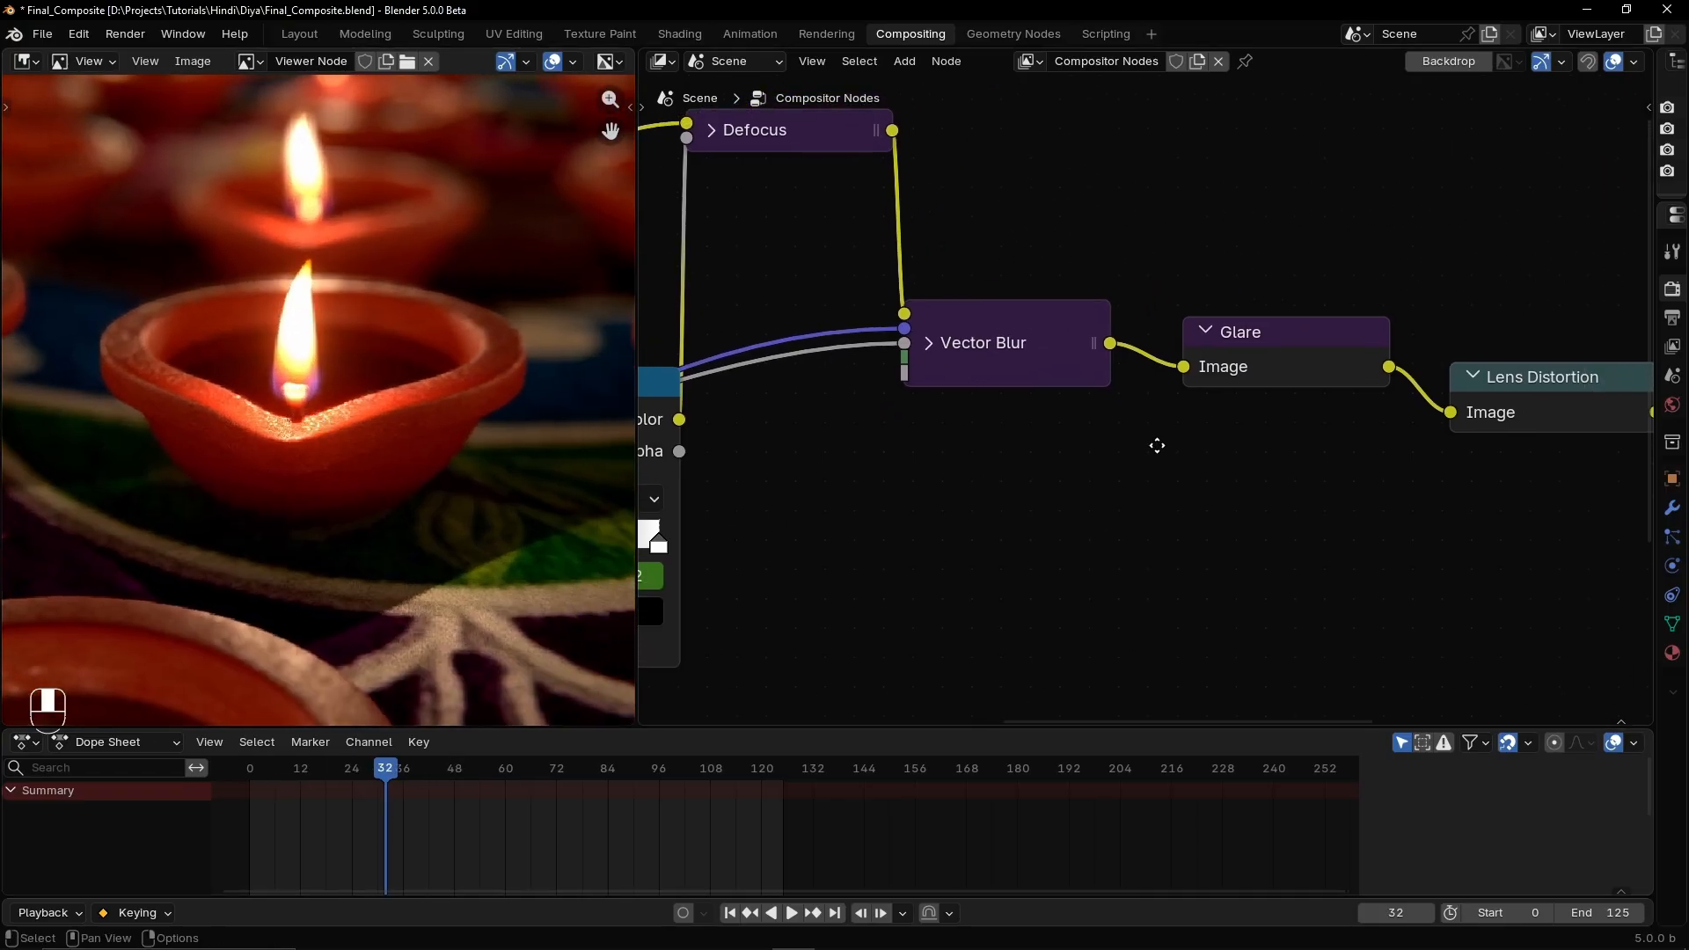
left_click(925, 352)
left_click_drag(1022, 353, 1033, 350)
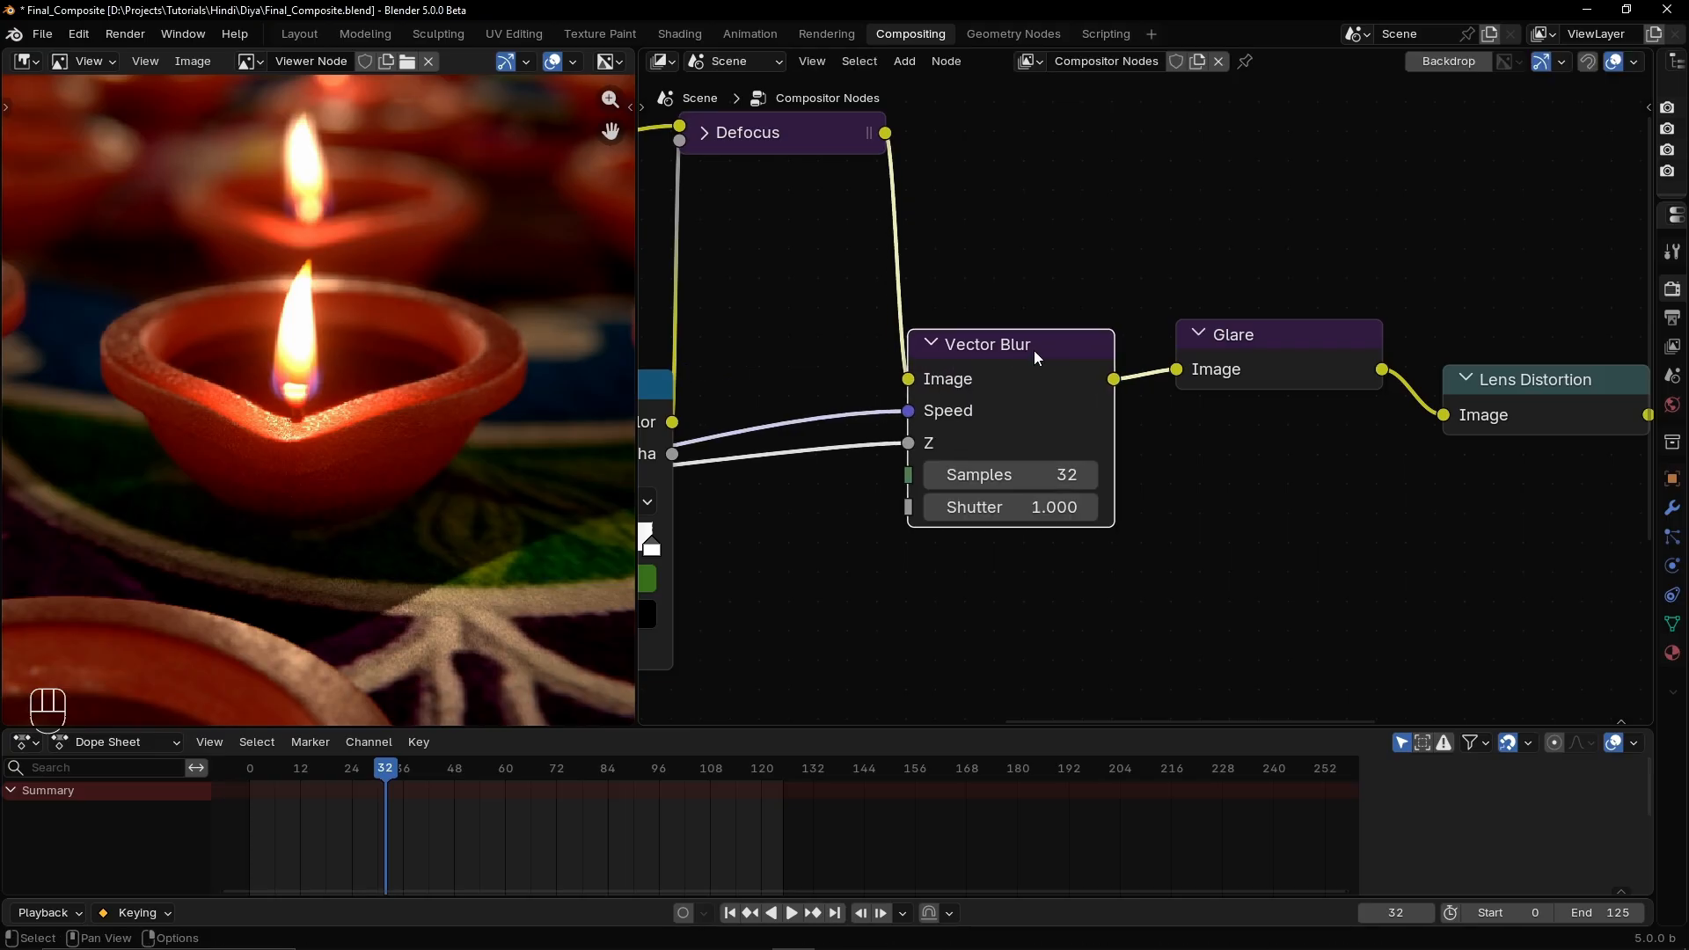
key("m")
key("m")
key("m")
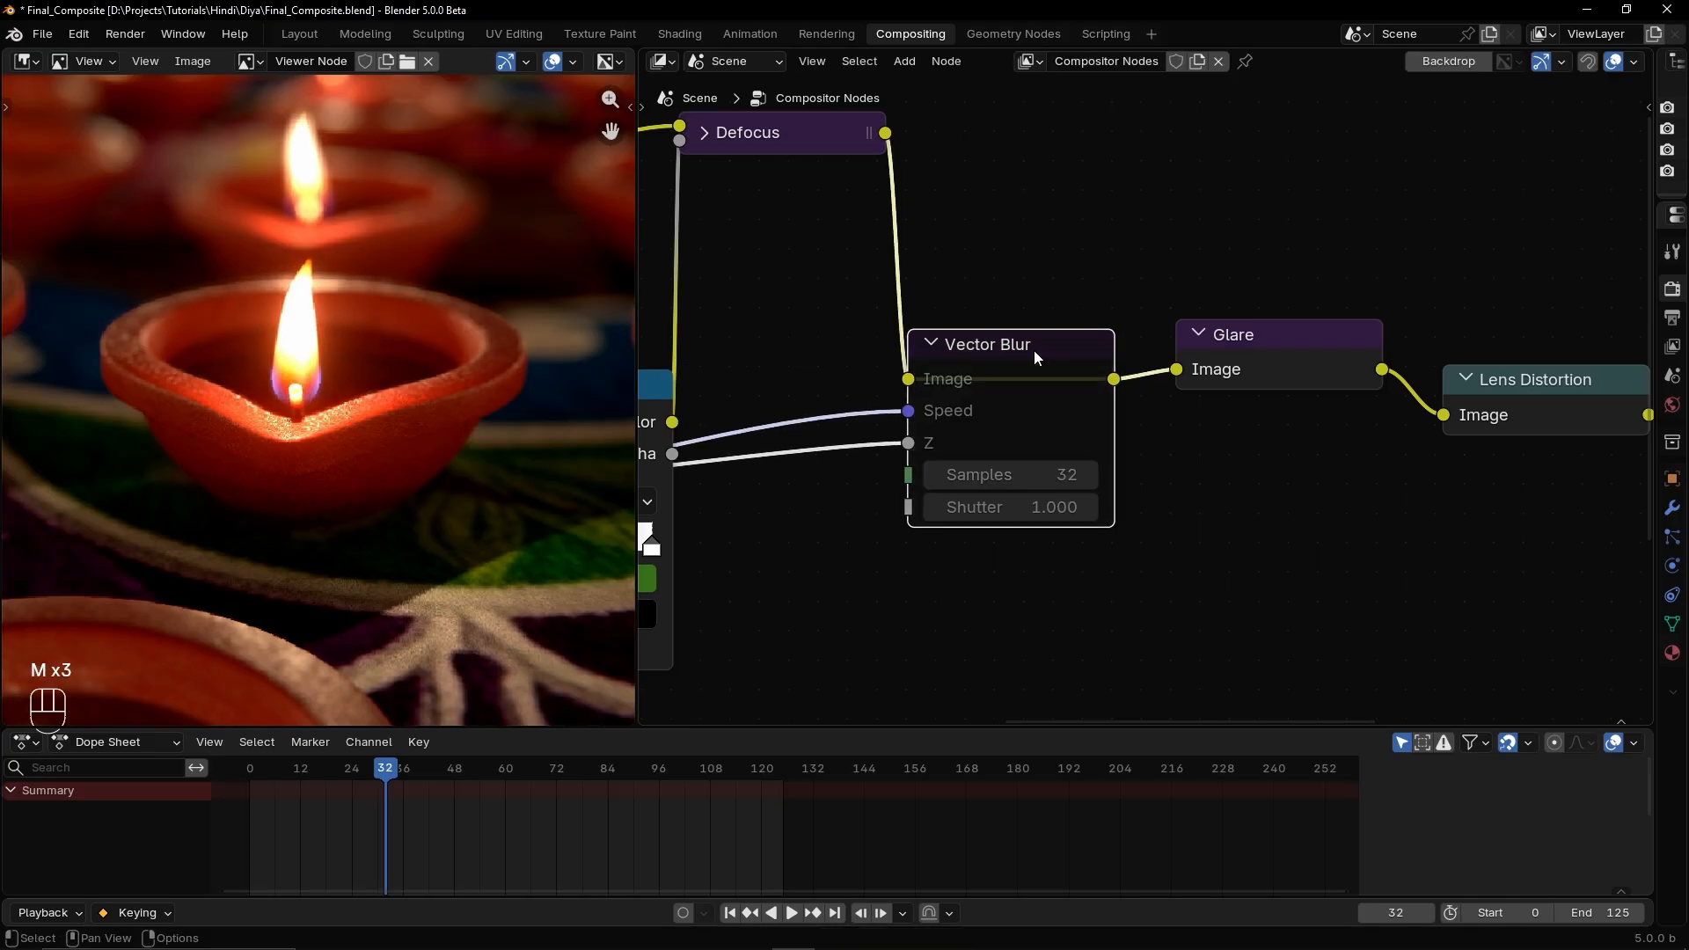
key("m")
Set the Vector Blur node's Shutter to 0.500 and compare the result by muting and unmuting the node
left_click(1022, 507)
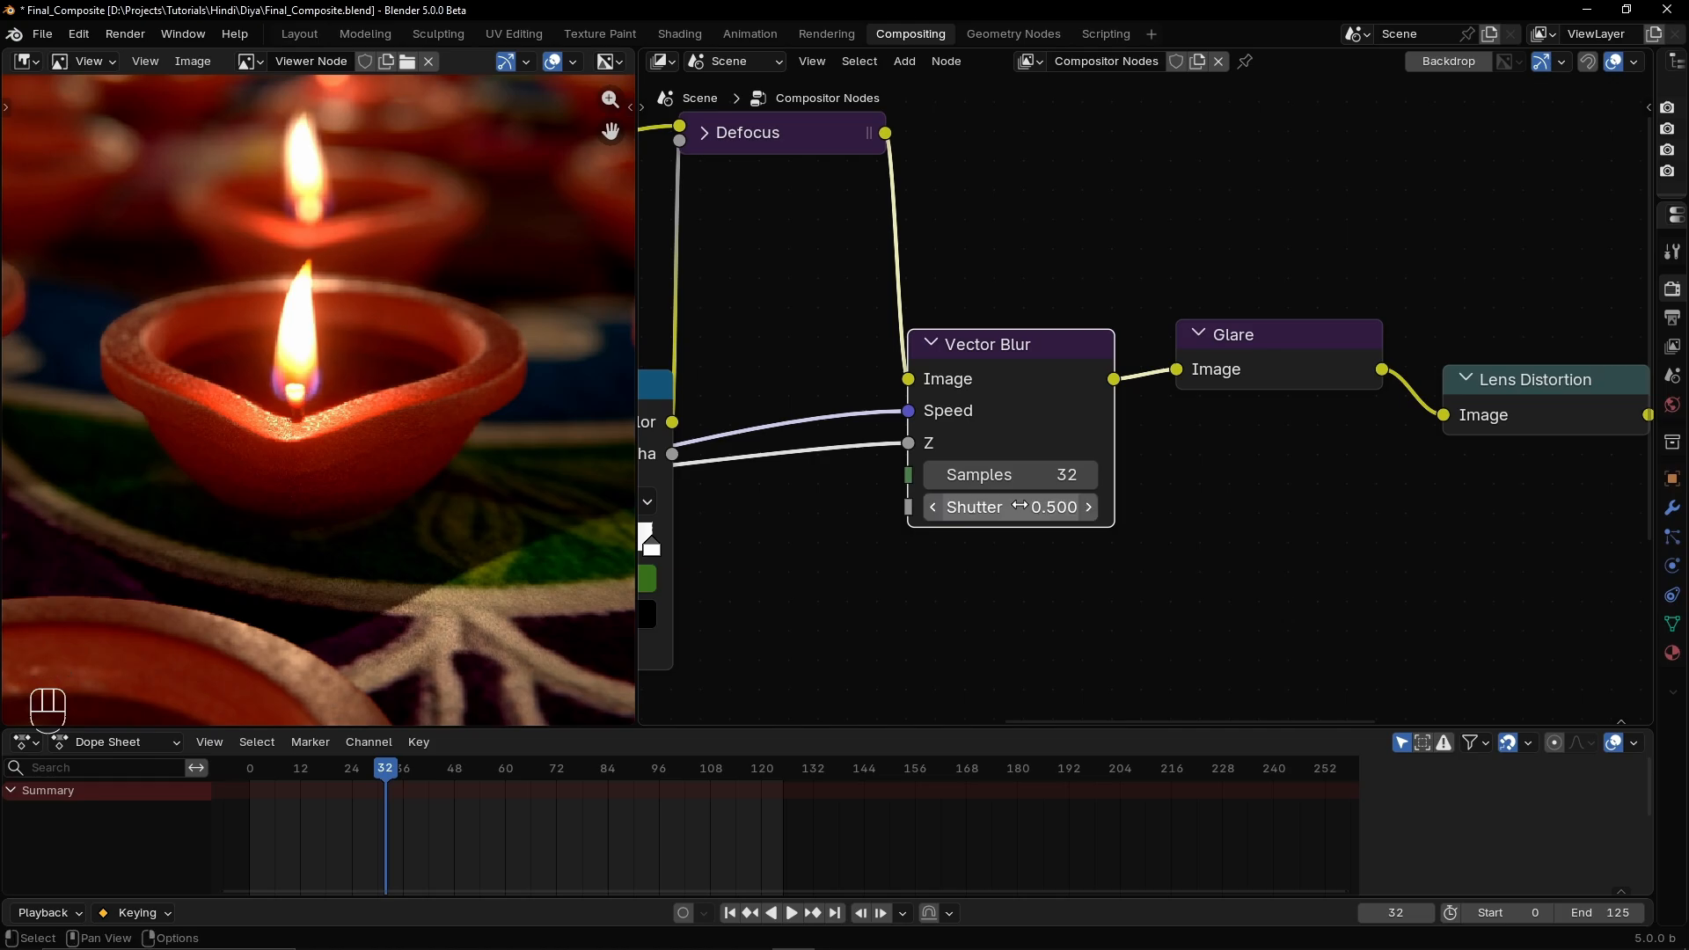
key("m")
key("m")
key("m")
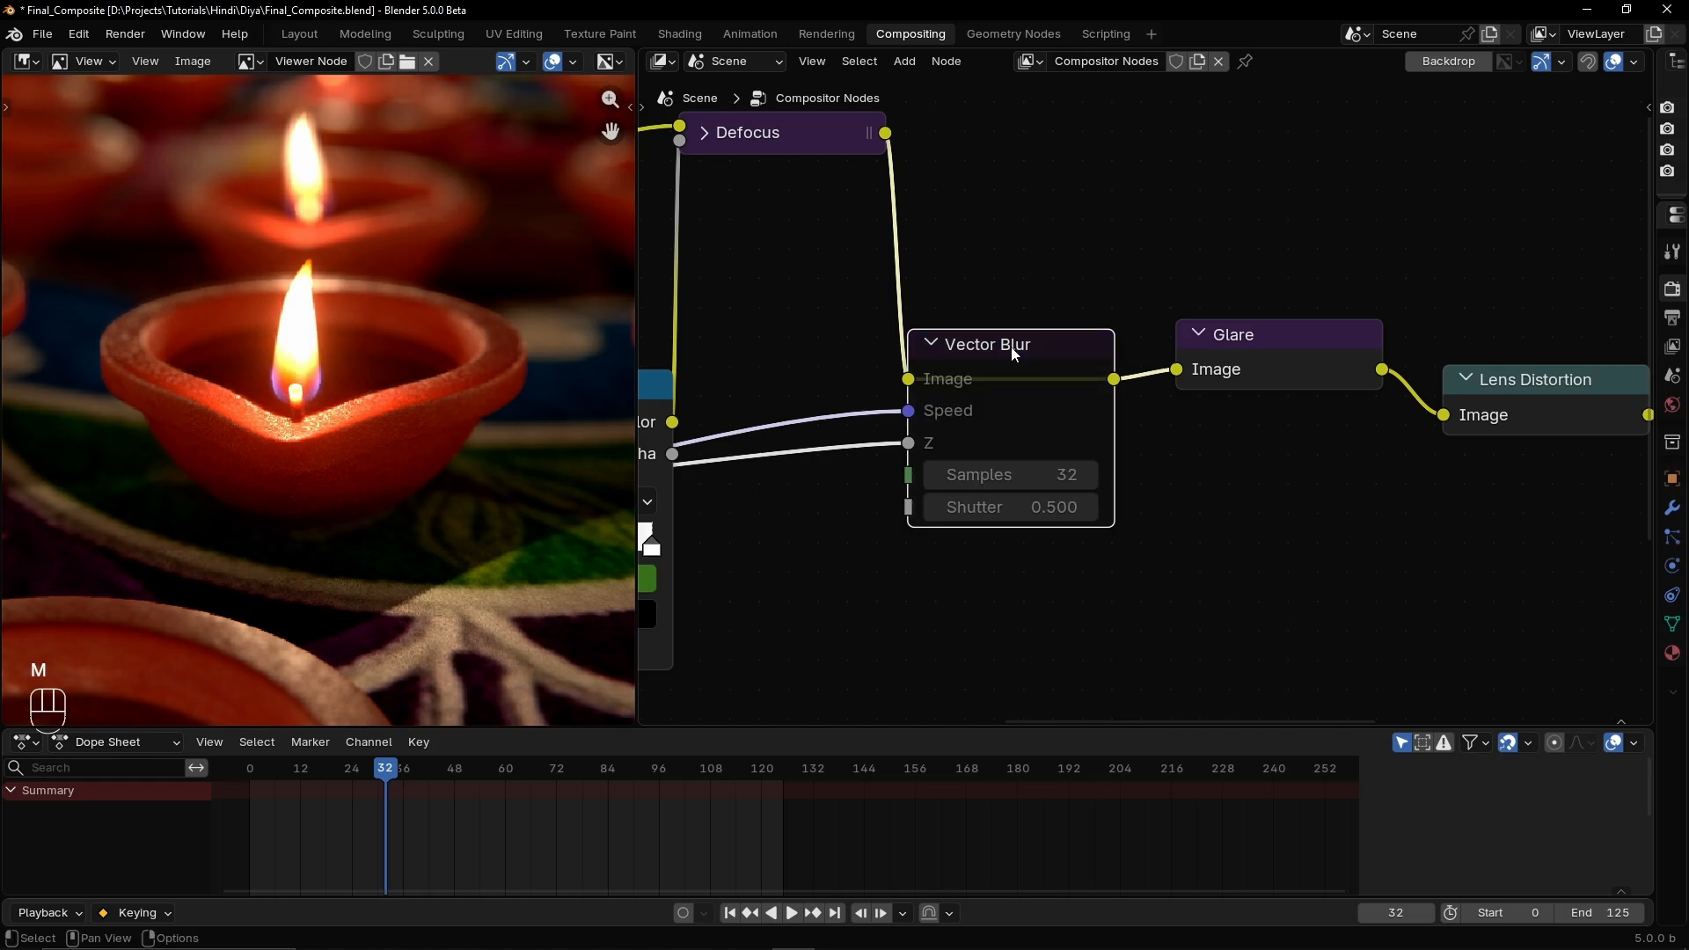
key("m")
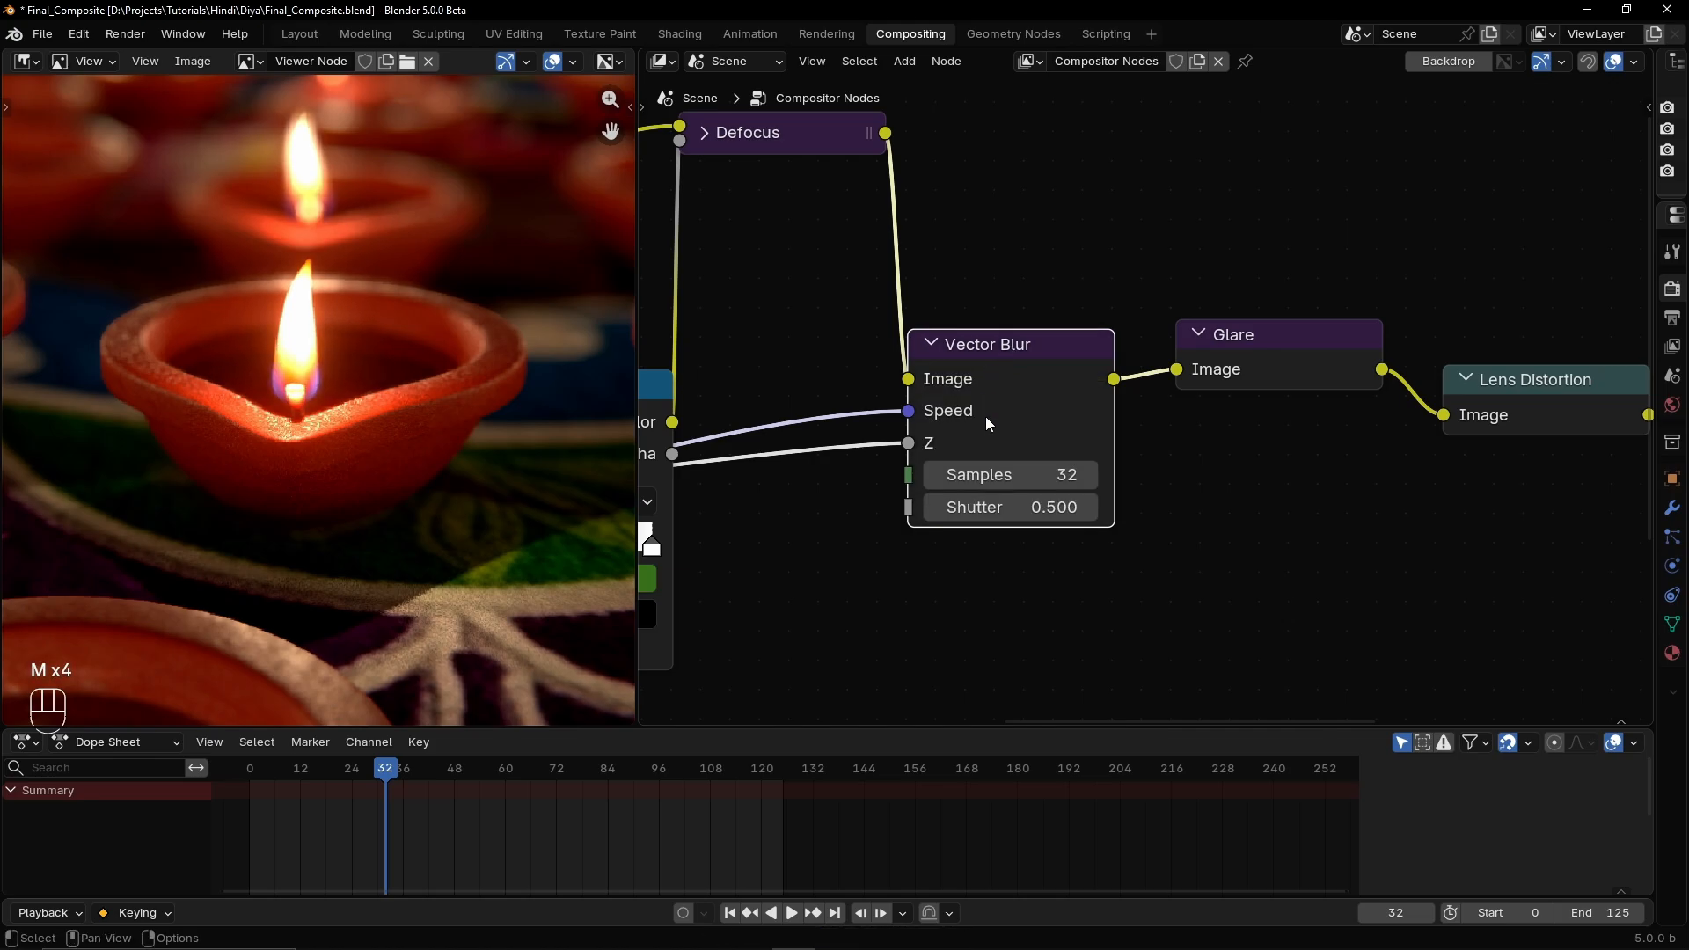
Save the project and start rendering the full animation again with the reduced vector blur
scroll(1095, 516, "down", 5)
middle_click_drag(1038, 506, 1175, 481)
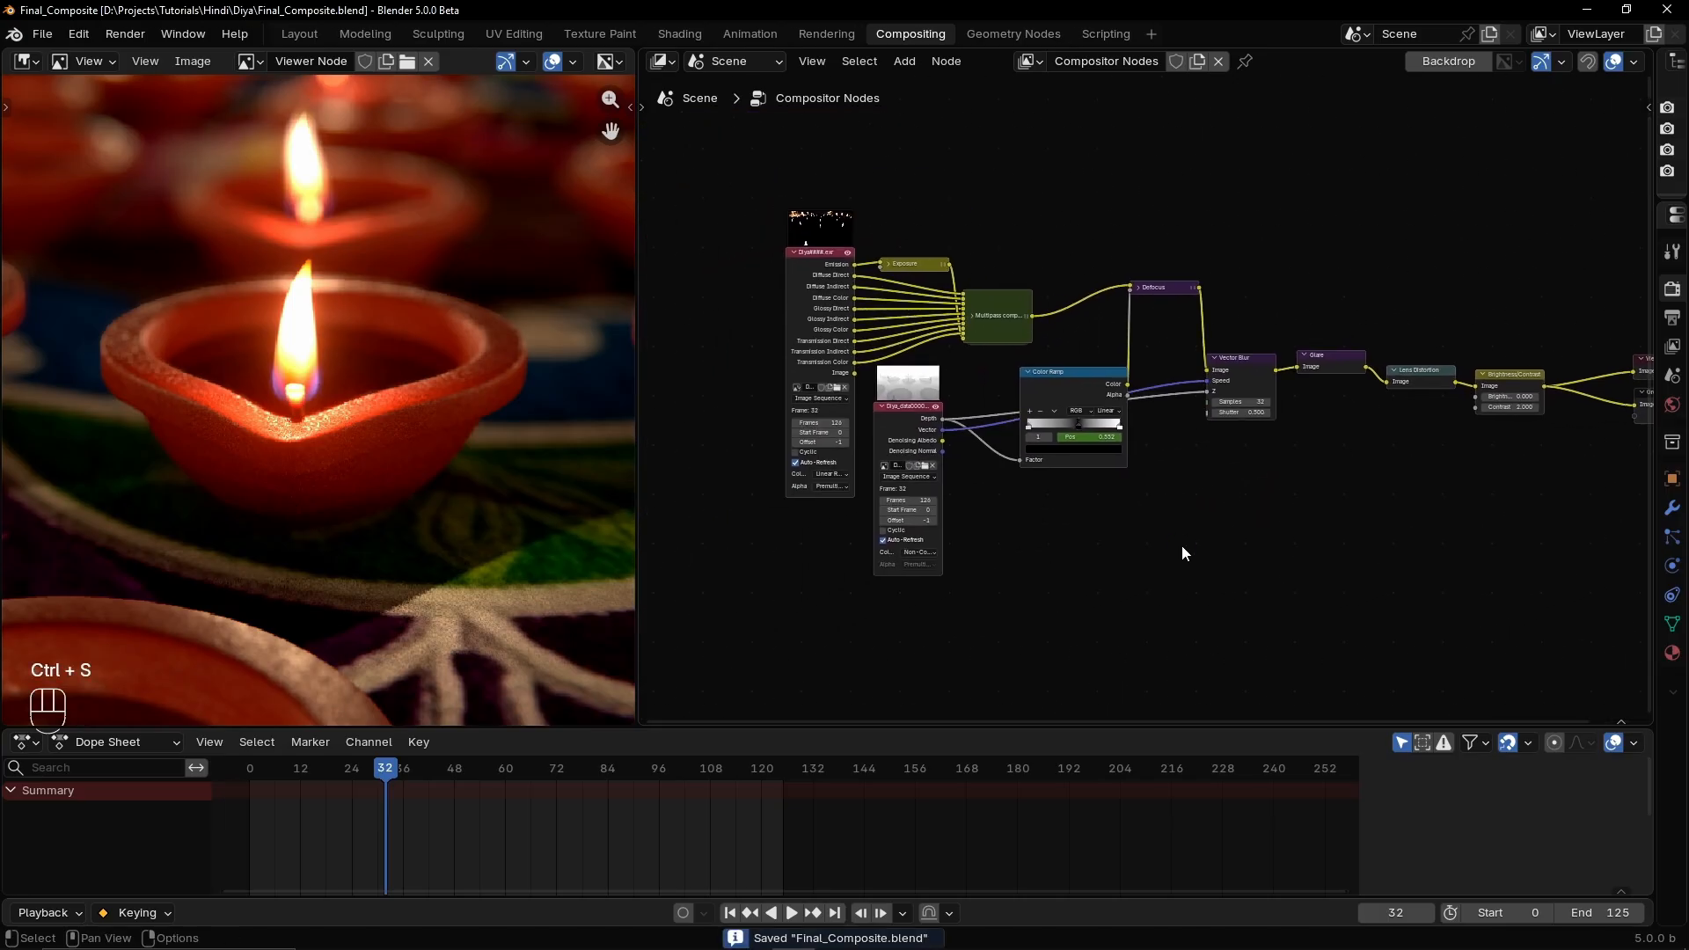
key("ctrl+F12")
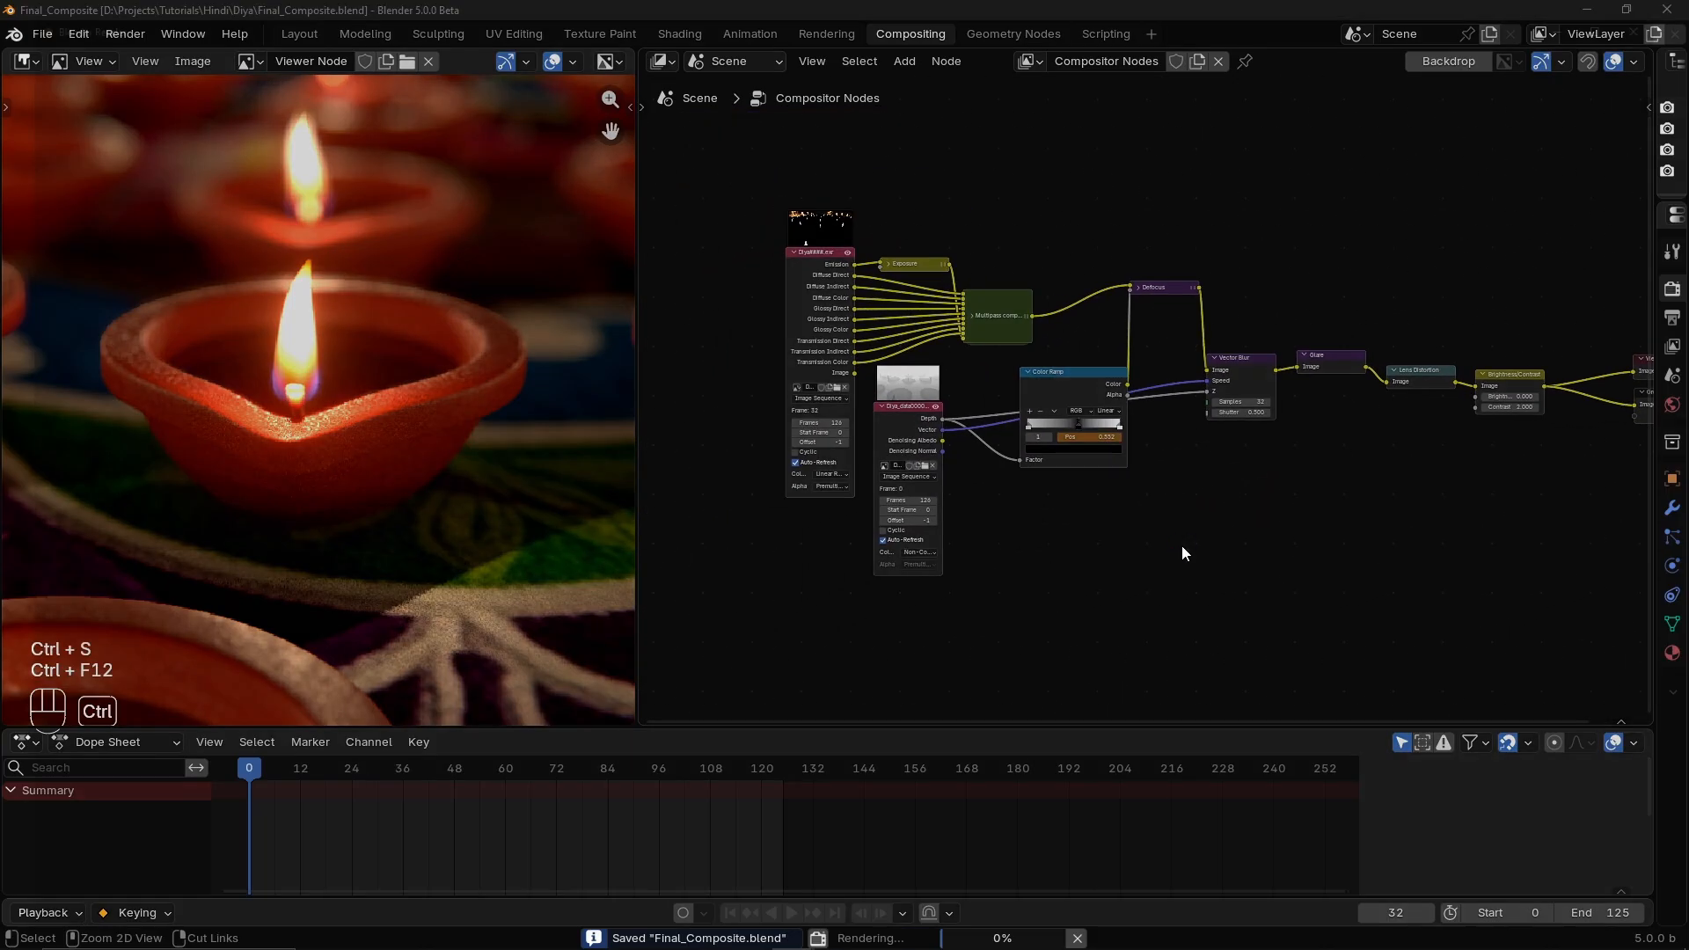